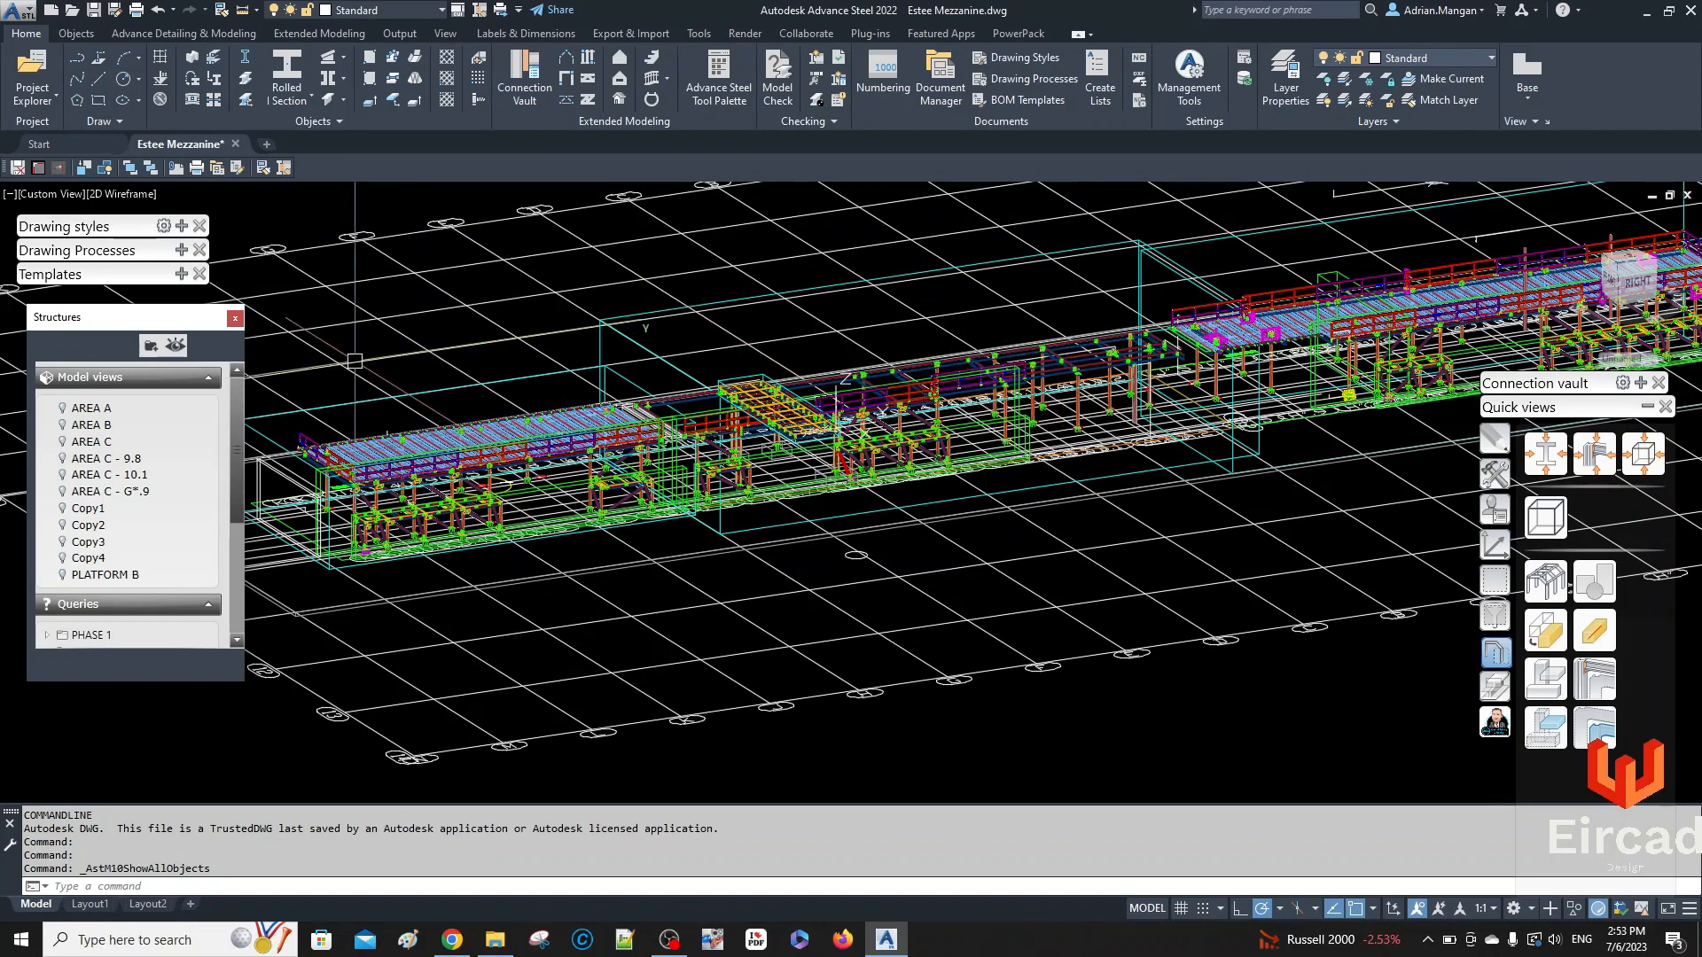
- Activate the AREA B model view to isolate that part of the mezzanine structure
left_click(62, 426)
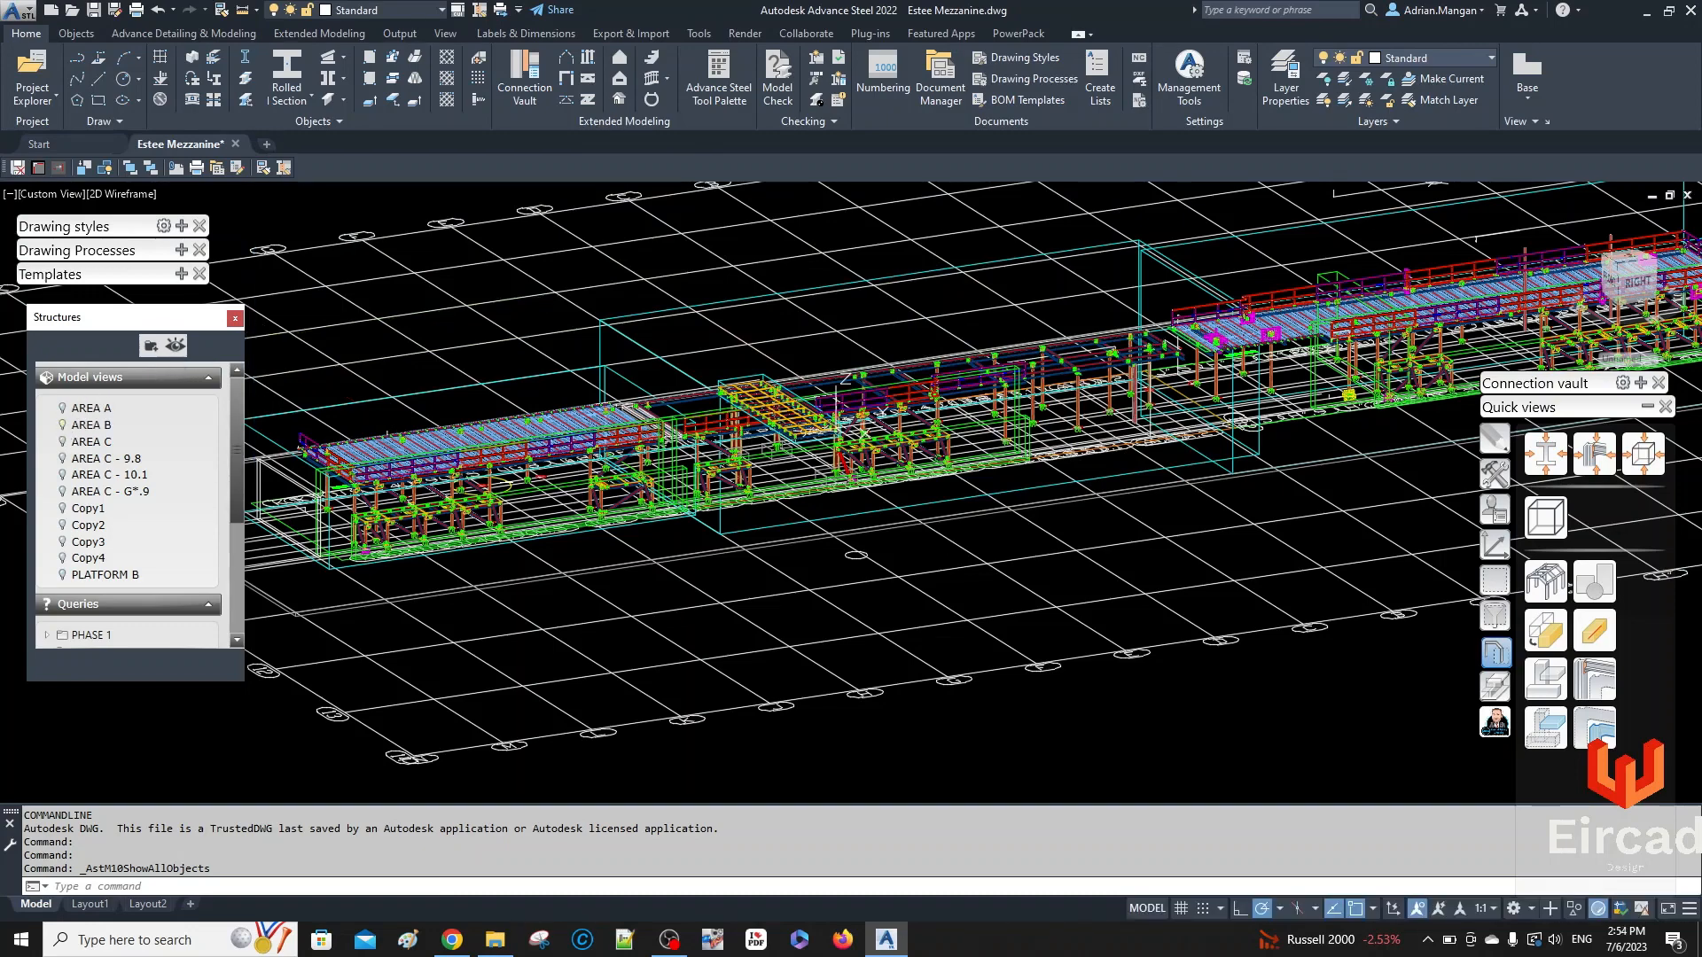
scroll(833, 389, "up", 2)
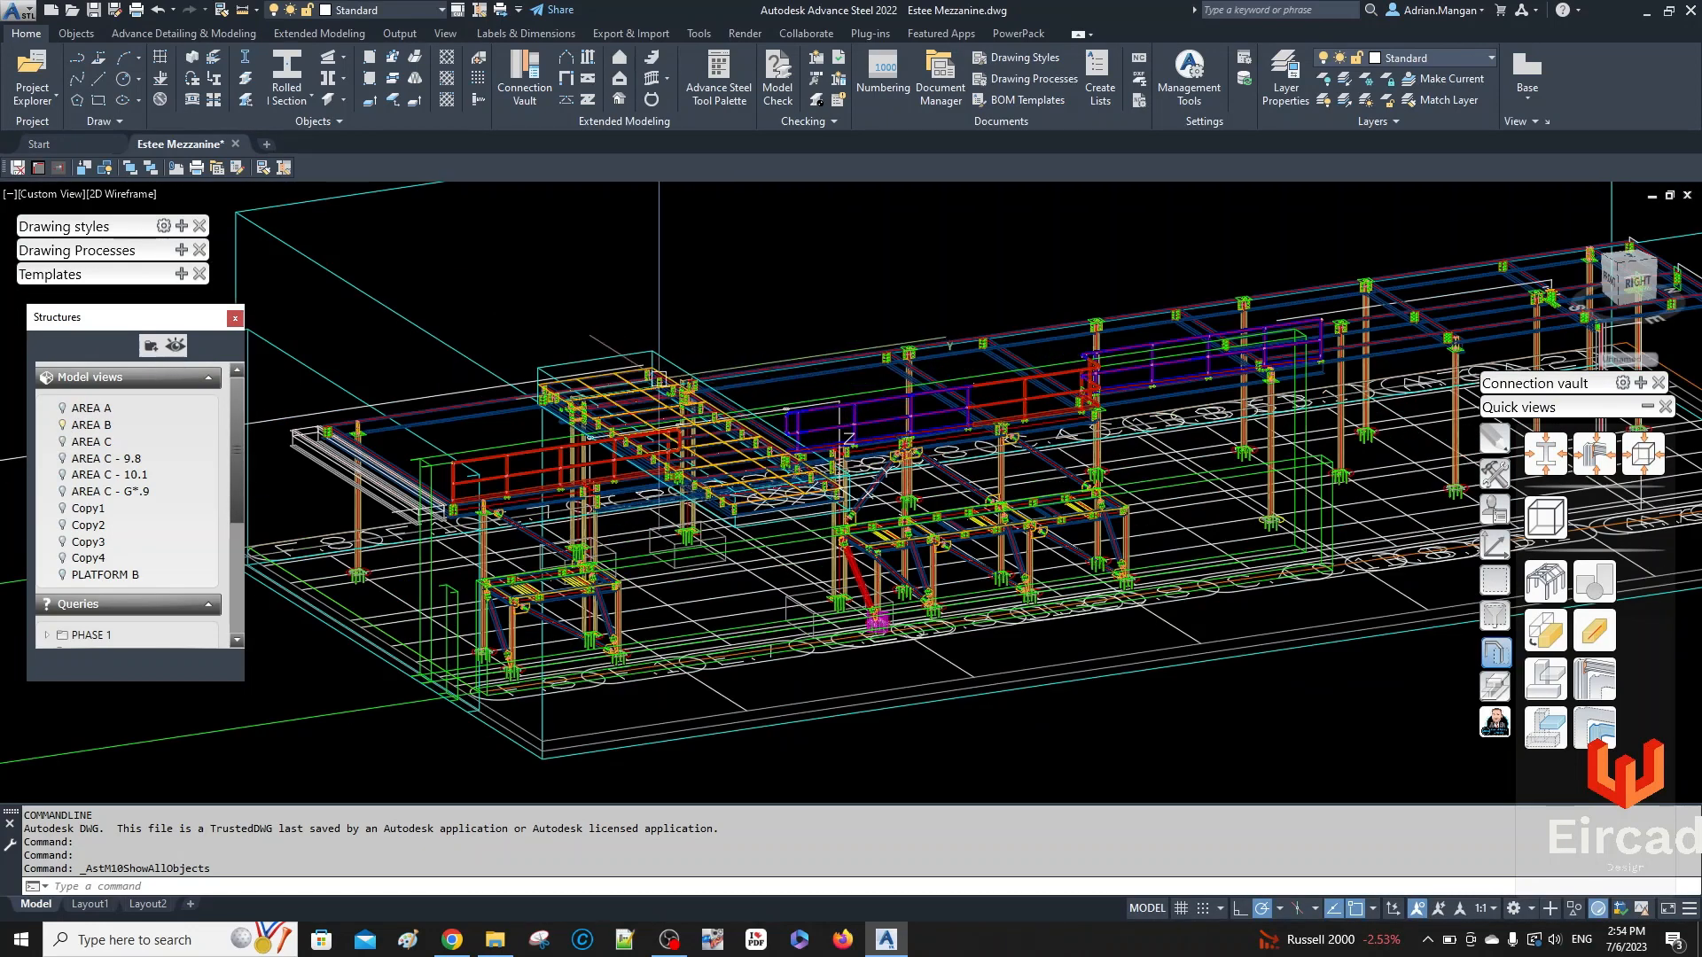
scroll(847, 448, "up", 4)
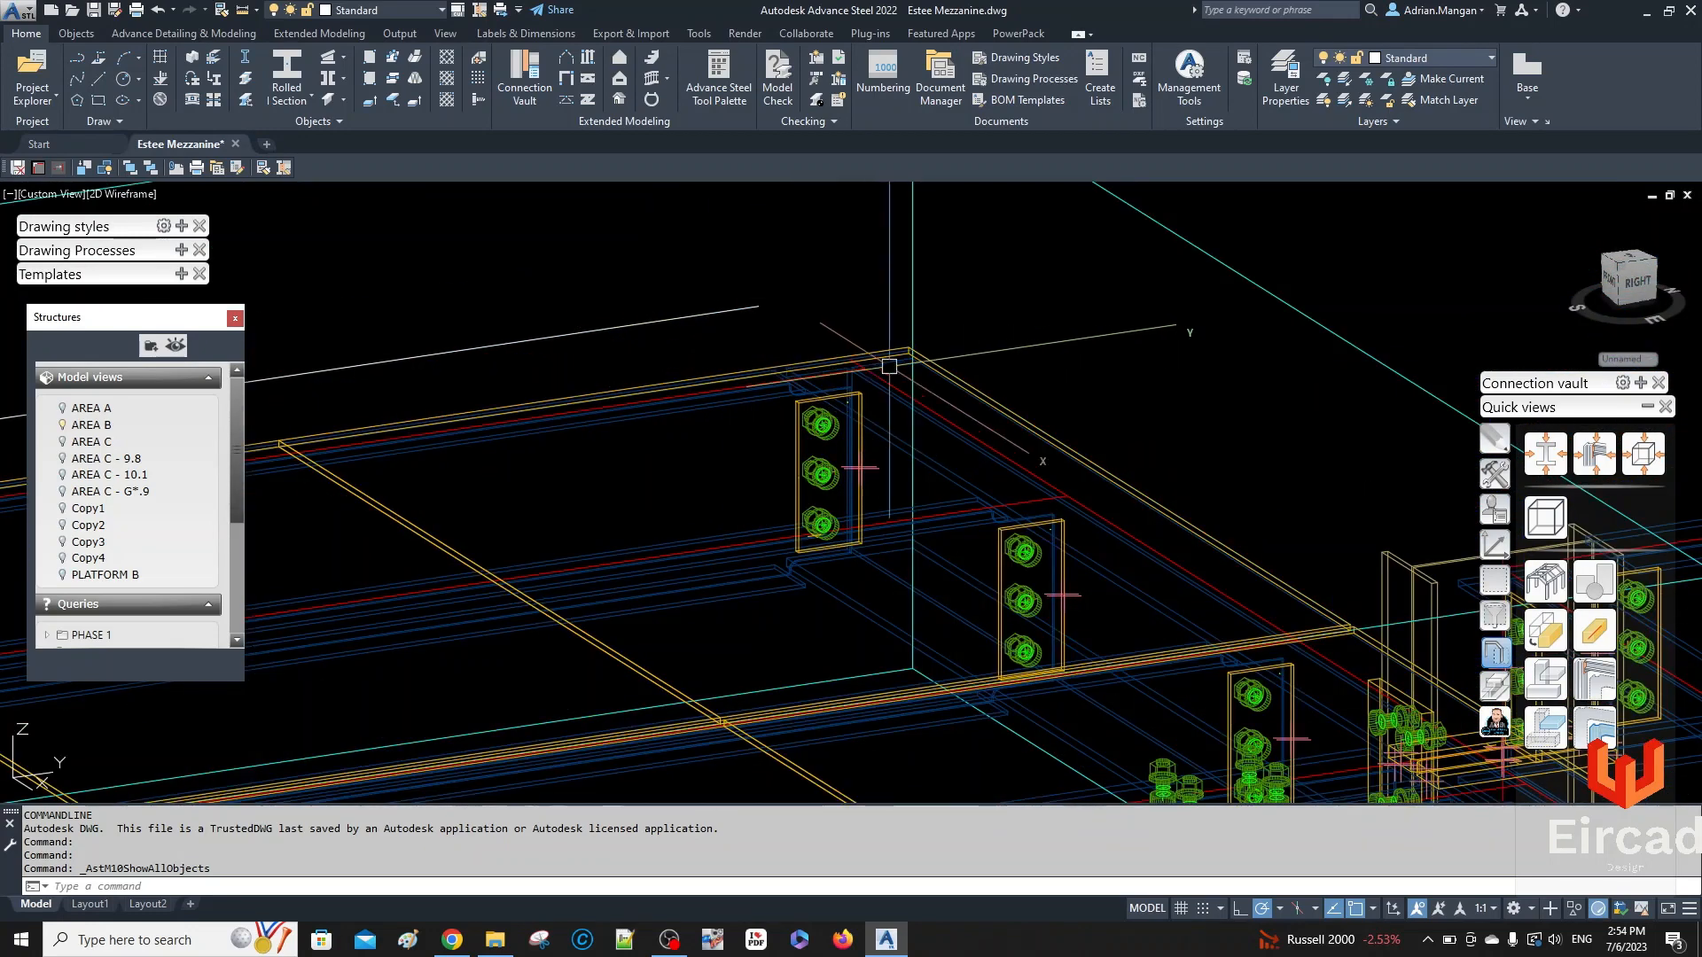
- Inspect the naming properties of the floor plate at the platform's far corner, including its model role
left_click(889, 359)
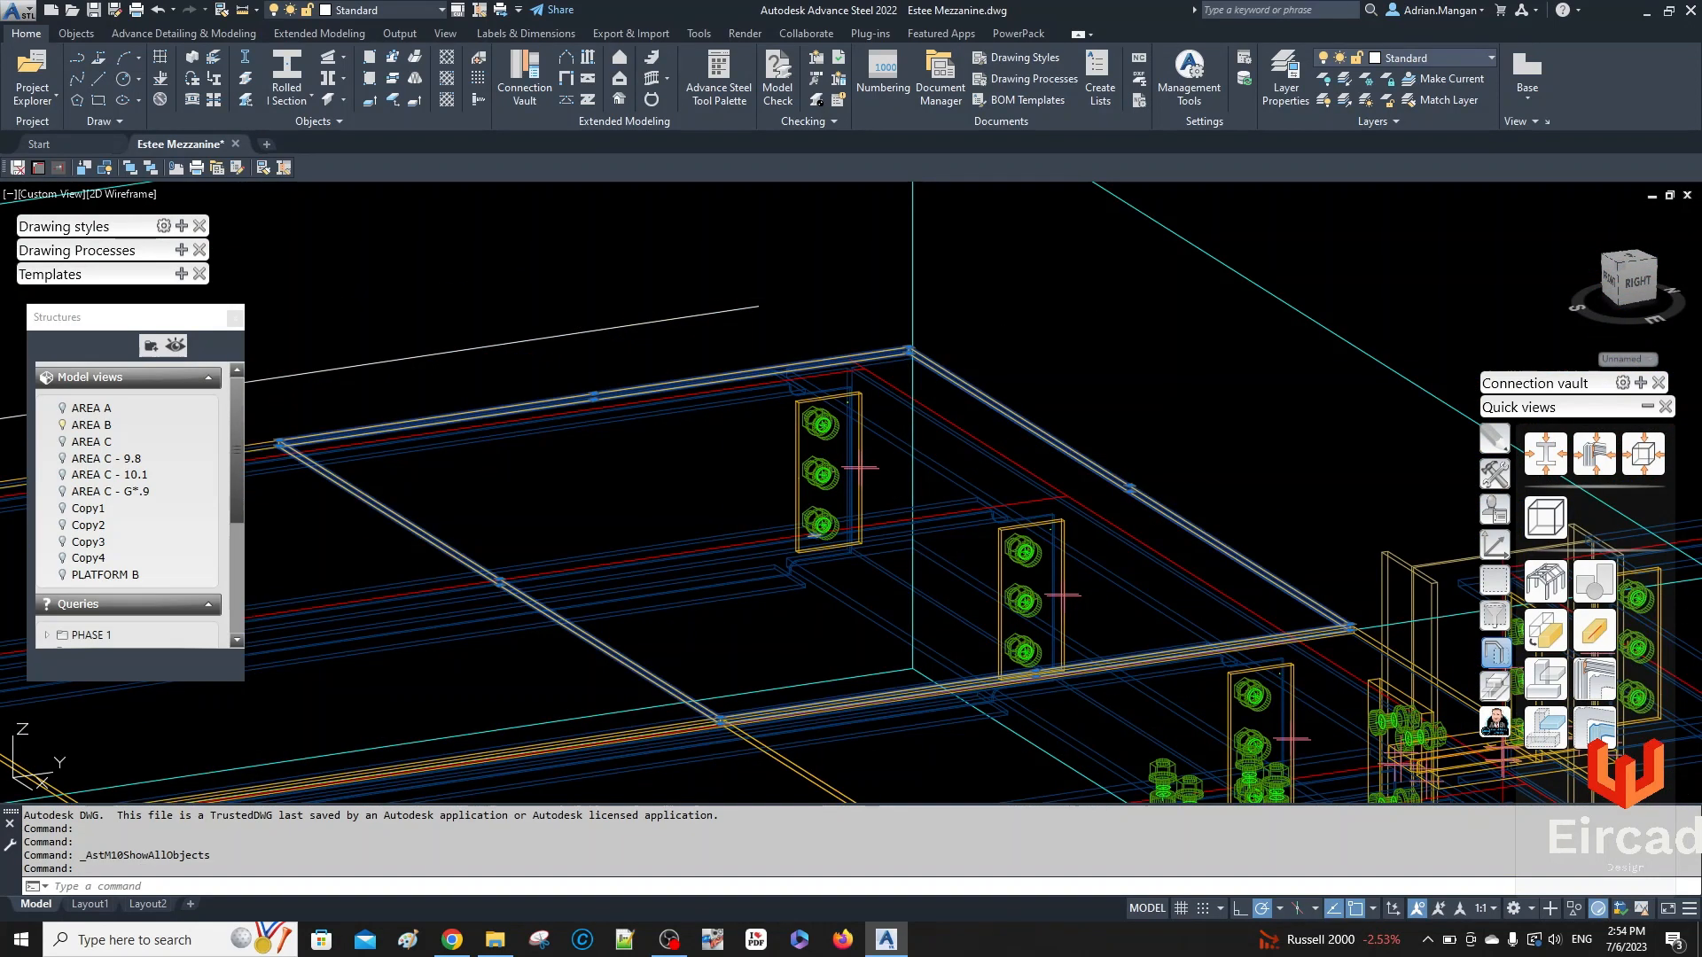
double_click(896, 353)
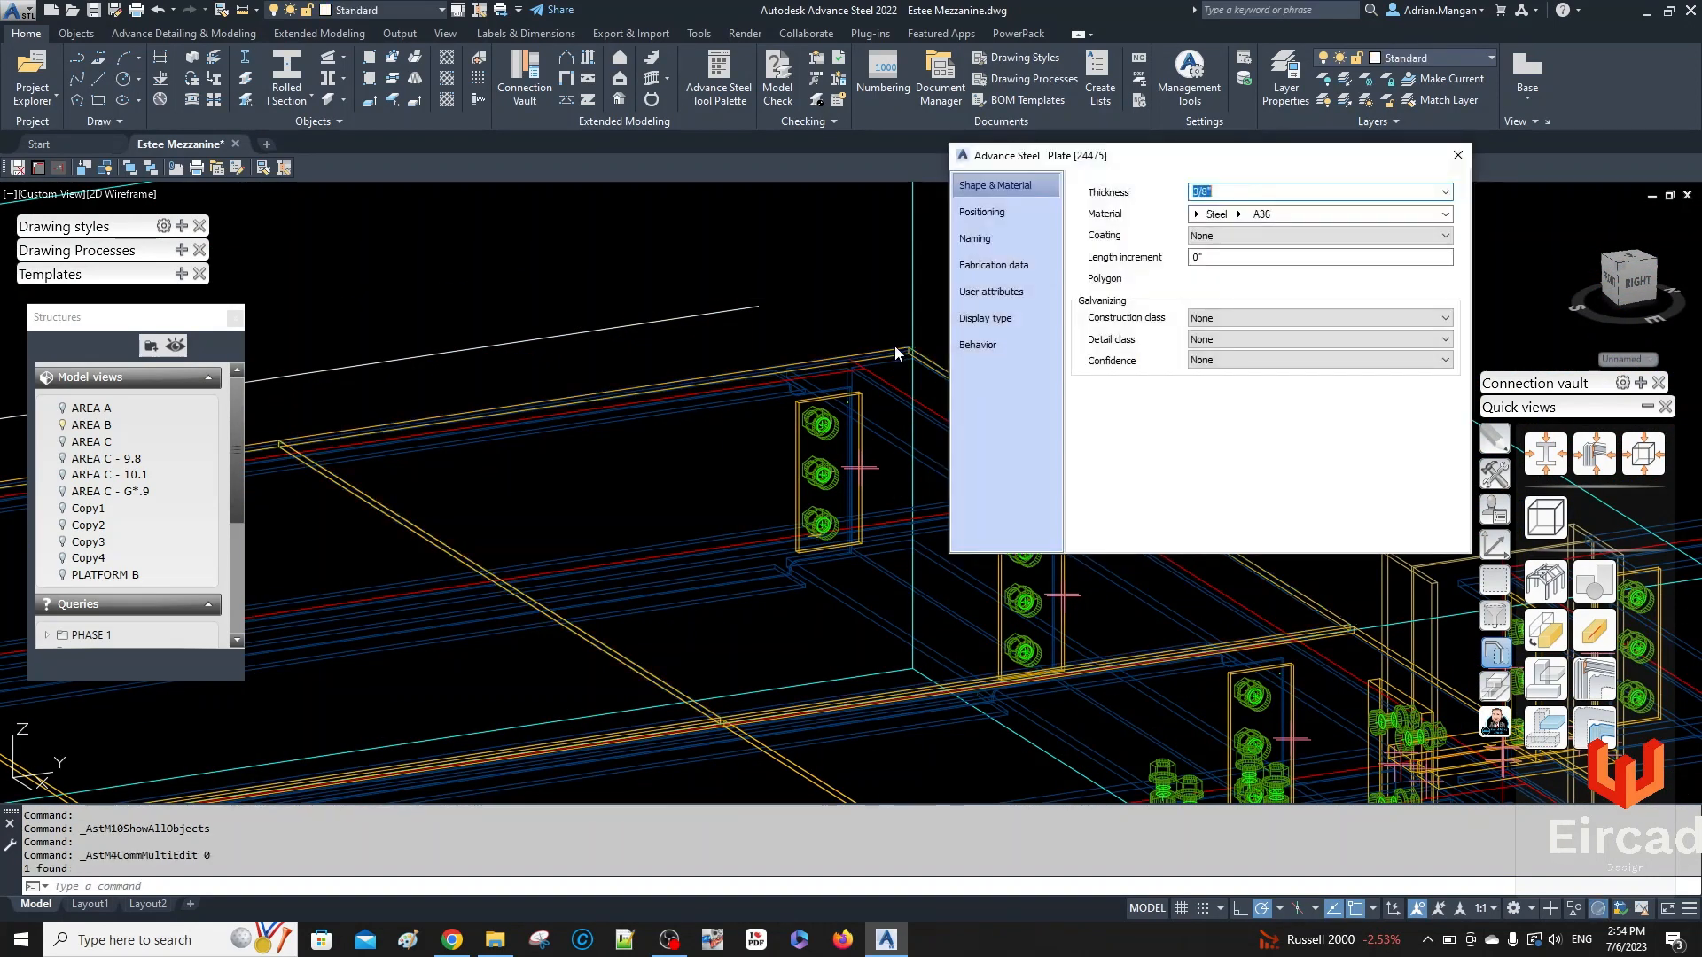
left_click(1042, 247)
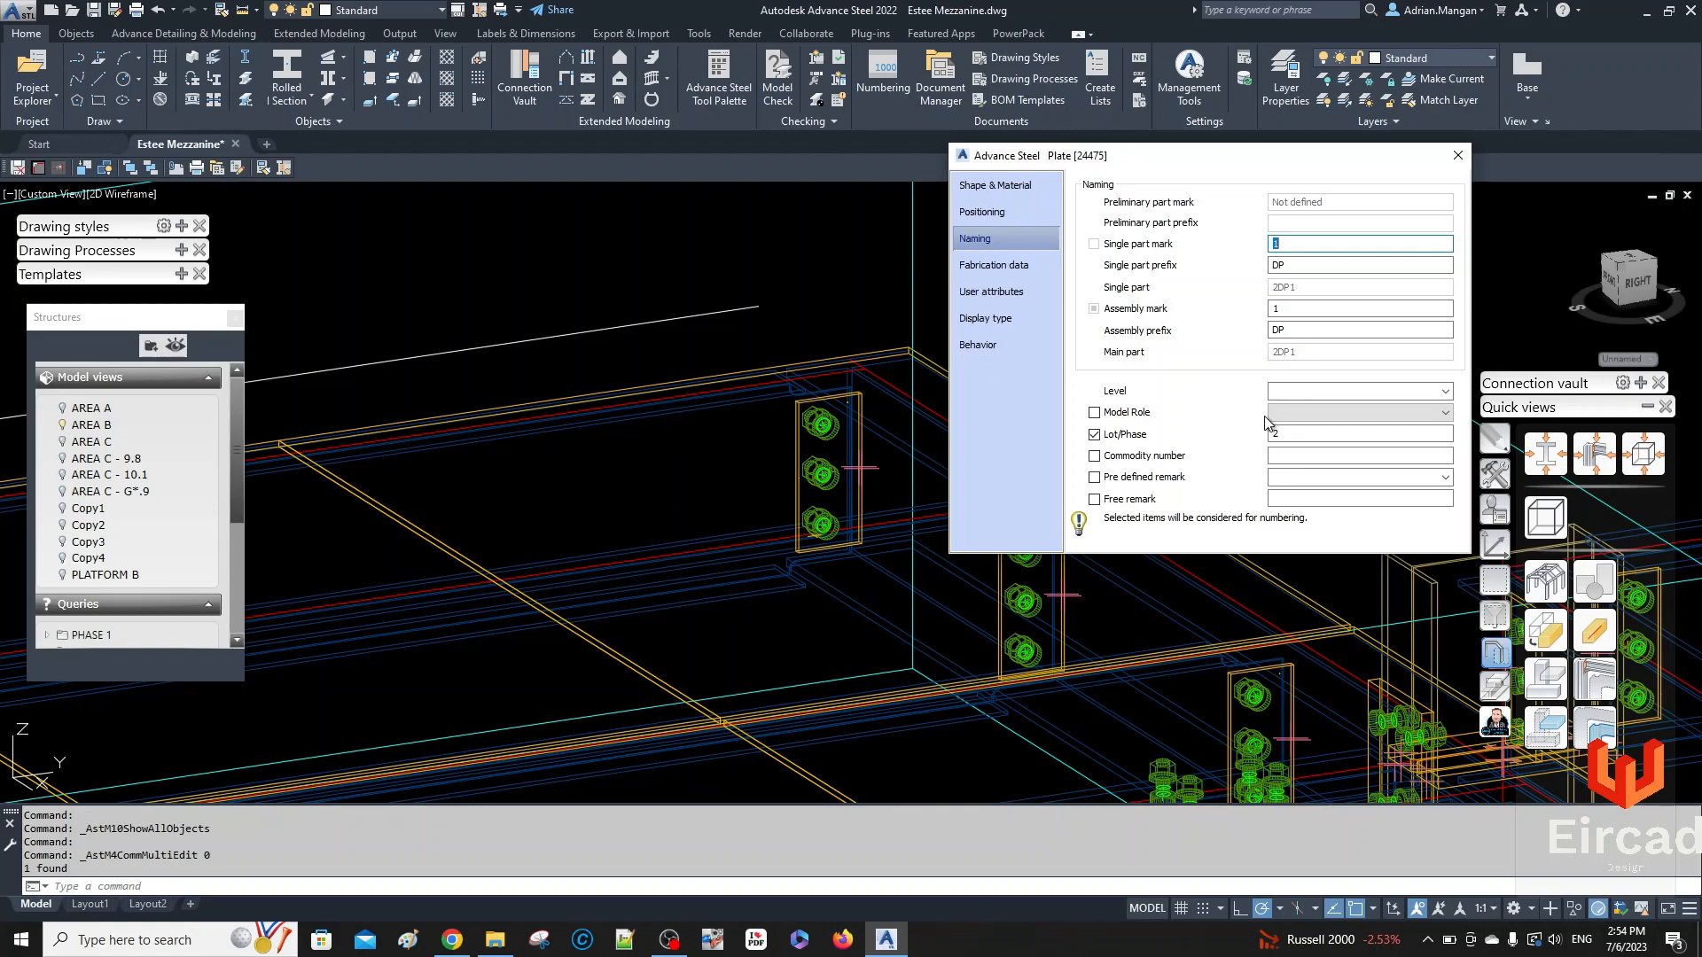
left_click(1457, 155)
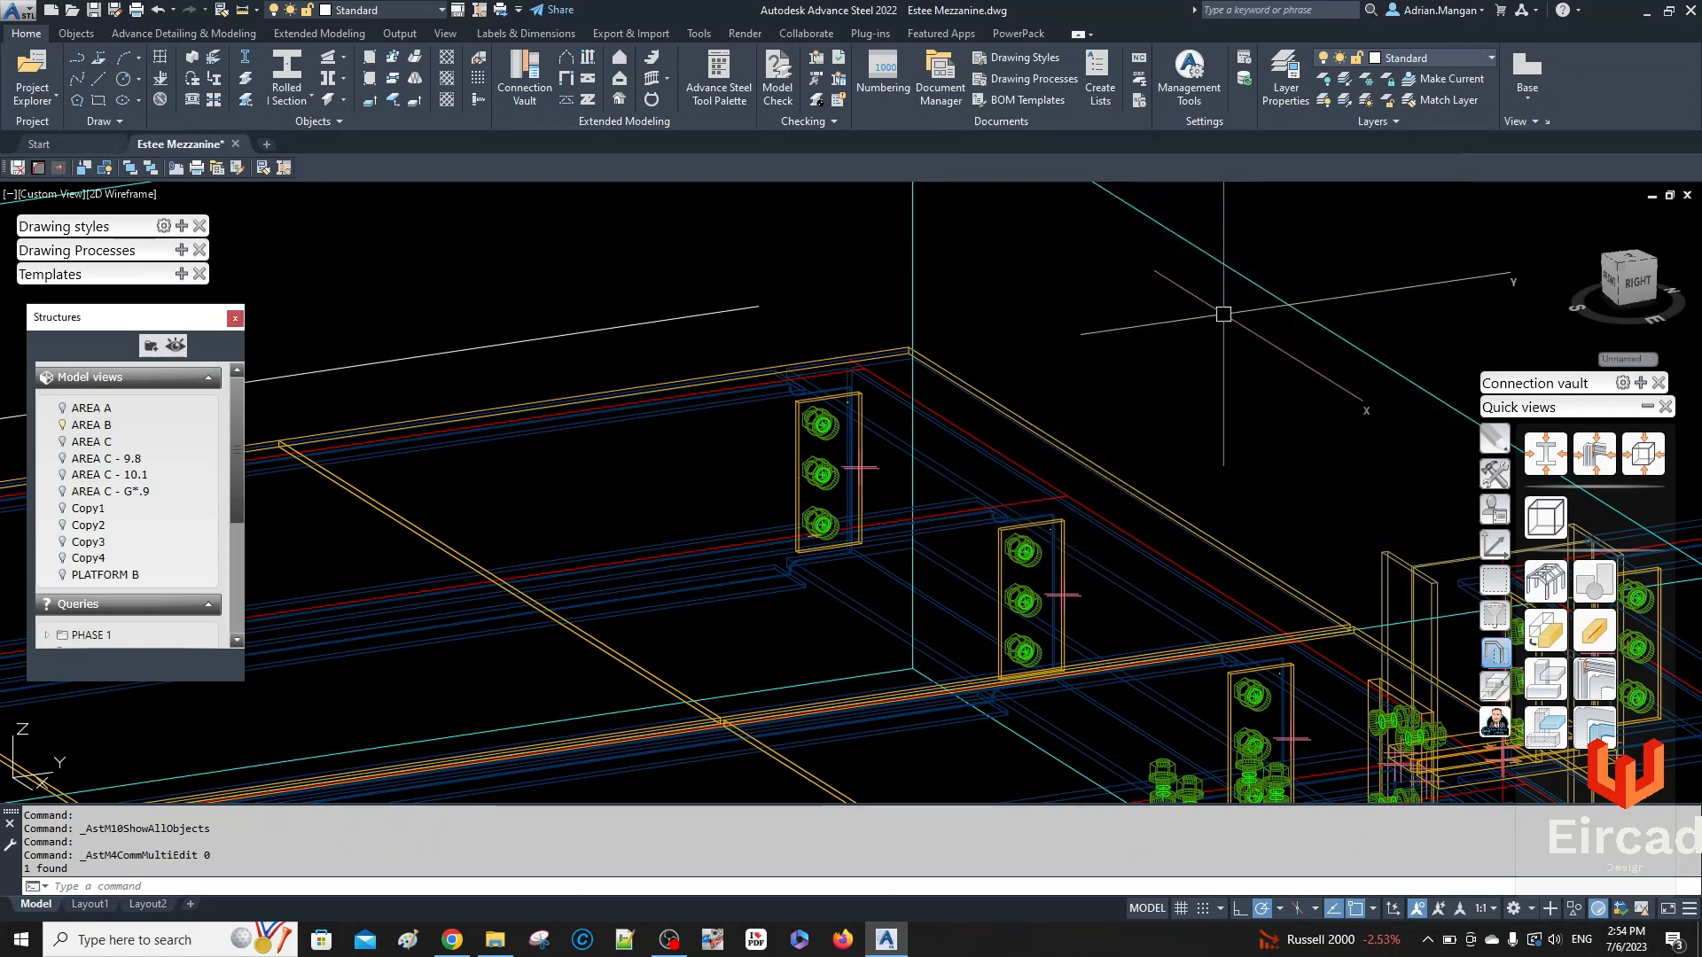
- Review the platform's floor plates and check the corner plate's shape and material properties
scroll(1223, 314, "down", 5)
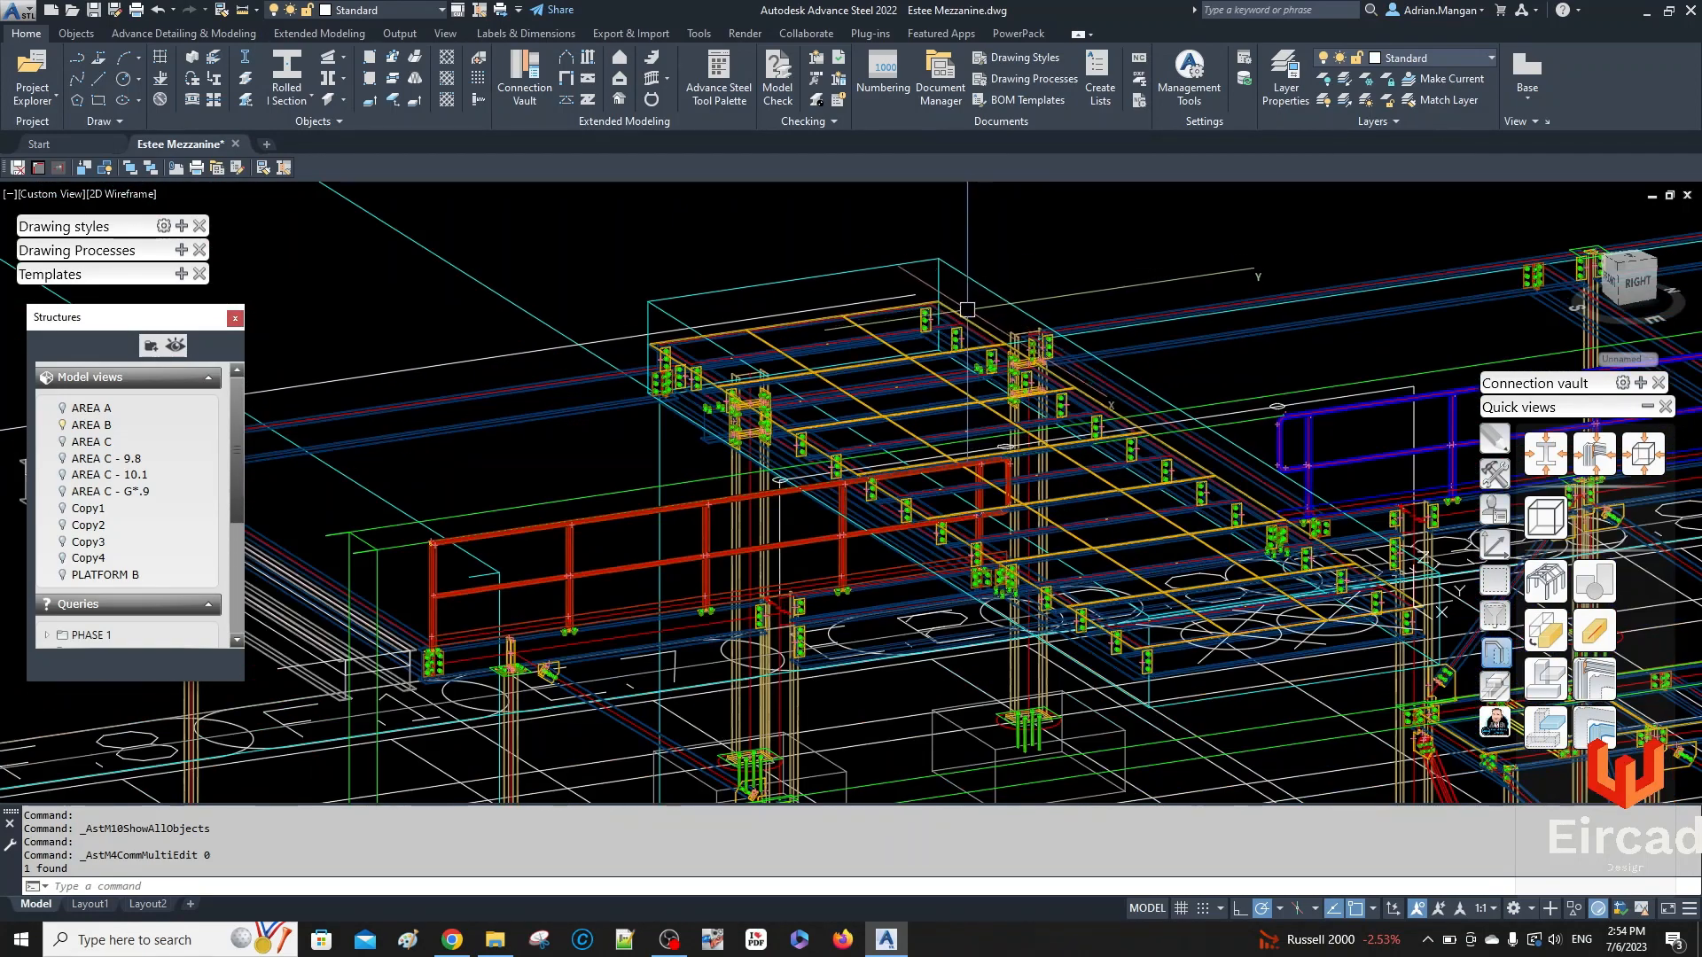
scroll(967, 309, "down", 3)
scroll(877, 331, "up", 4)
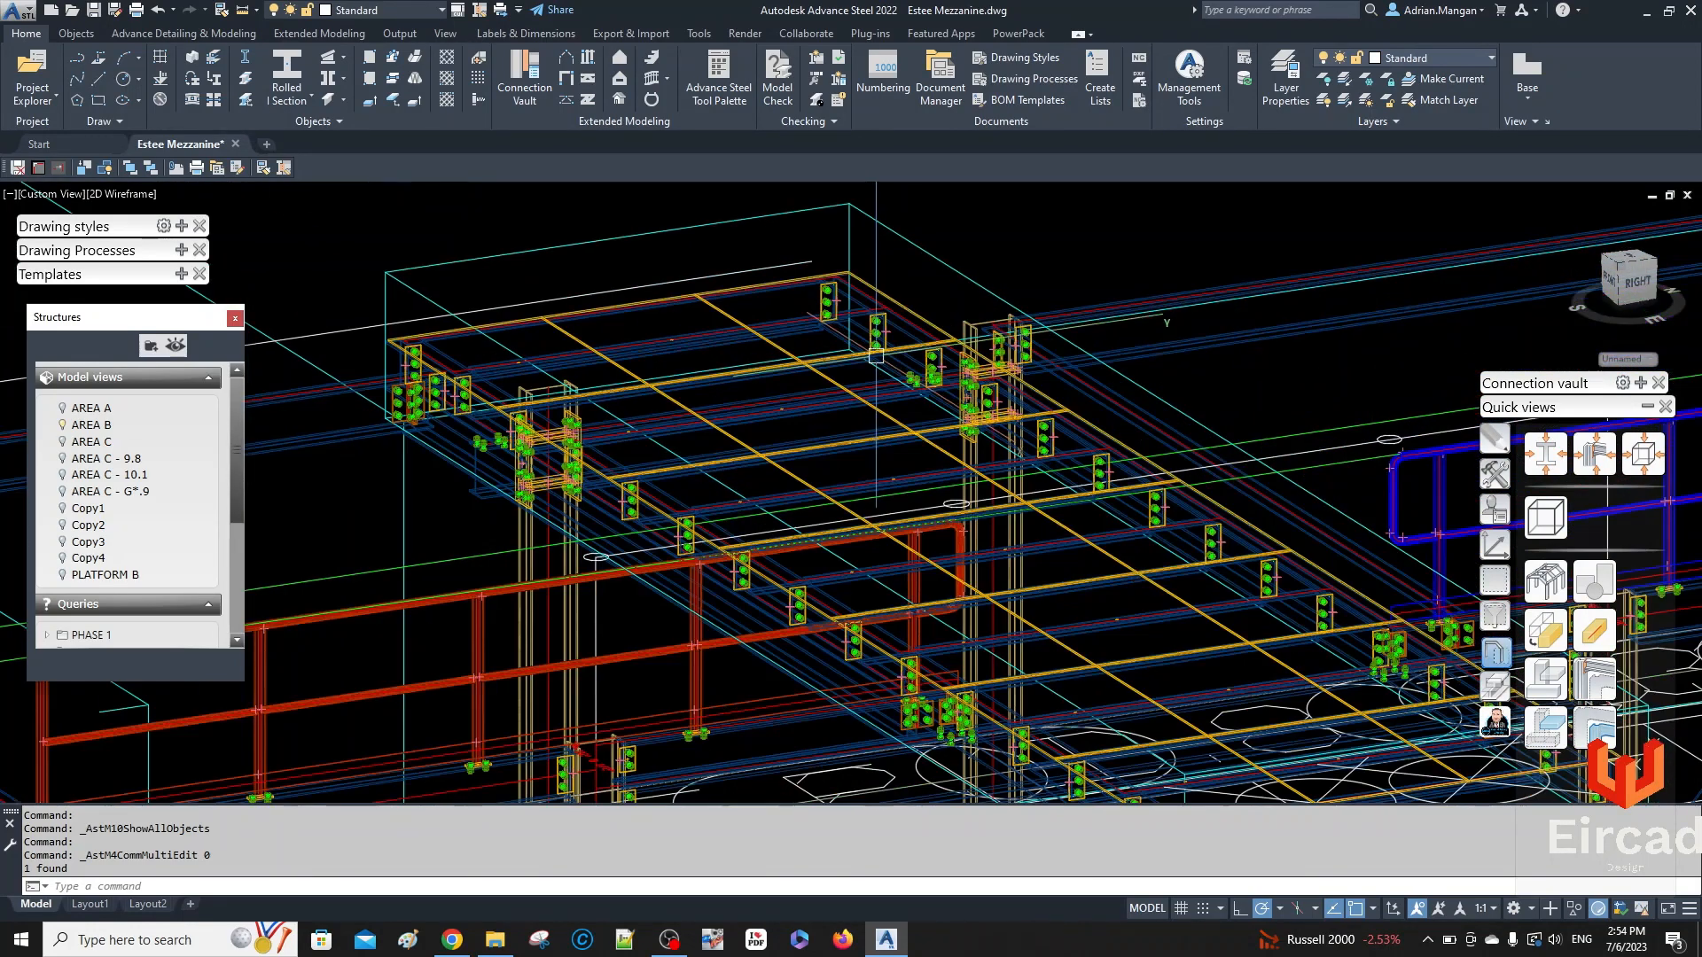
middle_click_drag(795, 262, 718, 225)
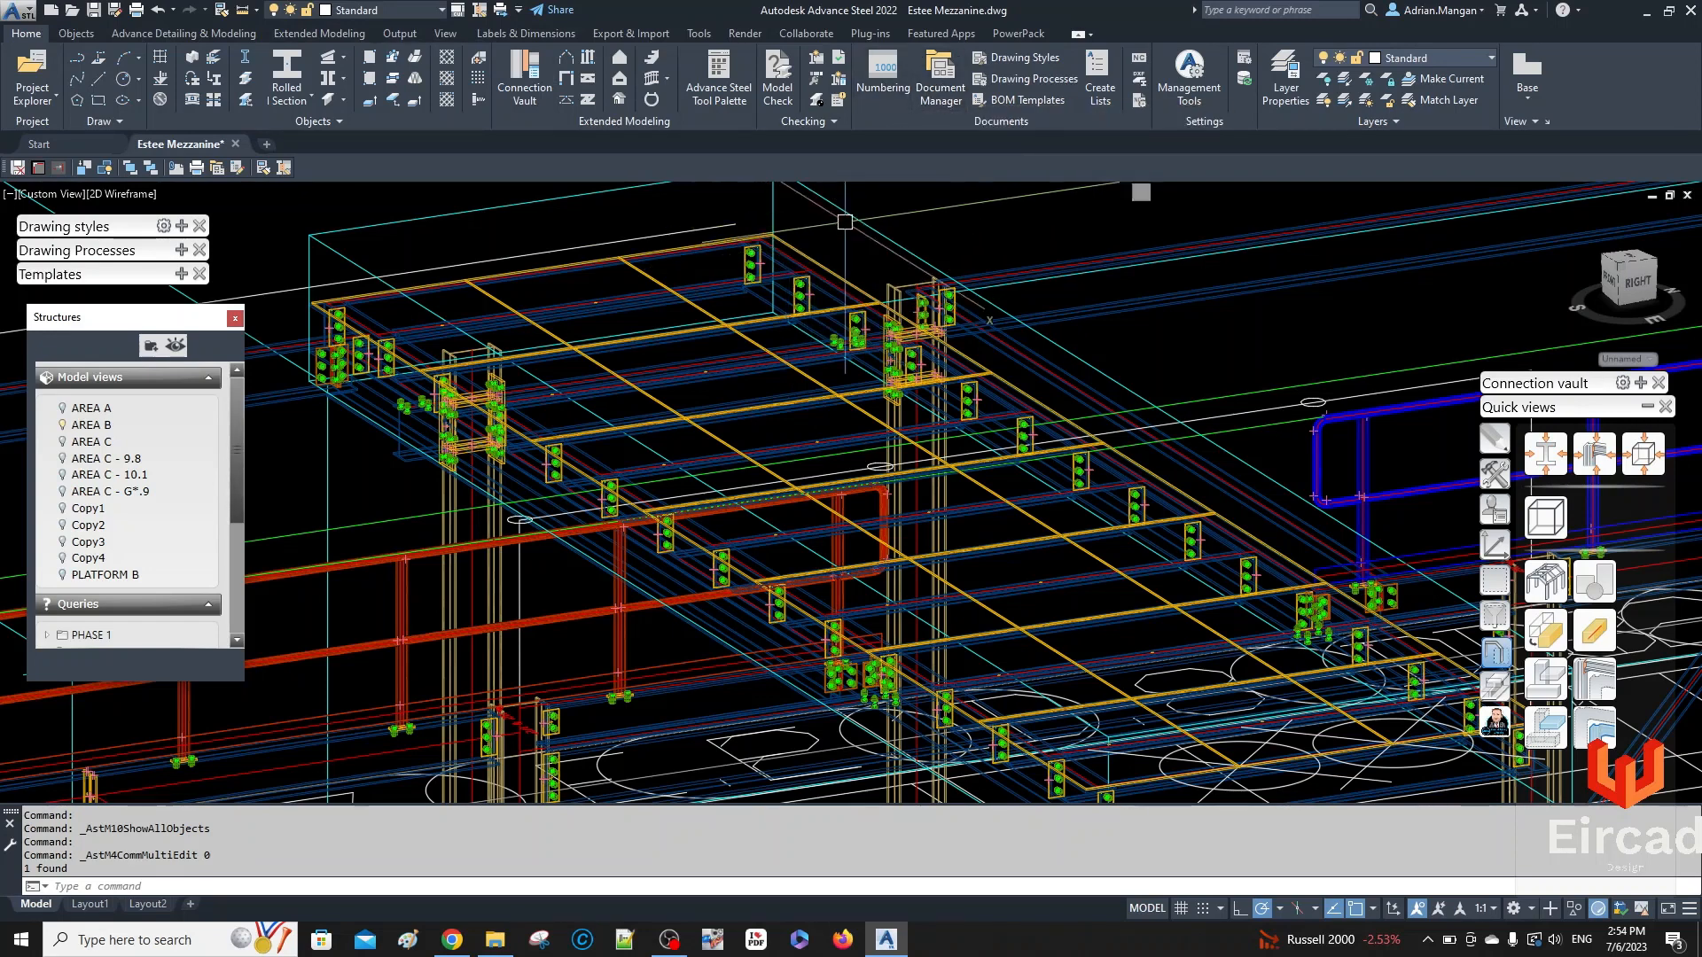
double_click(839, 264)
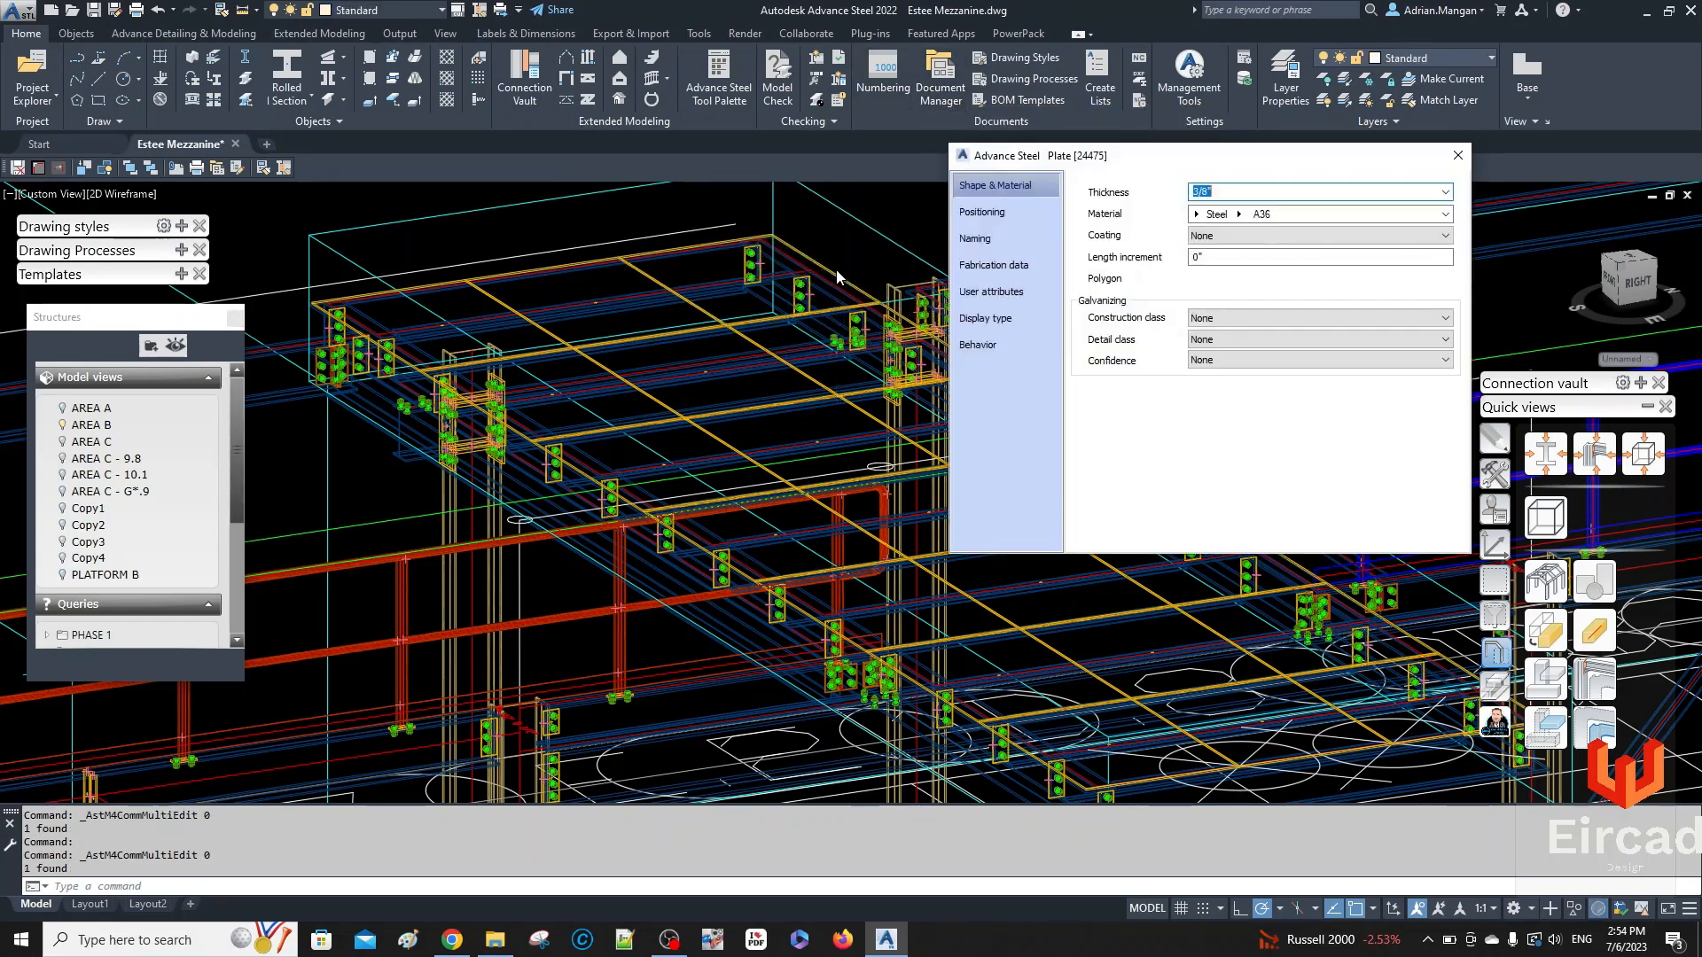
key("Escape")
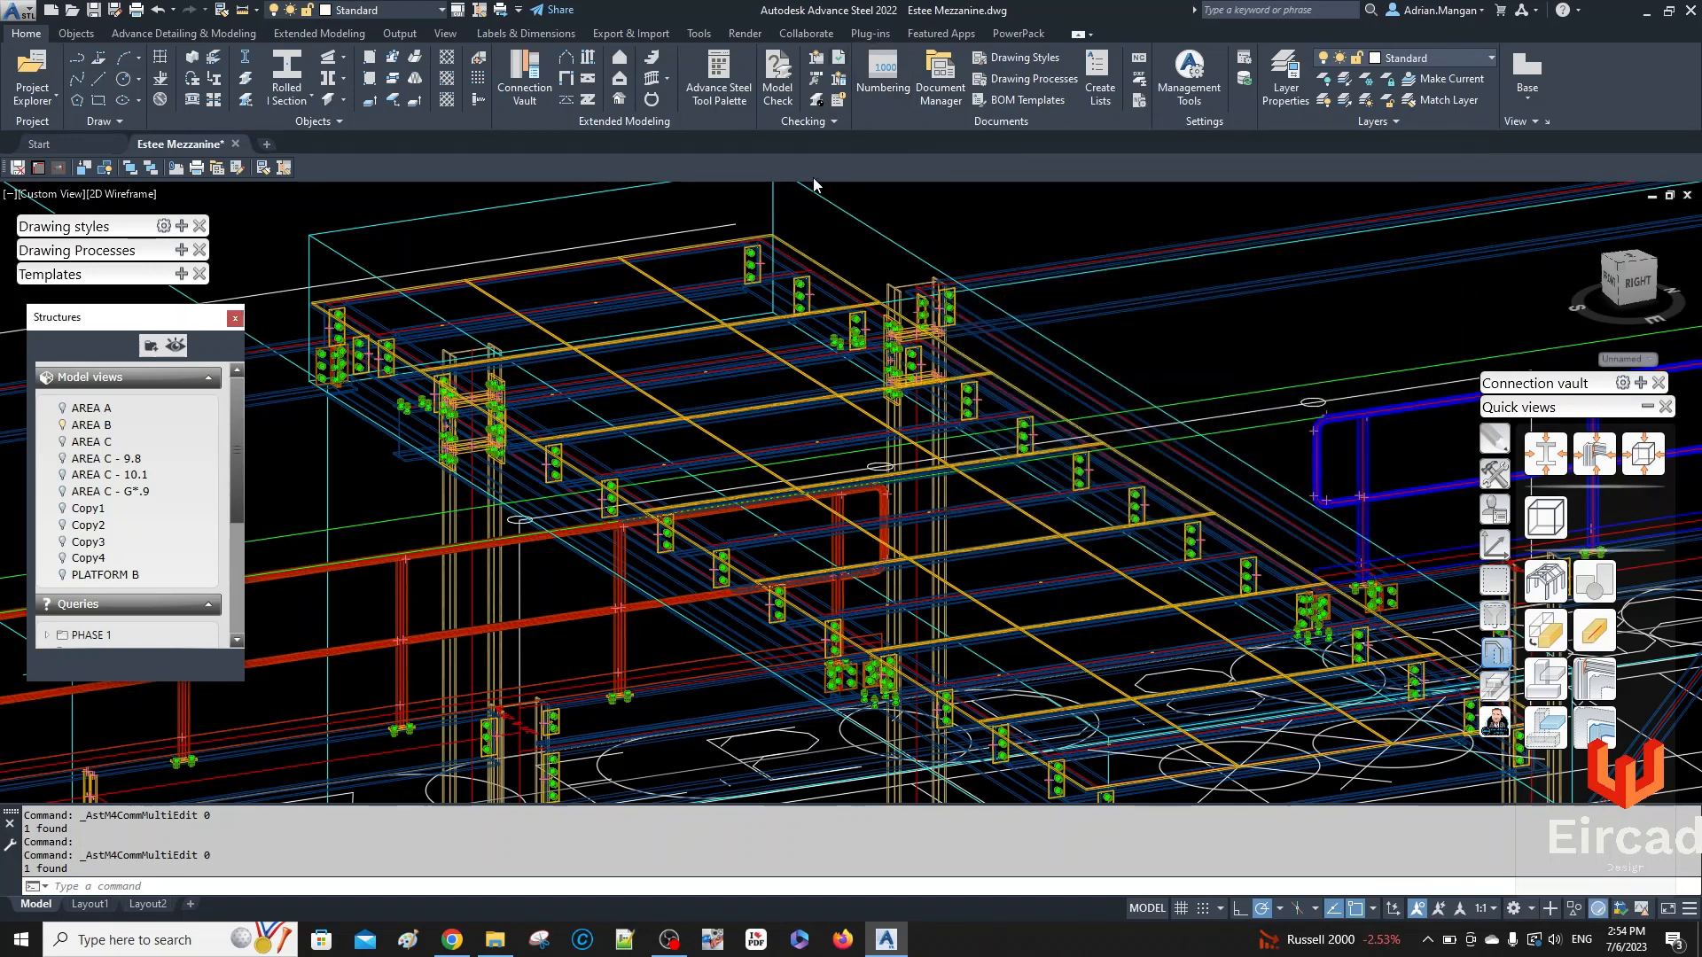
middle_click_drag(800, 261, 824, 271)
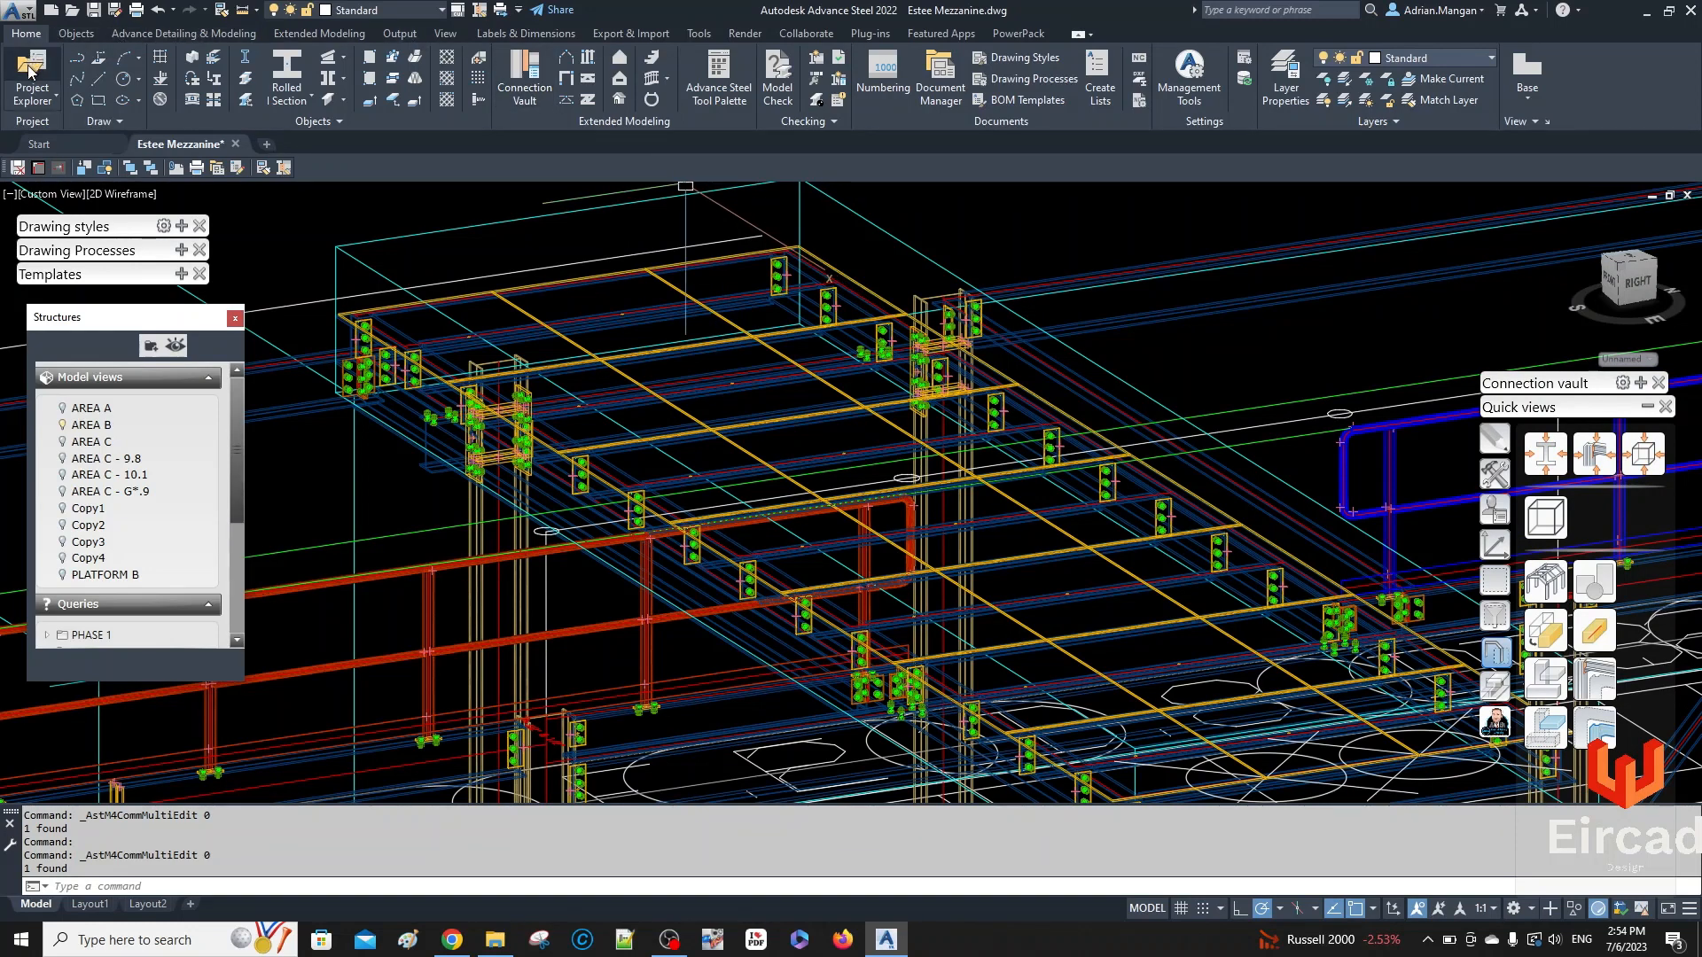
- Launch Management Tools and list the model roles in the Object Property Editor
left_click(1194, 78)
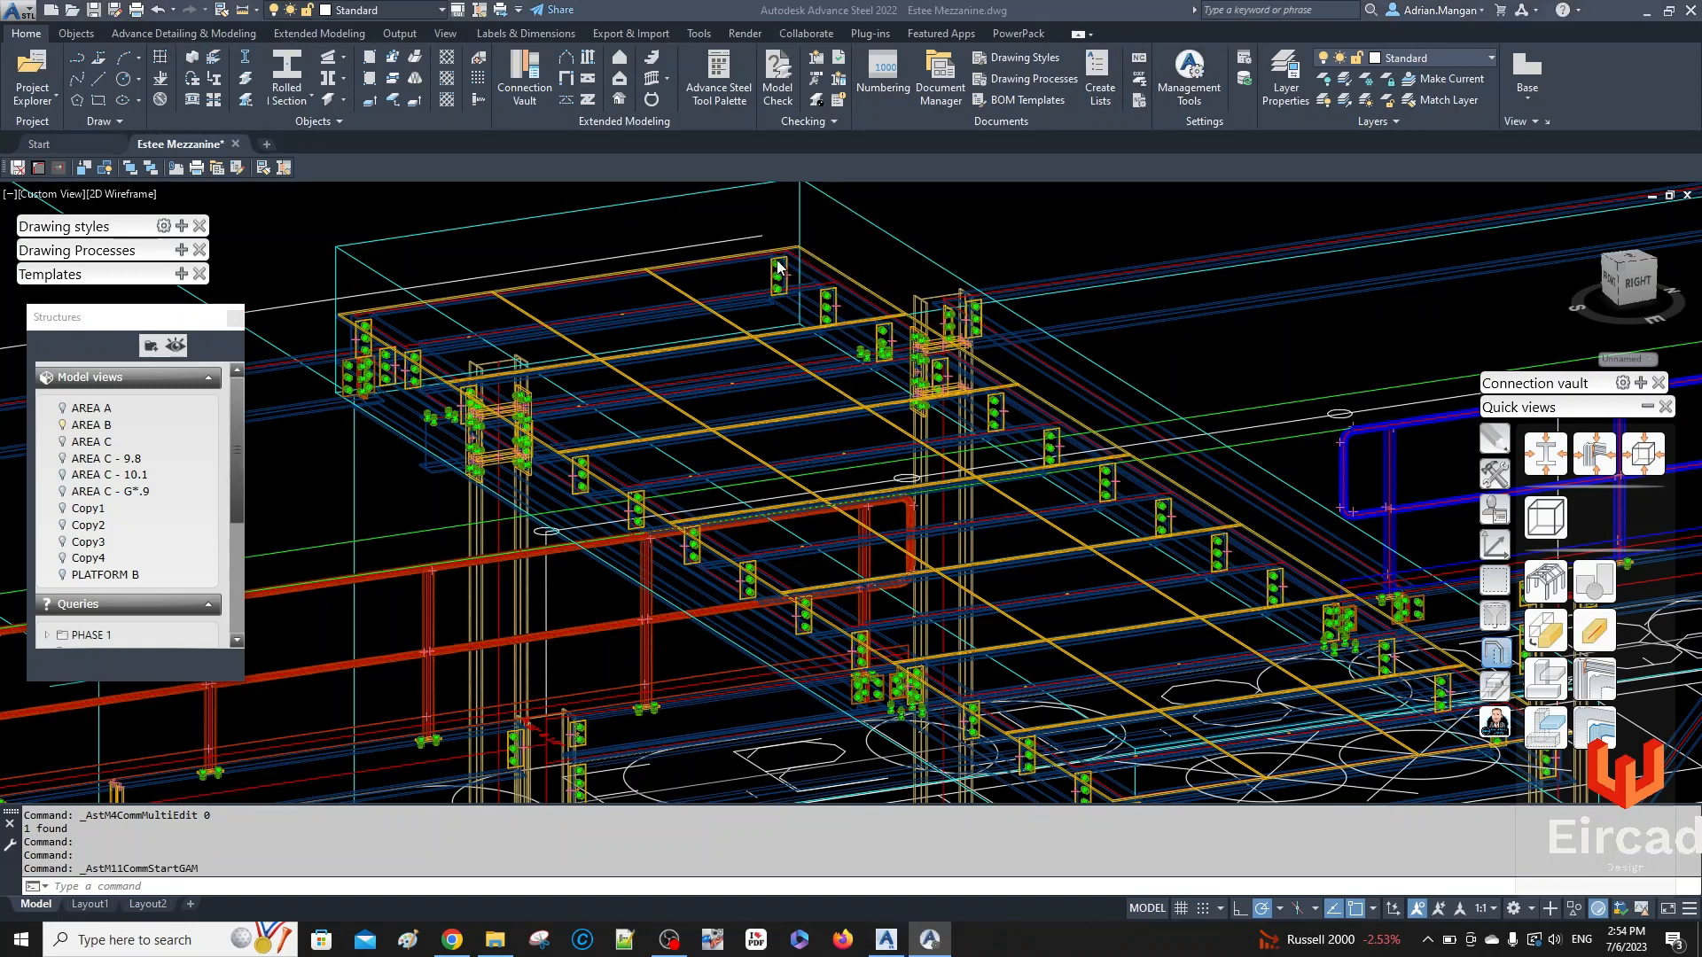
left_click(939, 941)
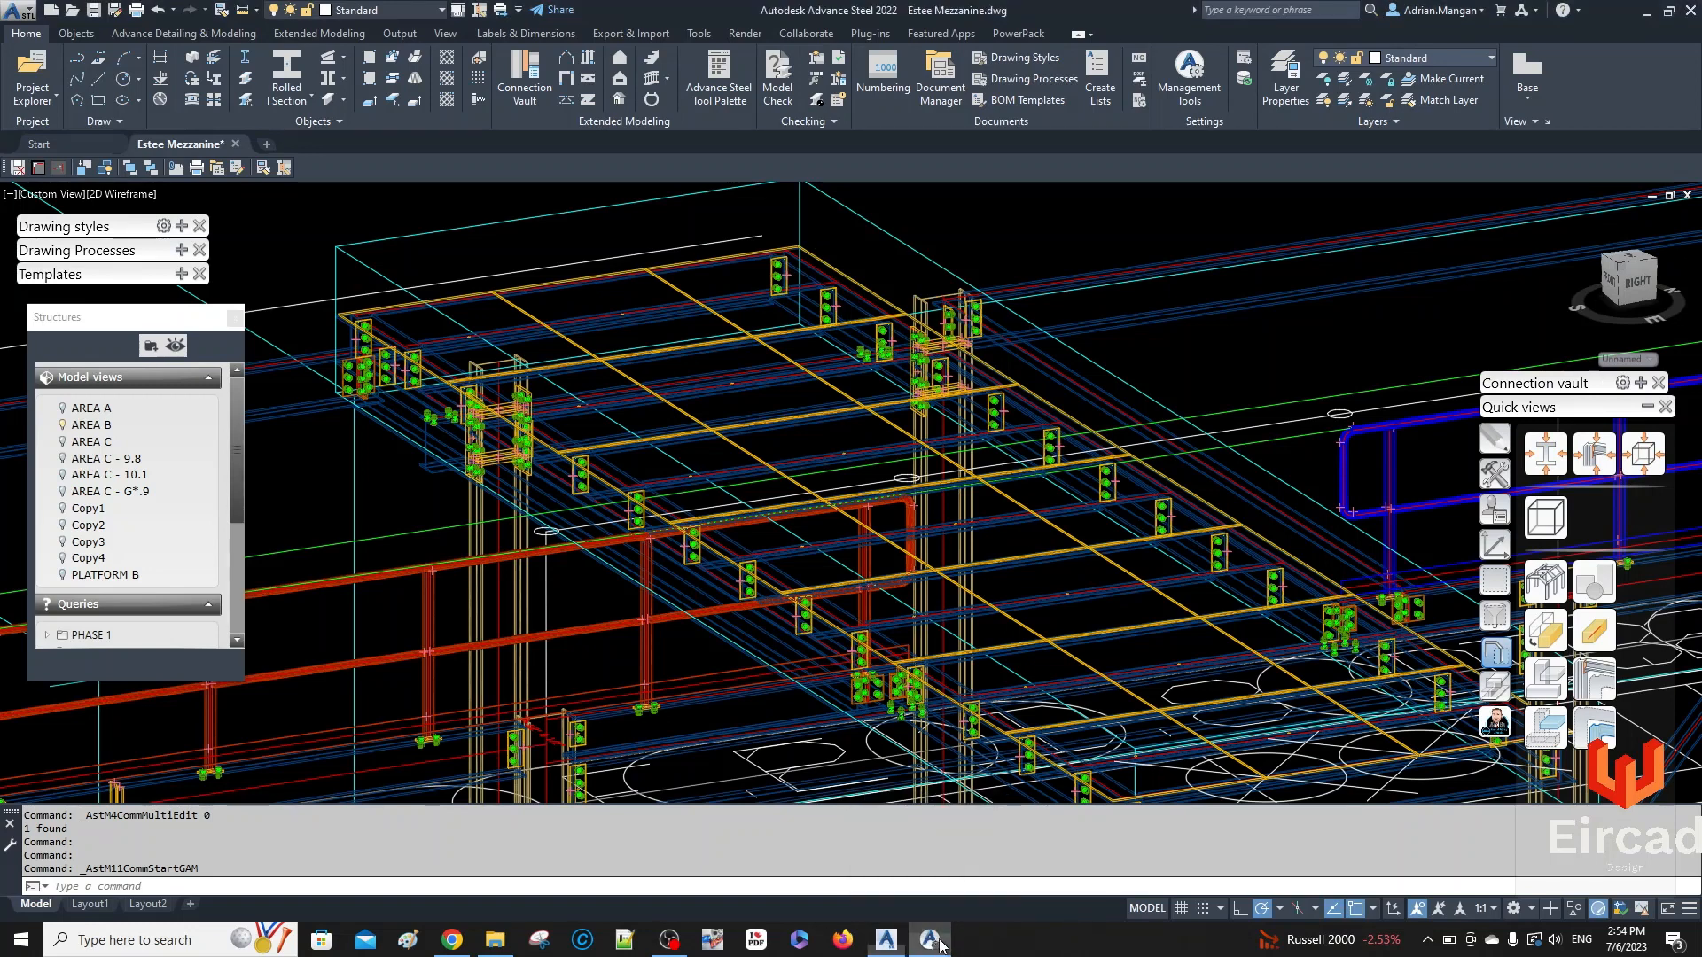
left_click(941, 945)
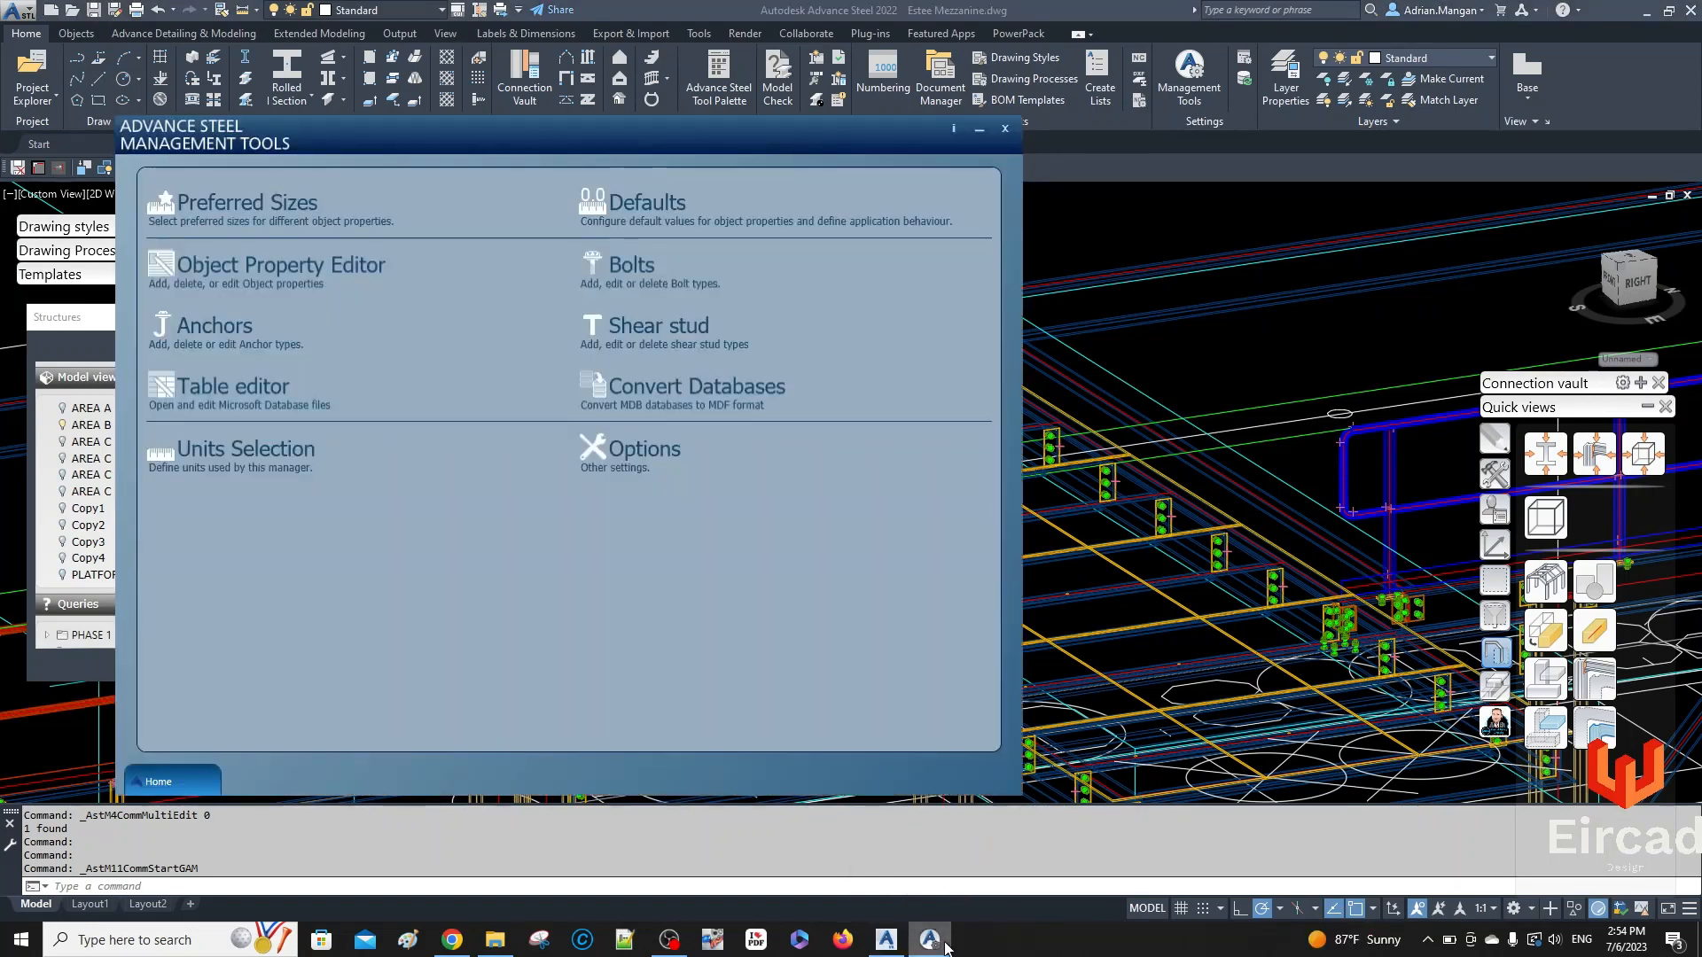
left_click(213, 268)
left_click(322, 232)
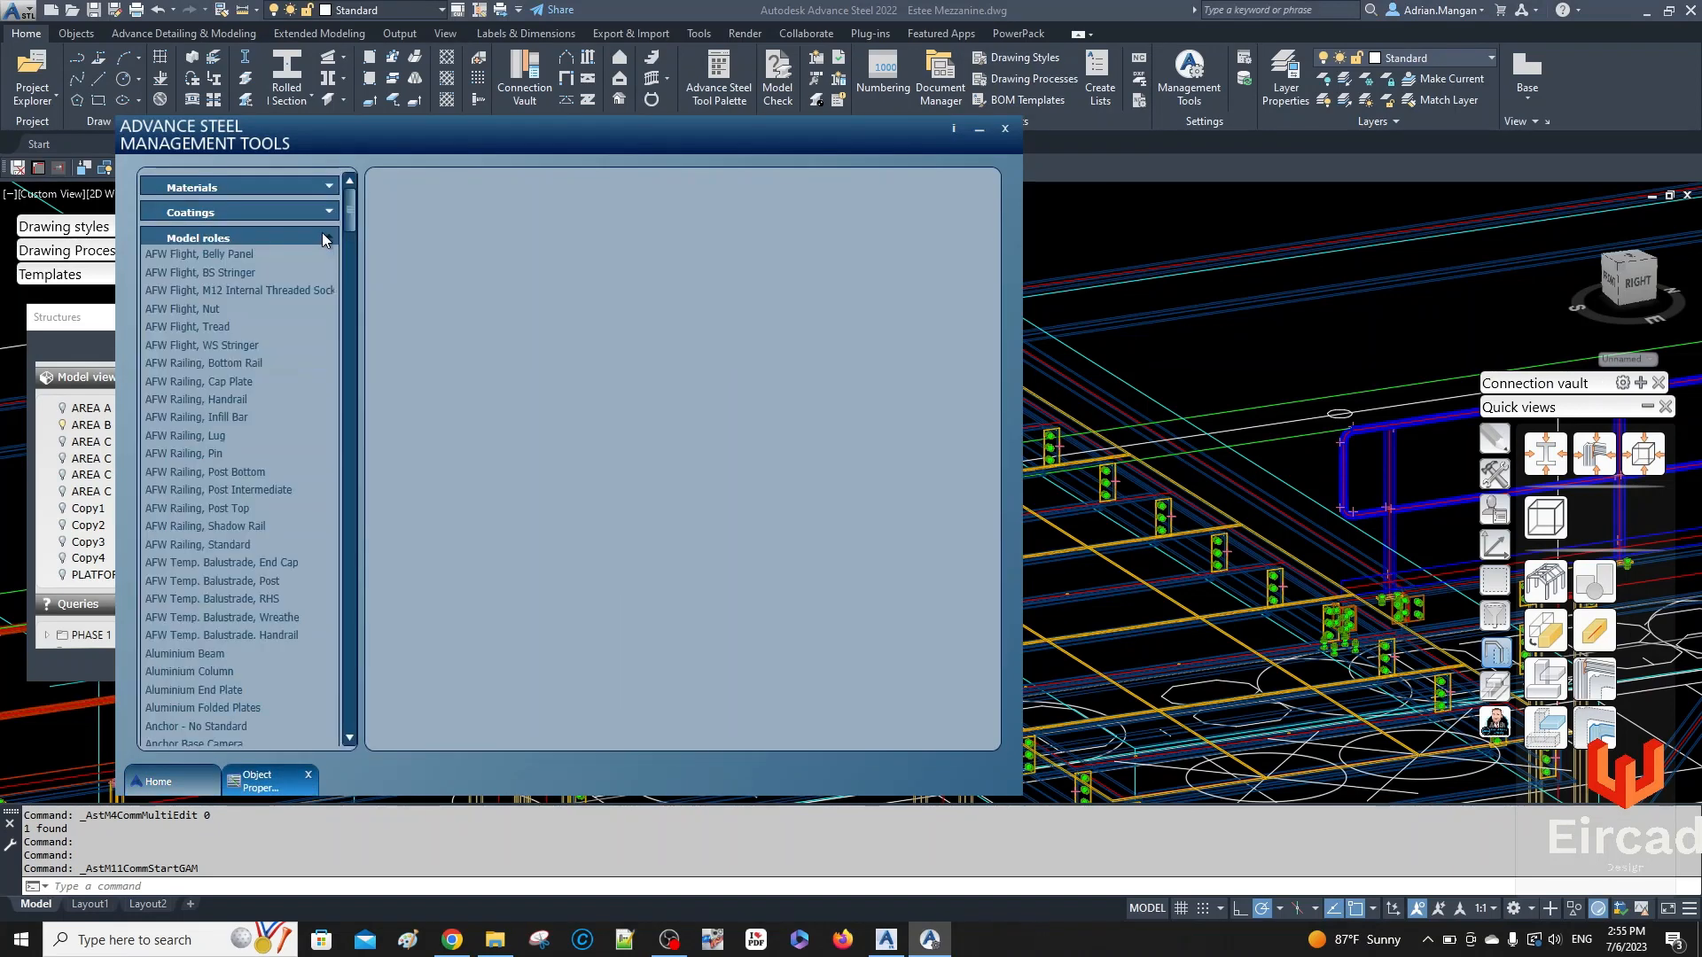
- Find the existing Plate model role in the list and check which group it belongs to
scroll(247, 371, "down", 5)
scroll(248, 371, "down", 10)
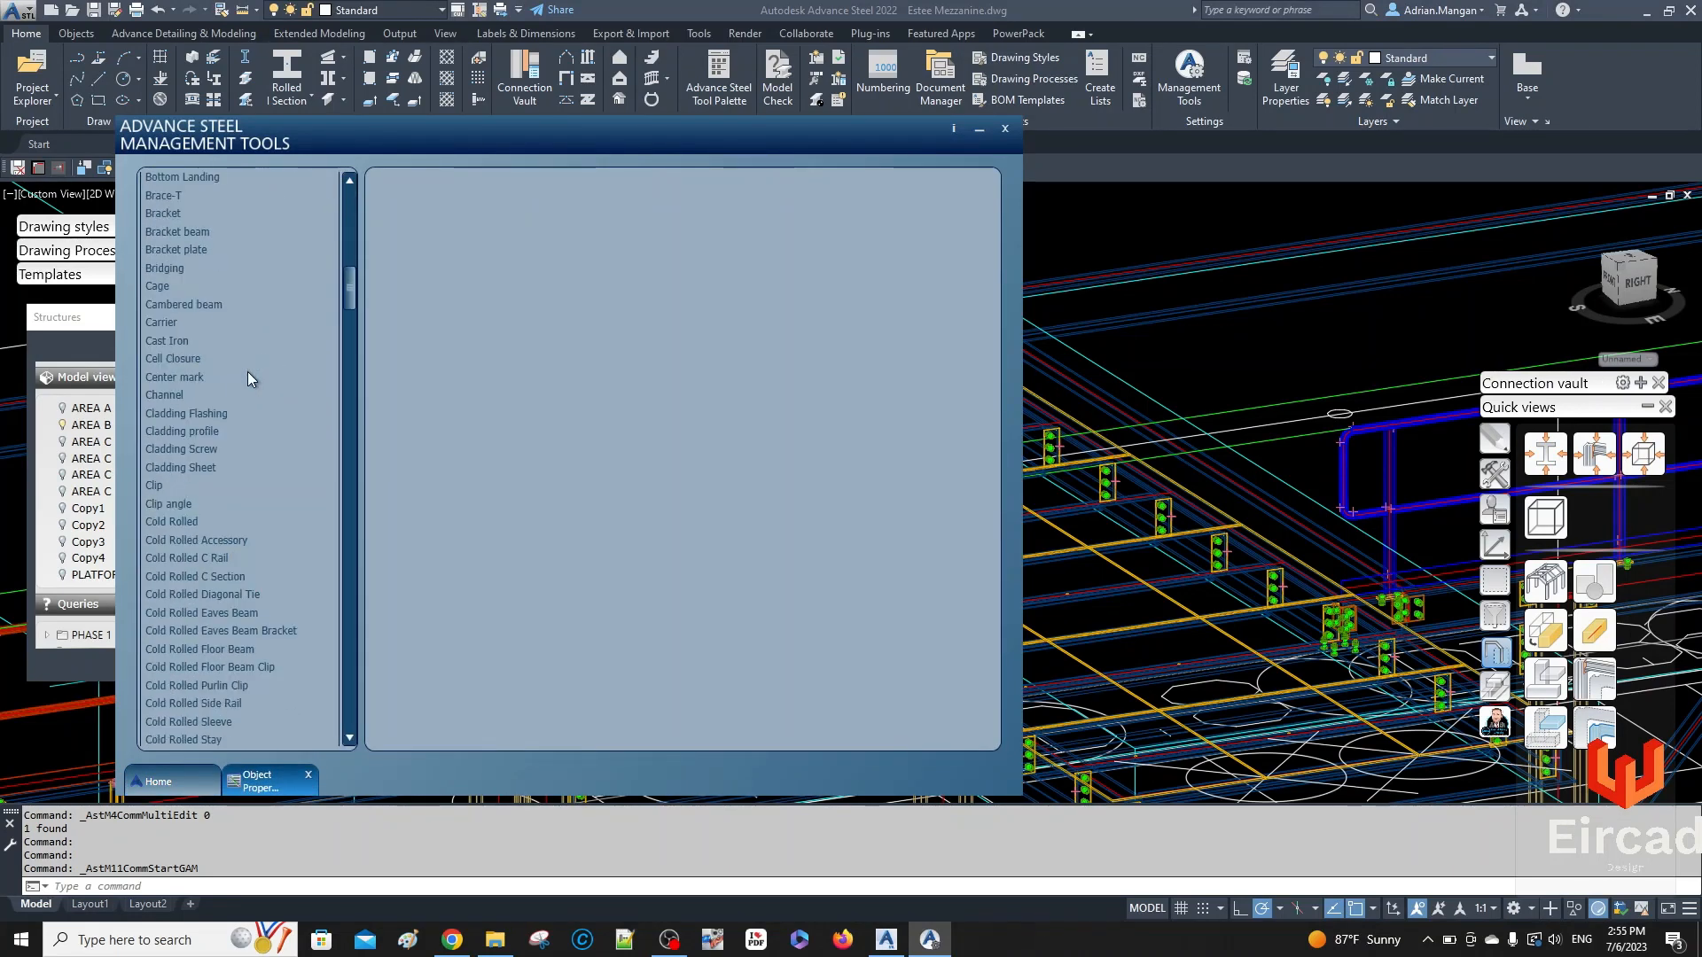
scroll(245, 371, "down", 10)
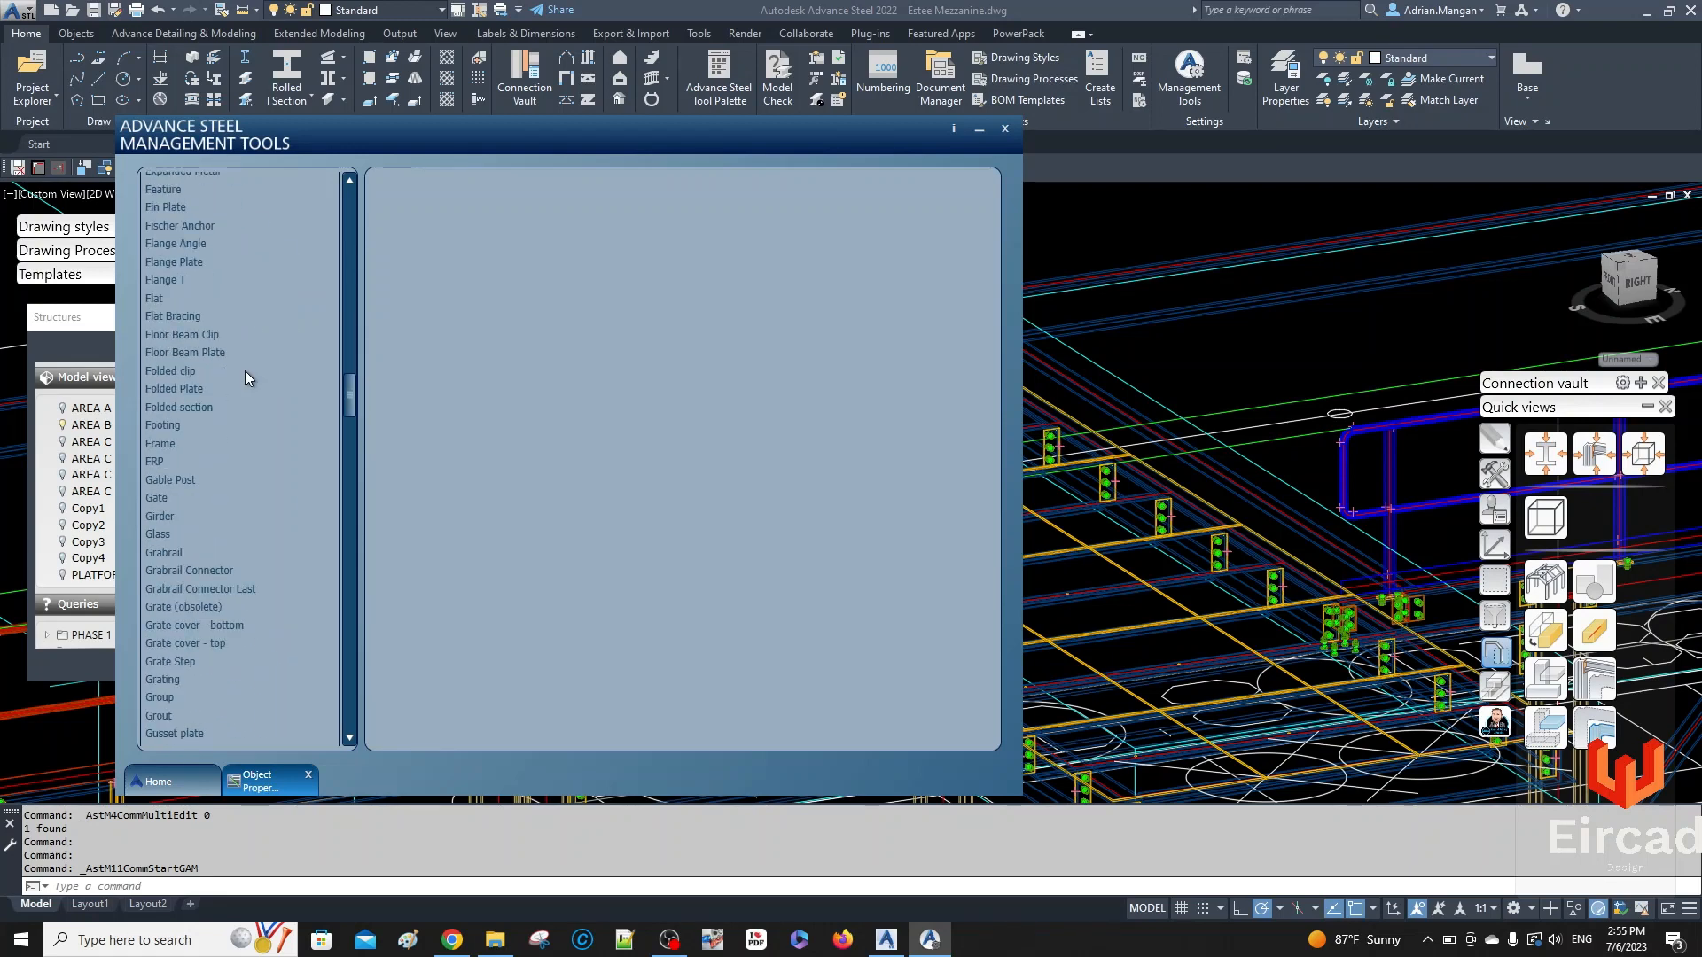
scroll(245, 370, "down", 8)
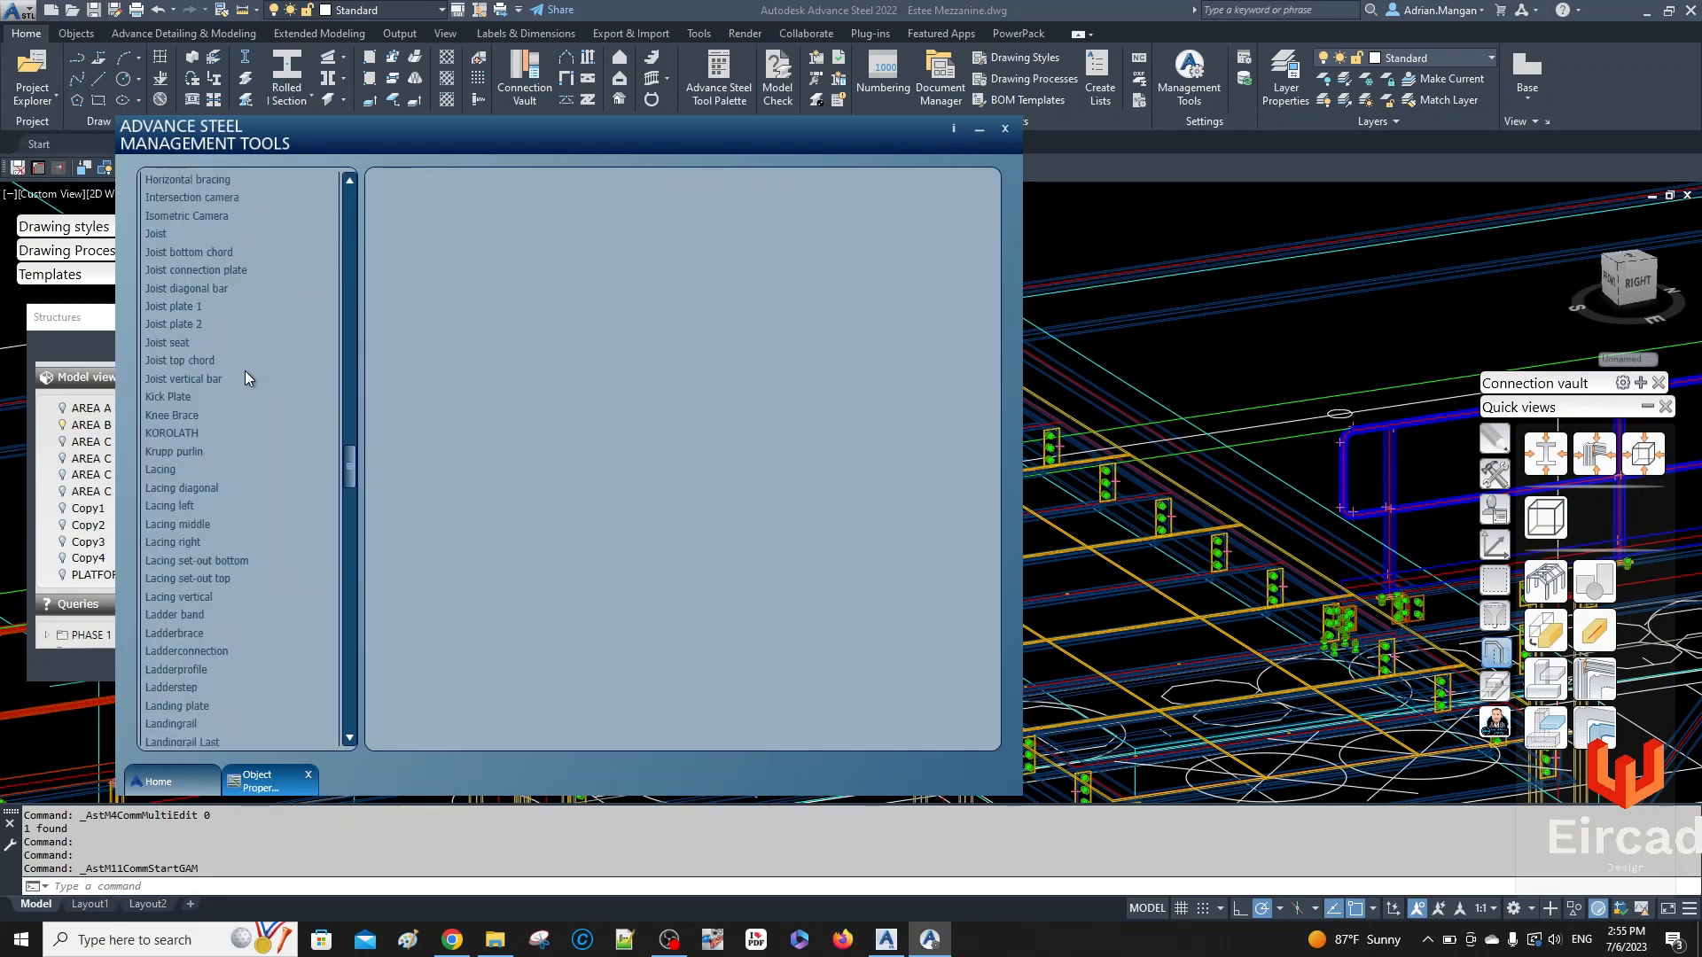
scroll(245, 371, "down", 3)
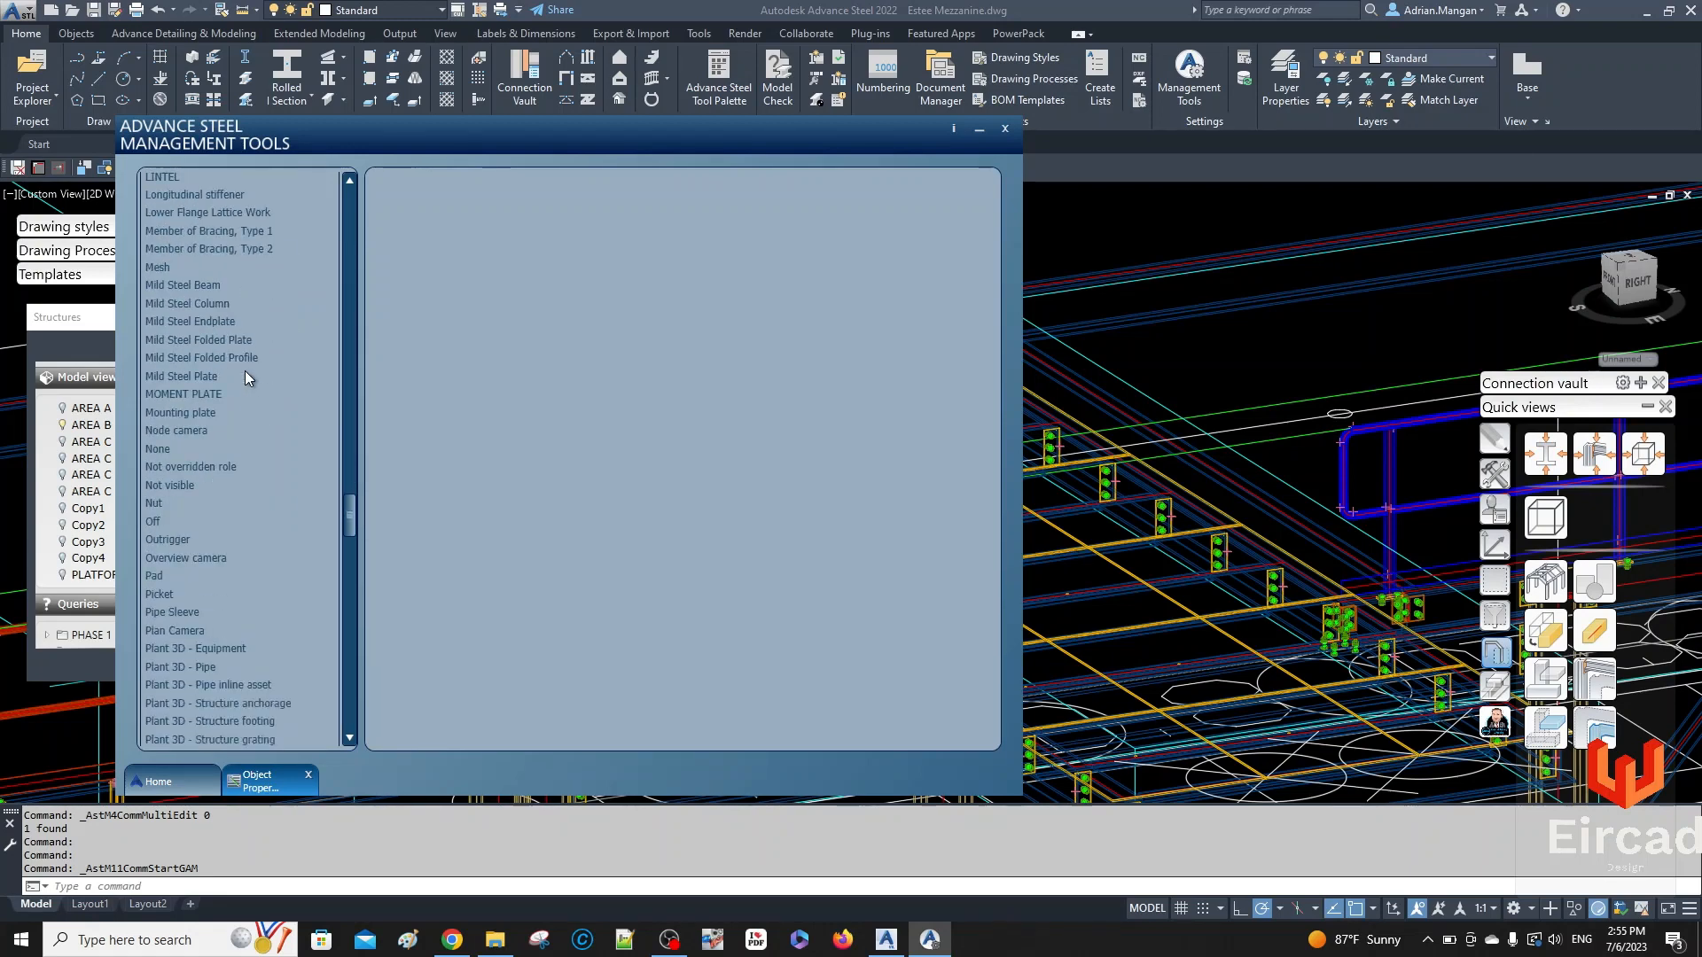
scroll(244, 381, "down", 3)
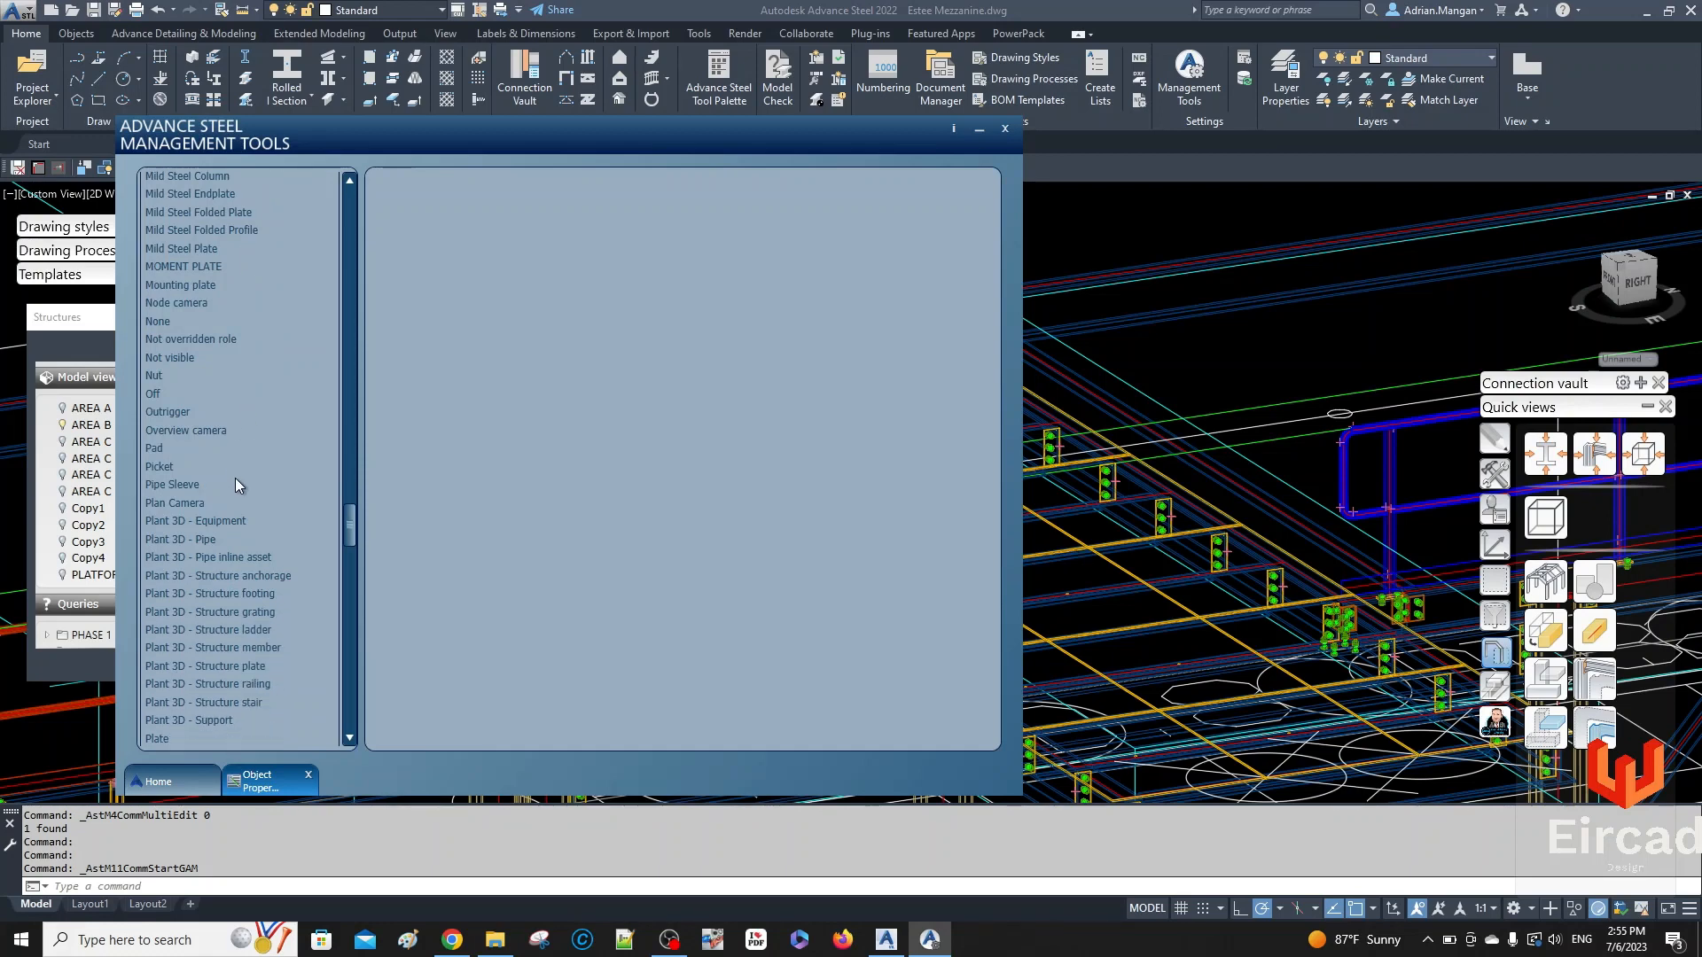
scroll(236, 483, "down", 3)
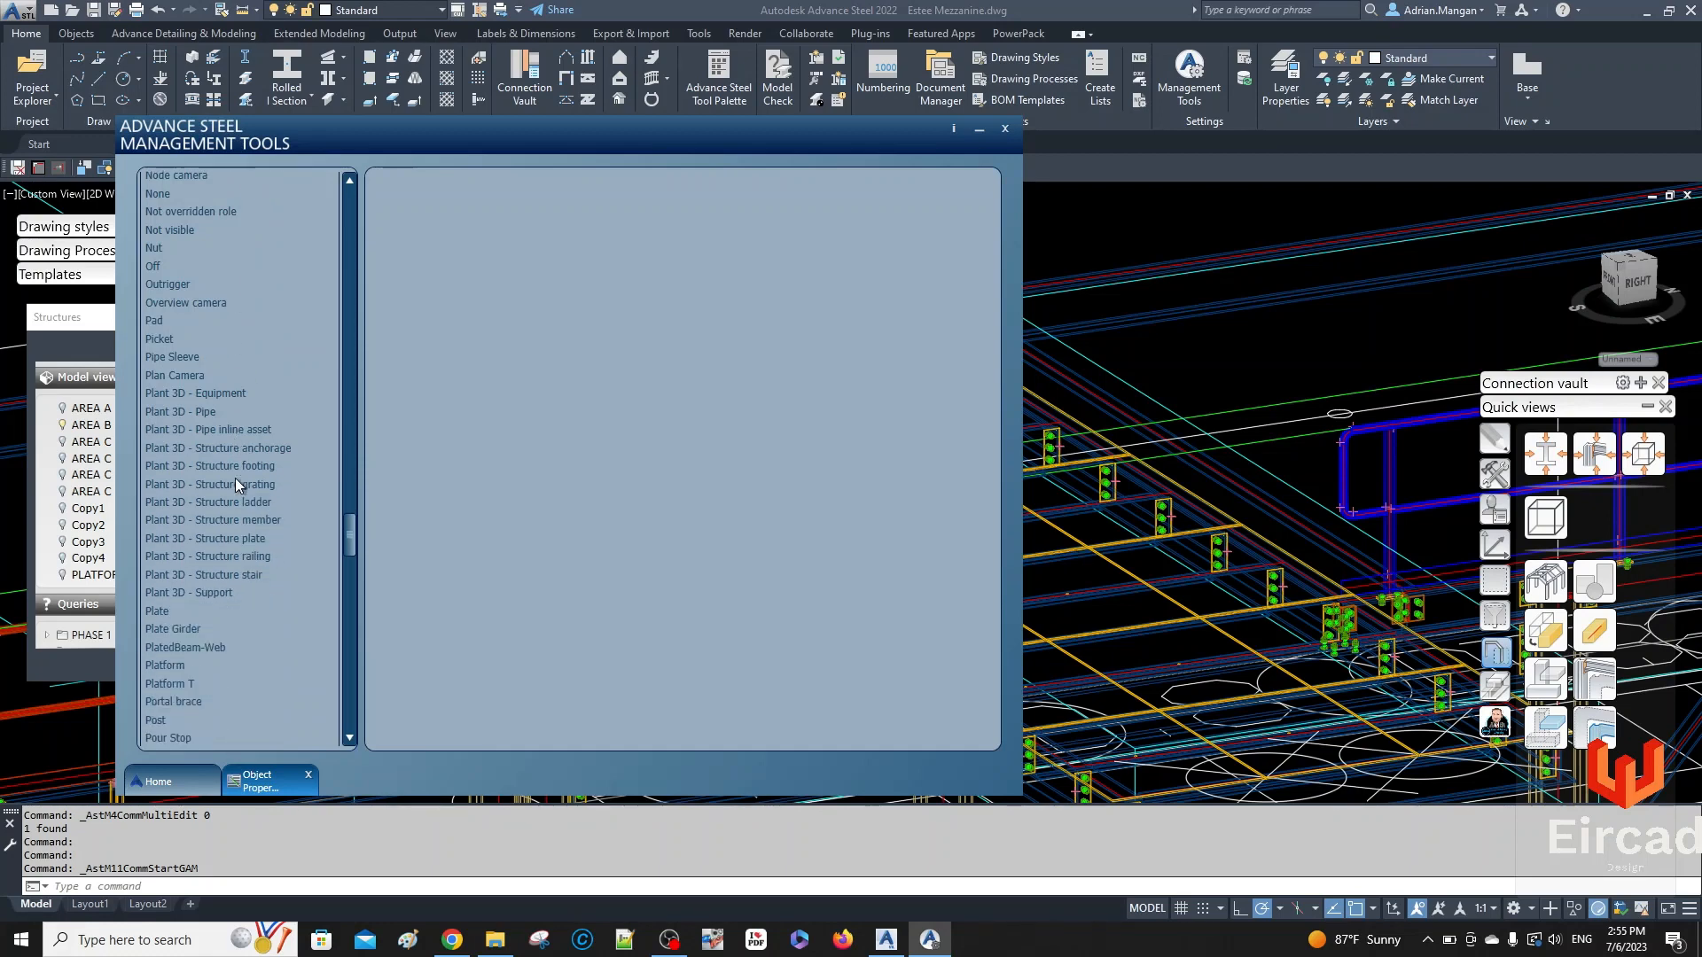
left_click(167, 612)
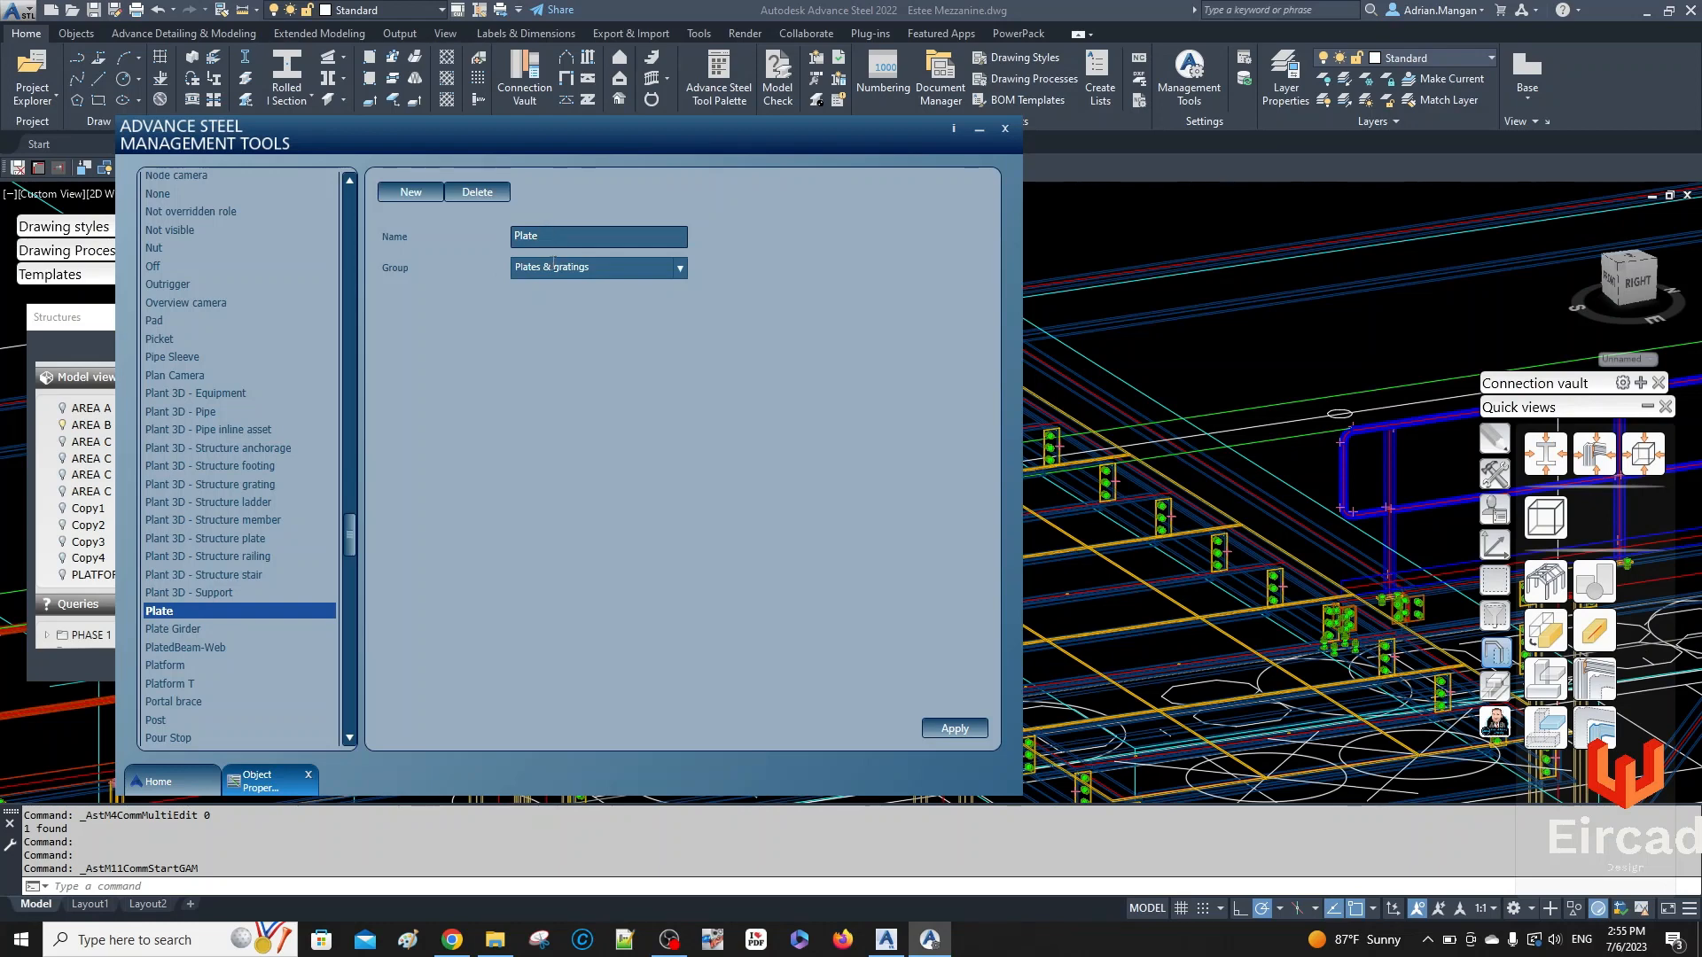
- Create a model role named Diamond Plate in the Plates & gratings group and reload the databases in the drawing
left_click(417, 191)
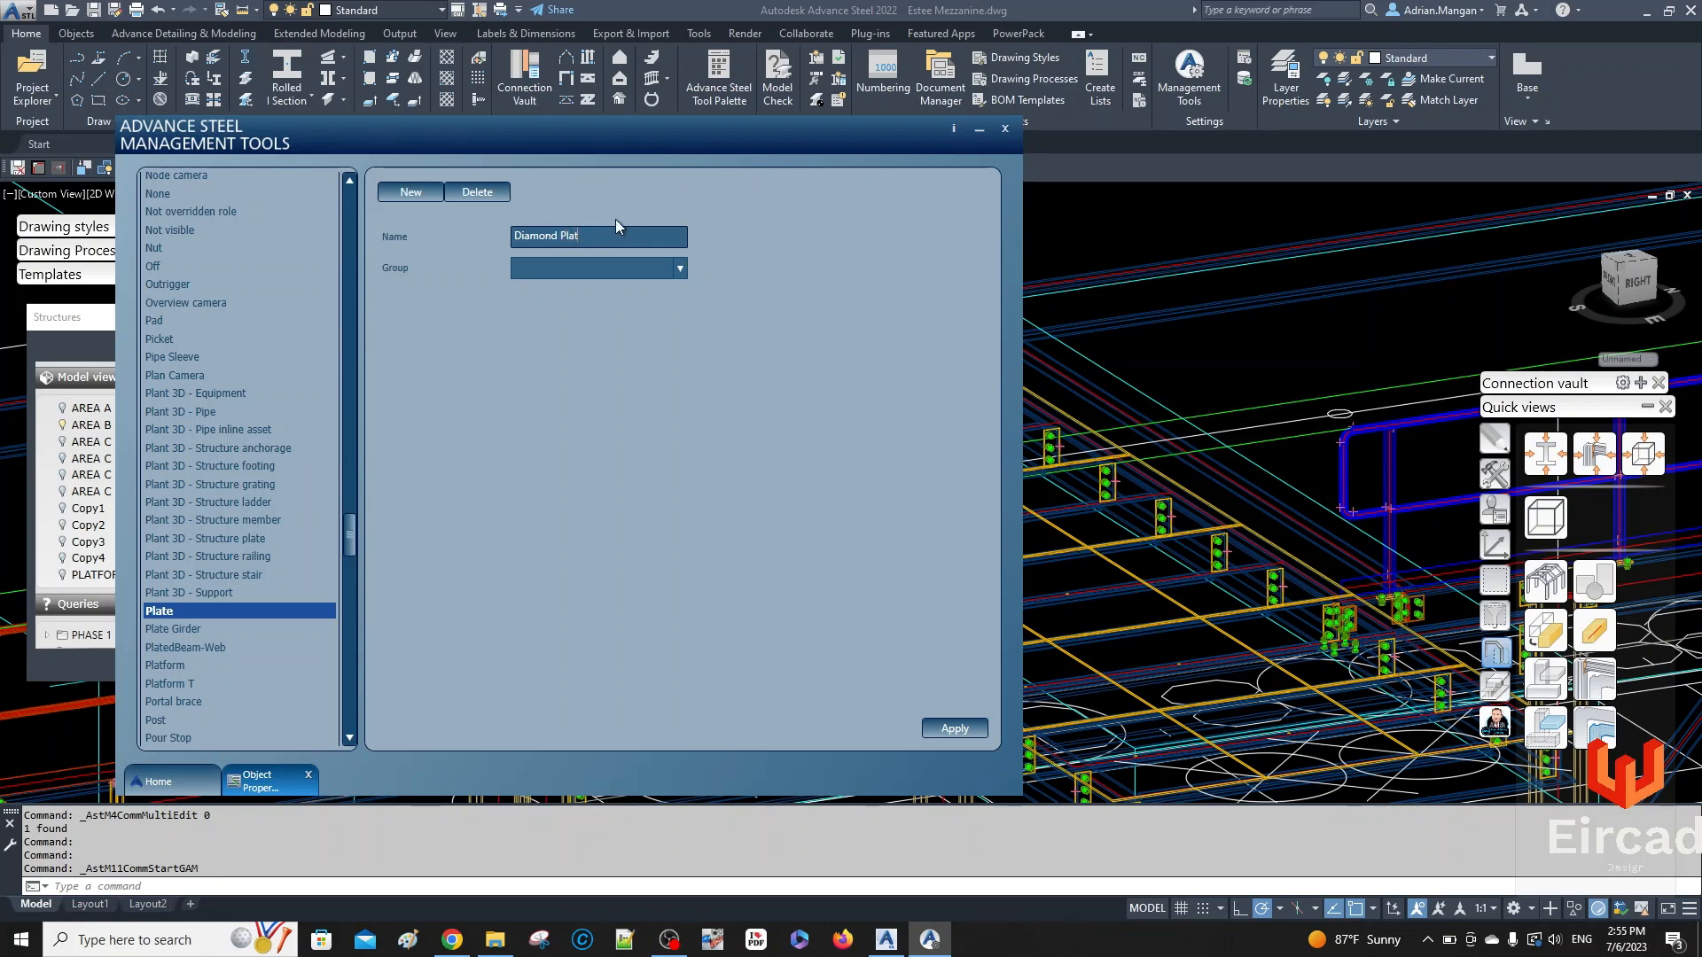
left_click(682, 268)
left_click(566, 319)
left_click(955, 729)
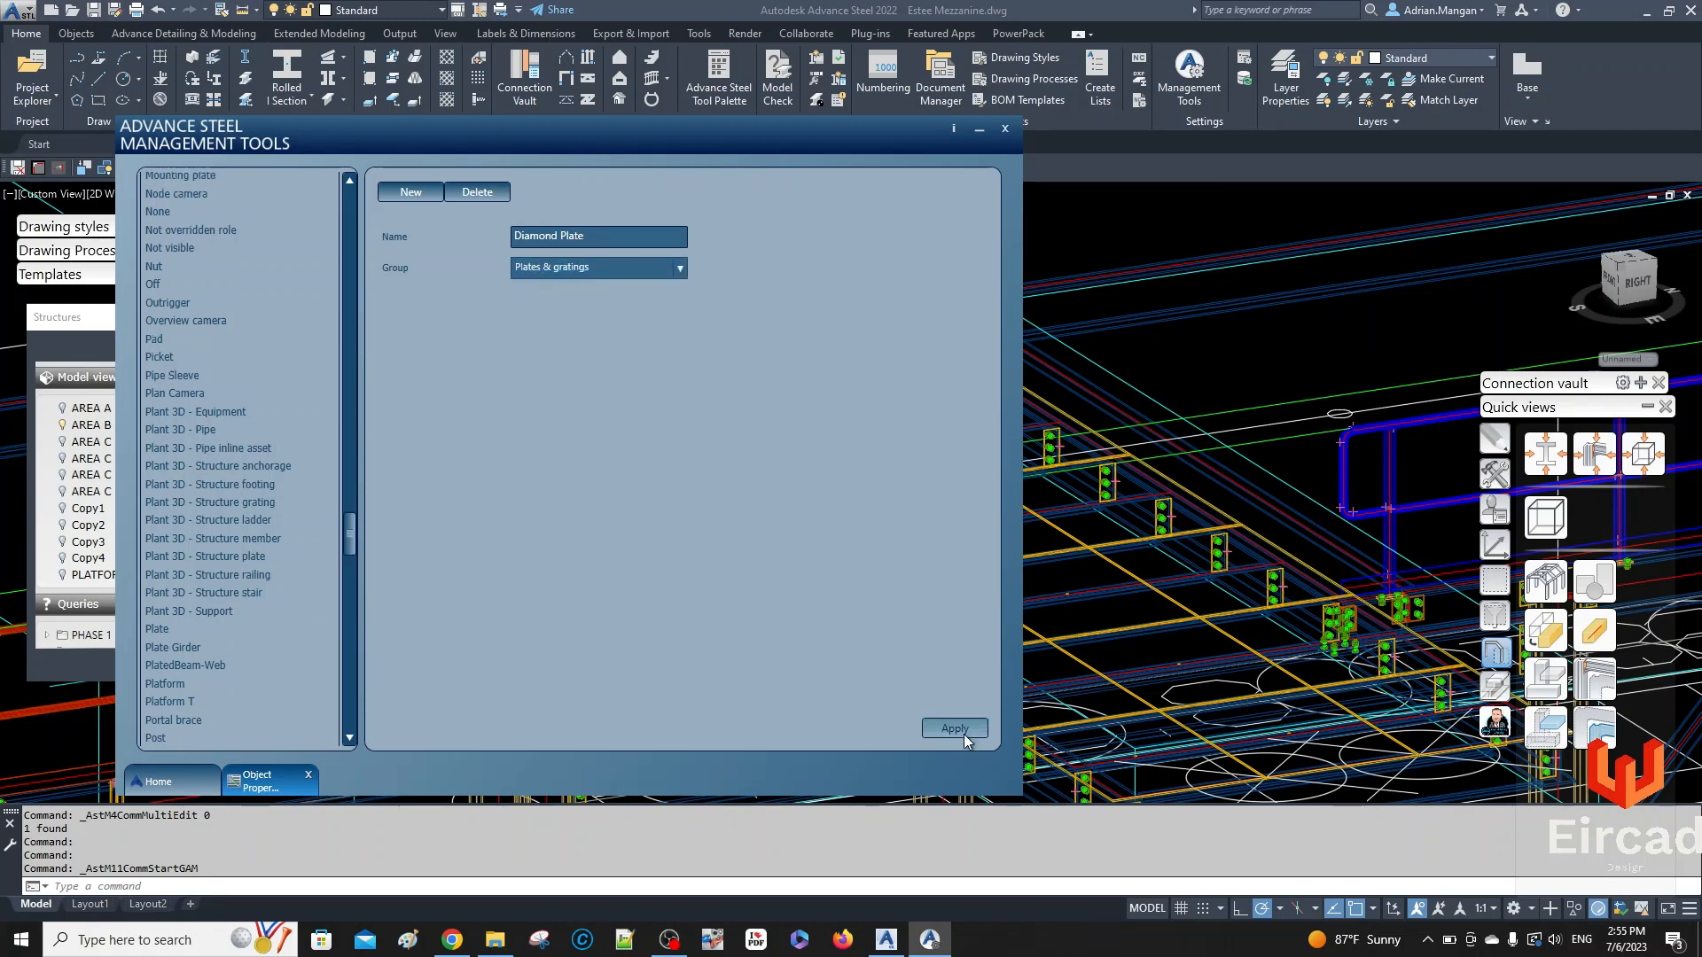
left_click(1005, 129)
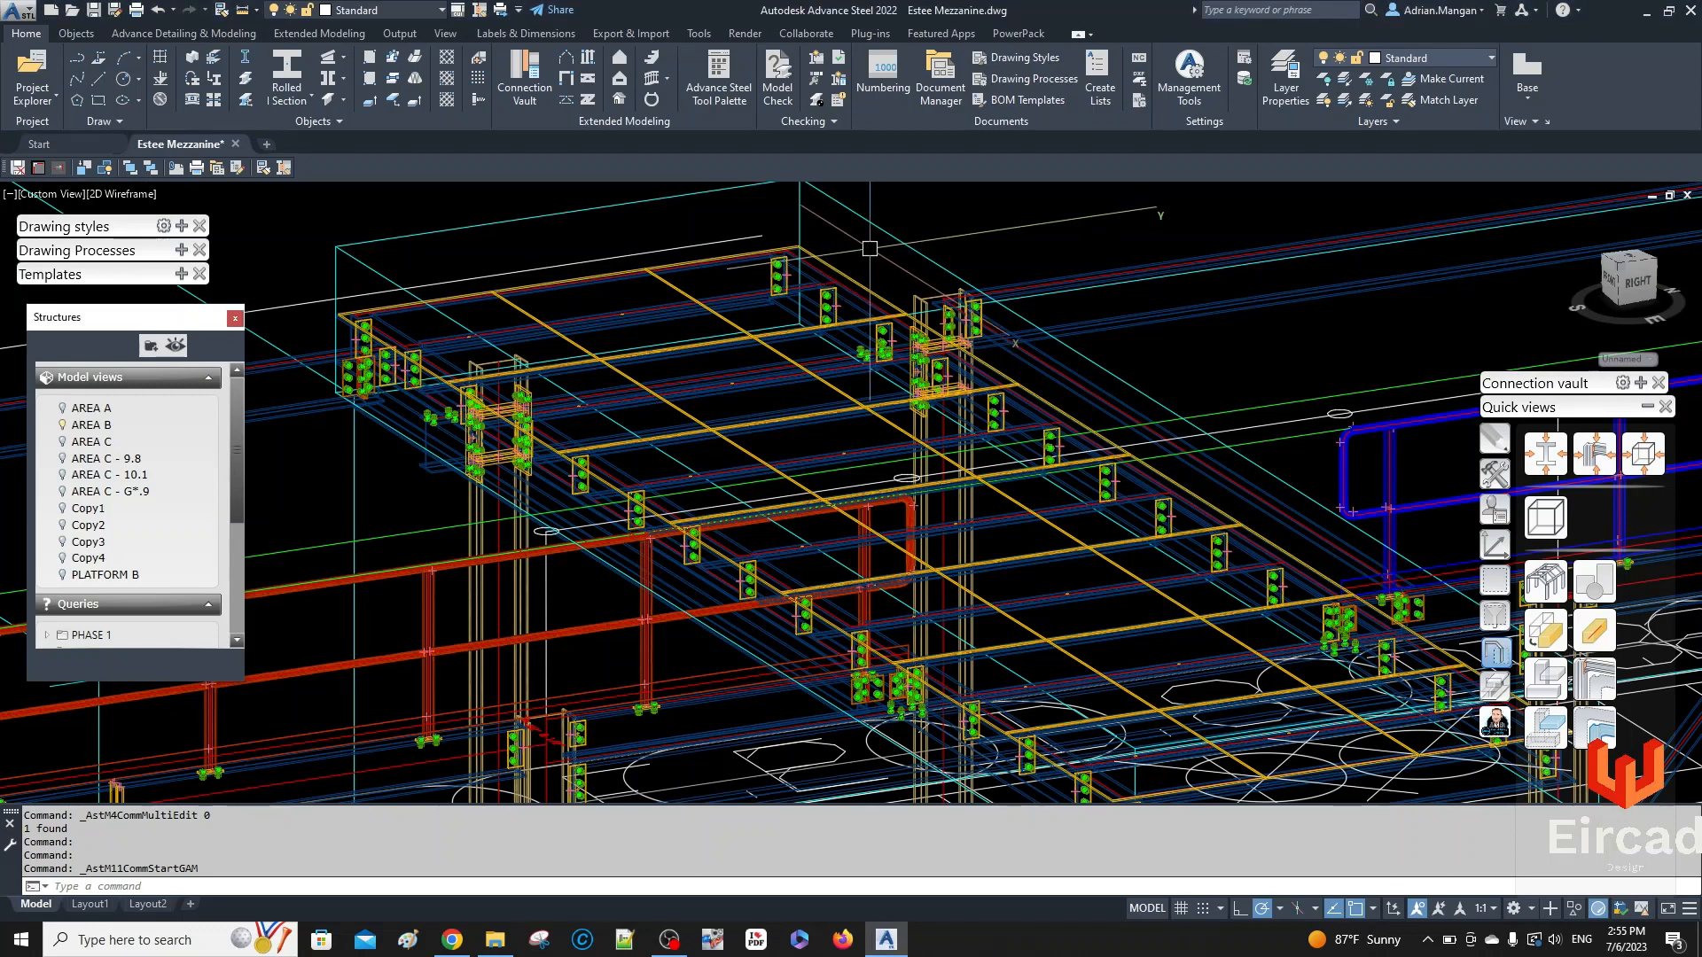
left_click(1245, 80)
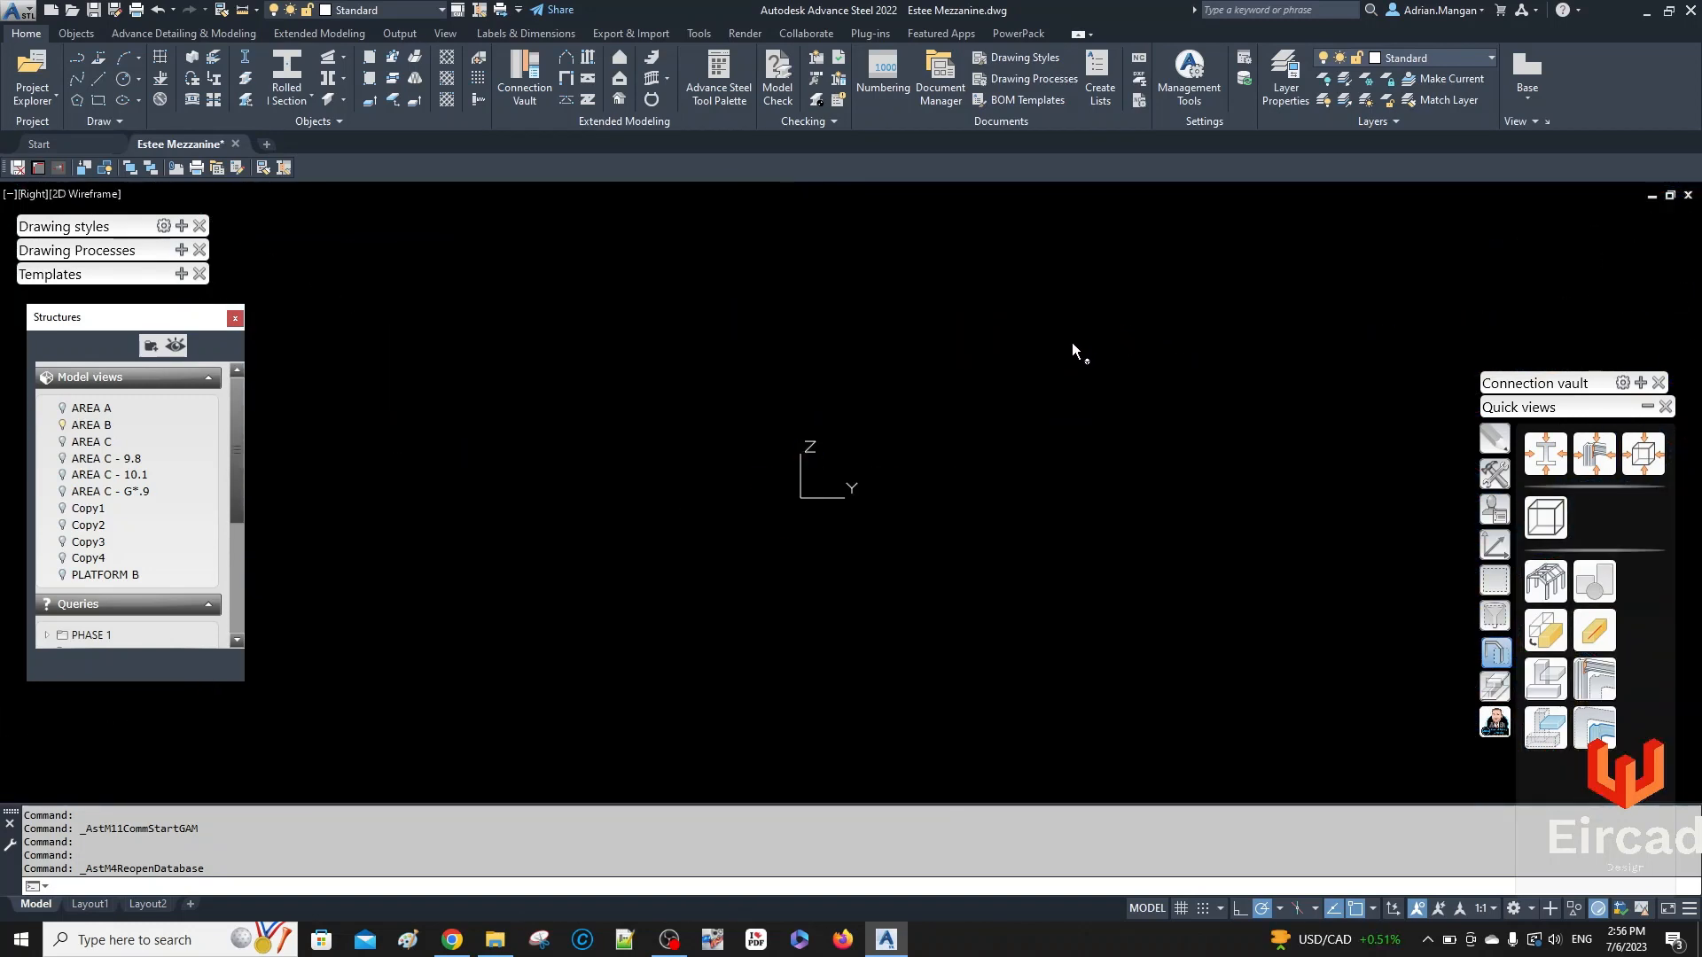
- Select all the floor plates of the AREA B platform with a crossing selection in the side view
scroll(820, 496, "up", 6)
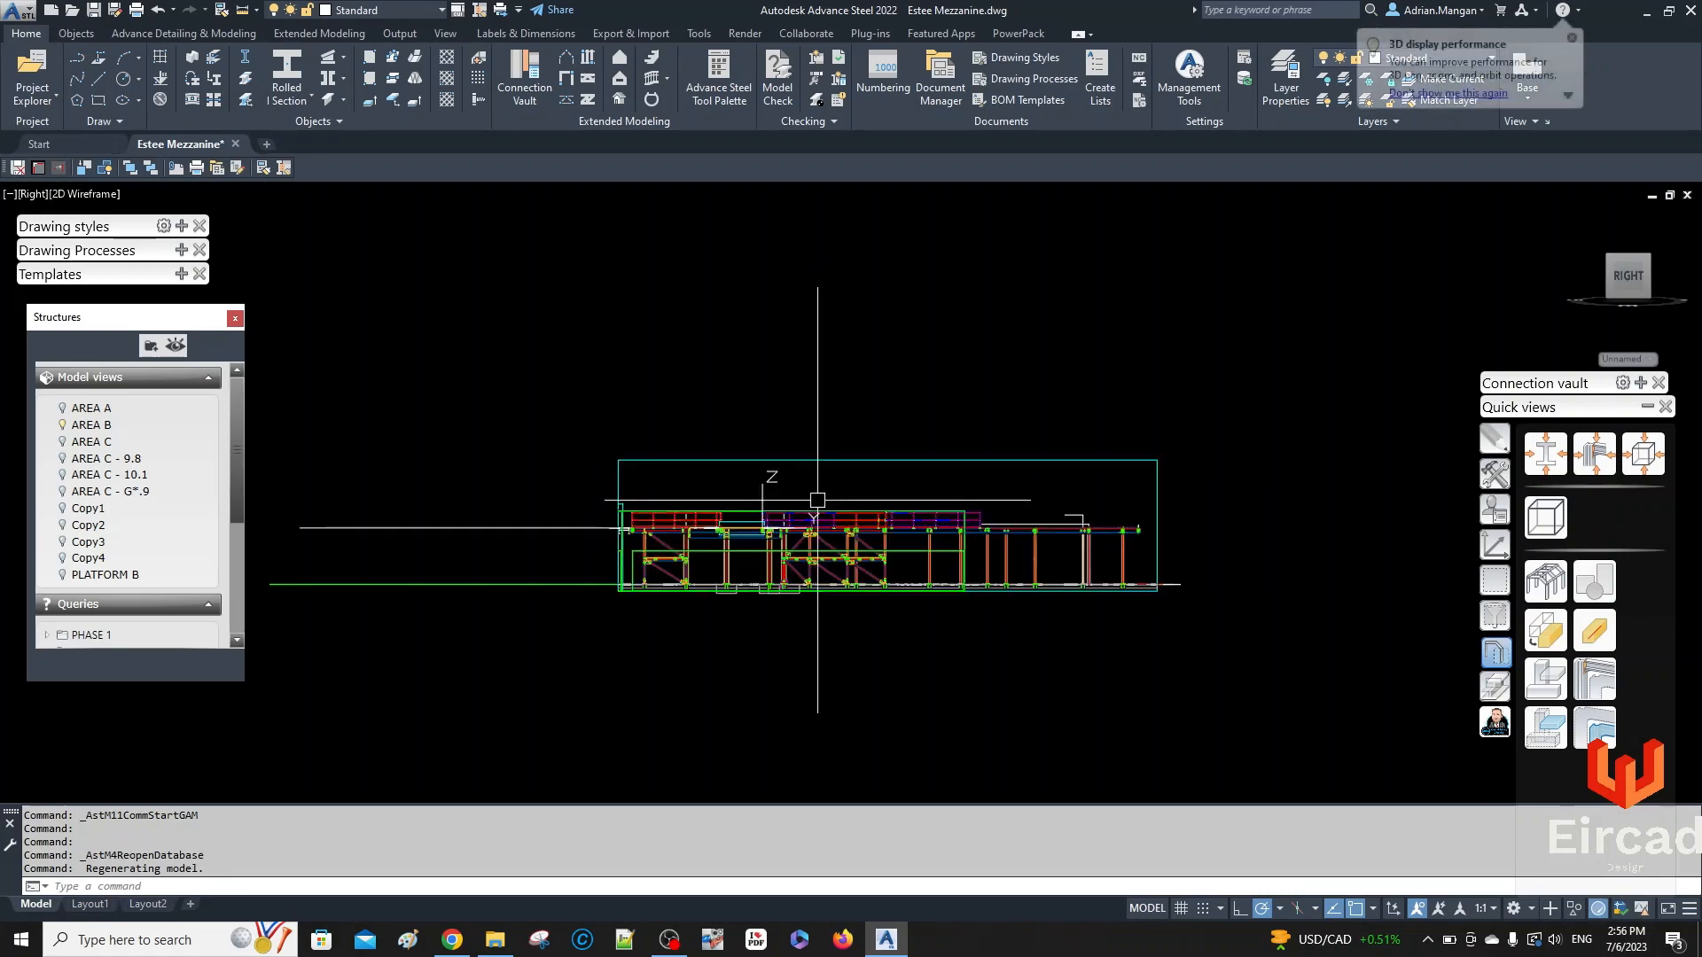
scroll(826, 536, "up", 6)
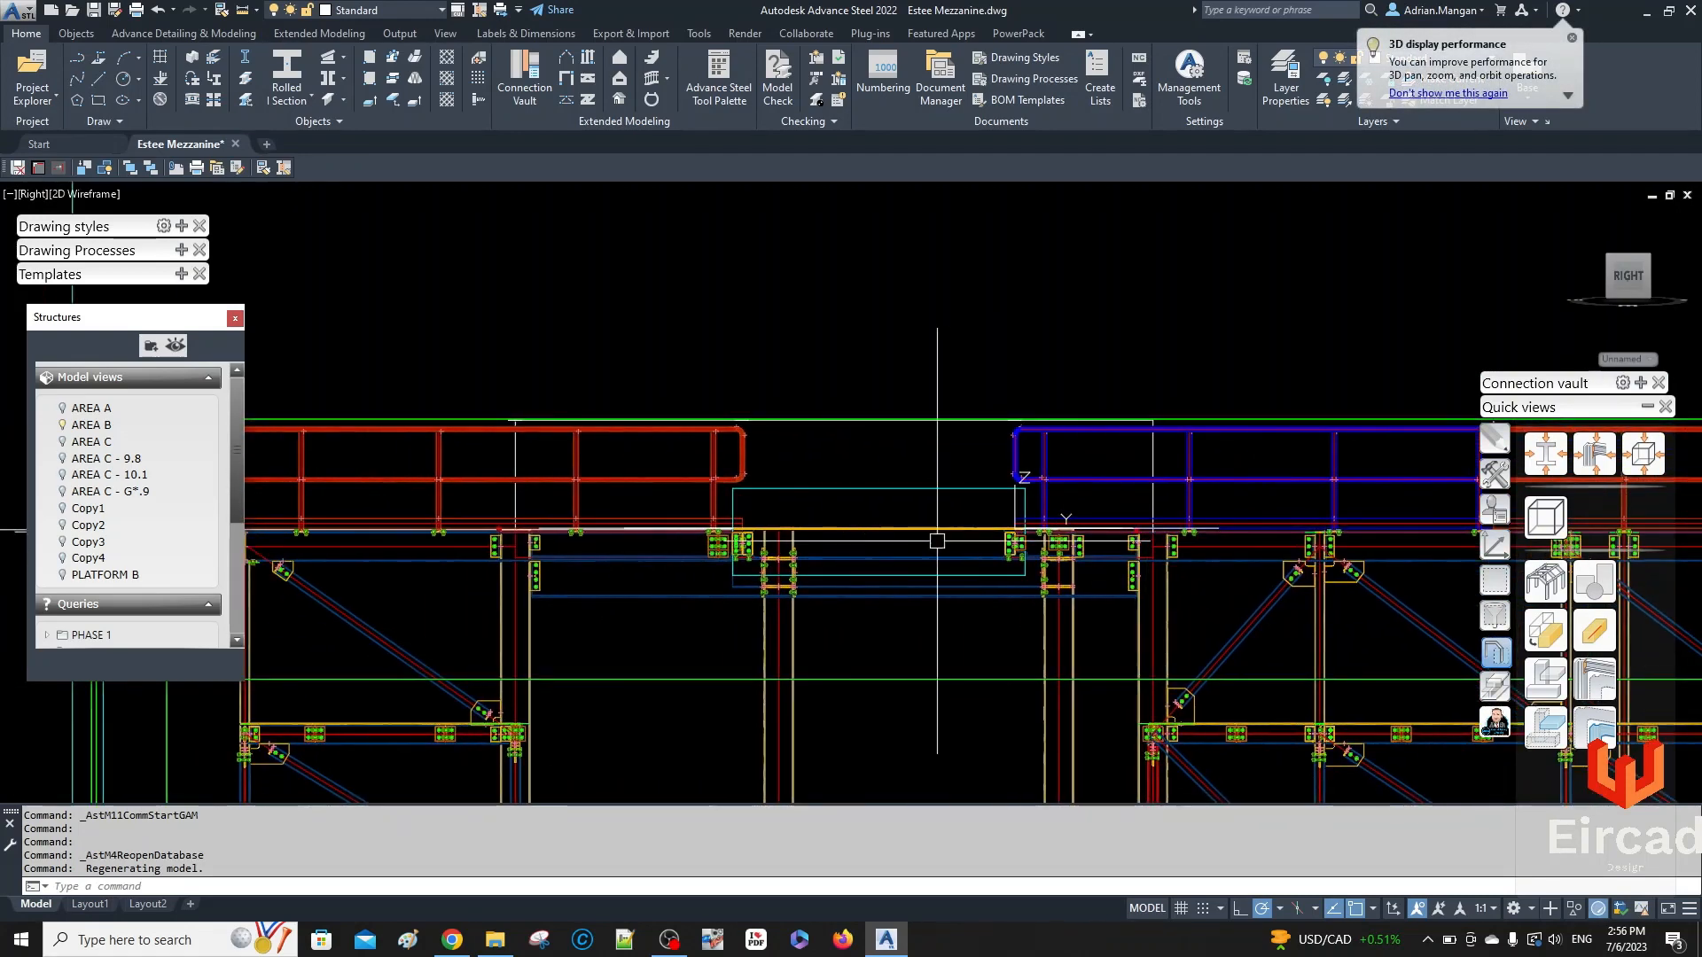
mouse_move(884, 518)
middle_mouse_down()
mouse_move(767, 494)
mouse_move(1021, 467)
middle_mouse_up()
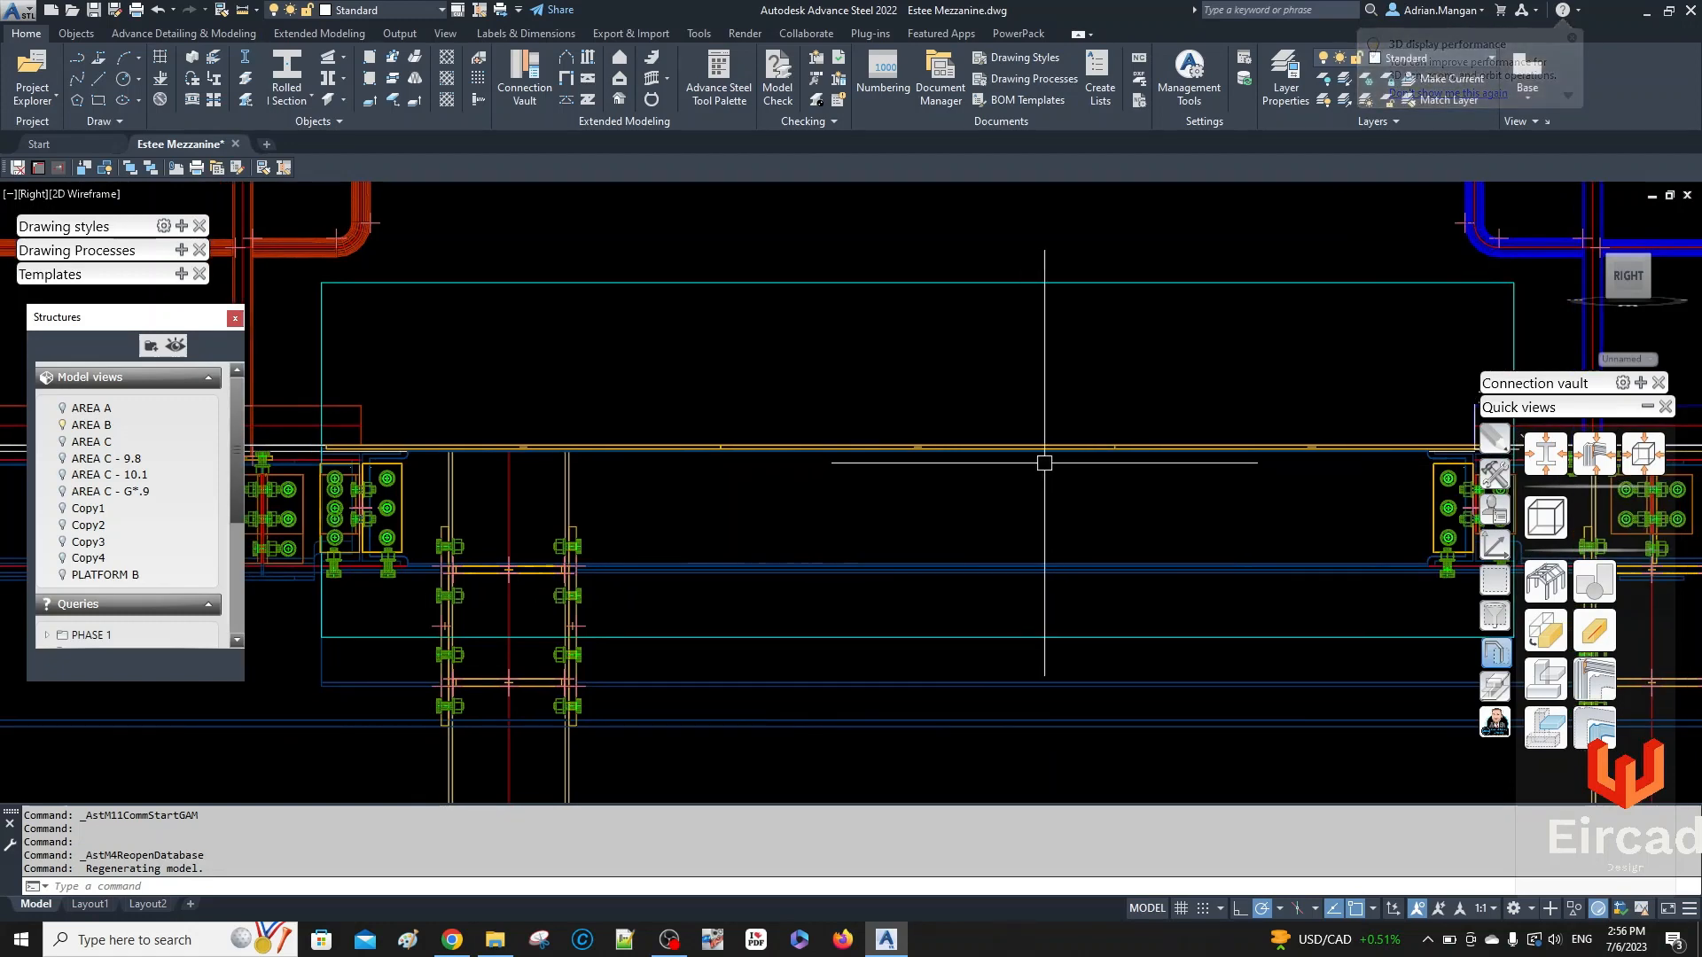
scroll(1045, 460, "up", 5)
left_click(1075, 381)
scroll(866, 373, "down", 2)
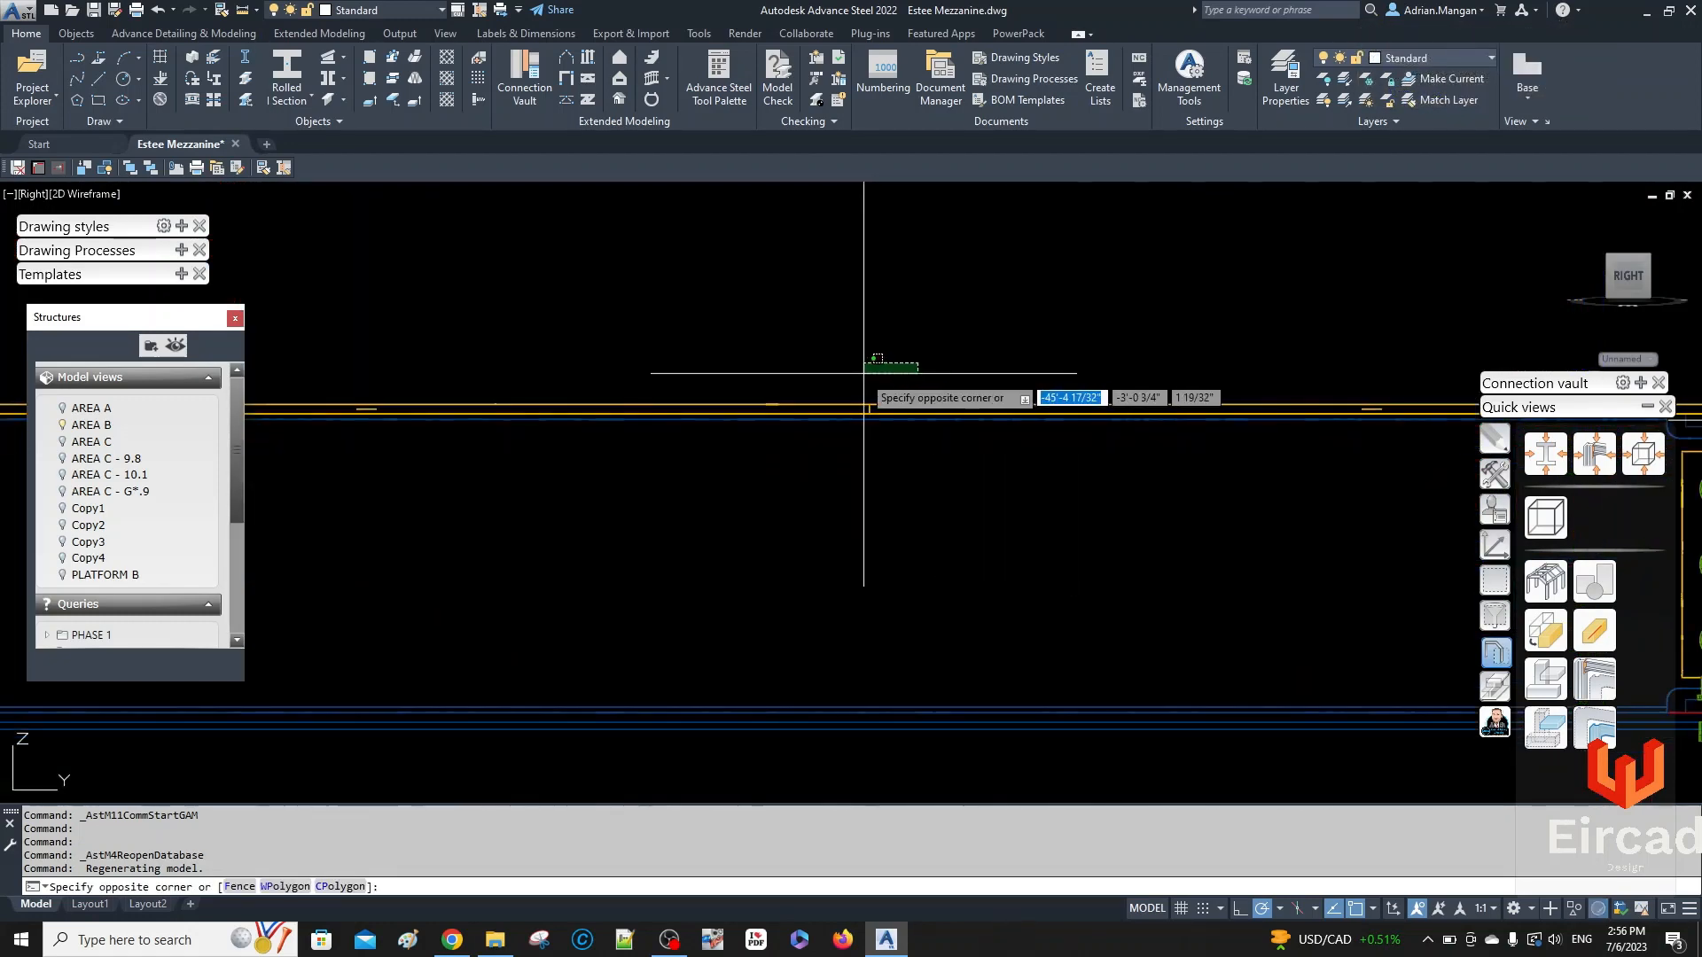
middle_click_drag(855, 374, 1299, 451)
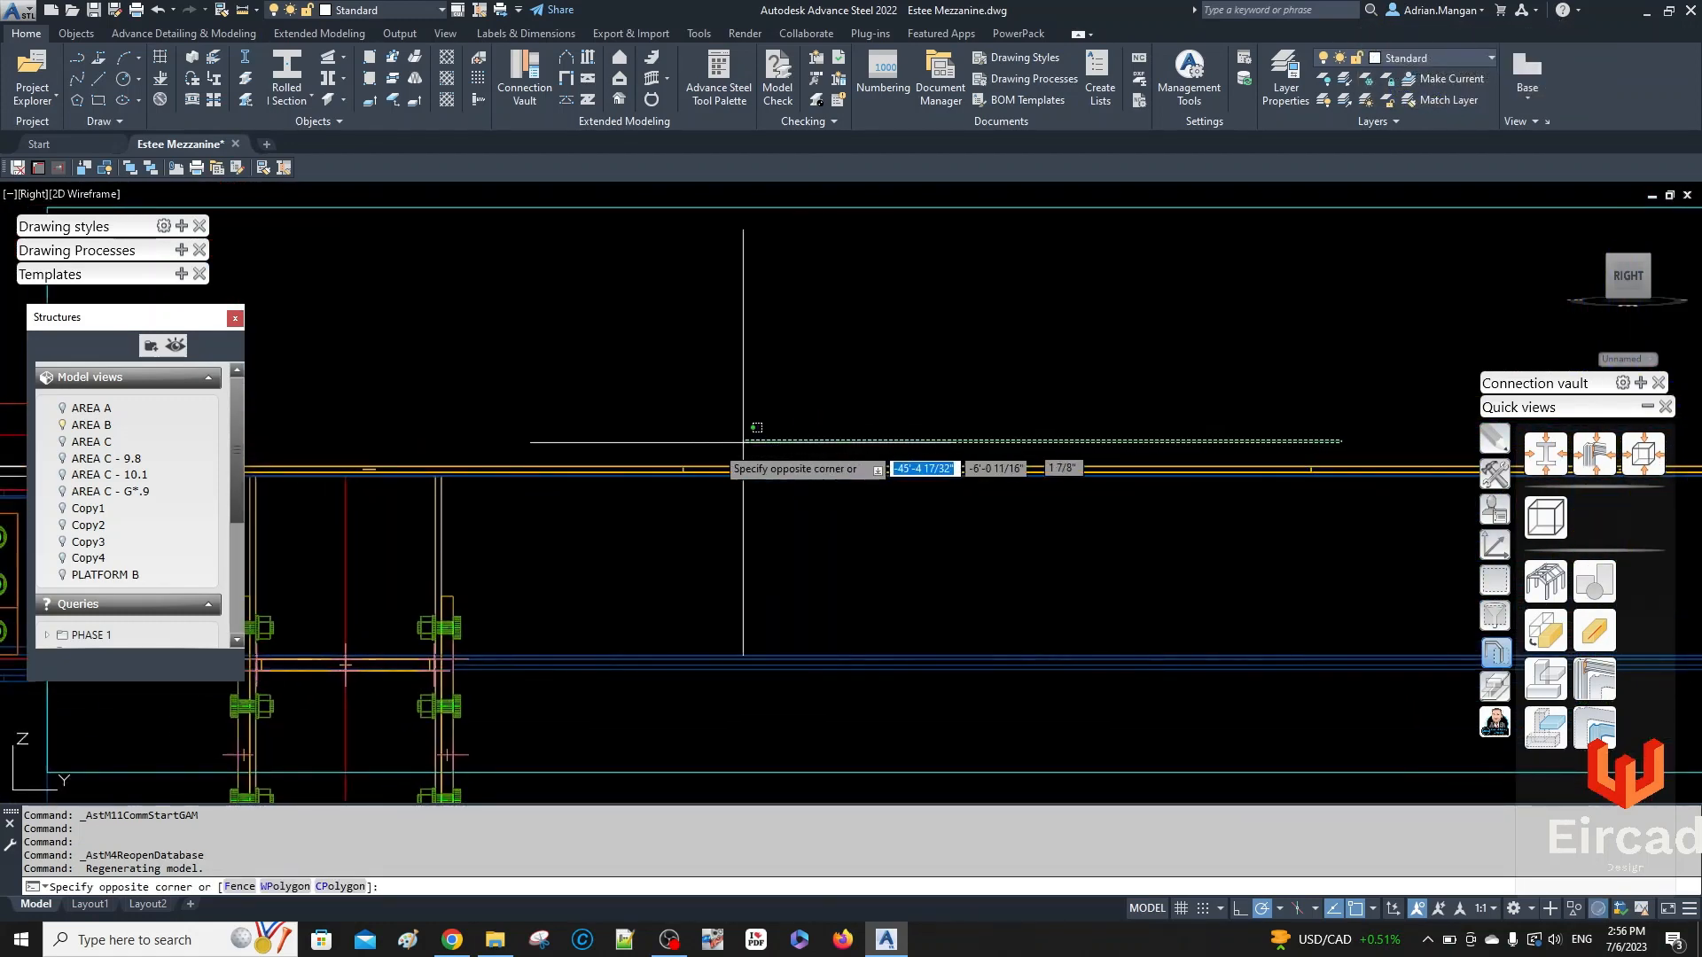
left_click(662, 467)
scroll(714, 426, "down", 3)
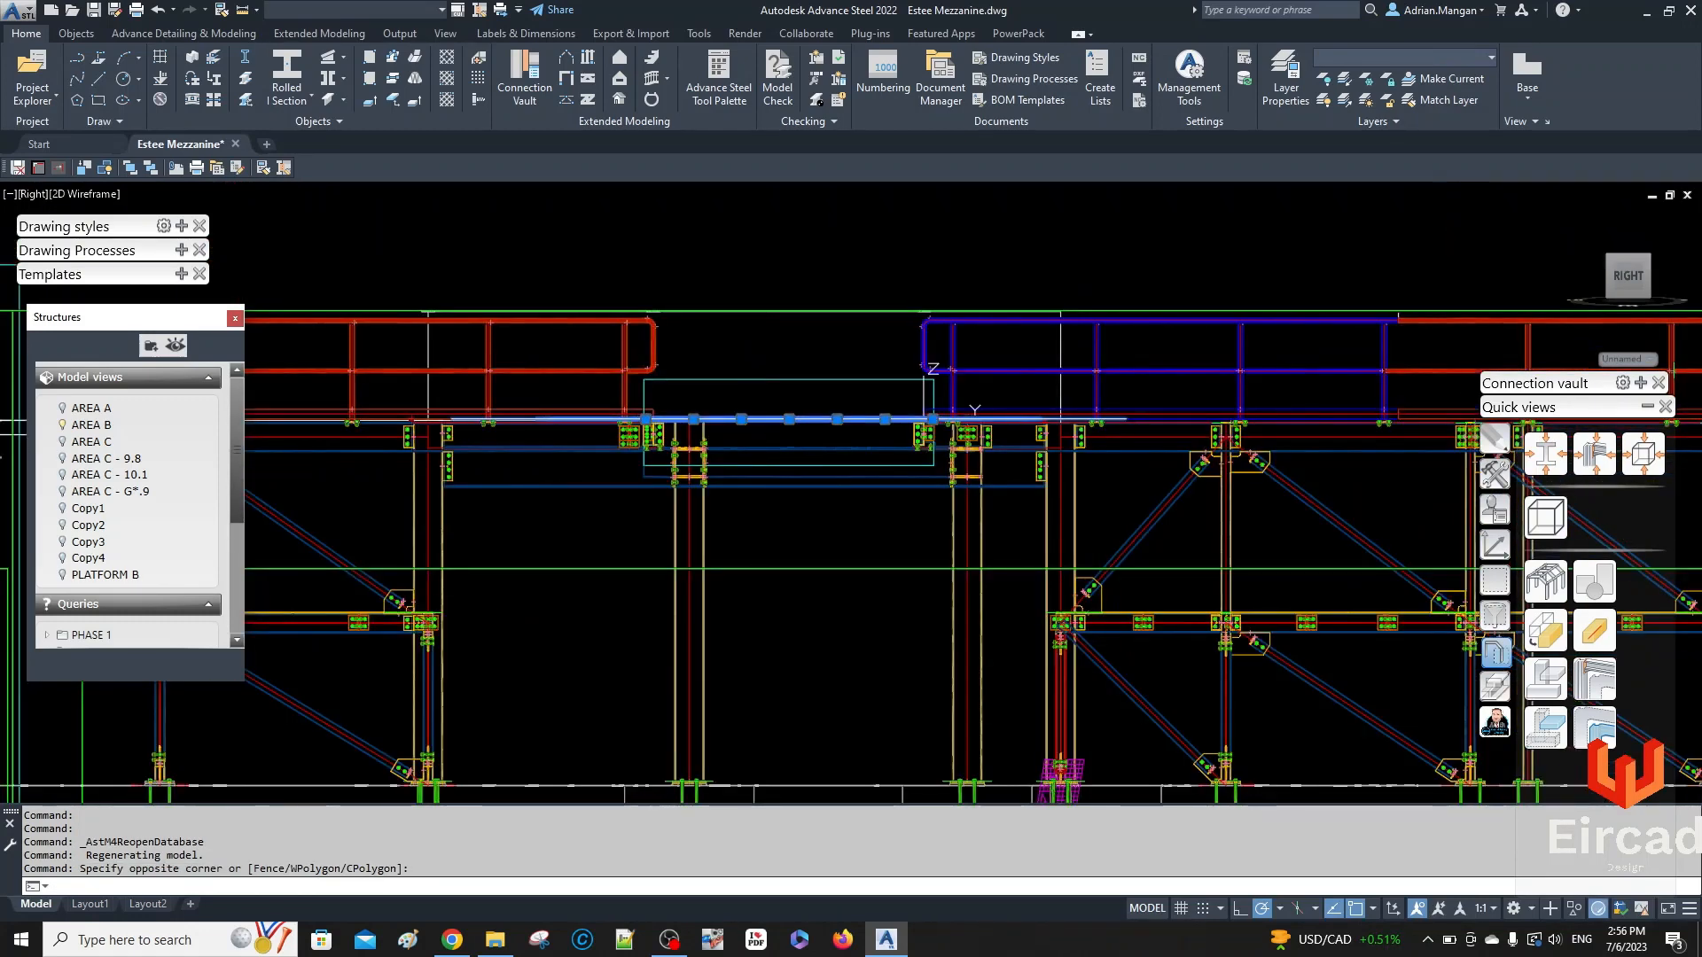
middle_click_drag(771, 435, 811, 481, "shift")
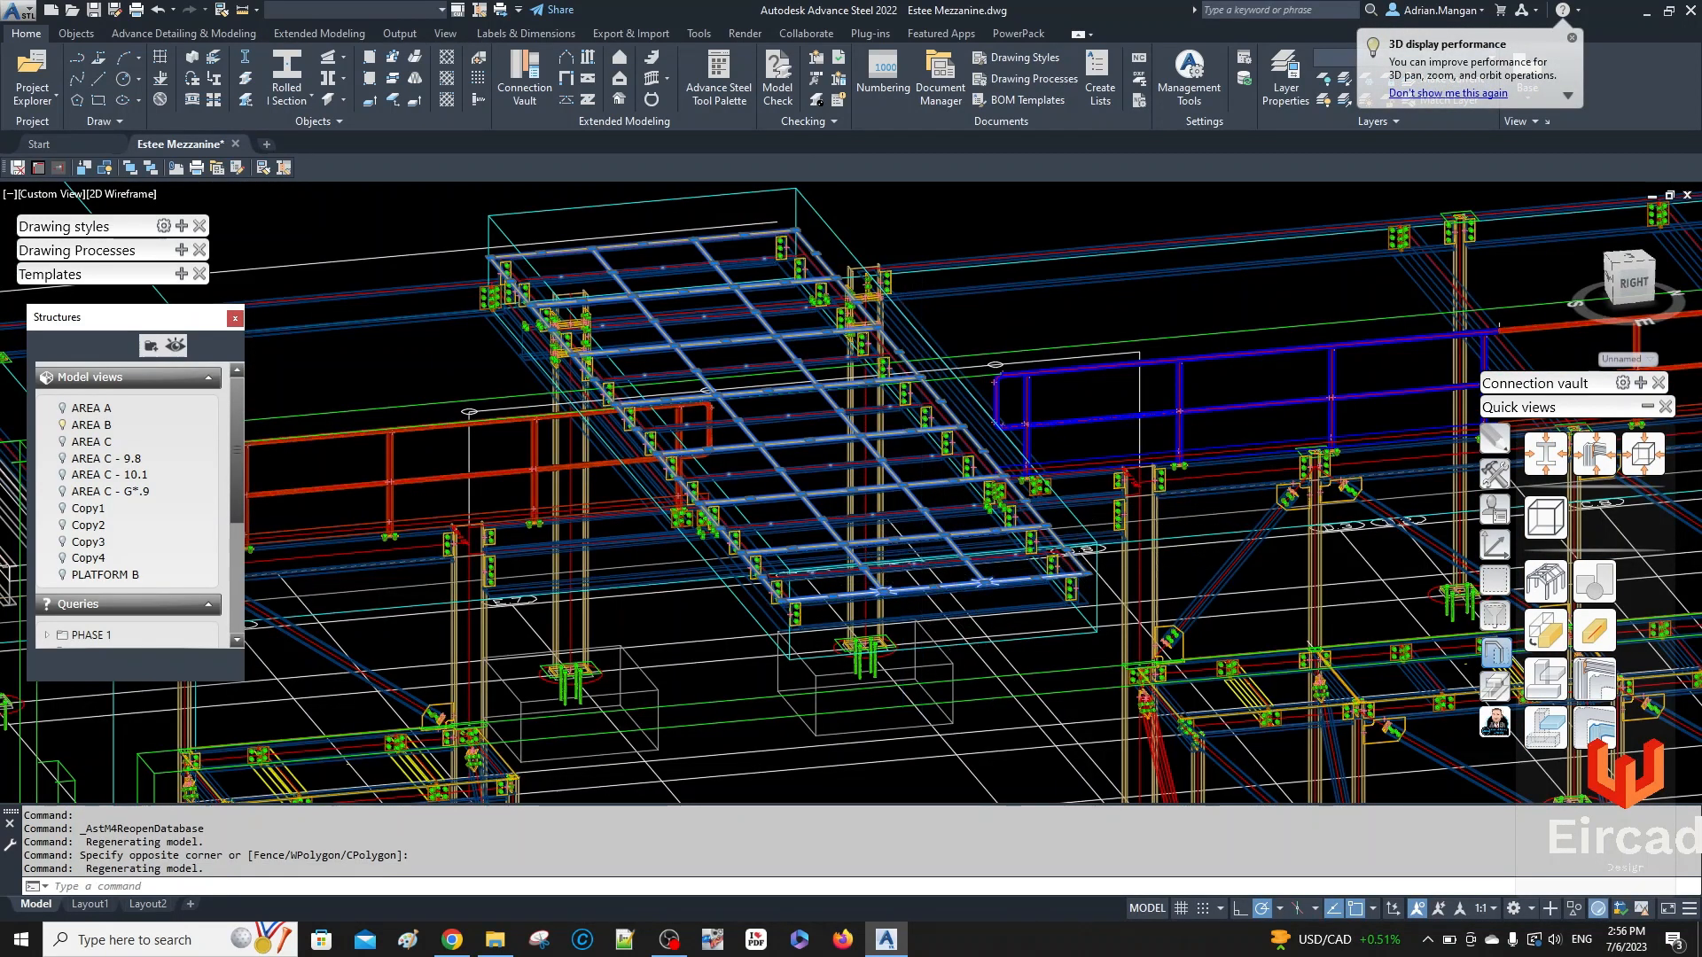
- Try to reach the shared Advance Steel properties of the selected AREA B floor plates, and clear the selection
scroll(898, 582, "up", 4)
right_click(1082, 522)
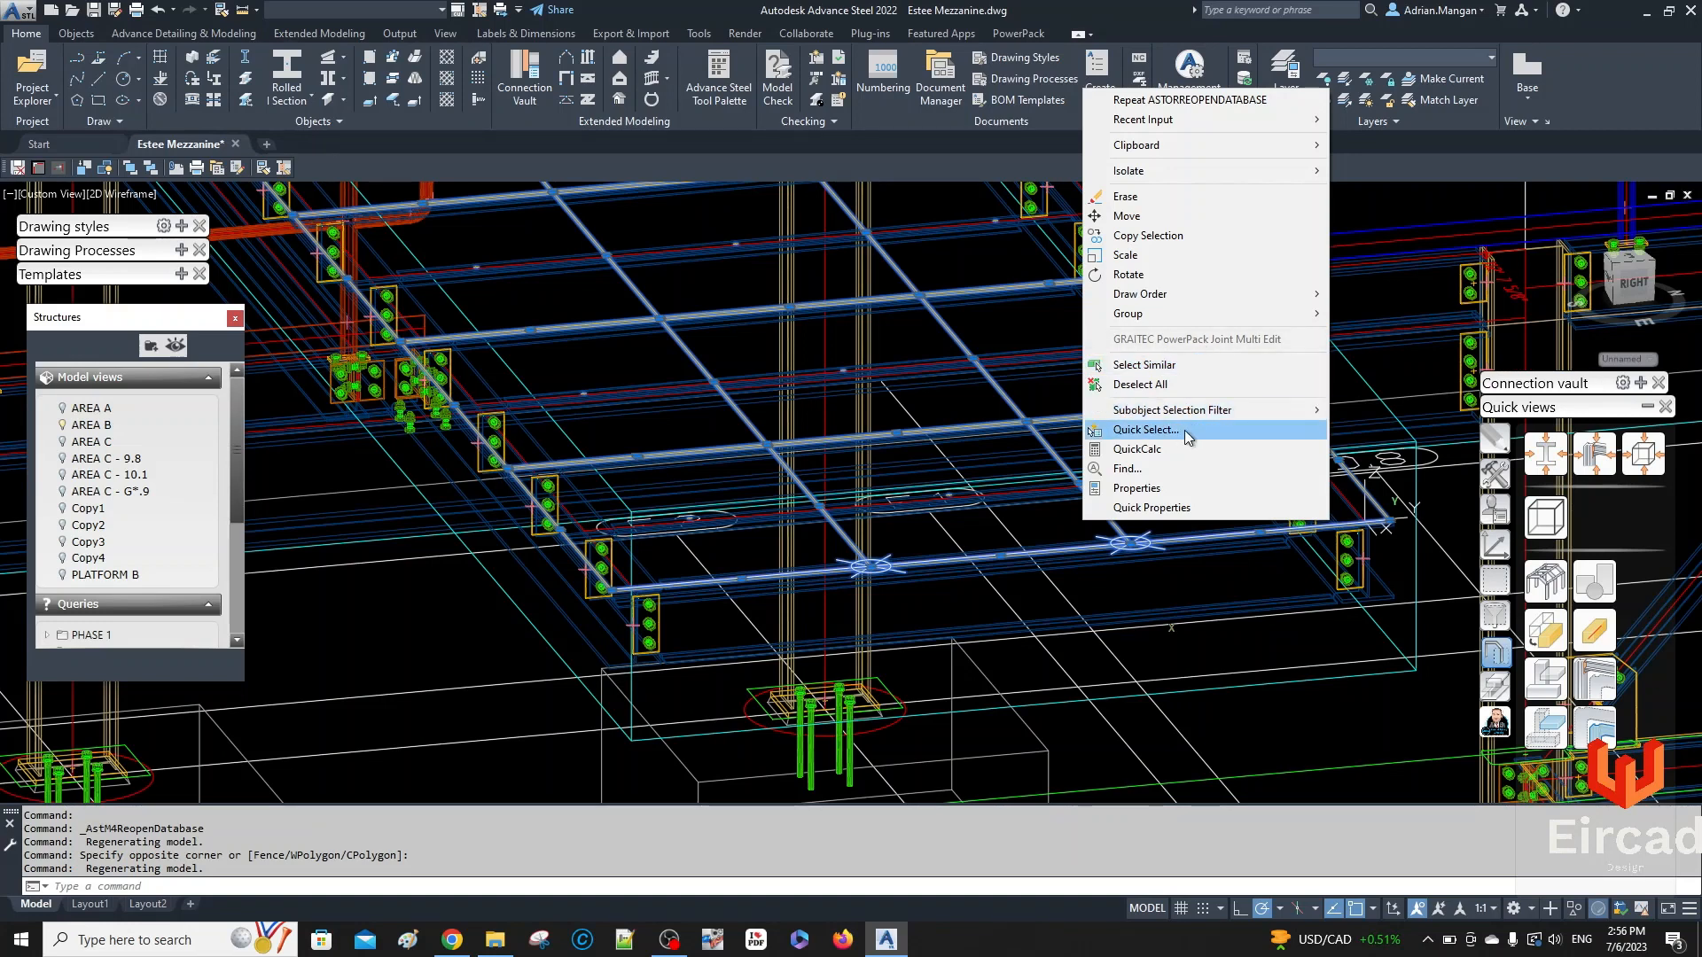
left_click(1115, 534)
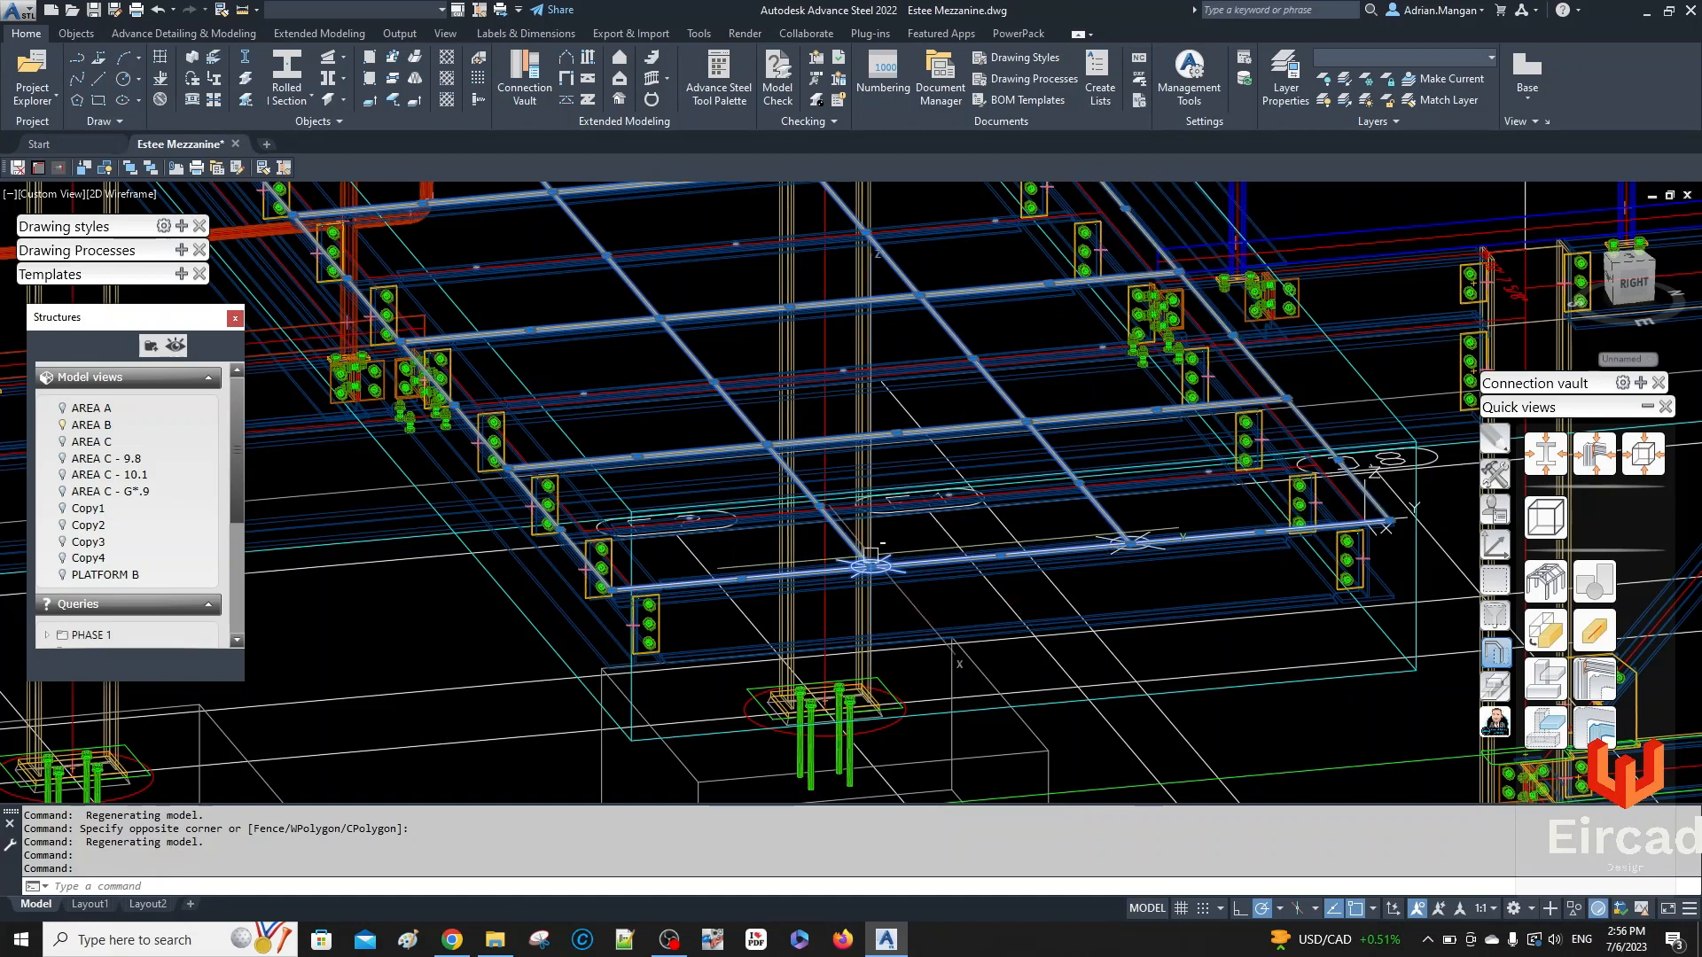
scroll(863, 555, "up", 4)
right_click(817, 549)
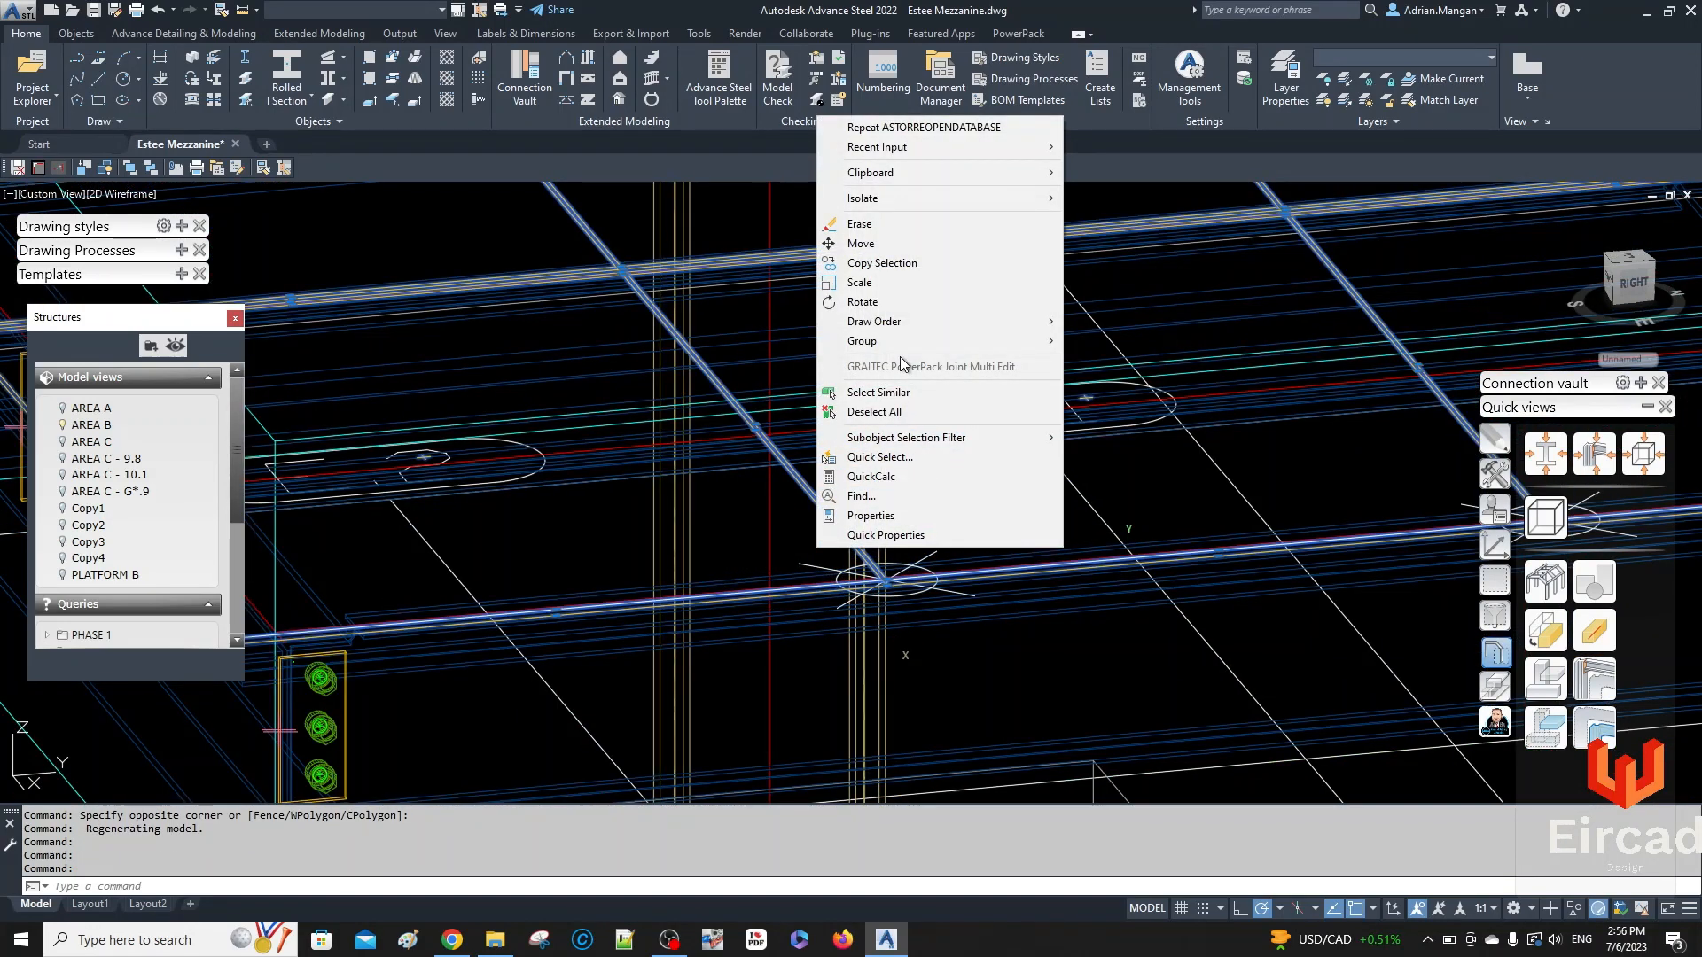
mouse_move(938, 440)
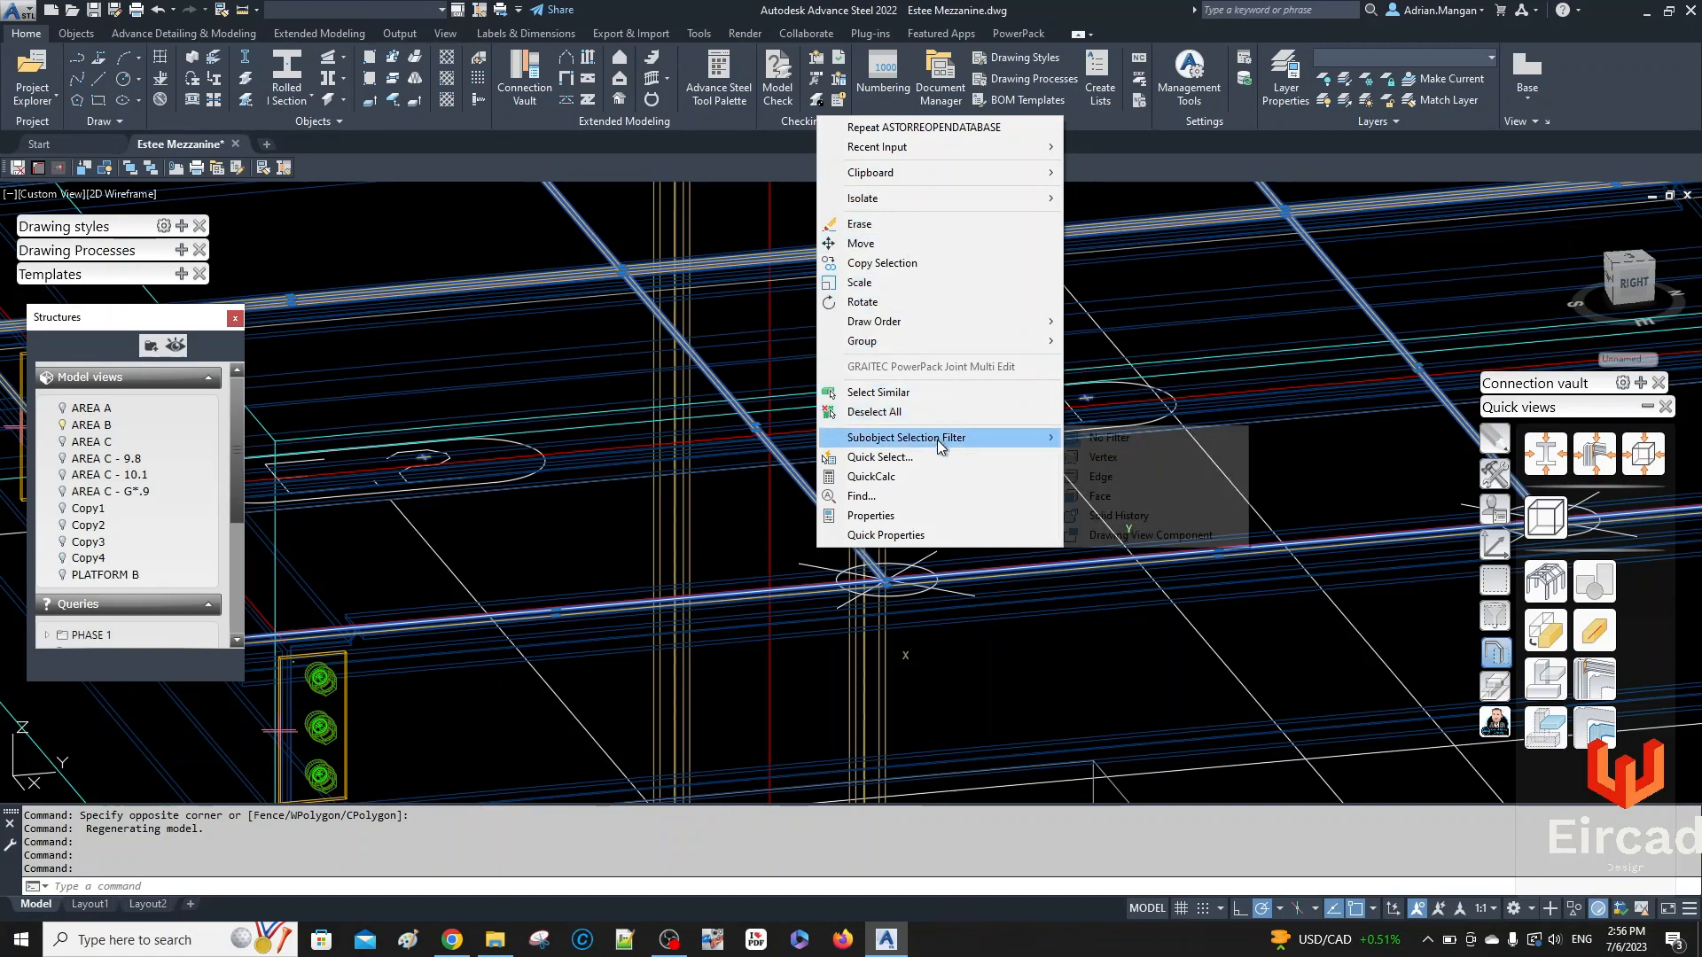
key("Escape")
key("Escape")
scroll(896, 494, "down", 4)
middle_click_drag(896, 494, 1033, 603)
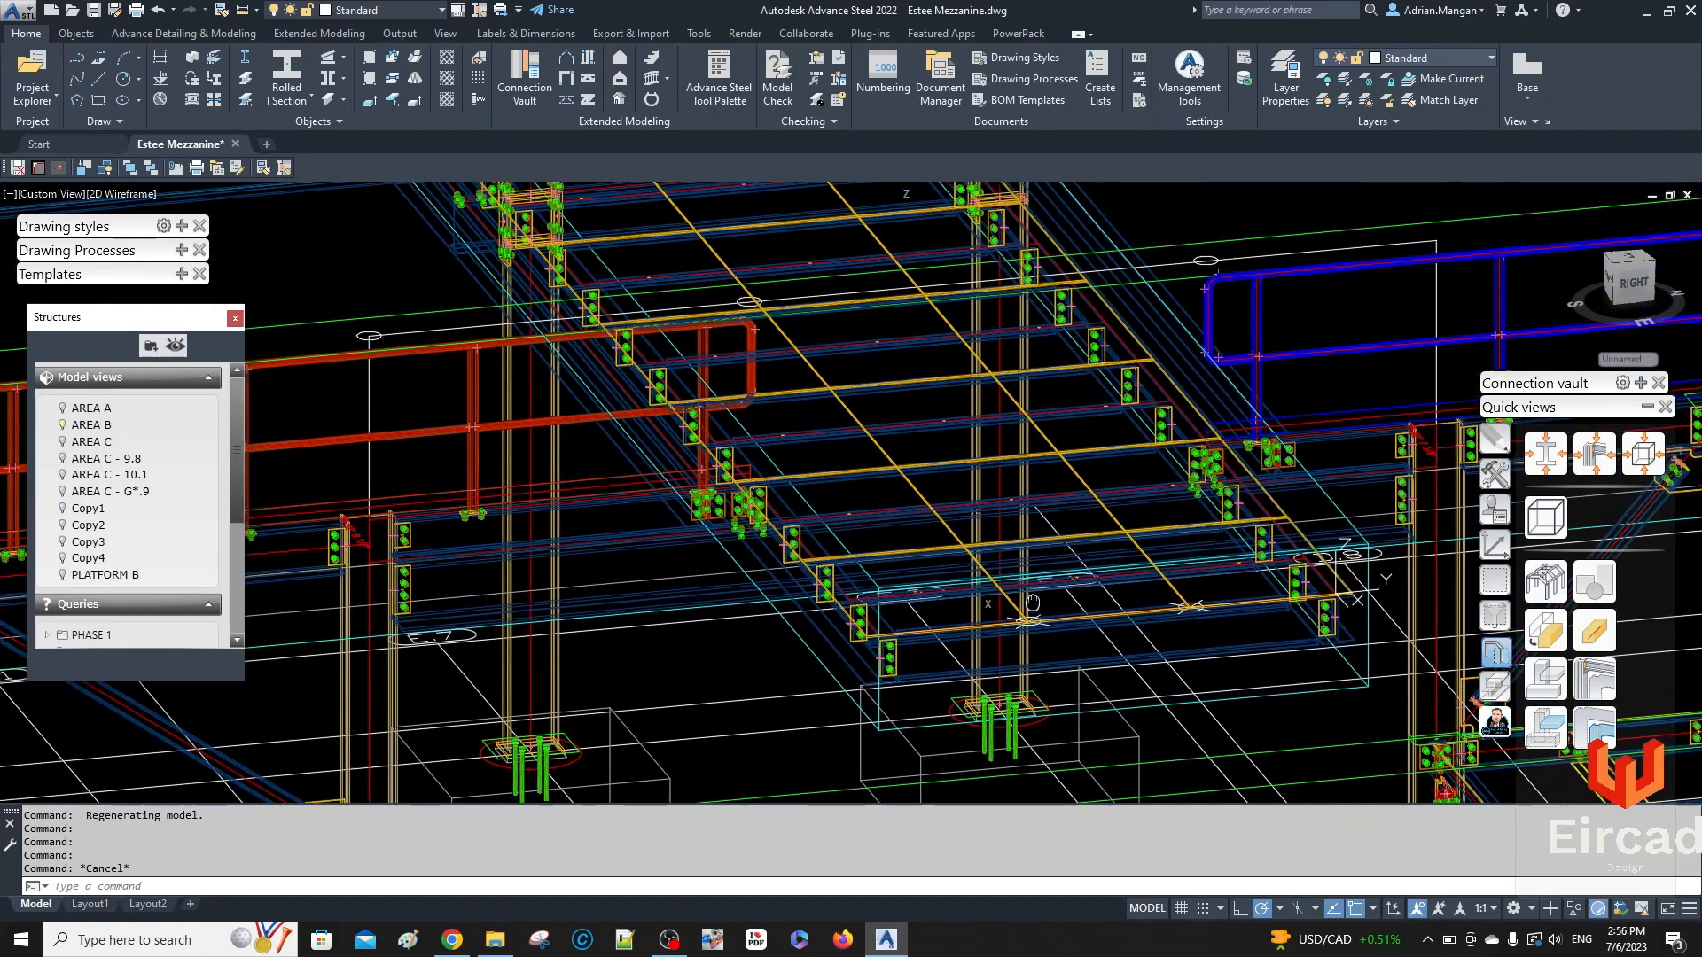
- Try to select the AREA B floor plates one by one on their edges
scroll(1033, 603, "up", 5)
left_click(994, 575)
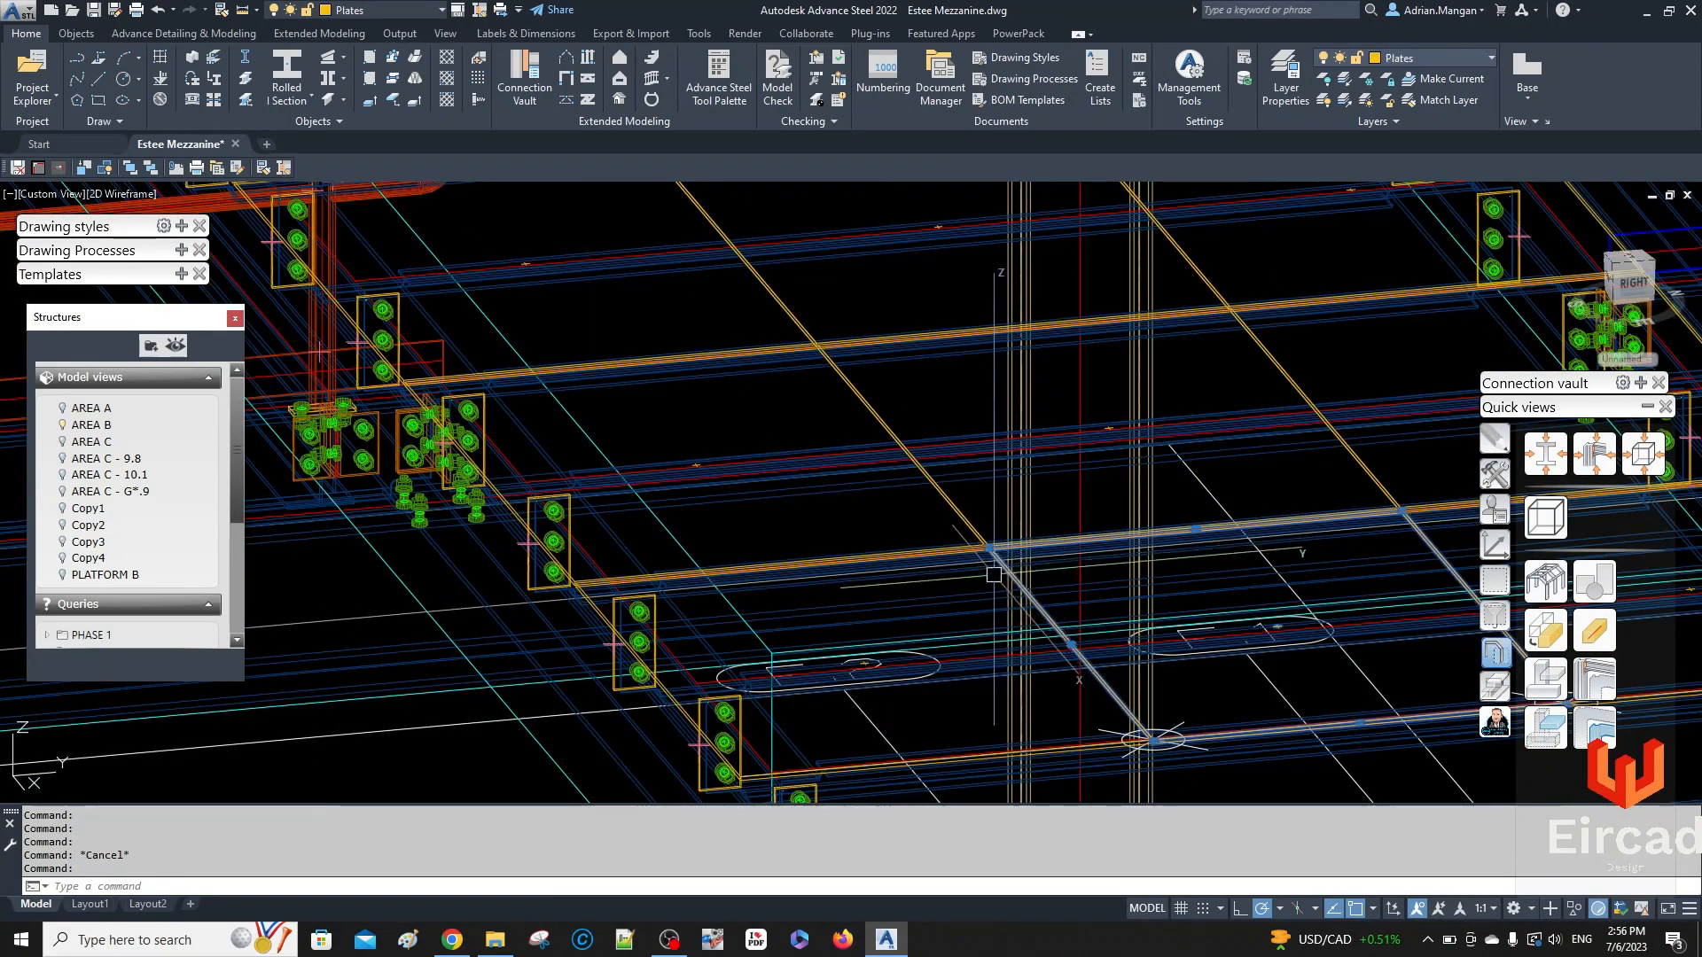
left_click(954, 550)
left_click(978, 504)
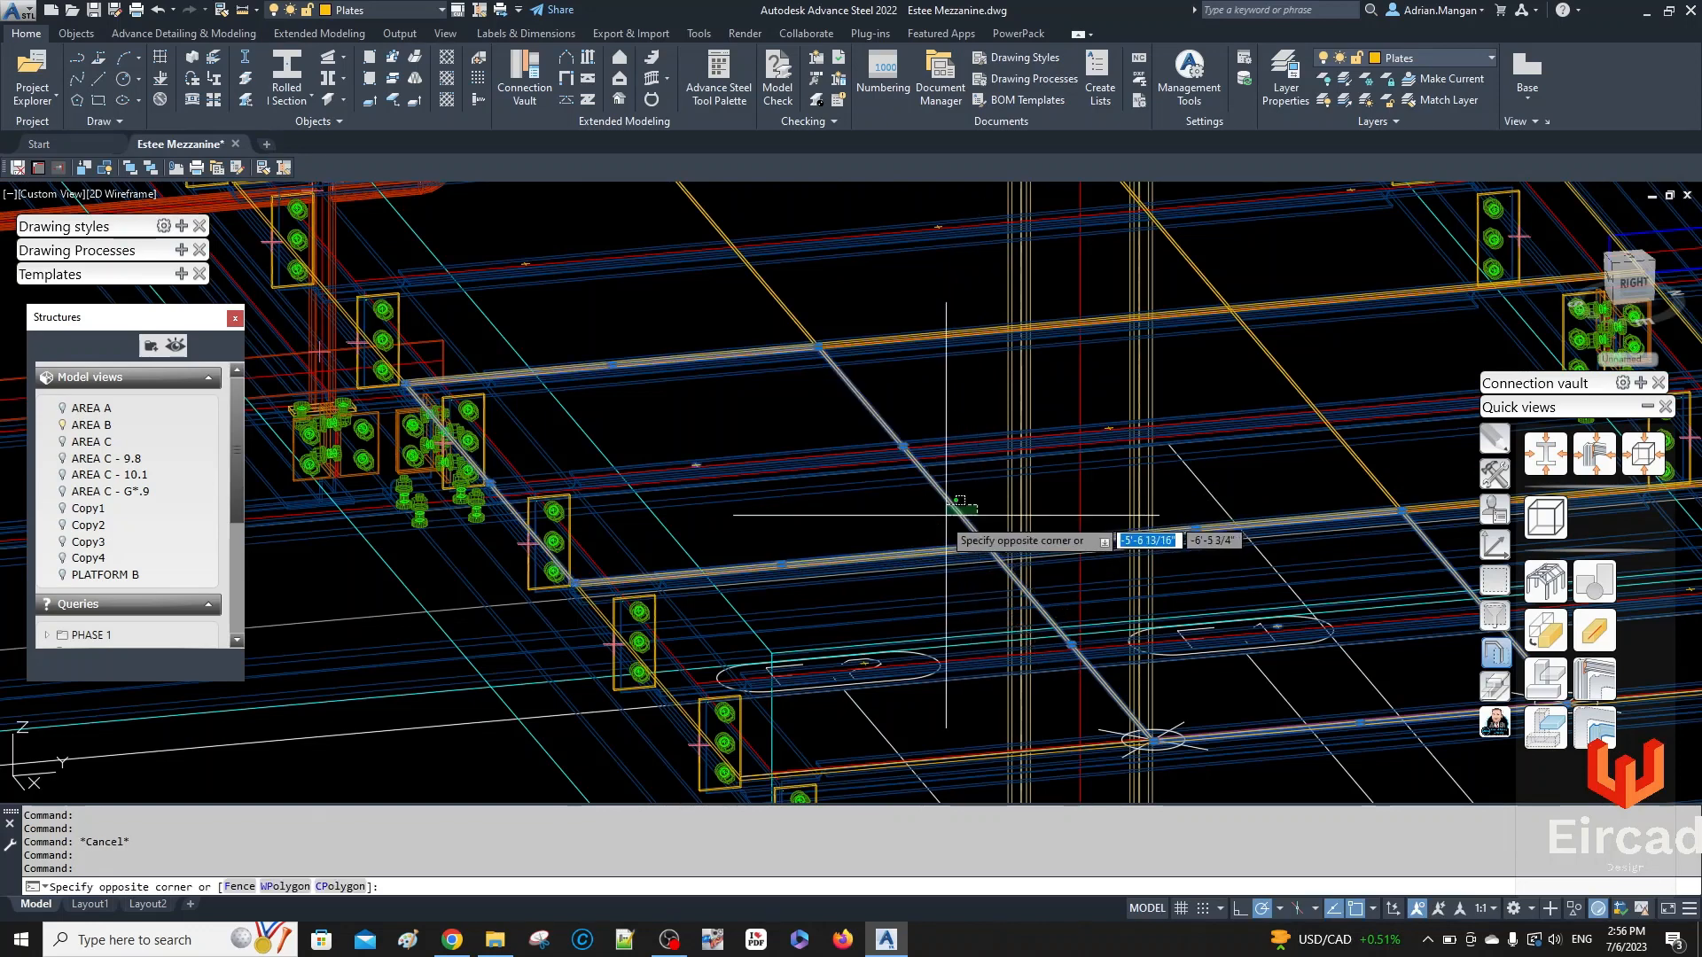
left_click(945, 515)
left_click(1375, 448)
left_click(1334, 467)
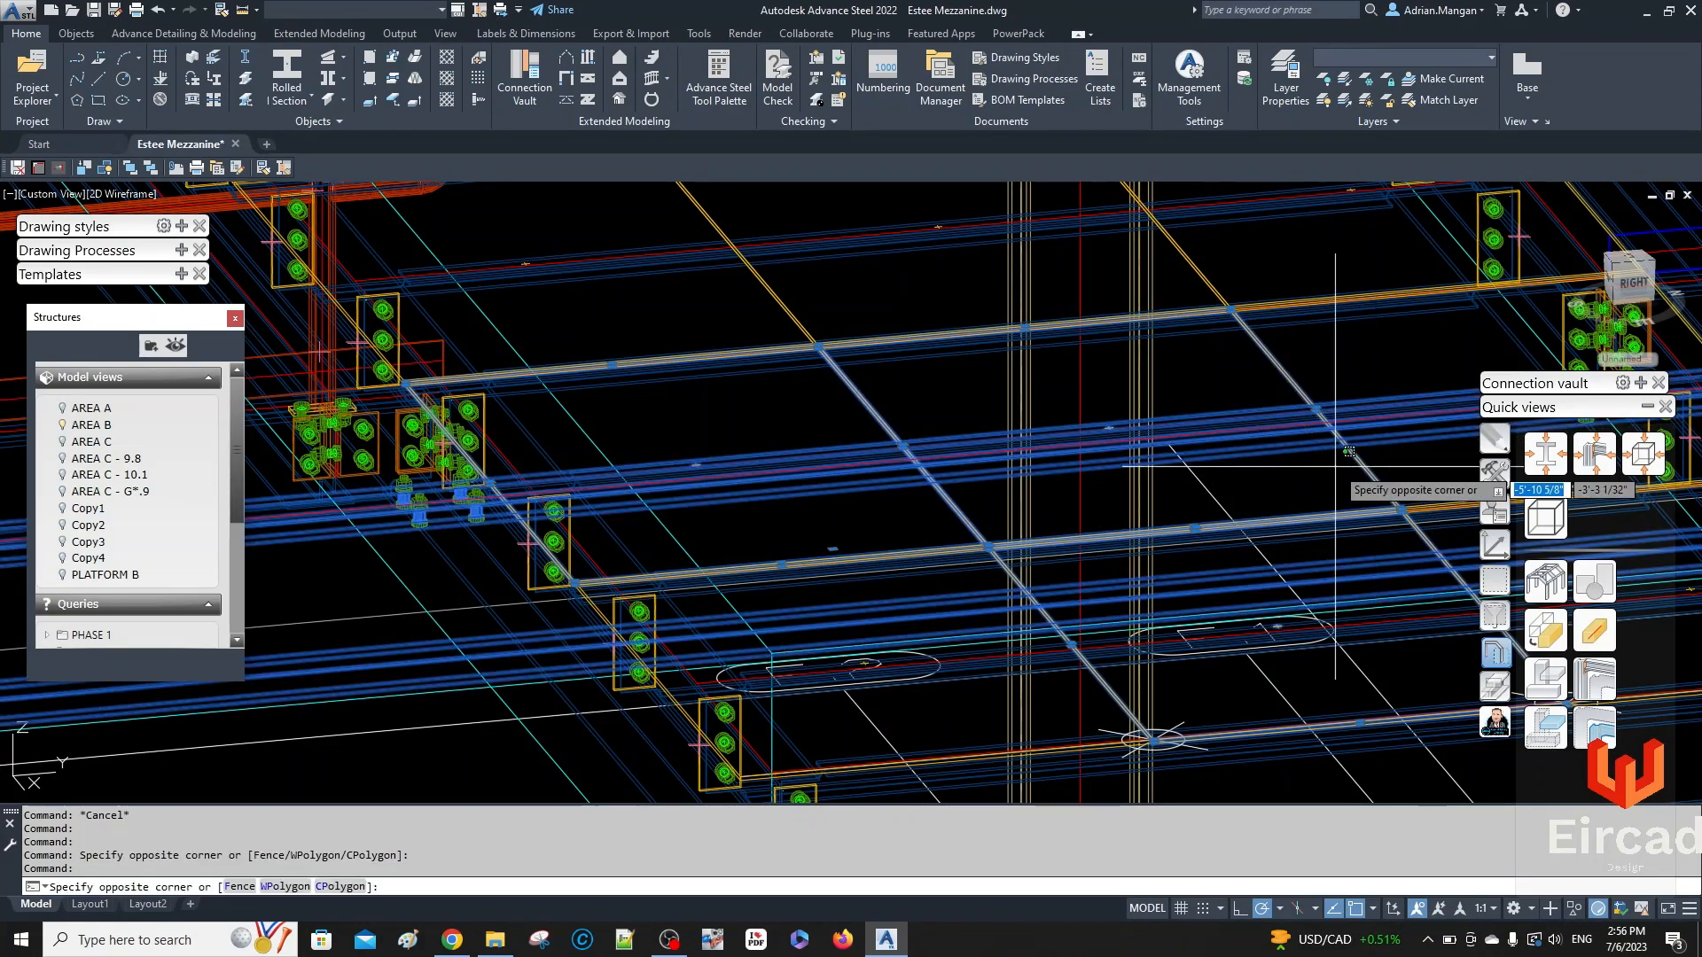
key("Escape")
key("Escape")
- Try to select the platform's floor plates with a crossing selection in the Right view and inspect what it includes
middle_click_drag(1348, 470, 999, 483)
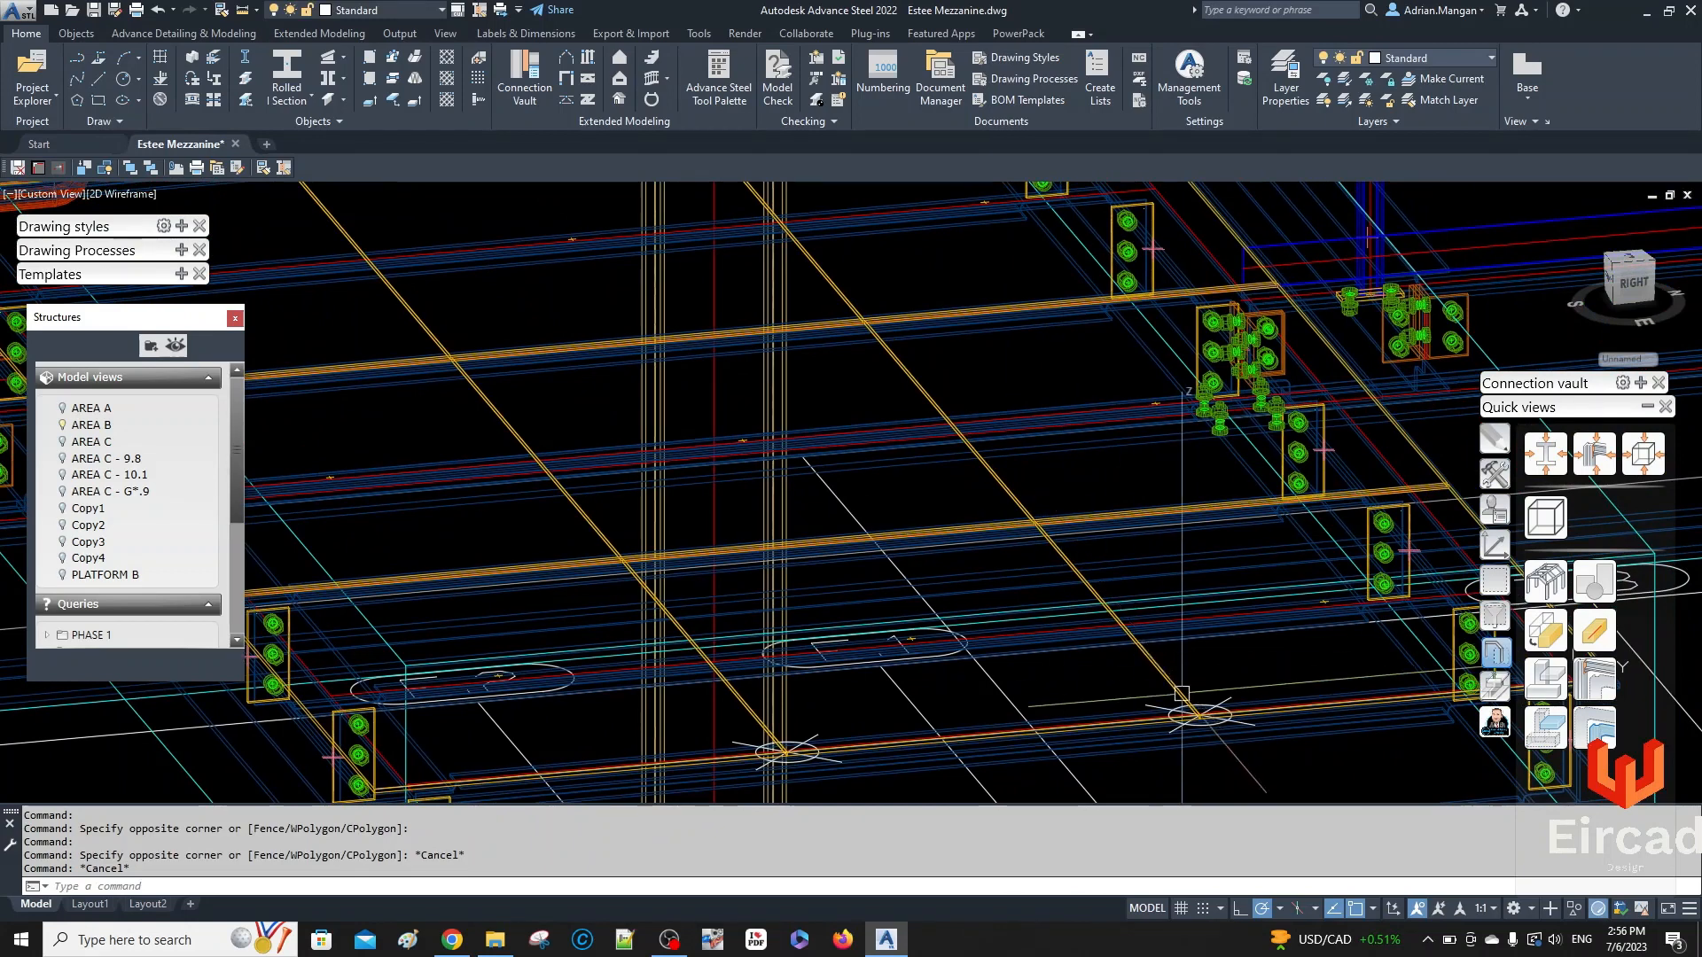
scroll(1181, 694, "up", 2)
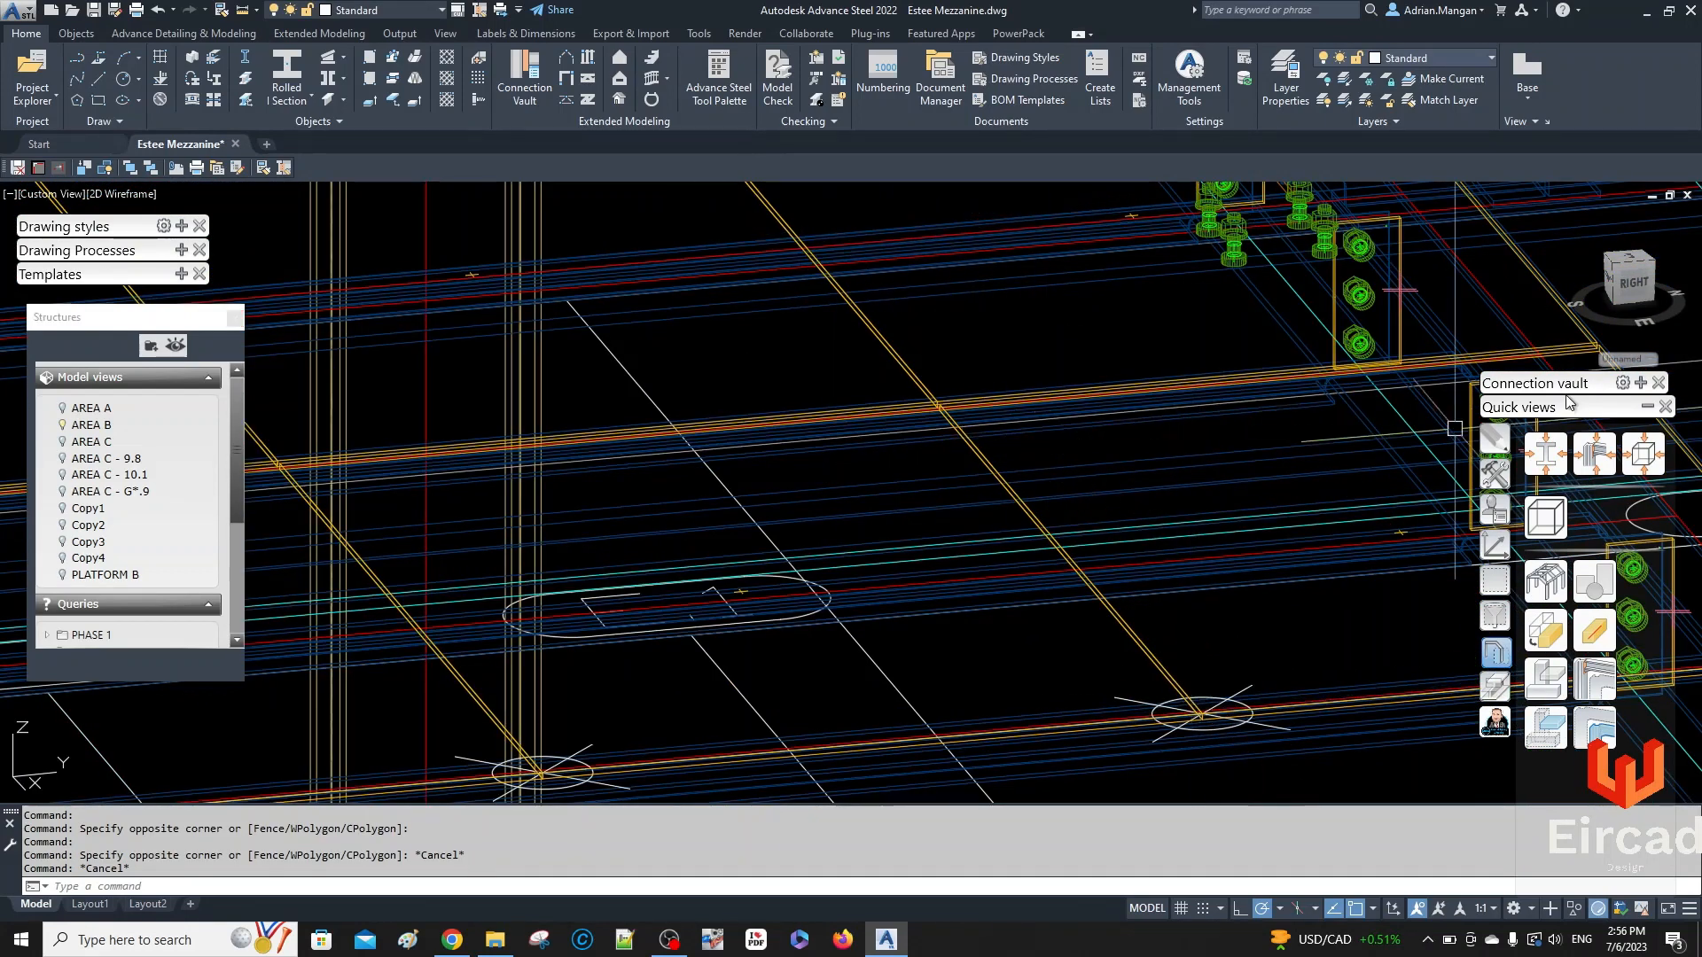
left_click(1638, 289)
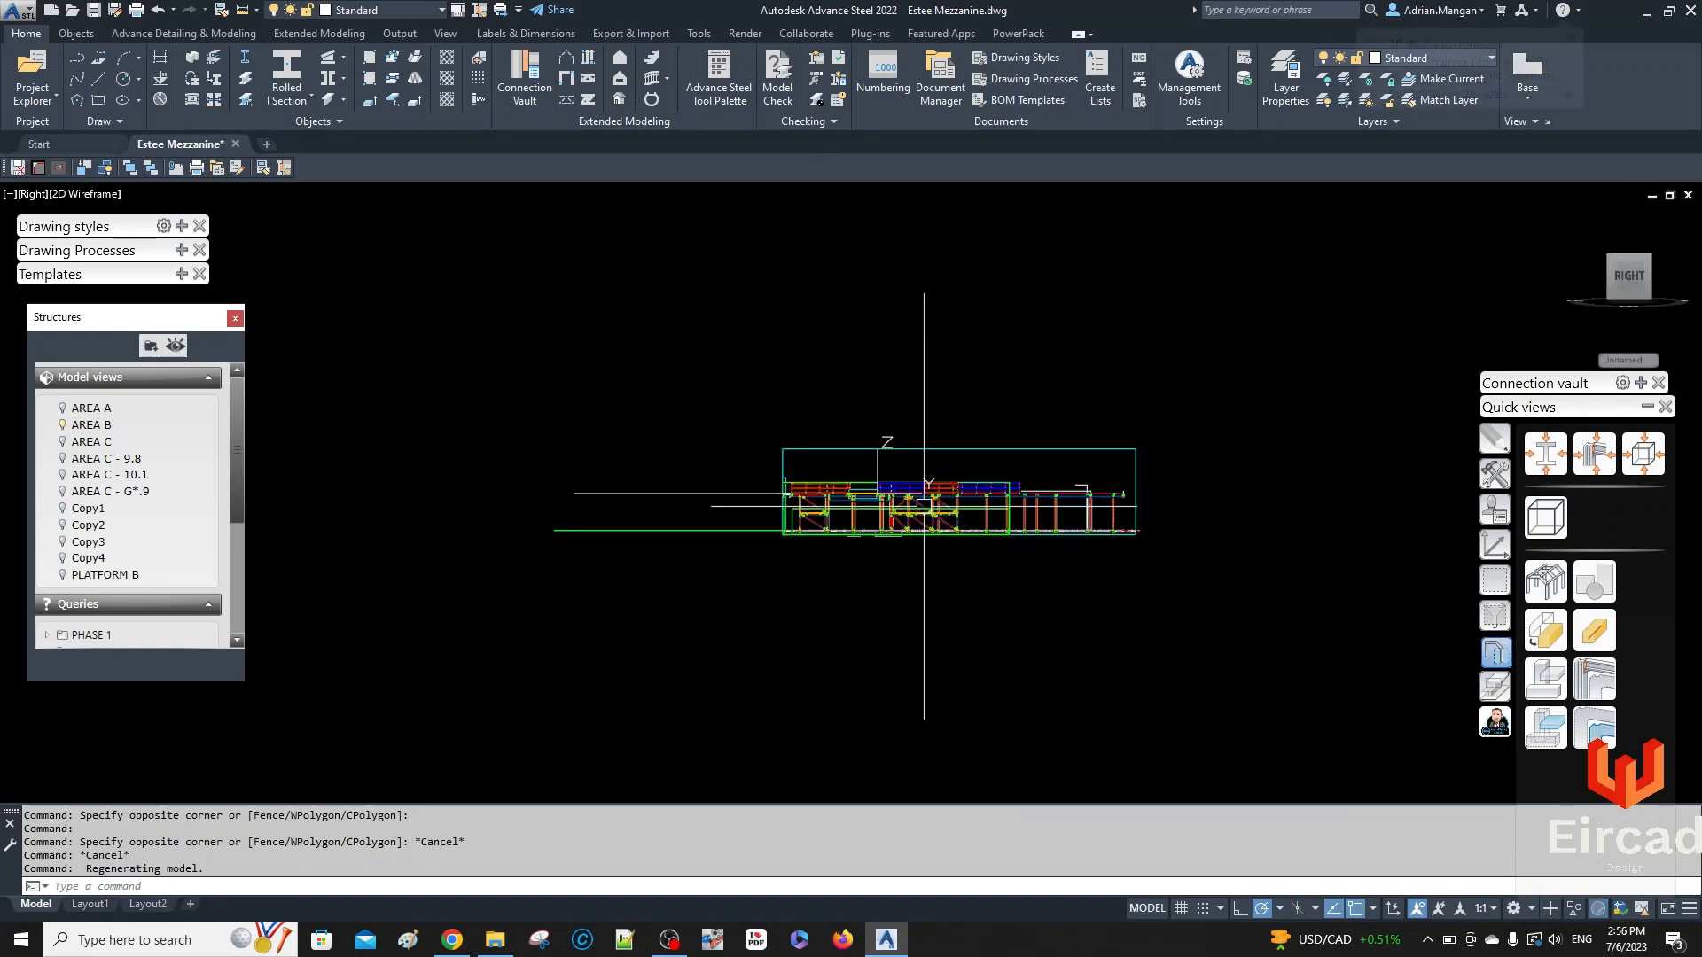
scroll(924, 505, "up", 3)
scroll(836, 570, "up", 5)
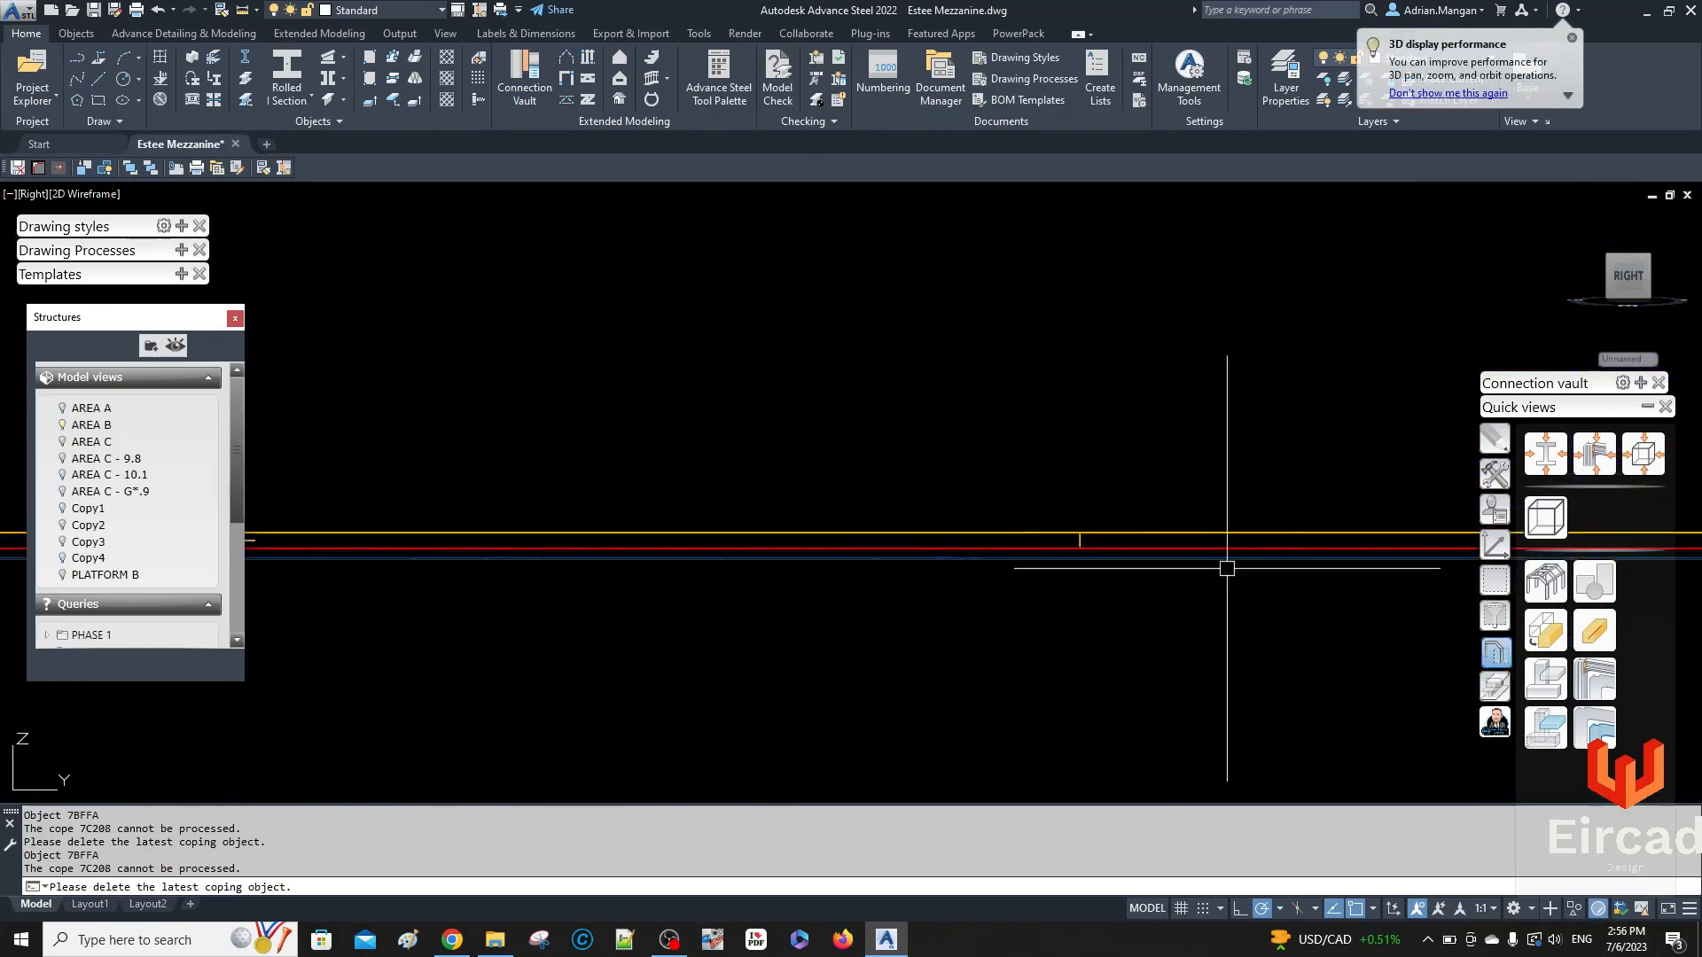
left_click(1287, 461)
left_click(1246, 509)
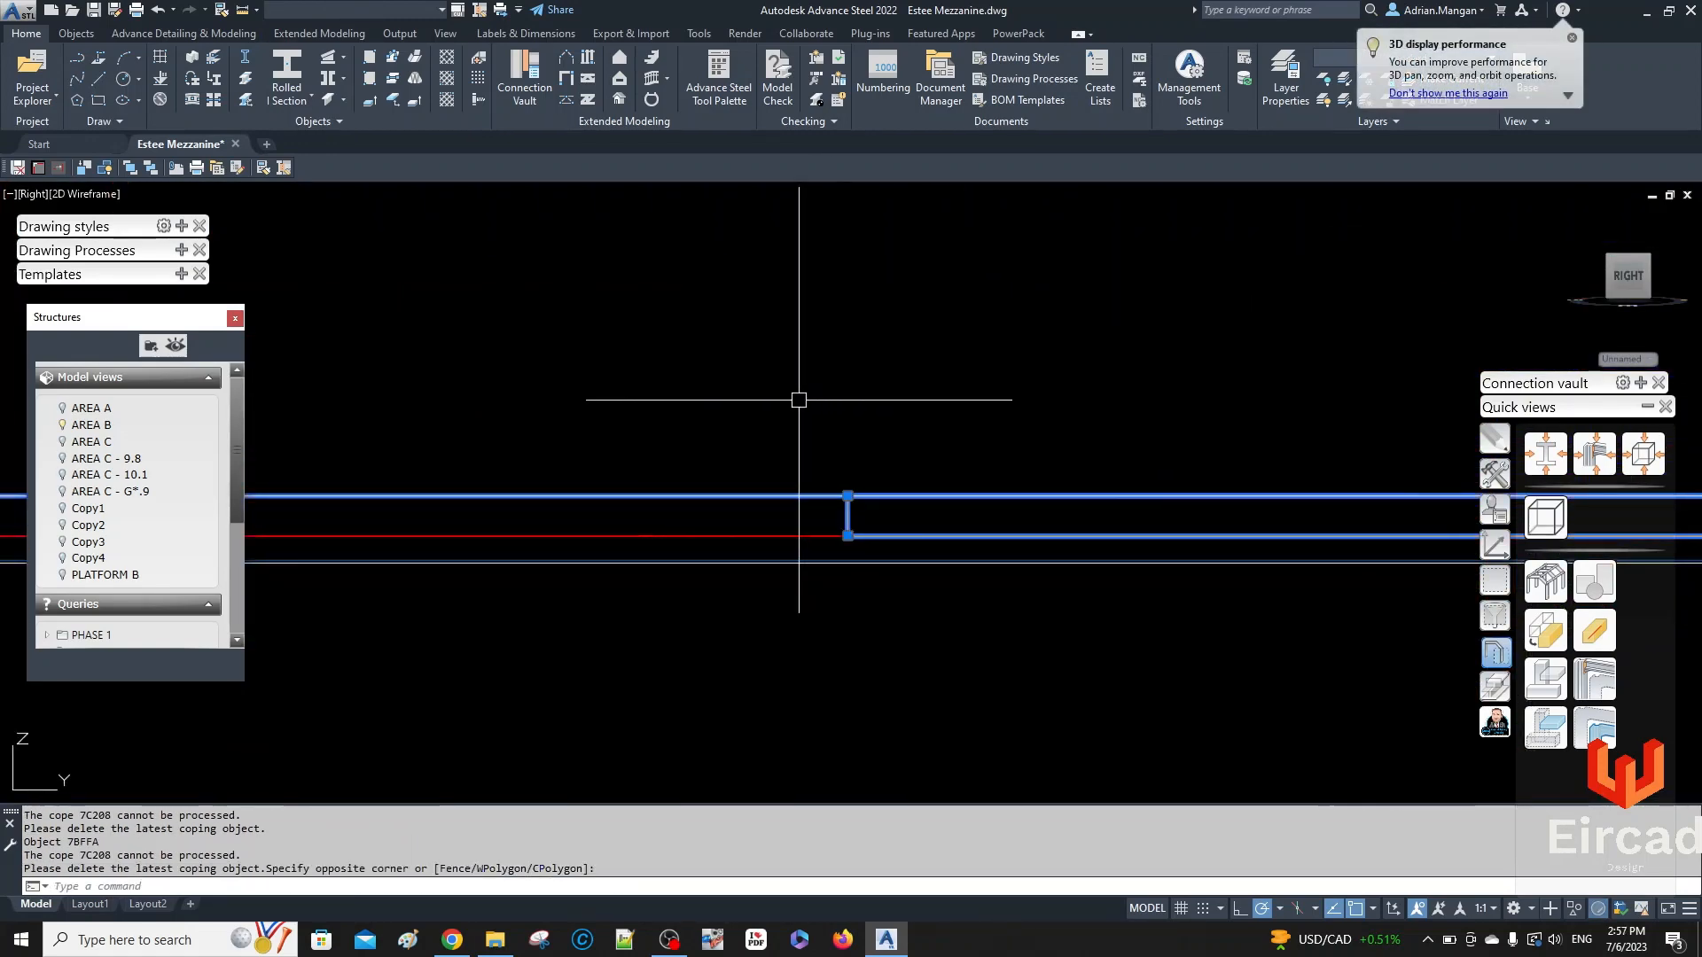
scroll(889, 446, "down", 2)
scroll(889, 446, "down", 3)
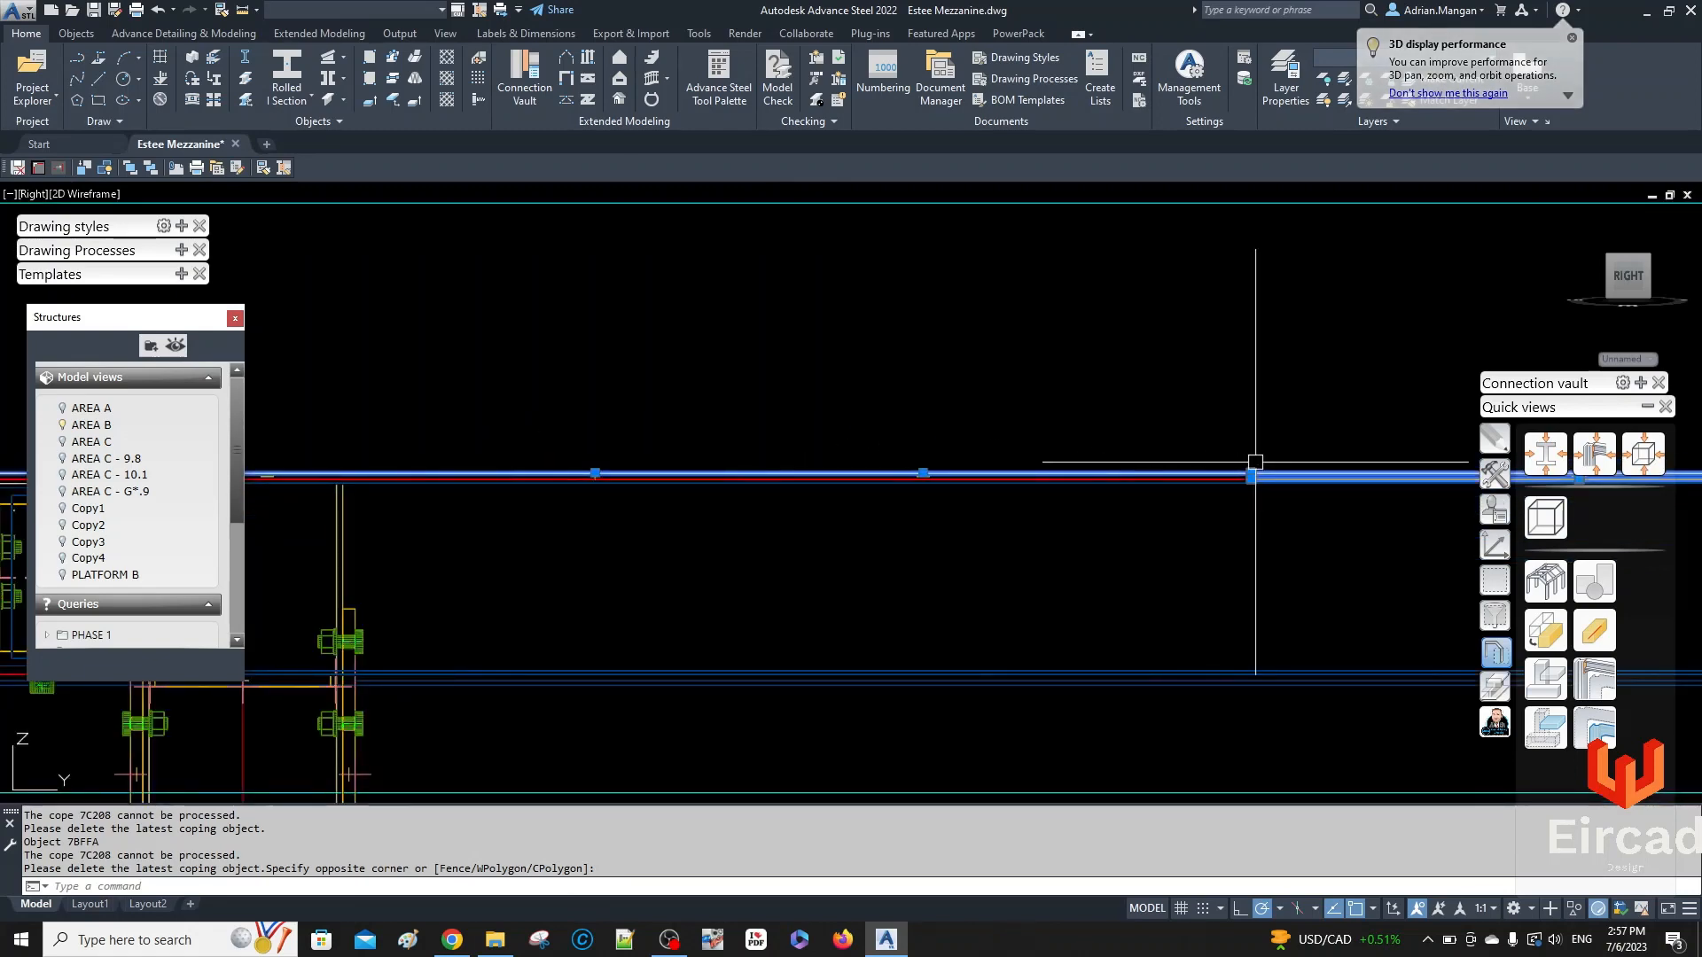
middle_click_drag(1119, 455, 1142, 473, "shift")
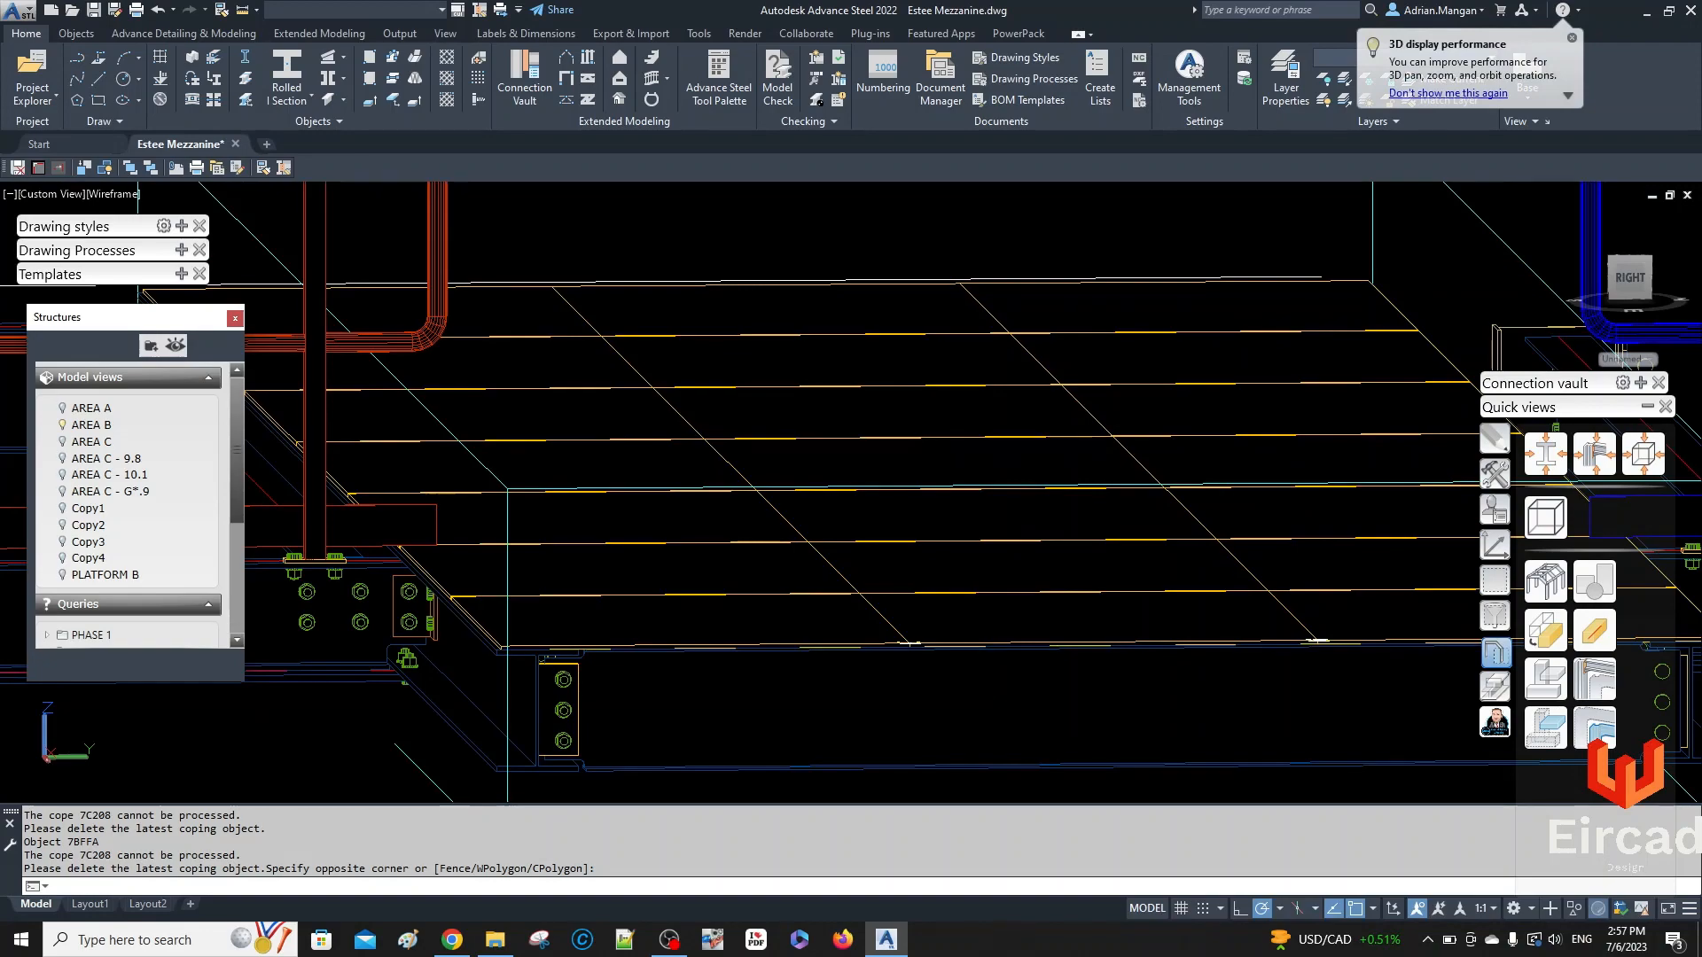
scroll(1340, 647, "up", 8)
scroll(1326, 647, "down", 6)
middle_click_drag(1324, 645, 1305, 634)
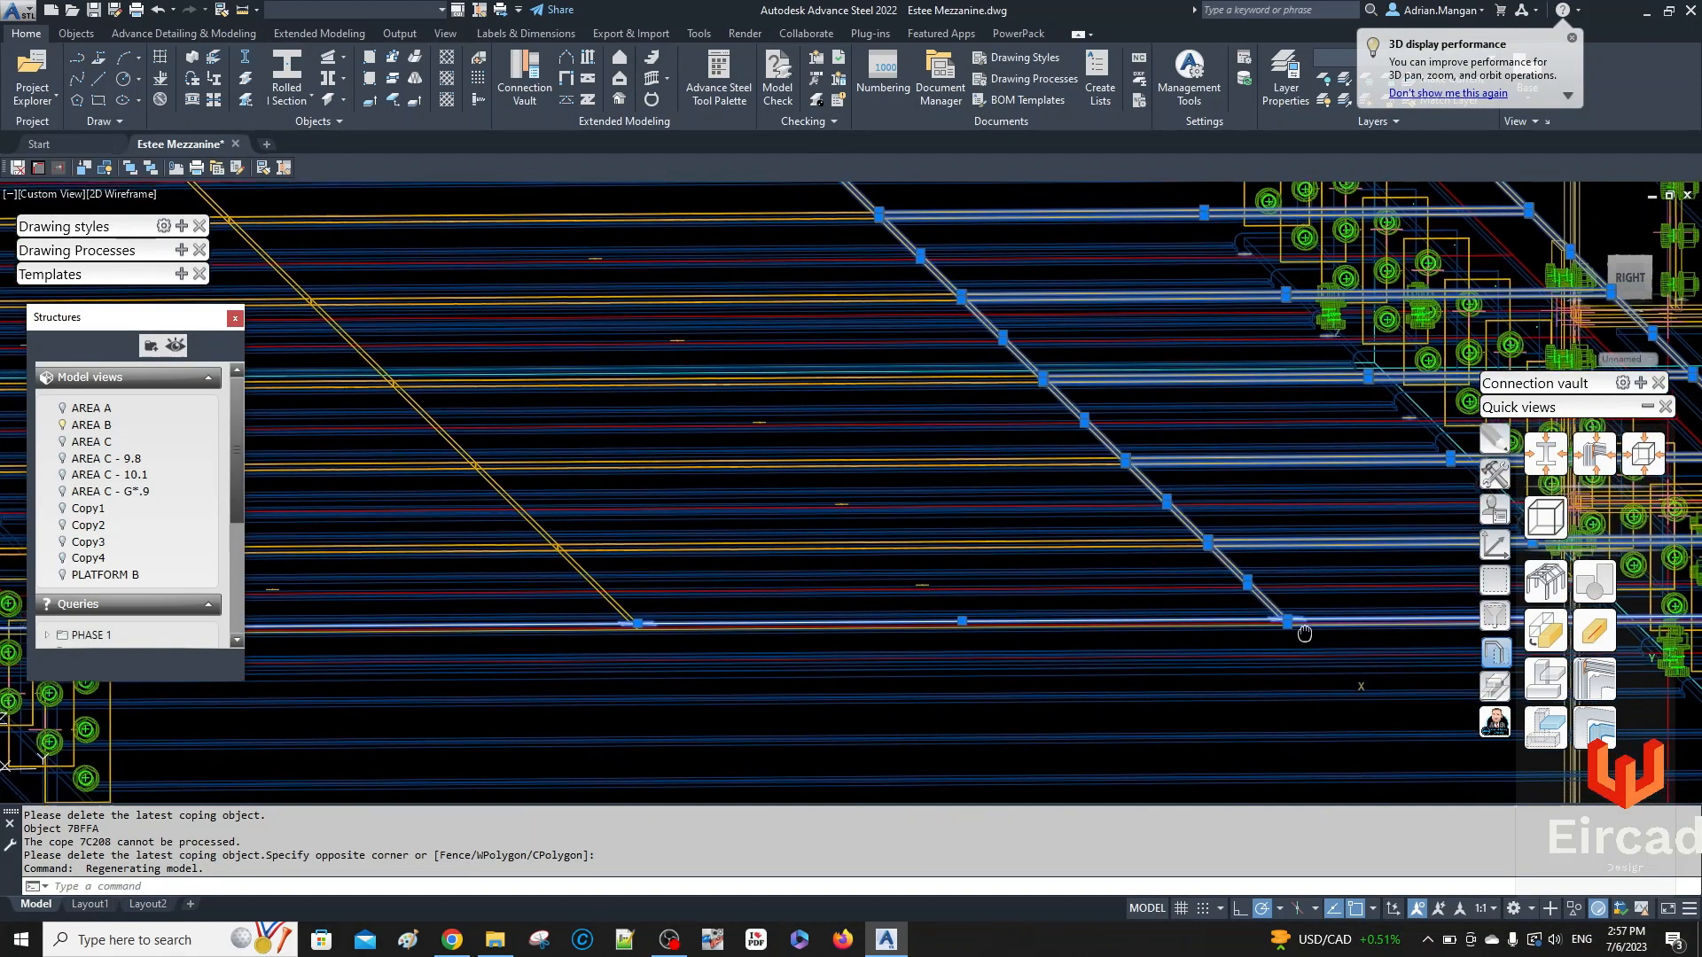
key("Escape")
- Try to select the circular point markers at the plate joints on the platform's front edge
scroll(1099, 501, "up", 6)
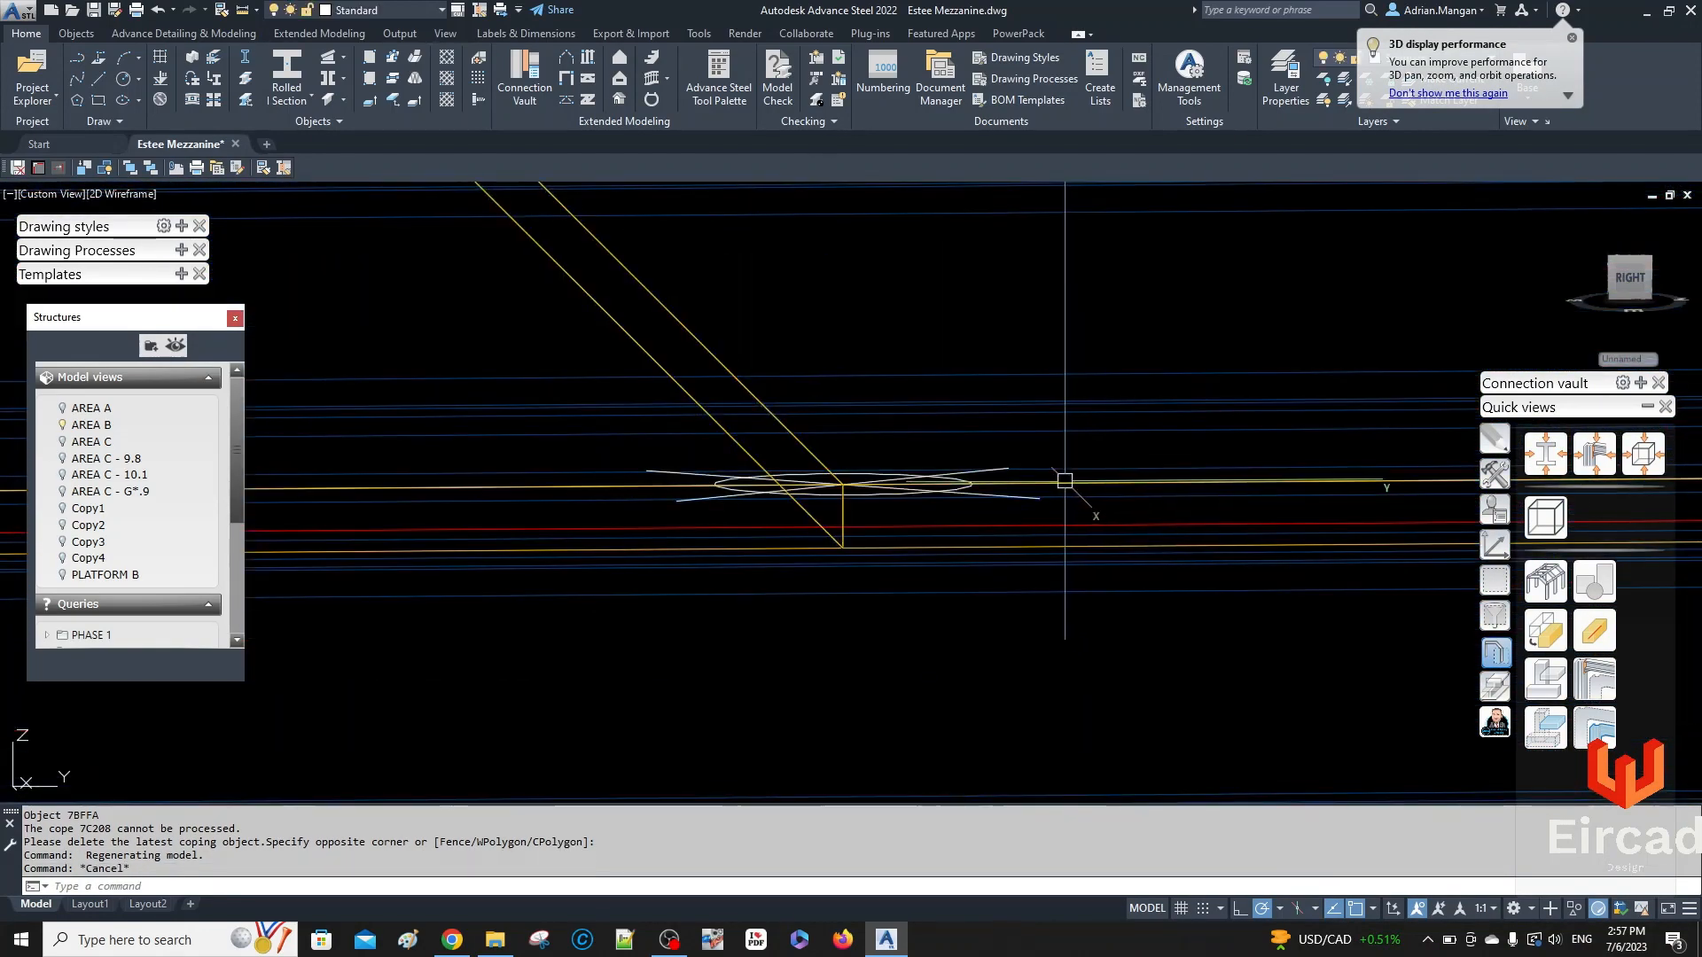
key("Escape")
scroll(1024, 486, "up", 4)
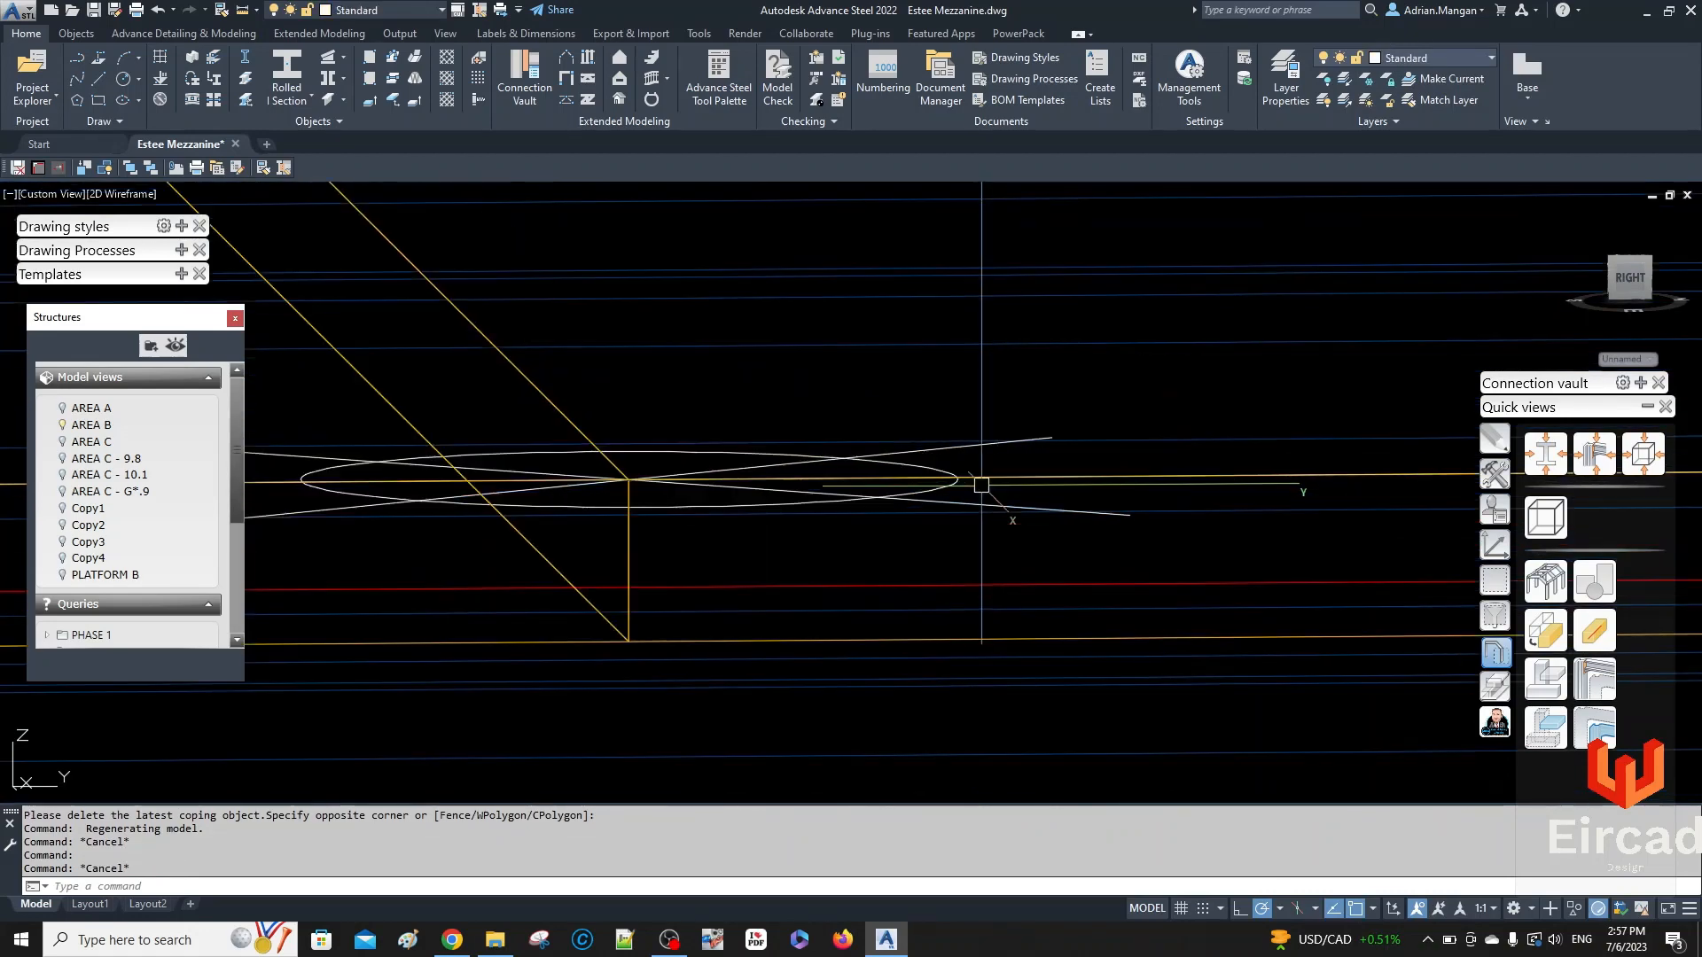
left_click(917, 463)
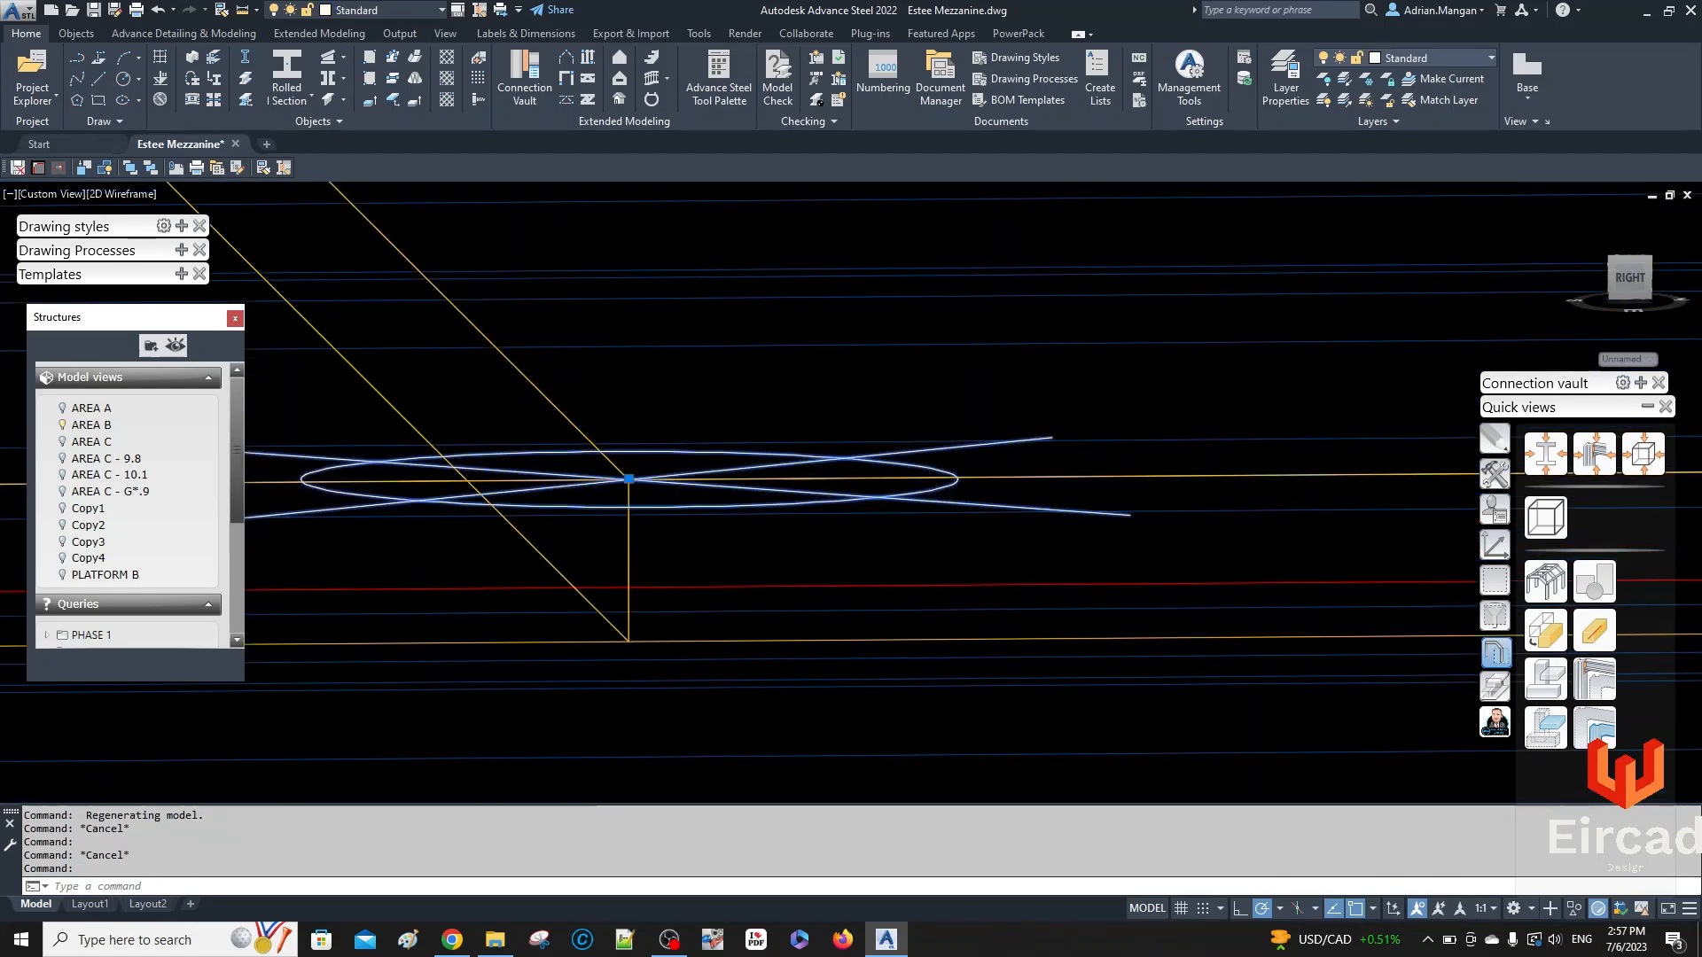
scroll(1427, 477, "down", 4)
scroll(847, 424, "down", 2)
middle_click_drag(532, 450, 631, 456)
scroll(673, 461, "up", 5)
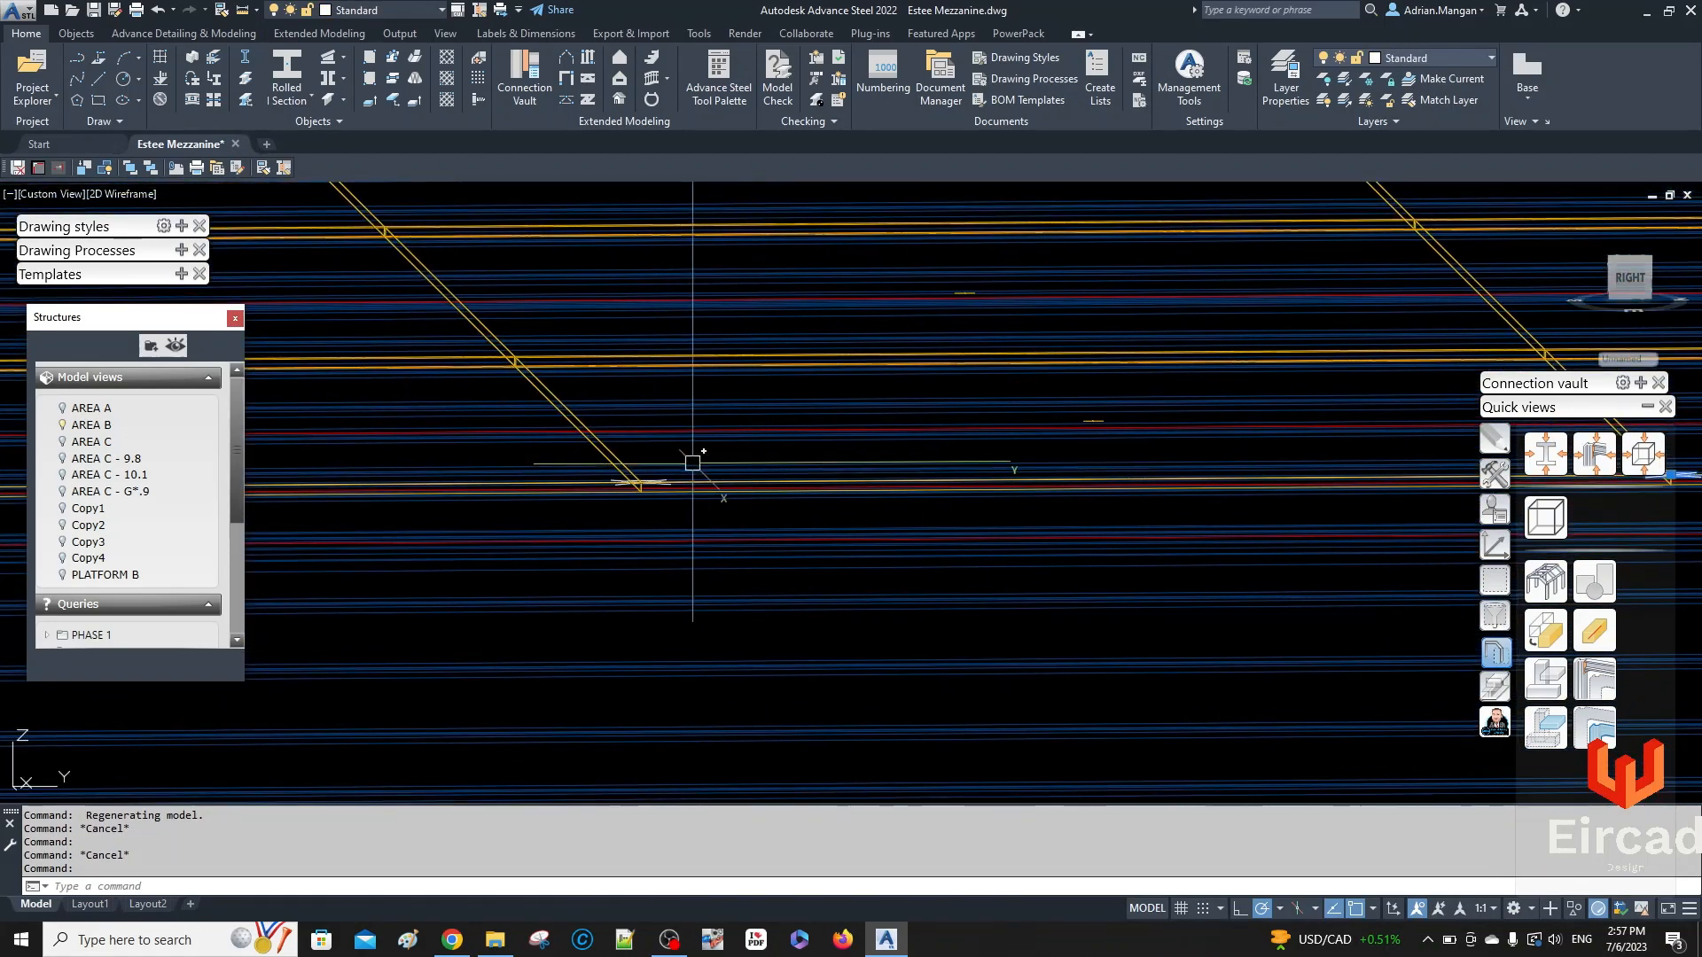
left_click(604, 485)
scroll(604, 486, "up", 6)
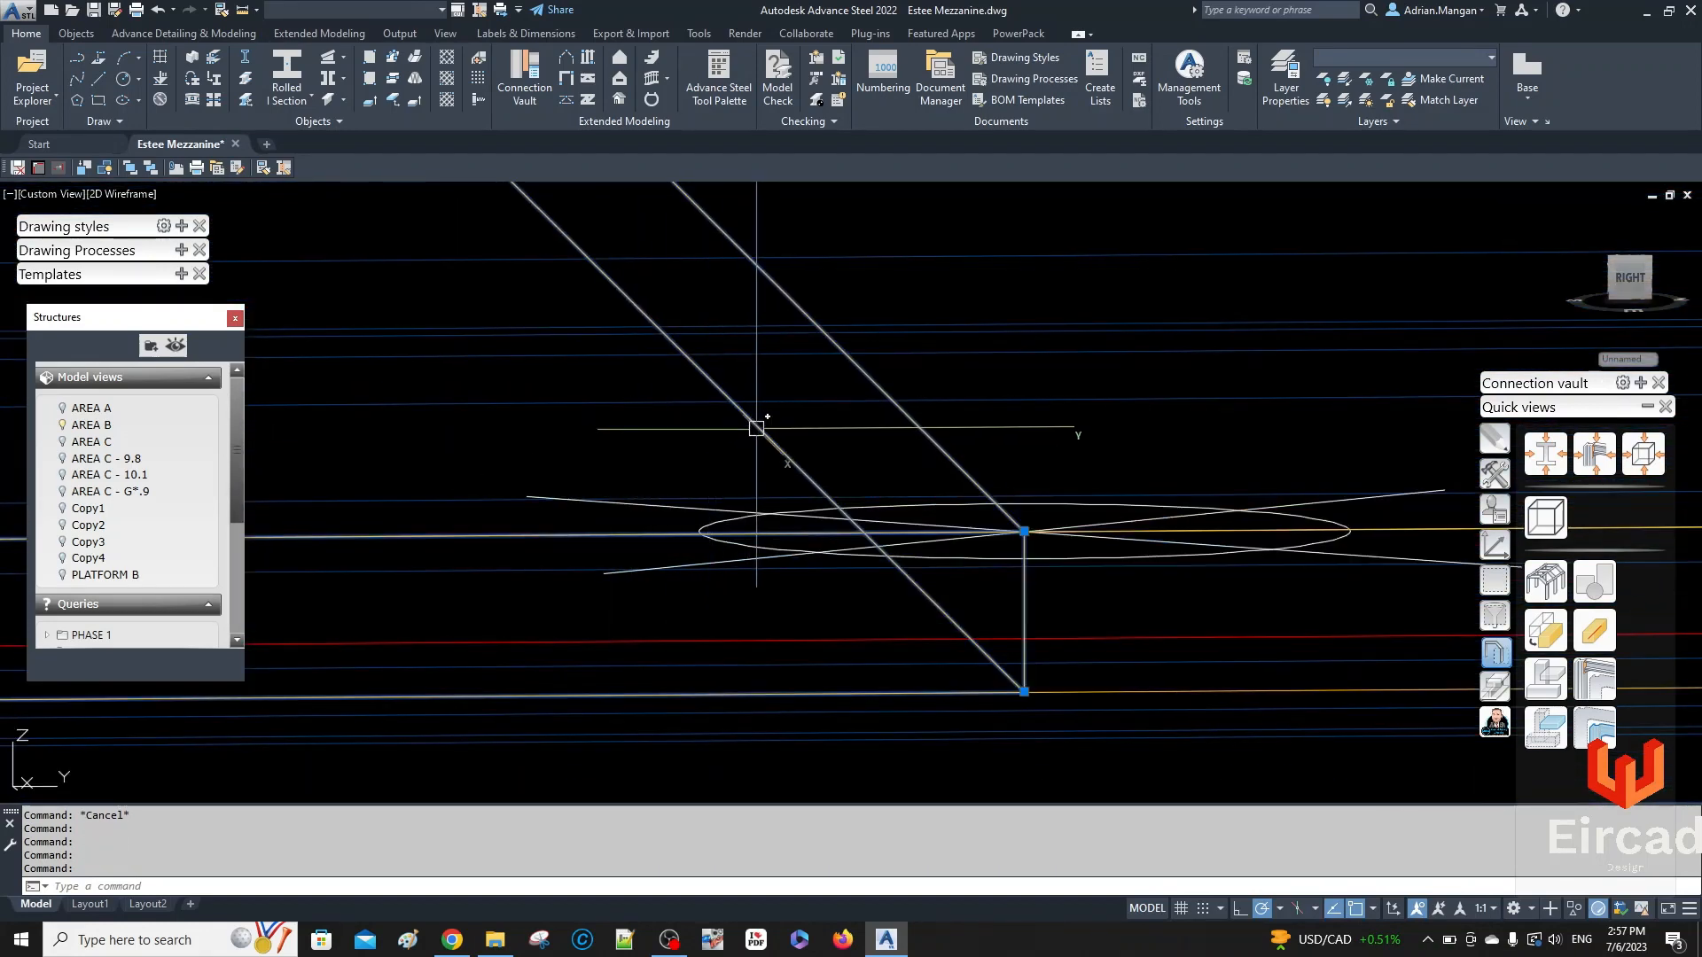
key("Escape")
key("Escape")
- Erase the two circular point markers at the plate joints along the platform's front edge
left_click(693, 505)
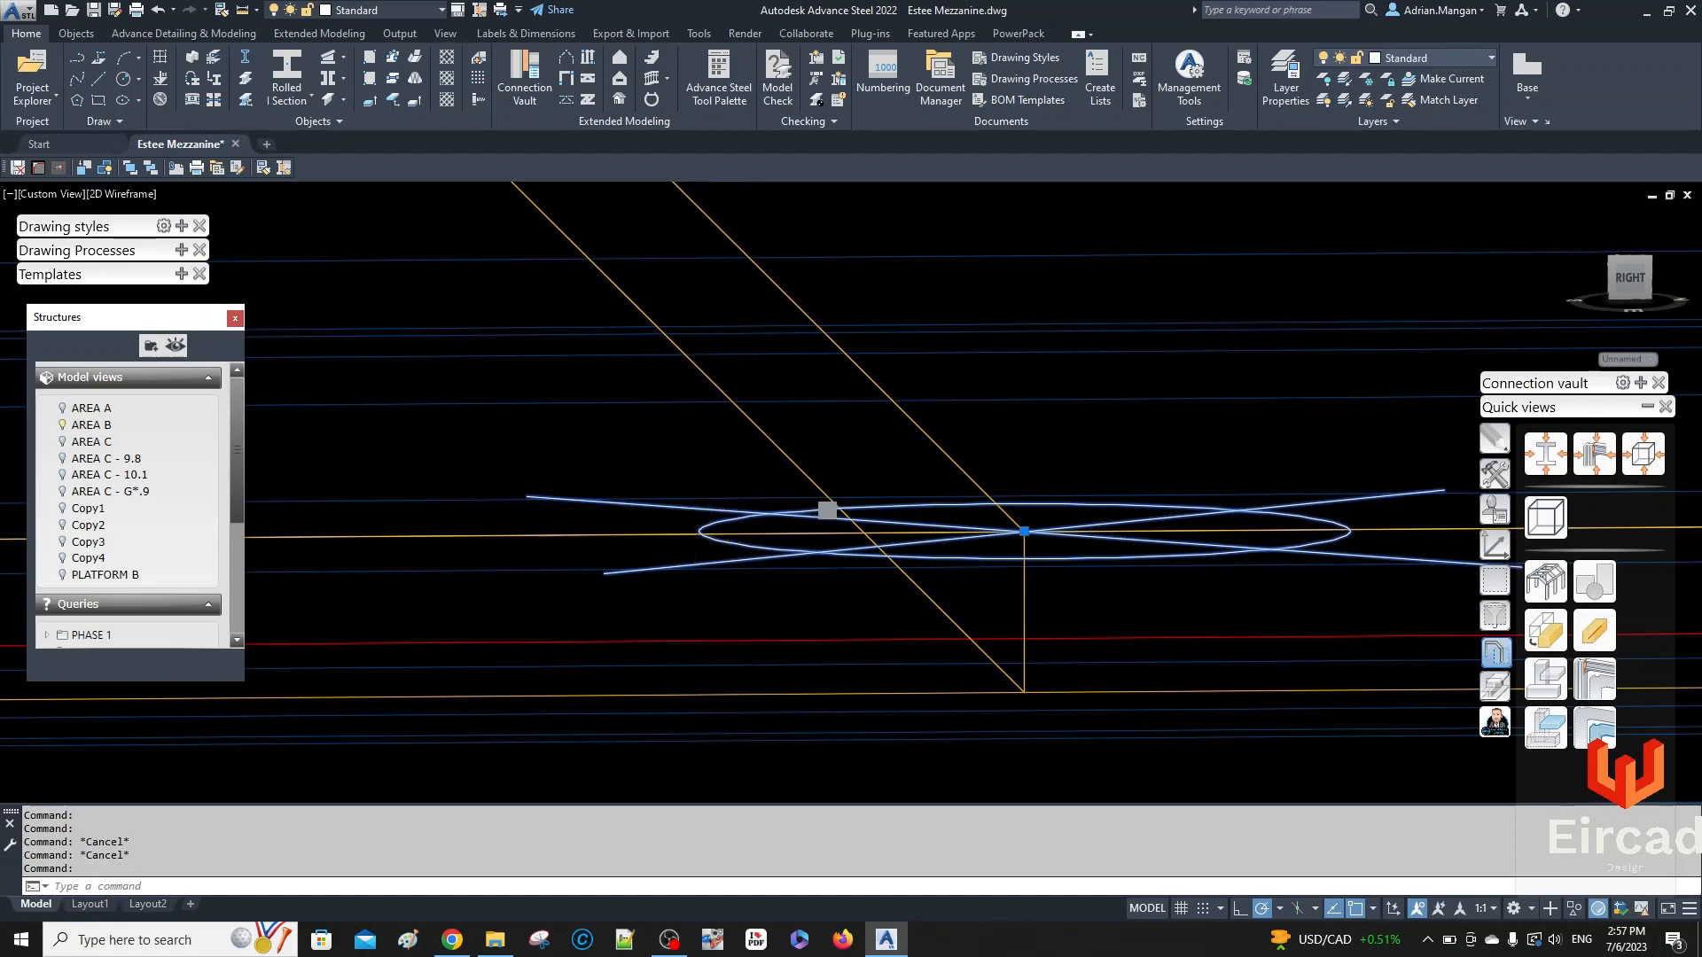
scroll(794, 473, "down", 5)
middle_click_drag(970, 444, 384, 506)
scroll(384, 505, "down", 1)
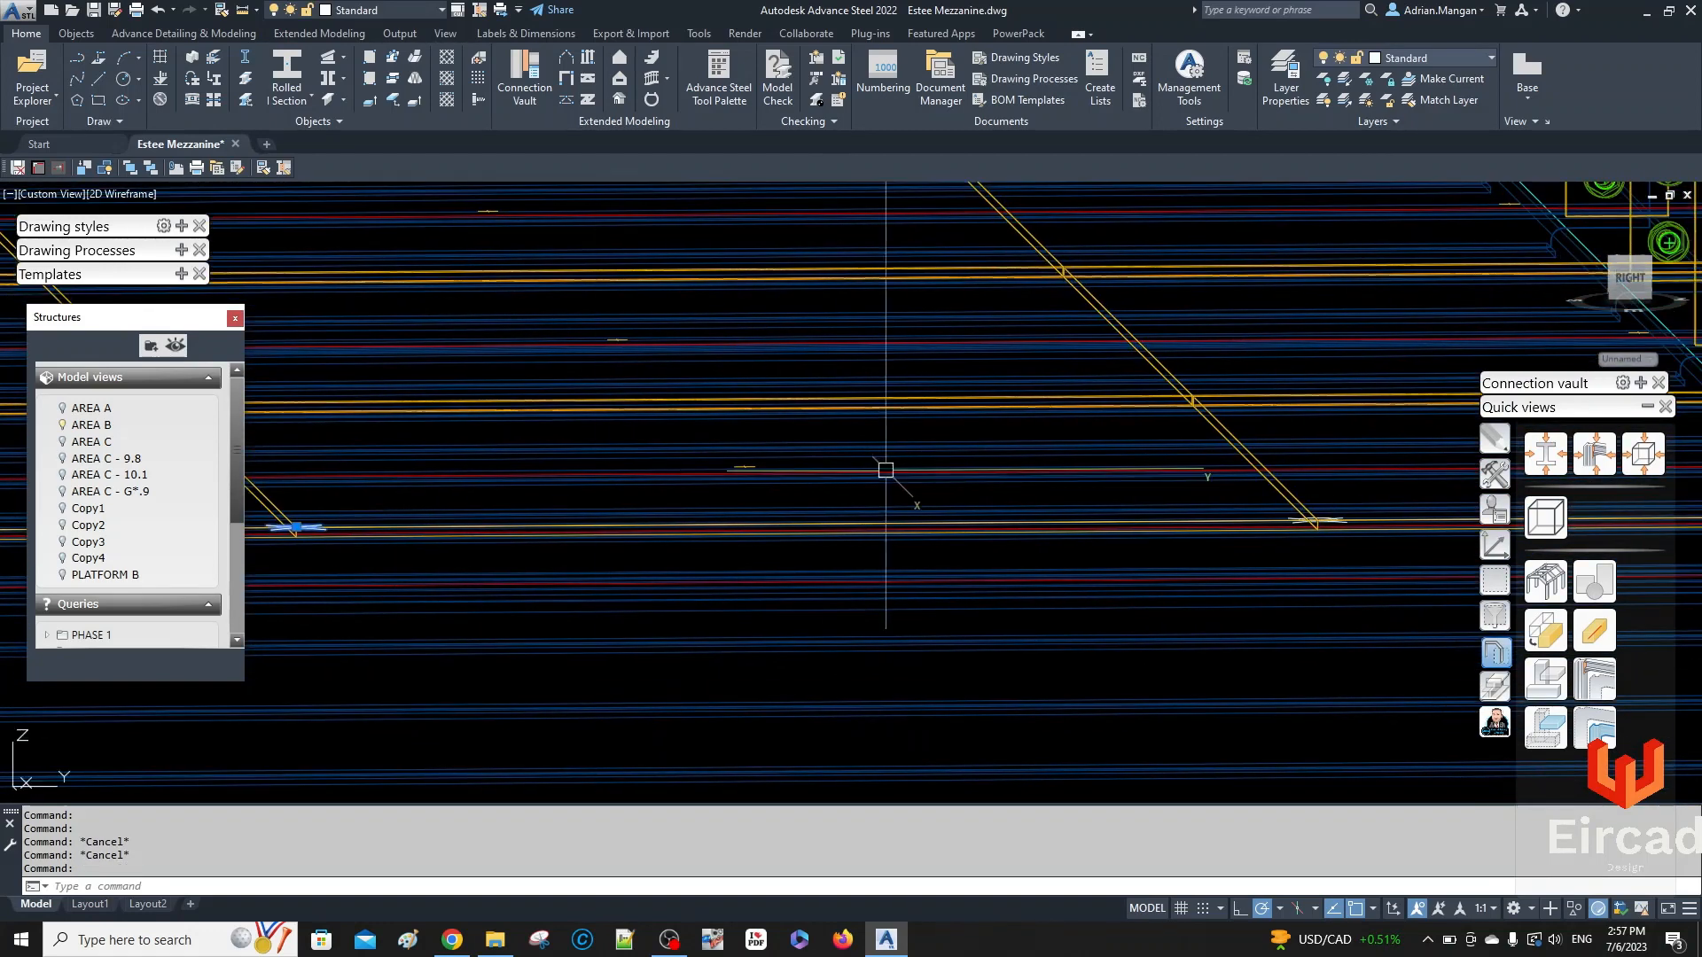
scroll(1331, 536, "up", 4)
left_click(1359, 474)
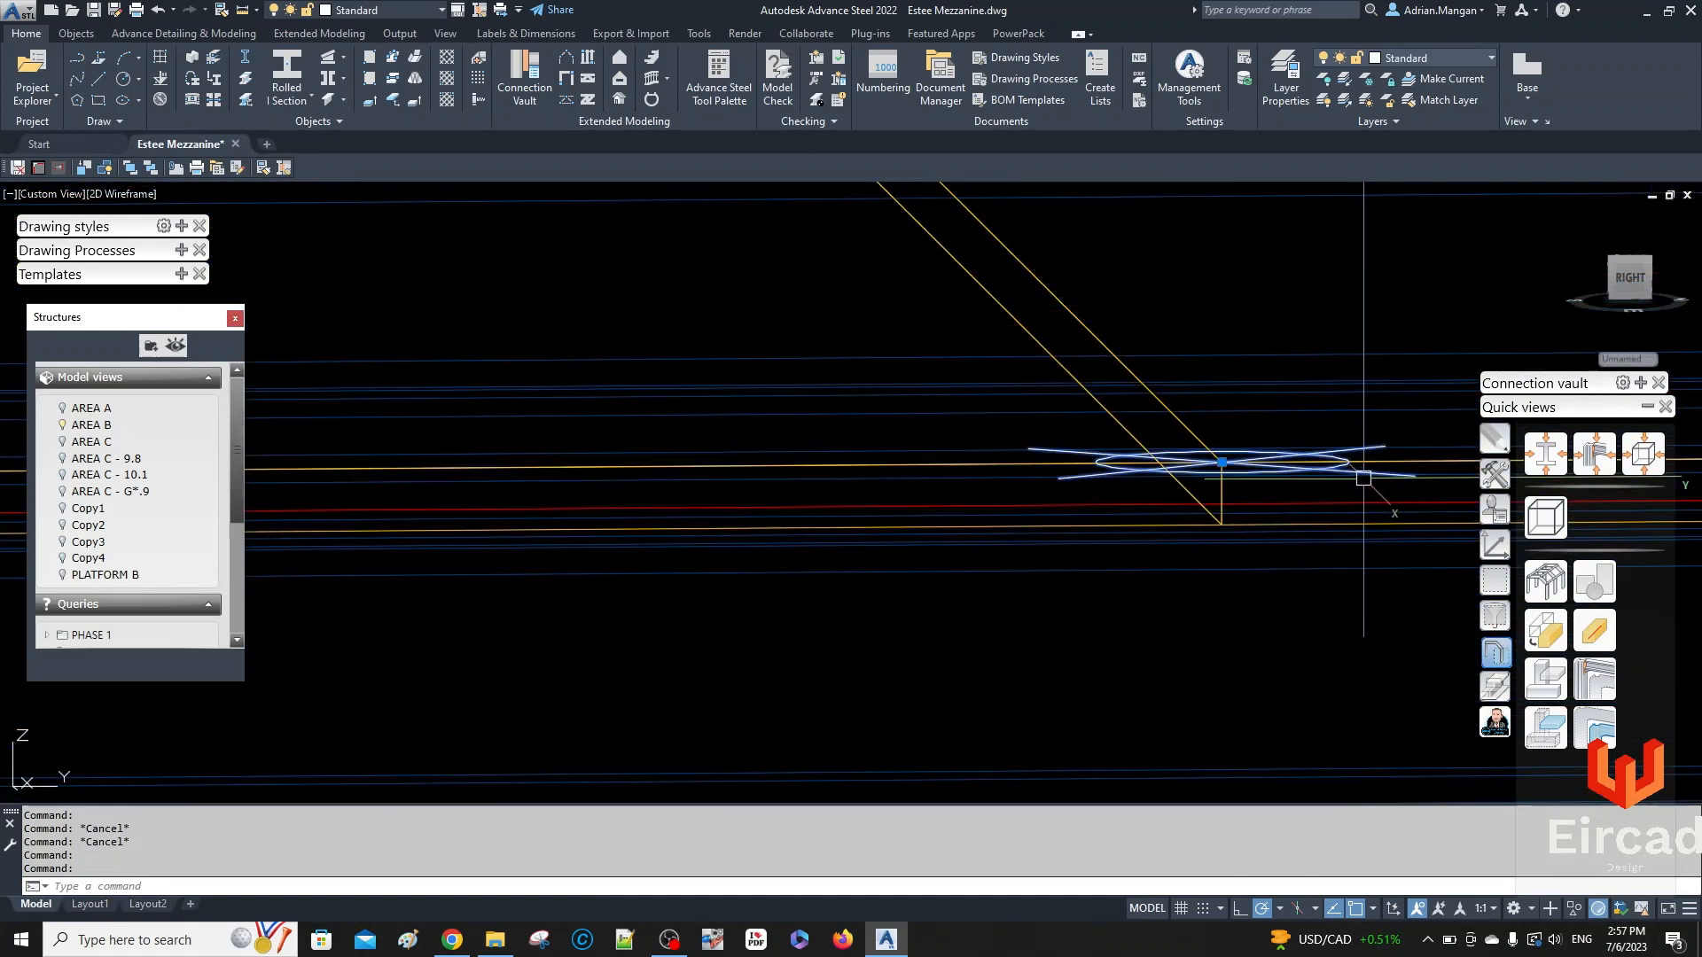
key("Delete")
- Select the three floor plates in the front row and send them to the back of the draw order
left_click(1310, 461)
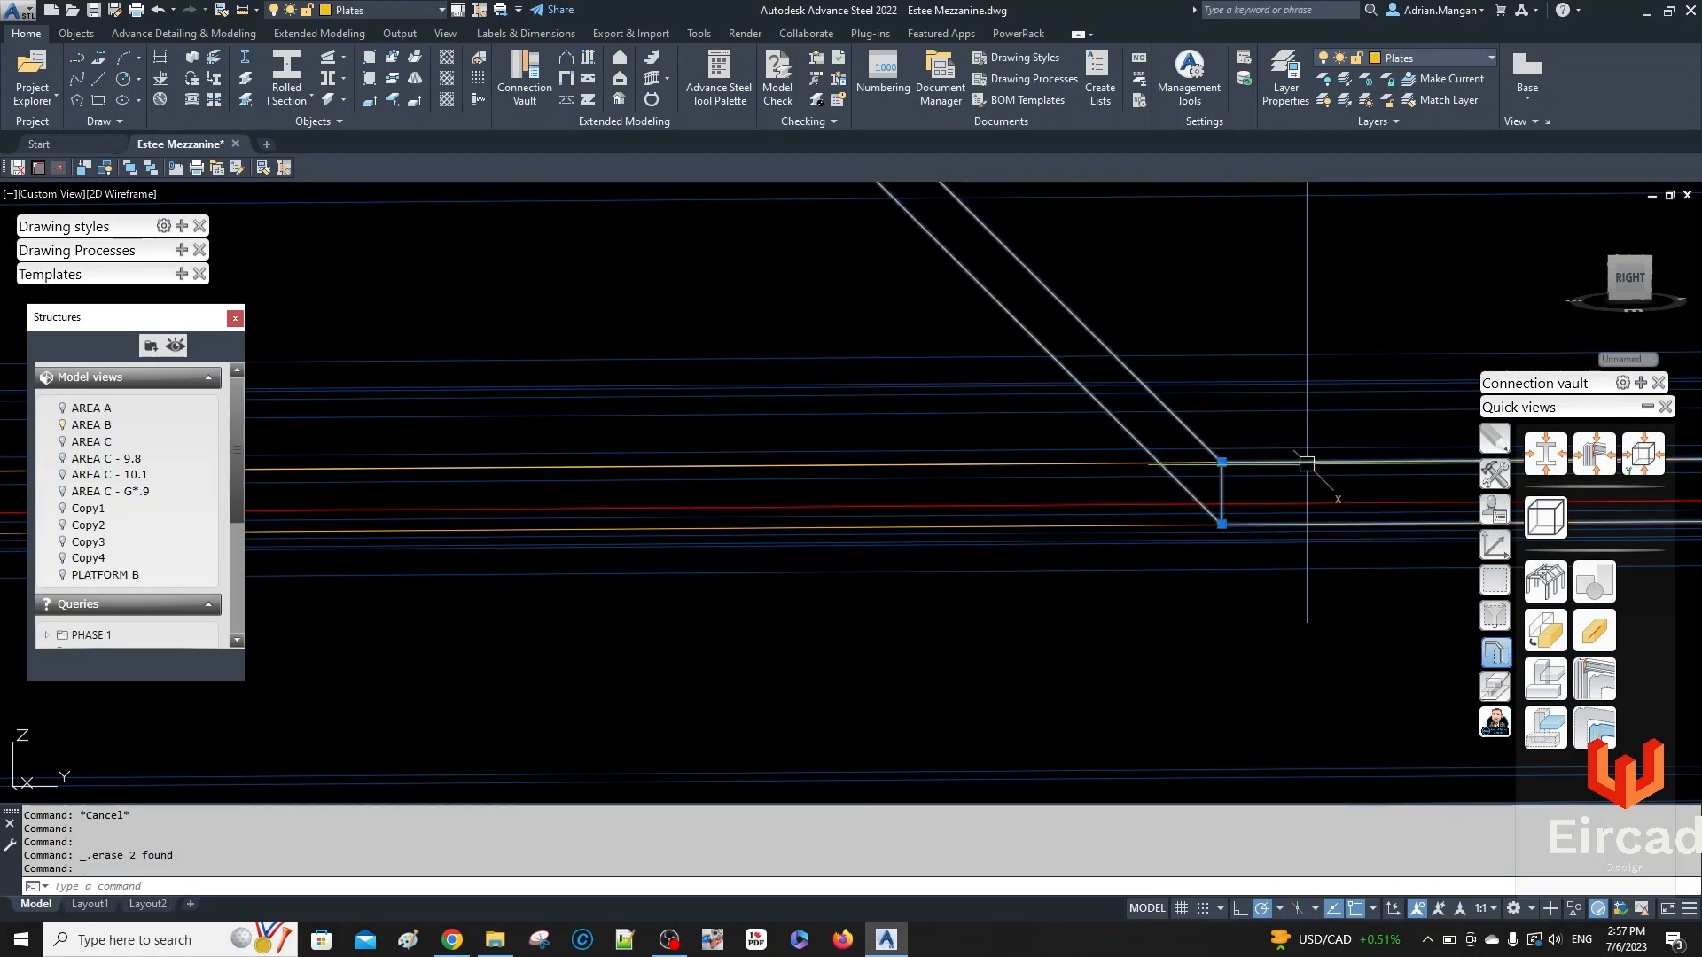
left_click(1079, 462)
scroll(1079, 460, "down", 4)
middle_click_drag(1101, 457, 1447, 457)
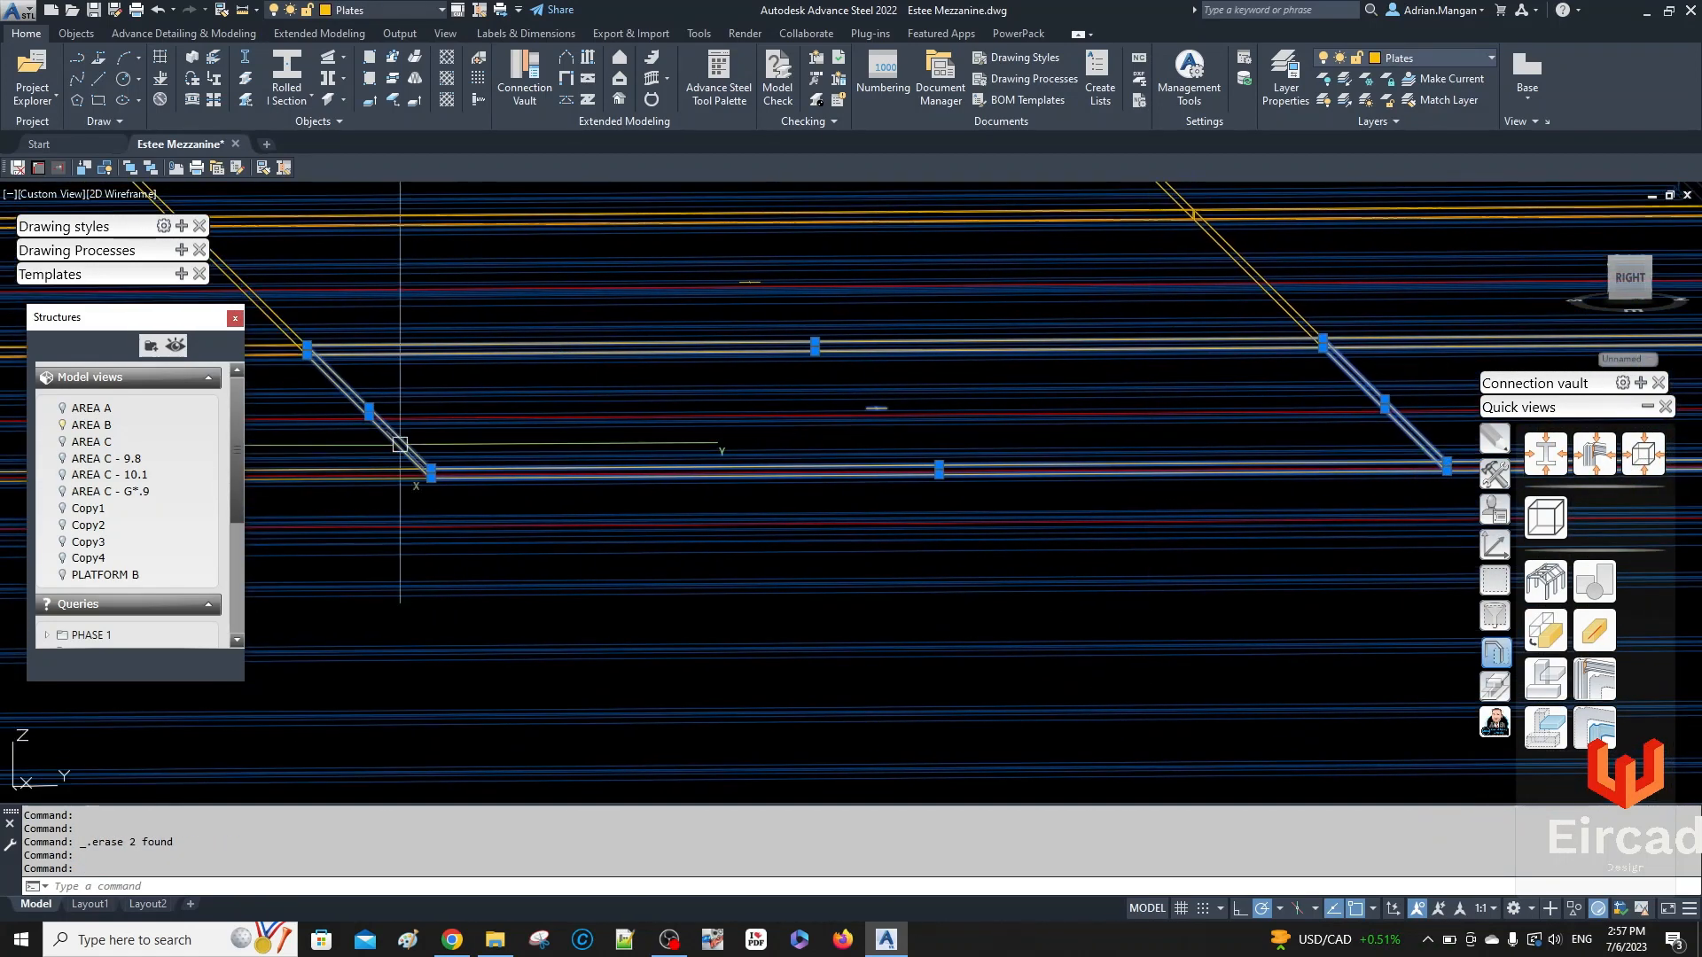
left_click(355, 470)
middle_click_drag(418, 441, 973, 428)
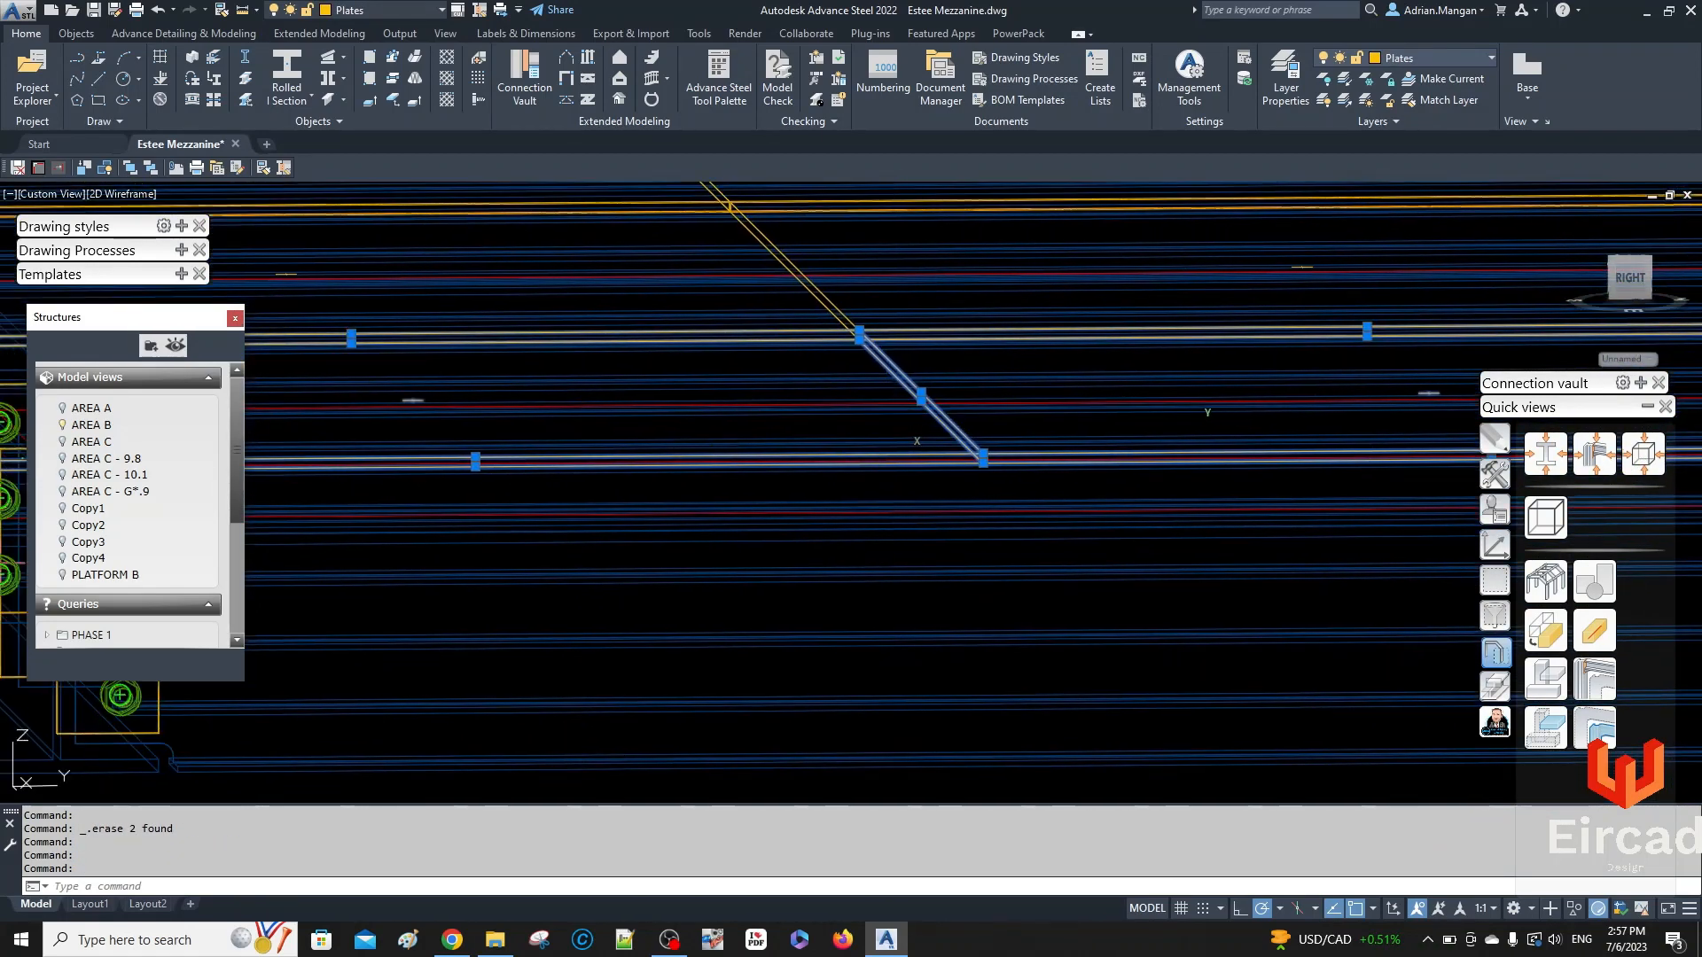
right_click(935, 354)
mouse_move(1096, 443)
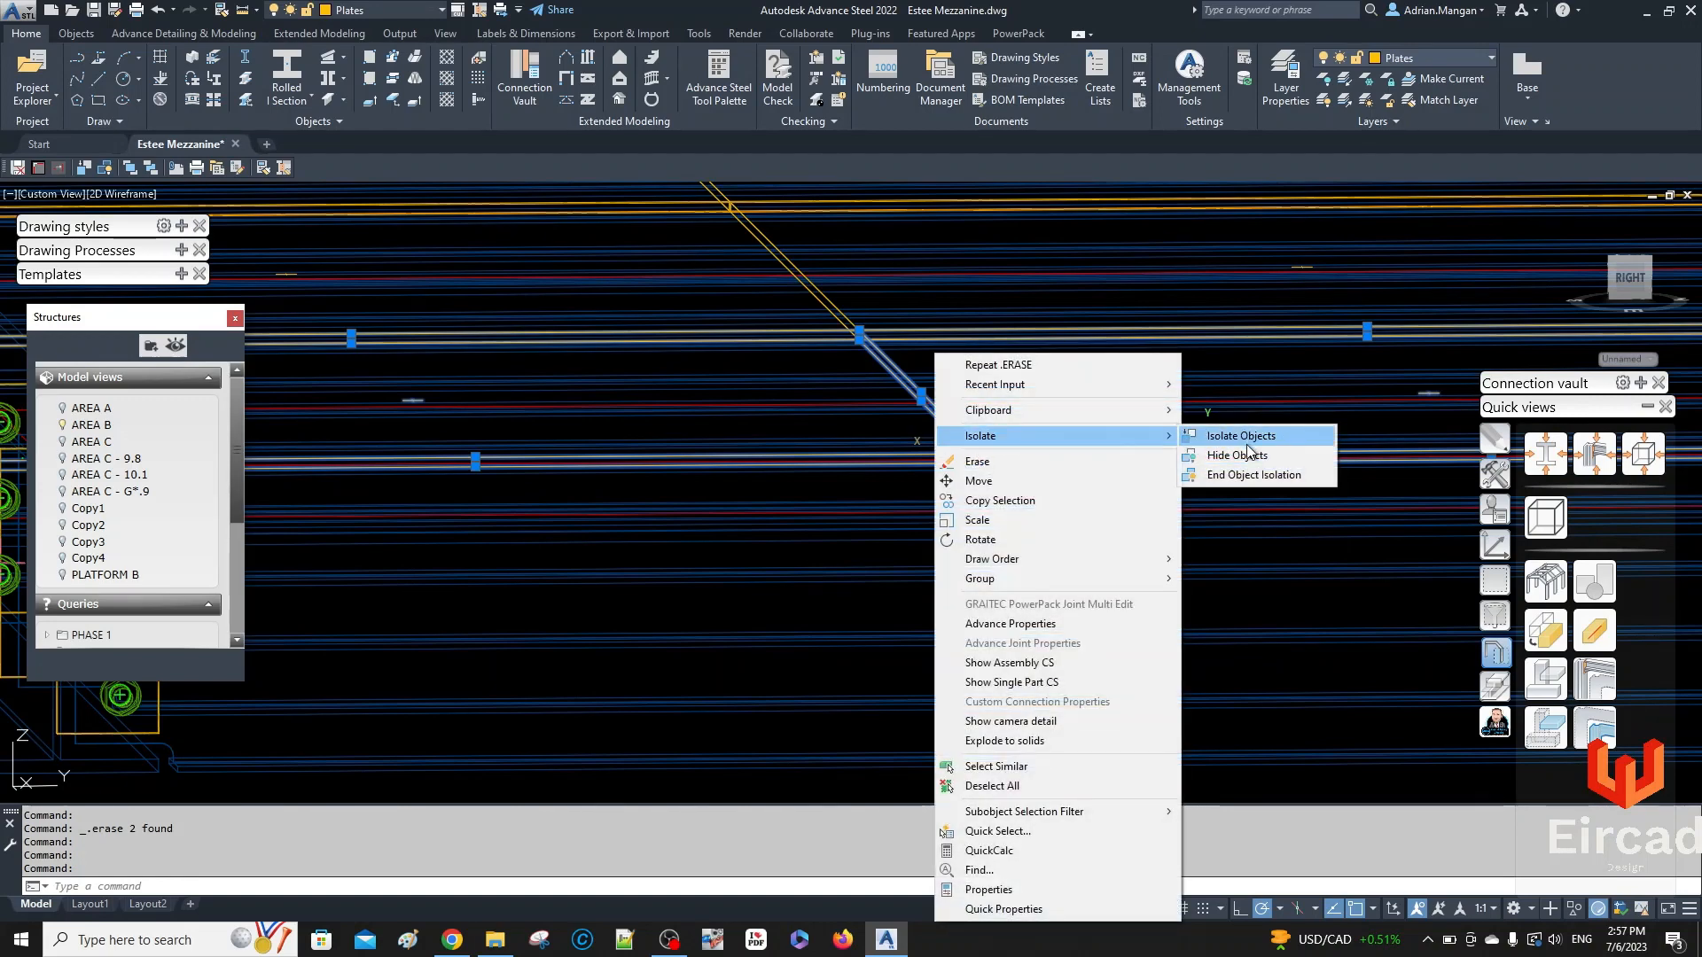
mouse_move(1028, 565)
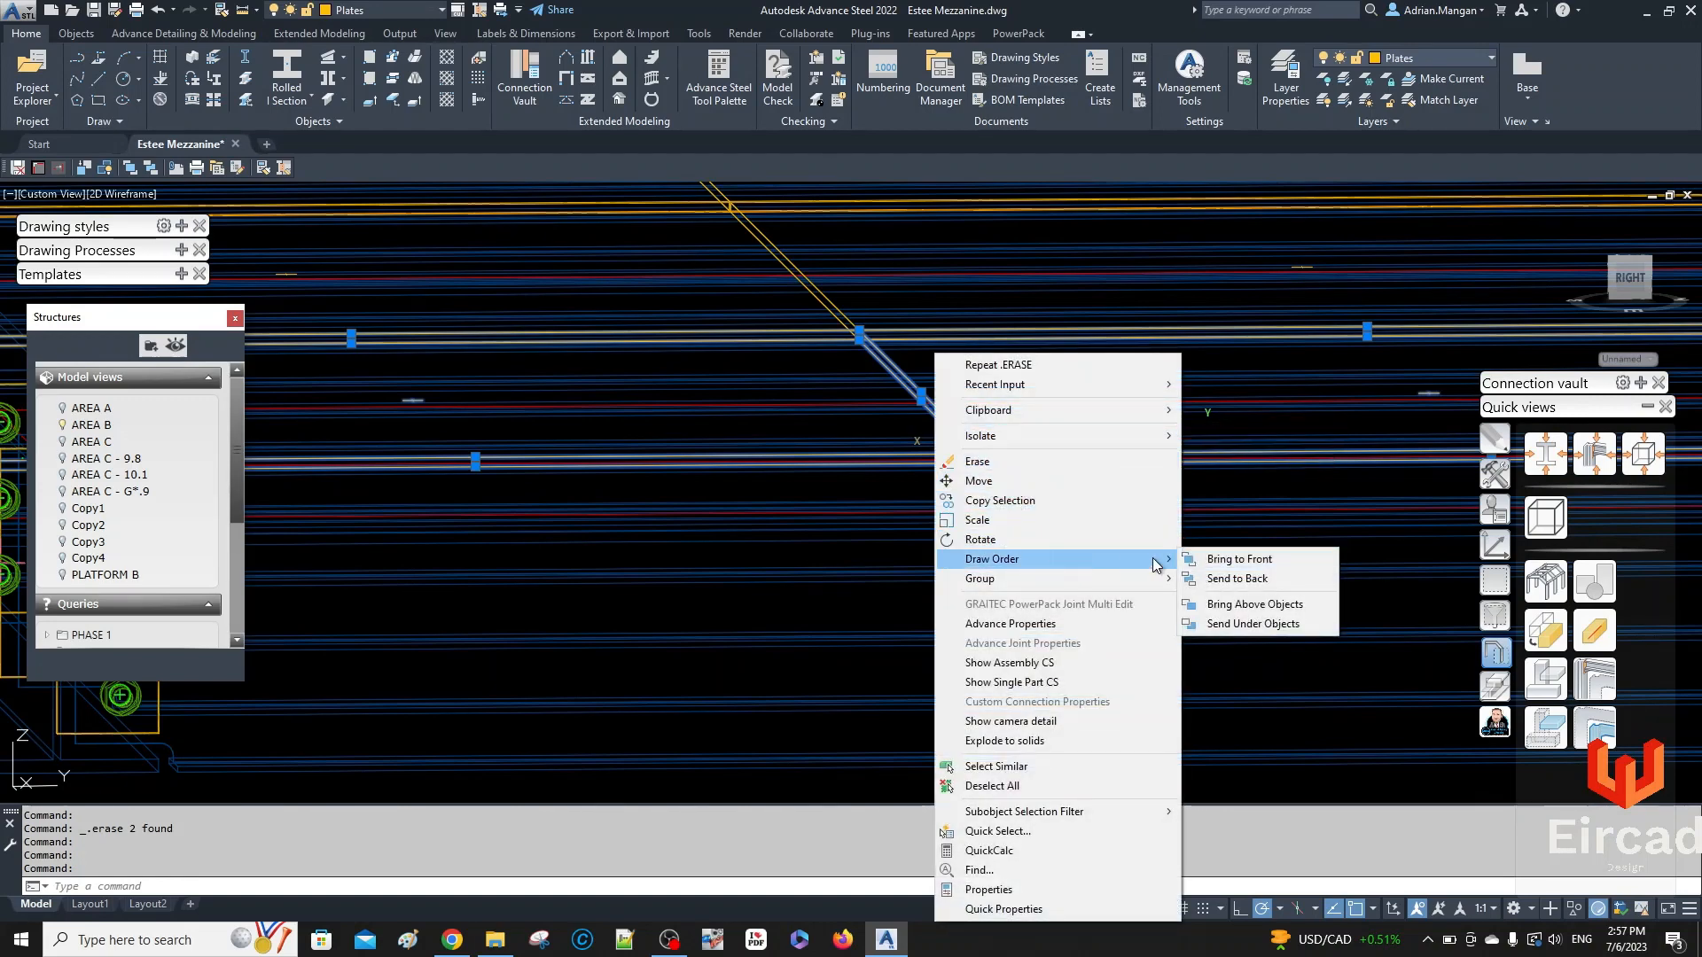
left_click(1219, 581)
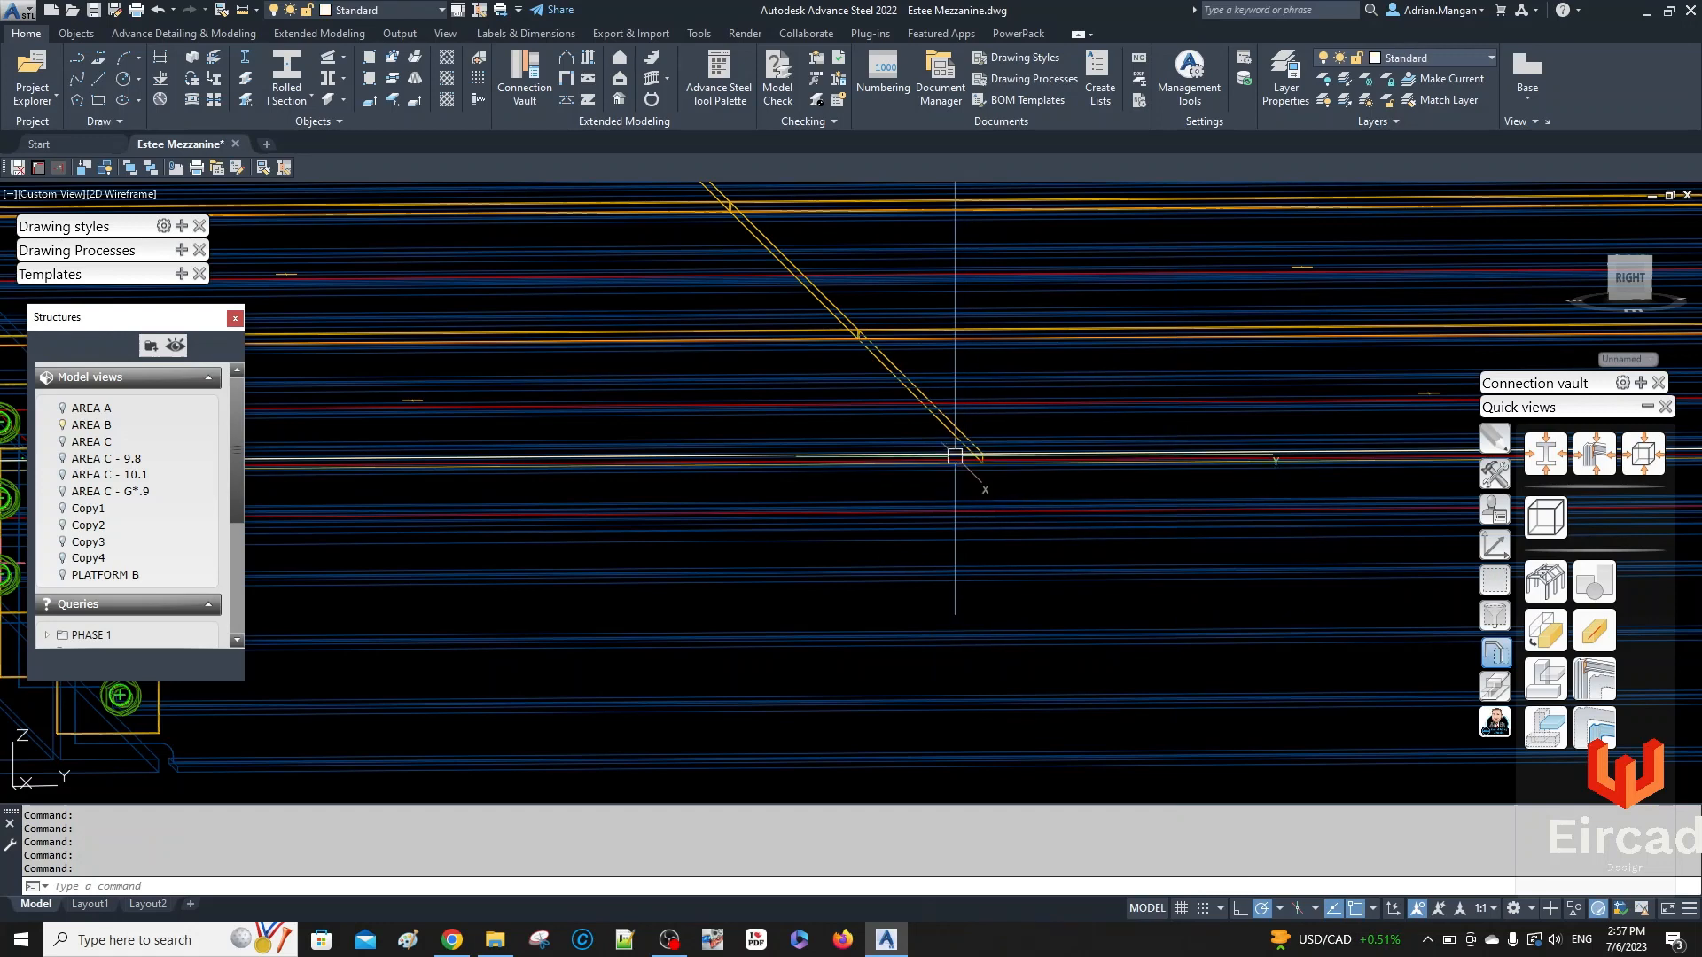
- Erase the stray line running along the front edge of the floor plates
scroll(951, 450, "up", 3)
left_click(953, 452)
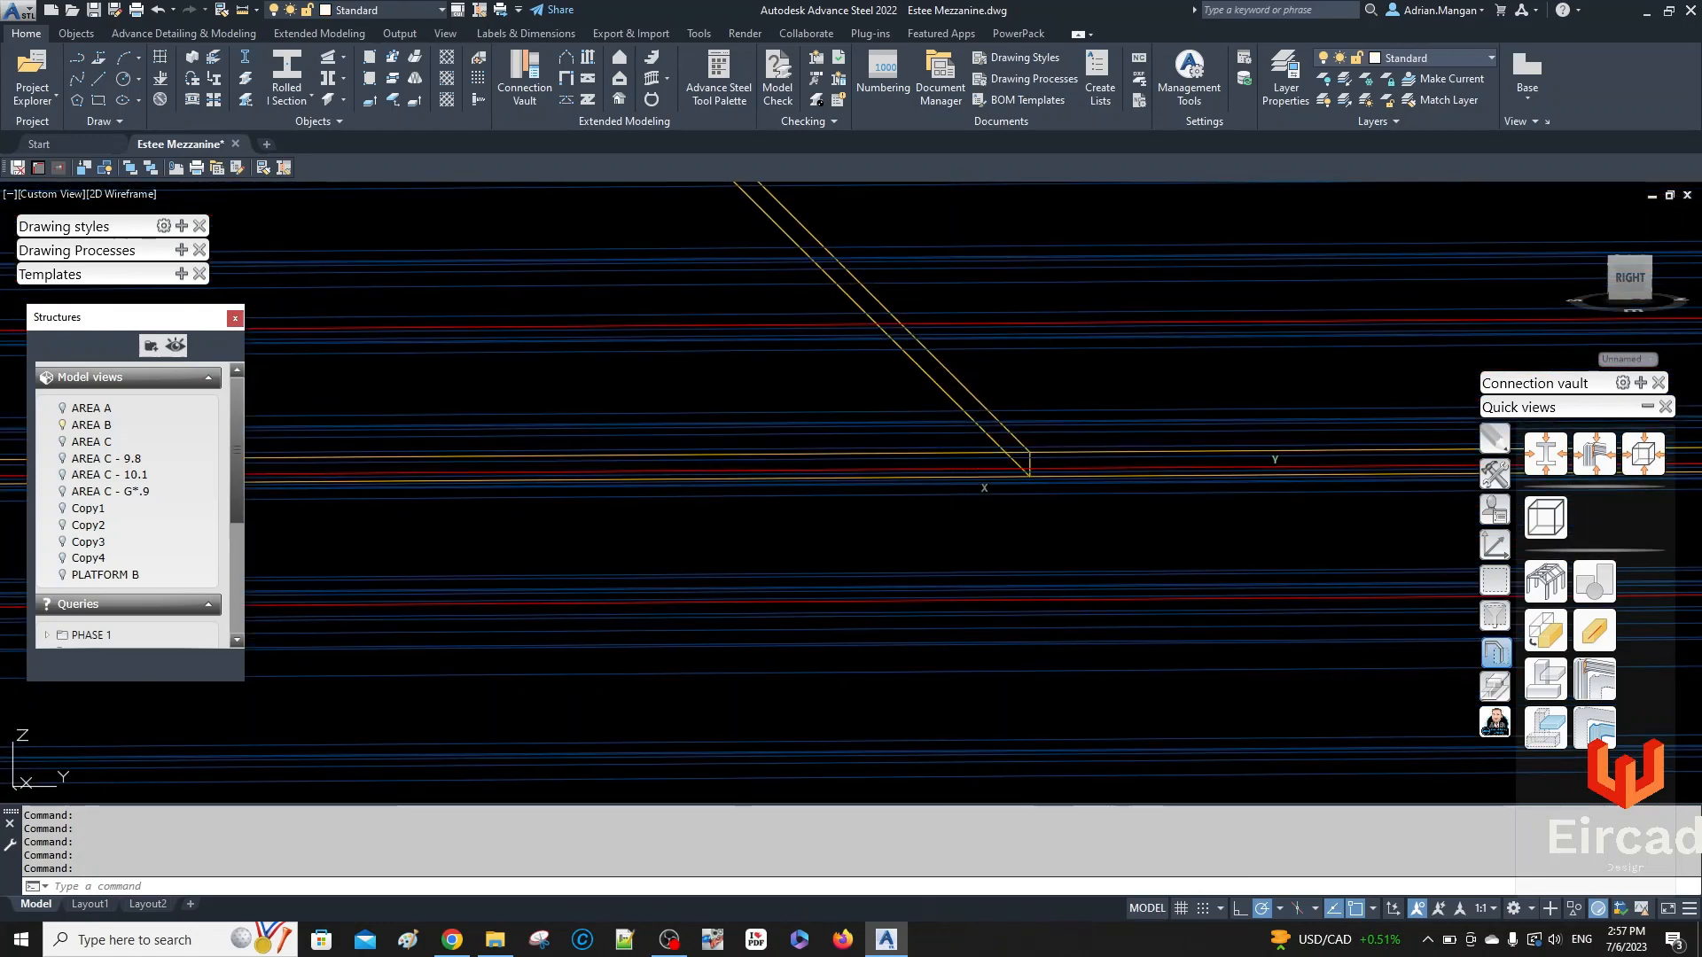
key("Delete")
scroll(952, 452, "down", 4)
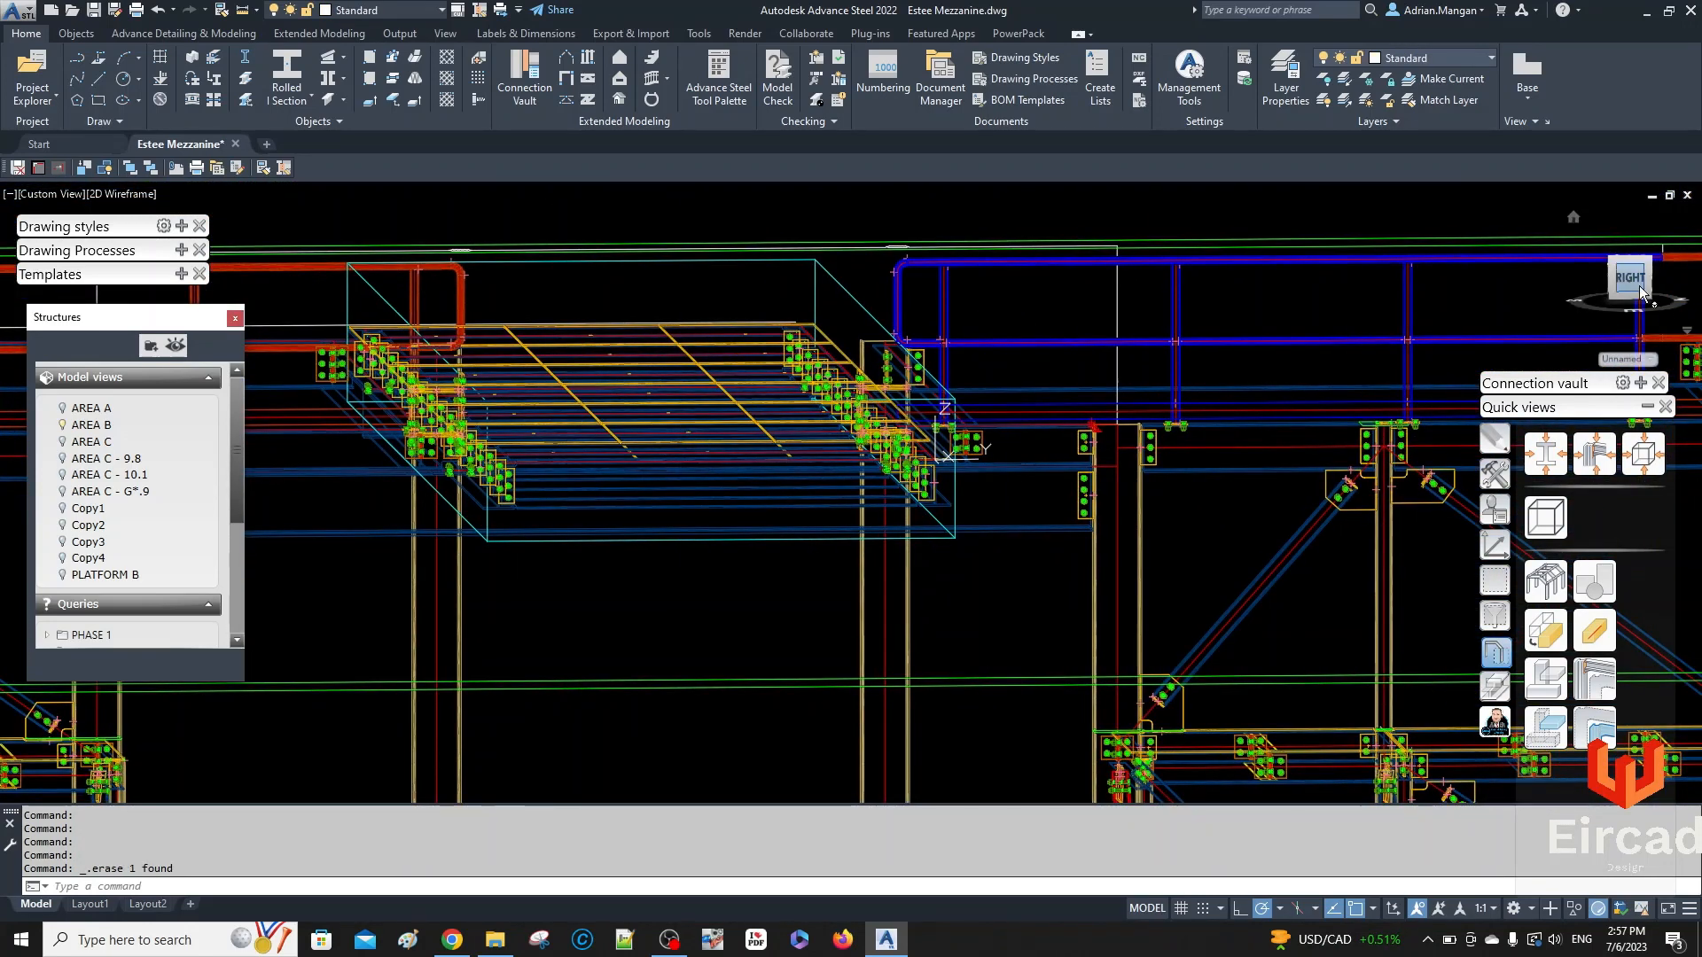
- Select the mezzanine platform's floor plates edge-on in the right-side view using a crossing selection
left_click(1628, 278)
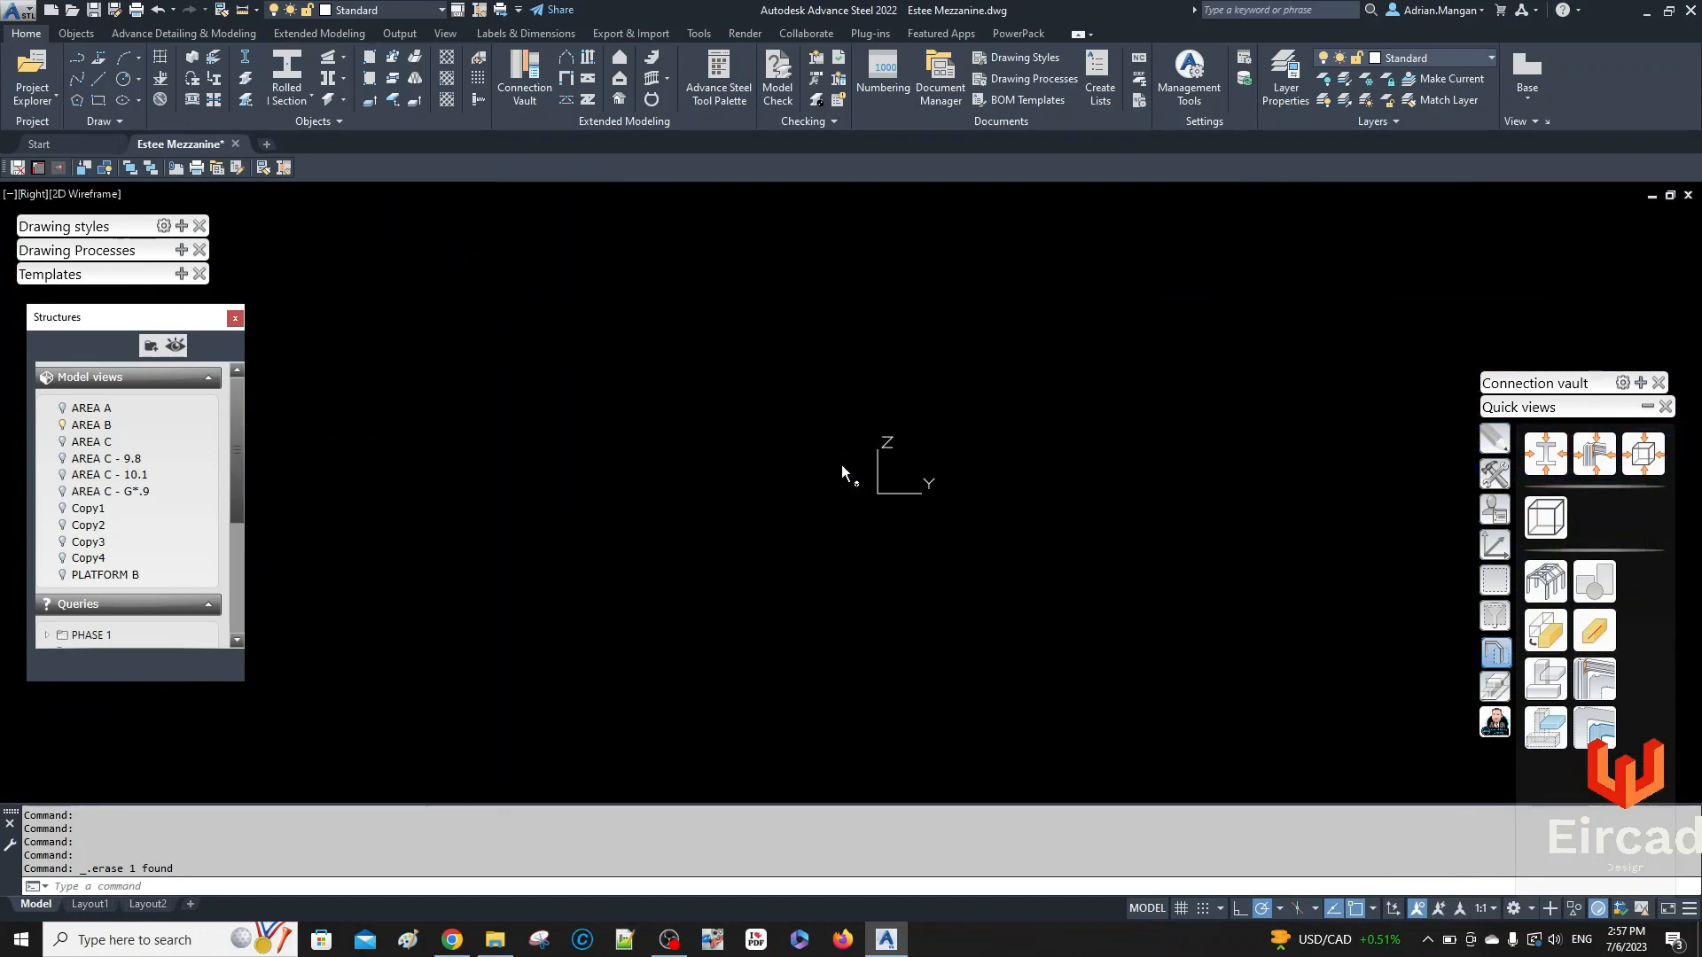
scroll(991, 447, "up", 8)
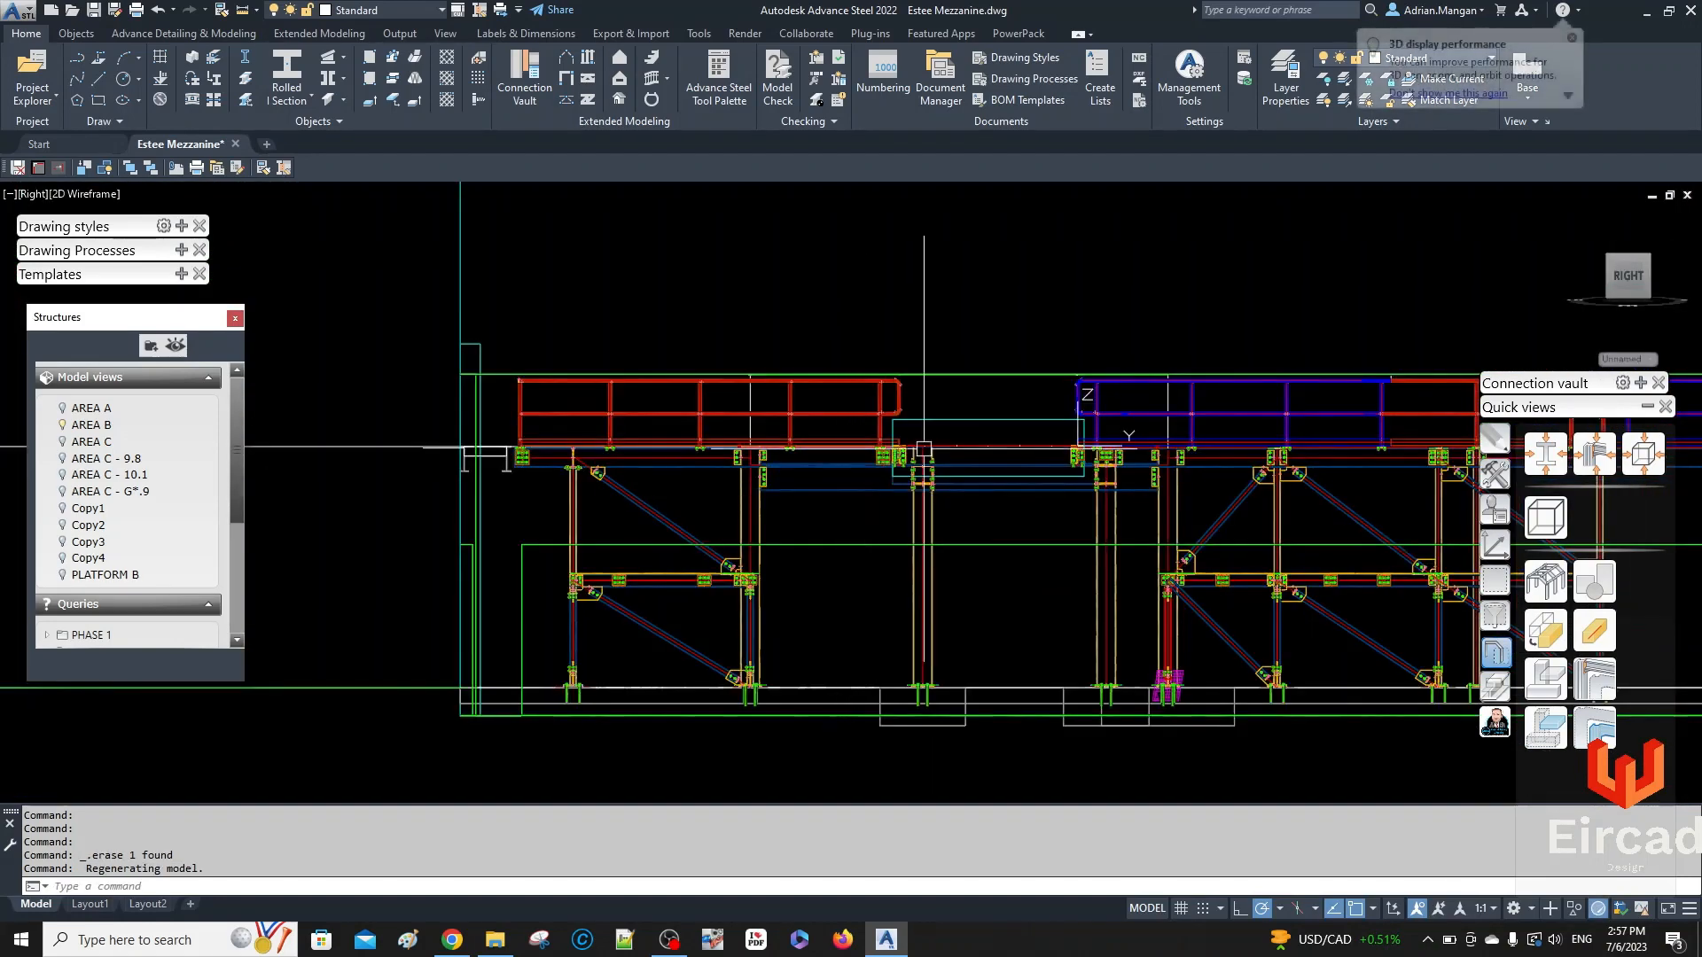
scroll(992, 447, "up", 3)
scroll(1189, 475, "up", 2)
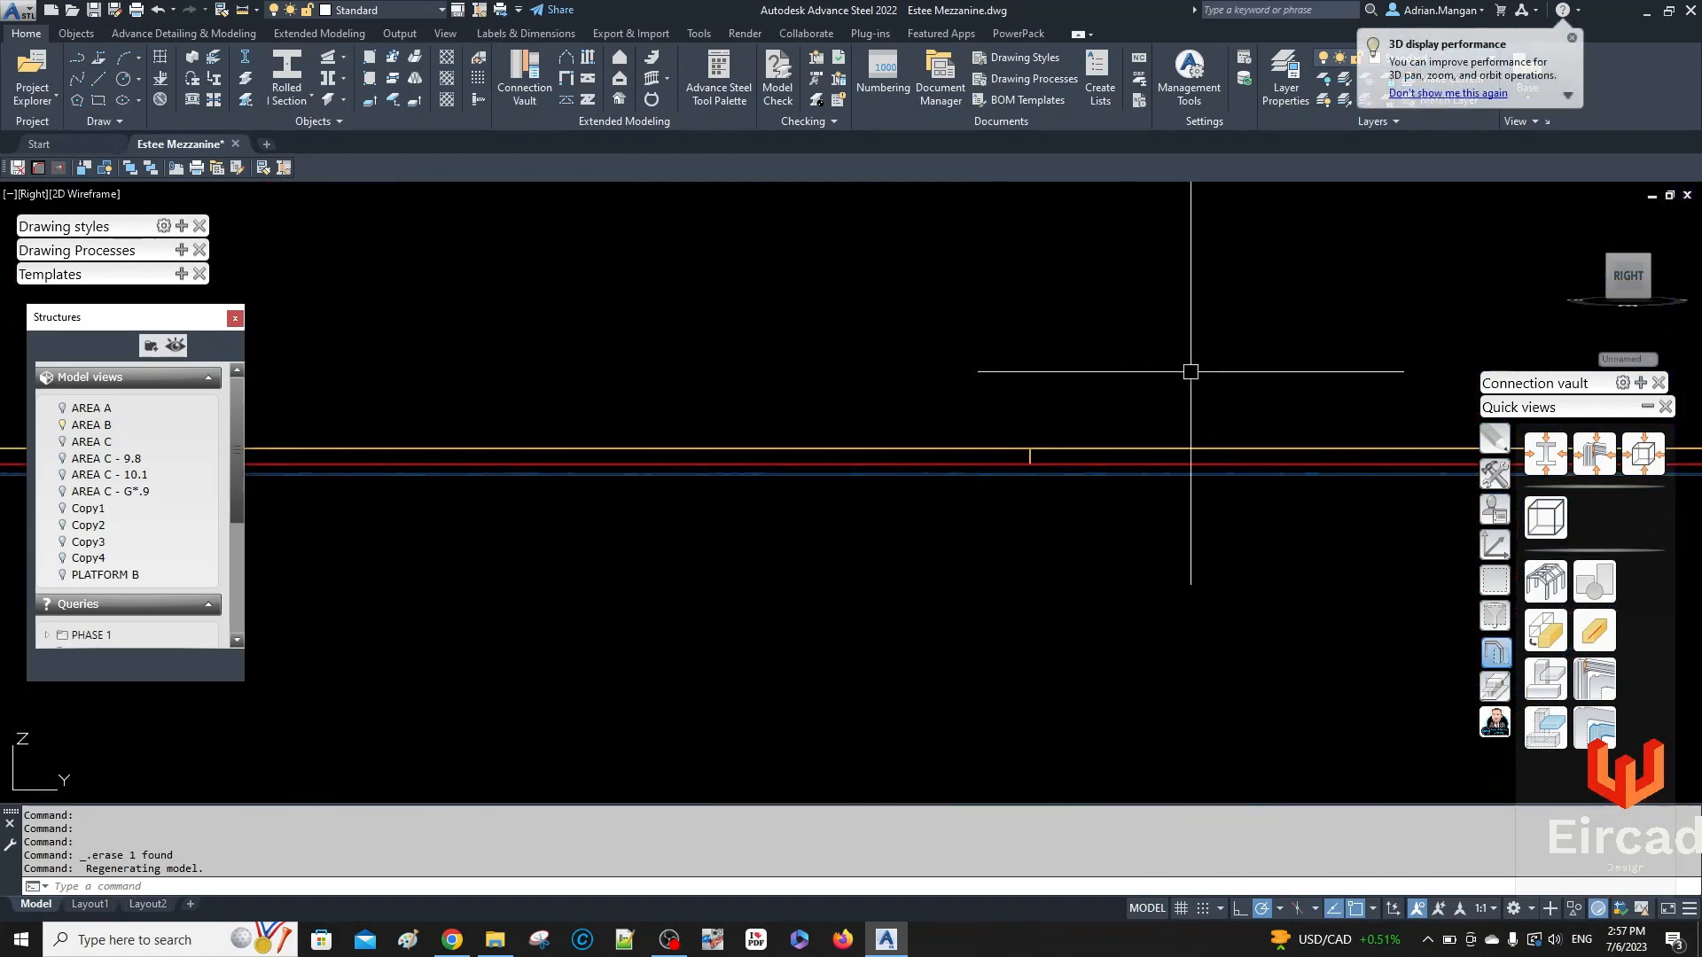
scroll(964, 422, "down", 3)
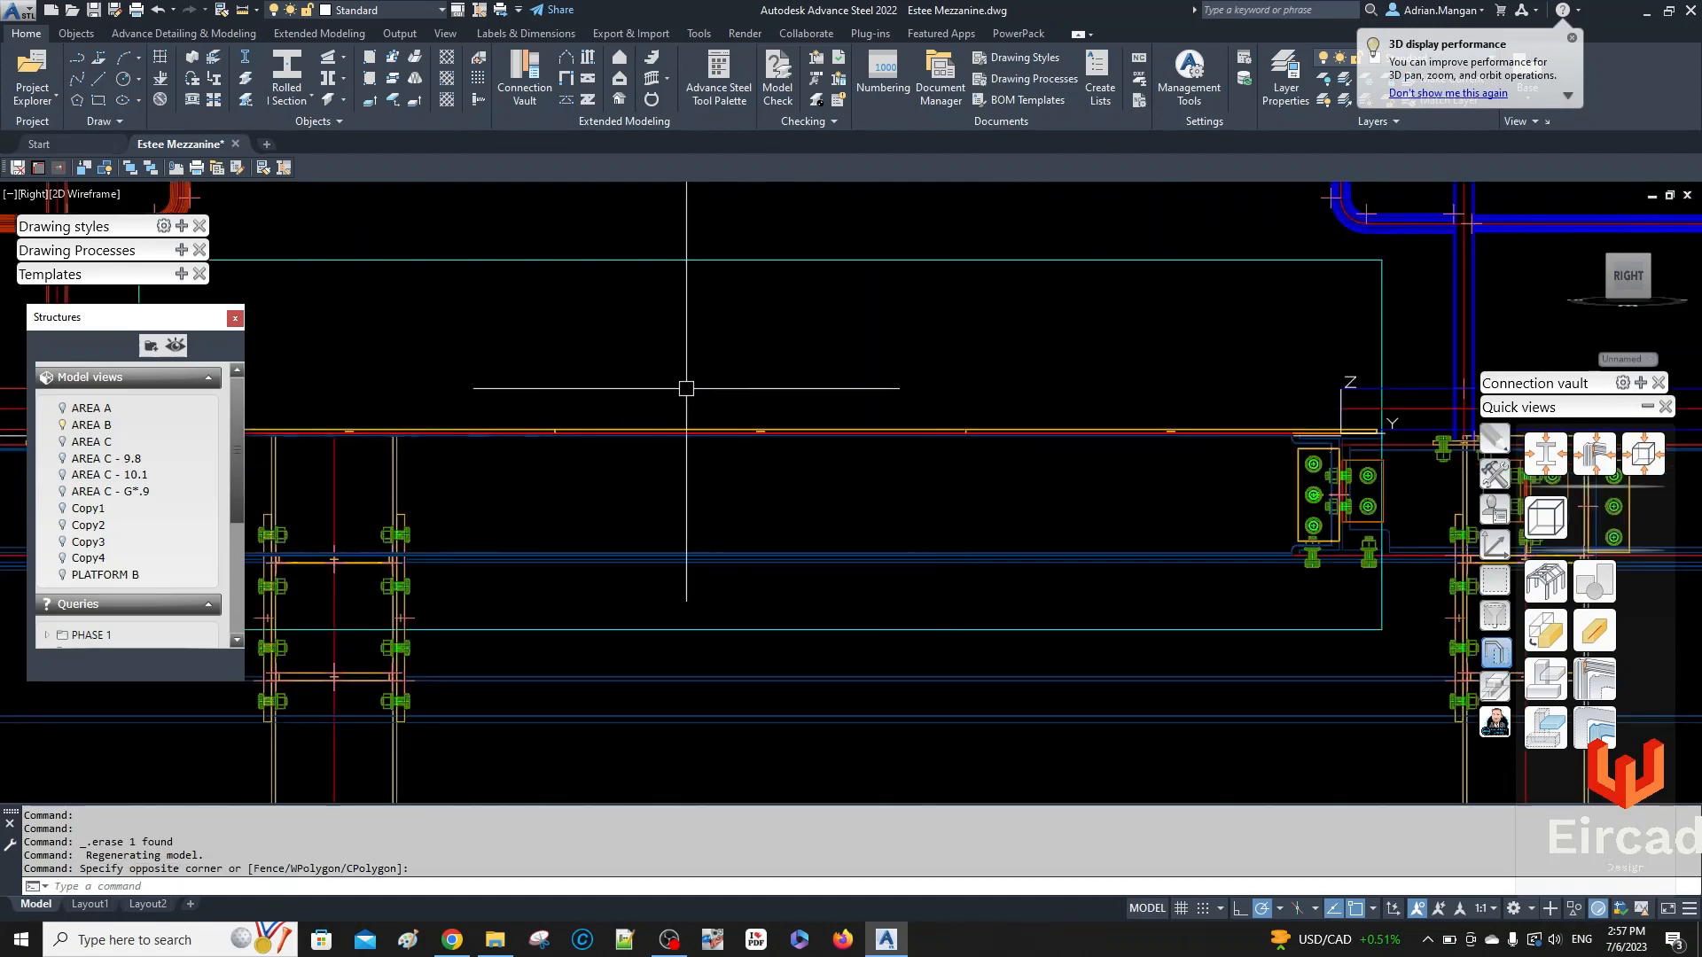
left_click(1013, 390)
scroll(531, 417, "up", 3)
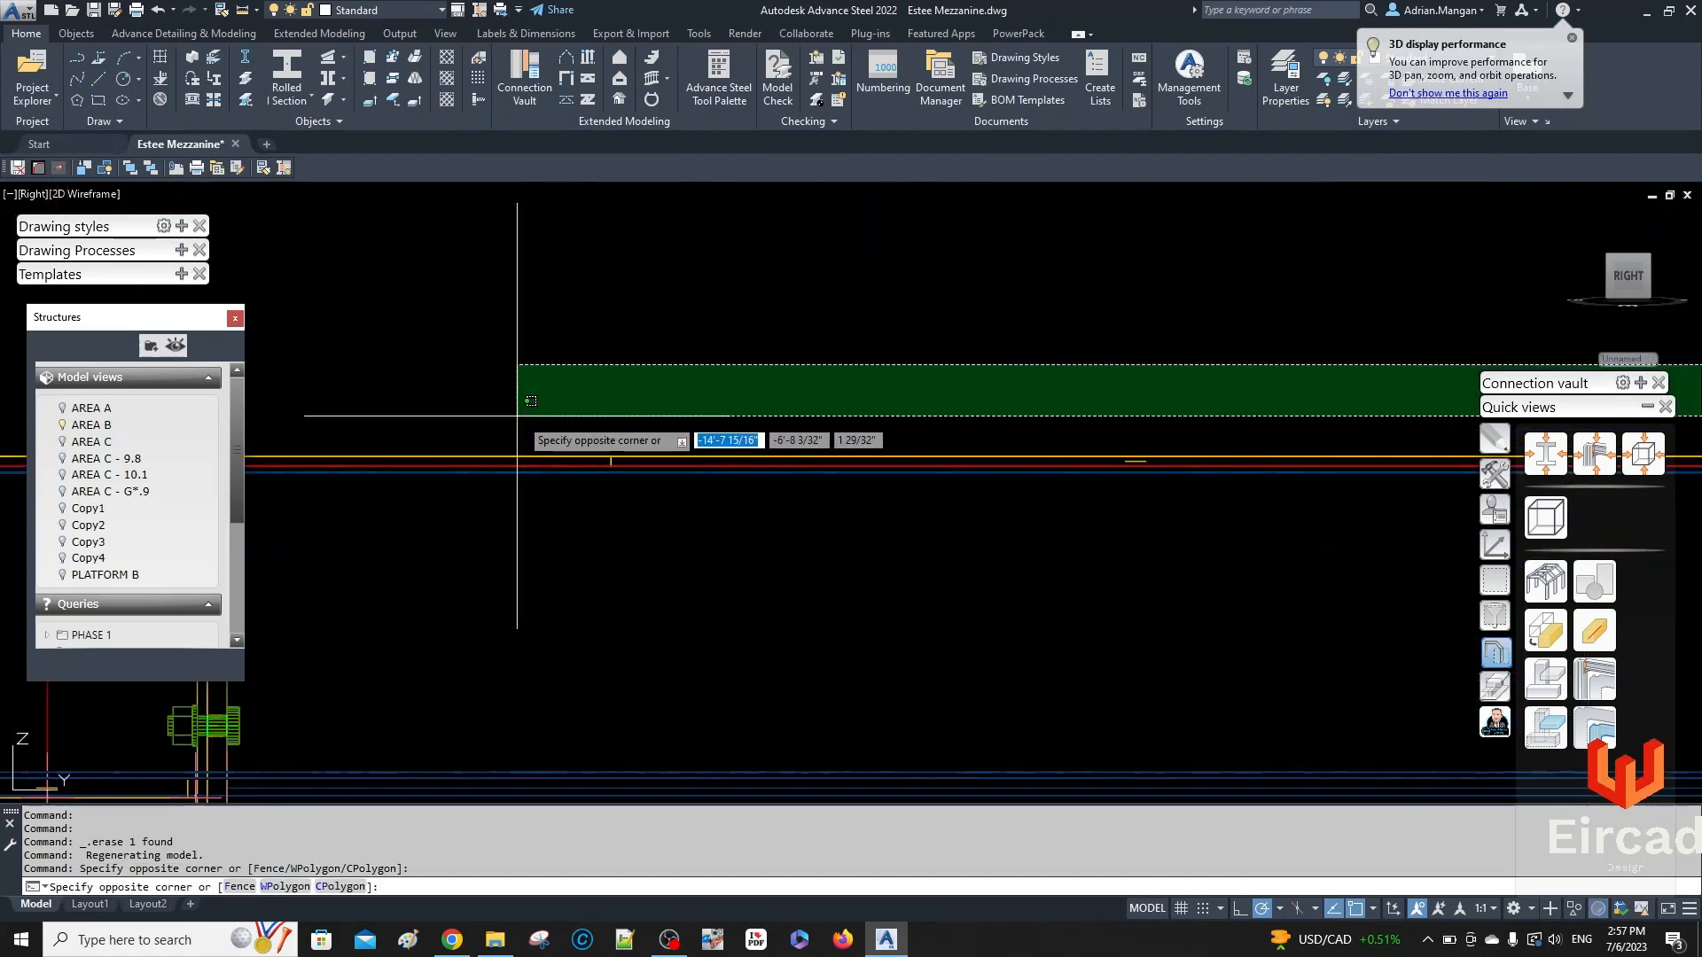
left_click(558, 454)
- Check the model role and part prefixes in the naming properties of the selected floor plates
right_click(656, 330)
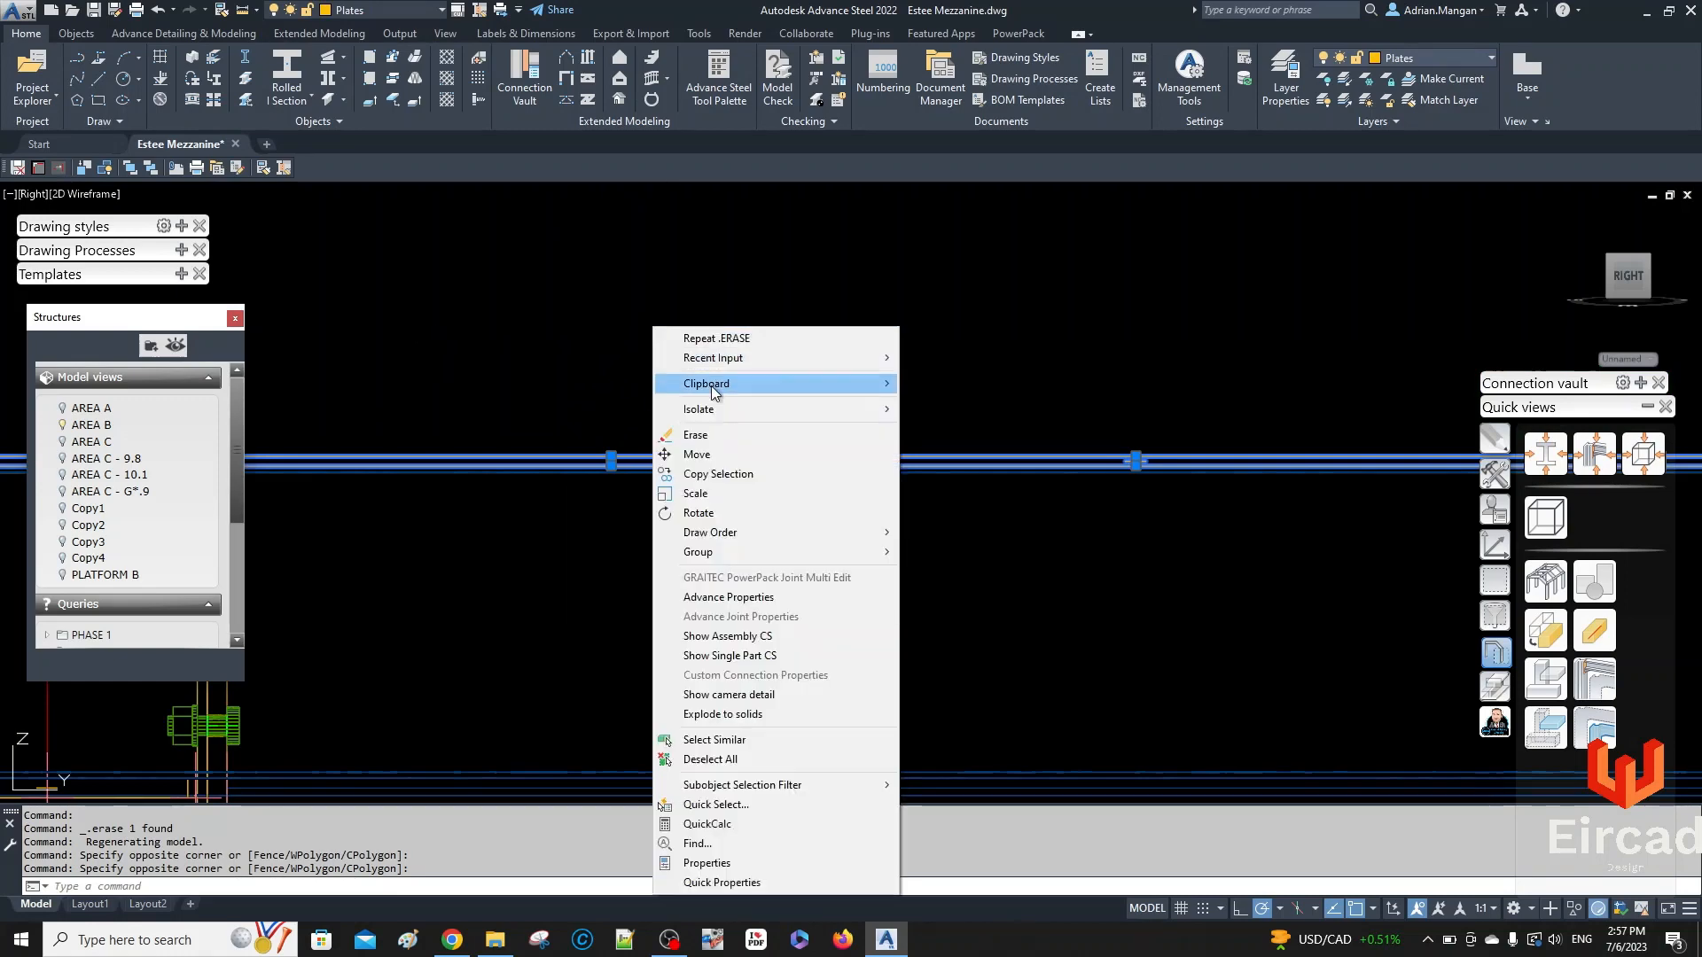
left_click(729, 596)
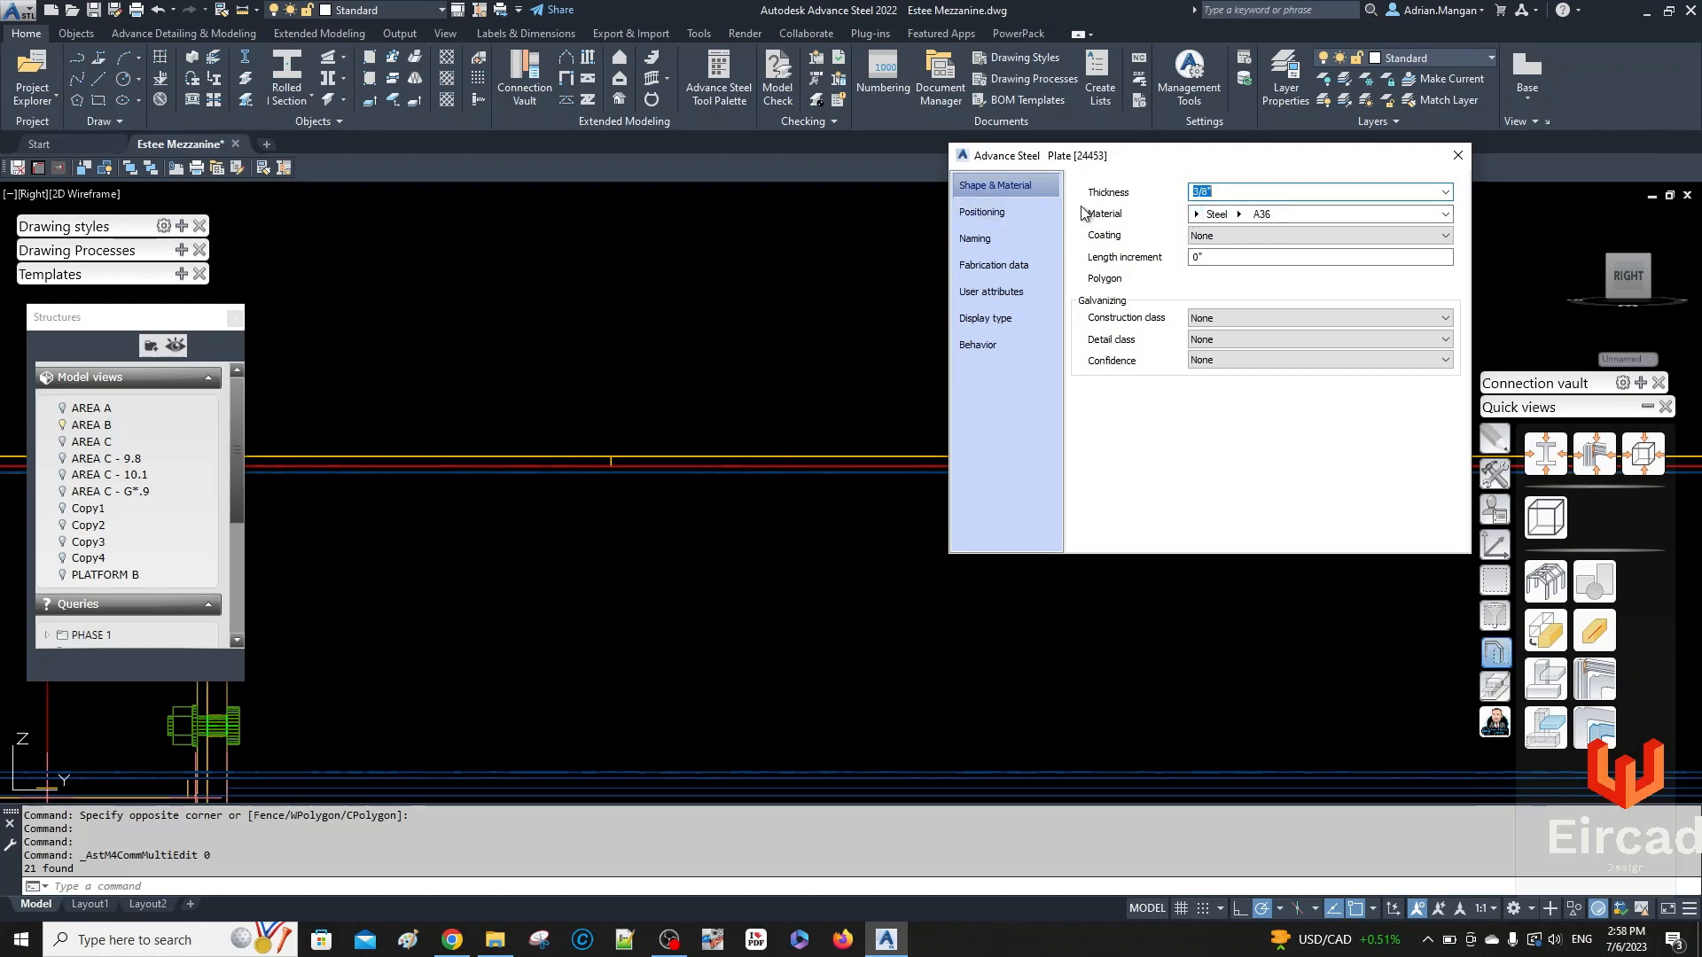
left_click(998, 243)
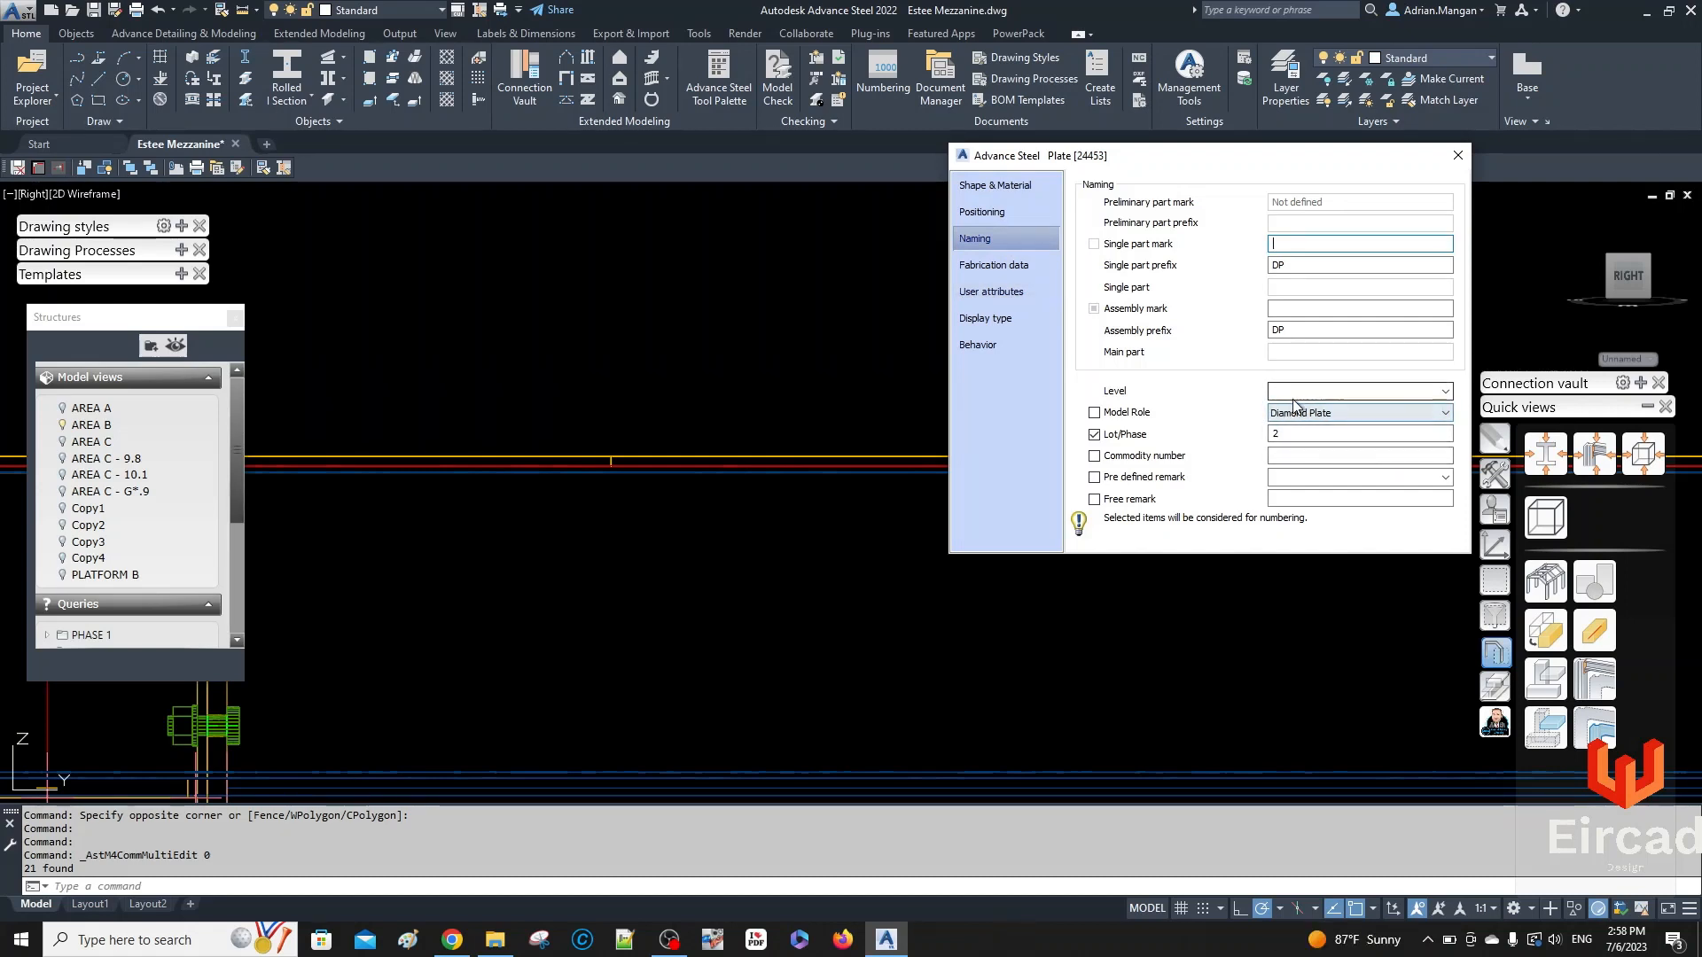
left_click(1458, 156)
- Open the prefix configuration and display the Cover Plate entry under the user default Plates category
scroll(1031, 326, "down", 3)
middle_click_drag(962, 319, 965, 404, "shift")
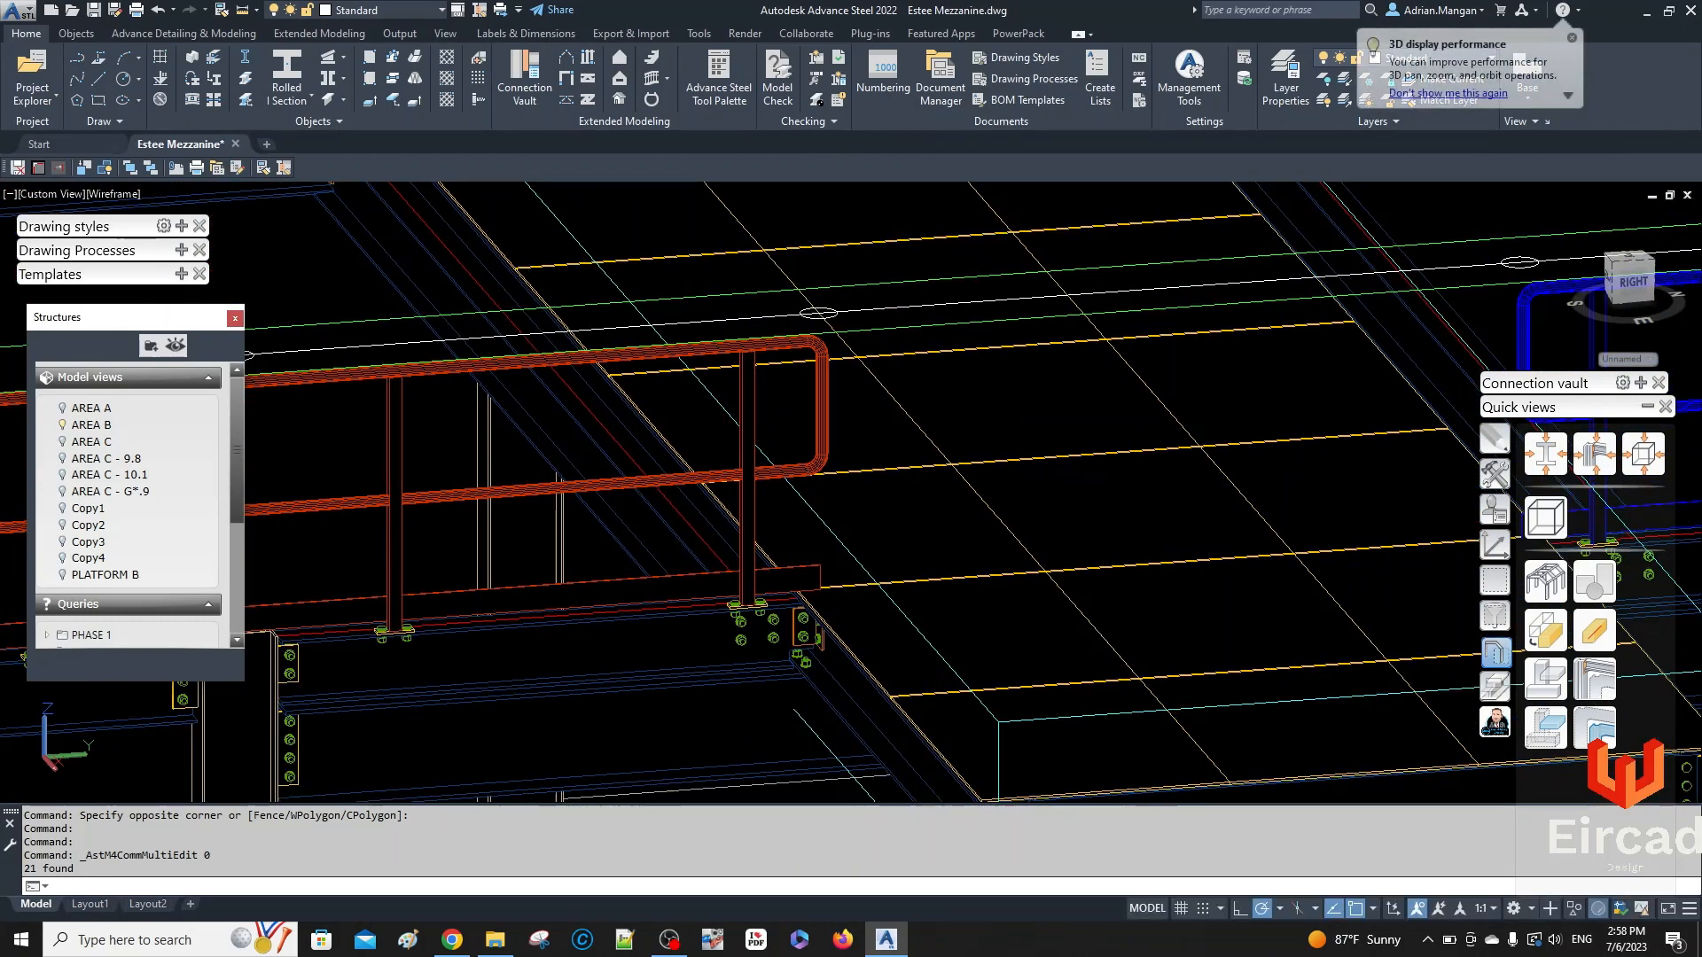
left_click(399, 33)
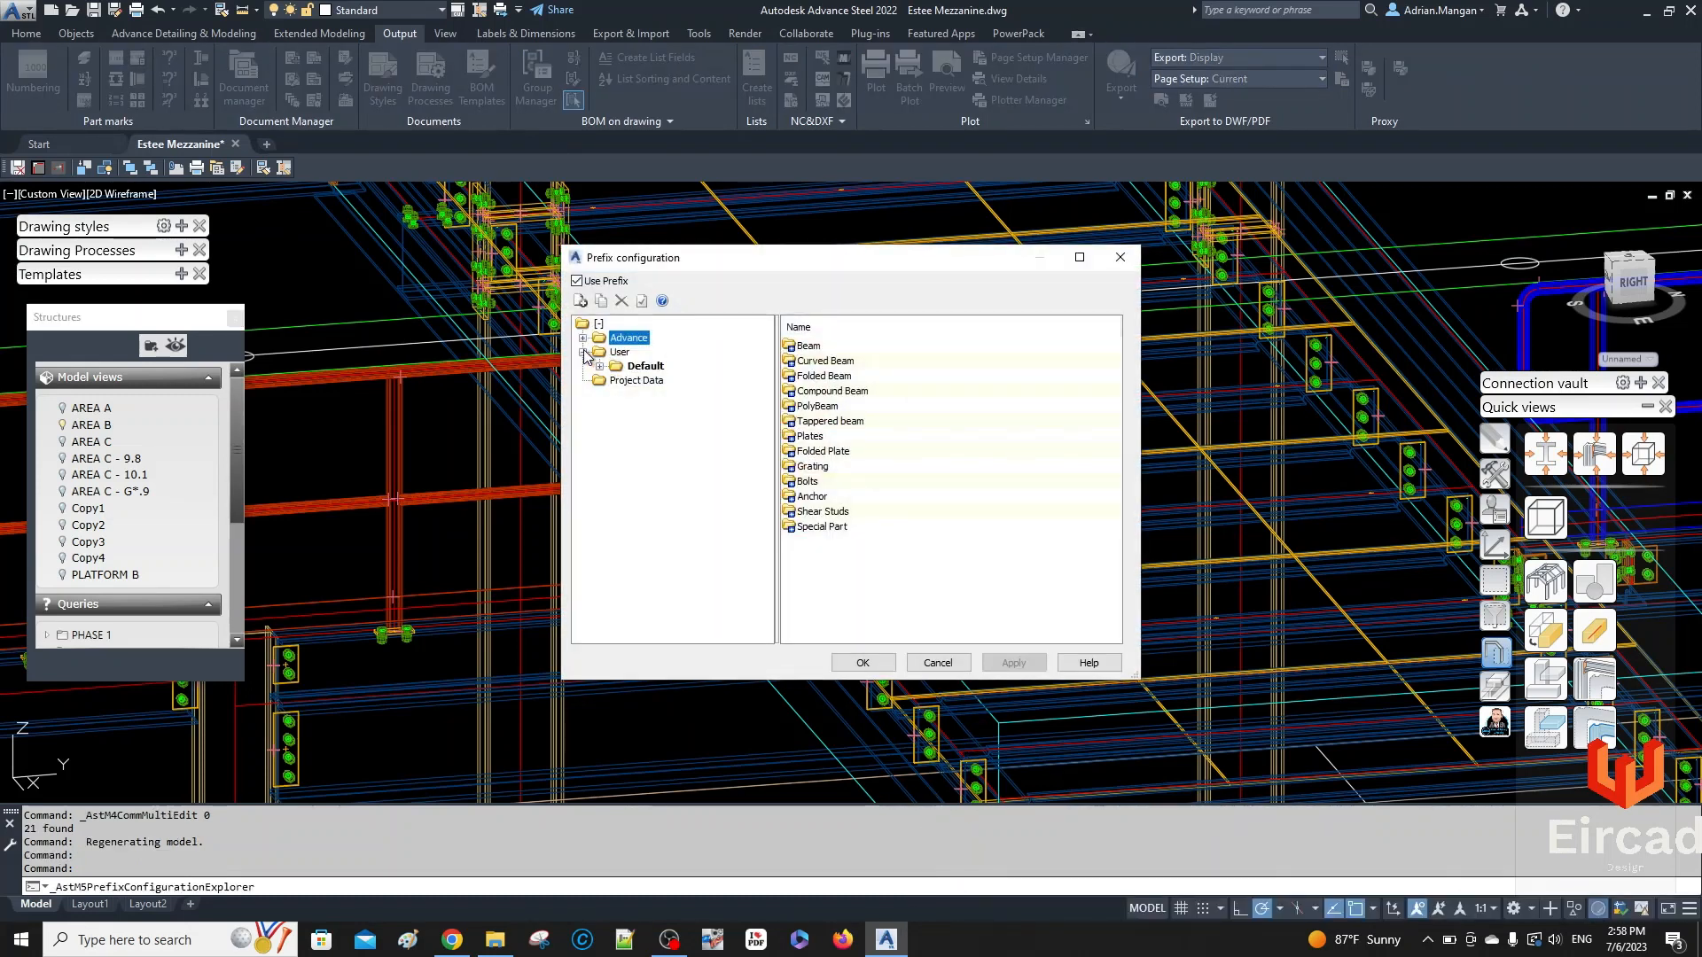
left_click(600, 366)
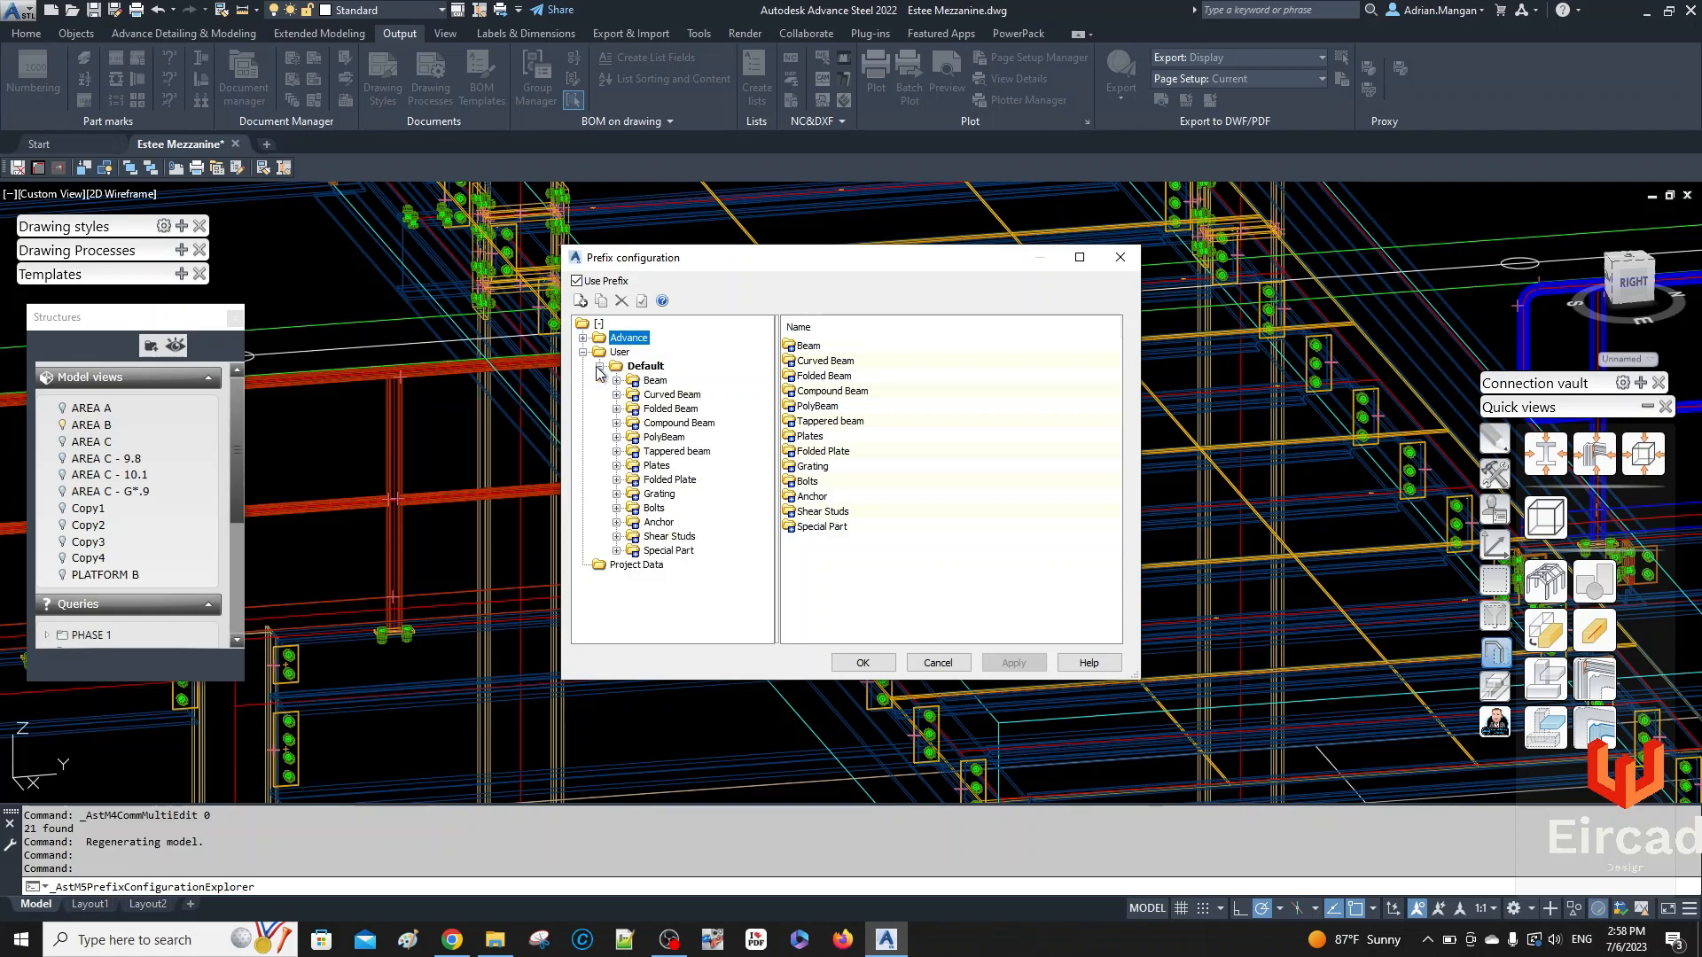
left_click(656, 467)
left_click(617, 466)
left_click(635, 479)
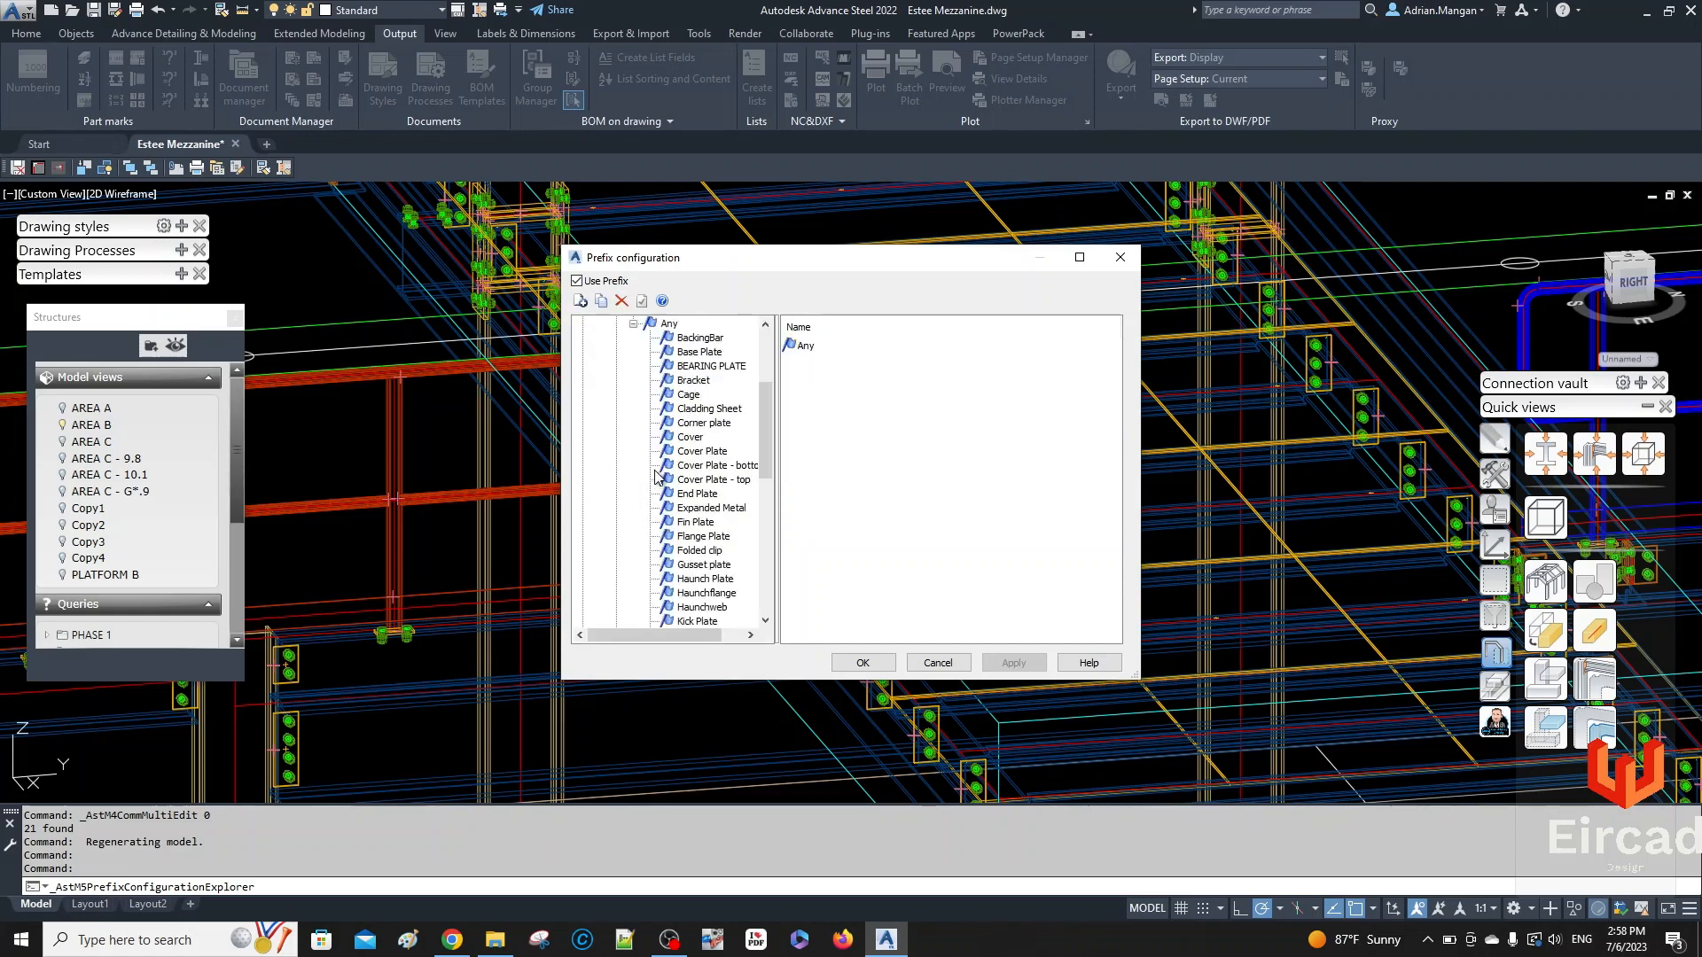
left_click(703, 452)
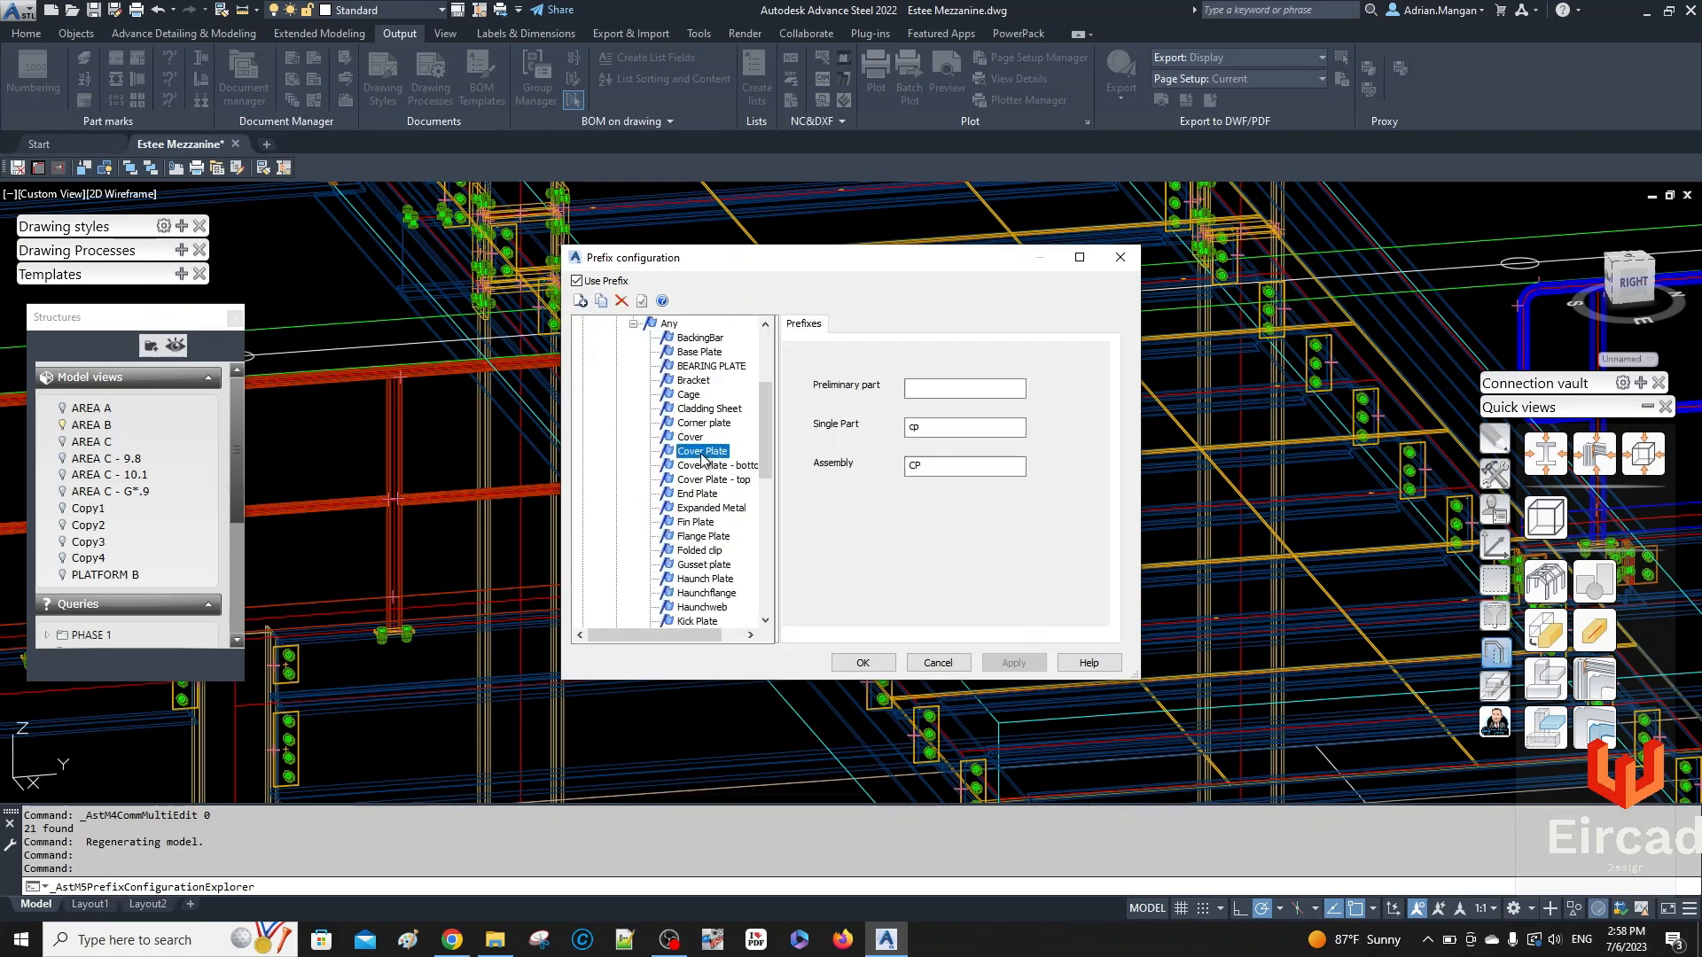
- Add a prefix entry for Plates with the Diamond Plate model role, using single part prefix dp and assembly prefix DP
left_click(580, 302)
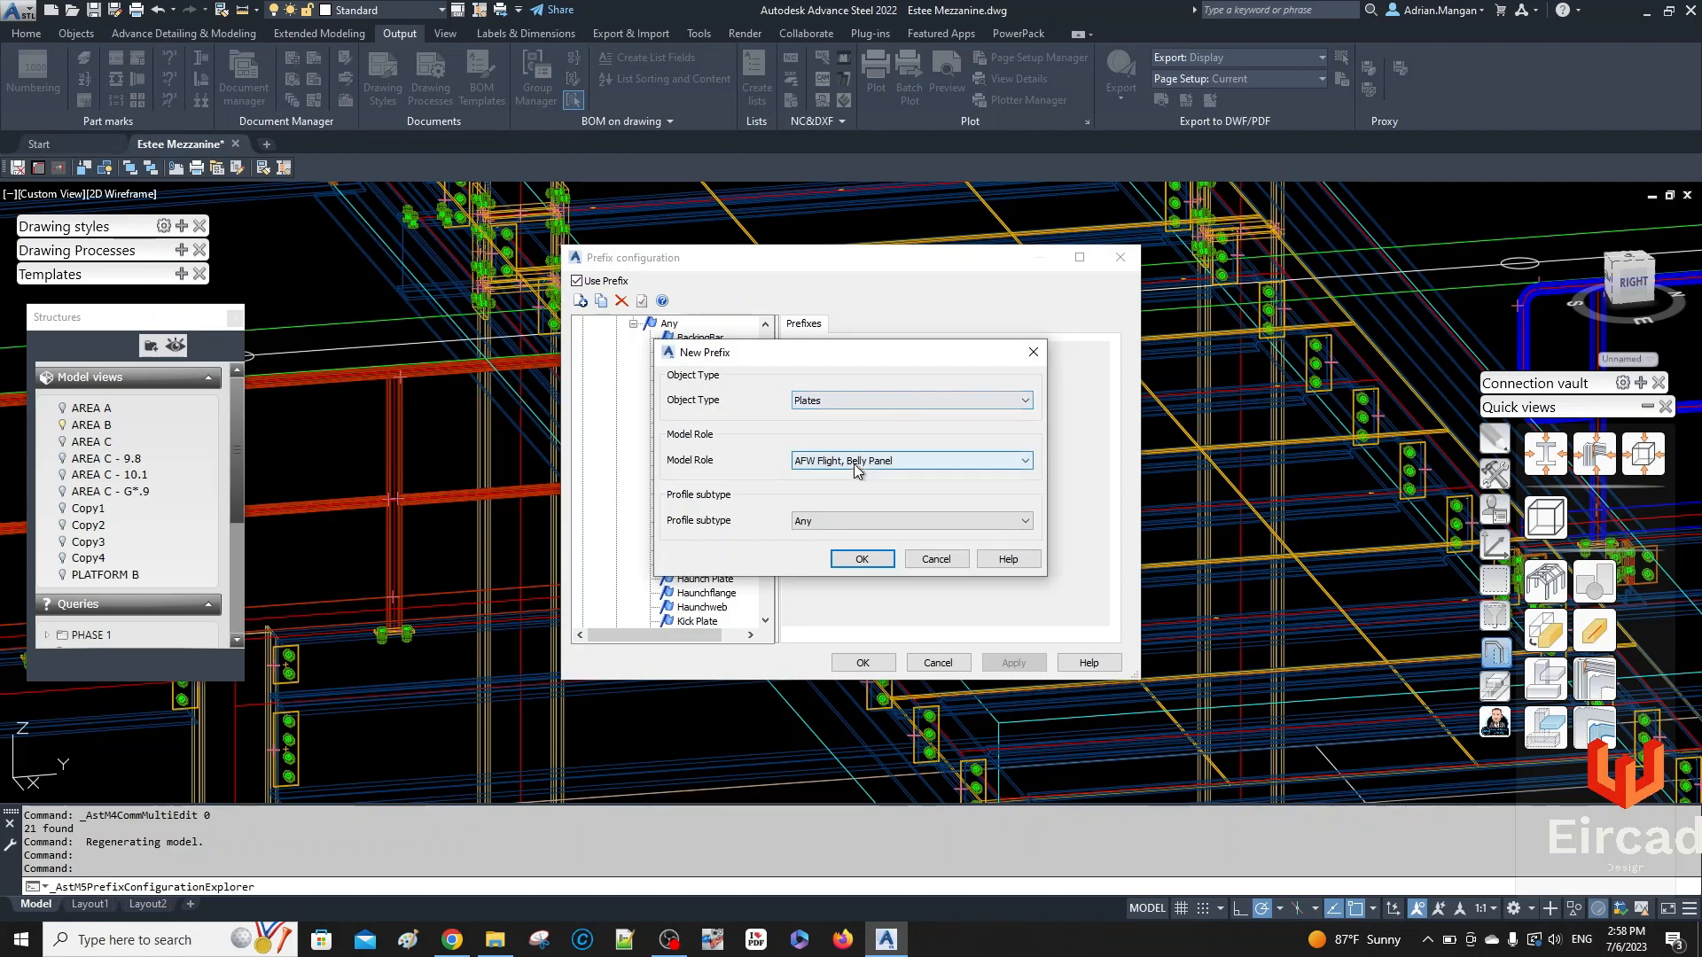
left_click(856, 403)
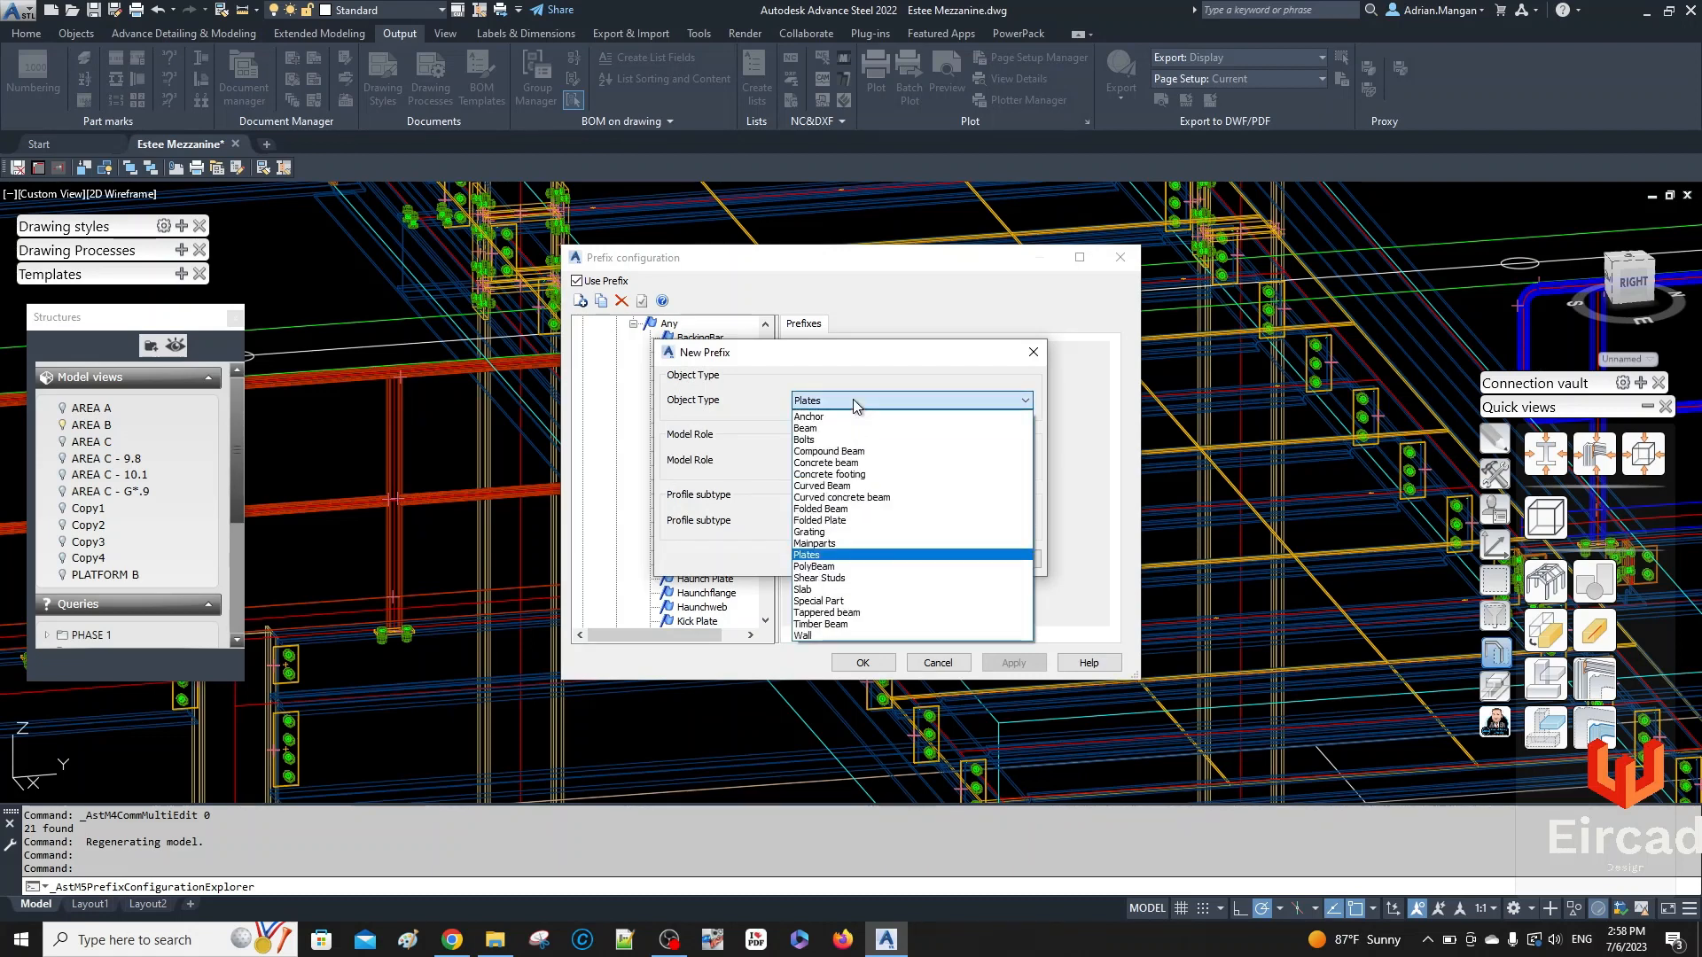
left_click(855, 404)
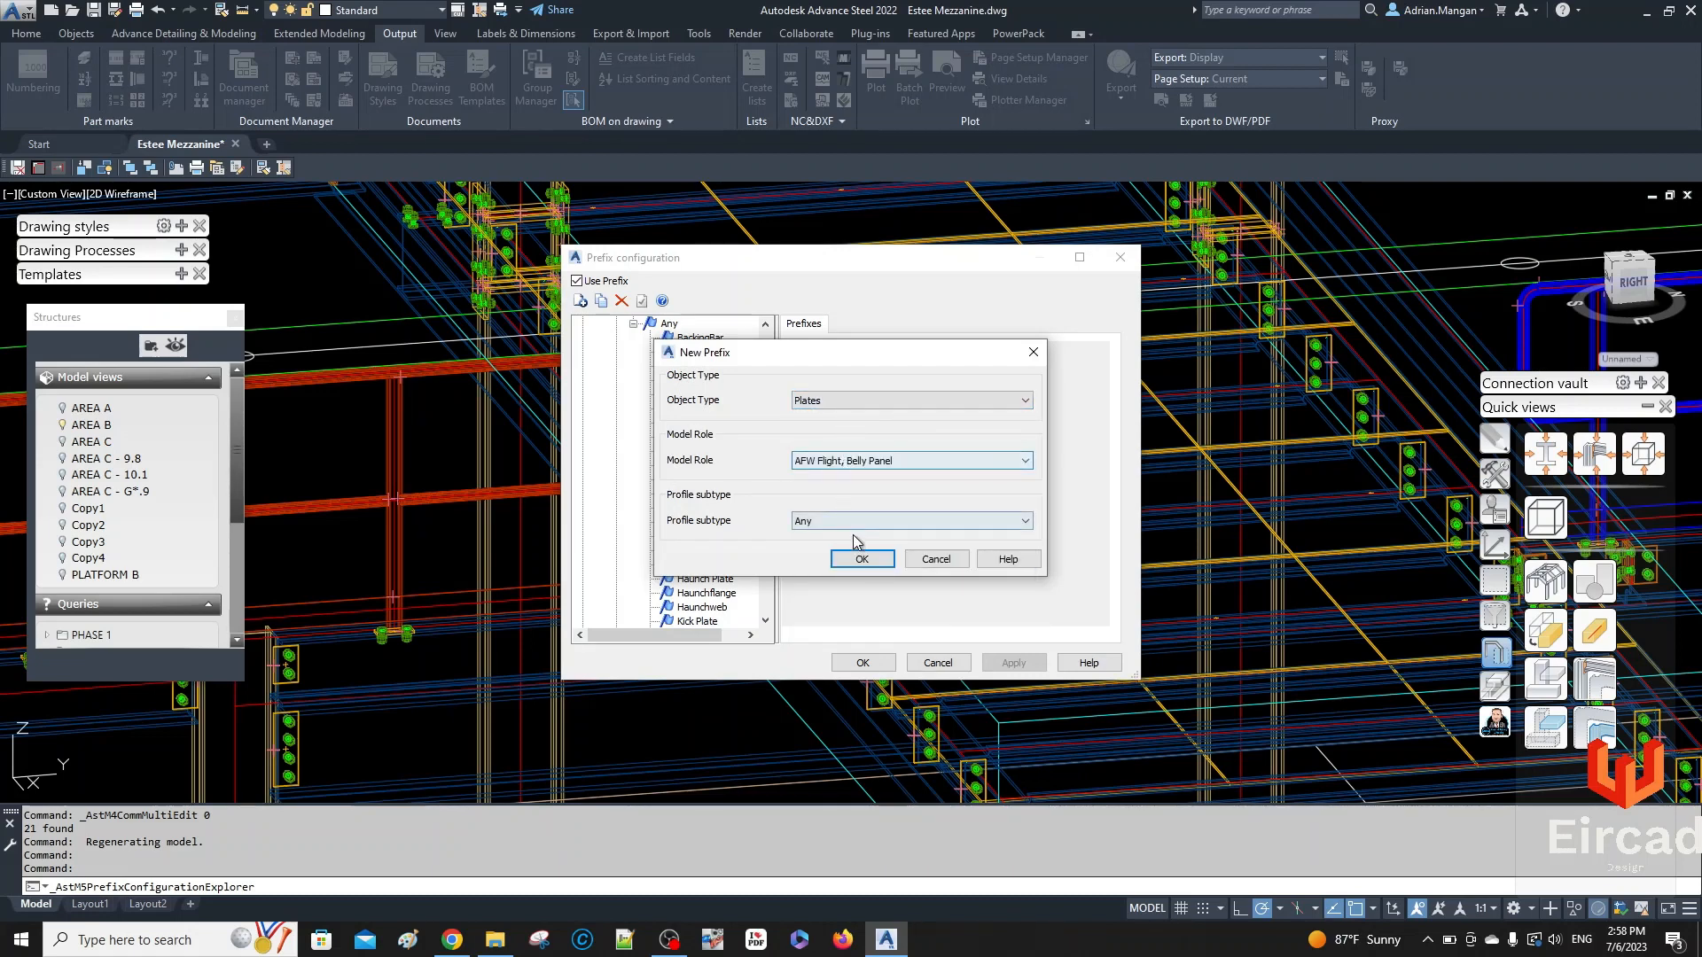
left_click(884, 460)
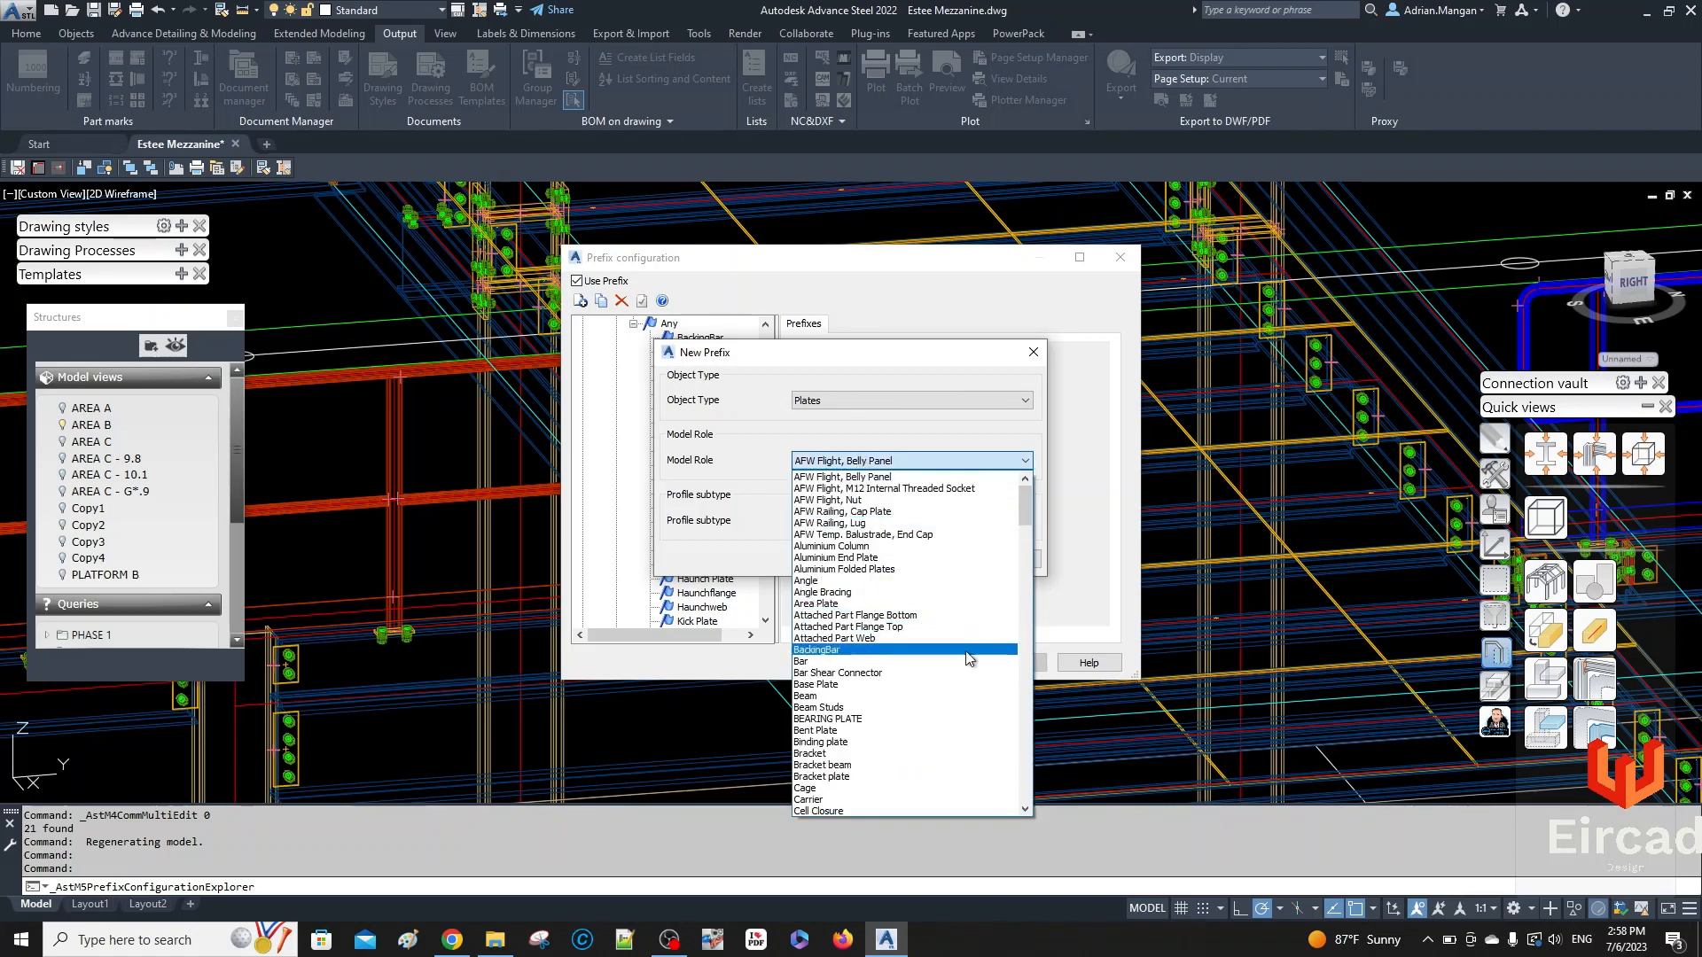
scroll(1020, 714, "down", 15)
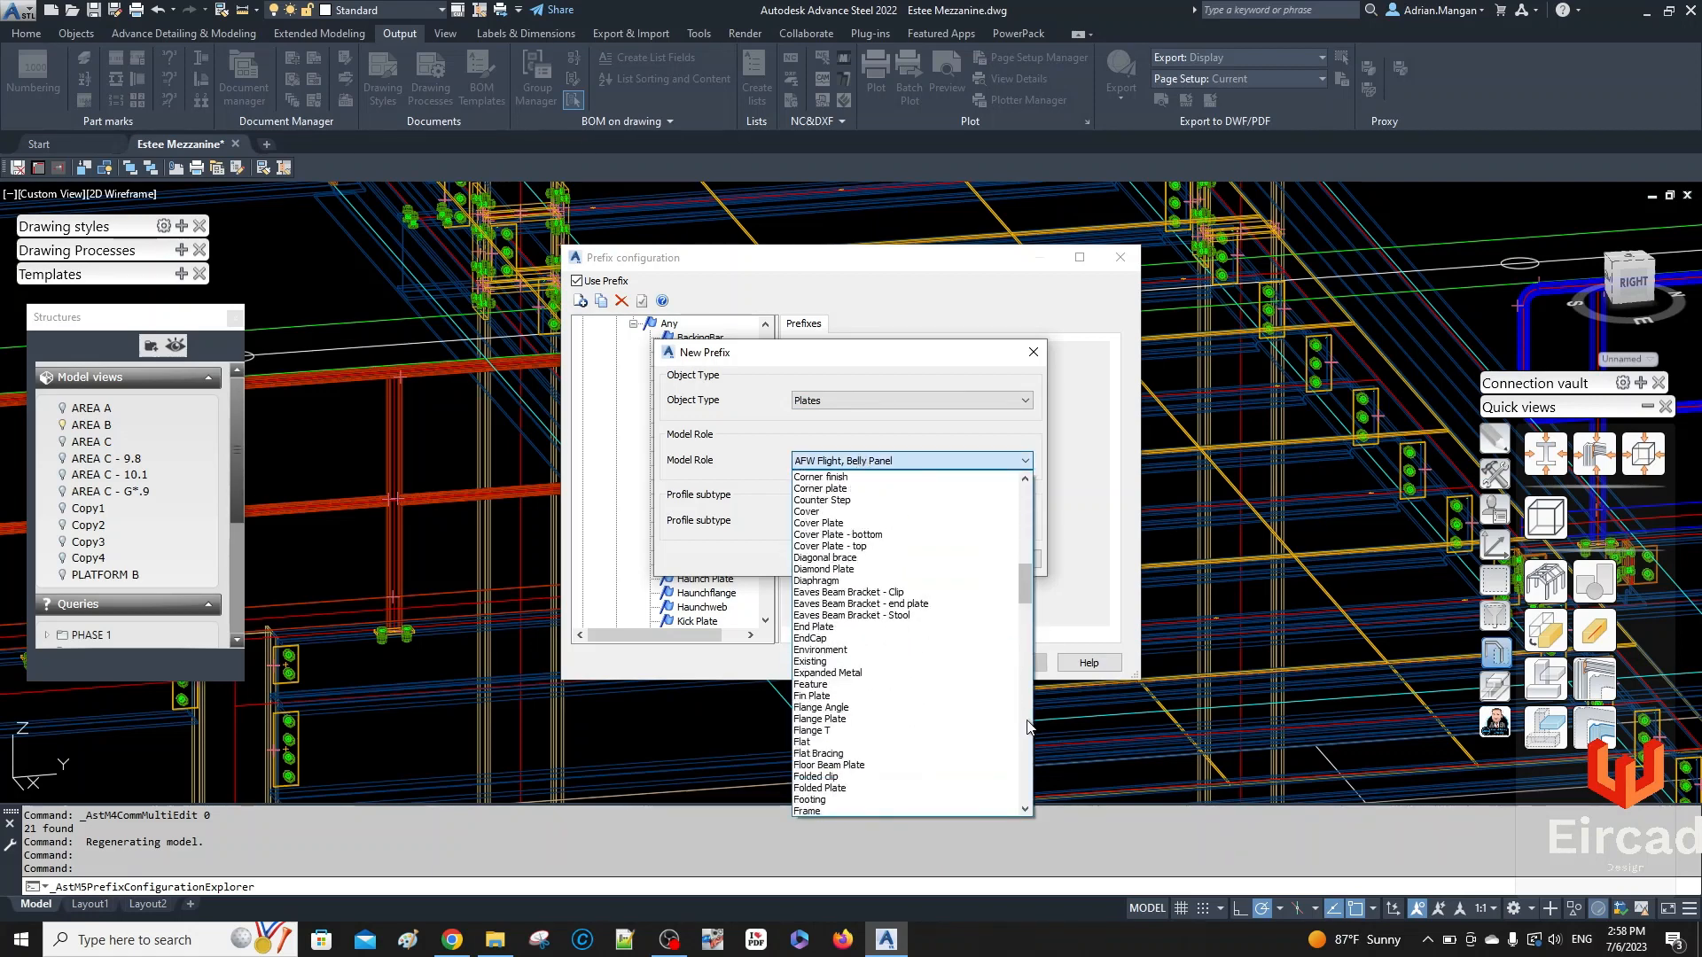
scroll(1028, 727, "down", 8)
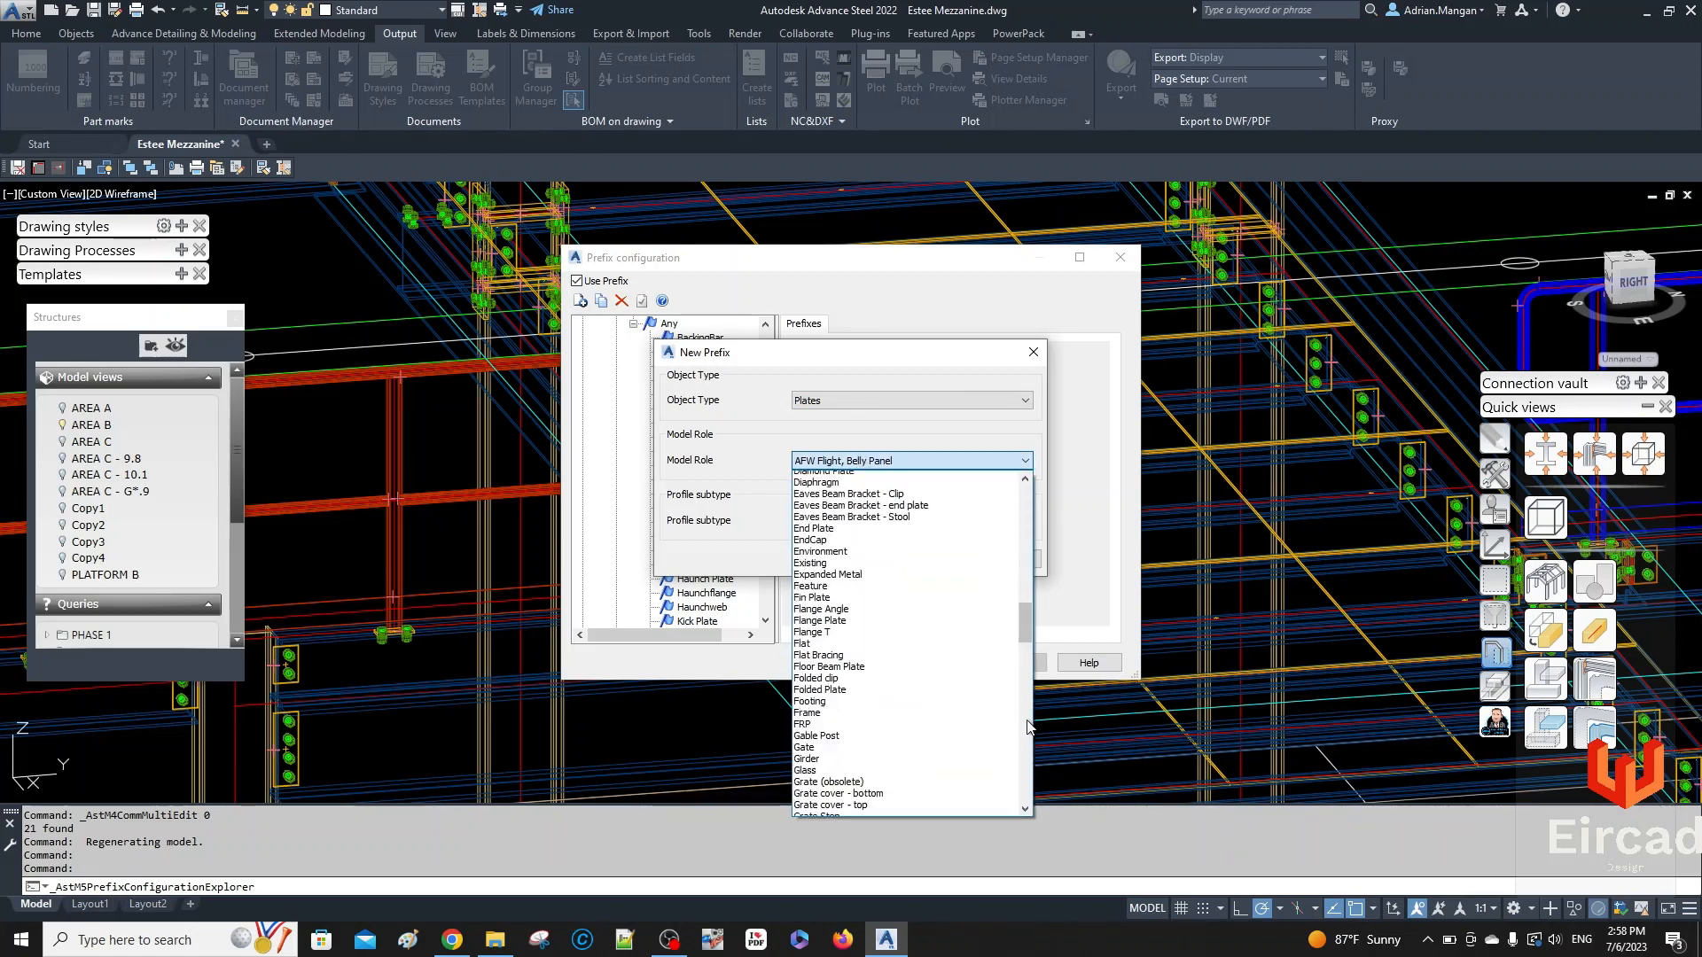
scroll(928, 608, "up", 5)
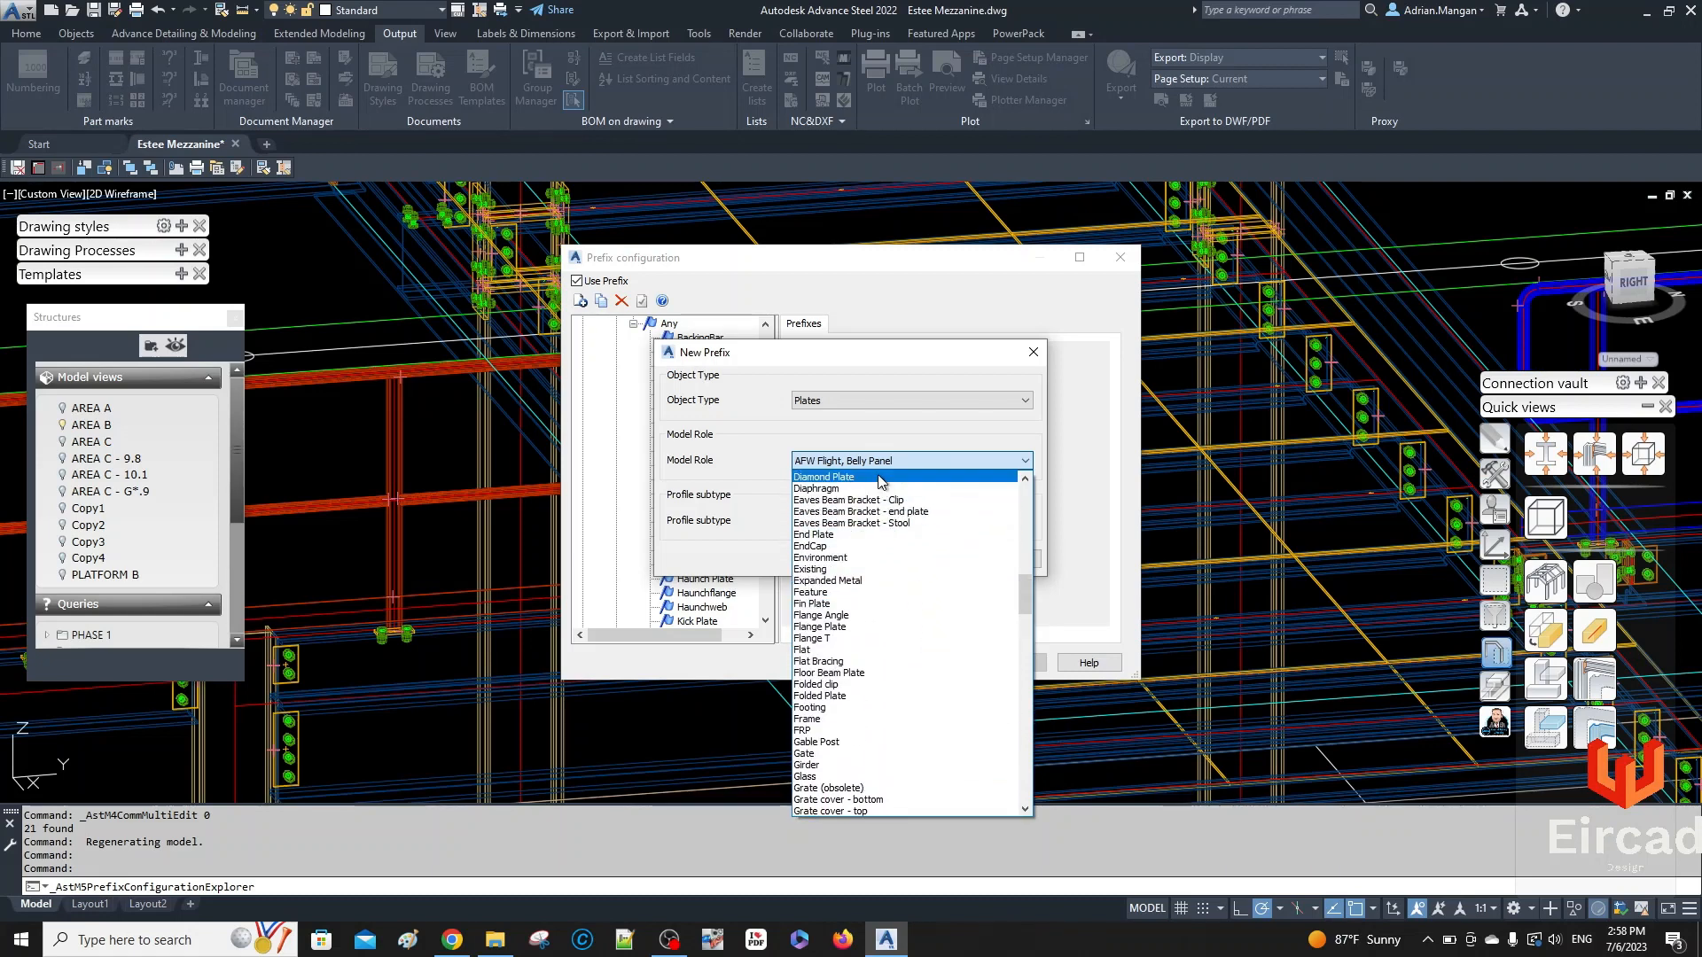
left_click(881, 478)
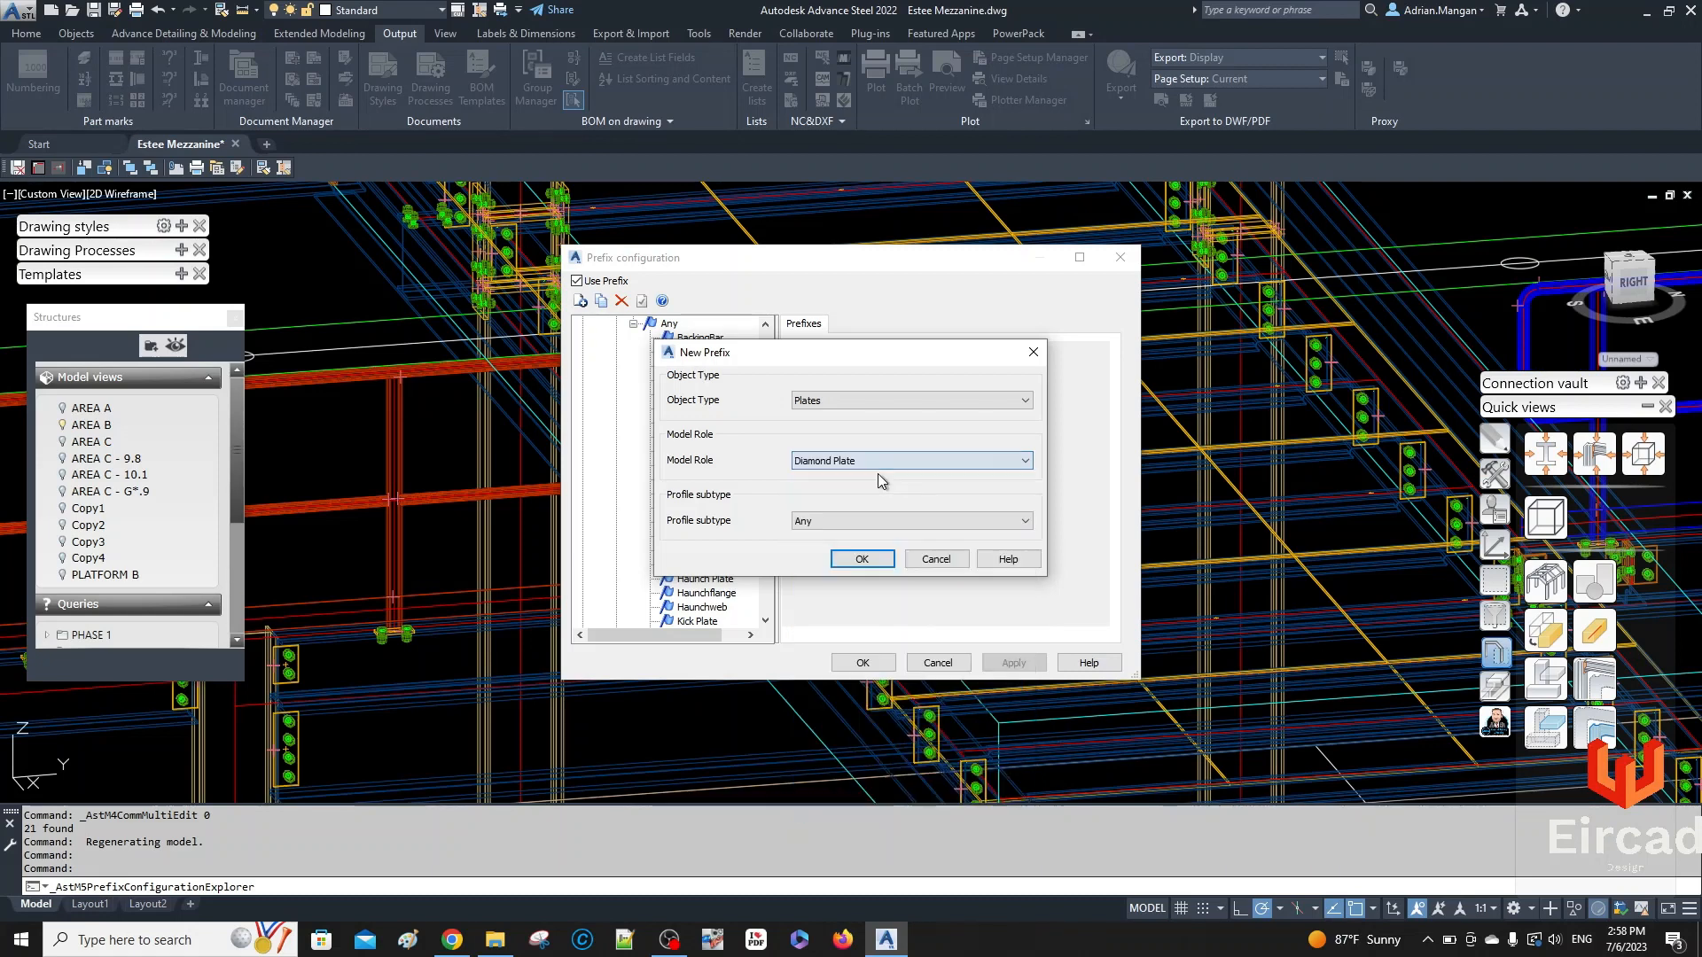
left_click(889, 560)
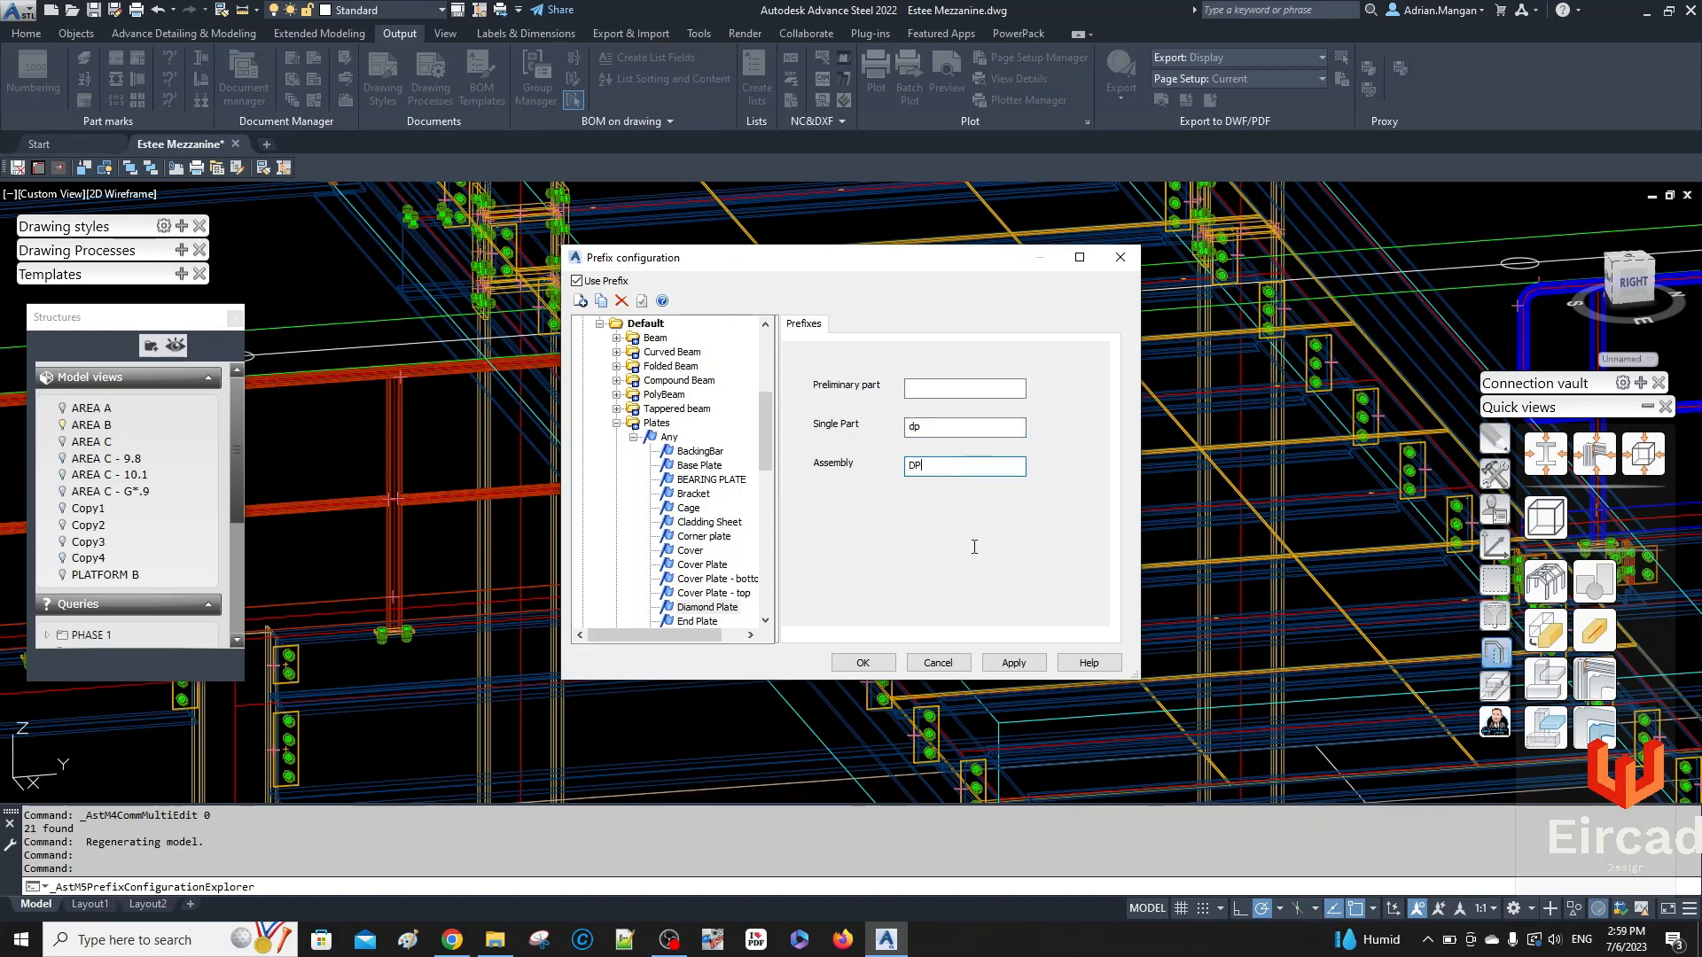
left_click(888, 666)
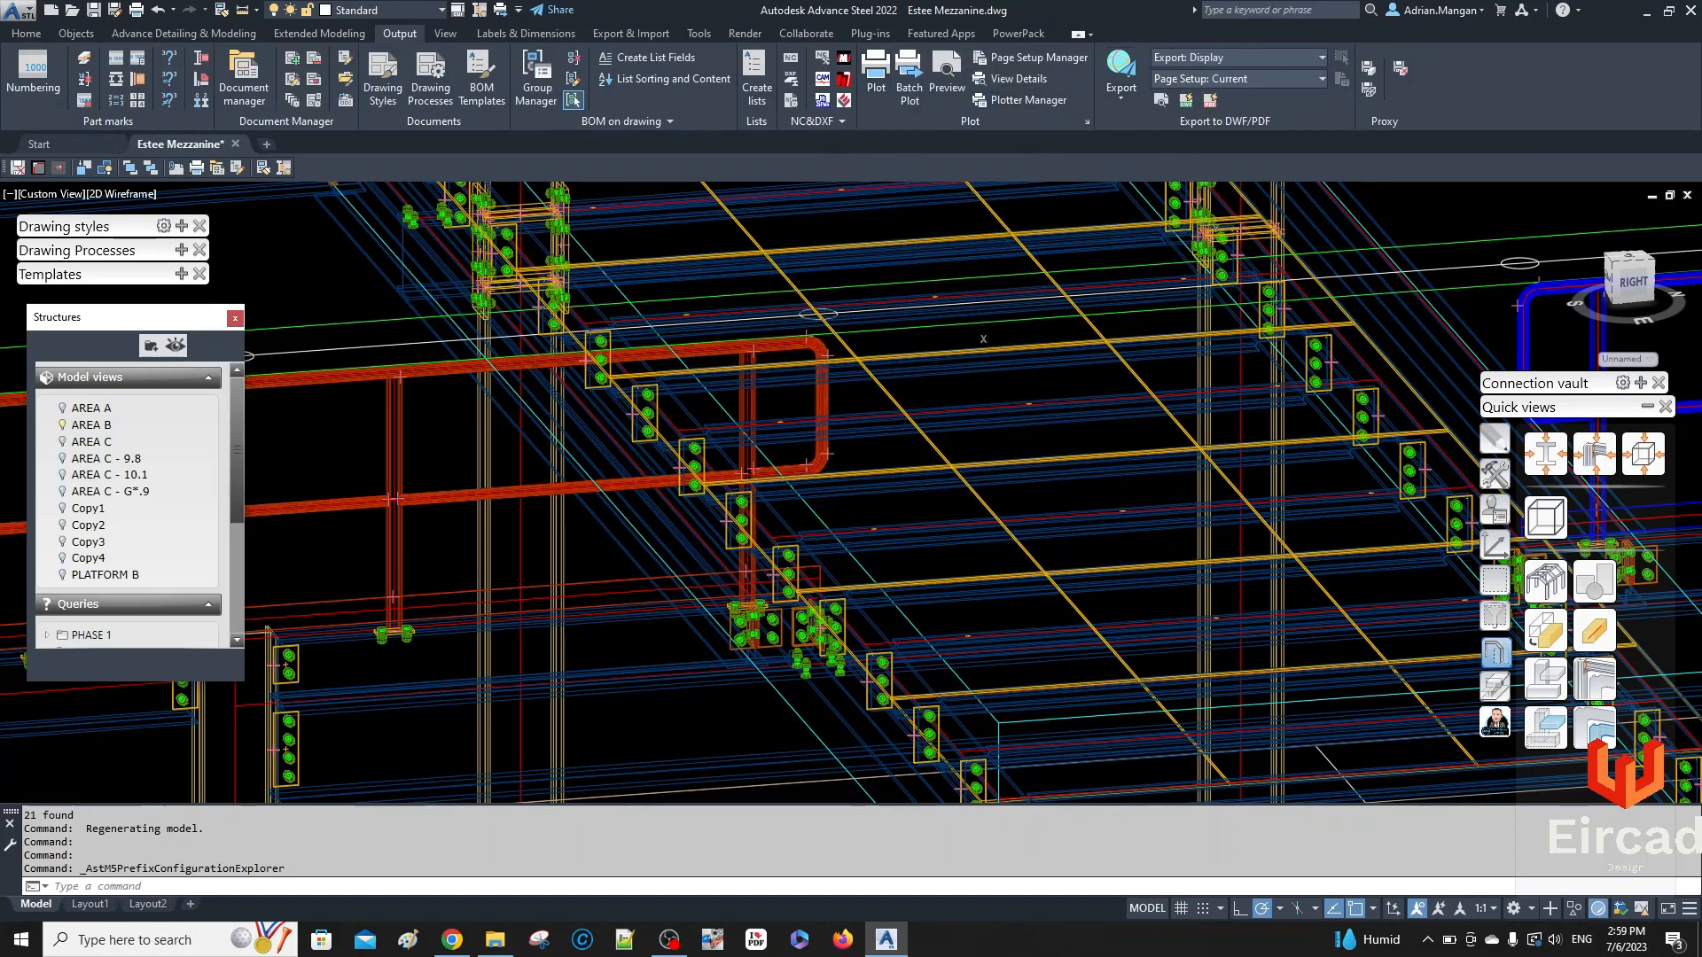
- Move the UCS origin to a point near the platform's rear edge
scroll(943, 313, "down", 3)
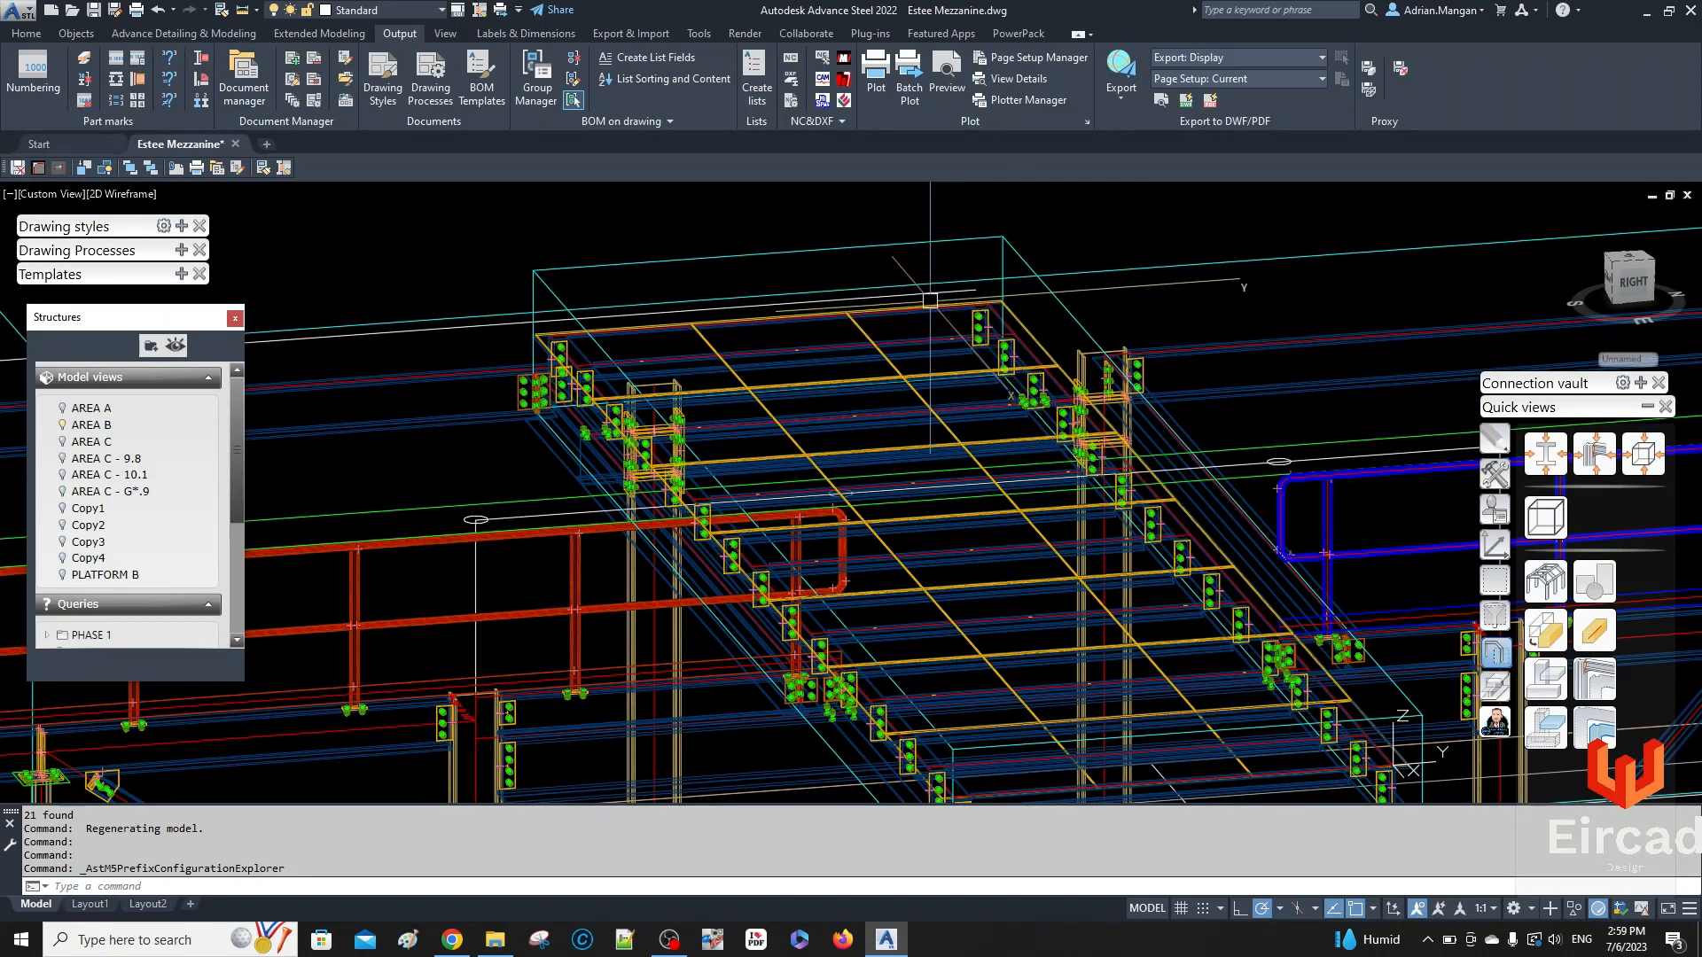
scroll(853, 279, "up", 2)
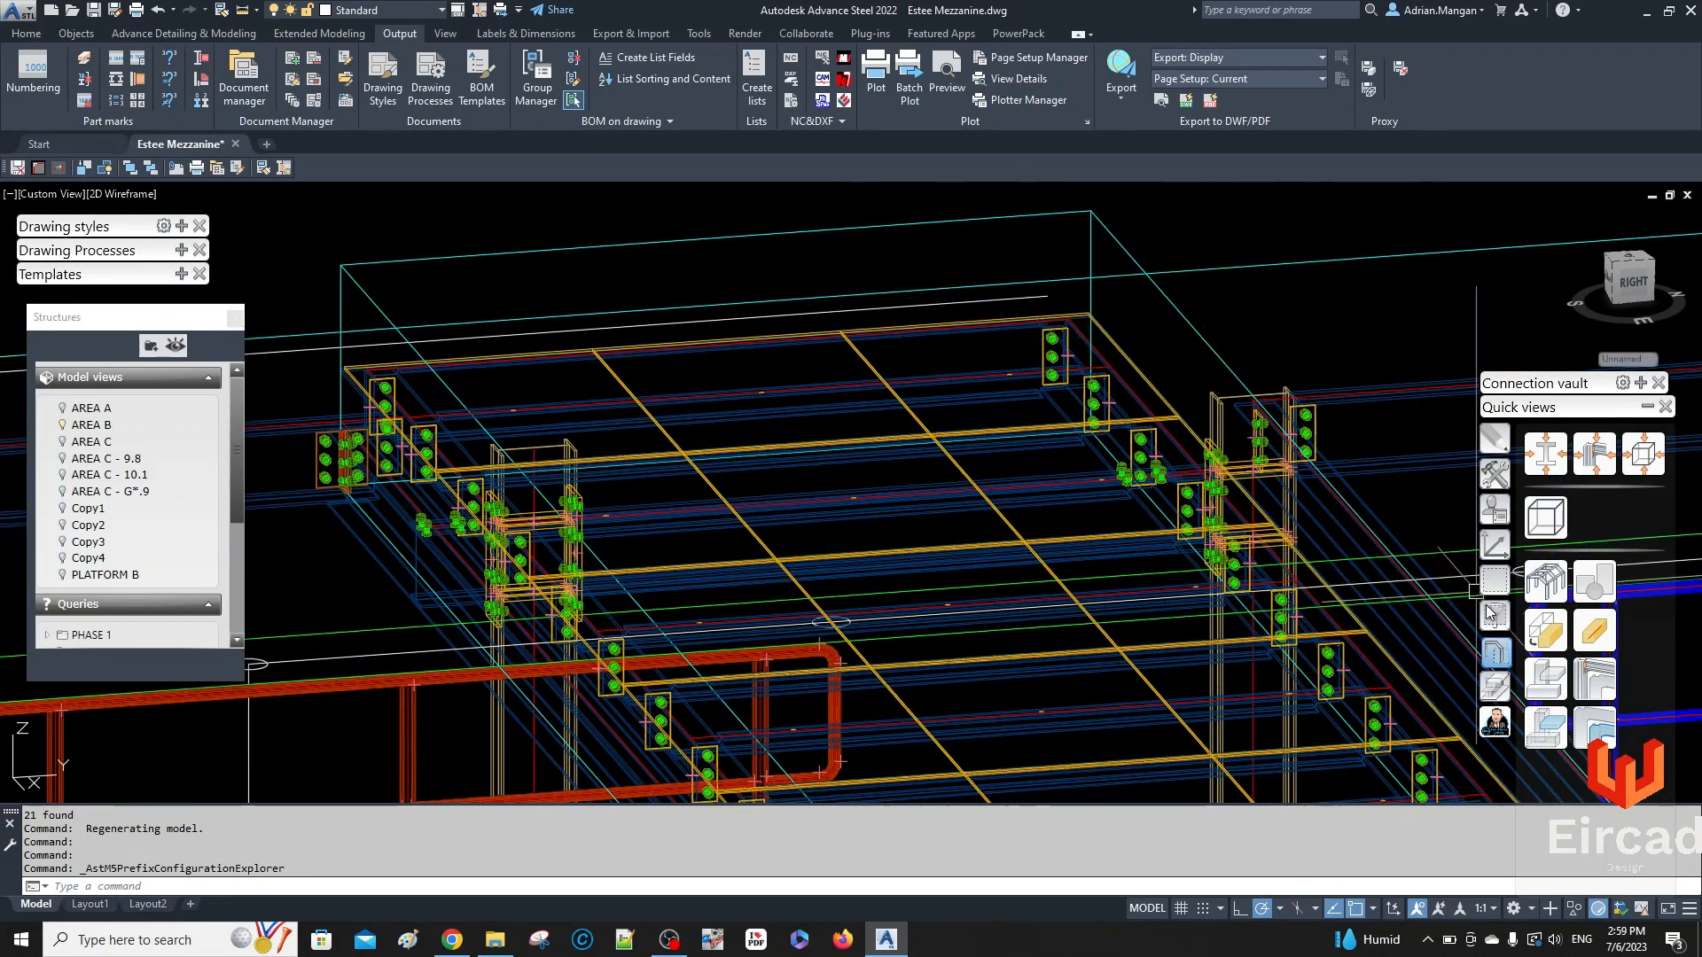
left_click(1495, 548)
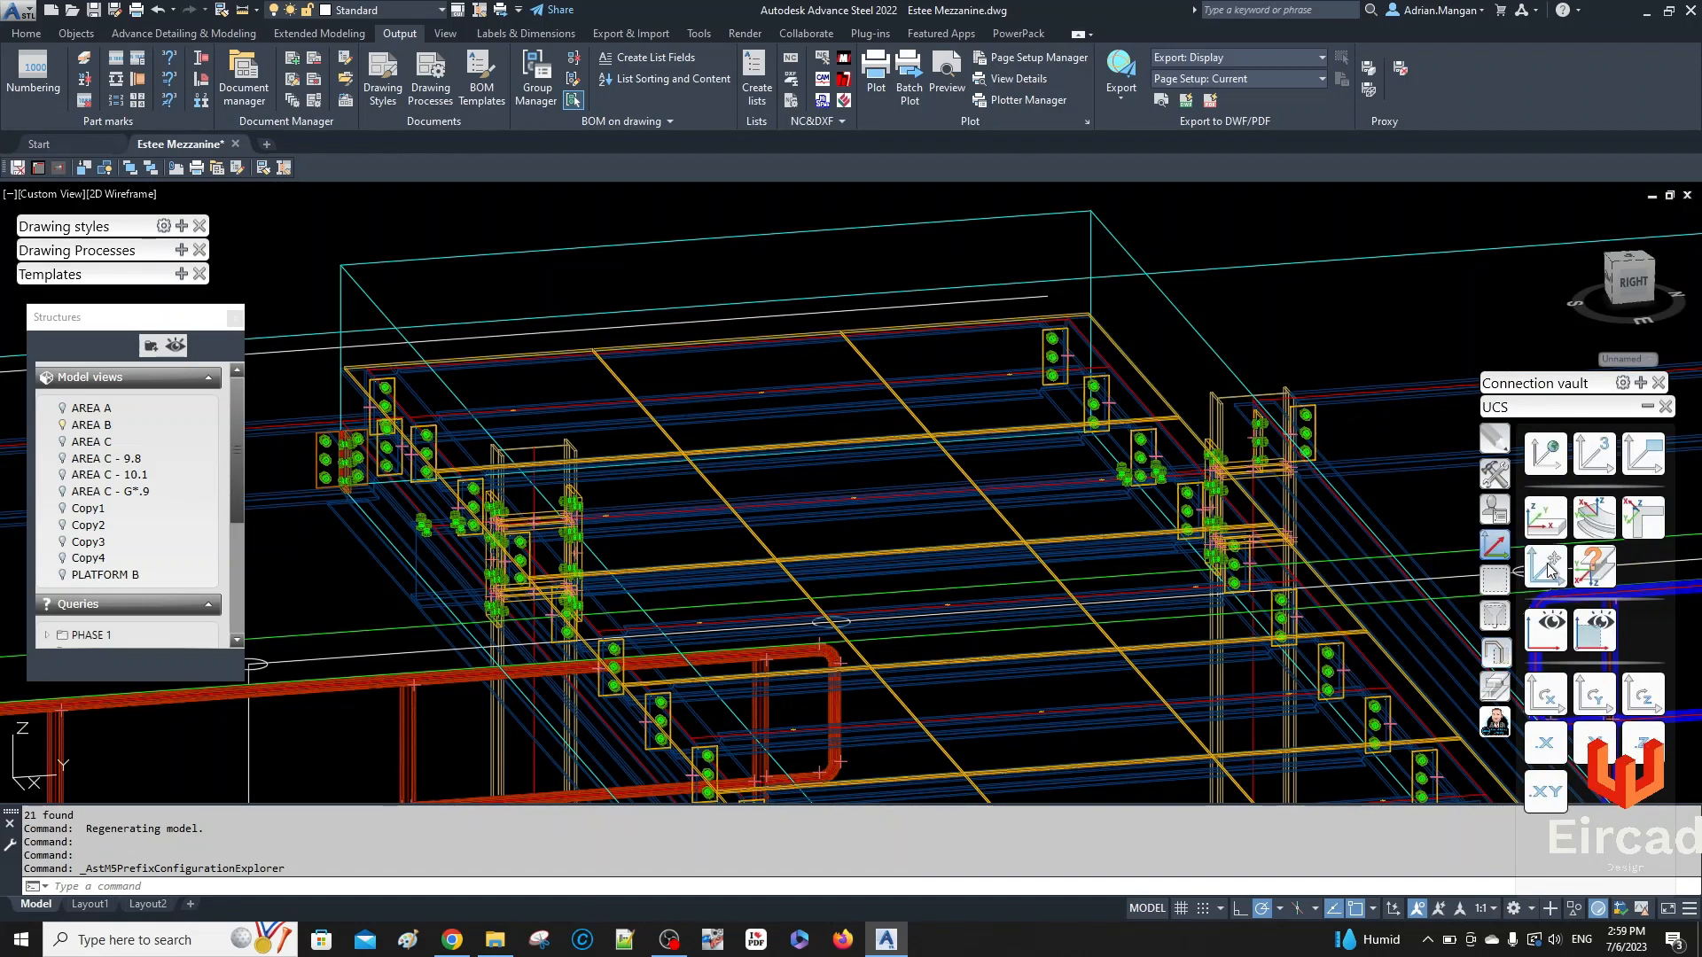
left_click(1547, 567)
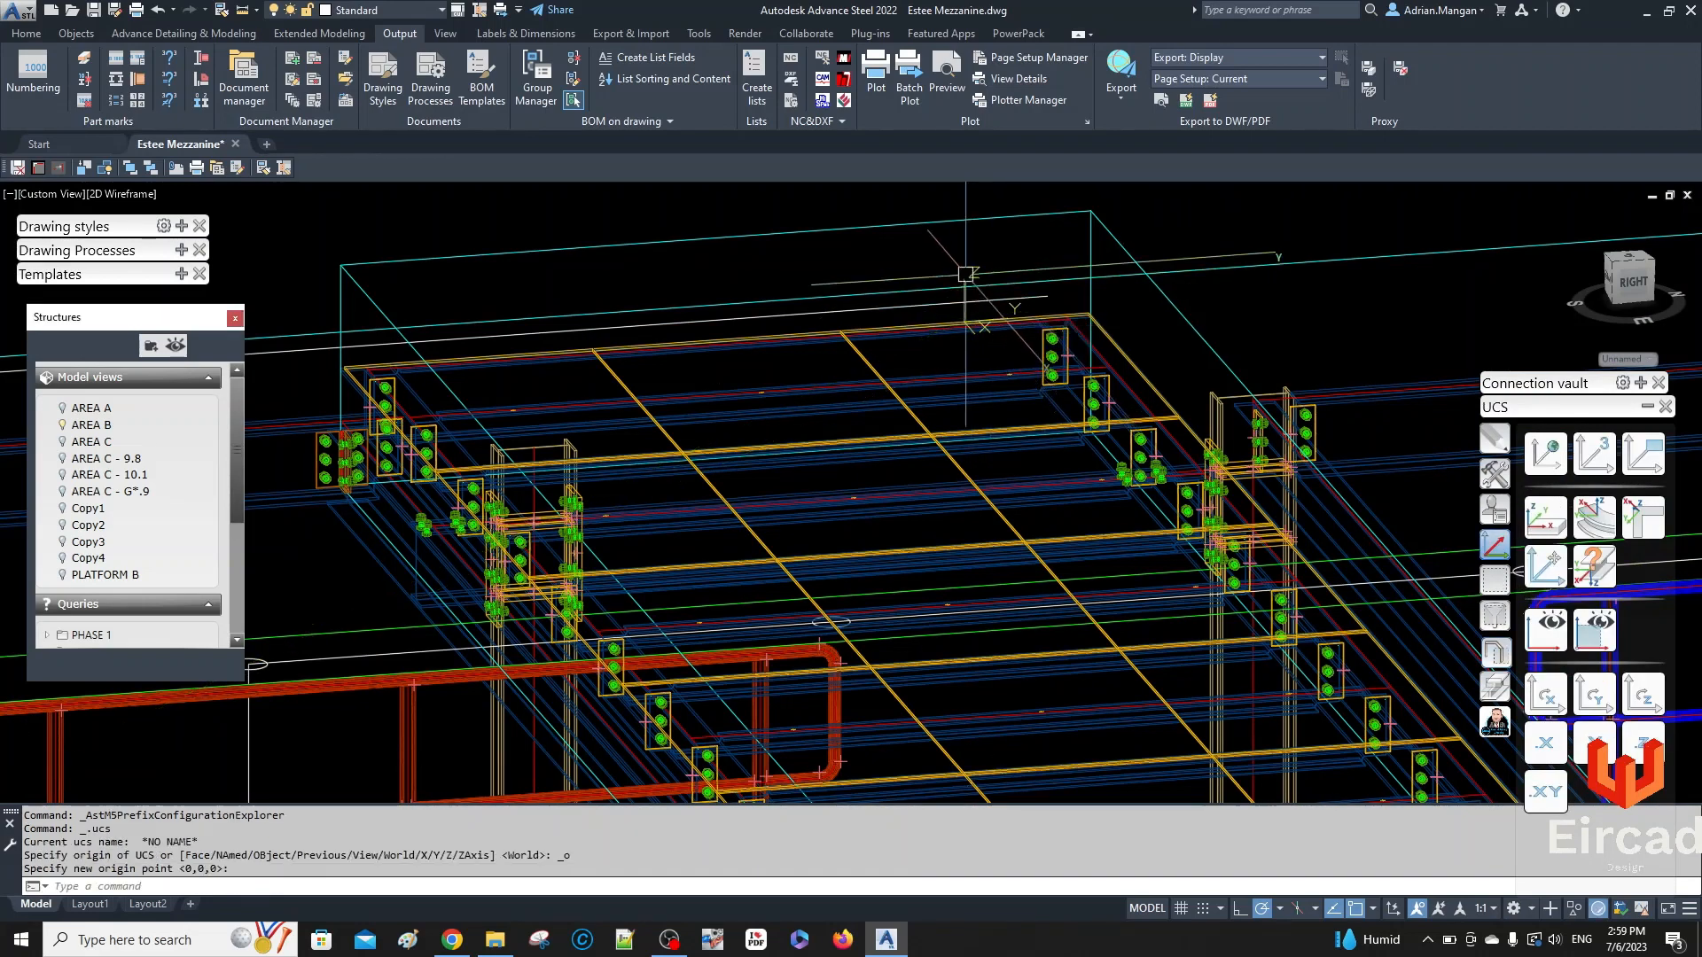
- Create a rectangular plate by its center at the UCS origin near the platform's rear edge
left_click(74, 35)
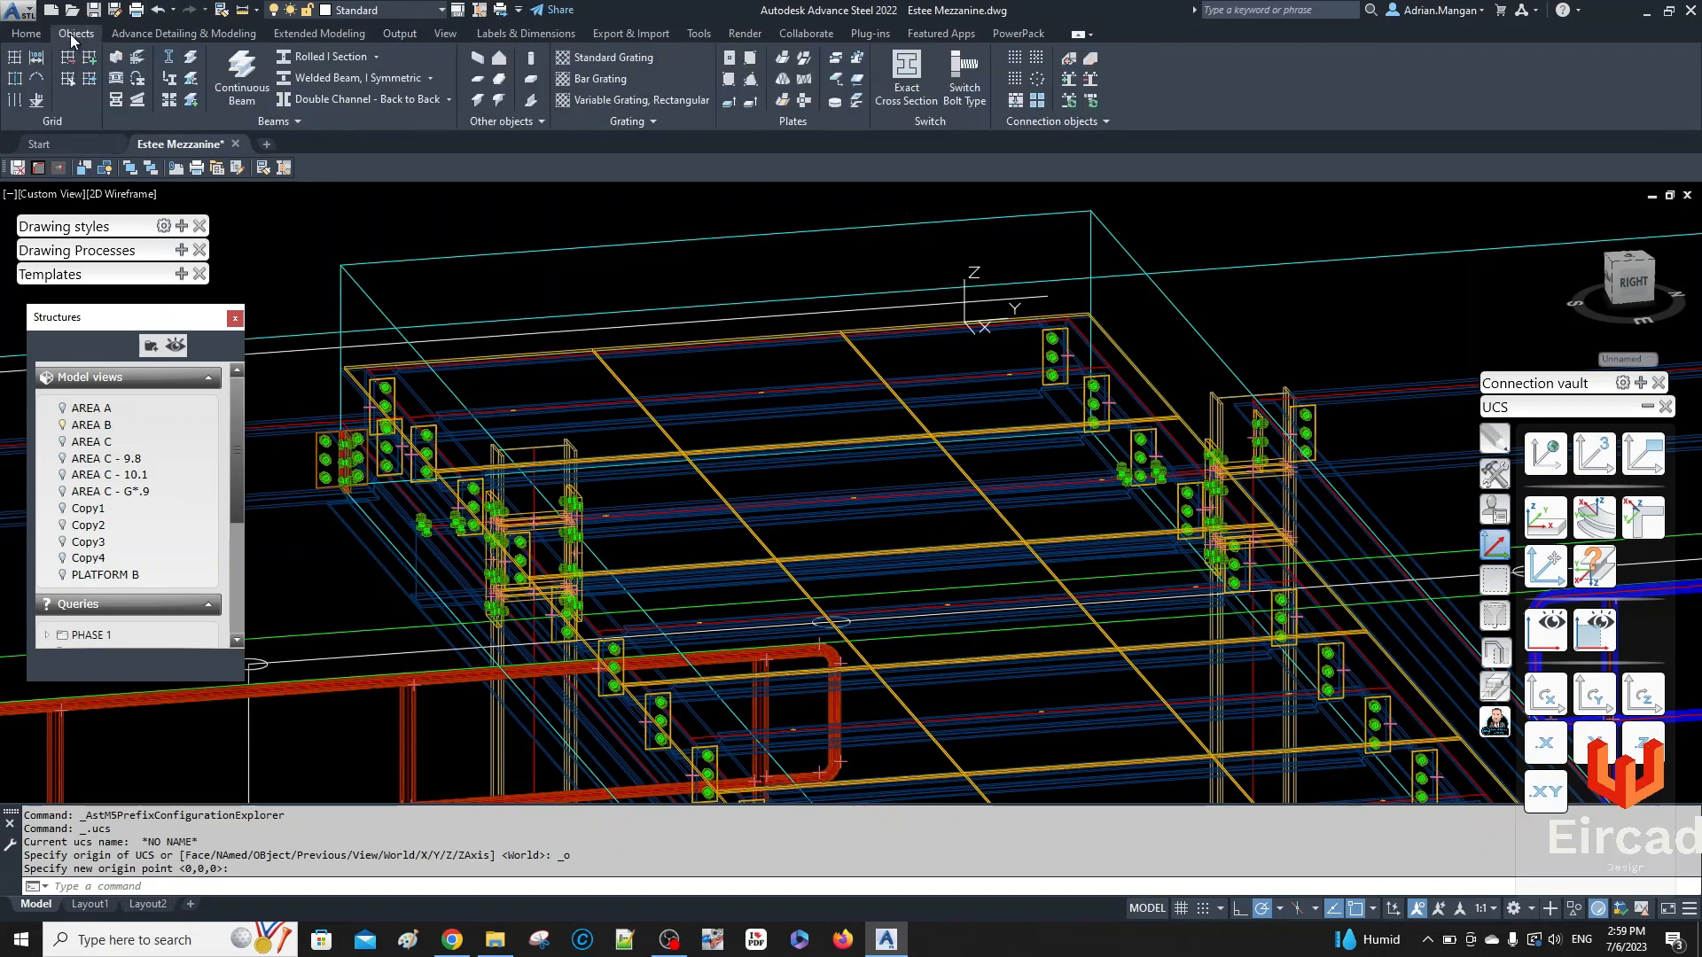
left_click(730, 58)
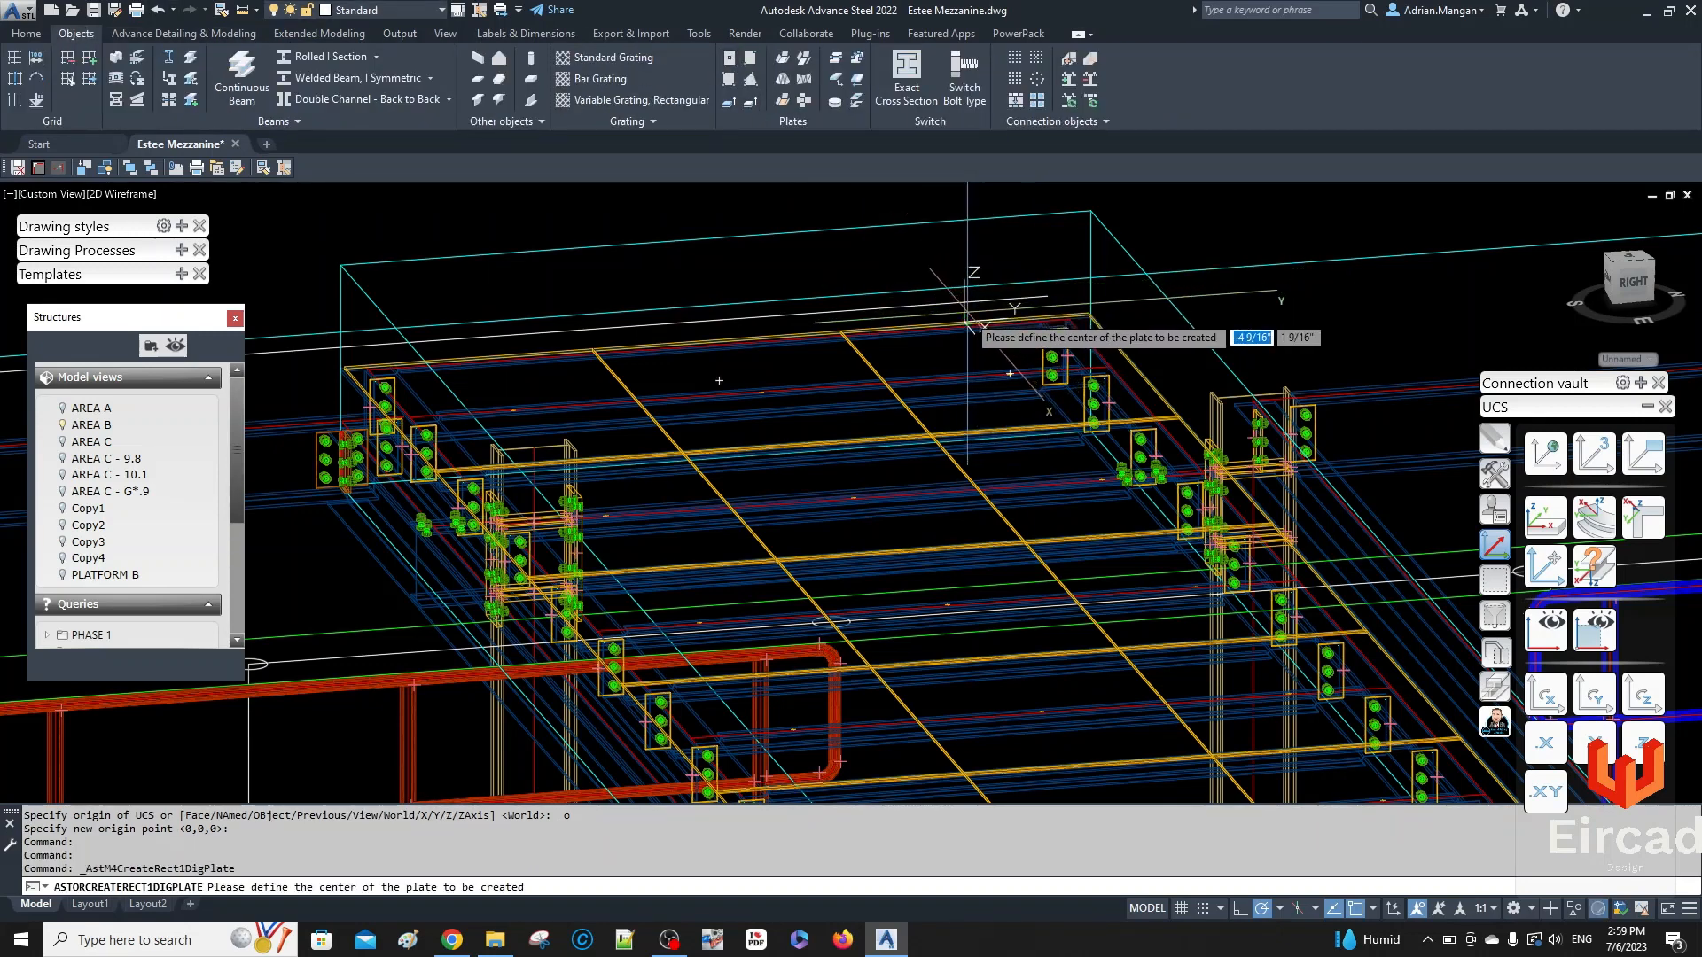
left_click(967, 321)
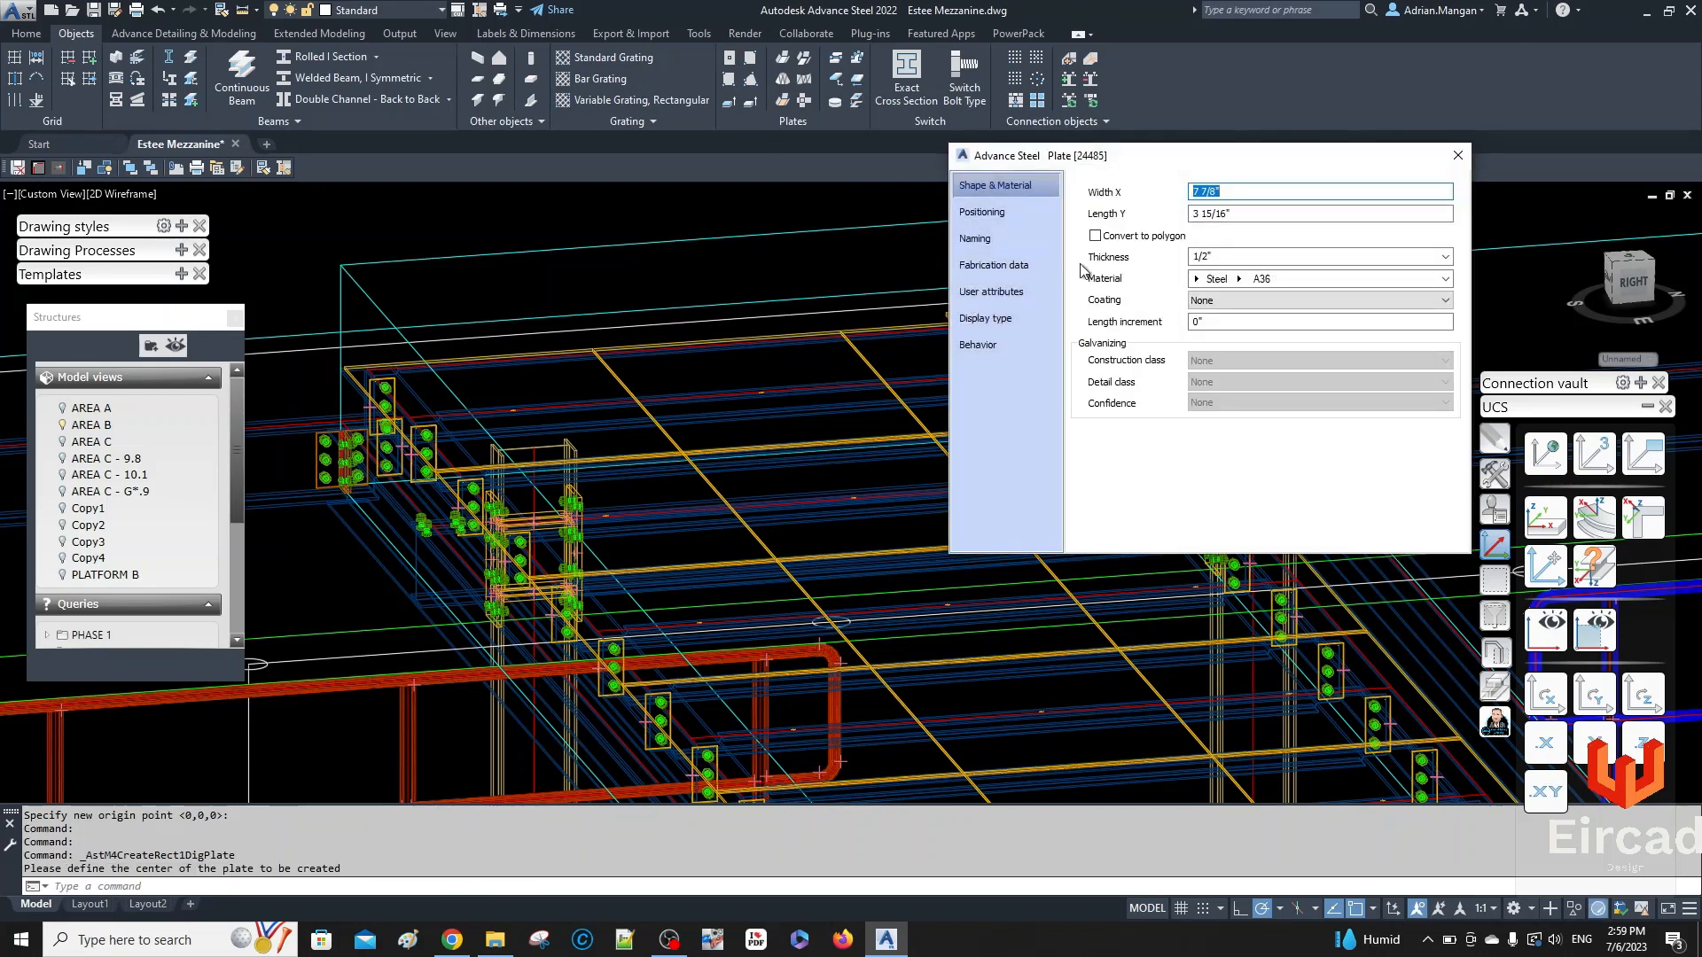
- Set the new plate's model role to Diamond Plate in its naming properties
left_click(1015, 239)
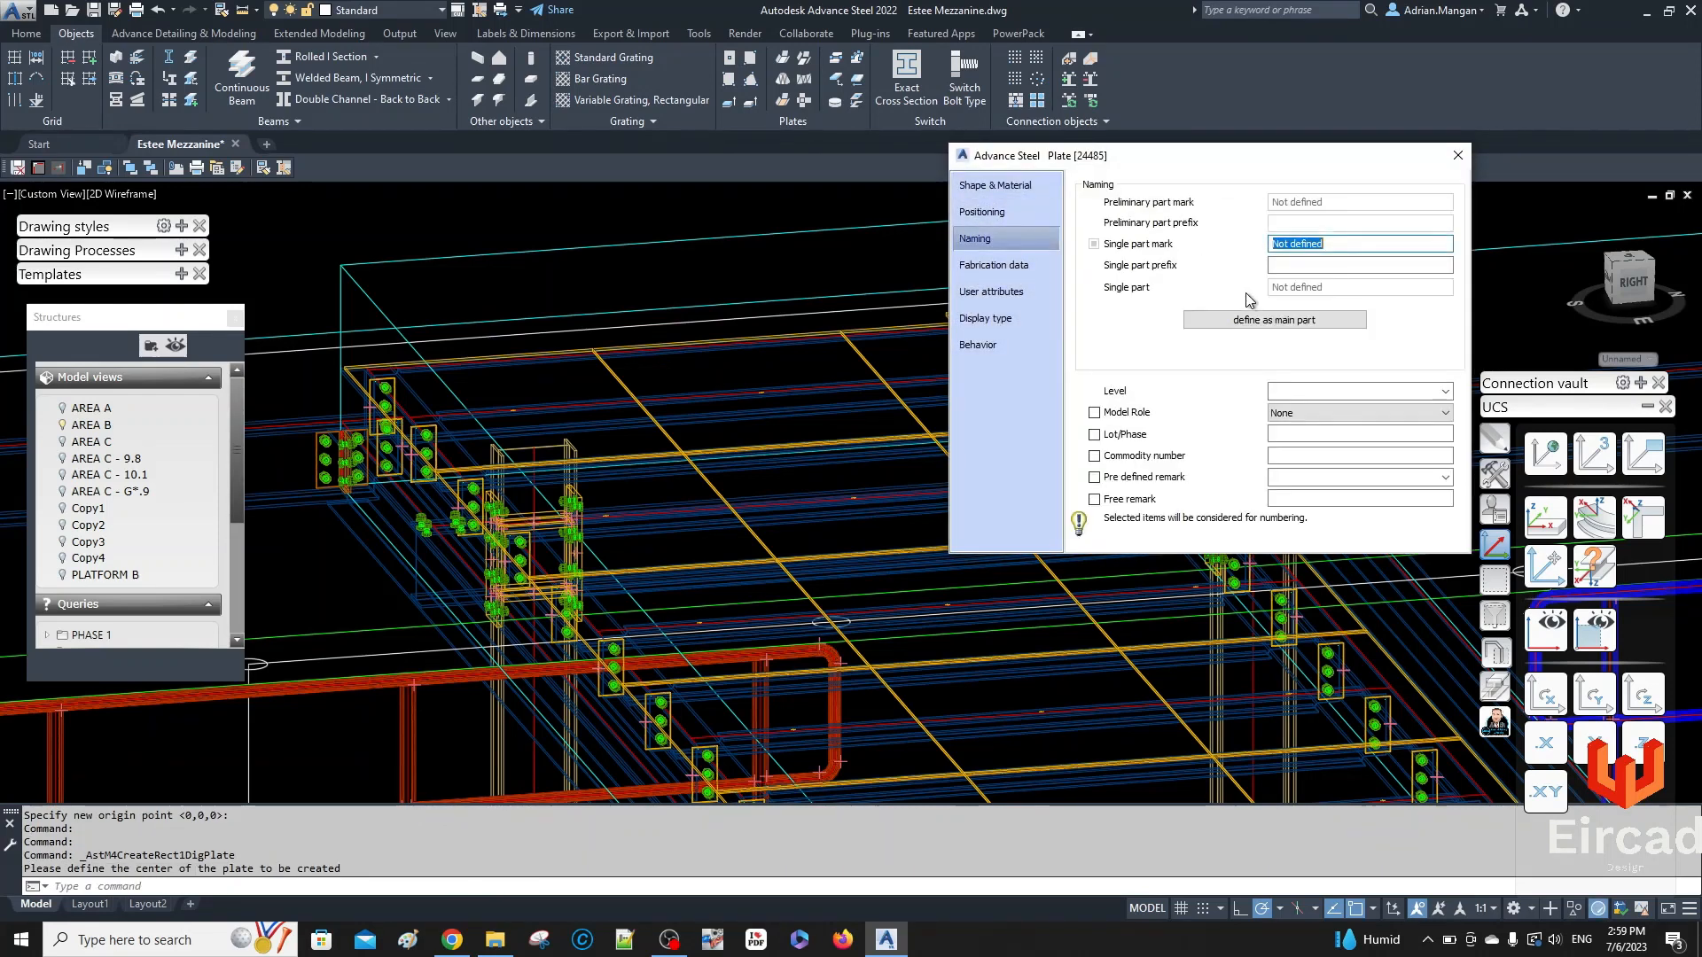
left_click(1290, 412)
left_click(1294, 414)
key("d")
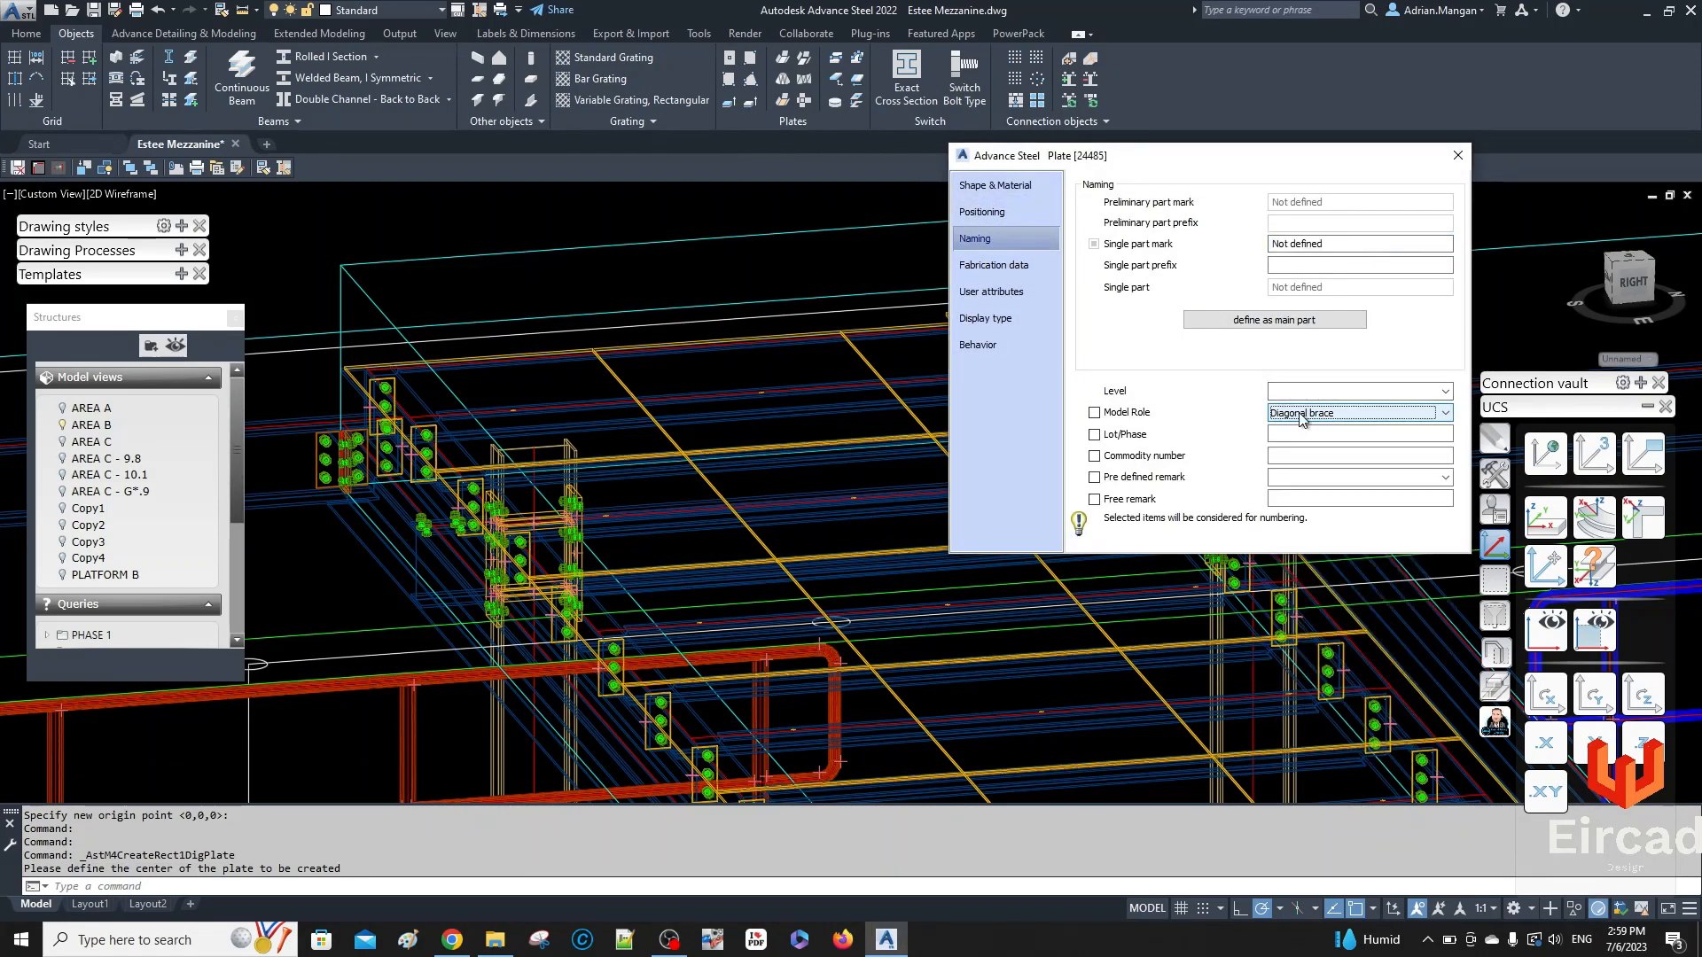
left_click(1302, 414)
scroll(1322, 483, "down", 1)
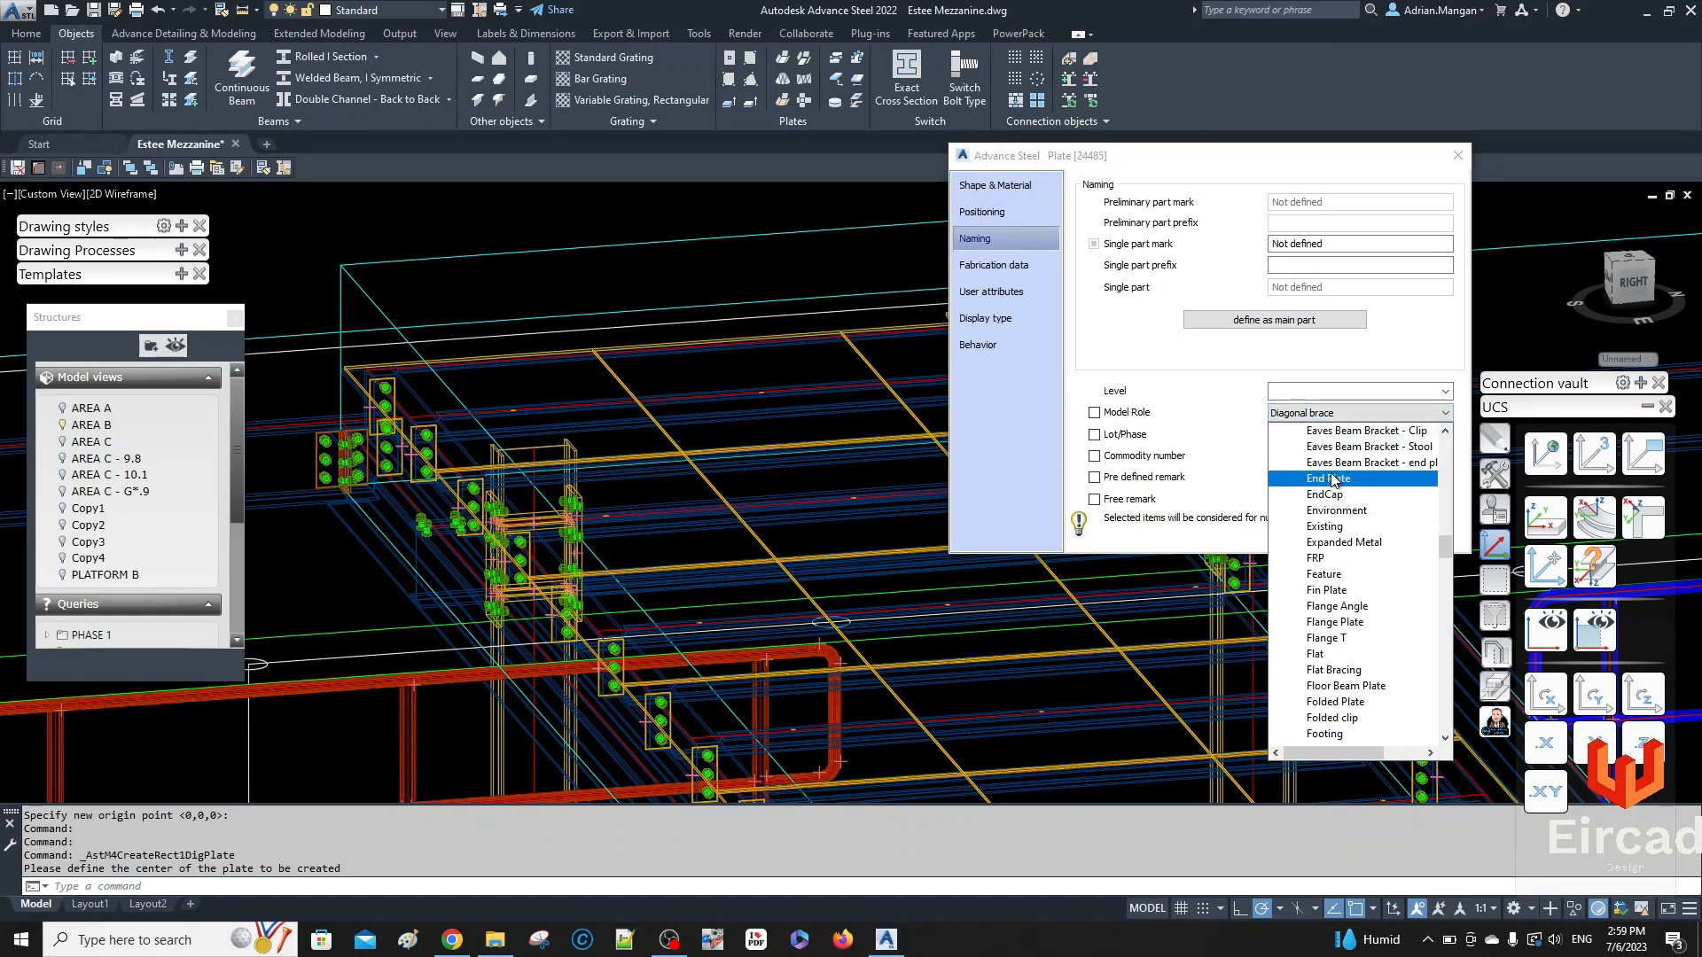
scroll(1339, 478, "down", 20)
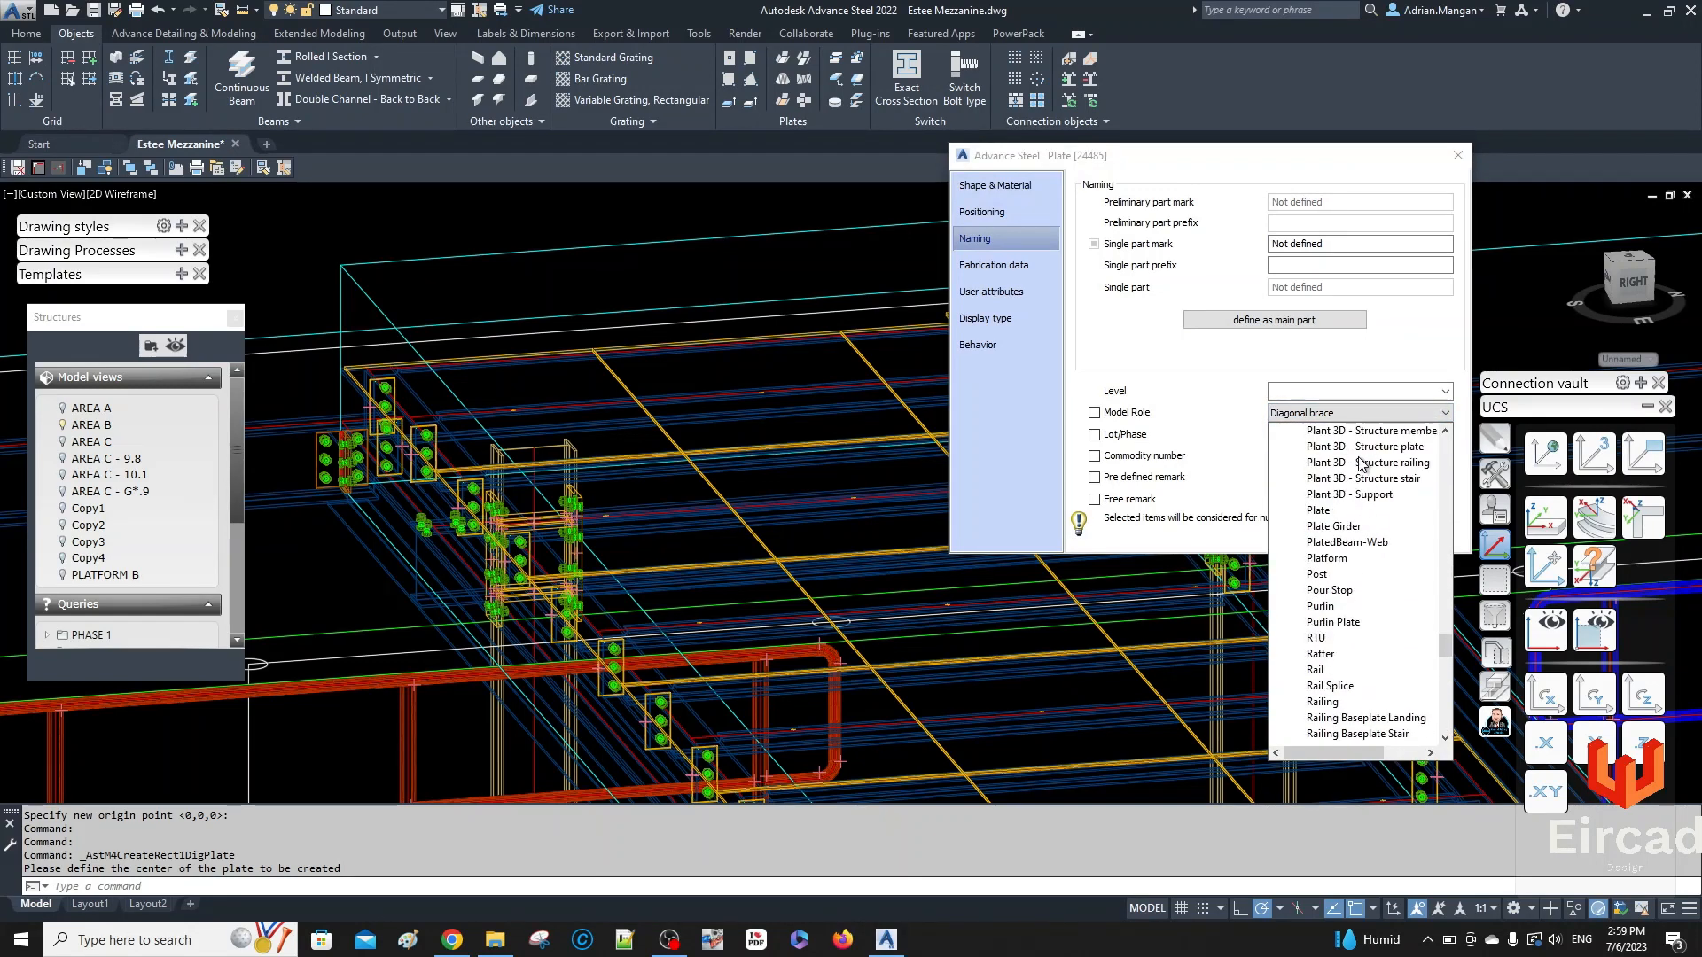
scroll(1361, 463, "up", 20)
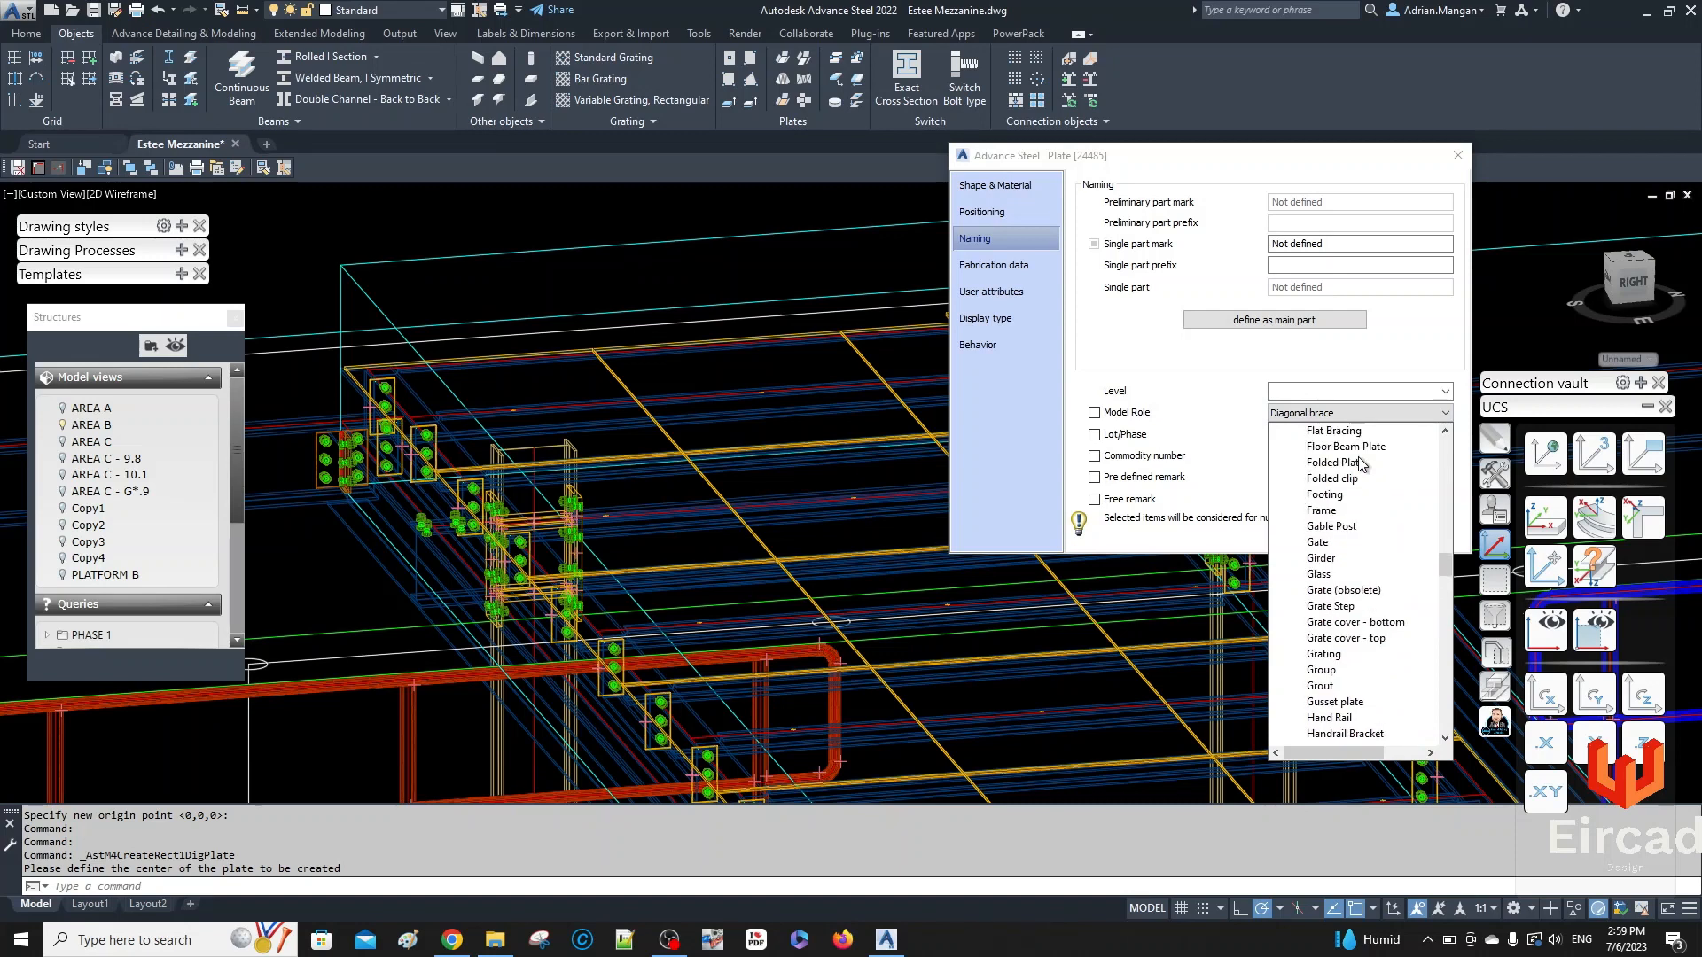
scroll(1361, 464, "up", 5)
scroll(1362, 464, "up", 5)
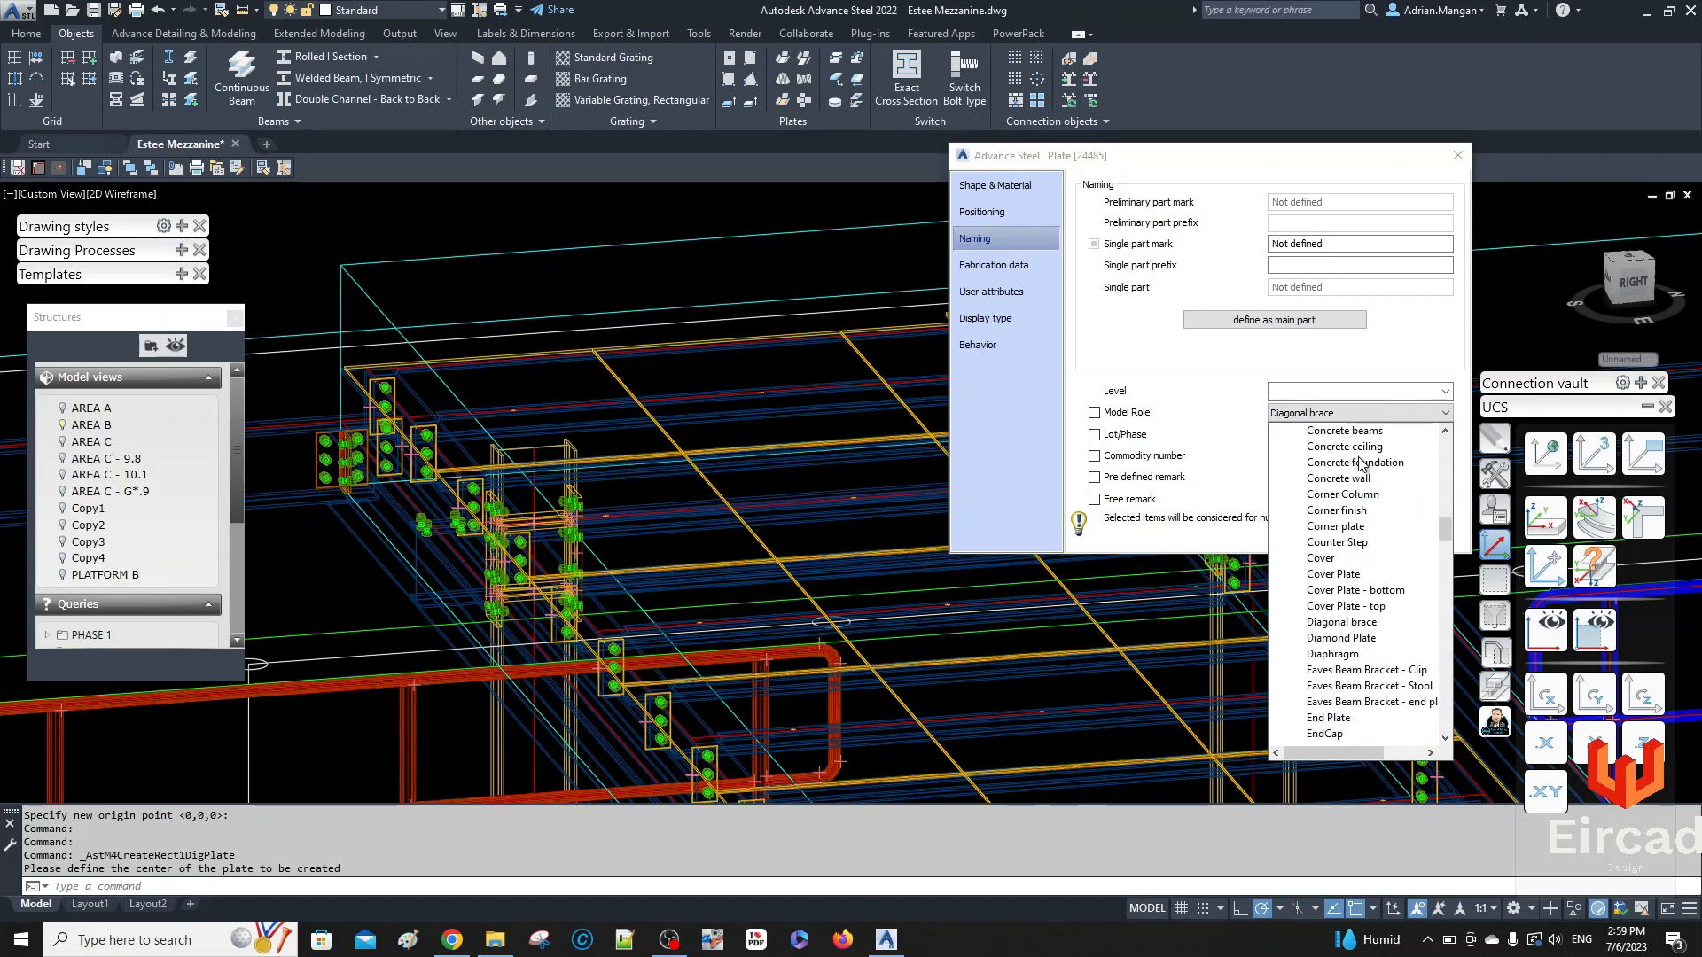
left_click(1340, 638)
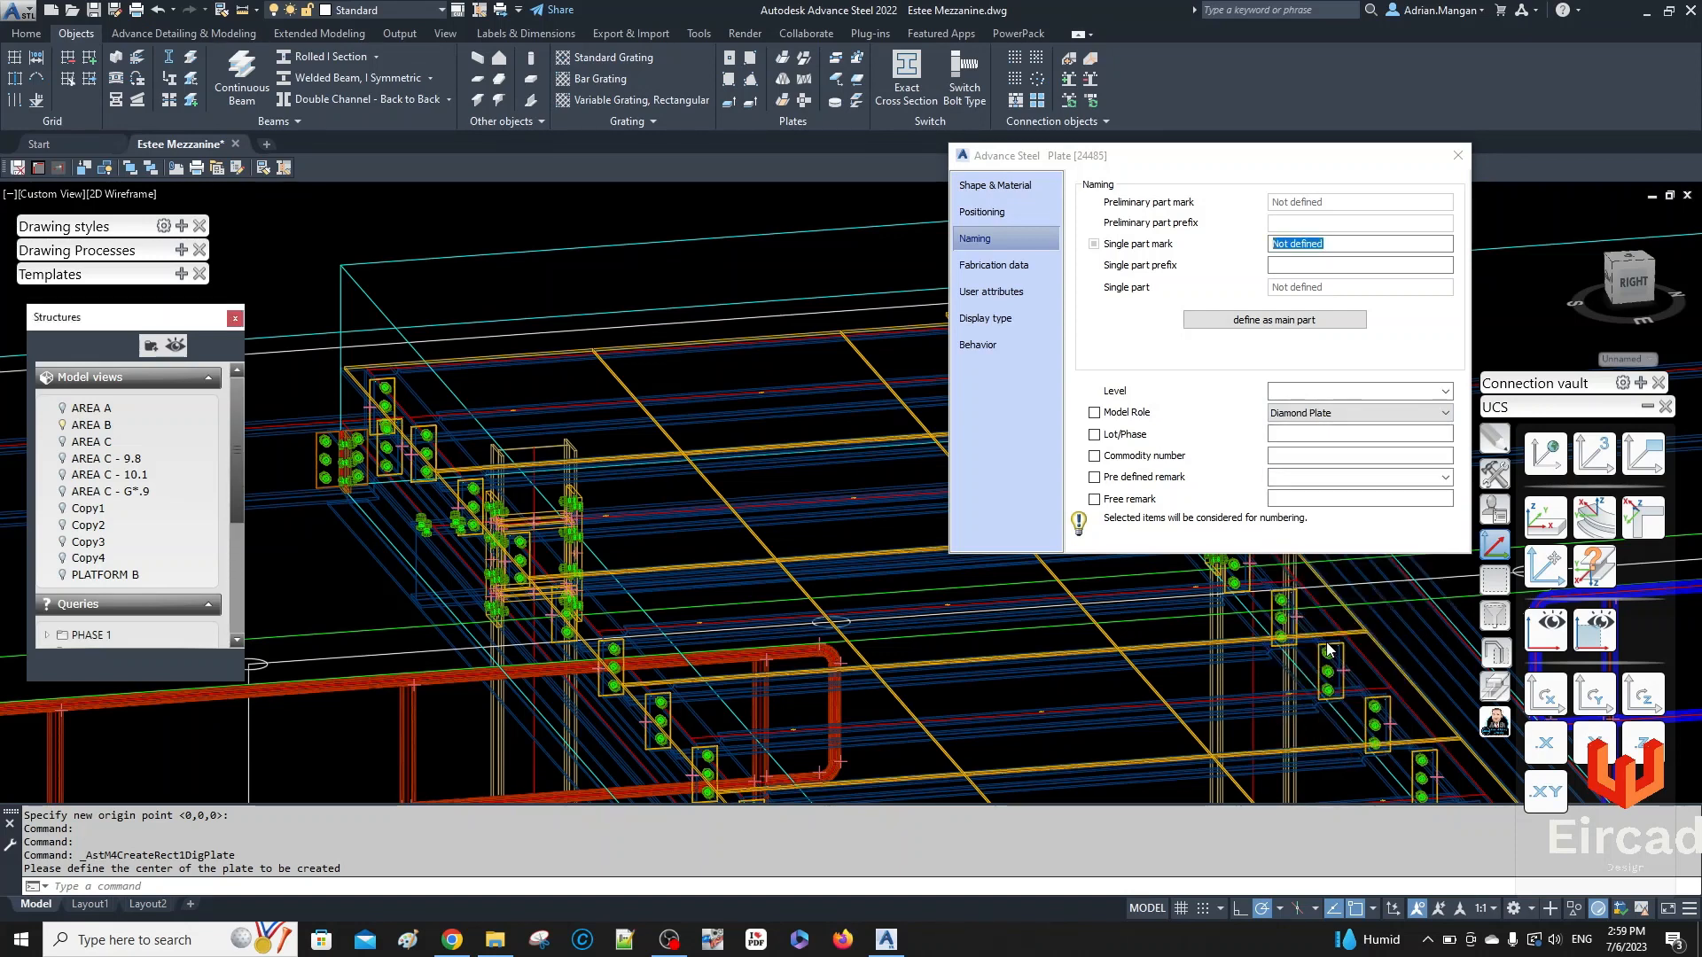
left_click(1458, 155)
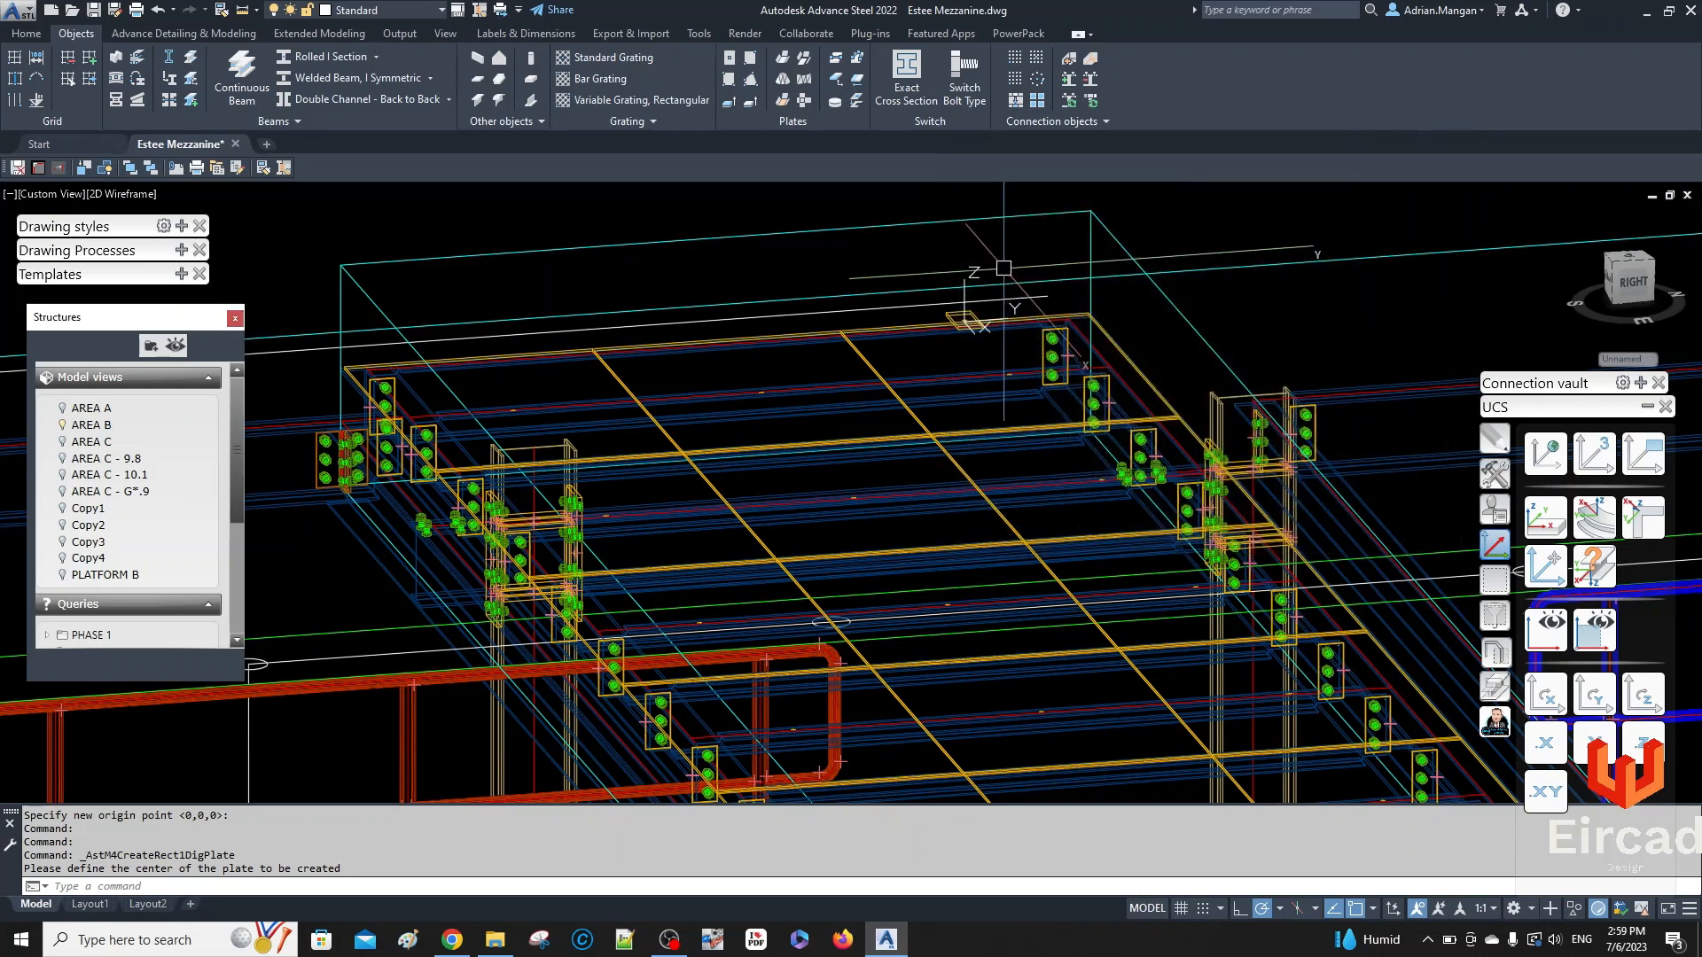
- Number the new plate with the existing single part and assembly settings, and undo the numbering
scroll(956, 312, "up", 5)
left_click(955, 312)
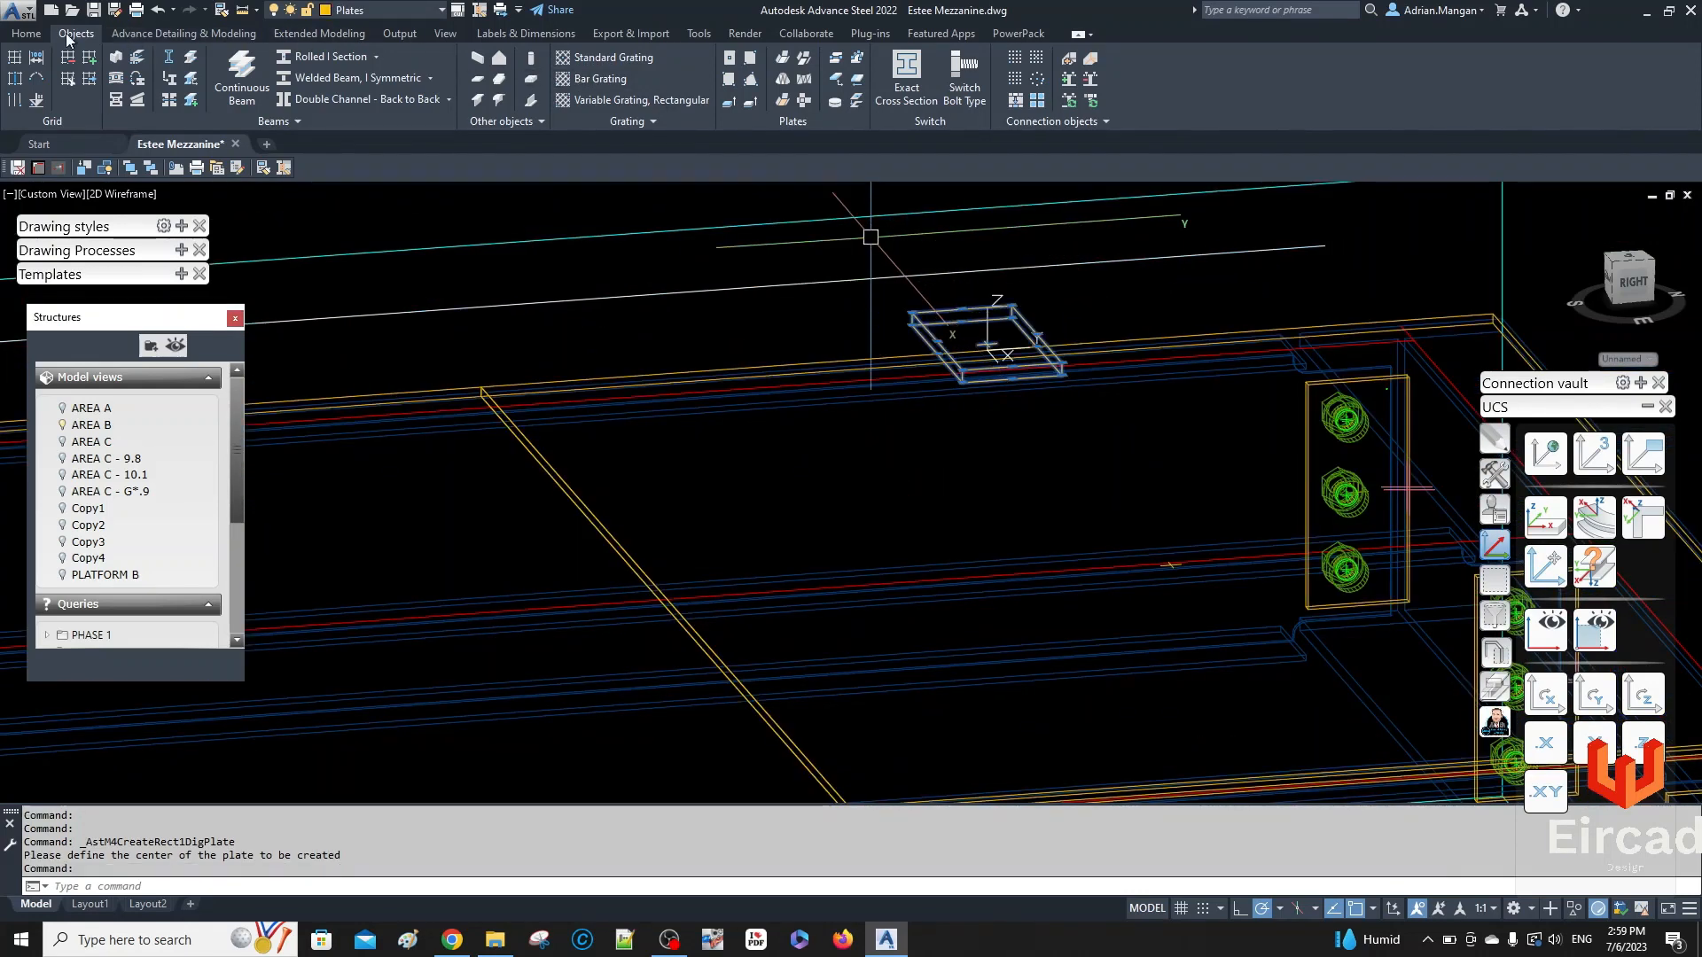
left_click(26, 33)
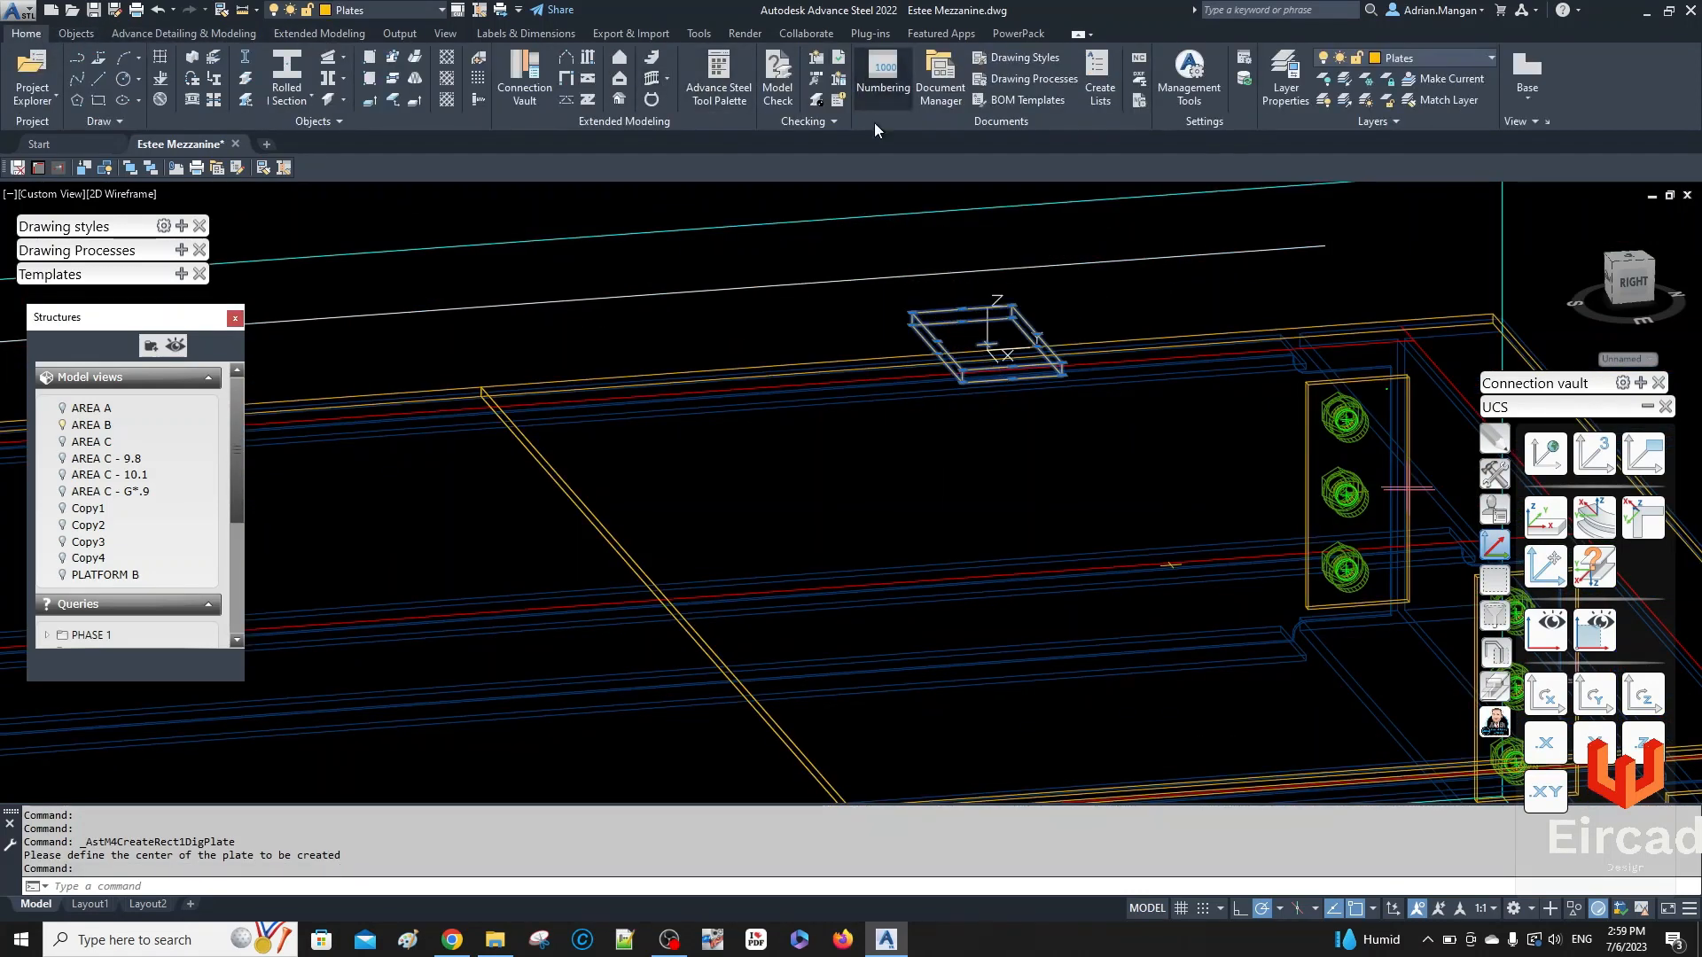
left_click(883, 80)
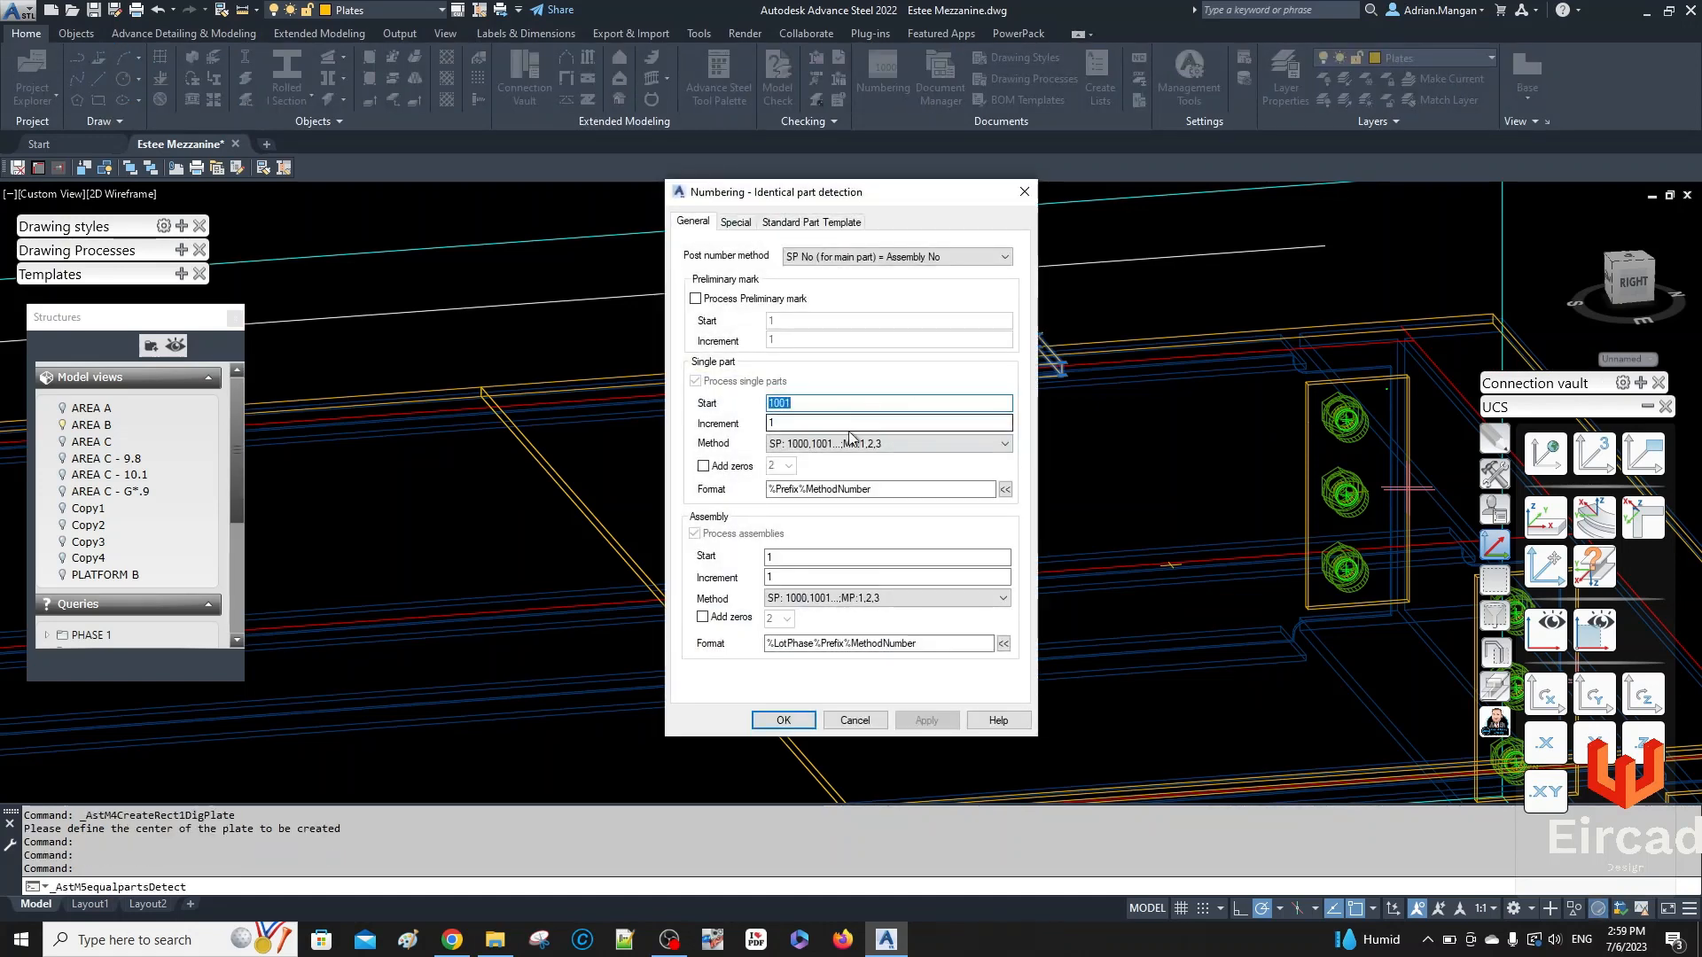
left_click(785, 720)
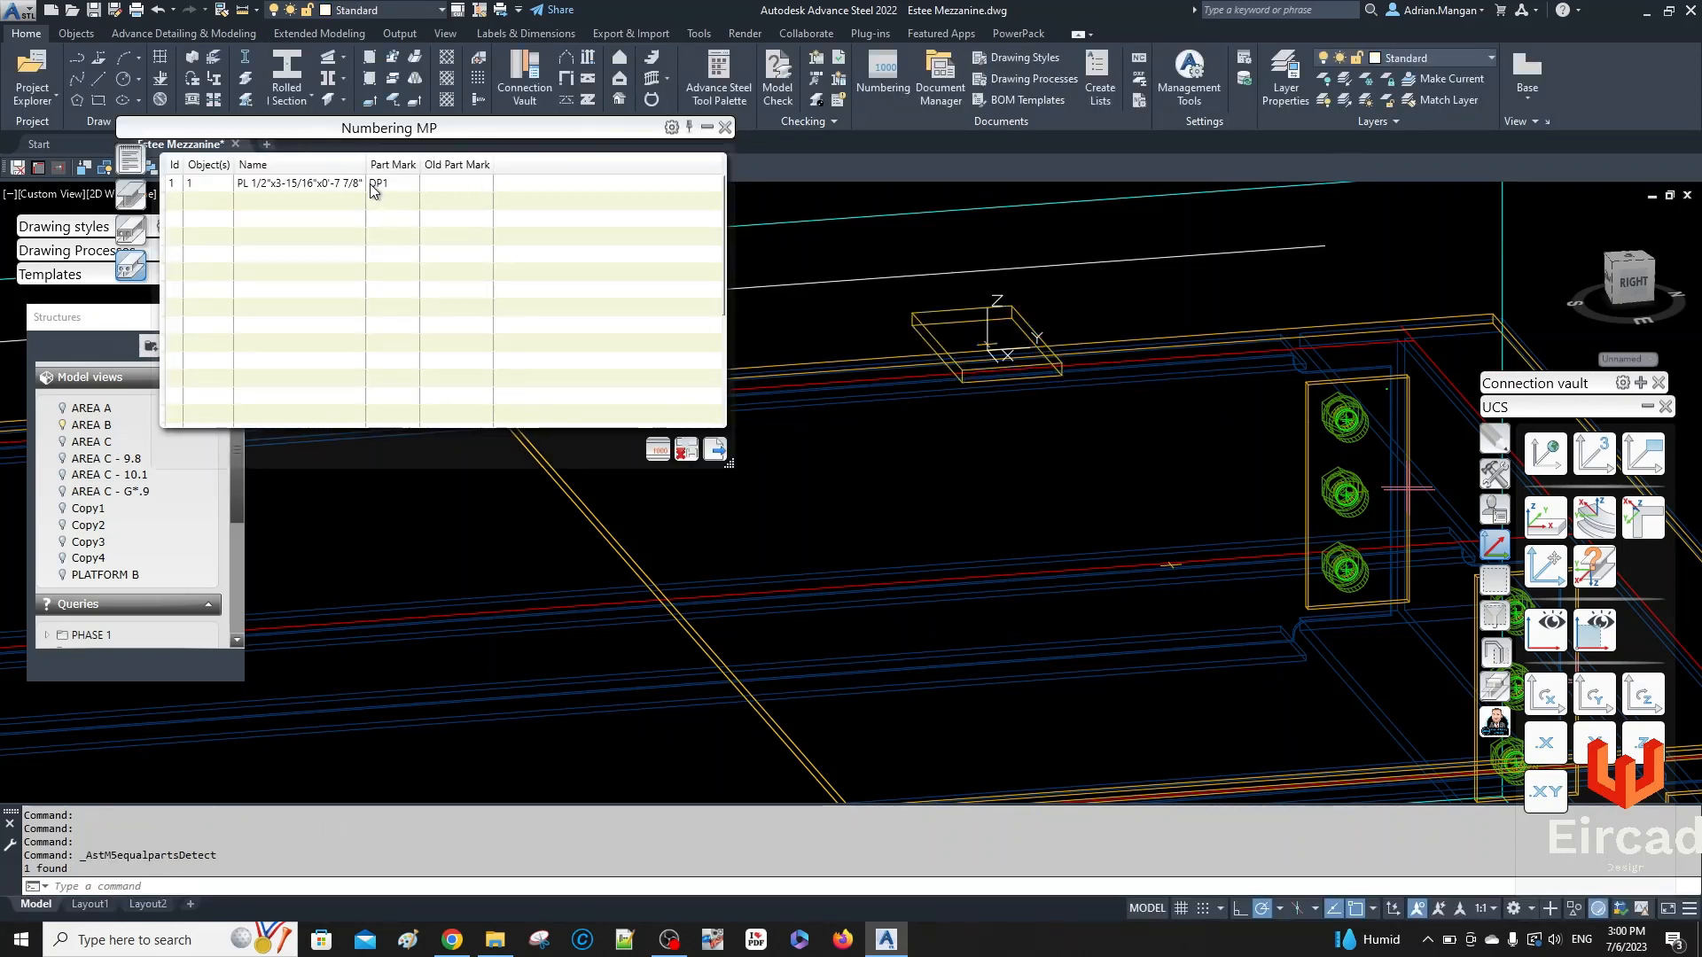
left_click(724, 127)
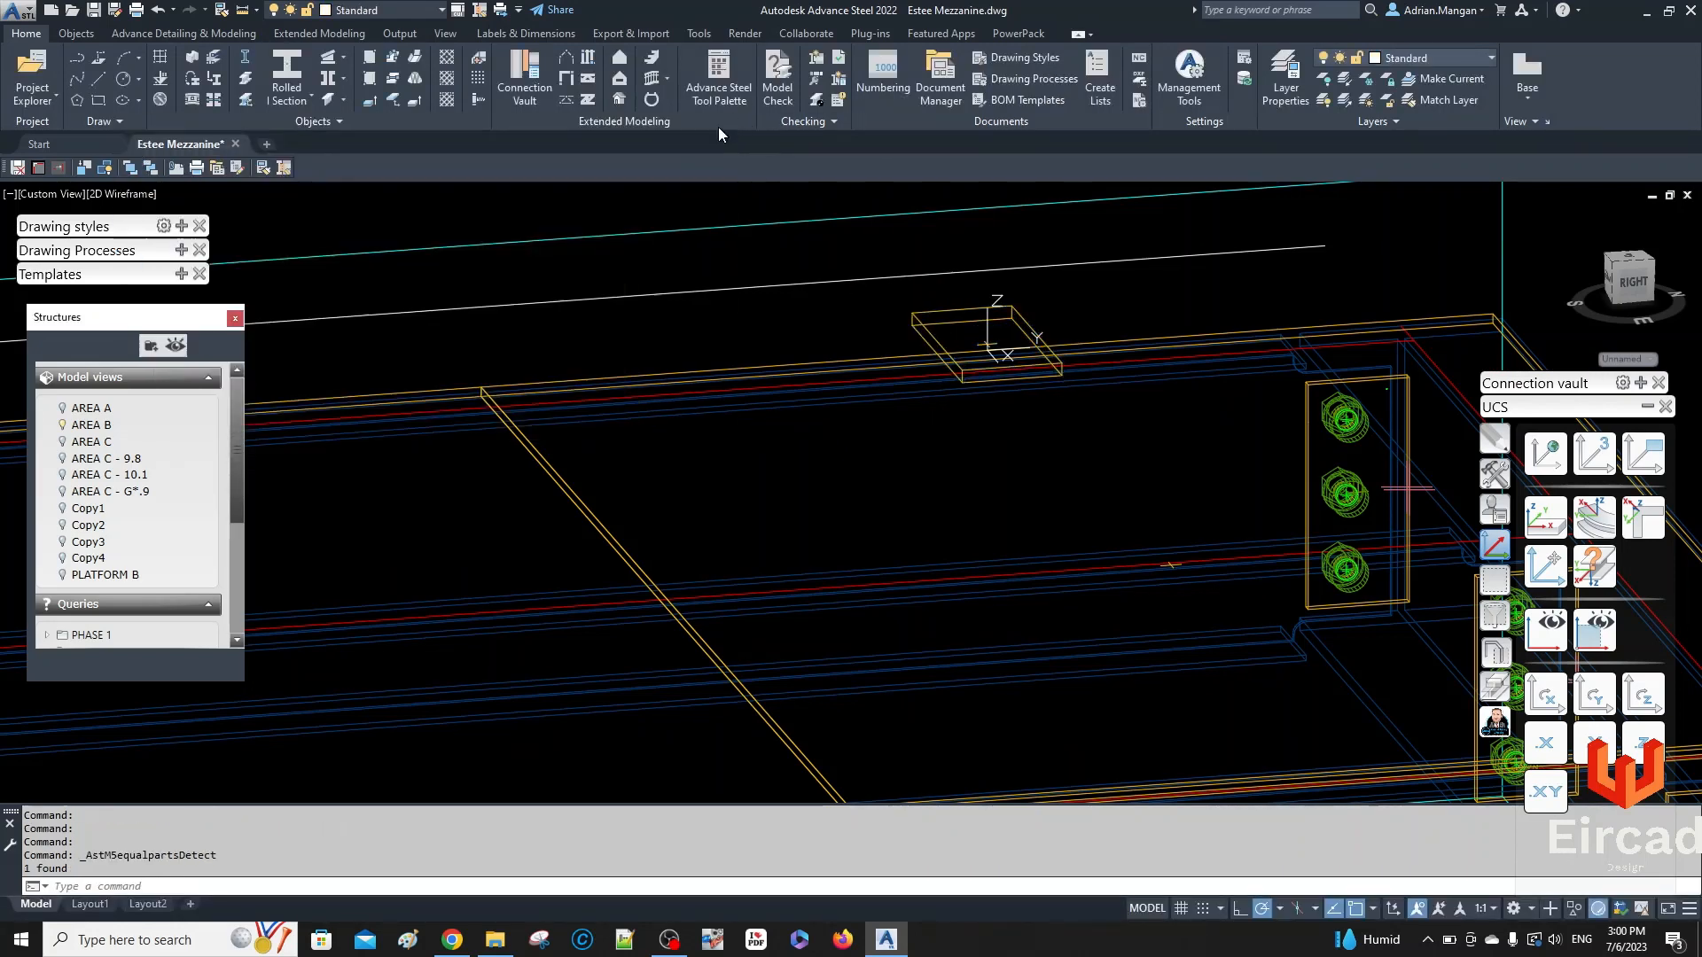
left_click(160, 12)
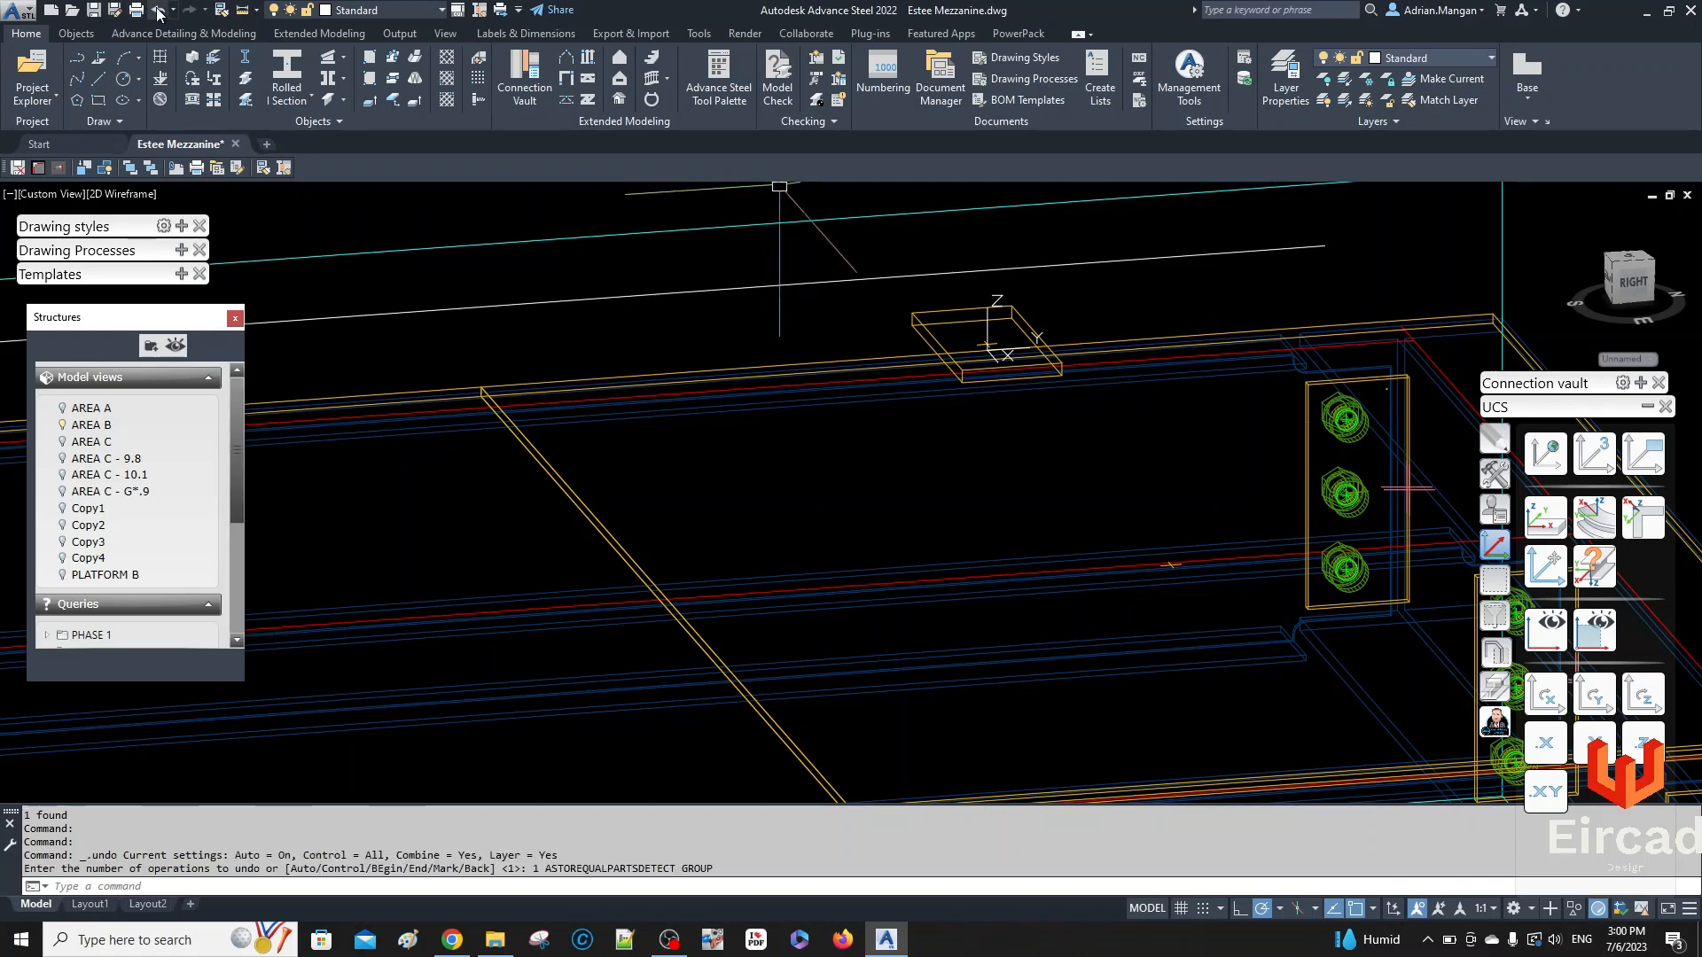
left_click(160, 12)
- Set the small plate's Lot/Phase to 2 in its naming properties and include Lot/Phase in the numbering criteria
scroll(935, 291, "up", 6)
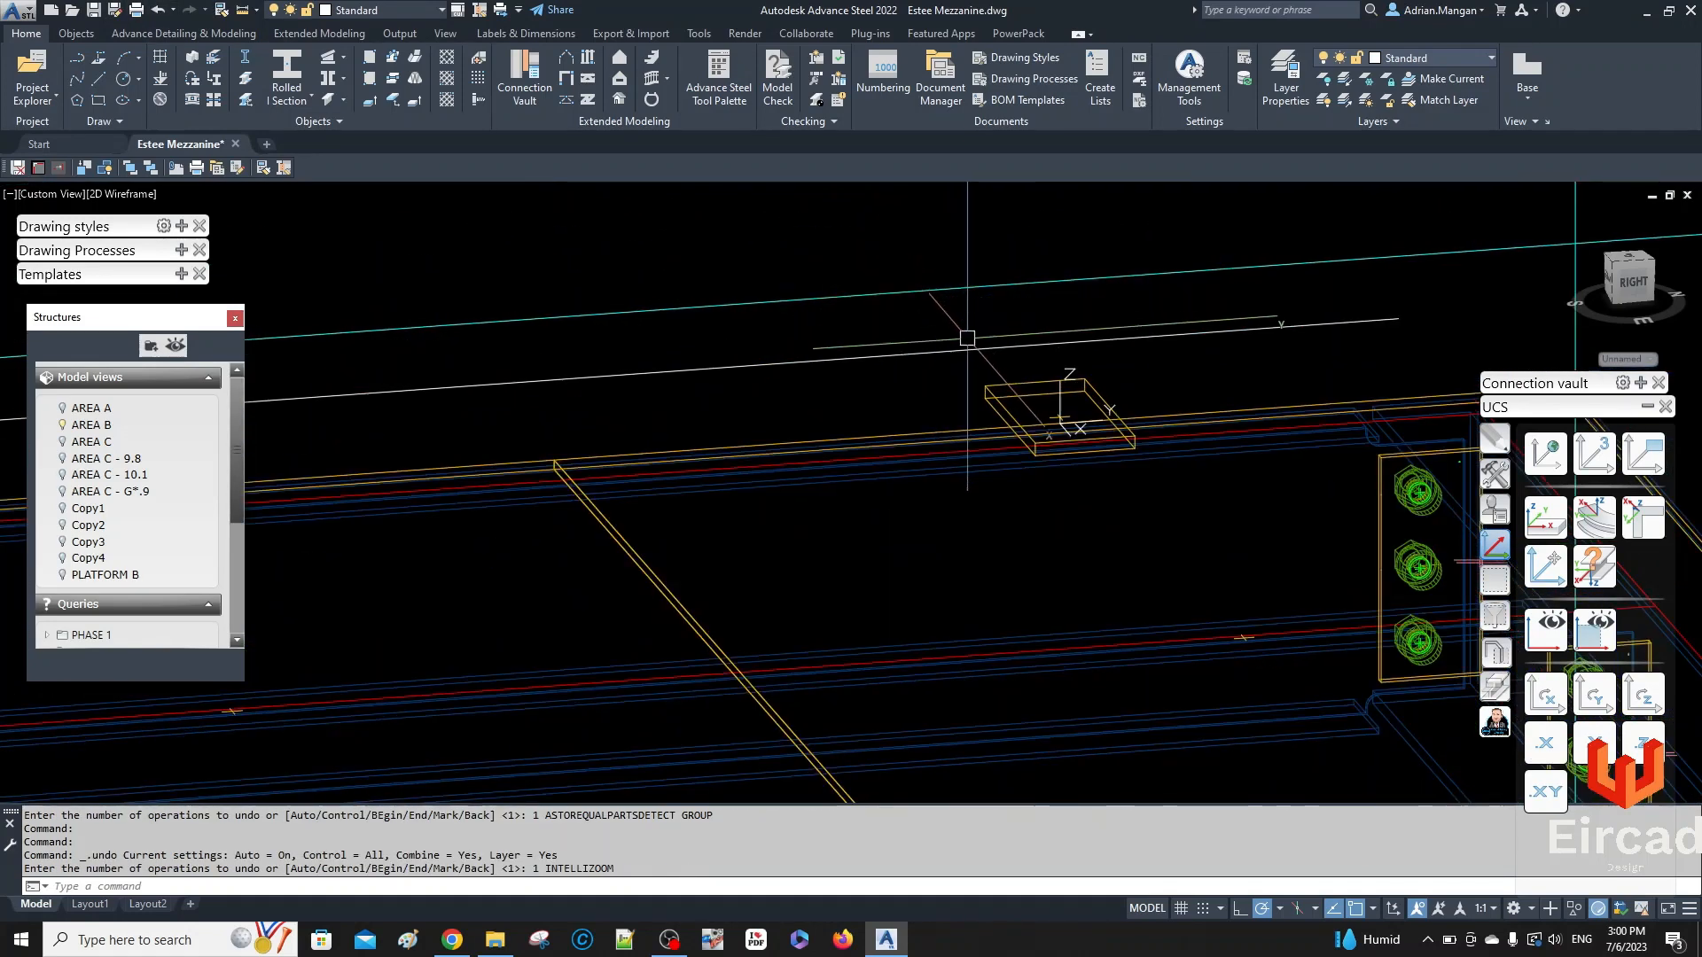
double_click(987, 391)
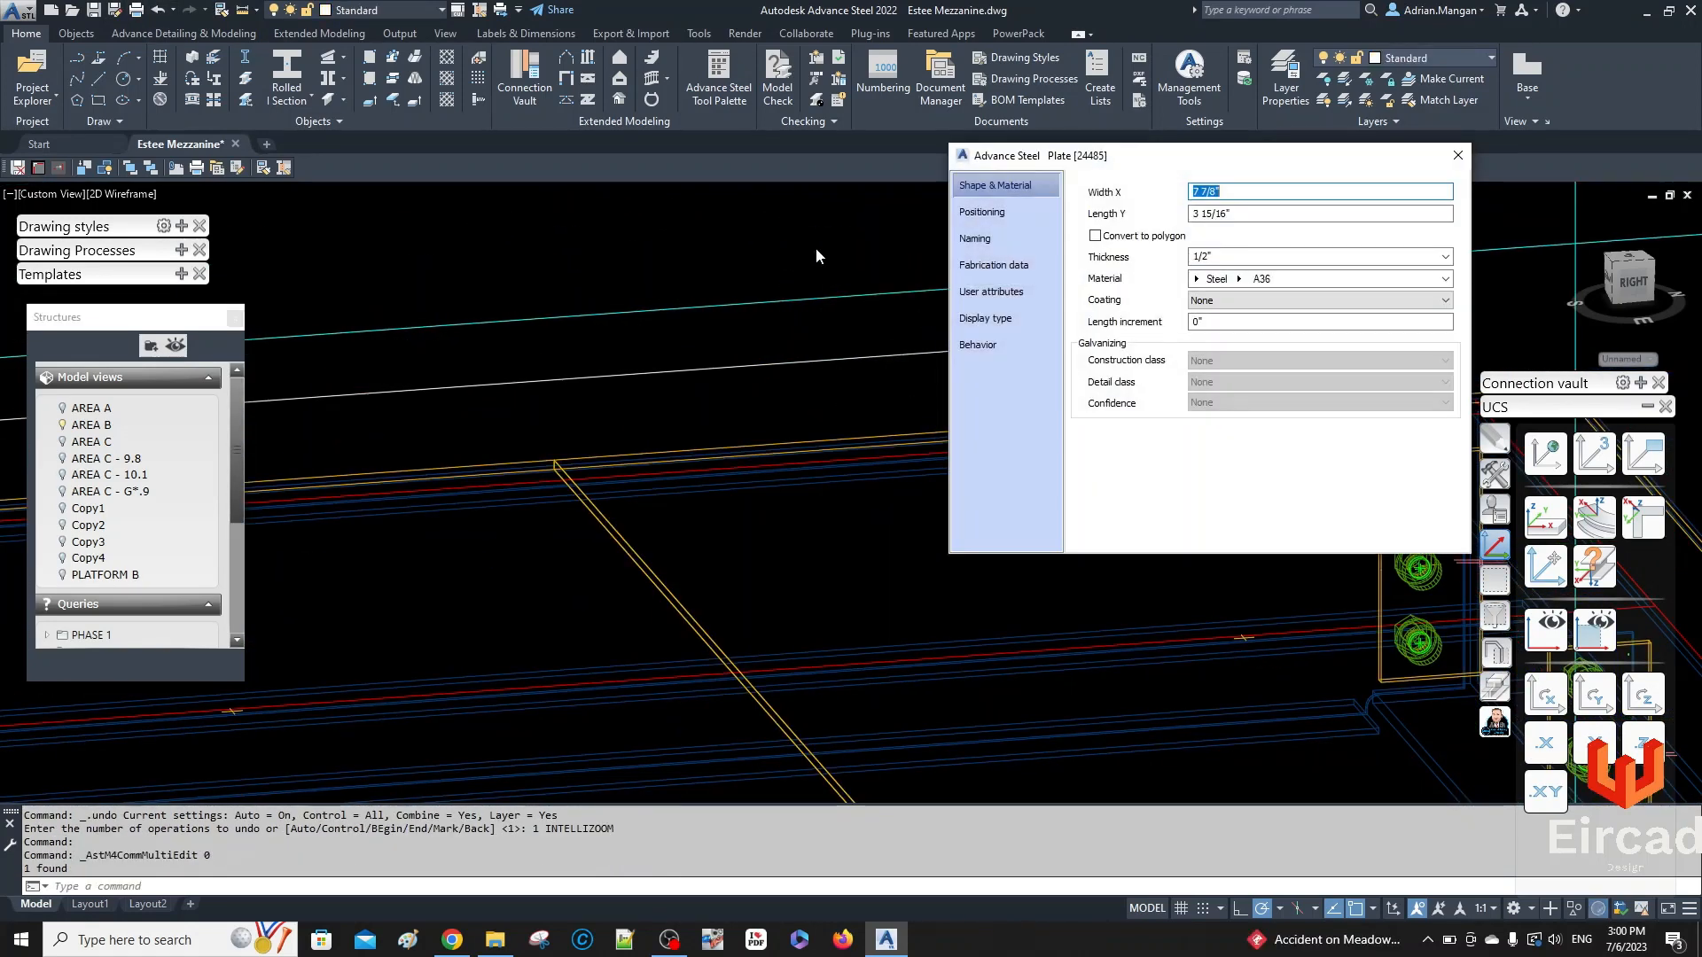
left_click(986, 234)
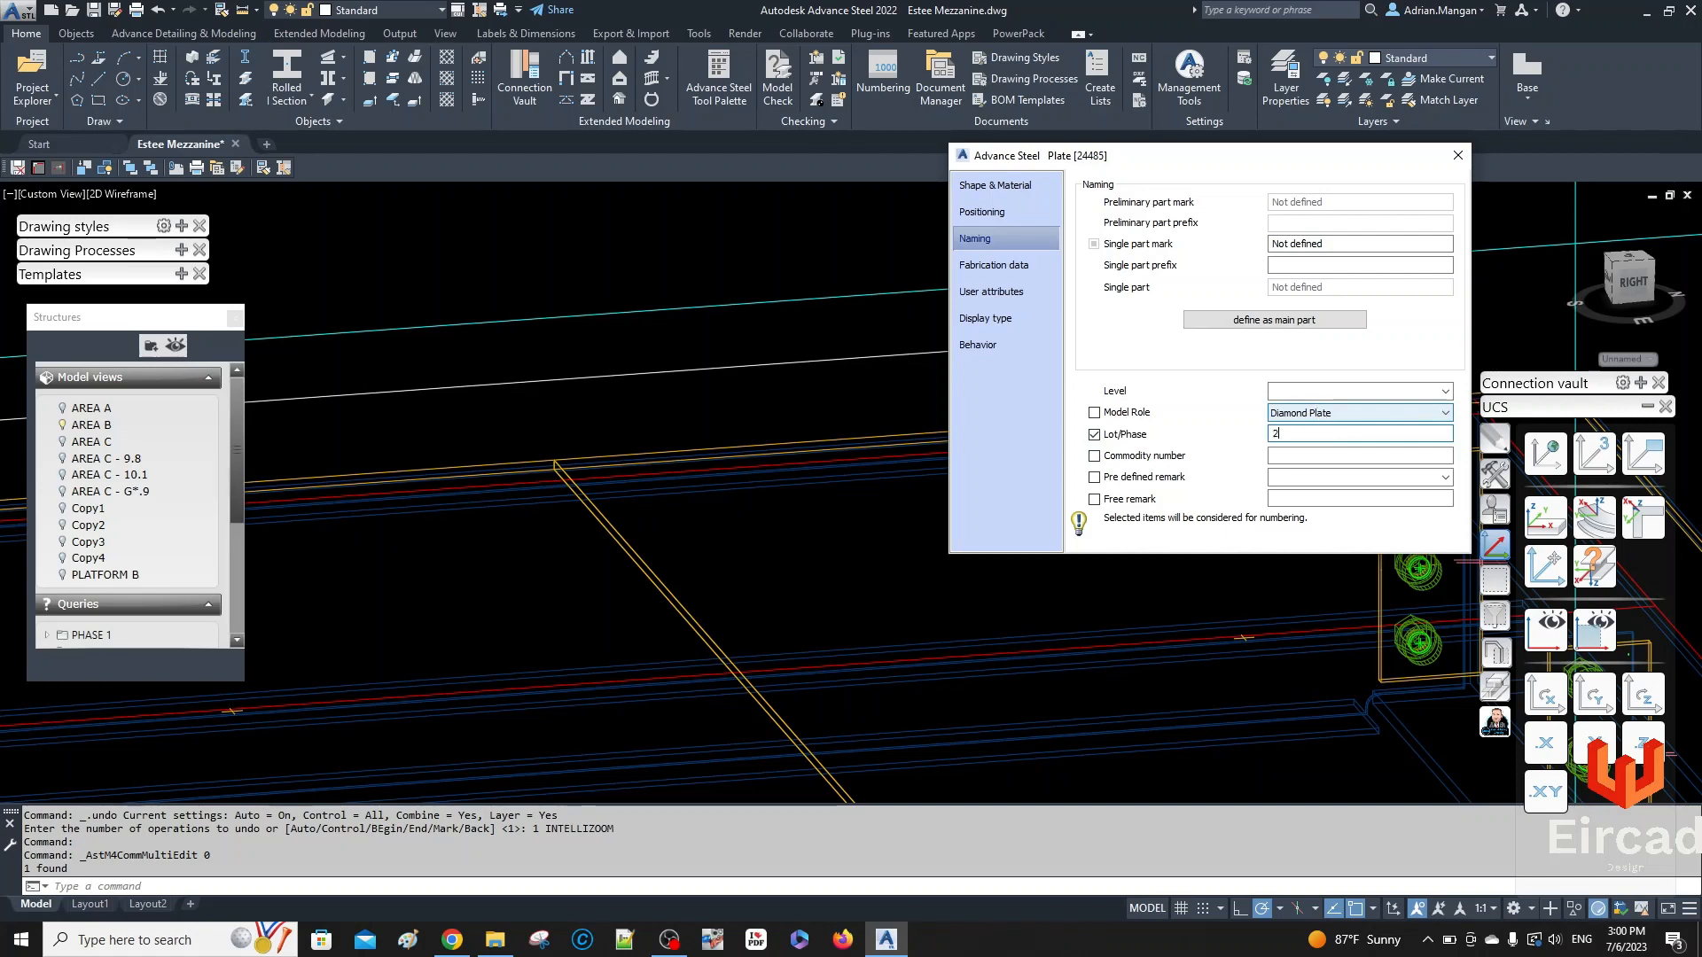
left_click(1436, 243)
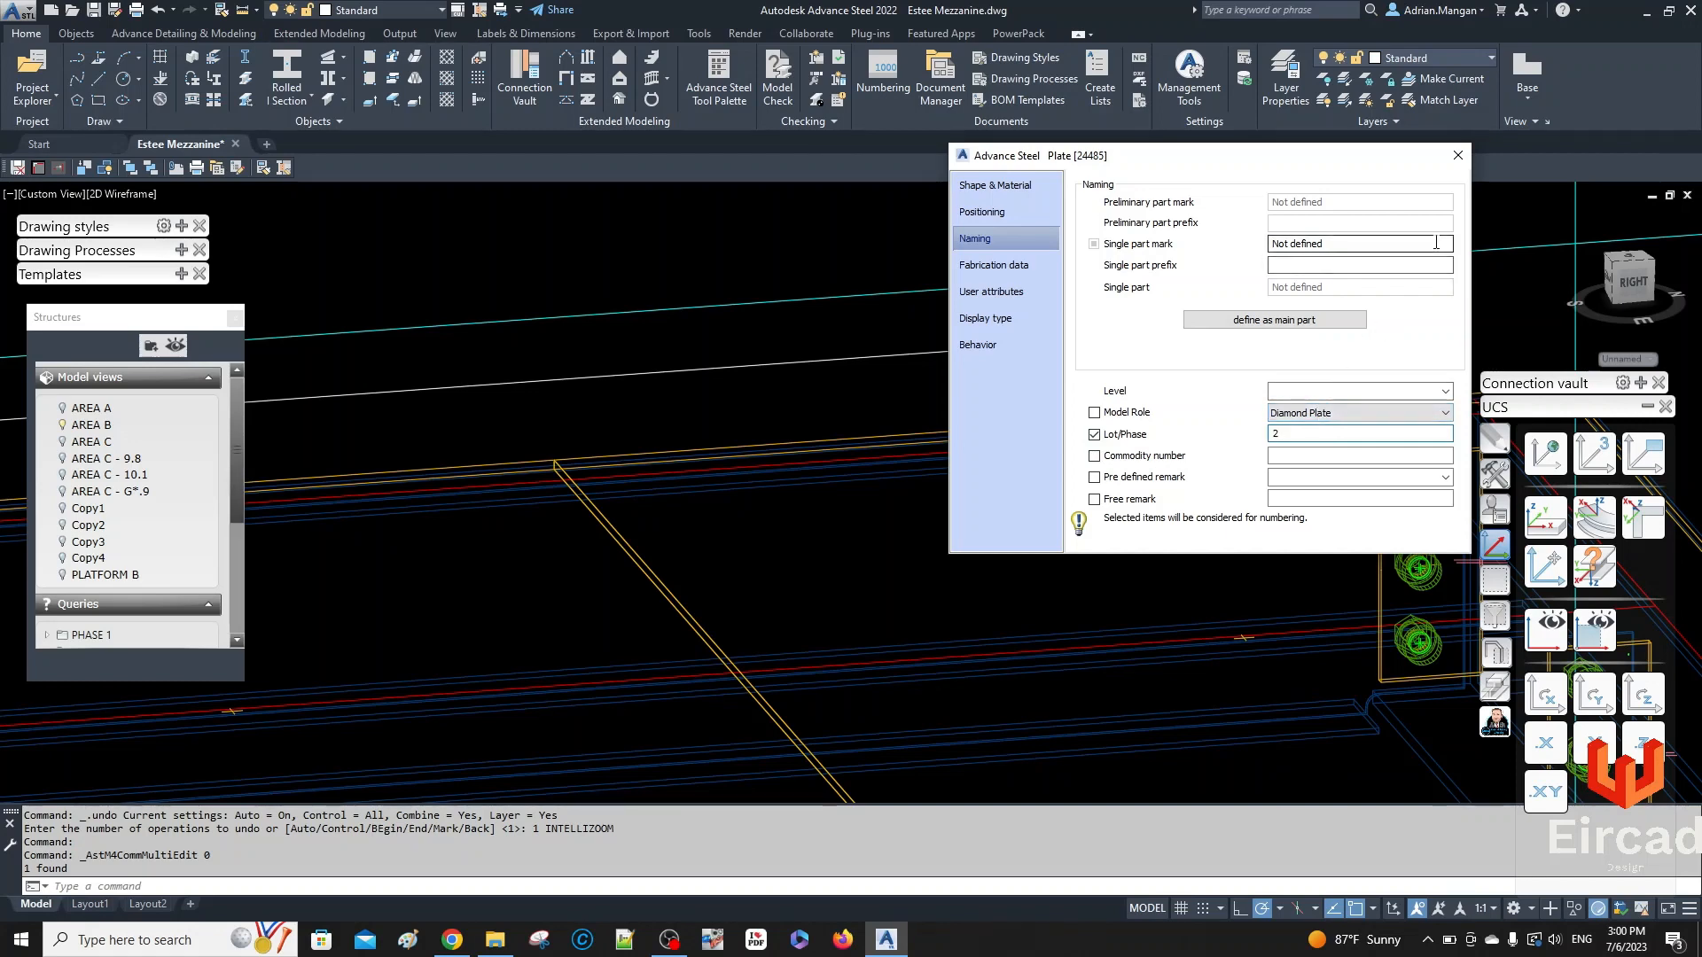
left_click(1455, 158)
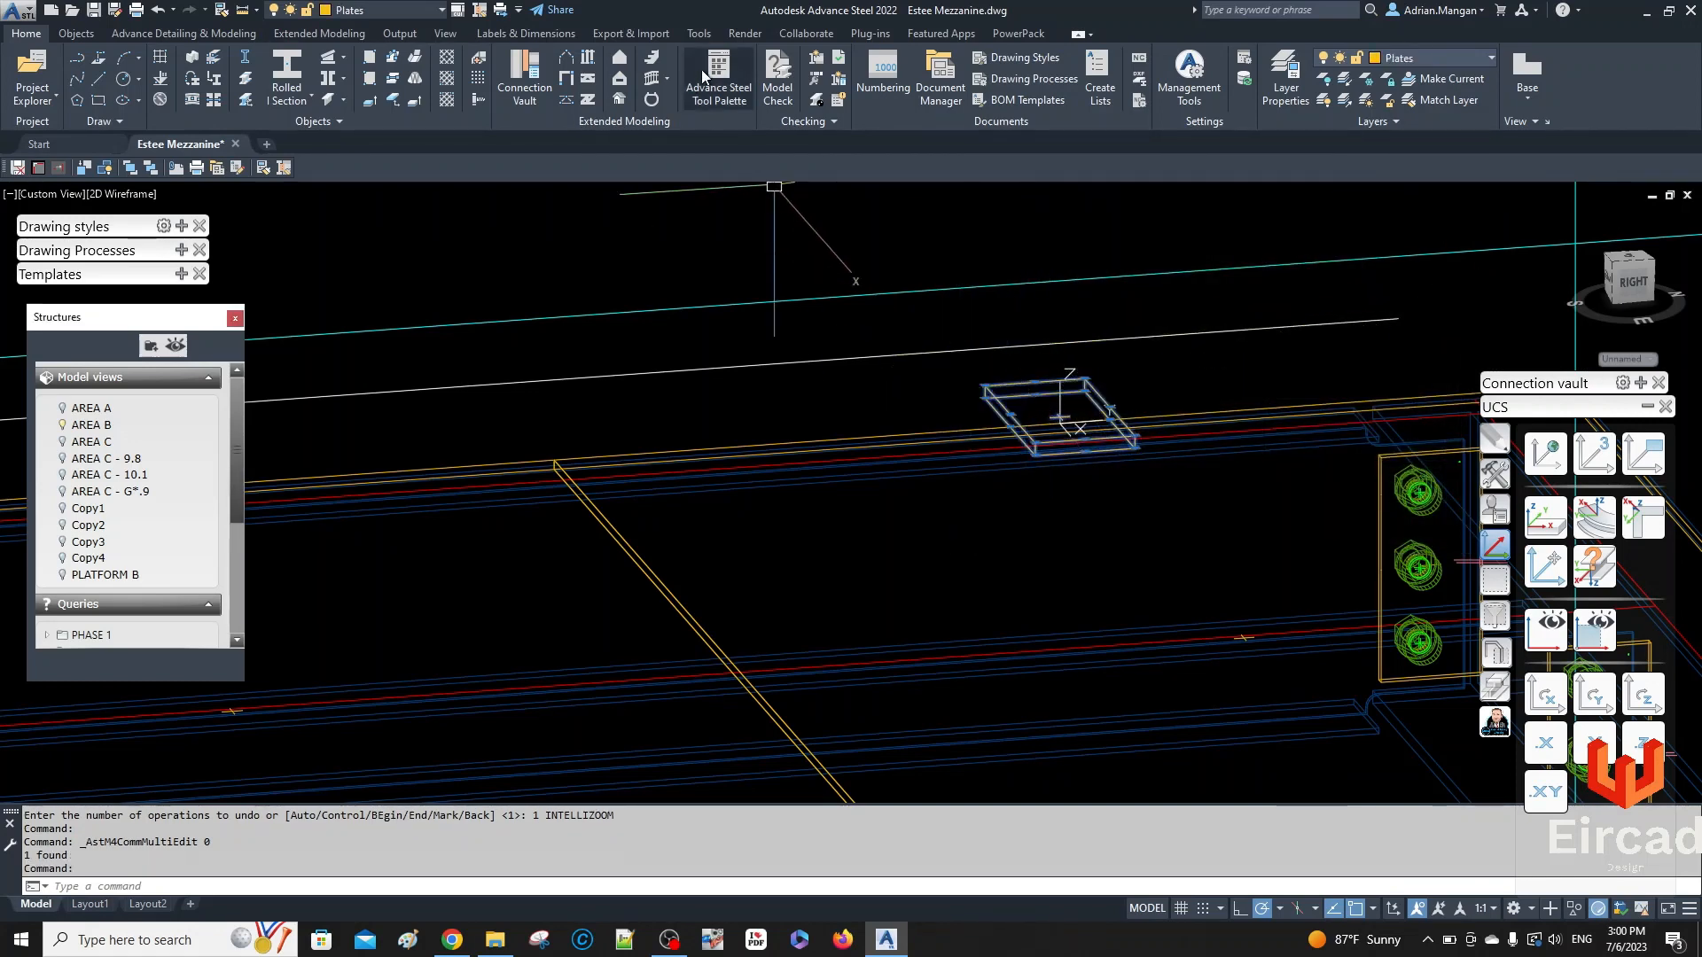
- Run the numbering on the small plate with the existing settings, including the lot/phase in the assembly format
left_click(865, 73)
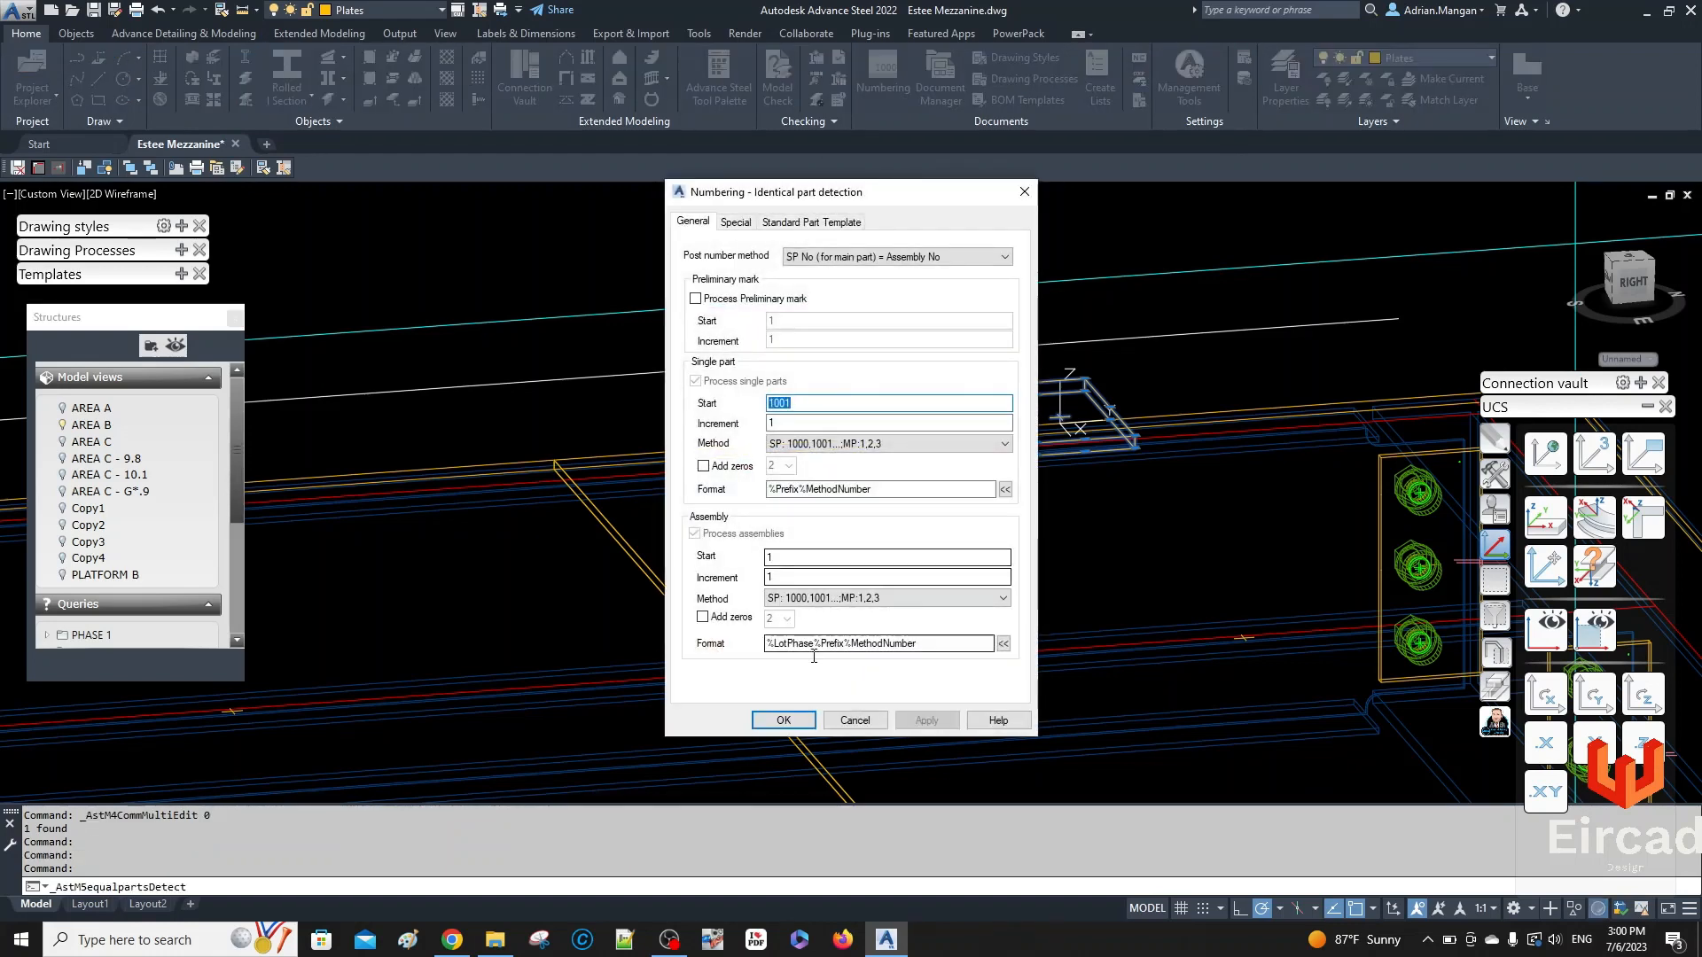
left_click(802, 725)
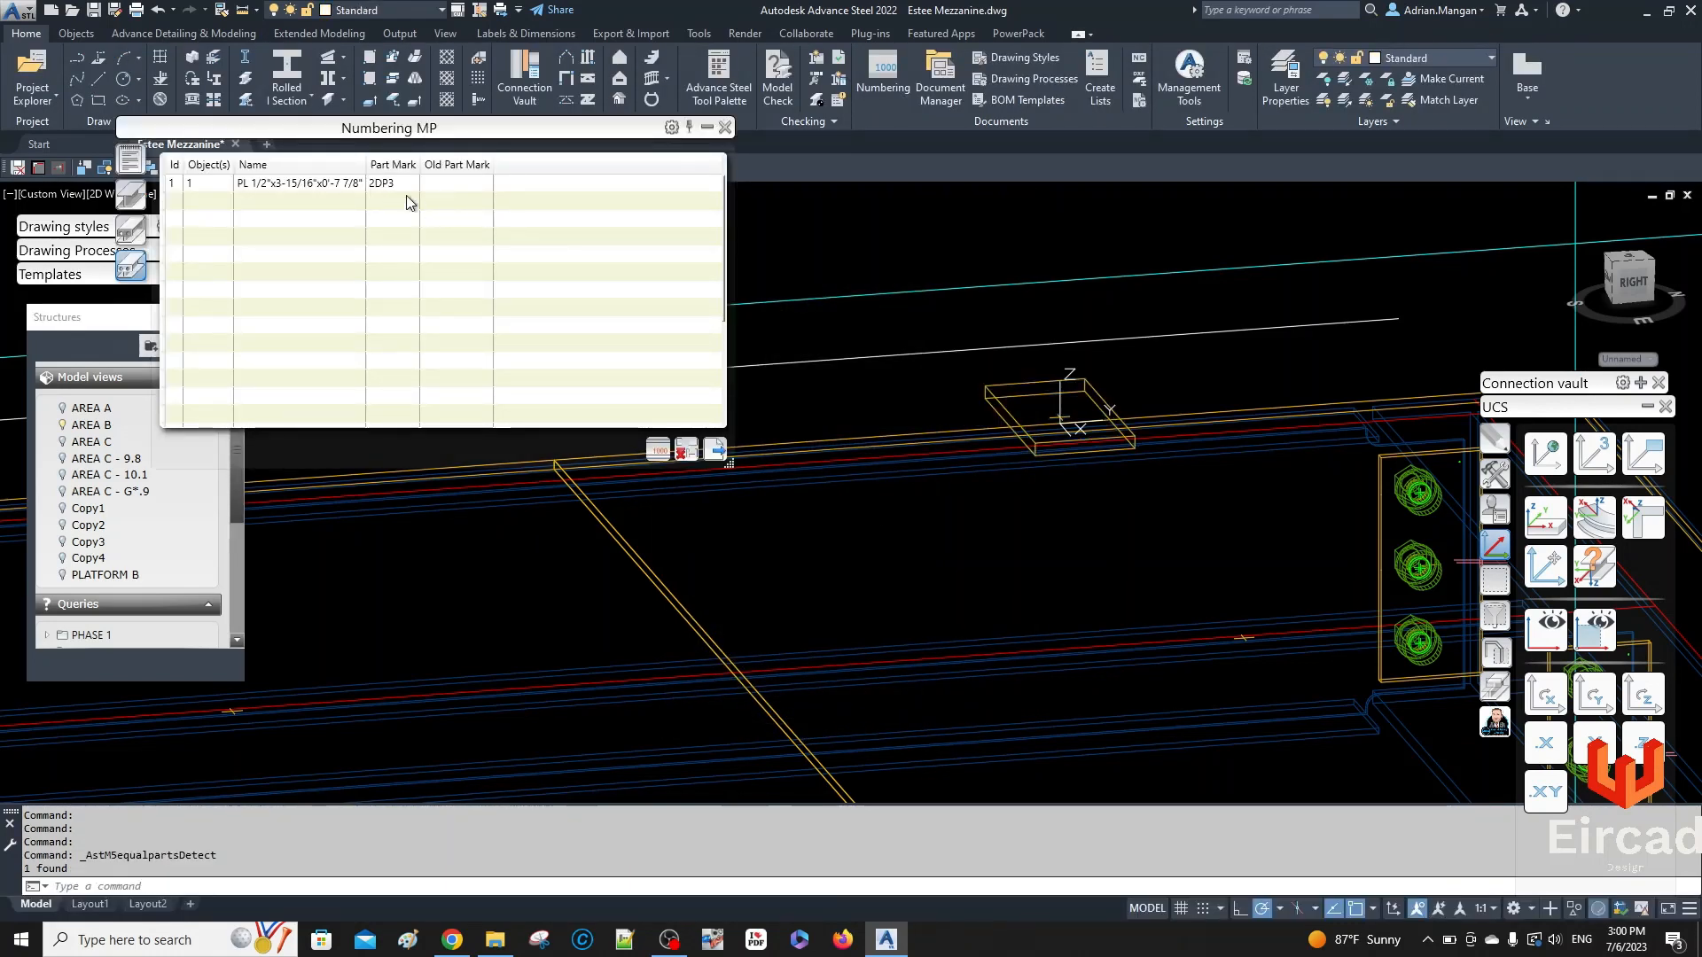
left_click(722, 128)
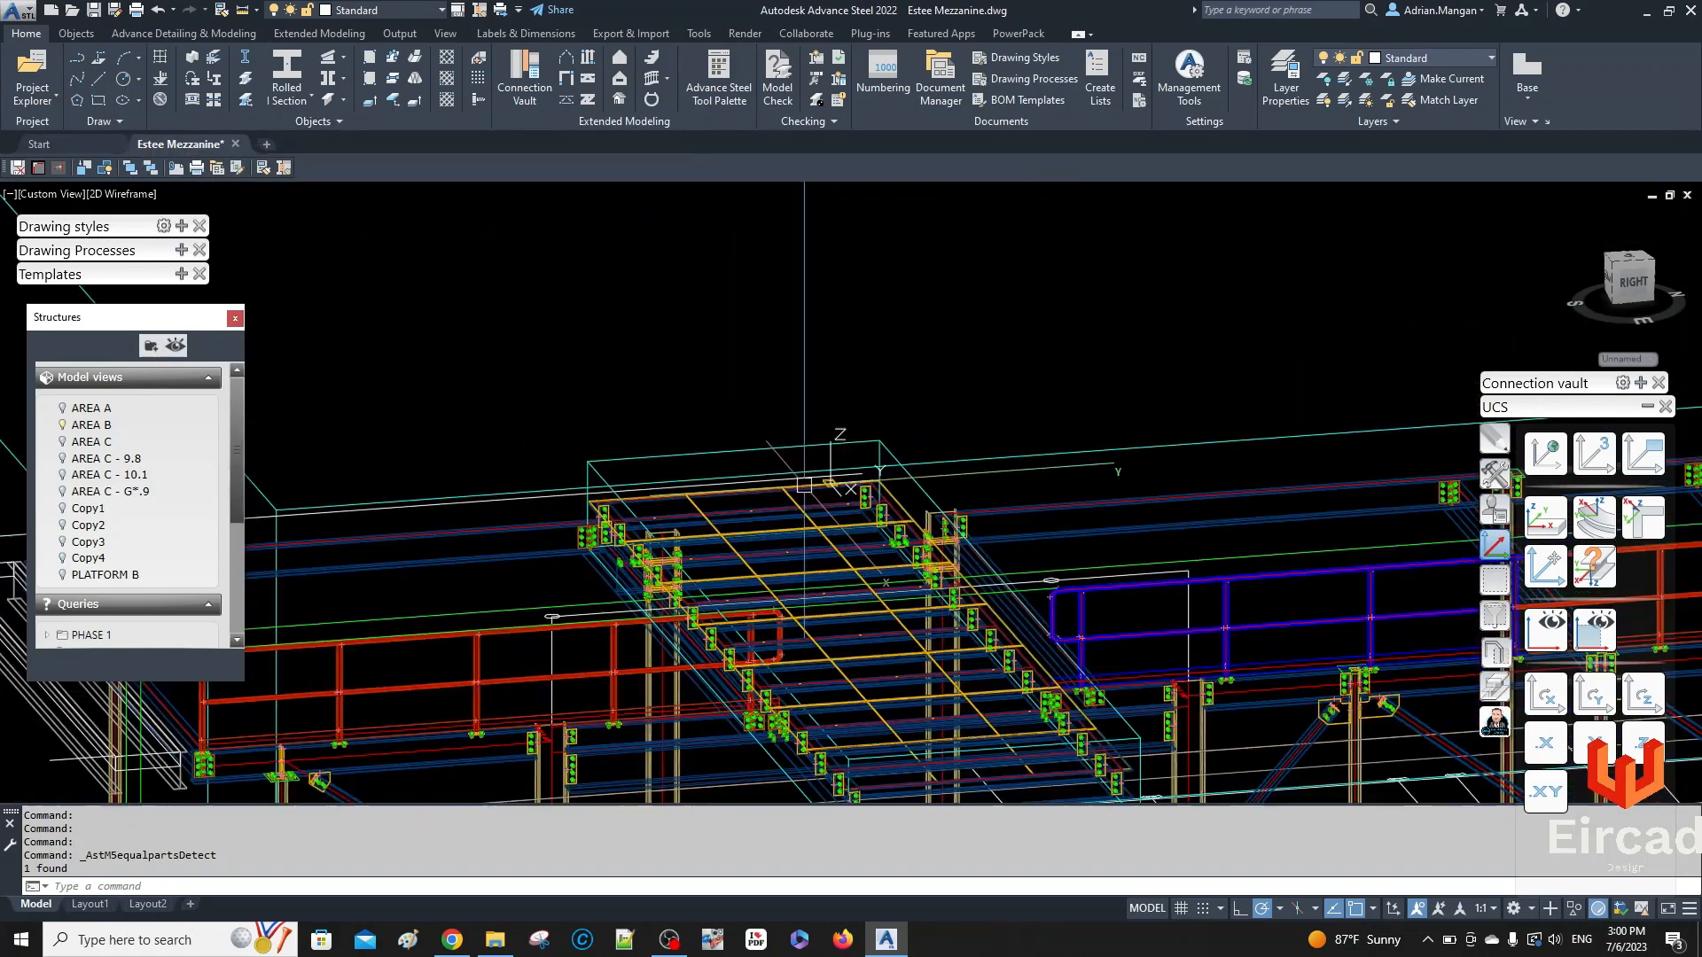
- Examine the naming properties of an existing 3/8" floor plate along the platform's side edge, including marks, prefixes and model role
scroll(938, 644, "up", 5)
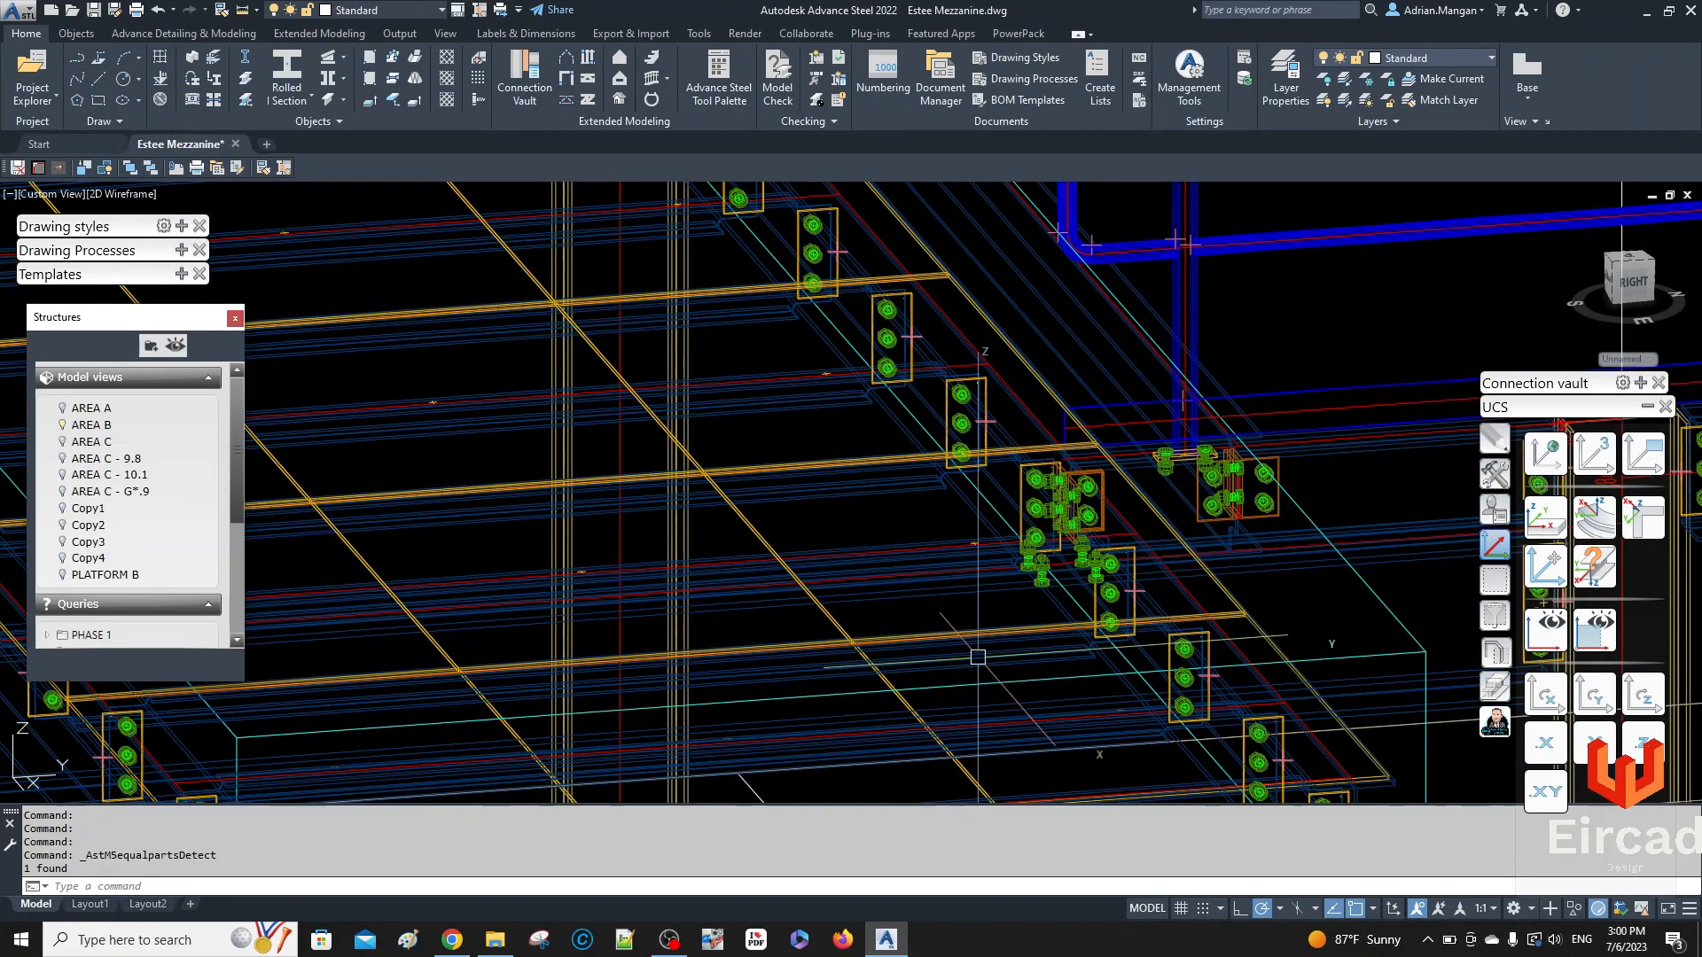
double_click(1273, 648)
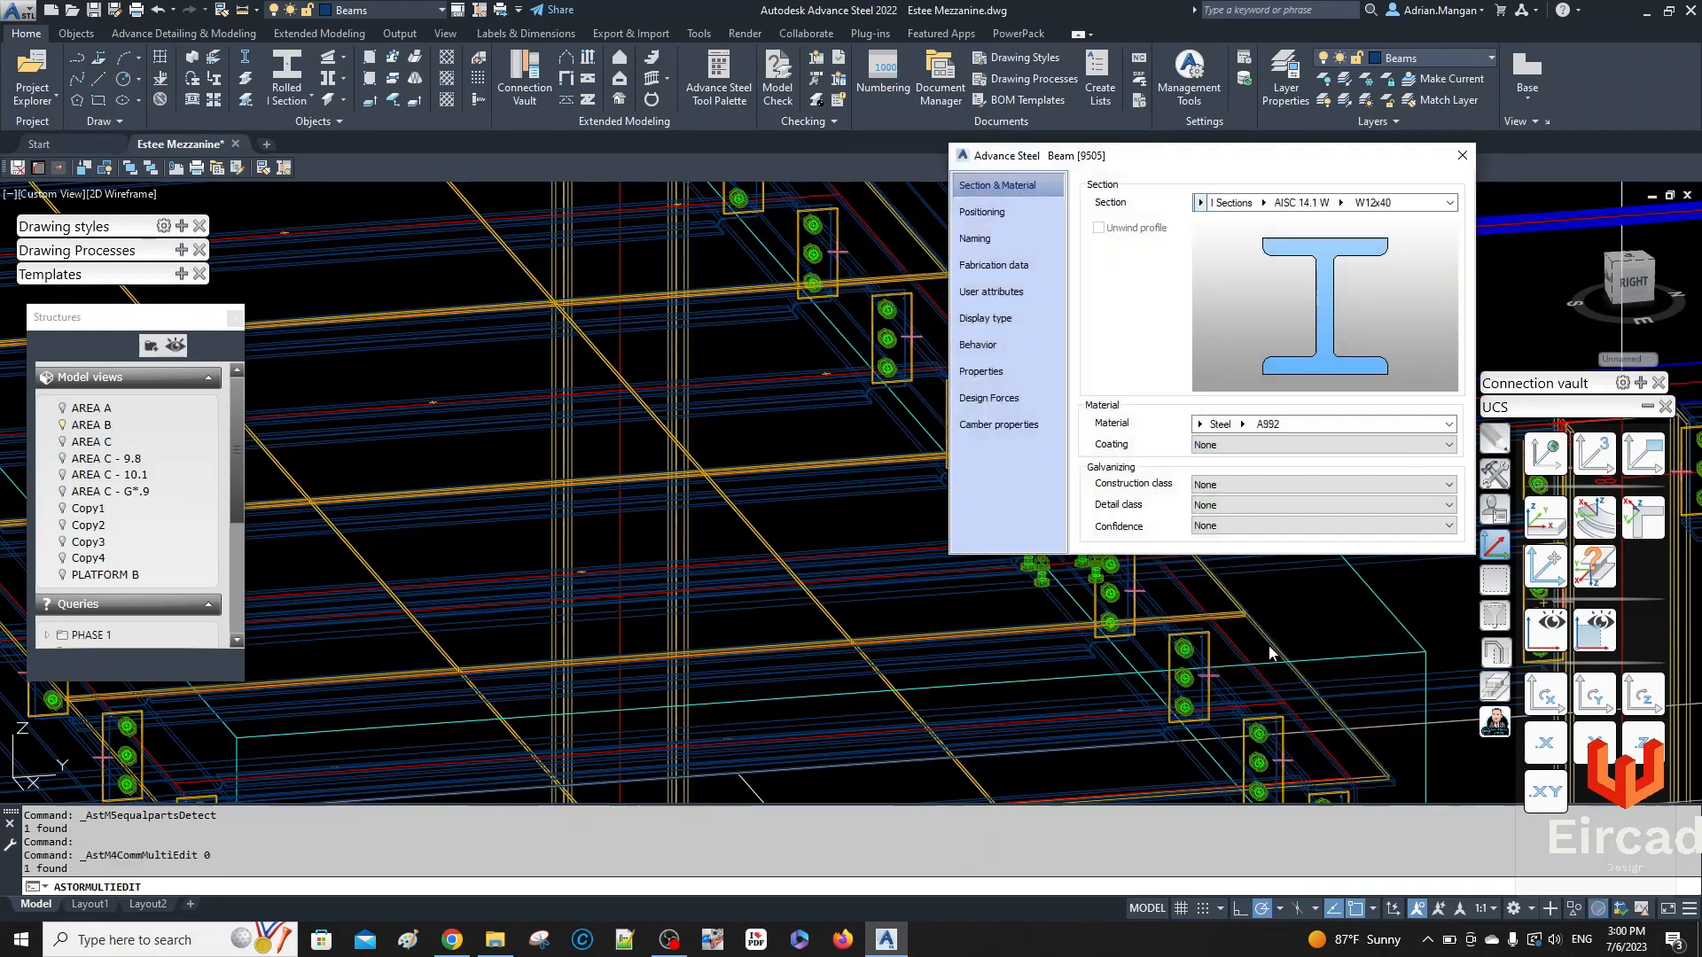
scroll(1273, 642, "up", 5)
key("Escape")
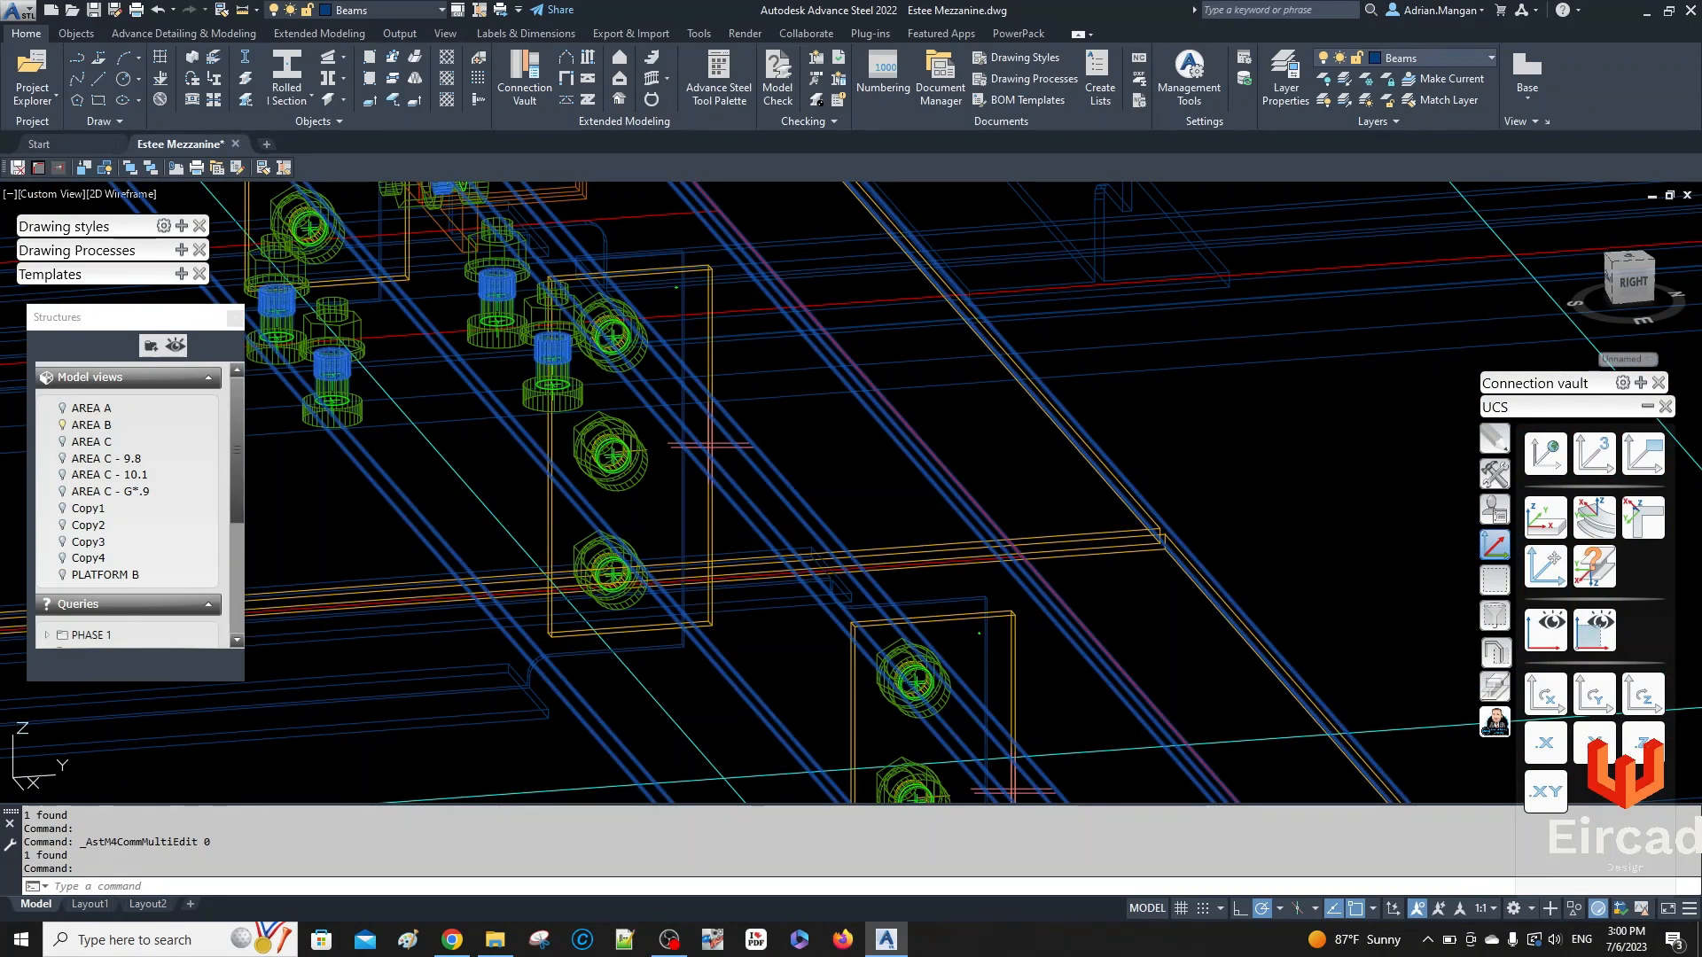
double_click(1271, 648)
scroll(1271, 648, "up", 2)
double_click(1268, 662)
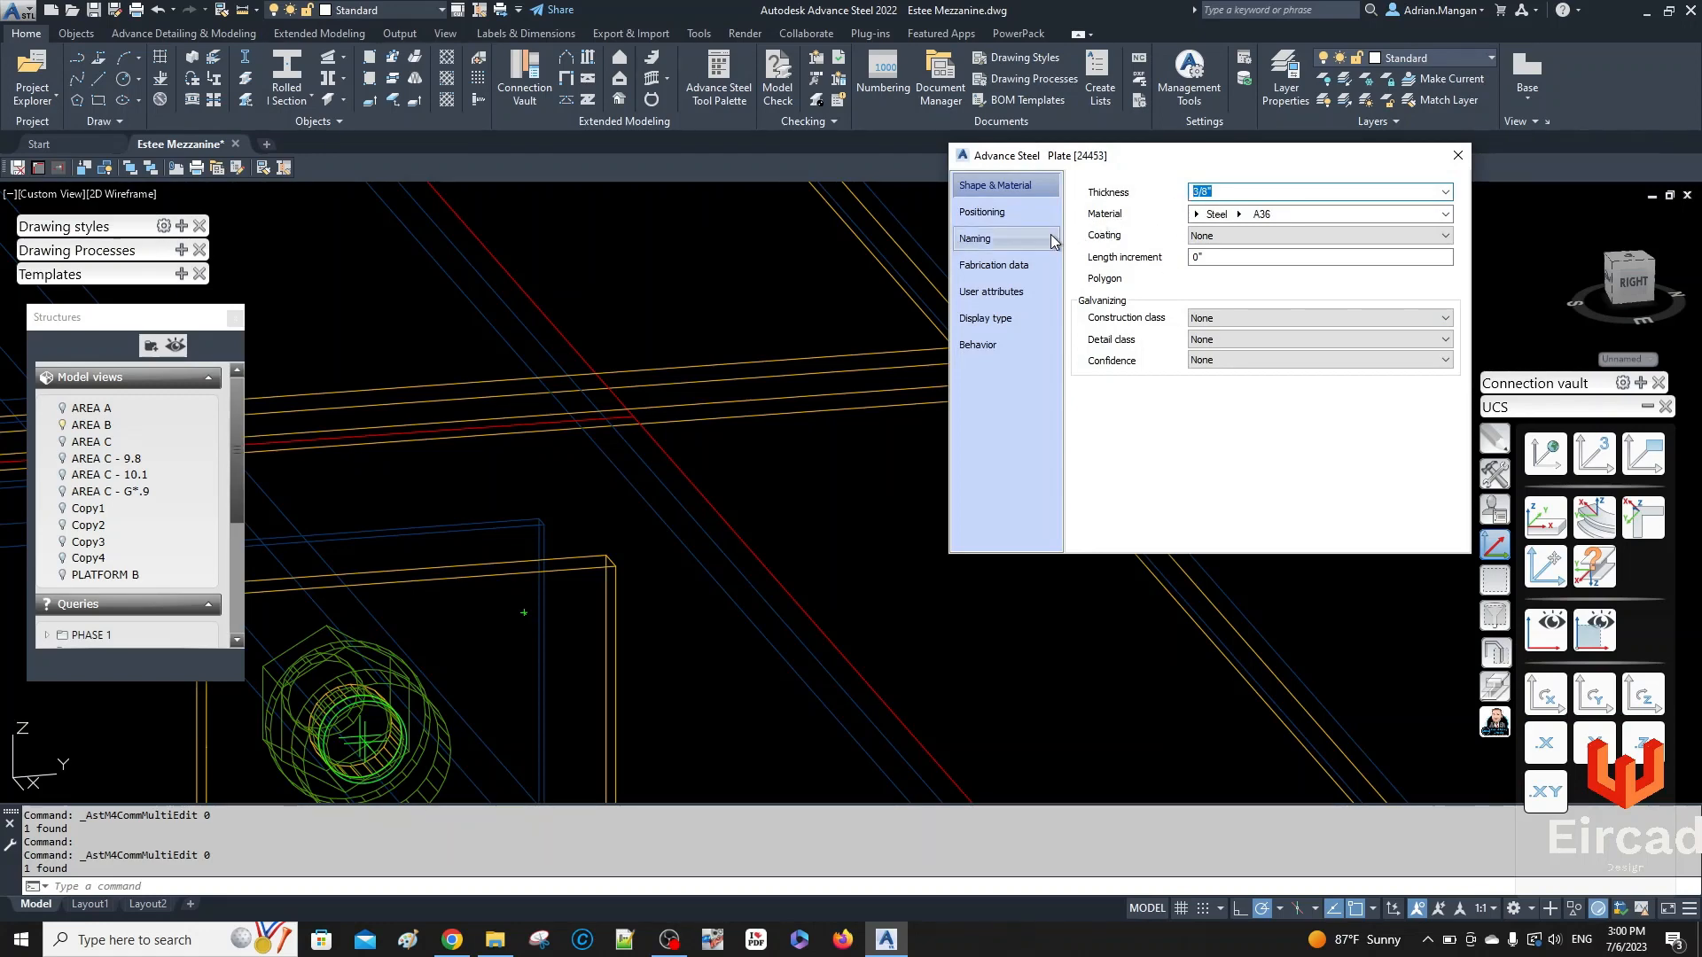
left_click(976, 239)
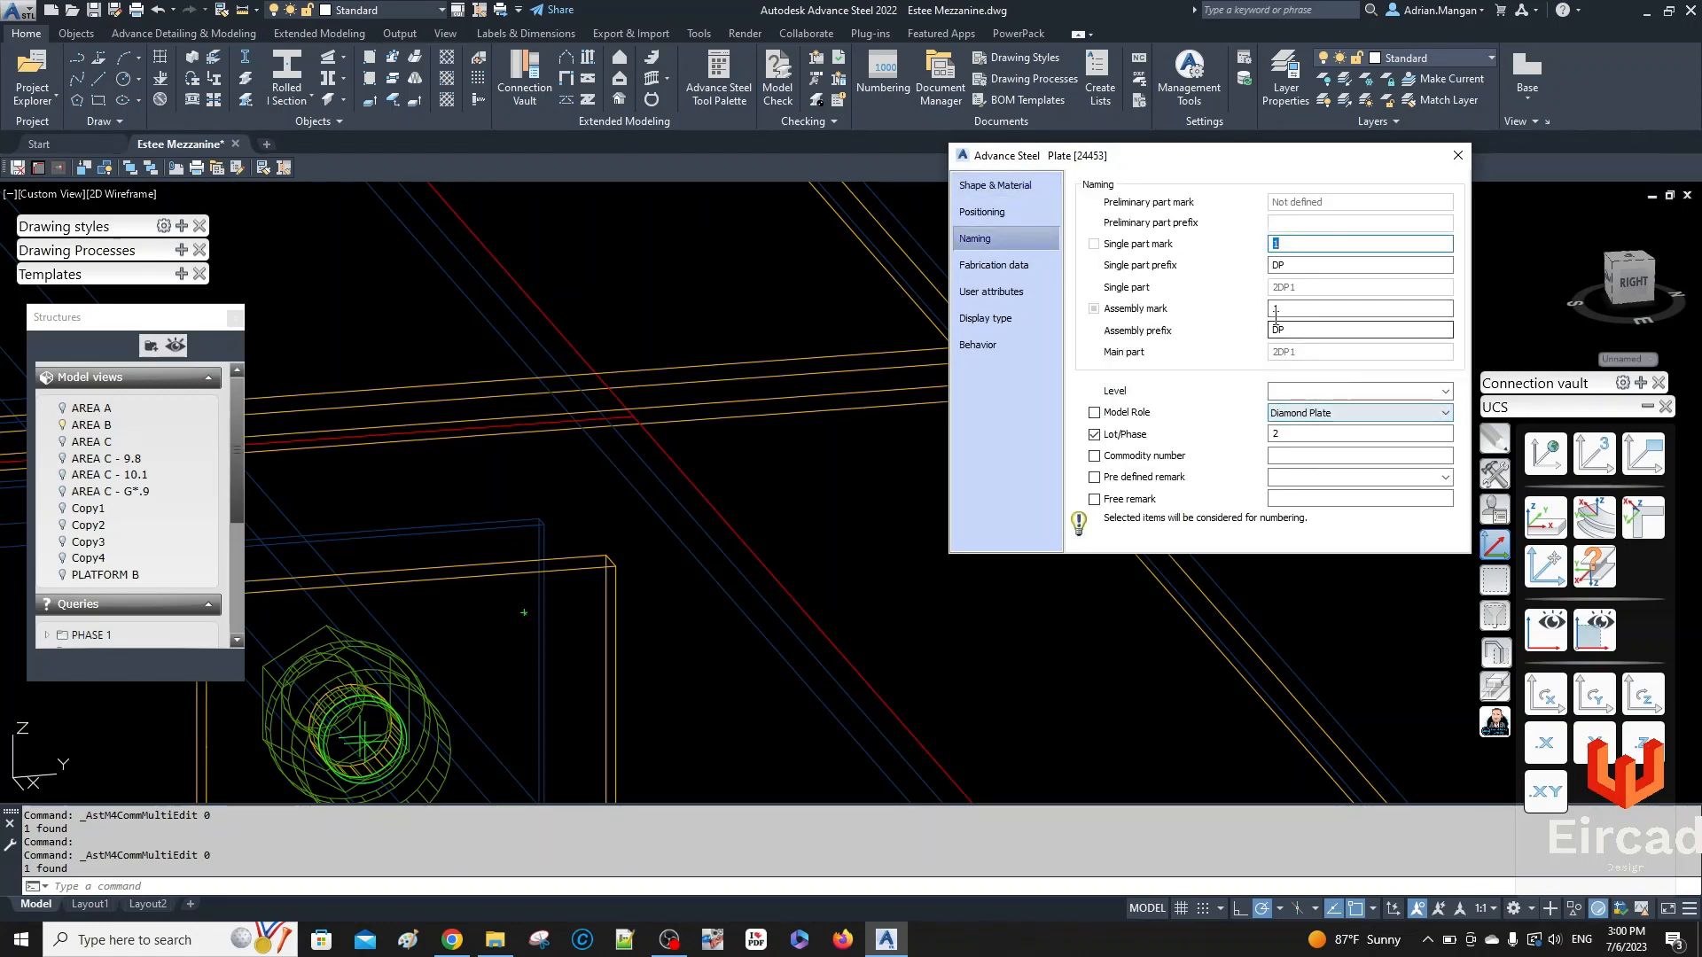
key("Escape")
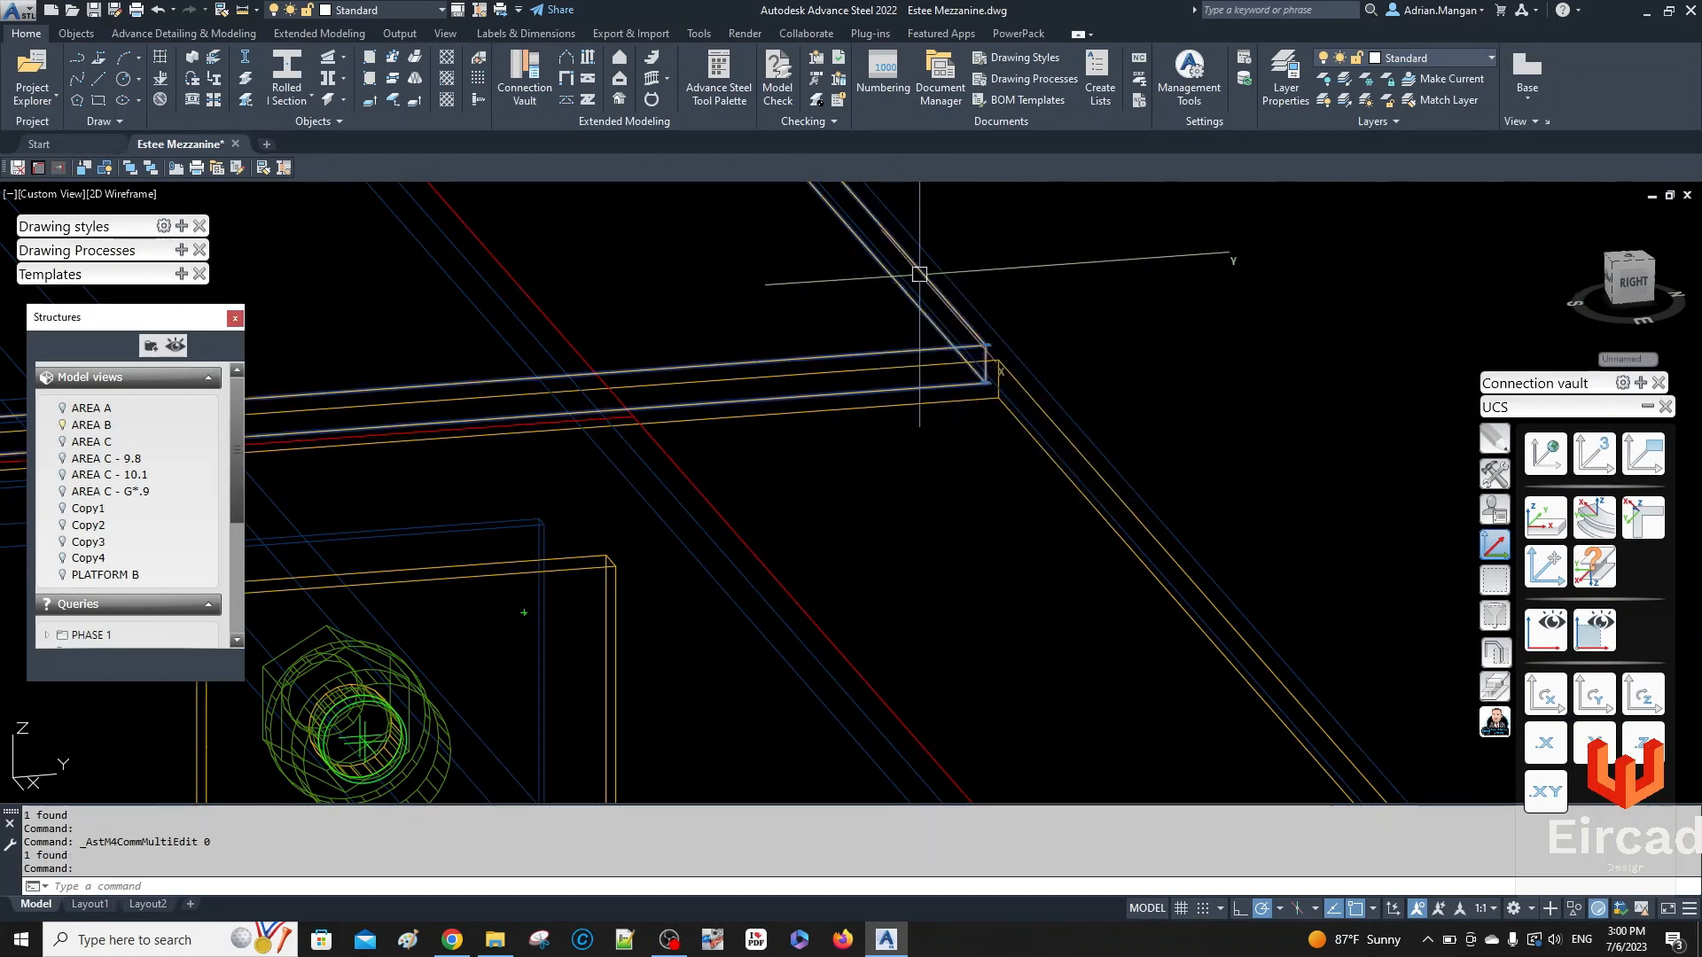
- Examine the naming properties of the adjacent 3/8" floor plate for its marks, prefixes and model role
double_click(909, 270)
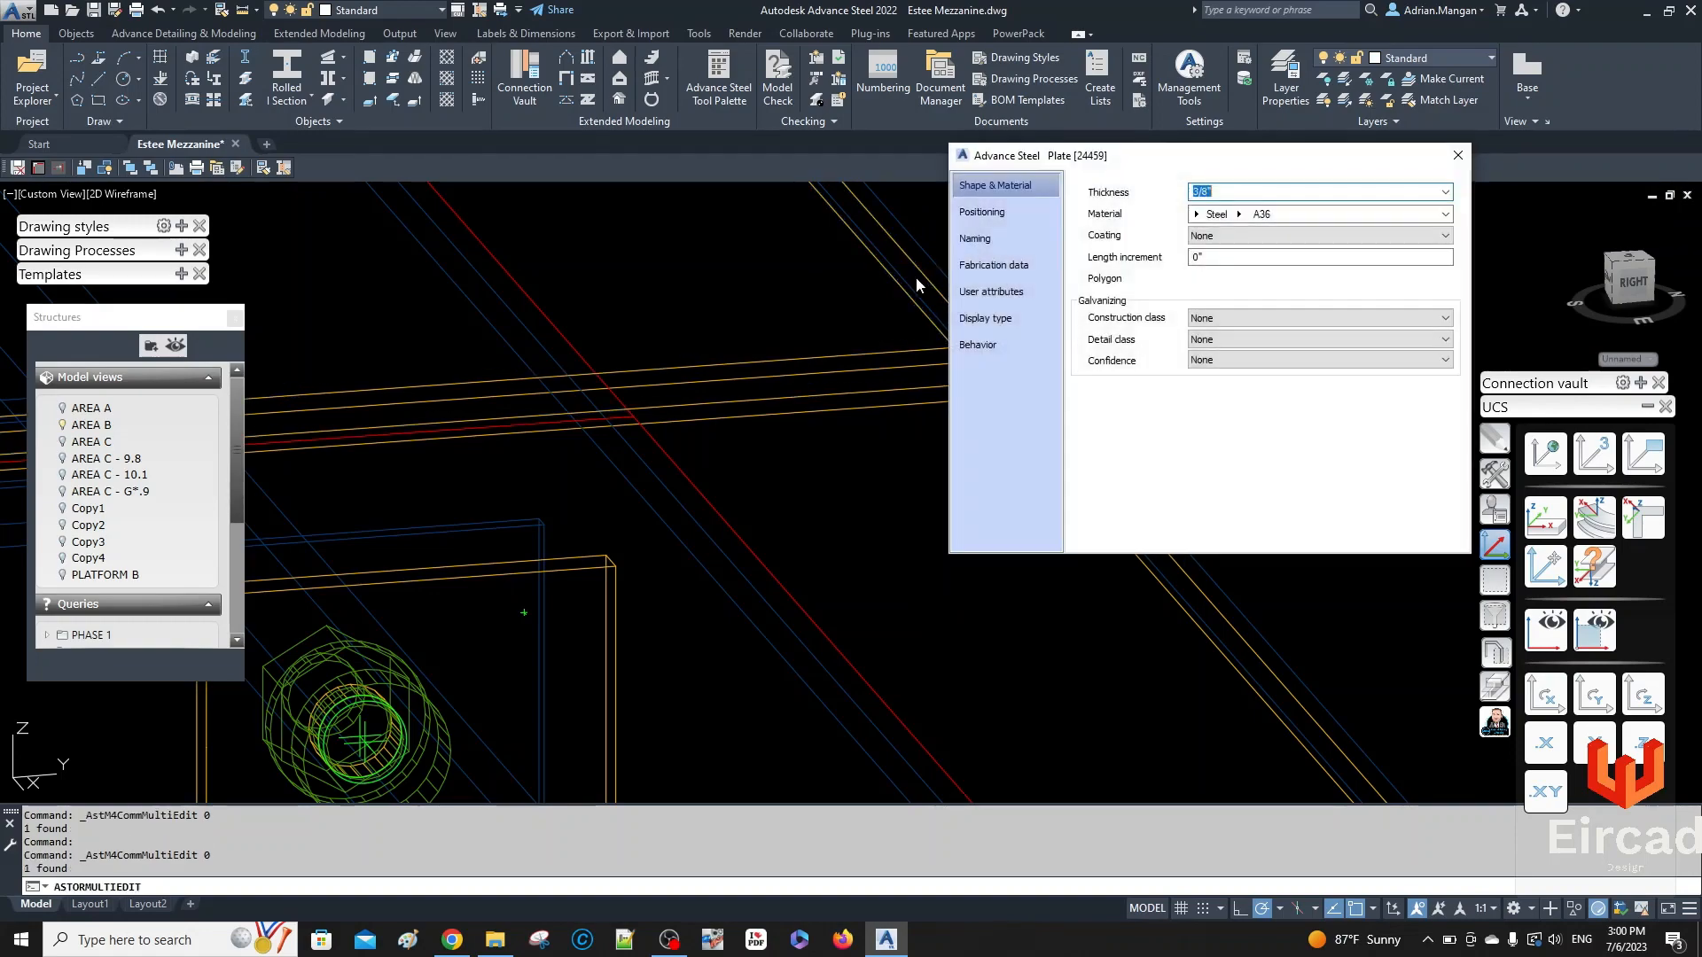
left_click(1019, 241)
left_click(1468, 156)
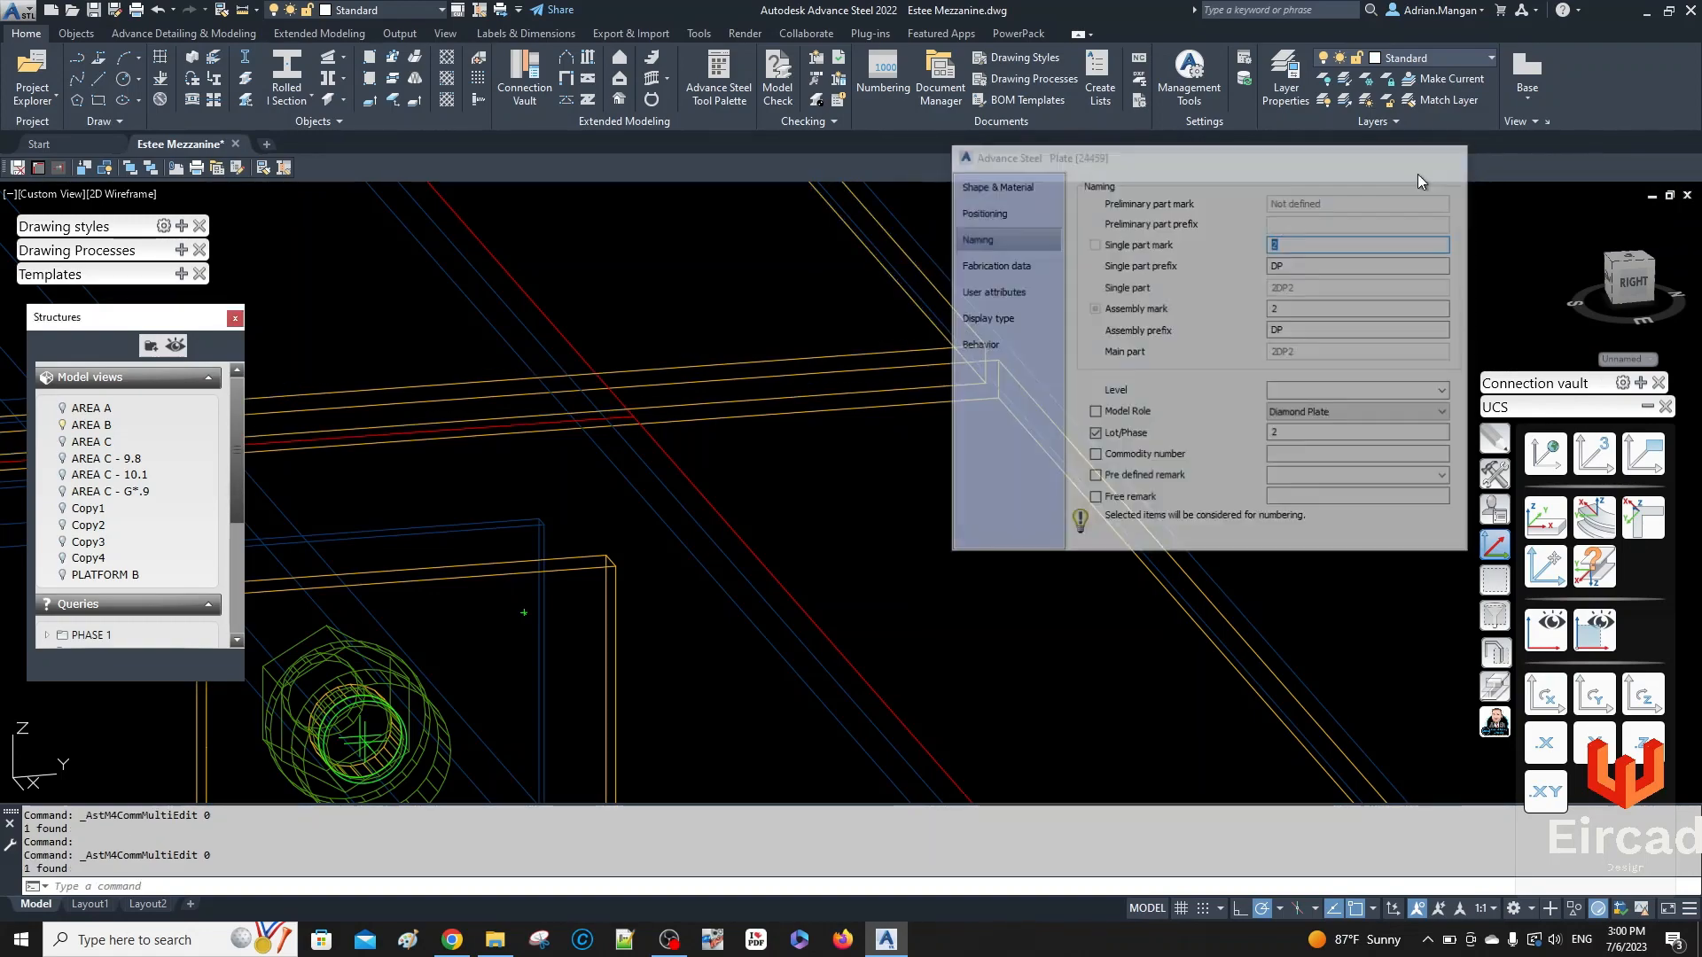
- Select the camera boundary running behind the mezzanine railings and show its camera detail drawing
scroll(941, 444, "down", 7)
middle_click_drag(936, 449, 864, 431)
scroll(957, 519, "down", 4)
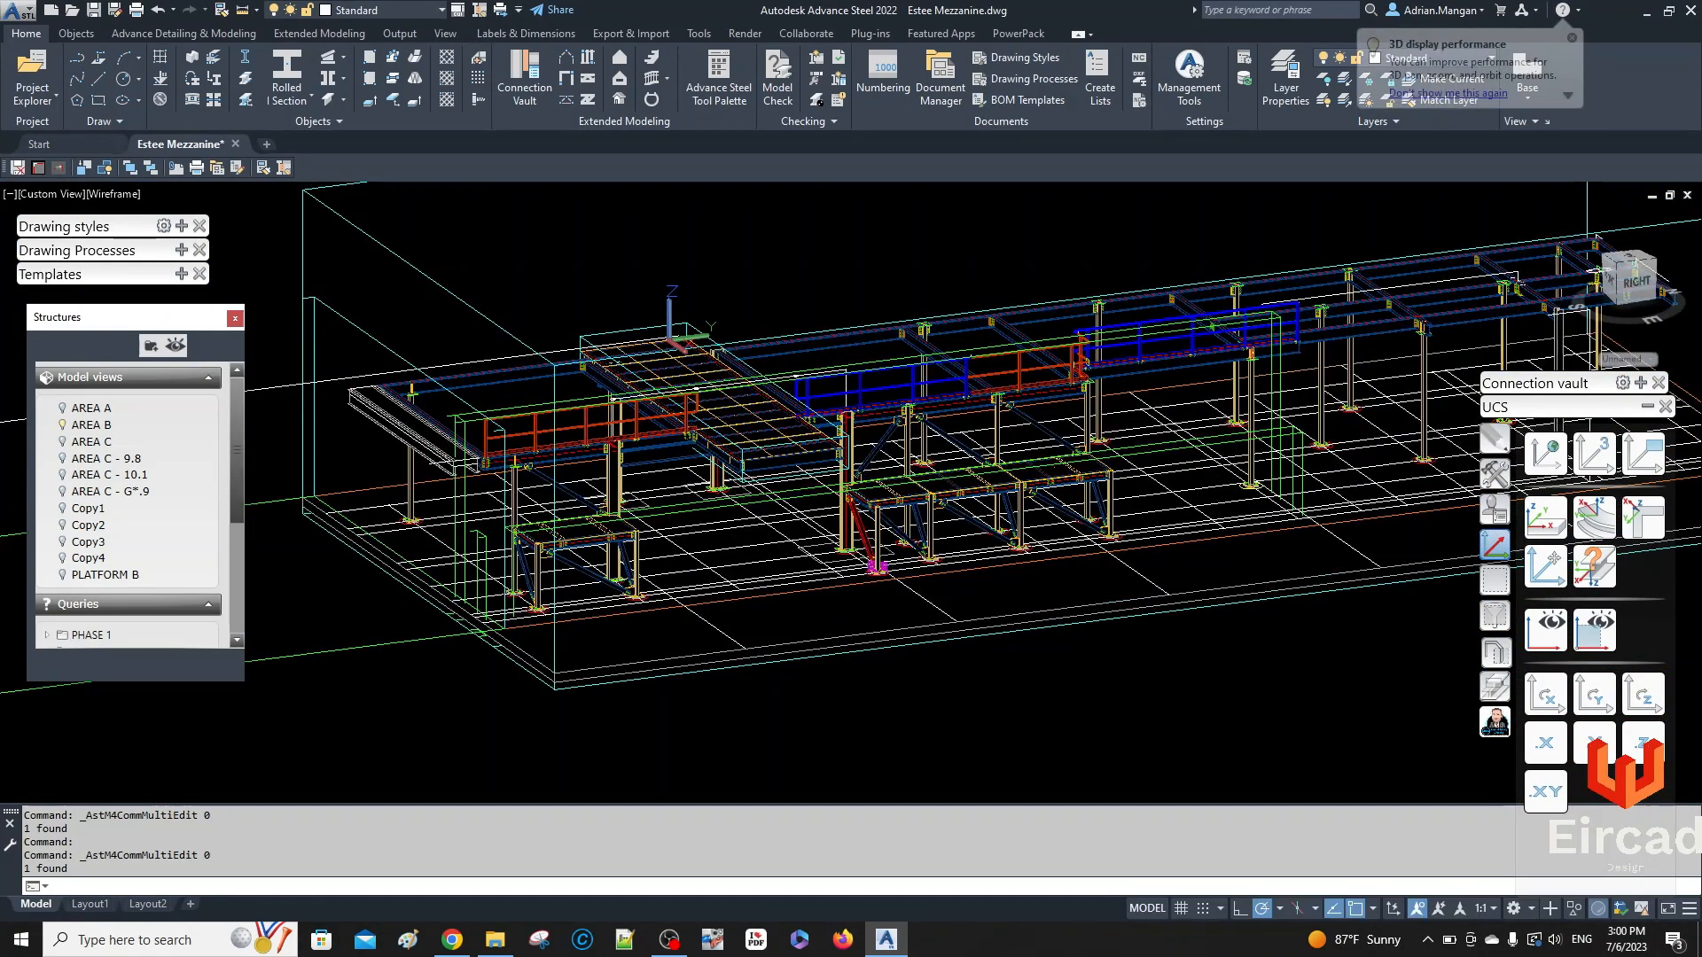
scroll(995, 361, "up", 3)
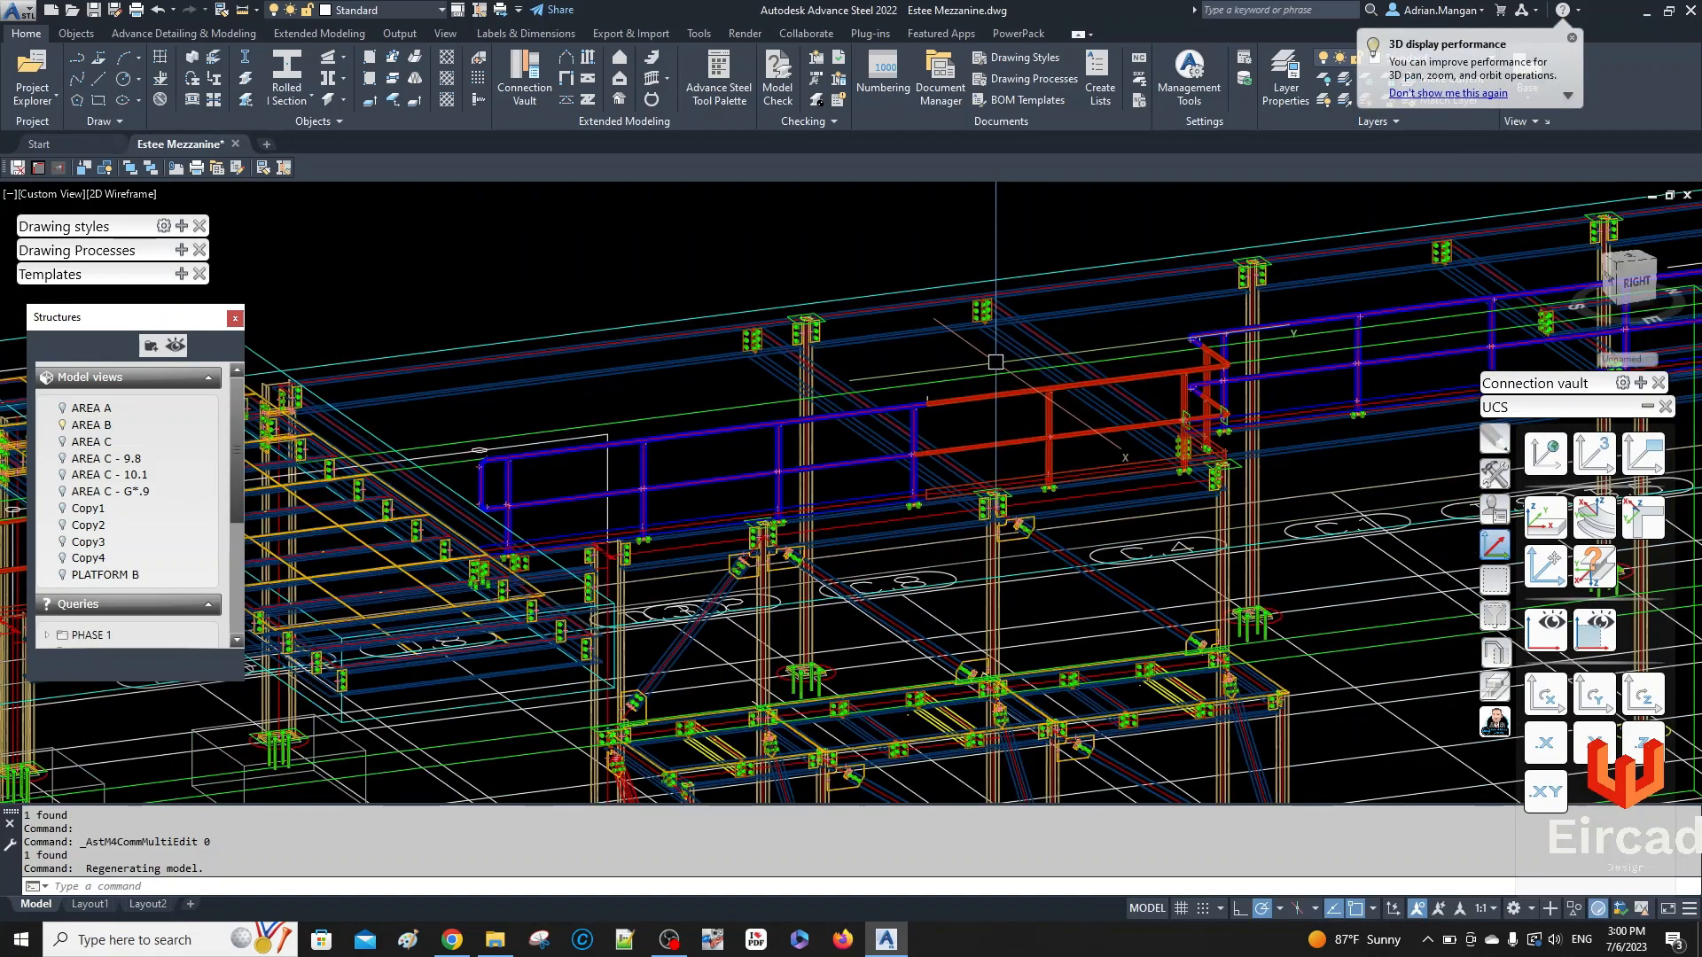
left_click(996, 362)
left_click(987, 369)
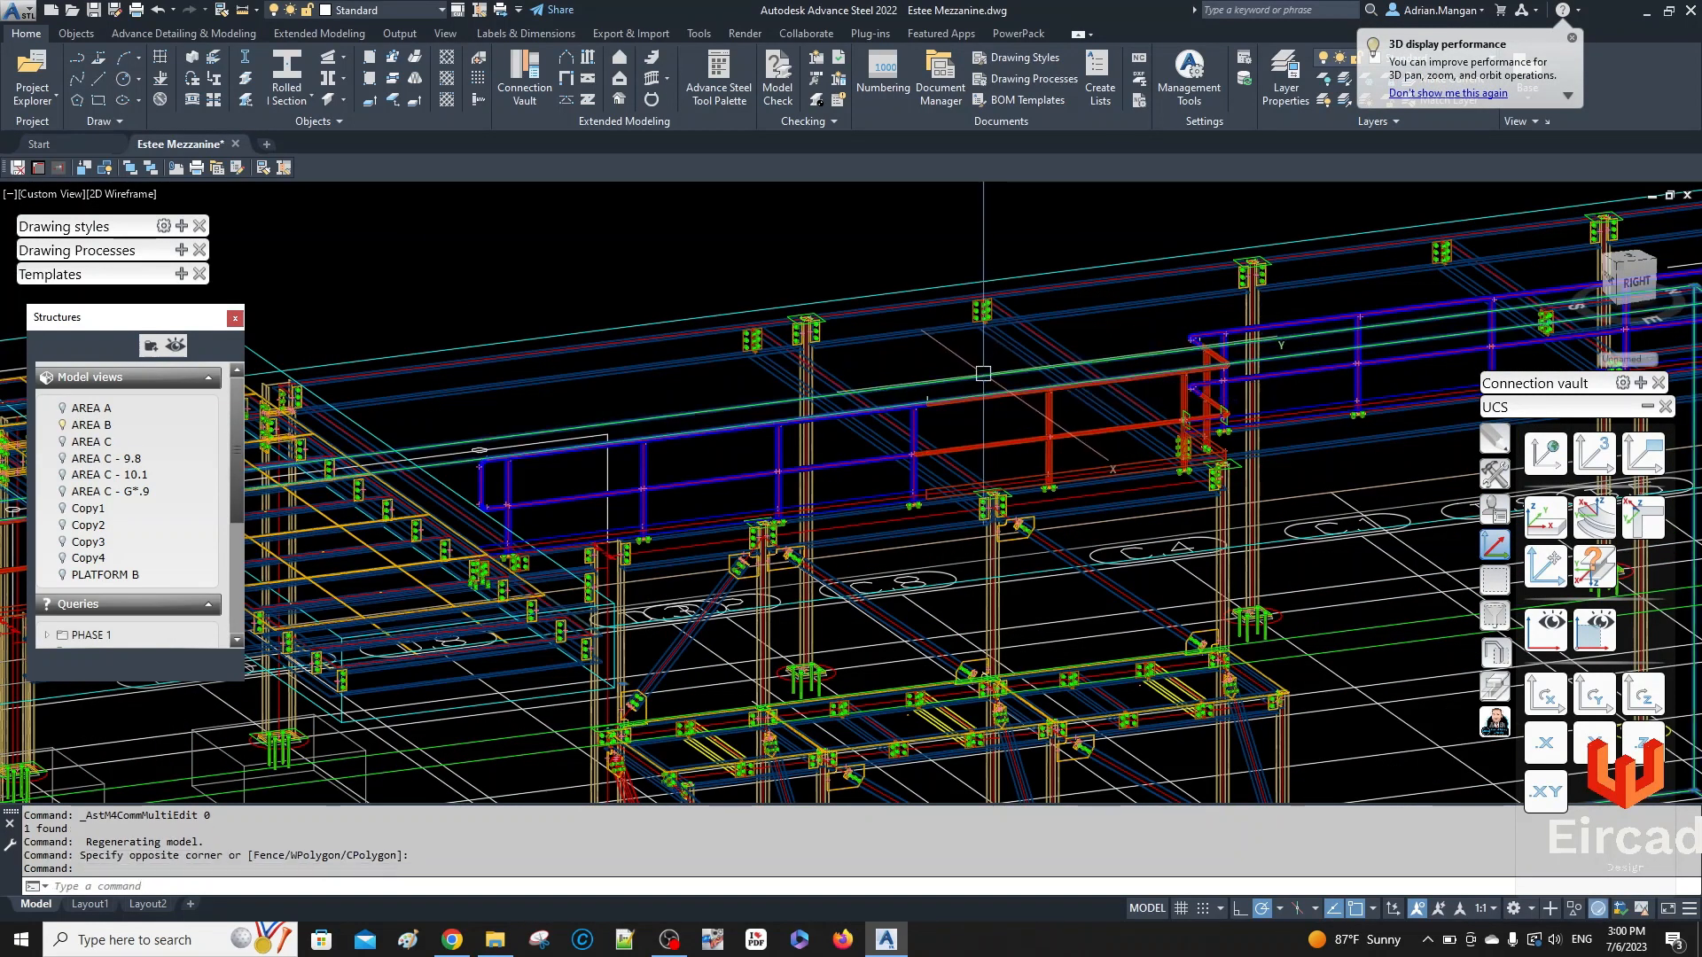
right_click(1030, 307)
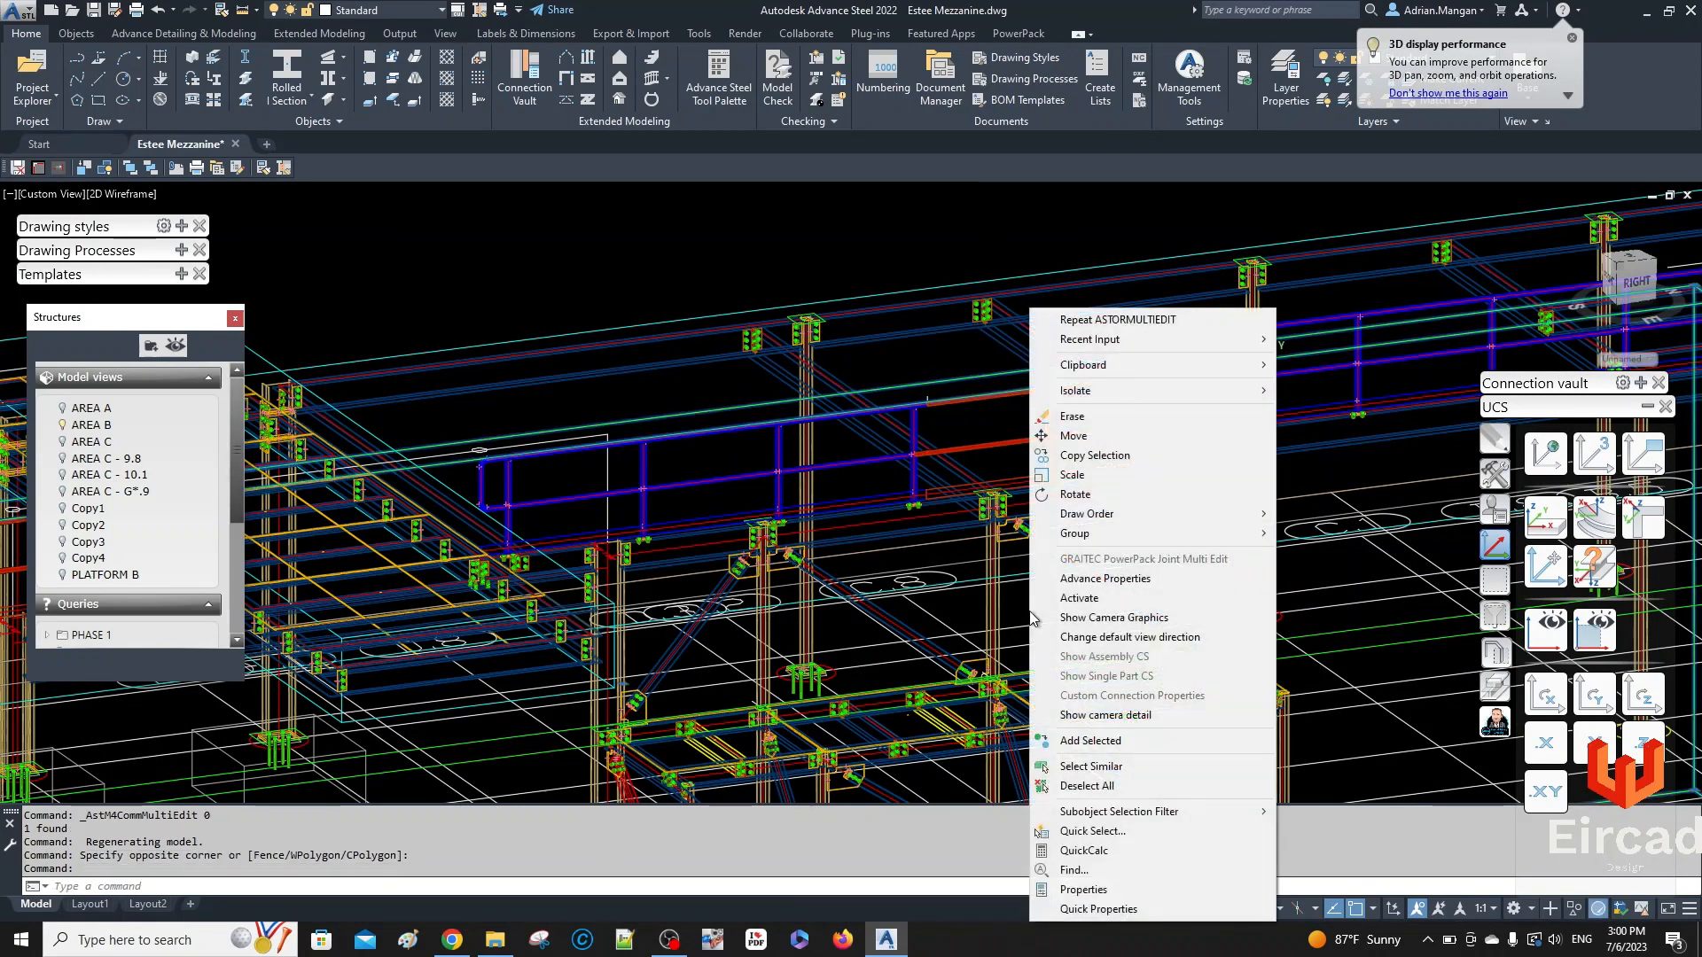
left_click(1074, 718)
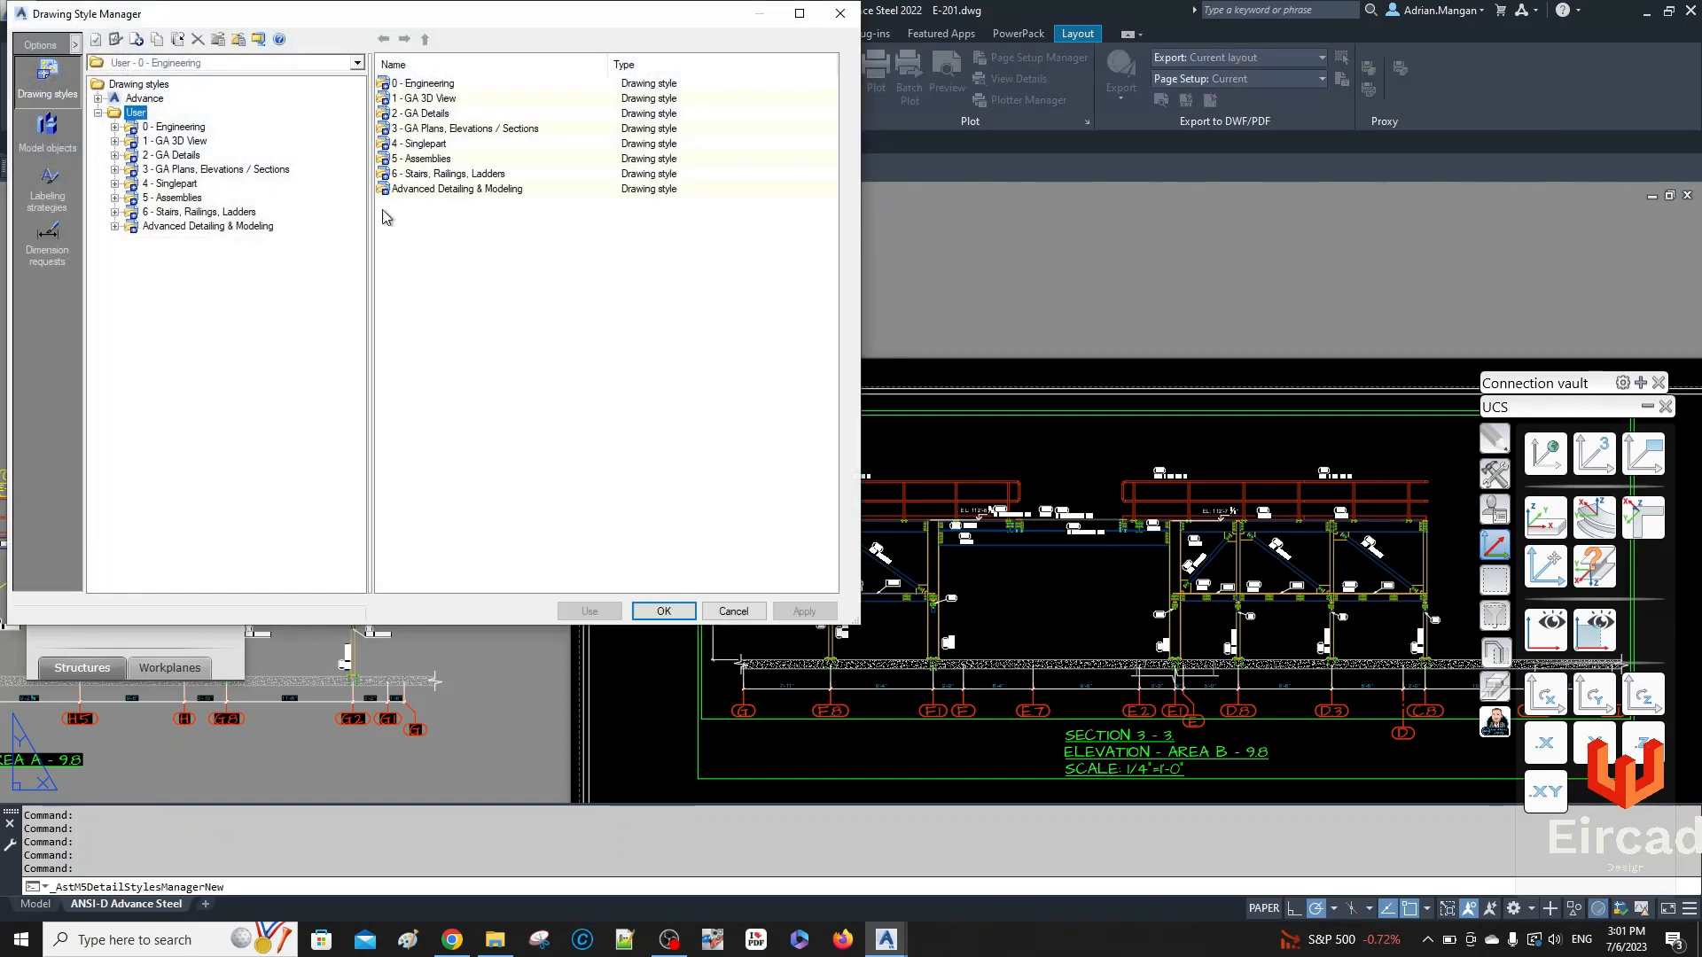
- Apply the user drawing style 3 - Elevation View - ADM 1/16 from GA Plans, Elevations / Sections to the Section 3-3 detail view
double_click(146, 169)
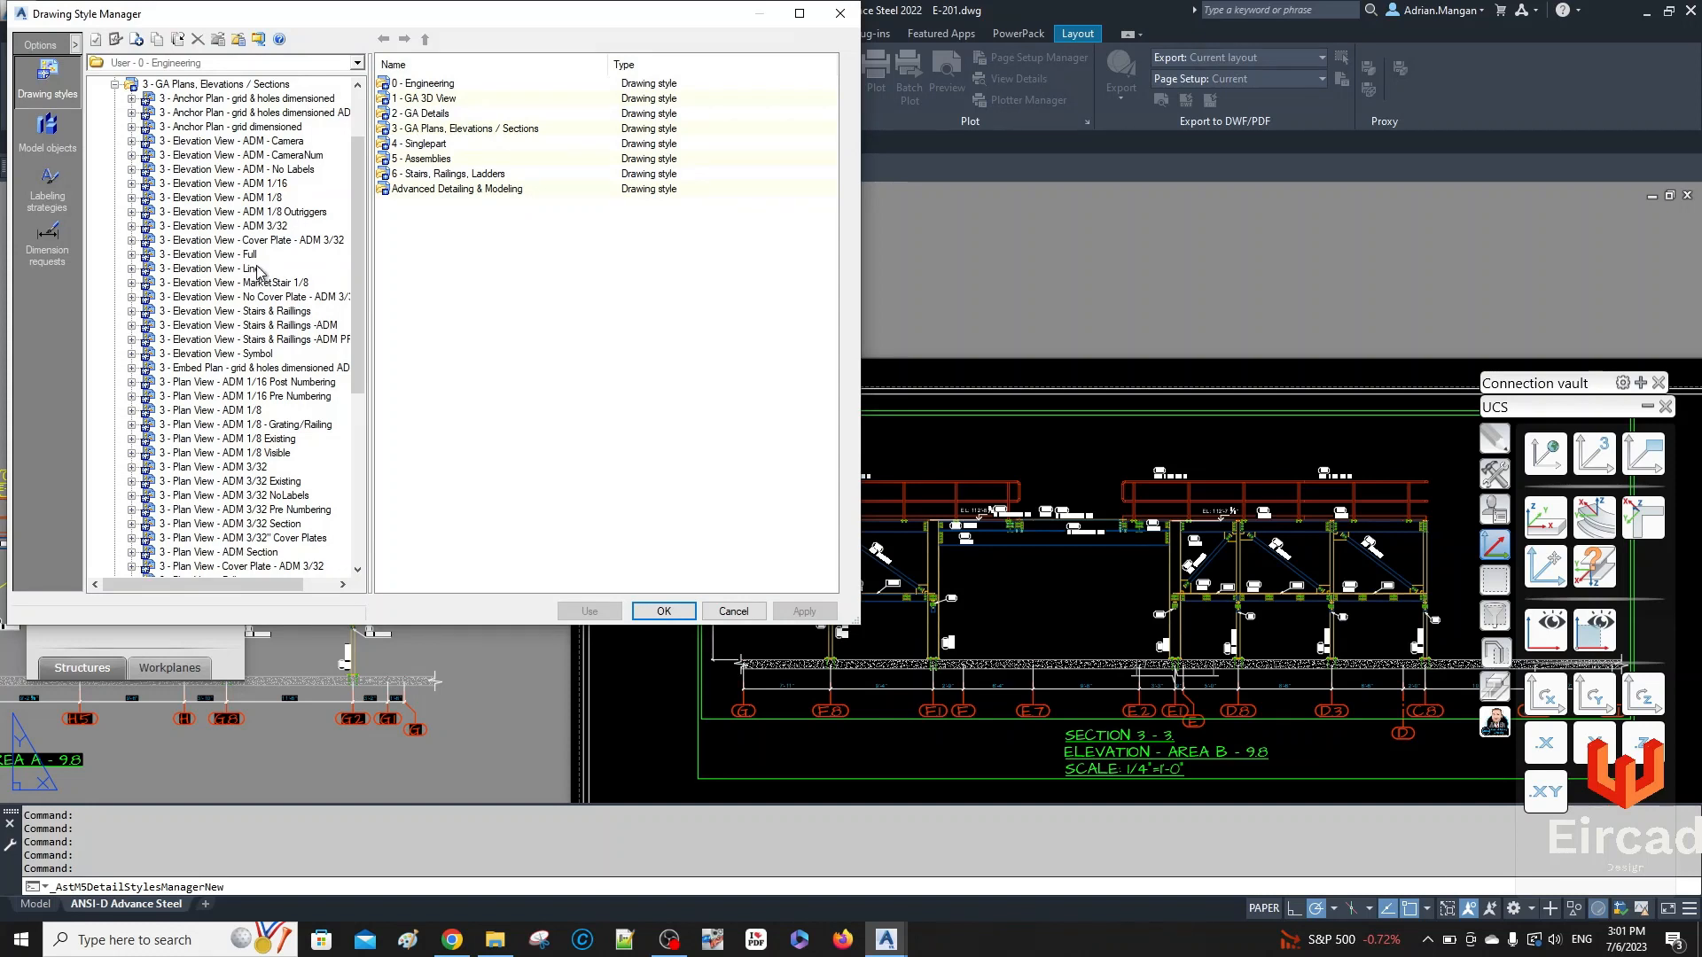
left_click(124, 183)
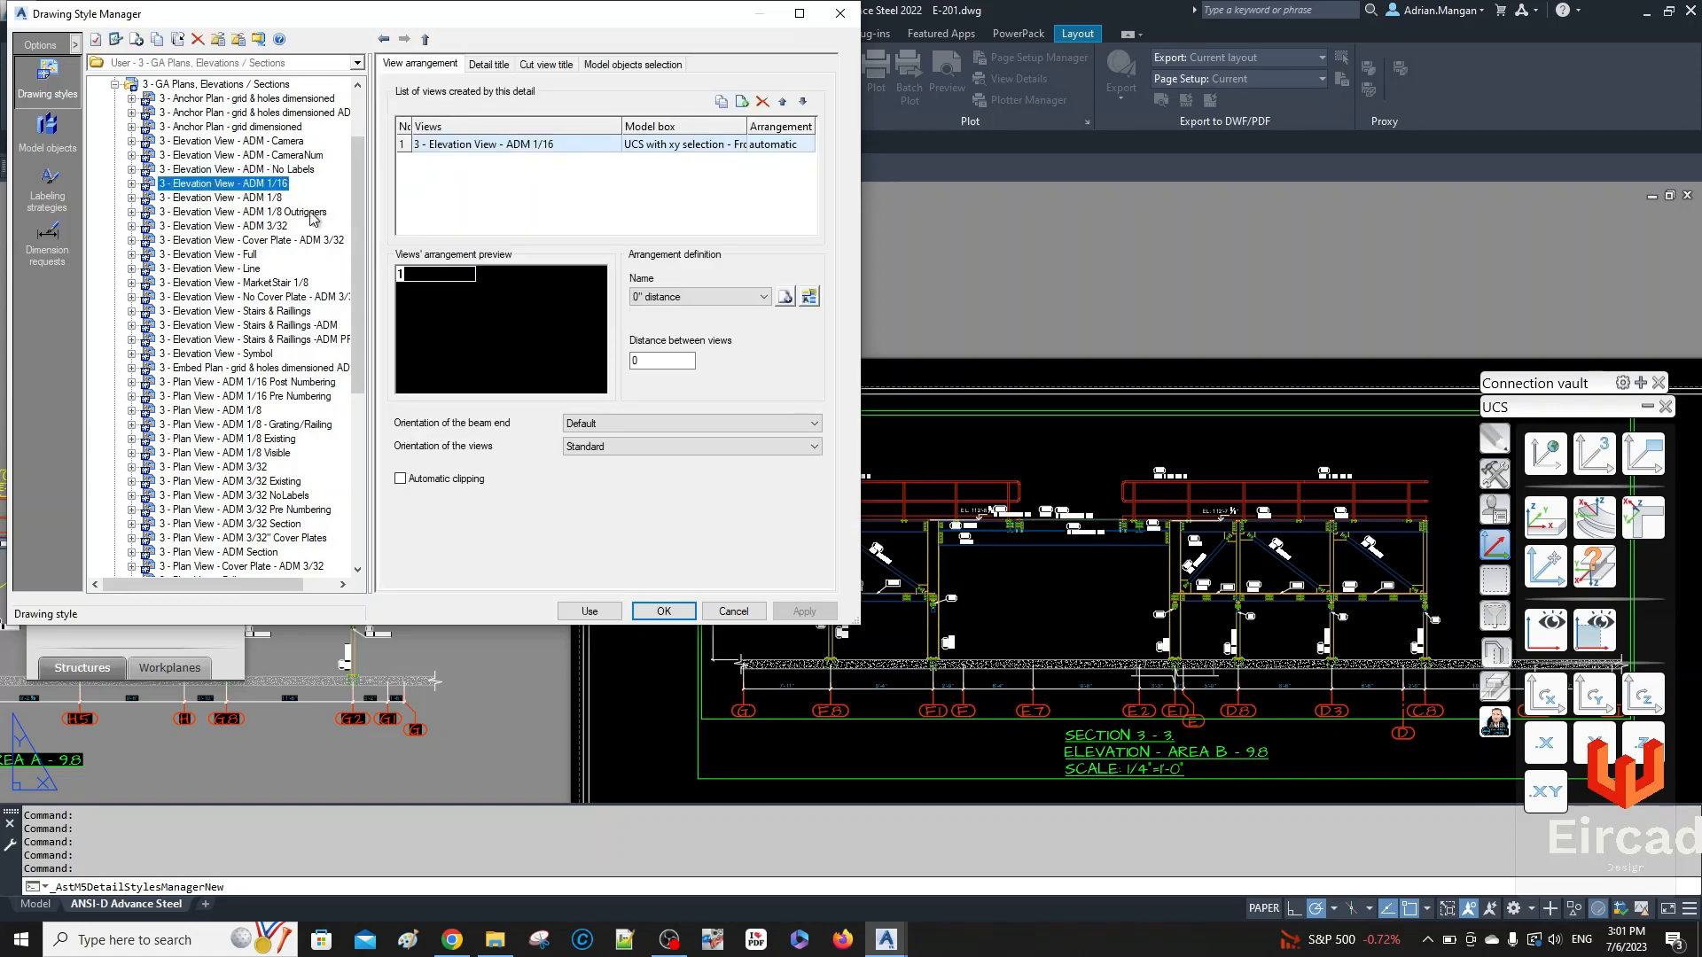
left_click(132, 183)
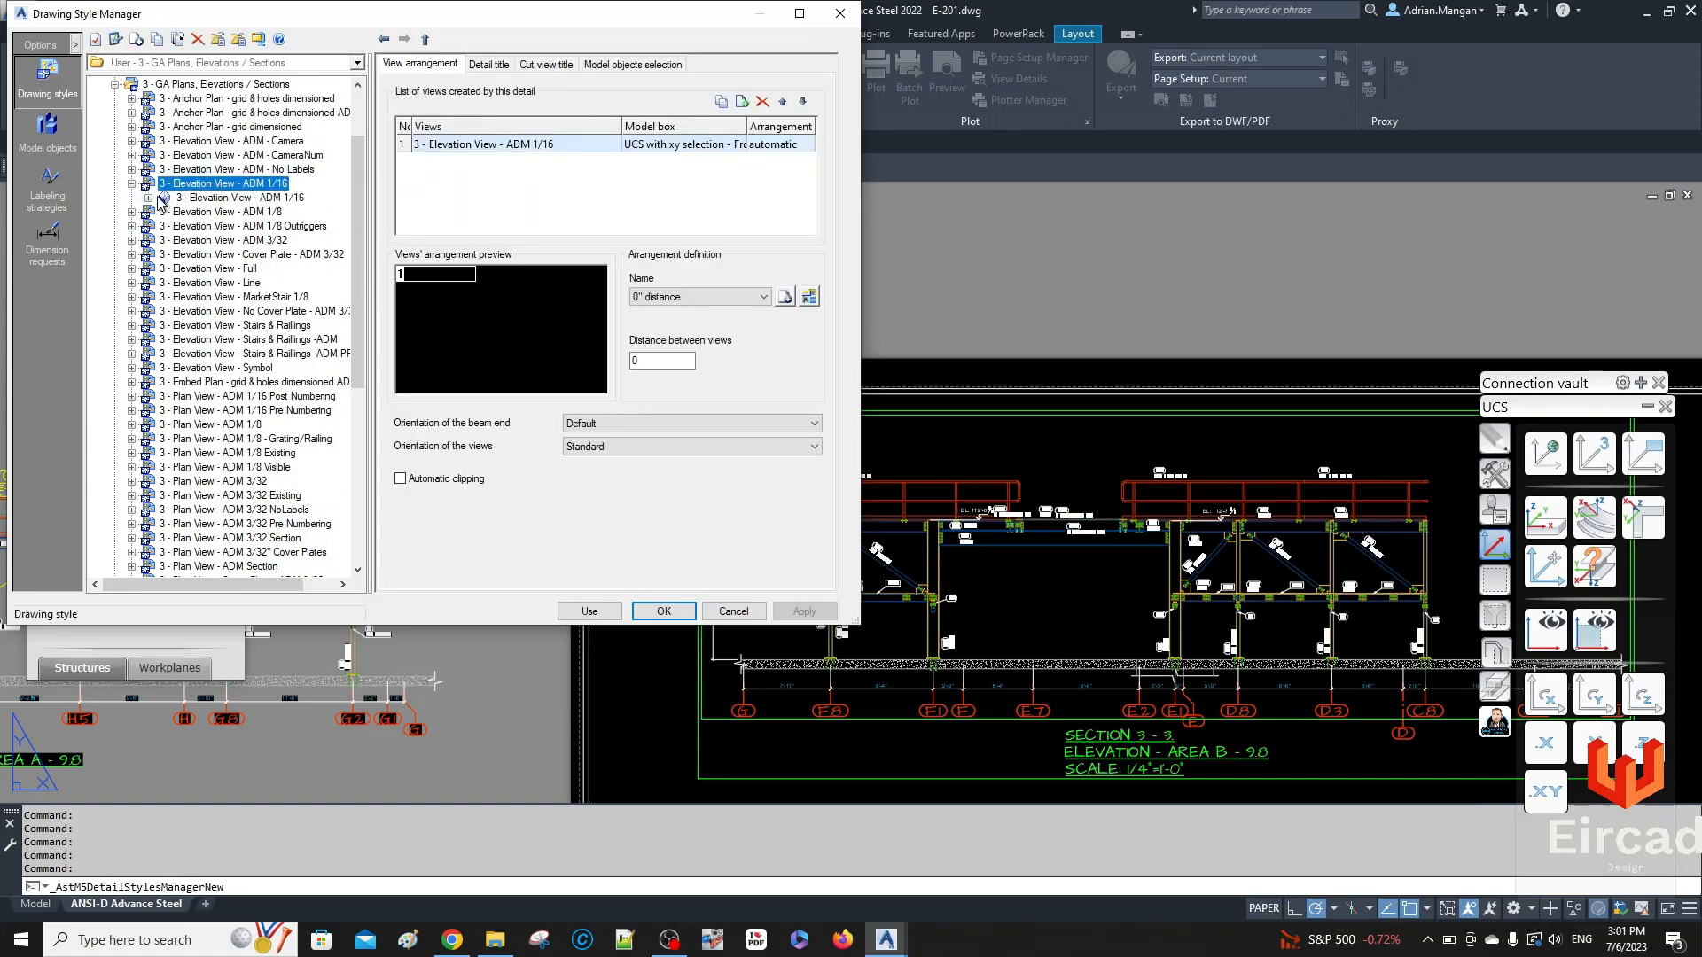
double_click(162, 198)
left_click(198, 198)
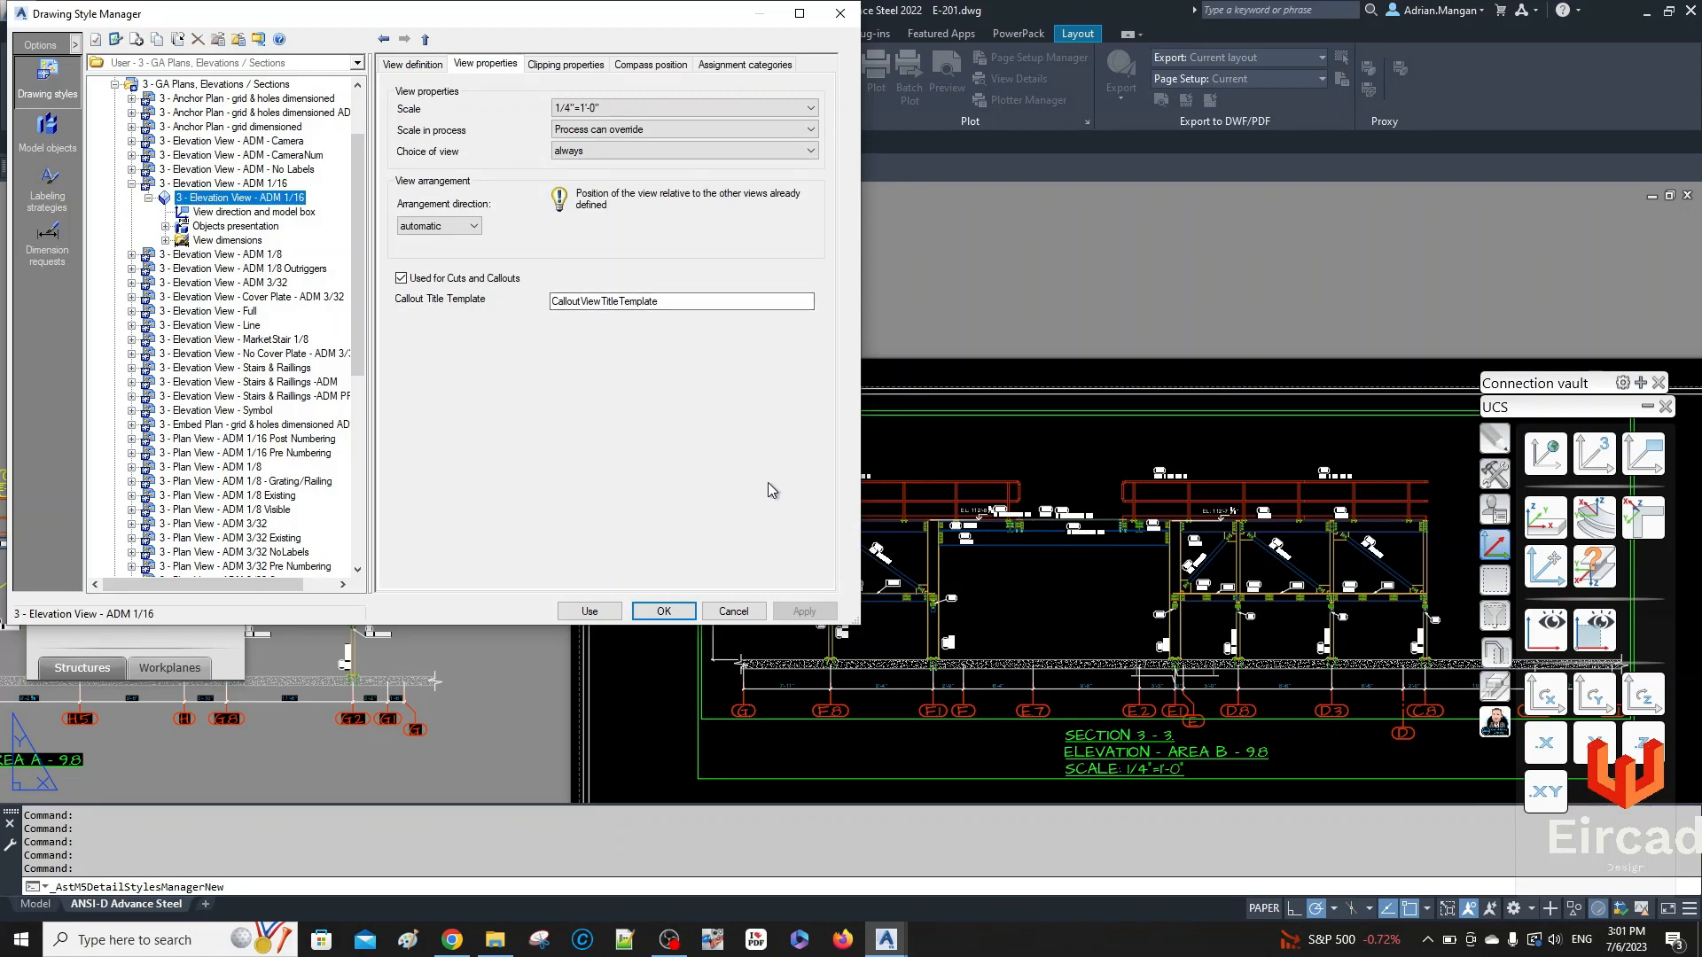
left_click(592, 613)
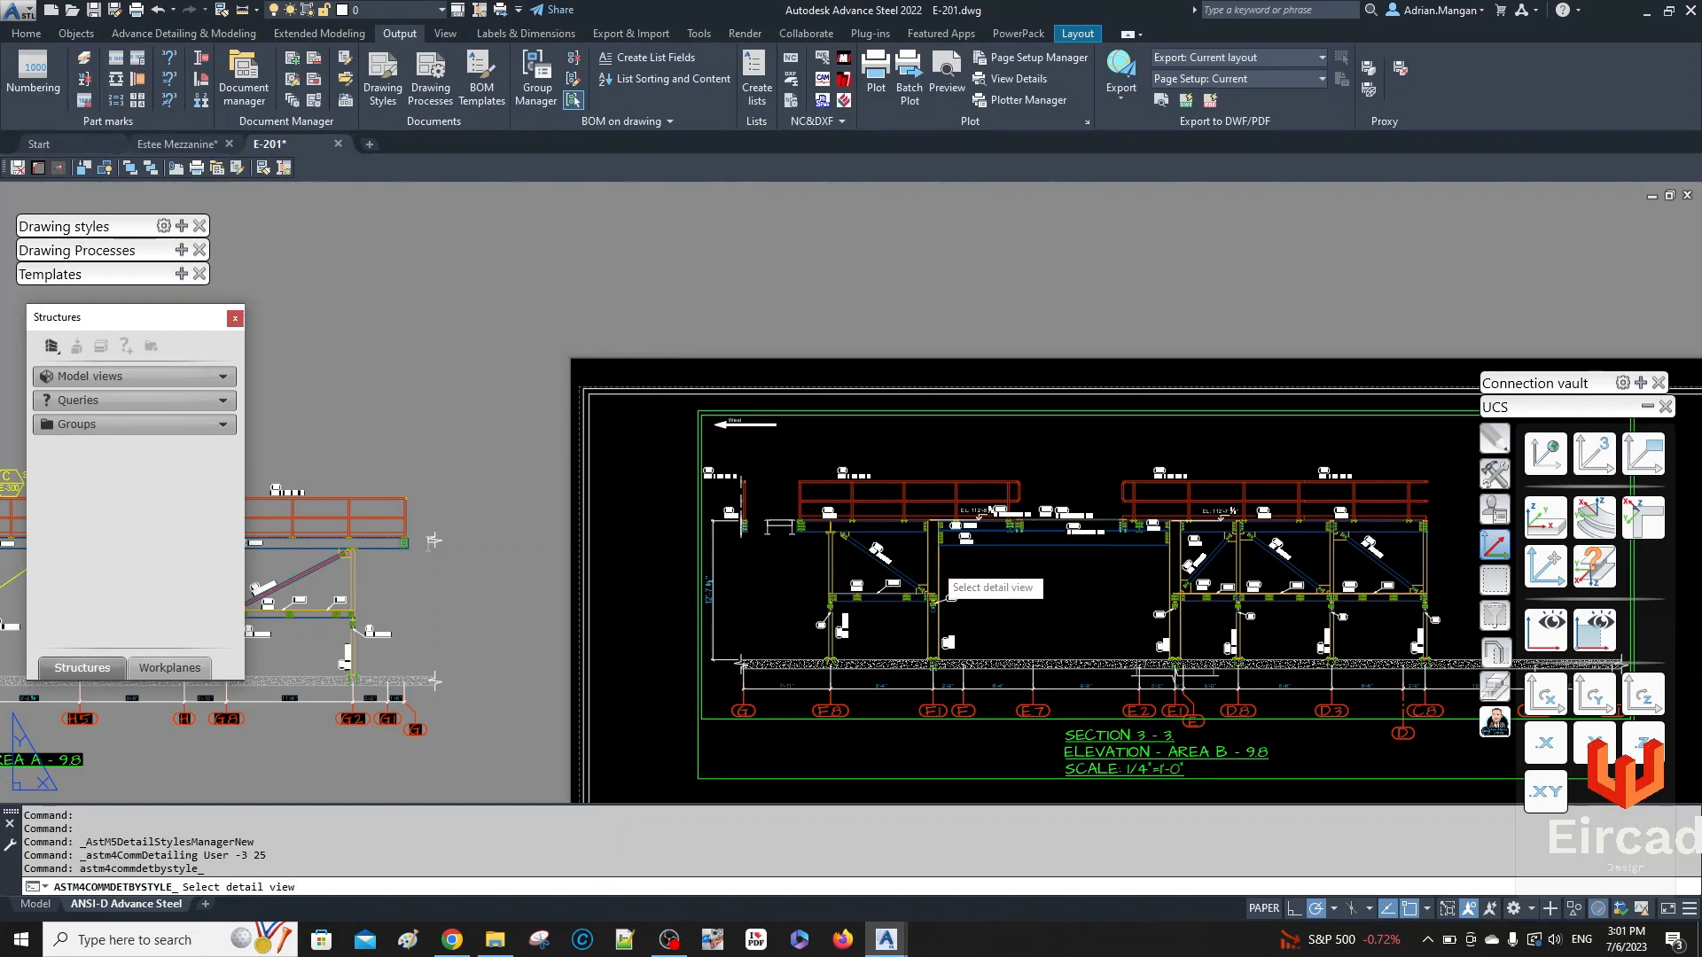
left_click(935, 564)
left_click(1061, 562)
- Check which member the 2D8 diagonal brace label belongs to in the Section 3-3 elevation
scroll(904, 558, "up", 4)
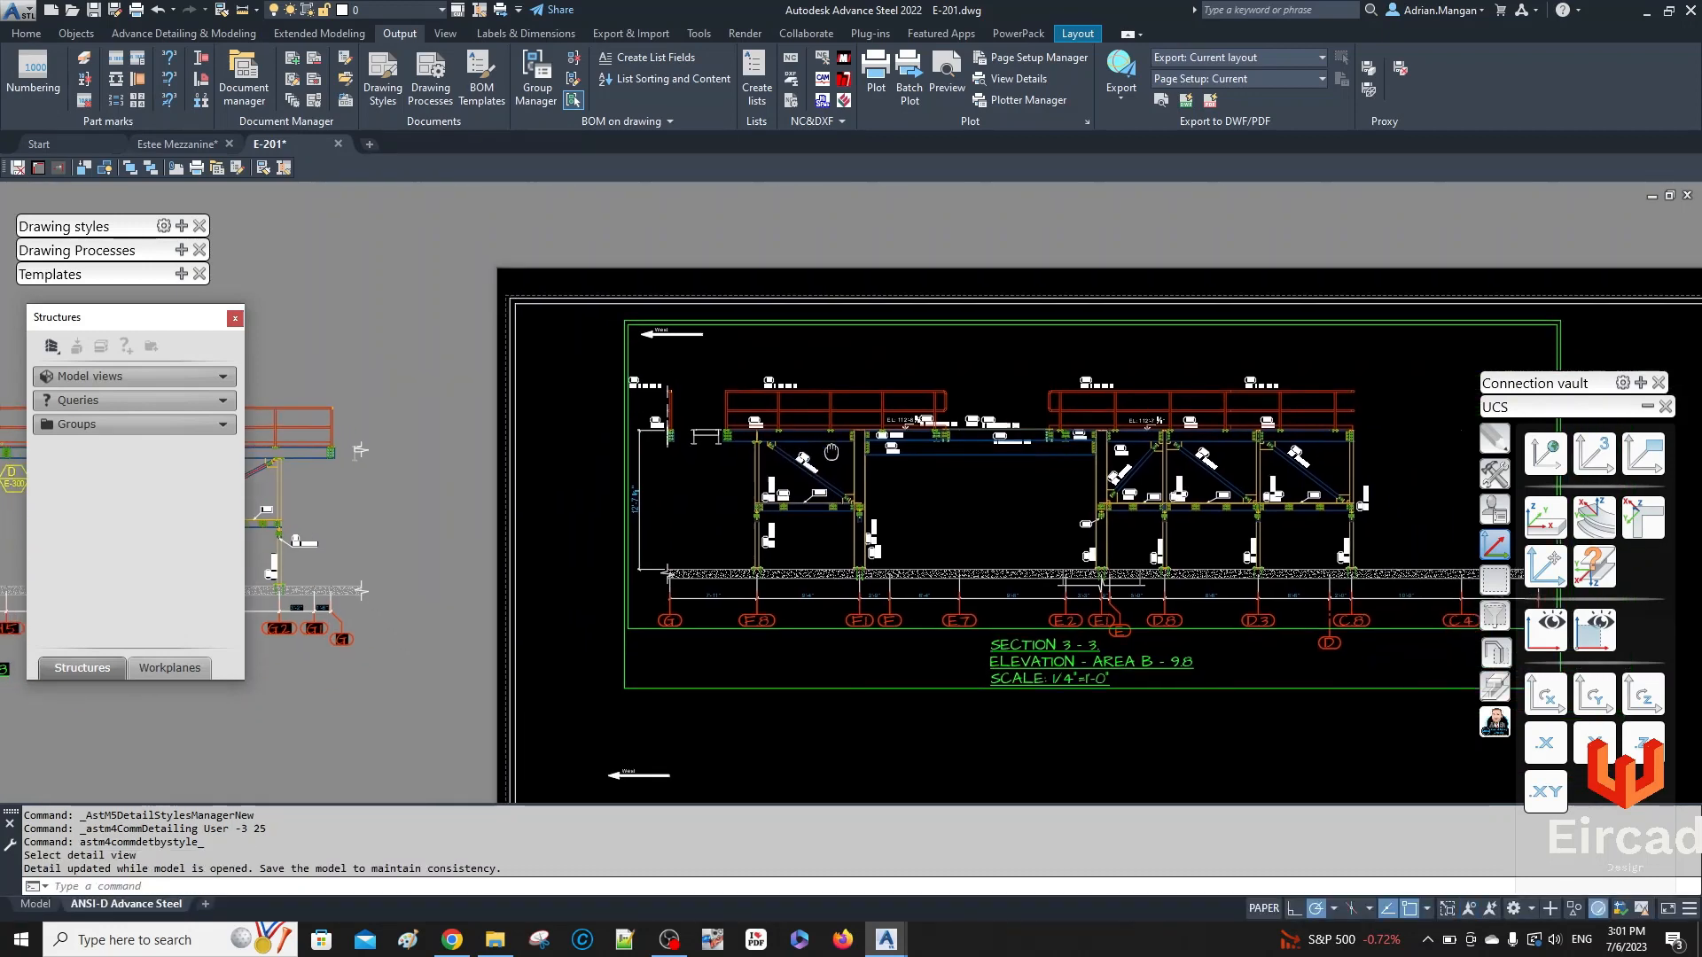
scroll(757, 390, "up", 2)
left_click(630, 369)
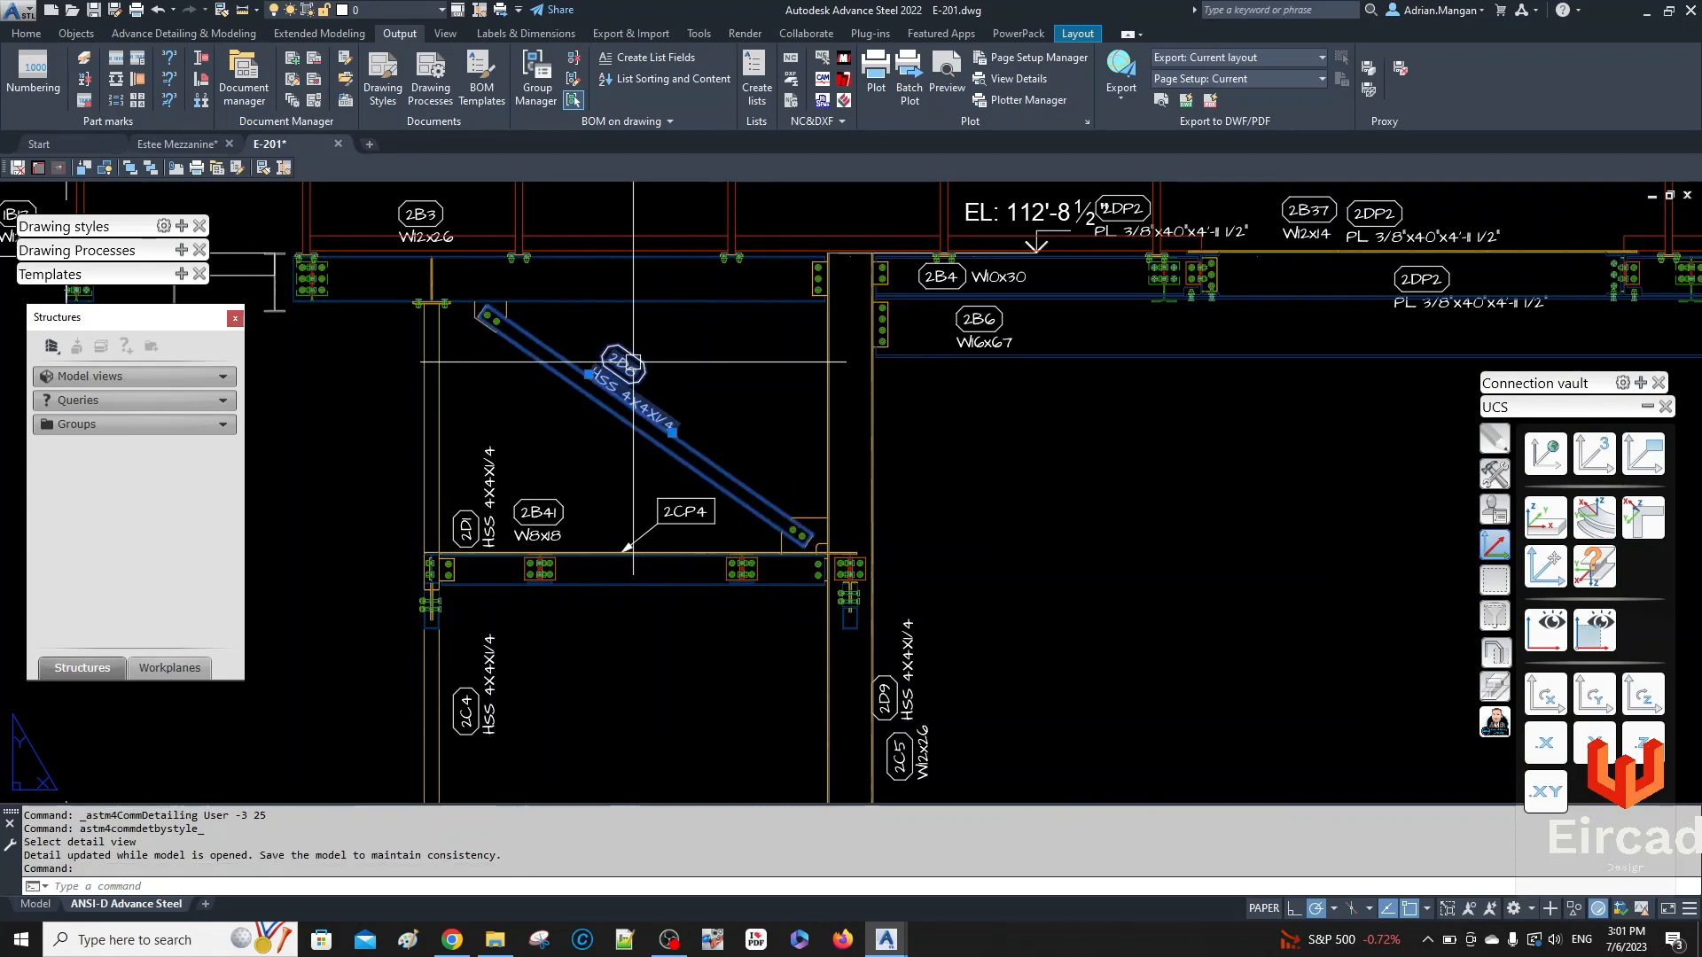
key("Escape")
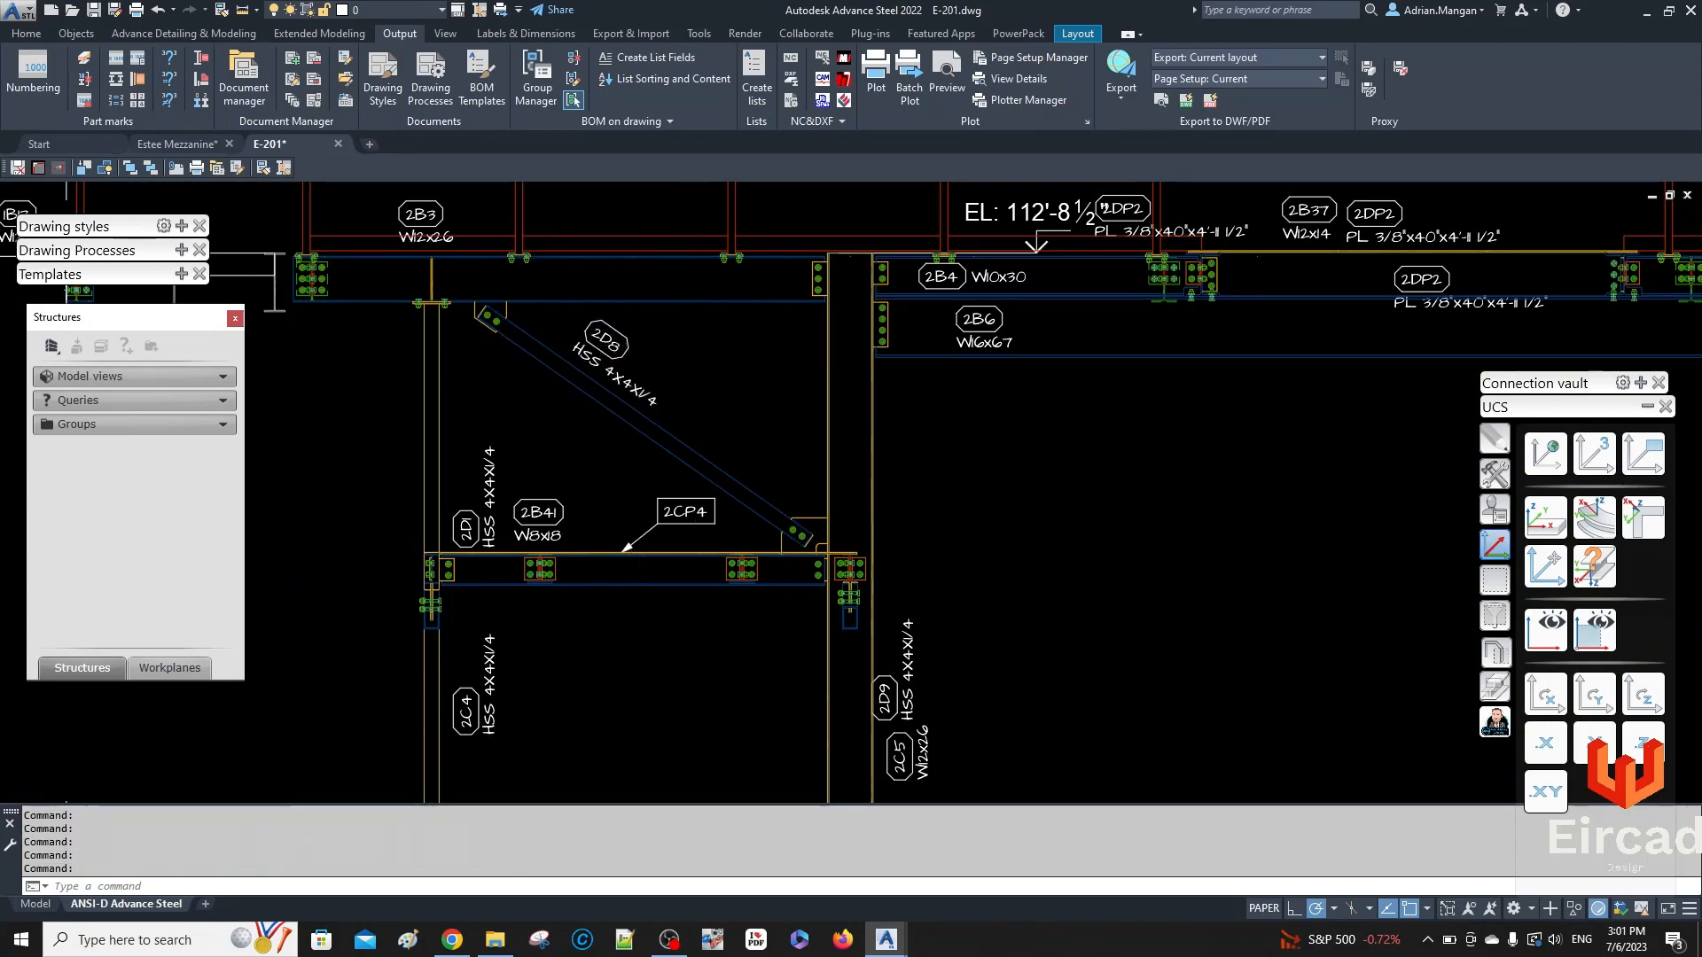
- Move the 2B9 W12x26 beam label slightly closer to its beam between grids E.1 and D.8
scroll(591, 367, "down", 2)
middle_click_drag(591, 367, 505, 361)
middle_click_drag(1304, 377, 1035, 390)
middle_click_drag(1148, 375, 1069, 362)
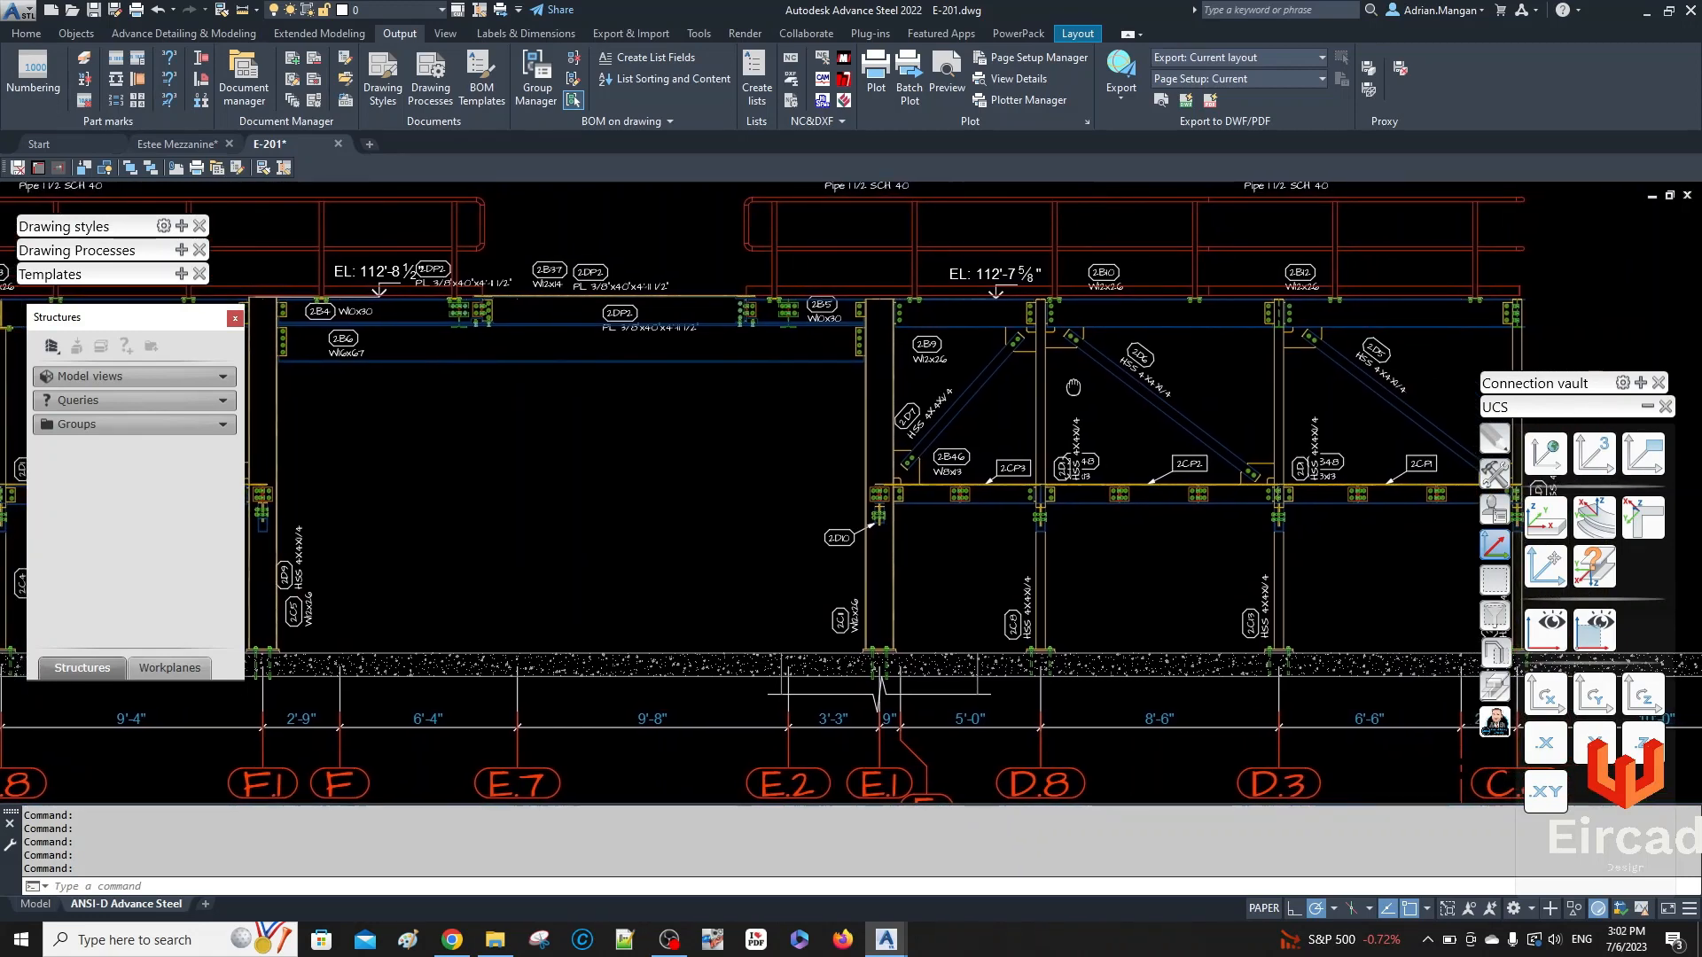
scroll(940, 329, "up", 6)
left_click(882, 370)
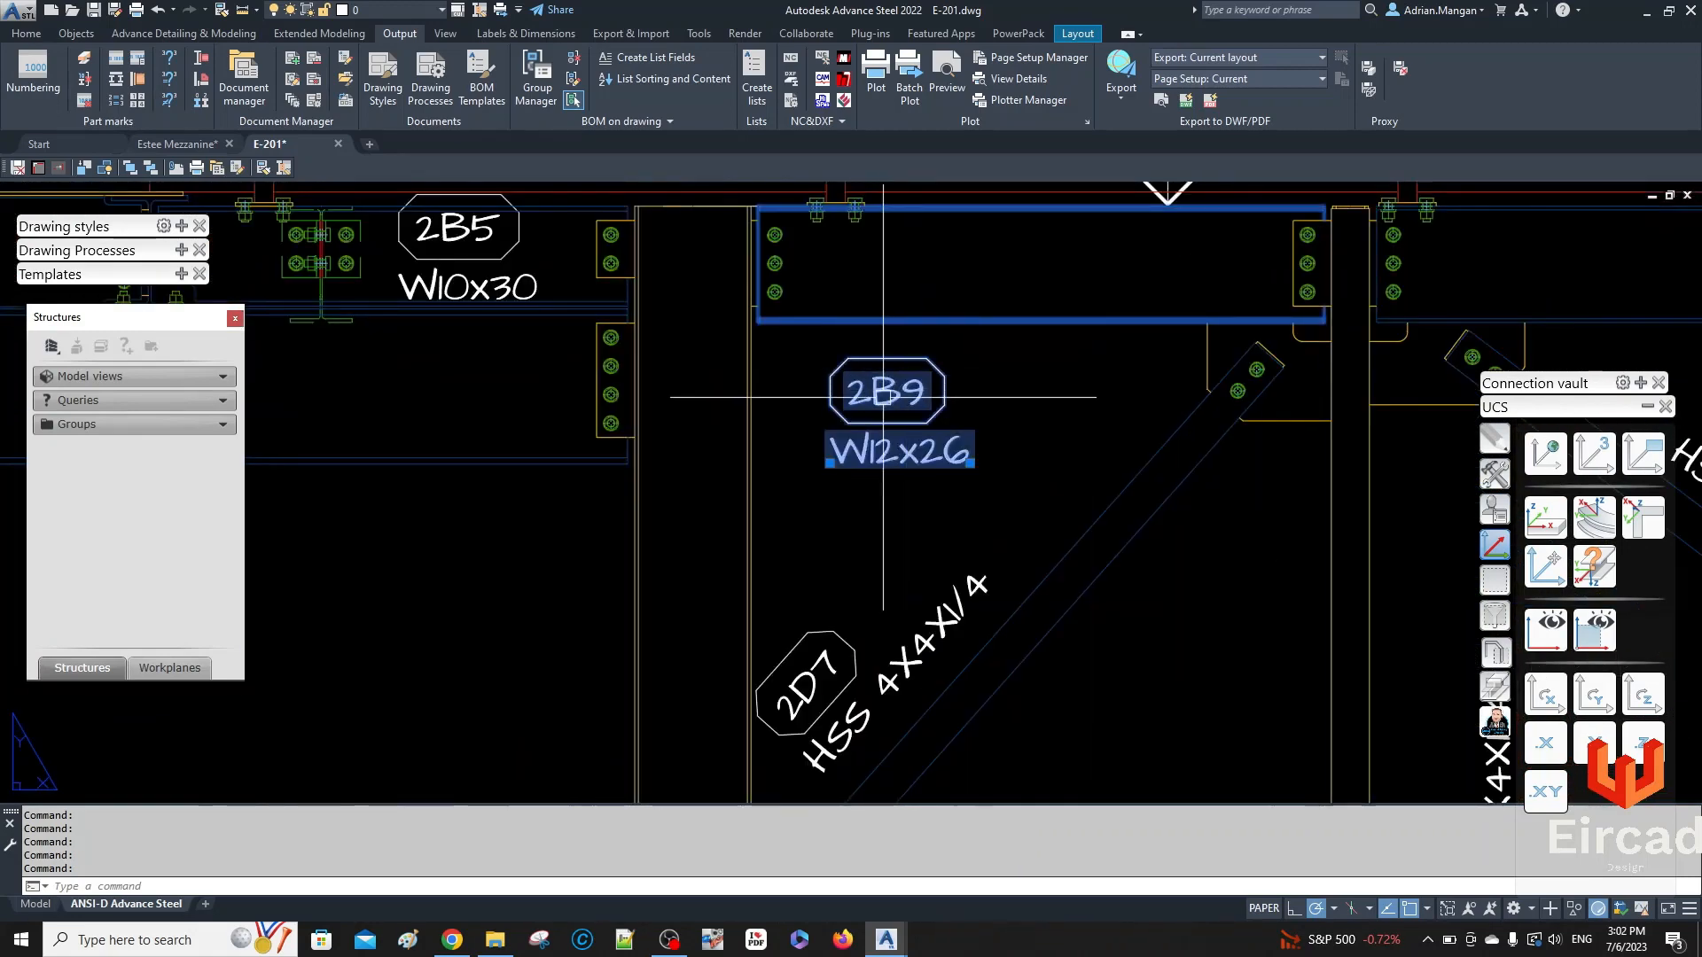
mouse_move(882, 370)
left_mouse_down()
mouse_move(889, 288)
mouse_move(870, 382)
mouse_move(862, 360)
mouse_move(894, 399)
left_mouse_up()
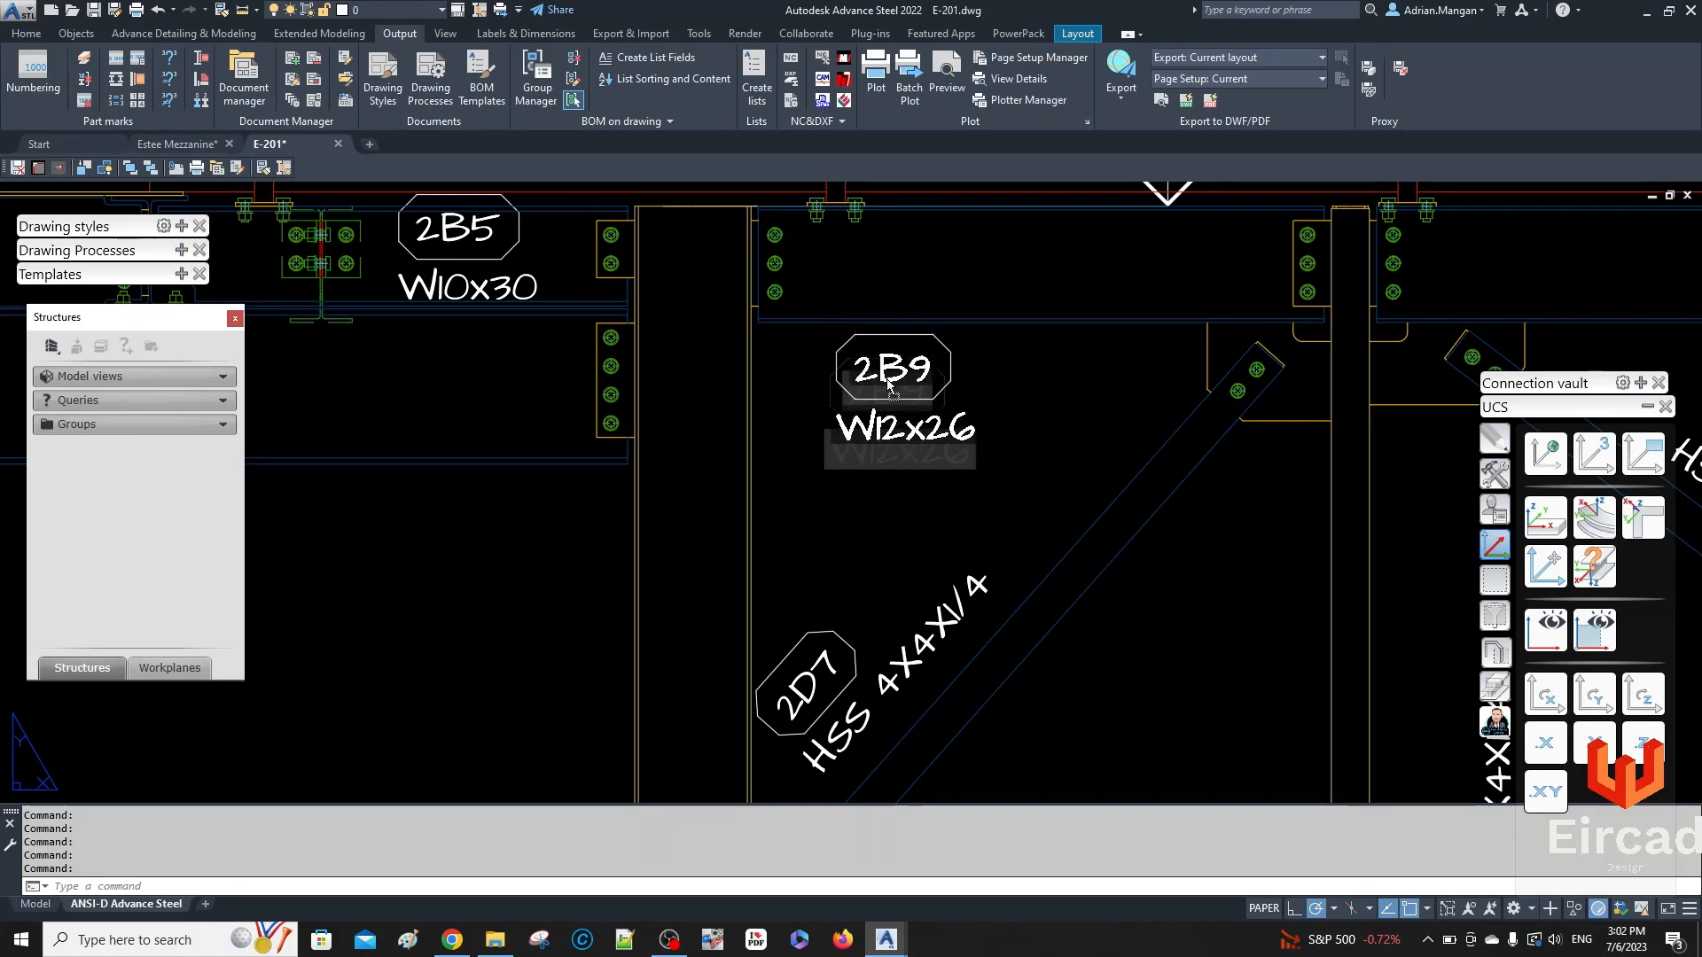
- Check which parts the vertical HSS 4X4X1/4 label overlapping the beam mark near grid D.8 and the 2D10 label refer to
scroll(955, 307, "down", 6)
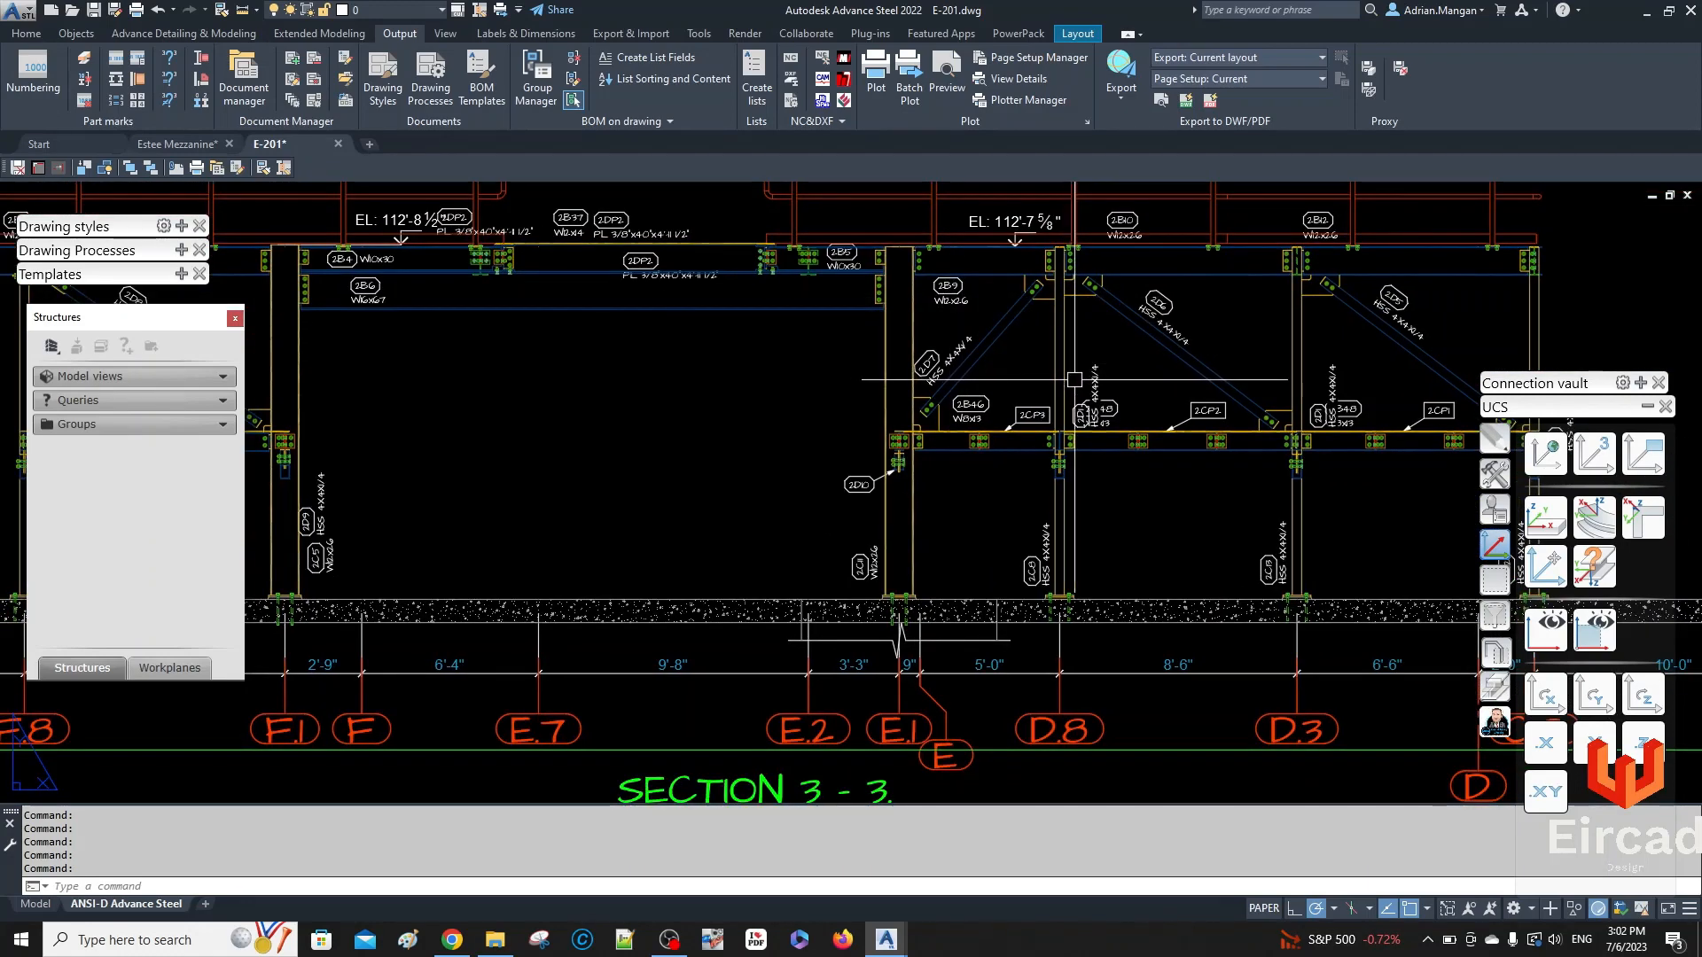
scroll(1037, 416, "up", 2)
left_click(1116, 344)
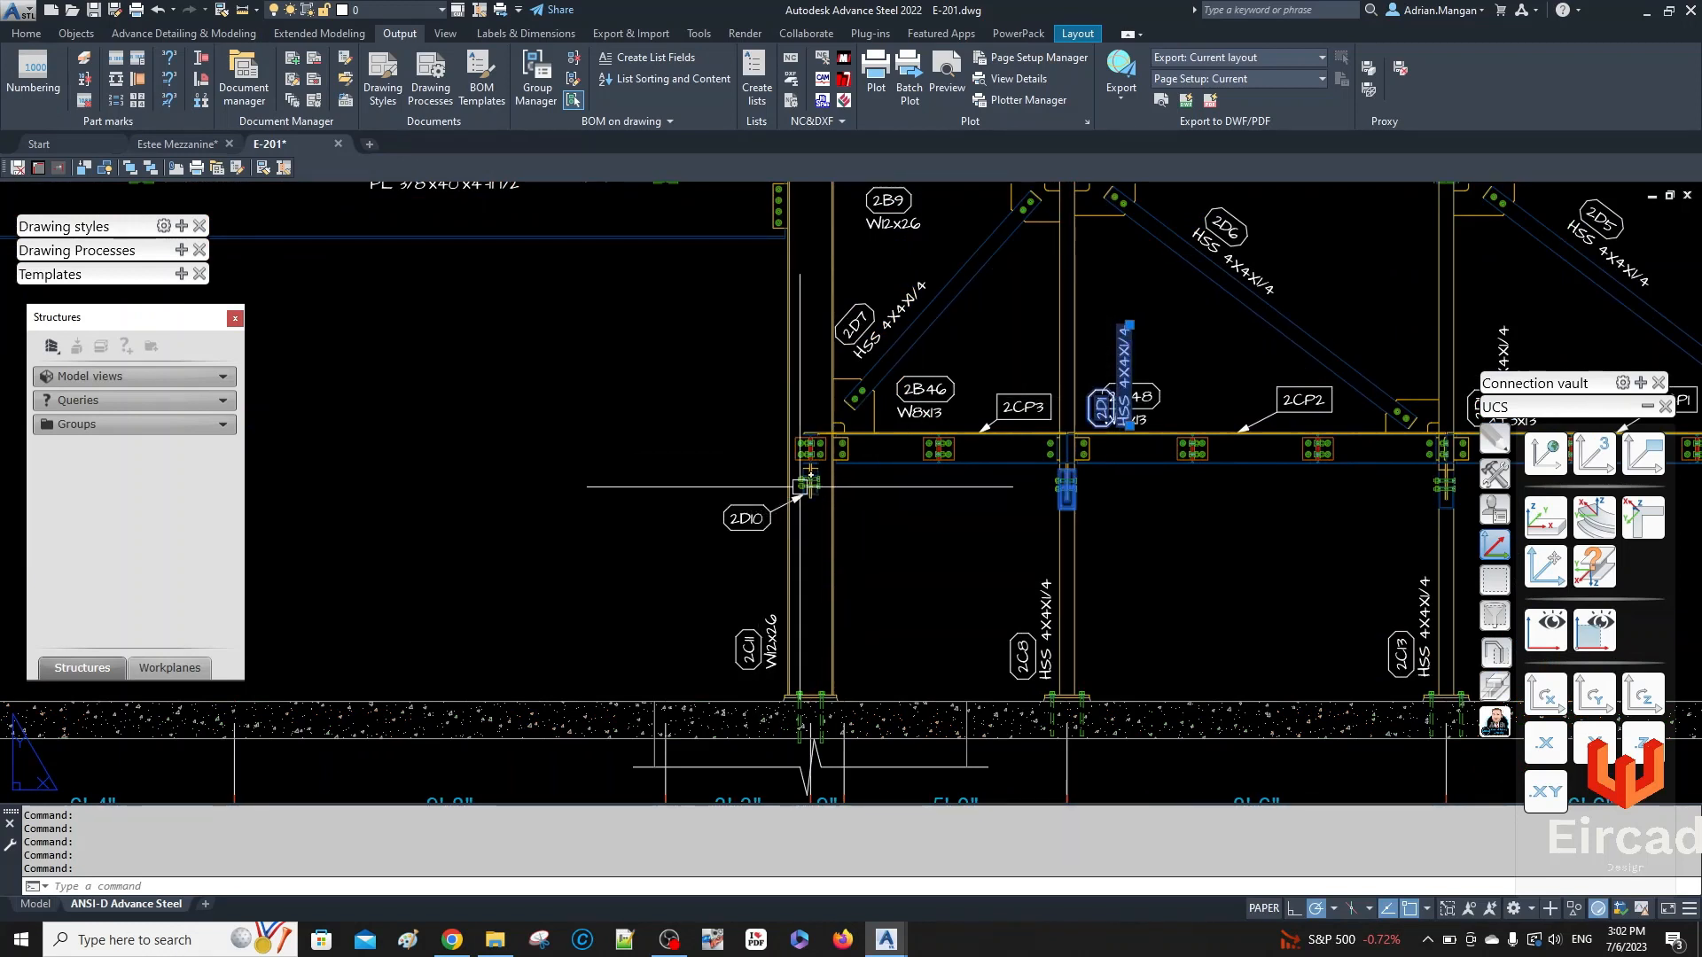
key("Escape")
left_click(749, 513)
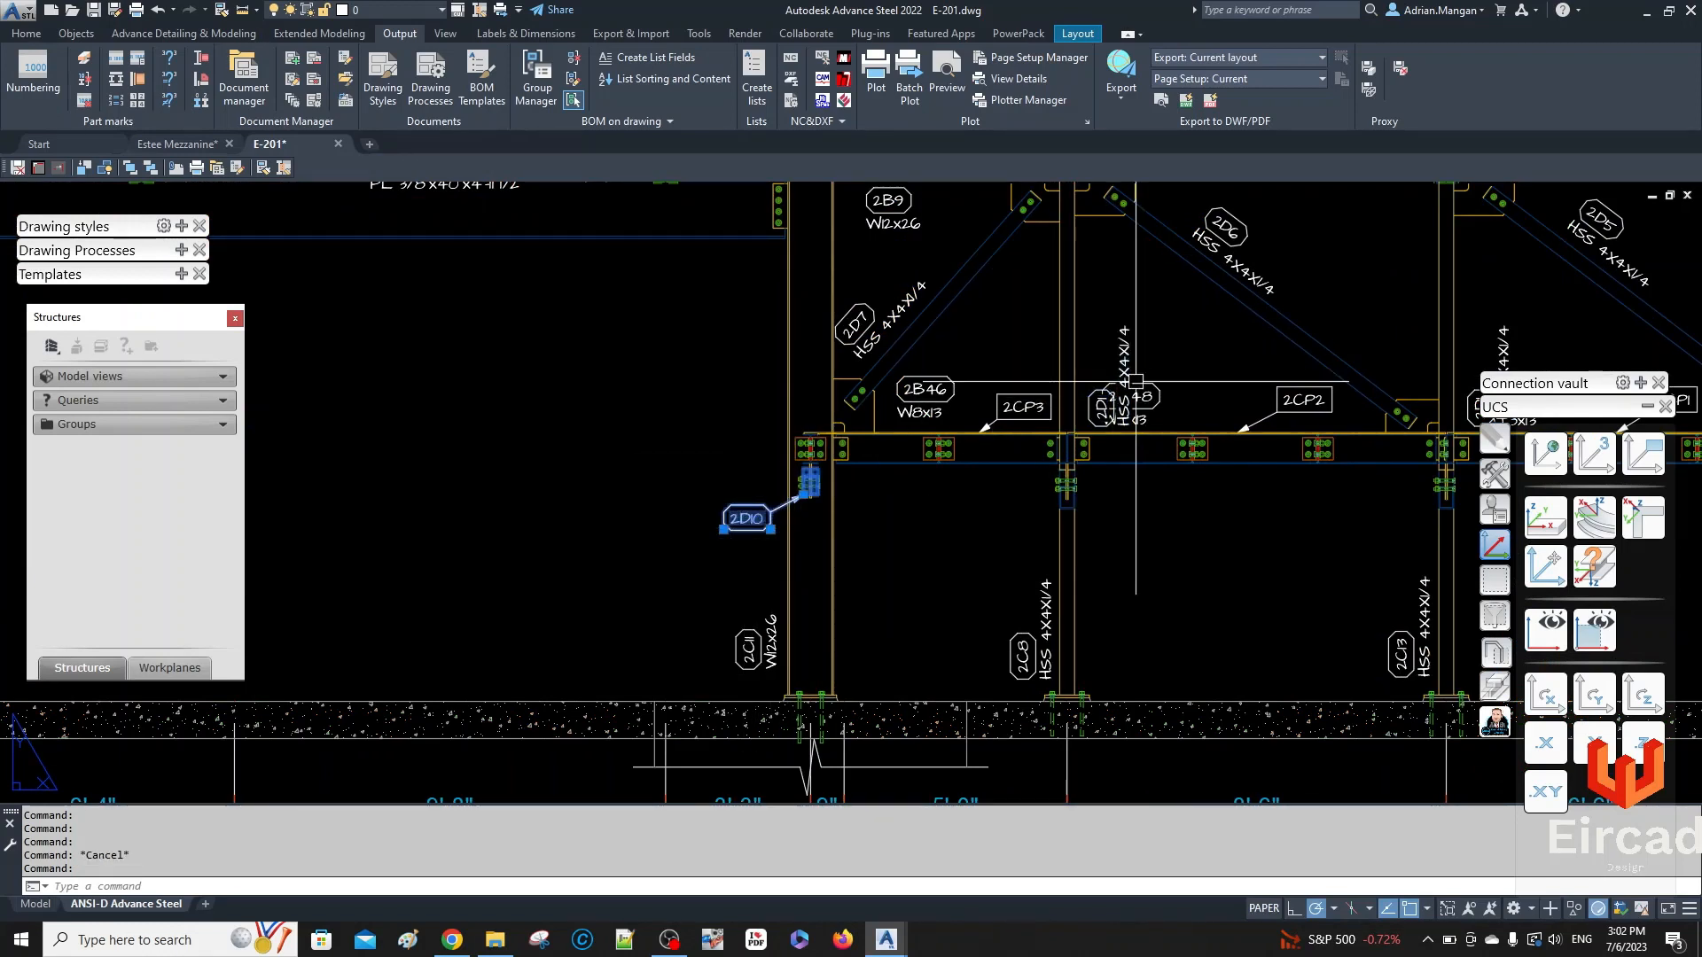
key("Escape")
- Check which members the vertical 2C4 and 2D1 labels belong to near grid F.8 of the elevation
scroll(1121, 377, "down", 4)
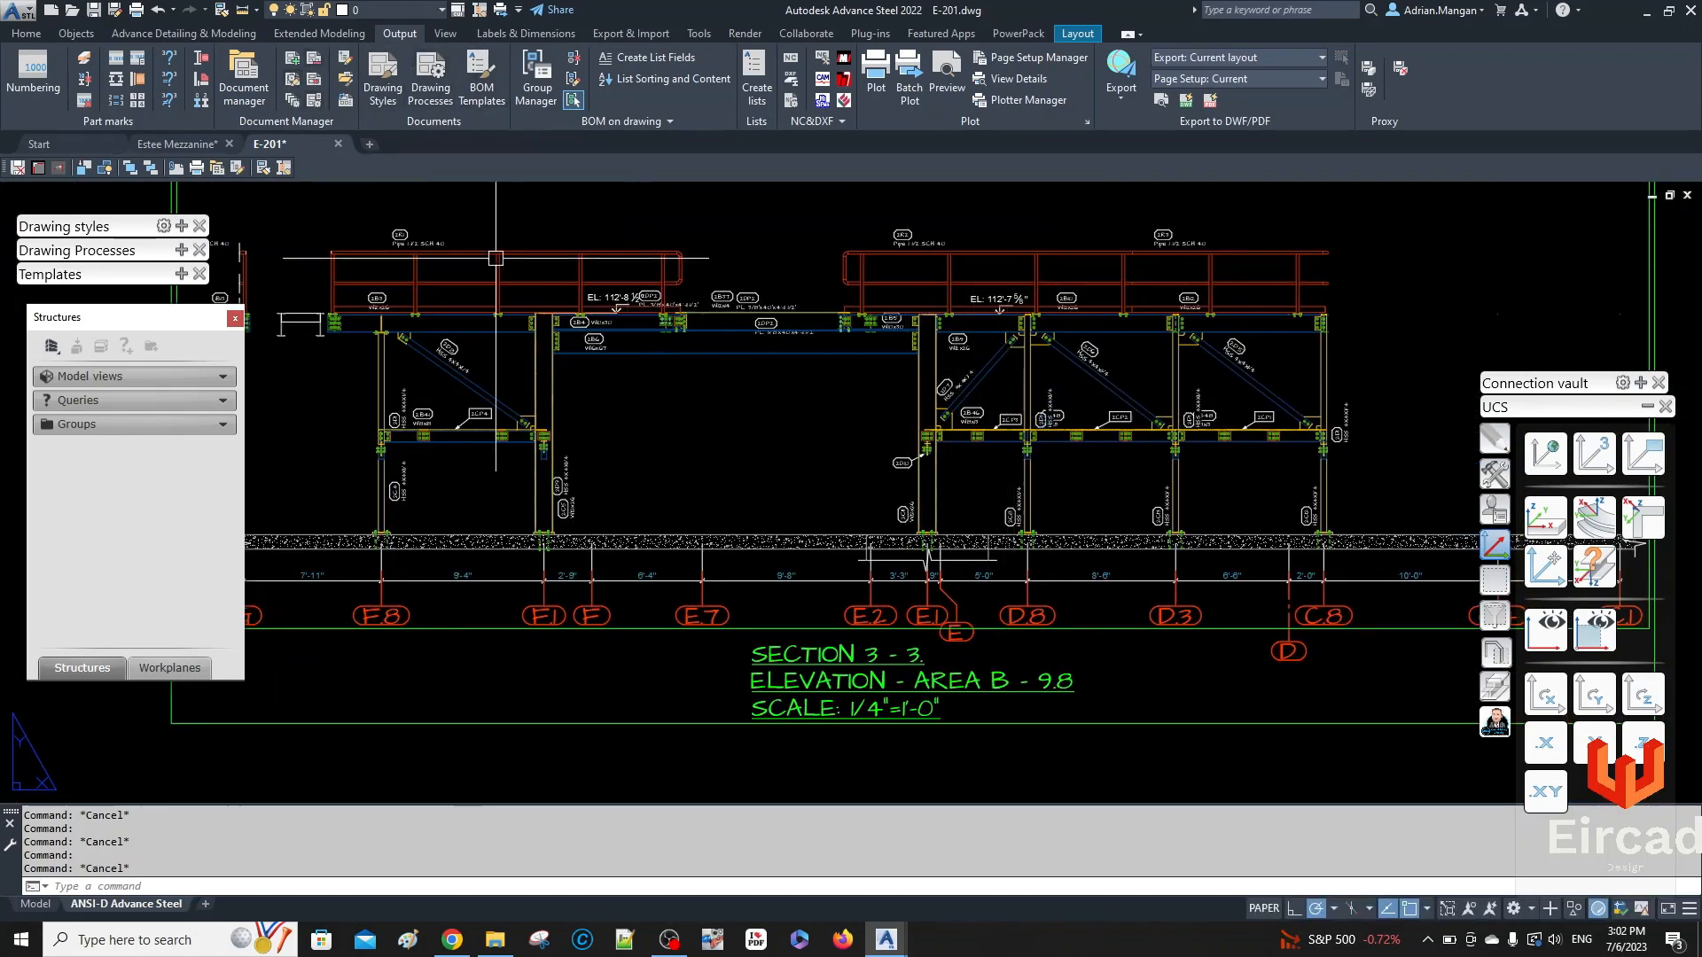
middle_click_drag(616, 306, 751, 349)
scroll(551, 400, "up", 4)
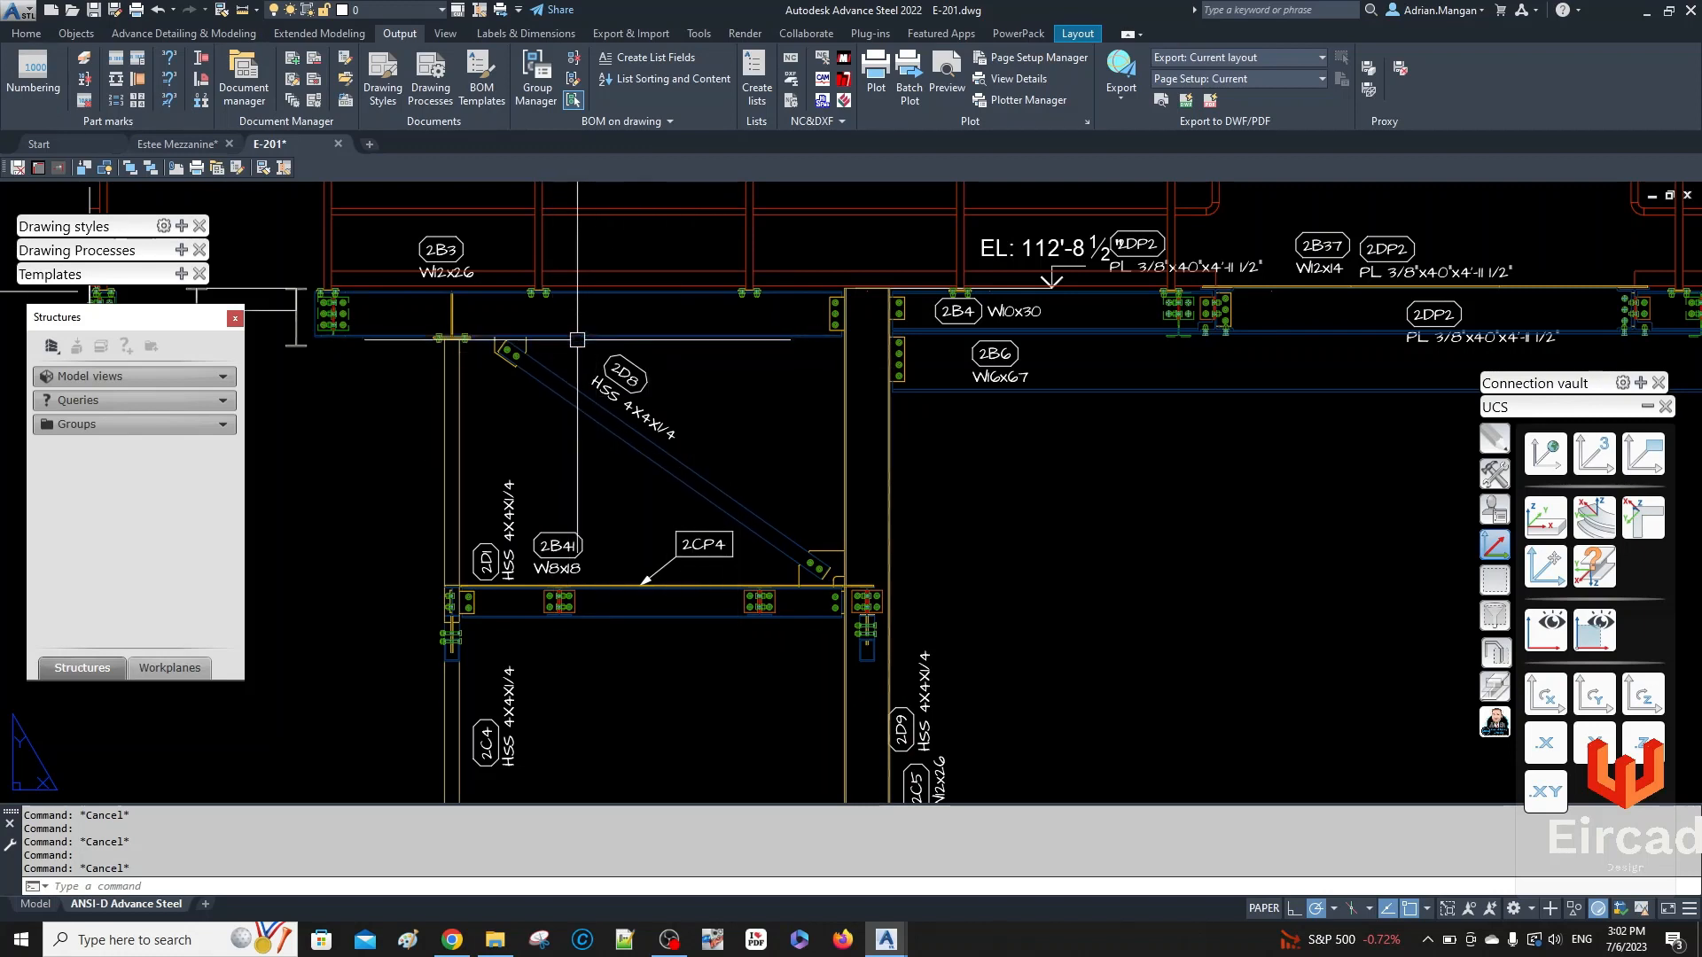
left_click(512, 729)
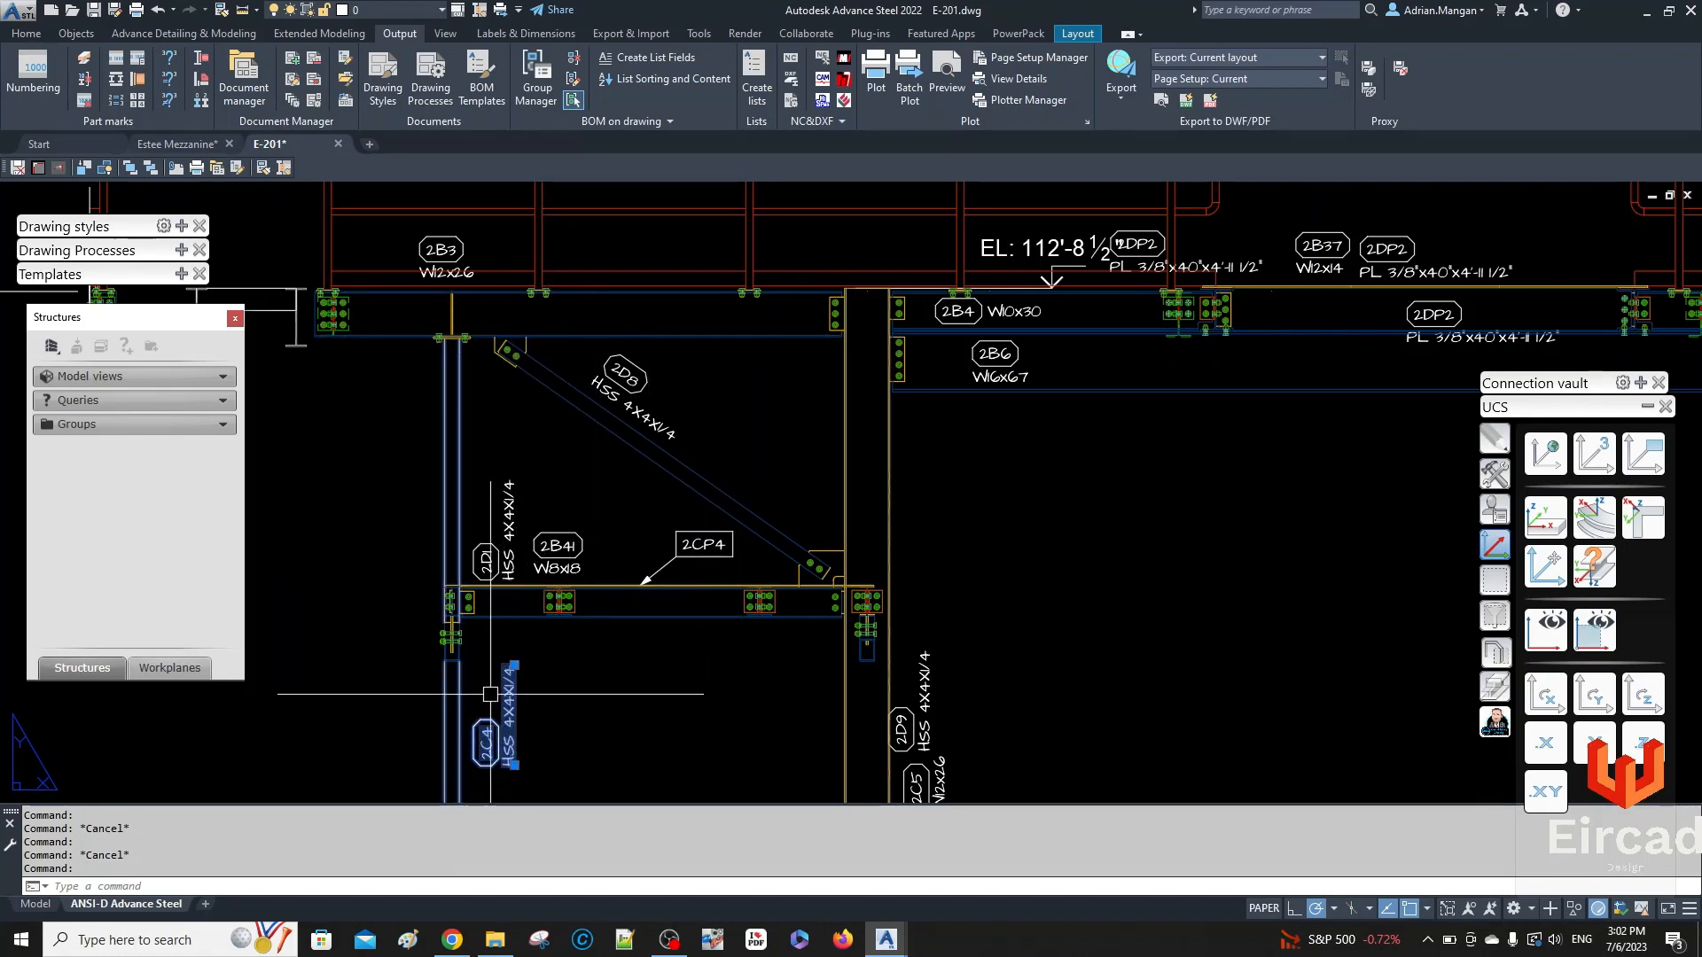
key("Escape")
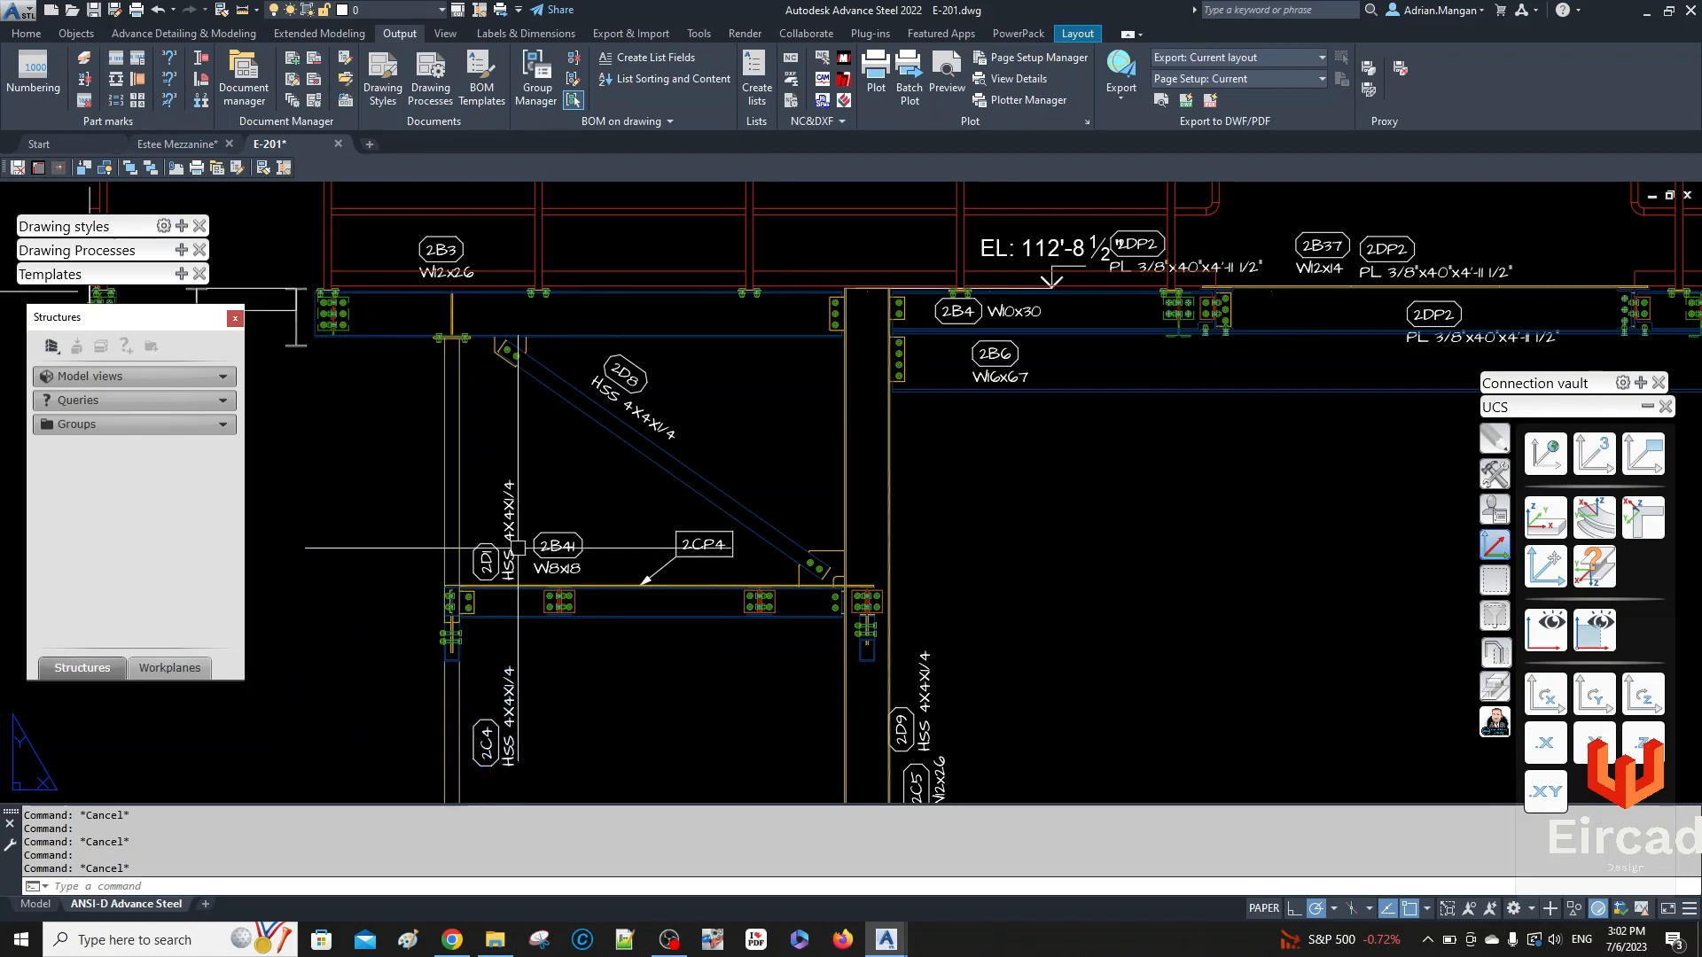
left_click(509, 529)
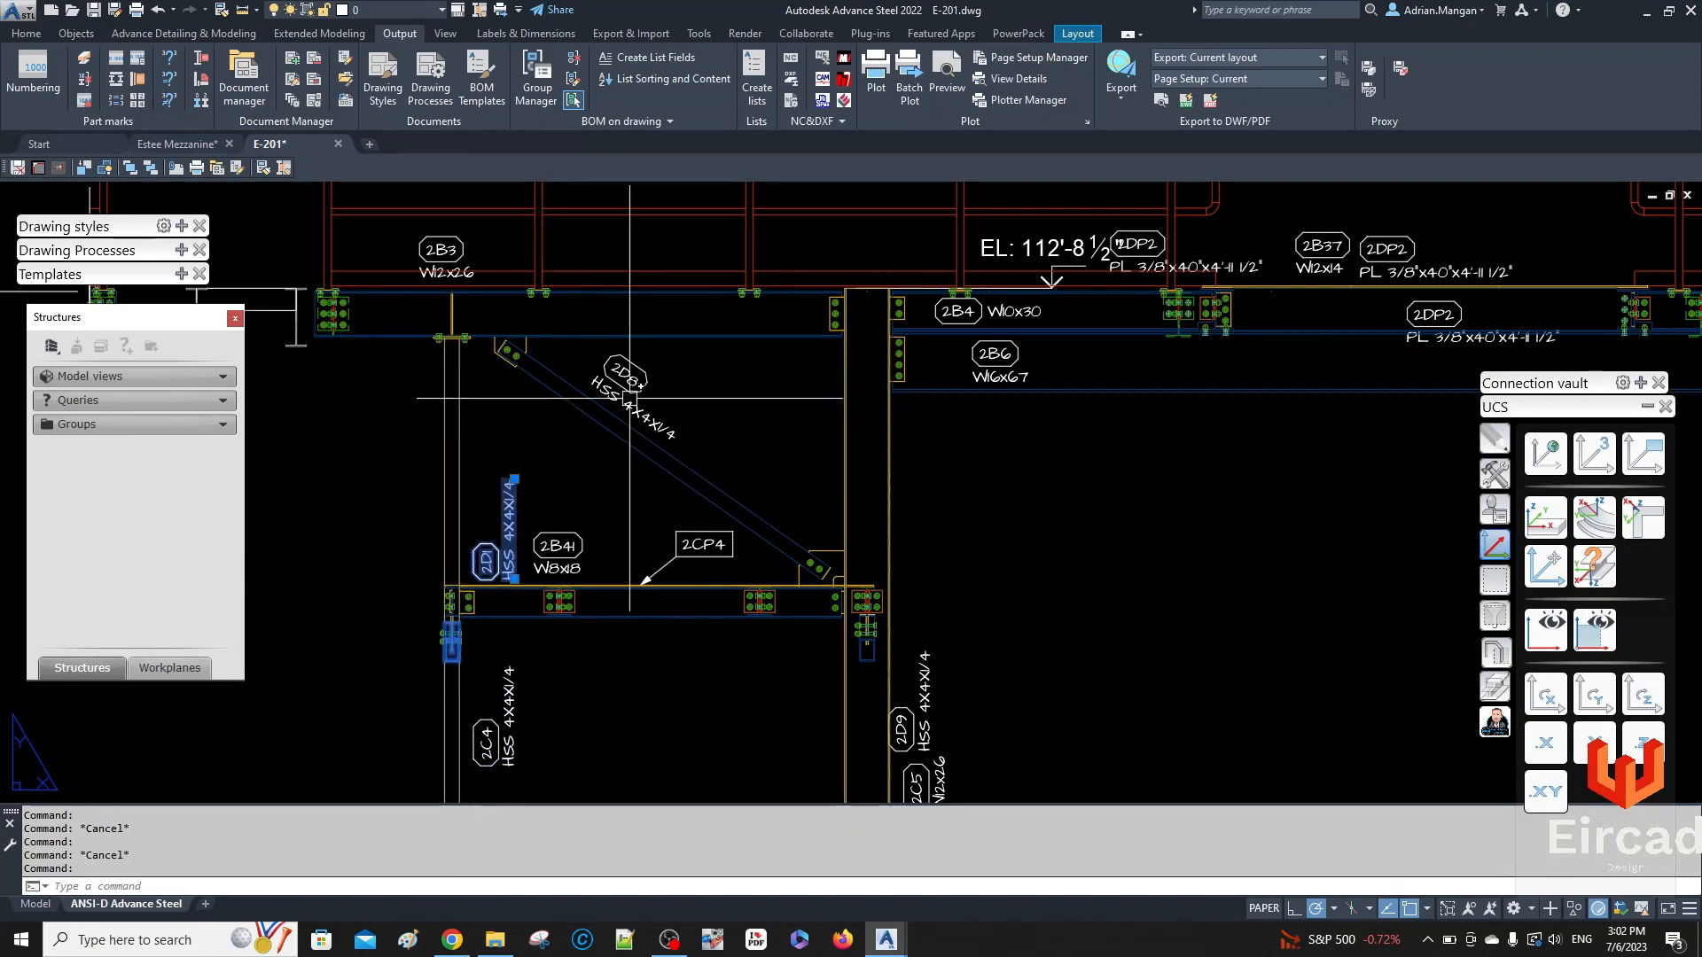
key("Escape")
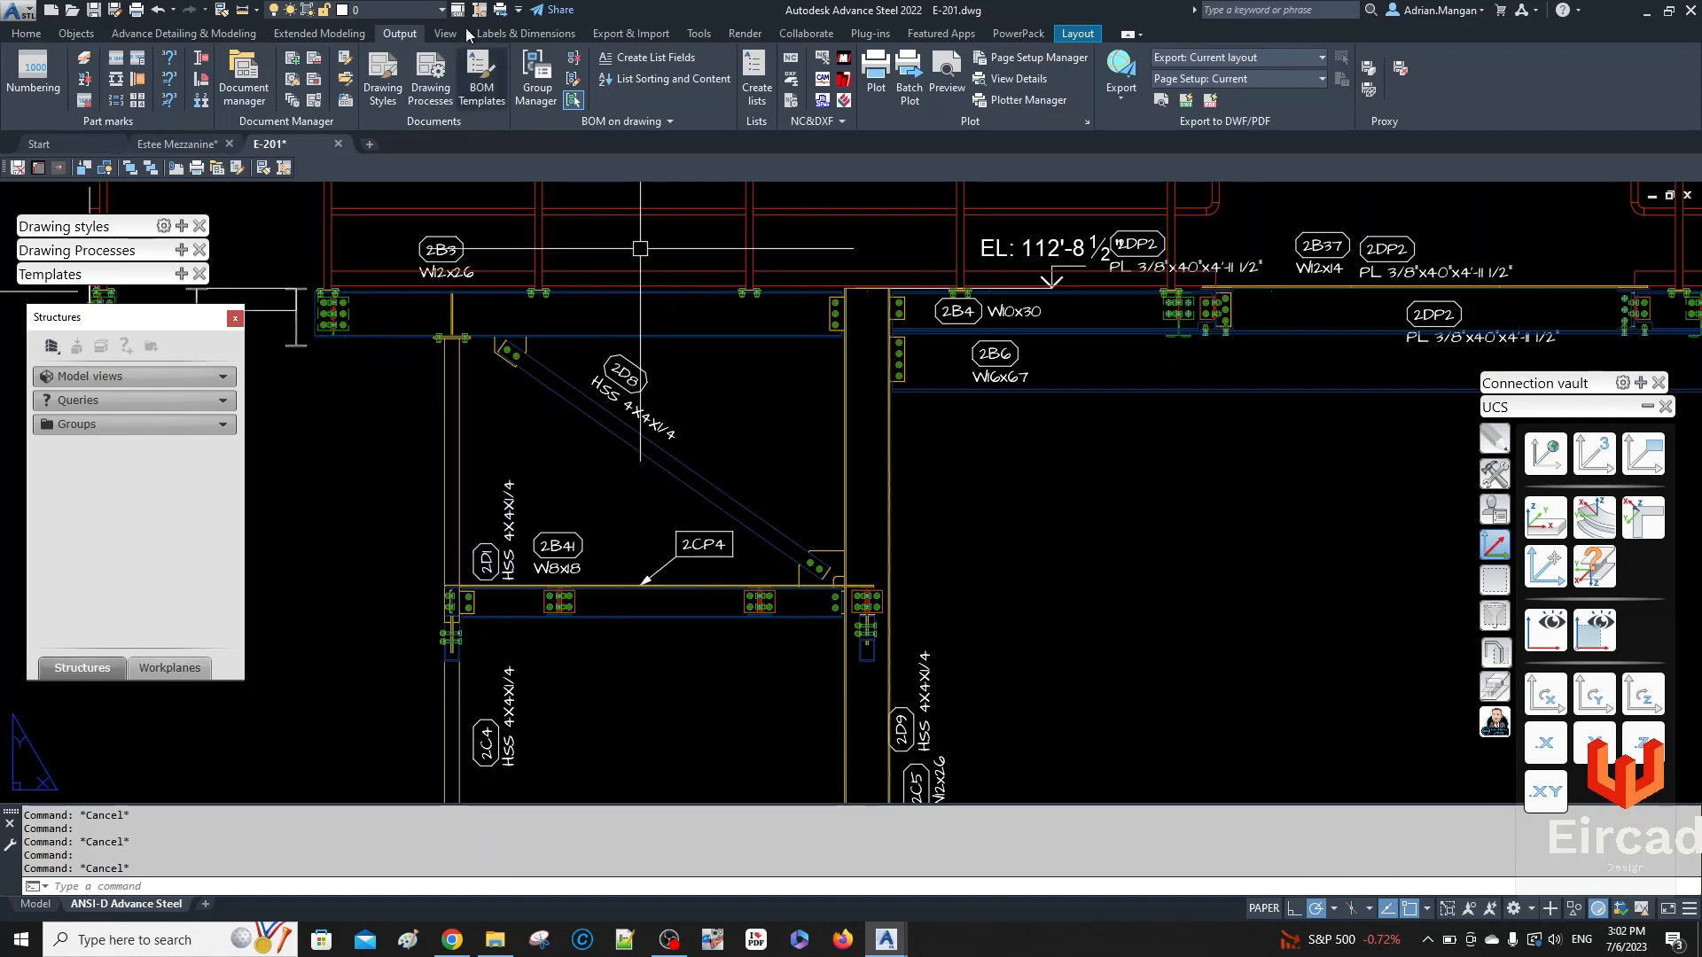
- Examine the objects presentation rules of the 3 - Elevation View - ADM 1/16 drawing style in an enlarged Drawing Style Manager
left_click(297, 82)
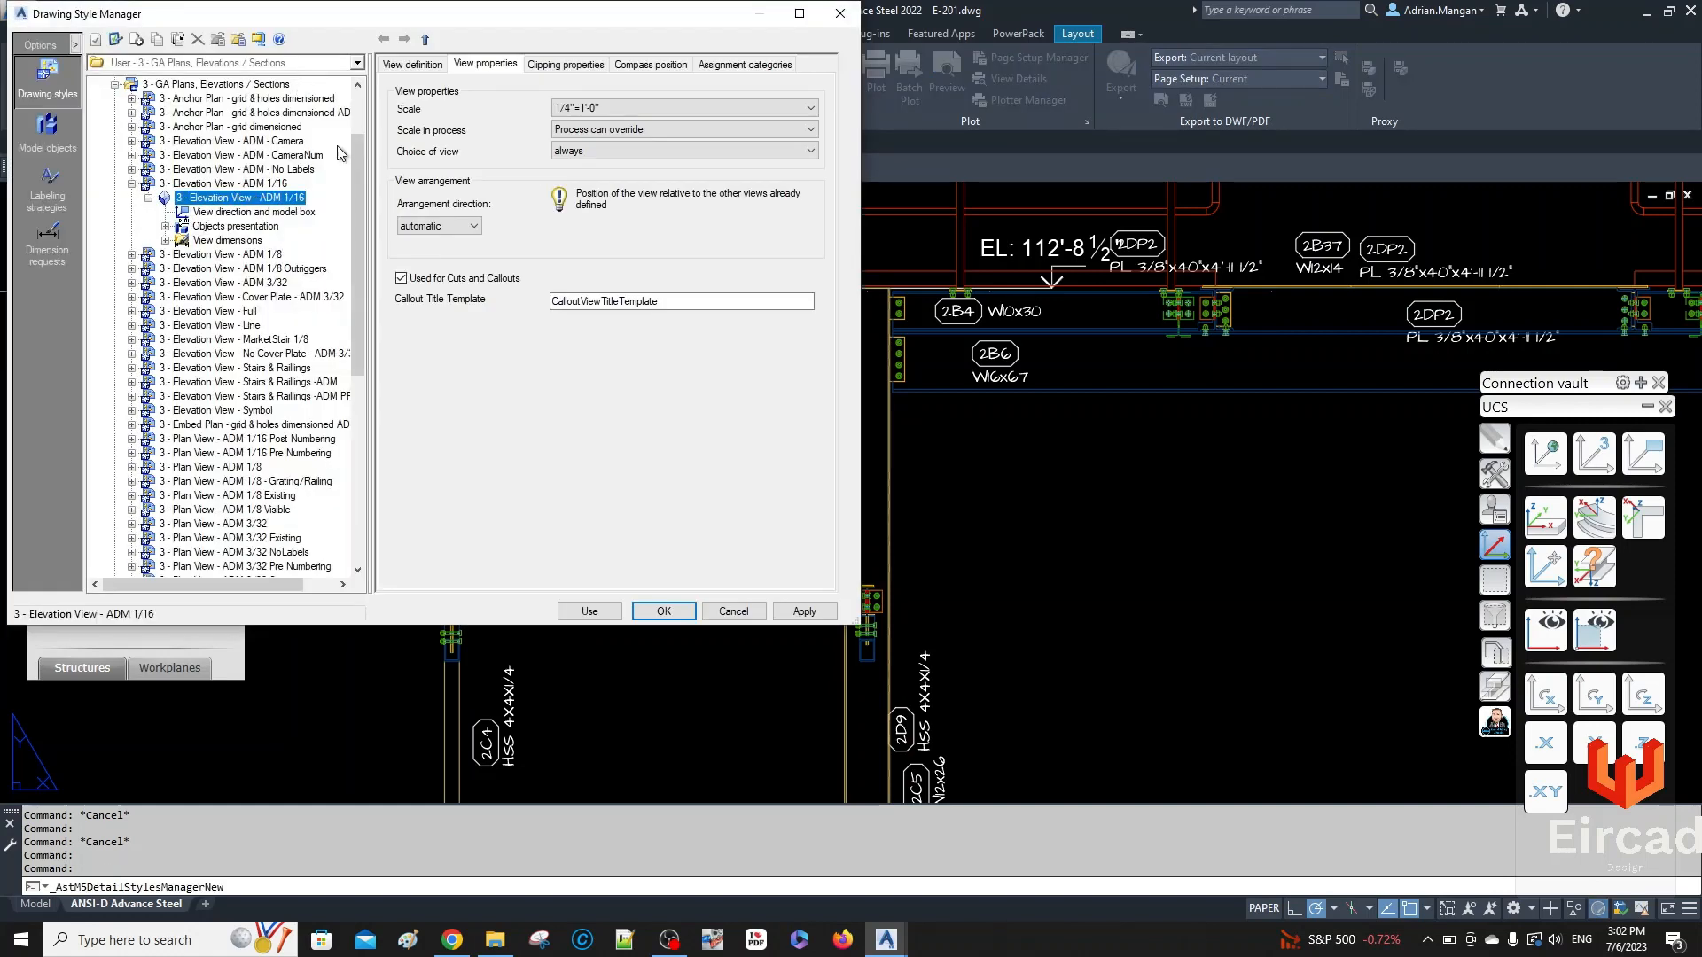
left_click(232, 227)
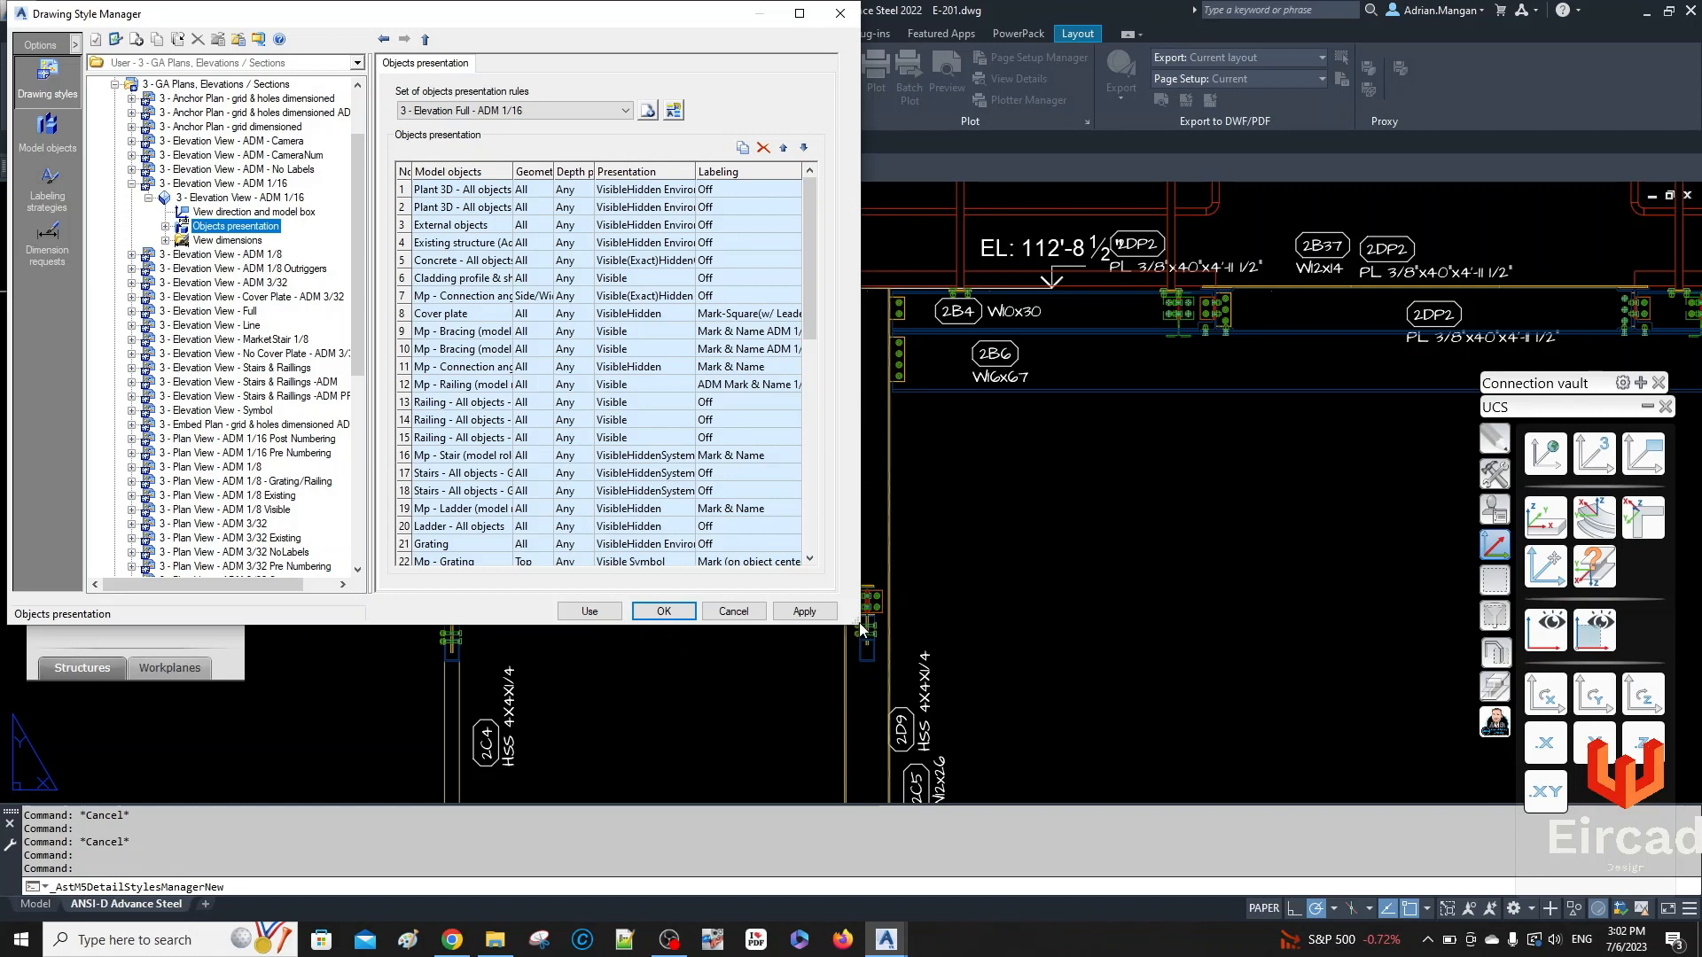
left_click_drag(859, 622, 1241, 788)
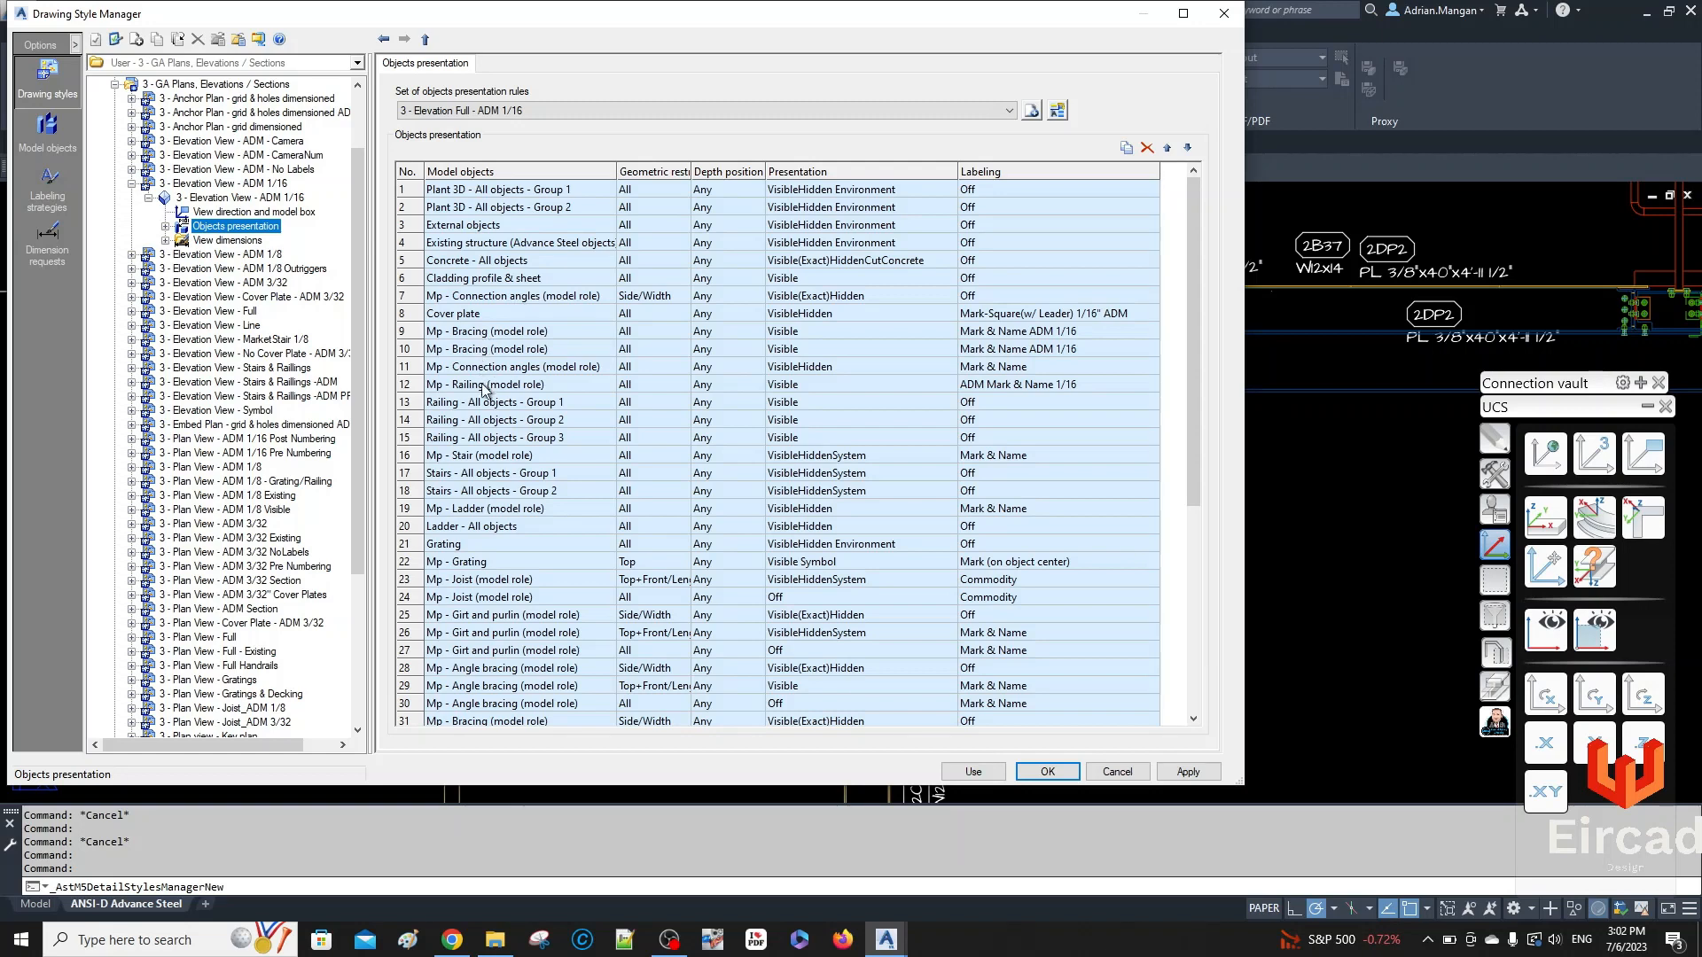
scroll(504, 550, "down", 4)
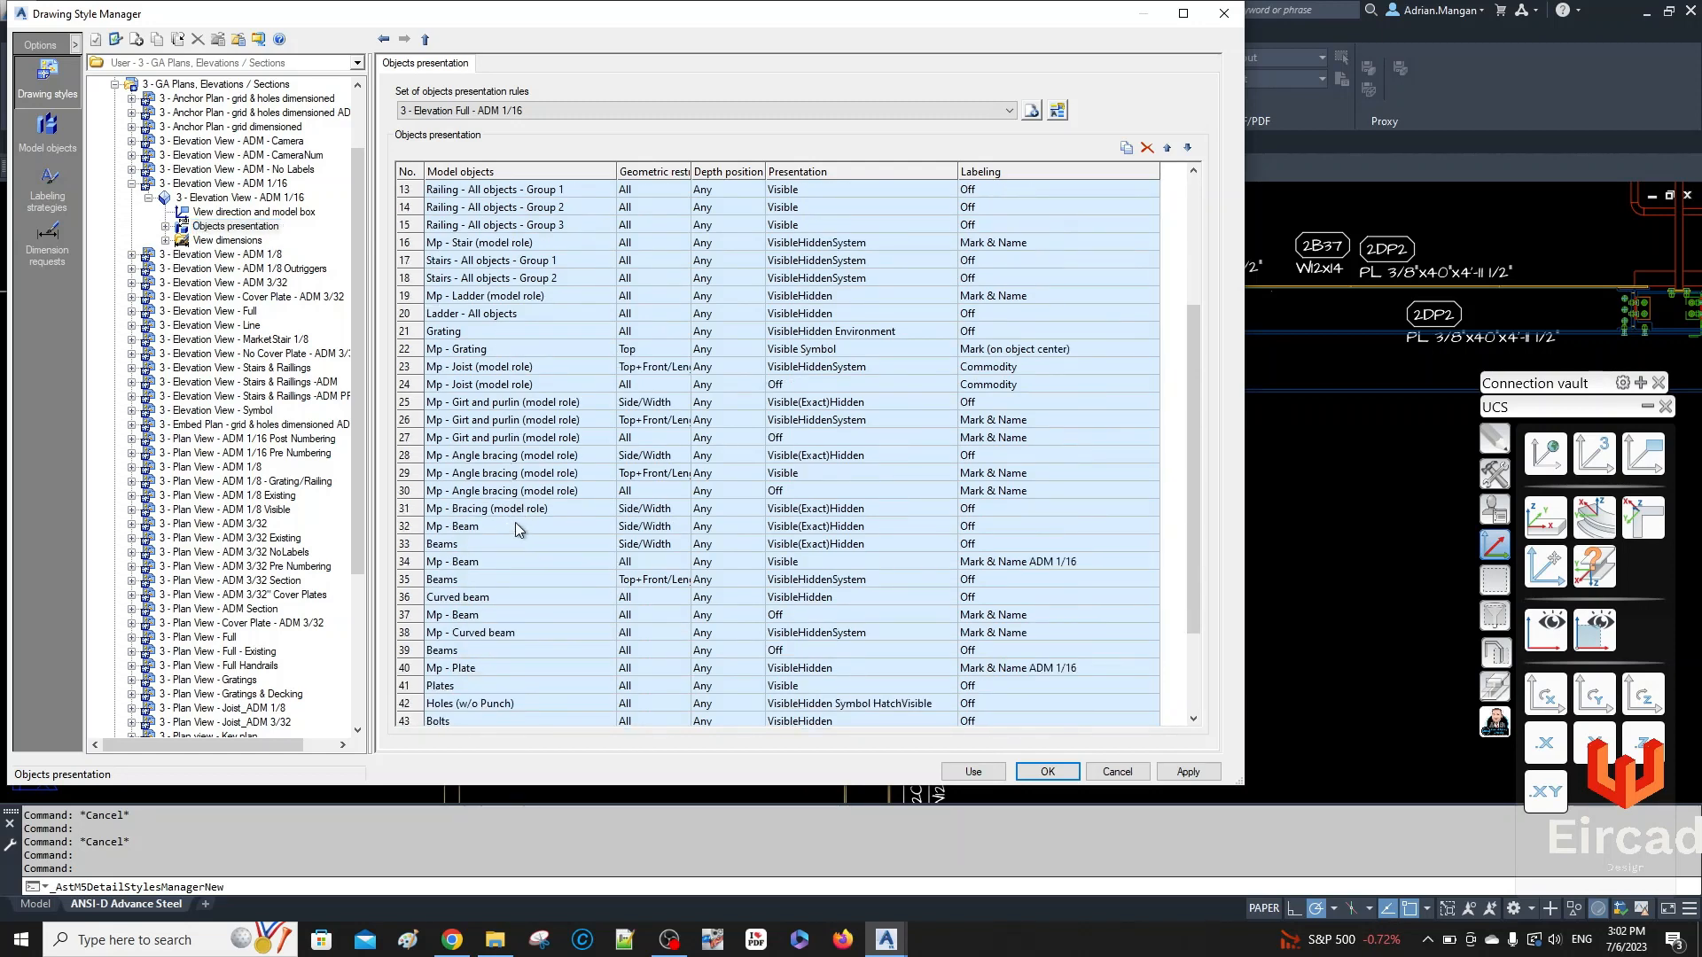
scroll(480, 564, "up", 4)
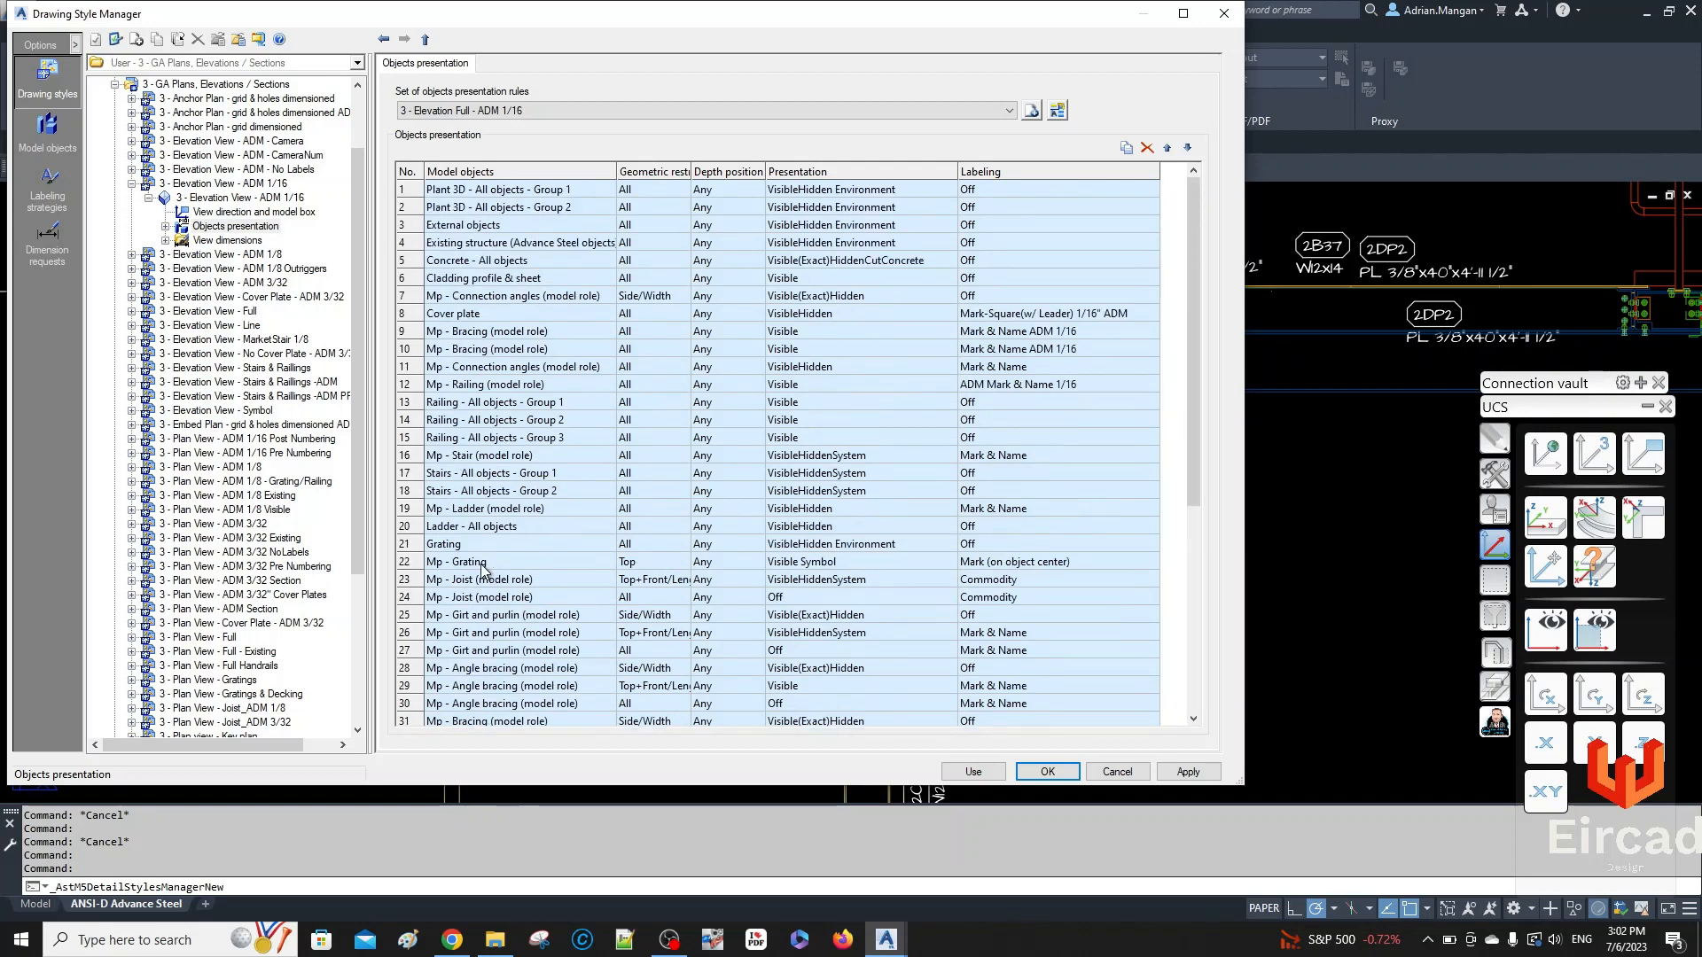
- Examine the model roles included in the Mp - Bracing (model role) object used by presentation rule 9
double_click(400, 333)
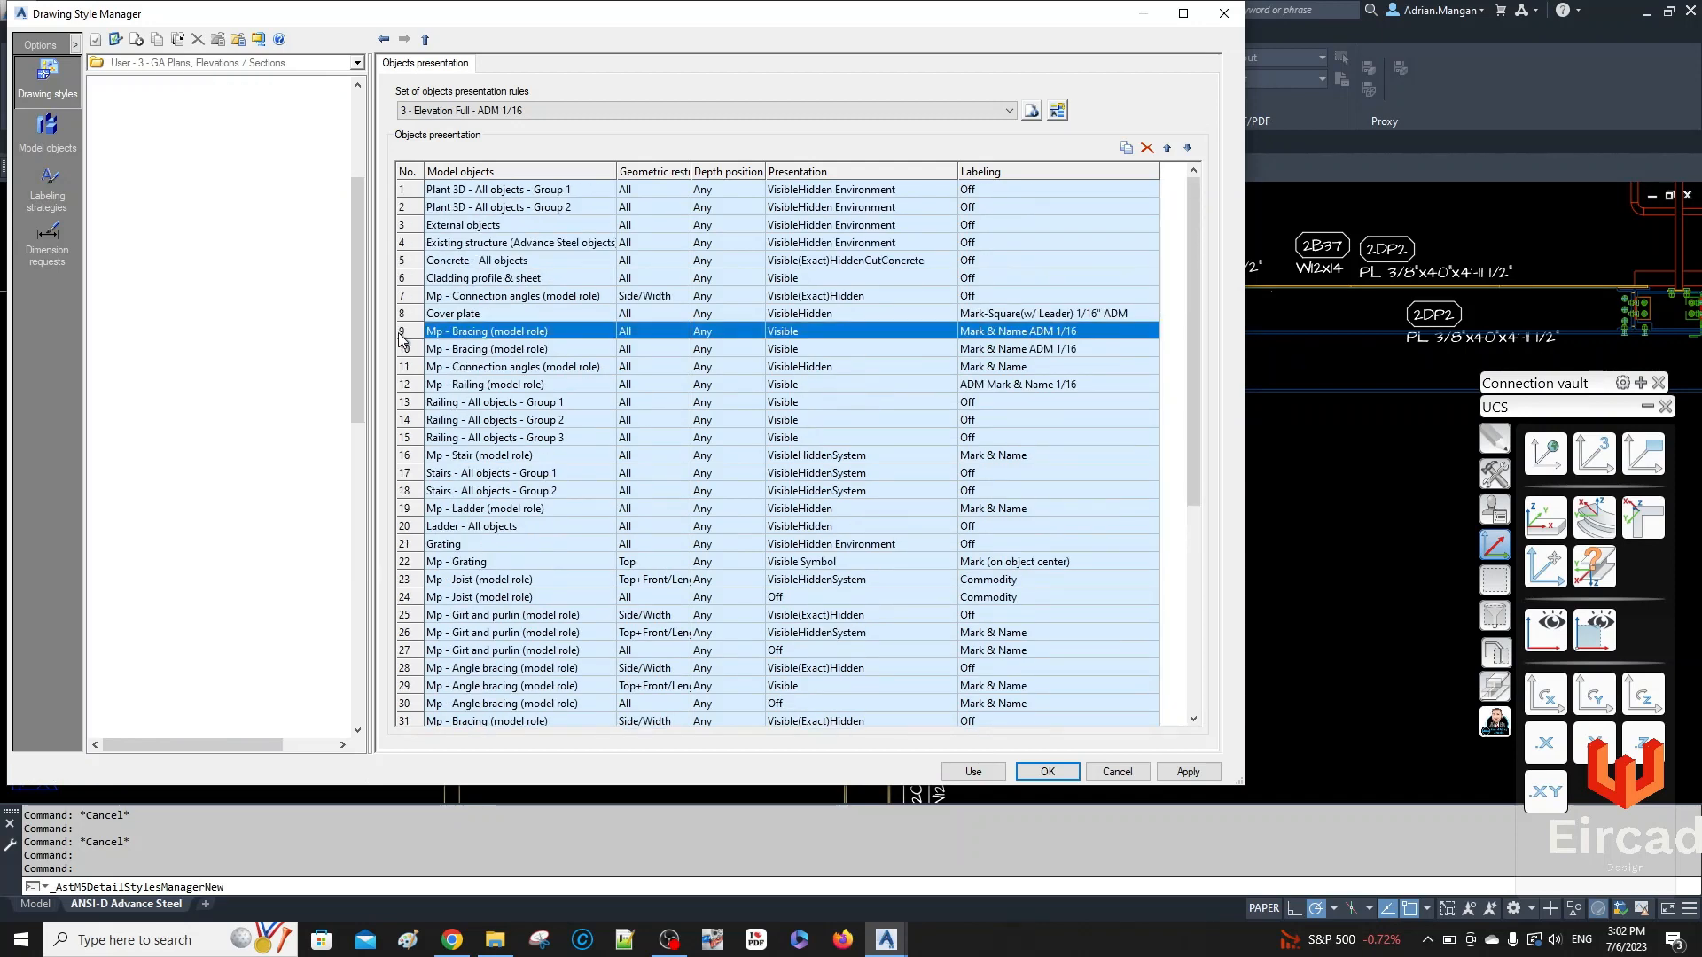
left_click(1050, 114)
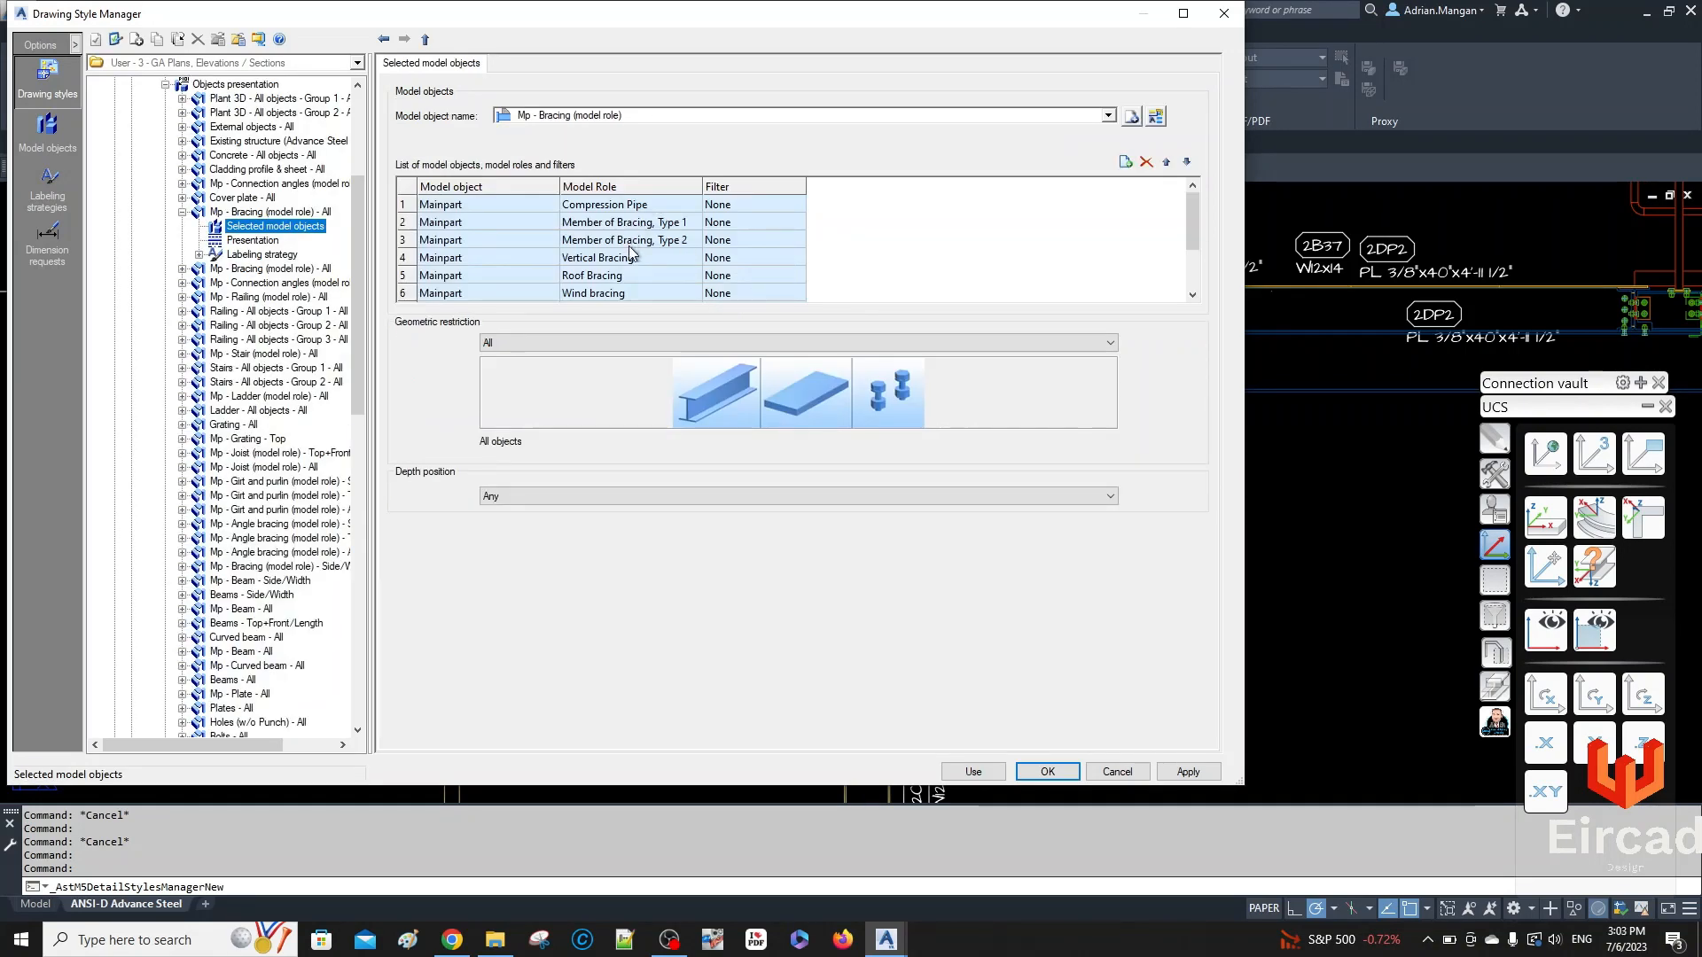
scroll(514, 286, "down", 2)
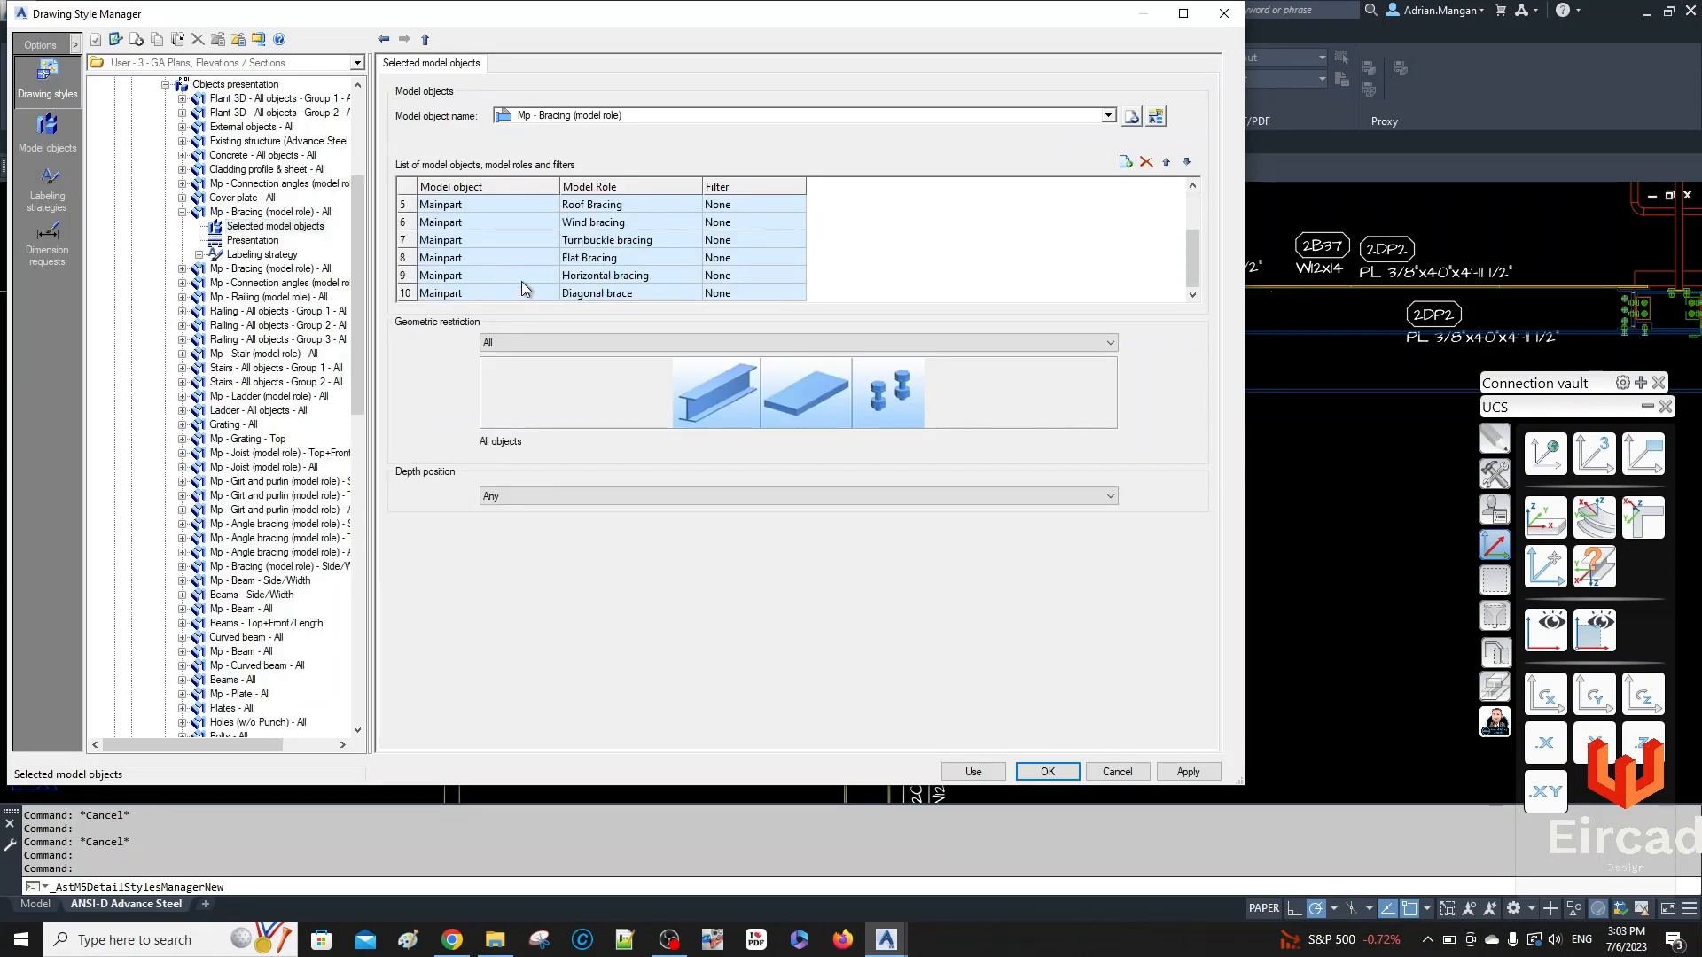
scroll(521, 280, "up", 2)
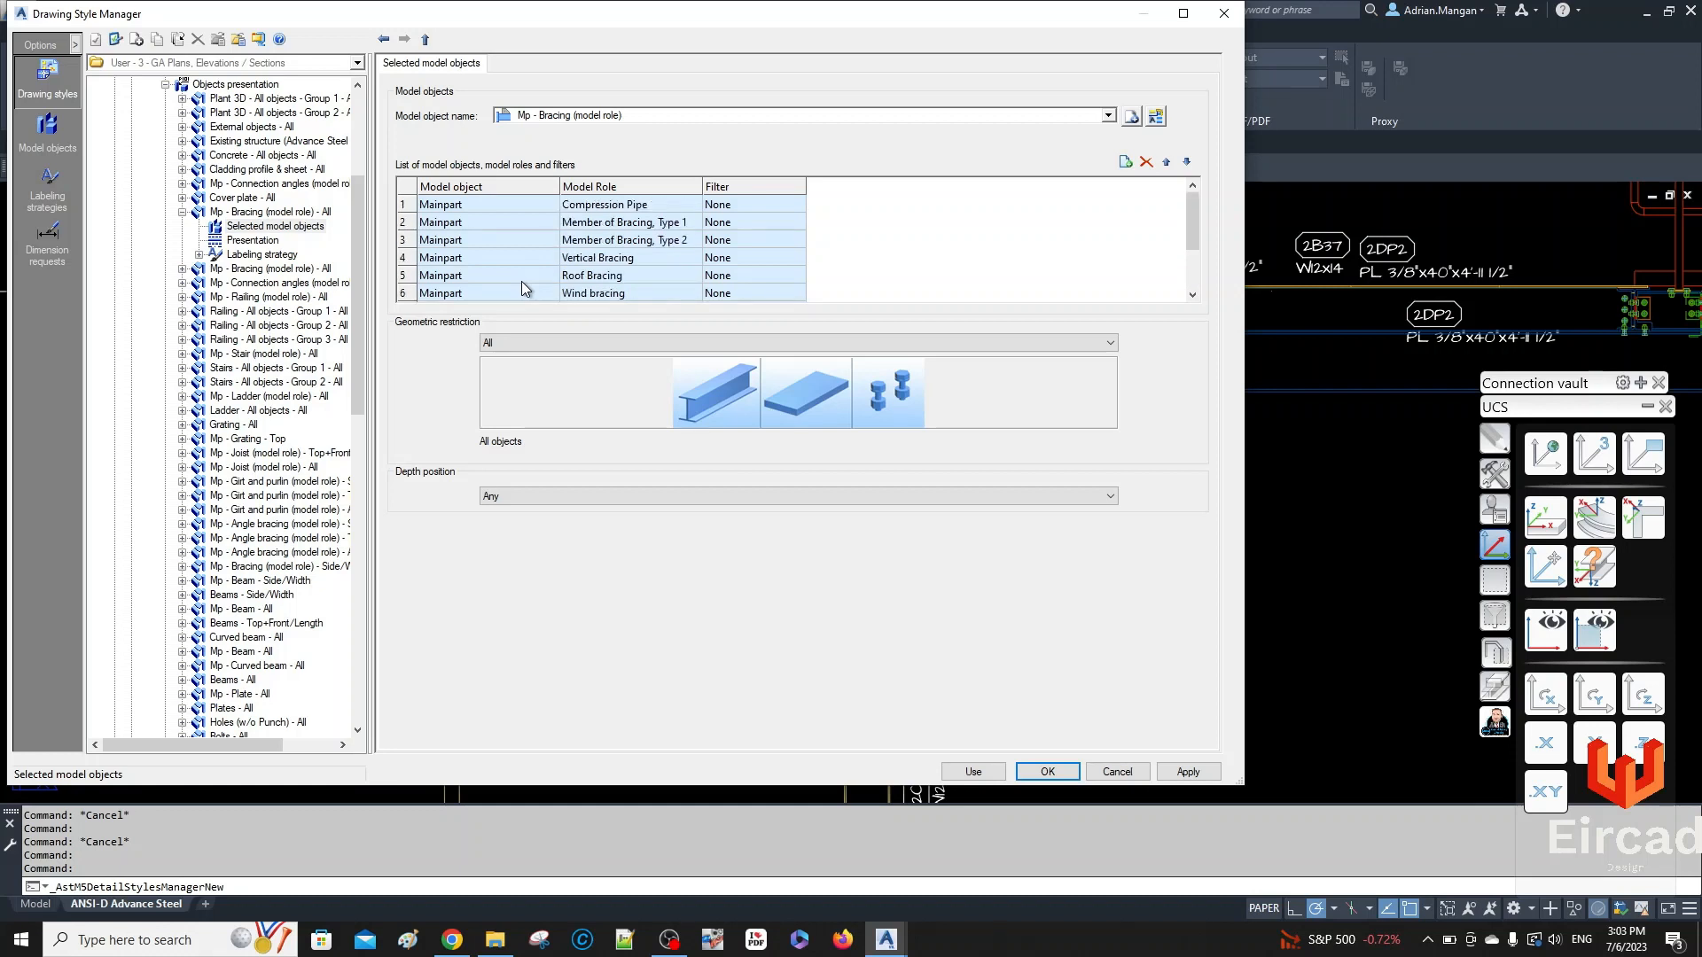
scroll(521, 280, "down", 2)
scroll(522, 280, "up", 2)
scroll(521, 281, "down", 2)
scroll(522, 280, "up", 2)
scroll(521, 280, "down", 2)
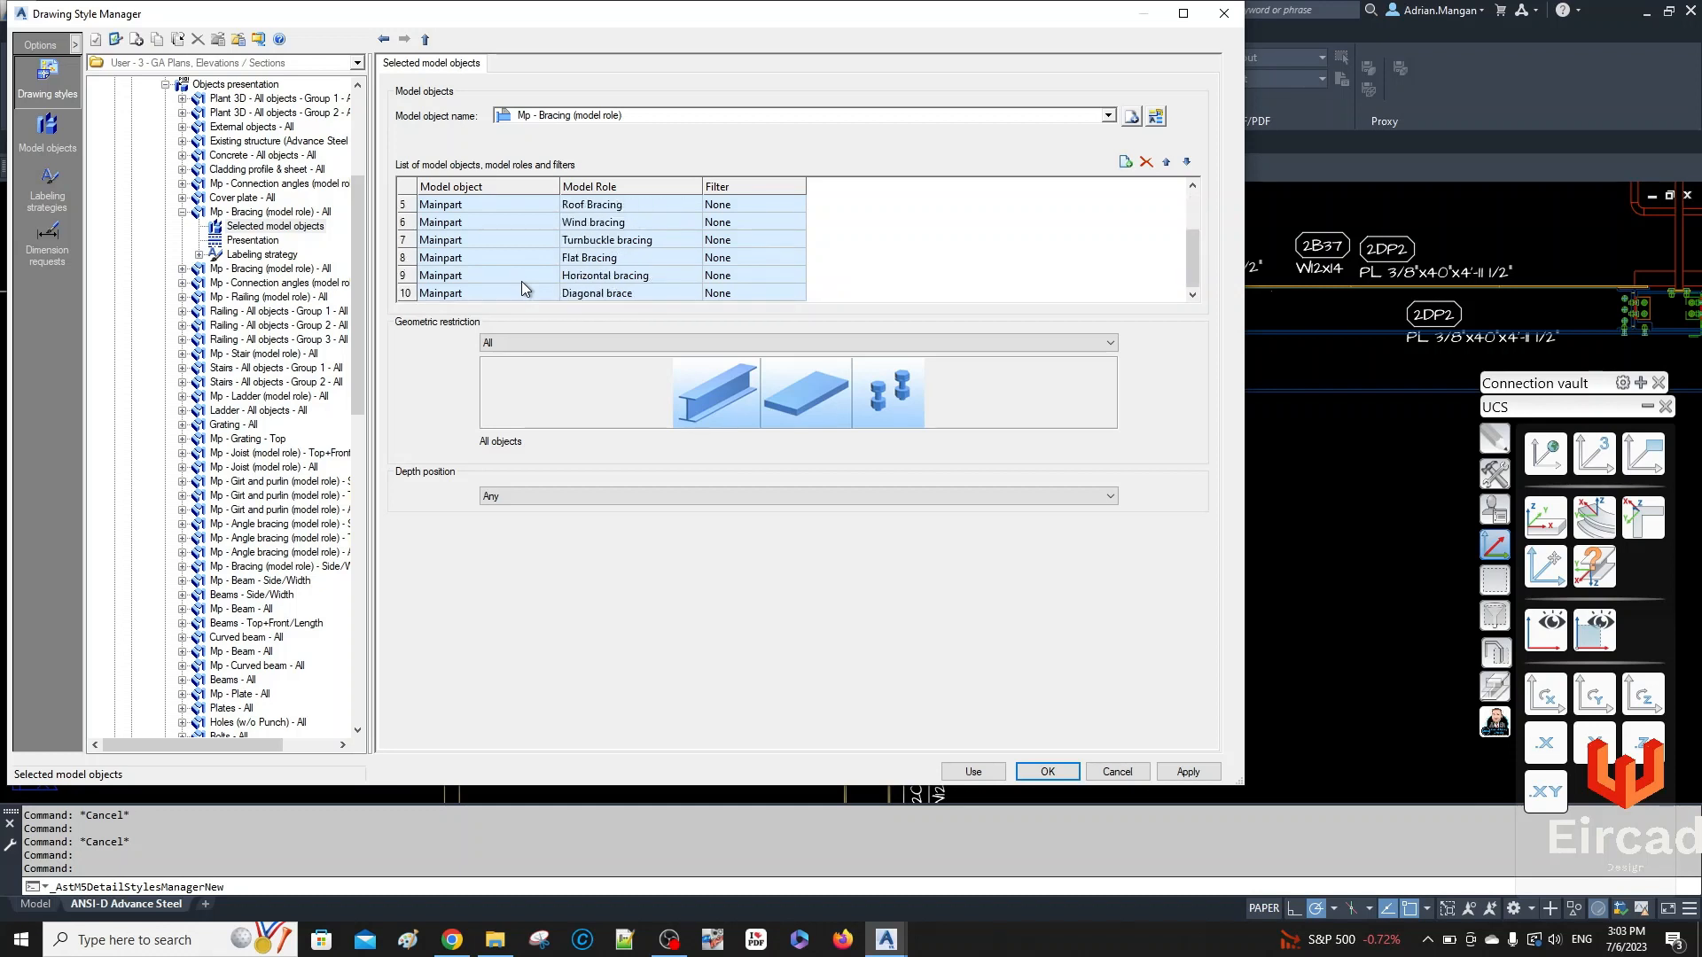
scroll(594, 257, "up", 2)
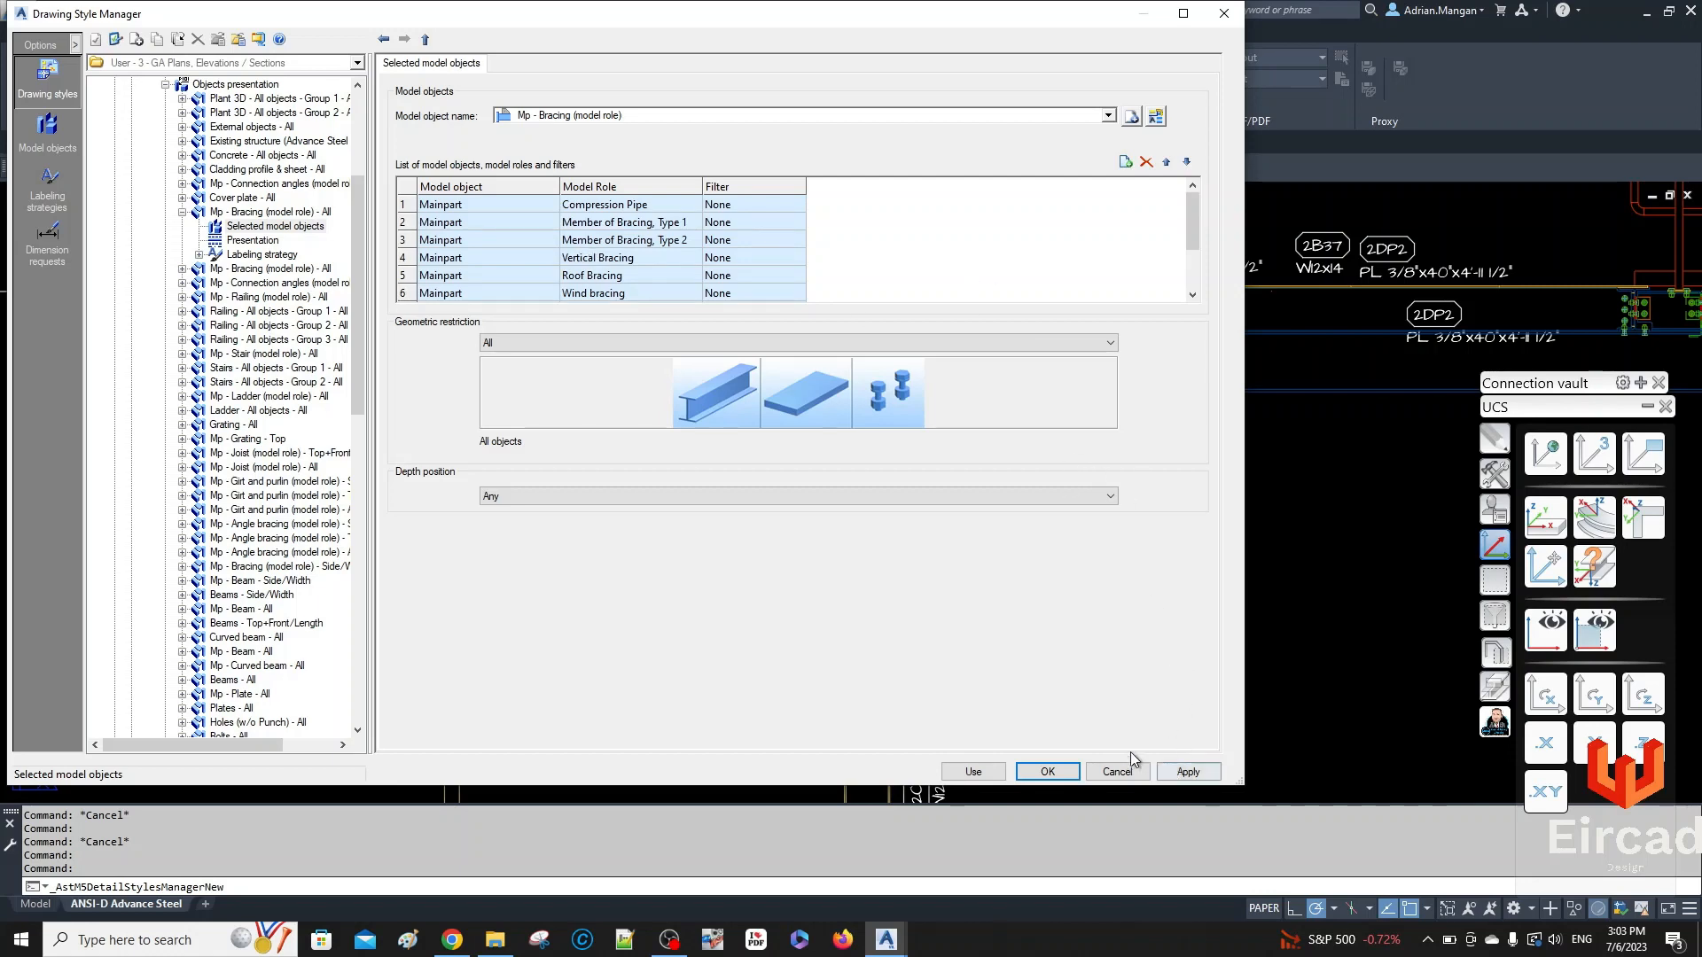
- Return to the objects presentation list and compare the two Mp - Bracing (model role) rules, 9 and 10
left_click(235, 84)
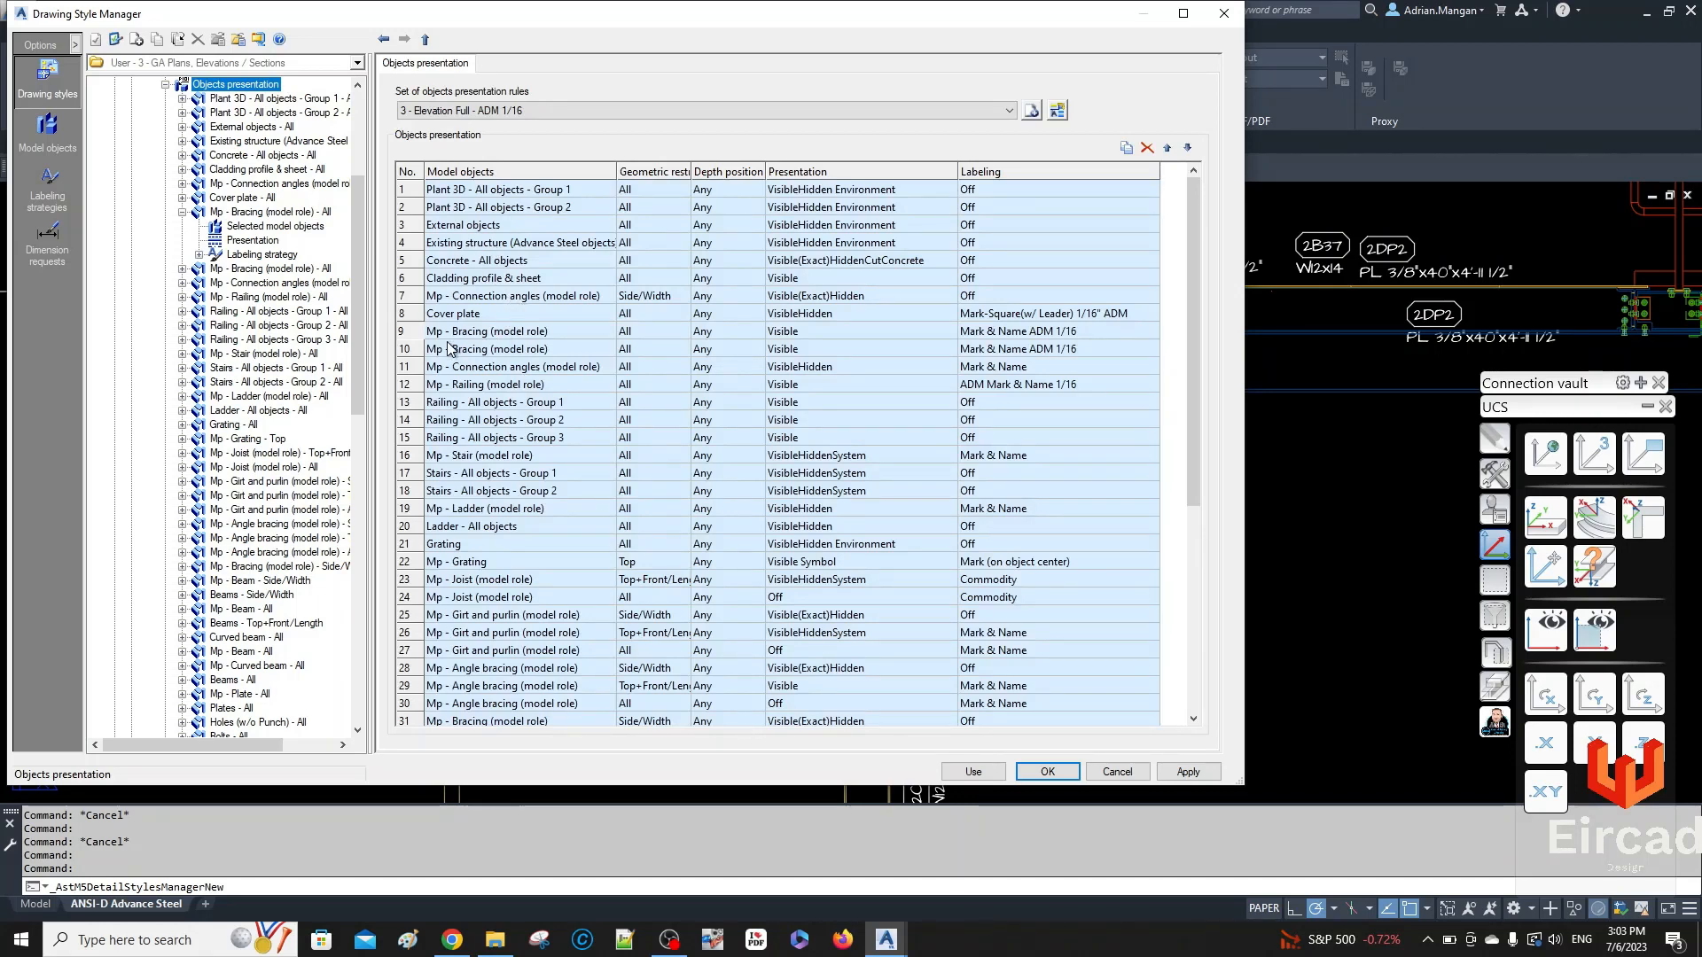
left_click(418, 355)
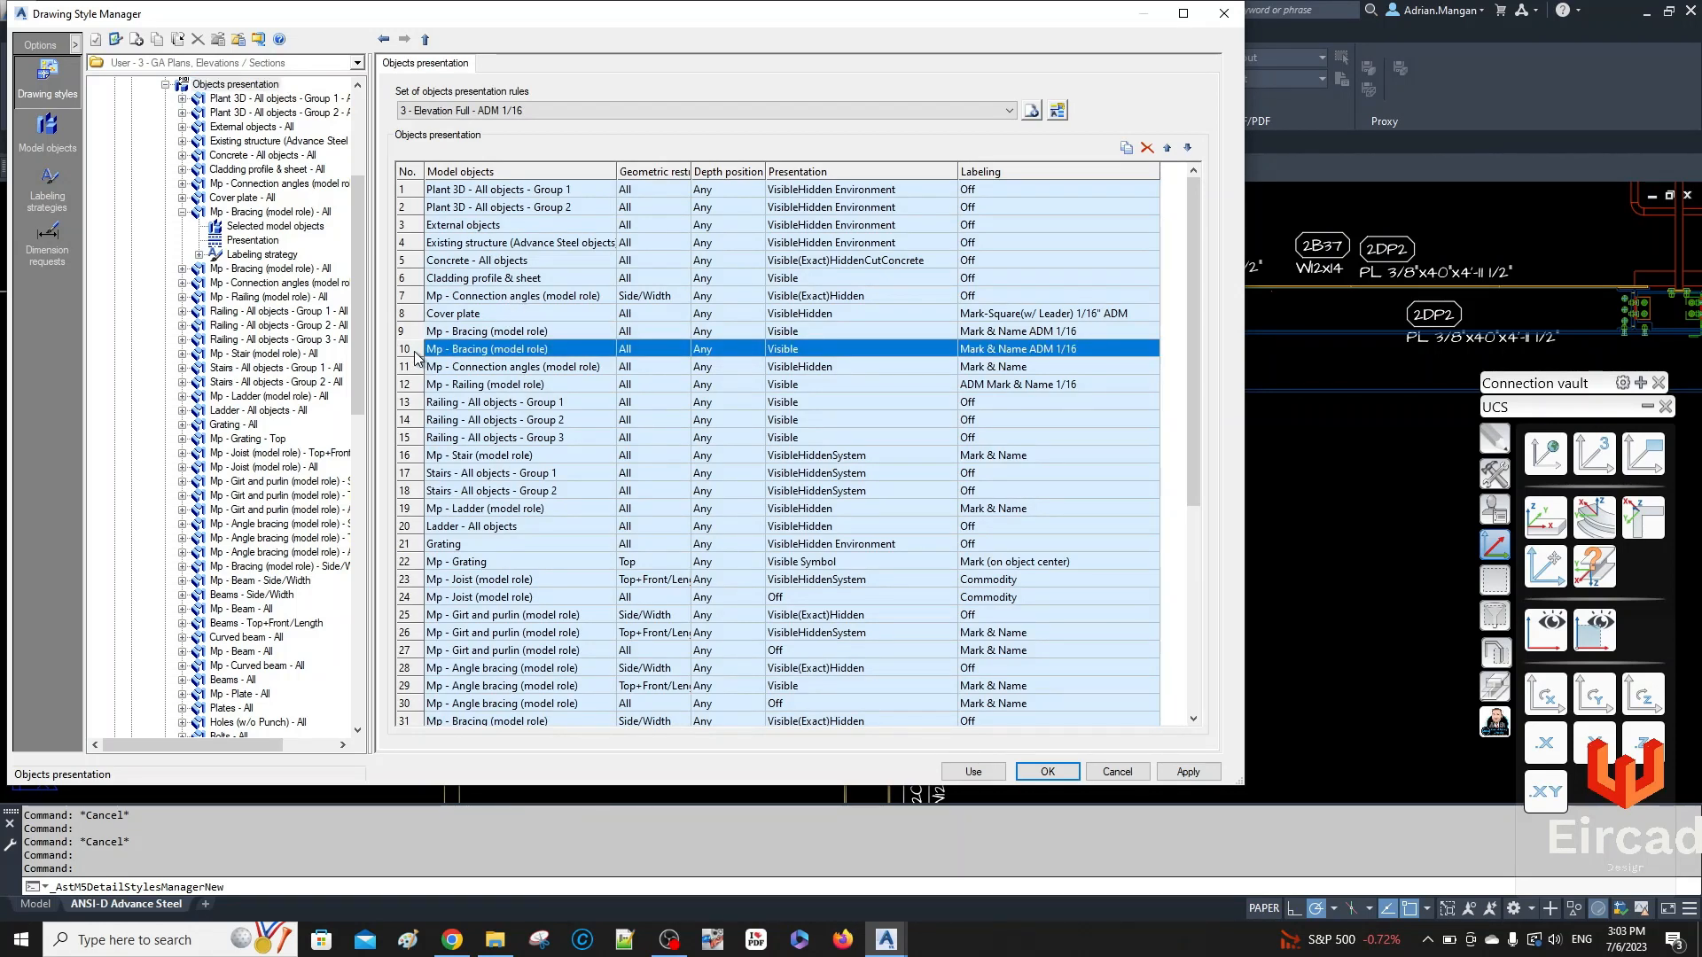
left_click(419, 333)
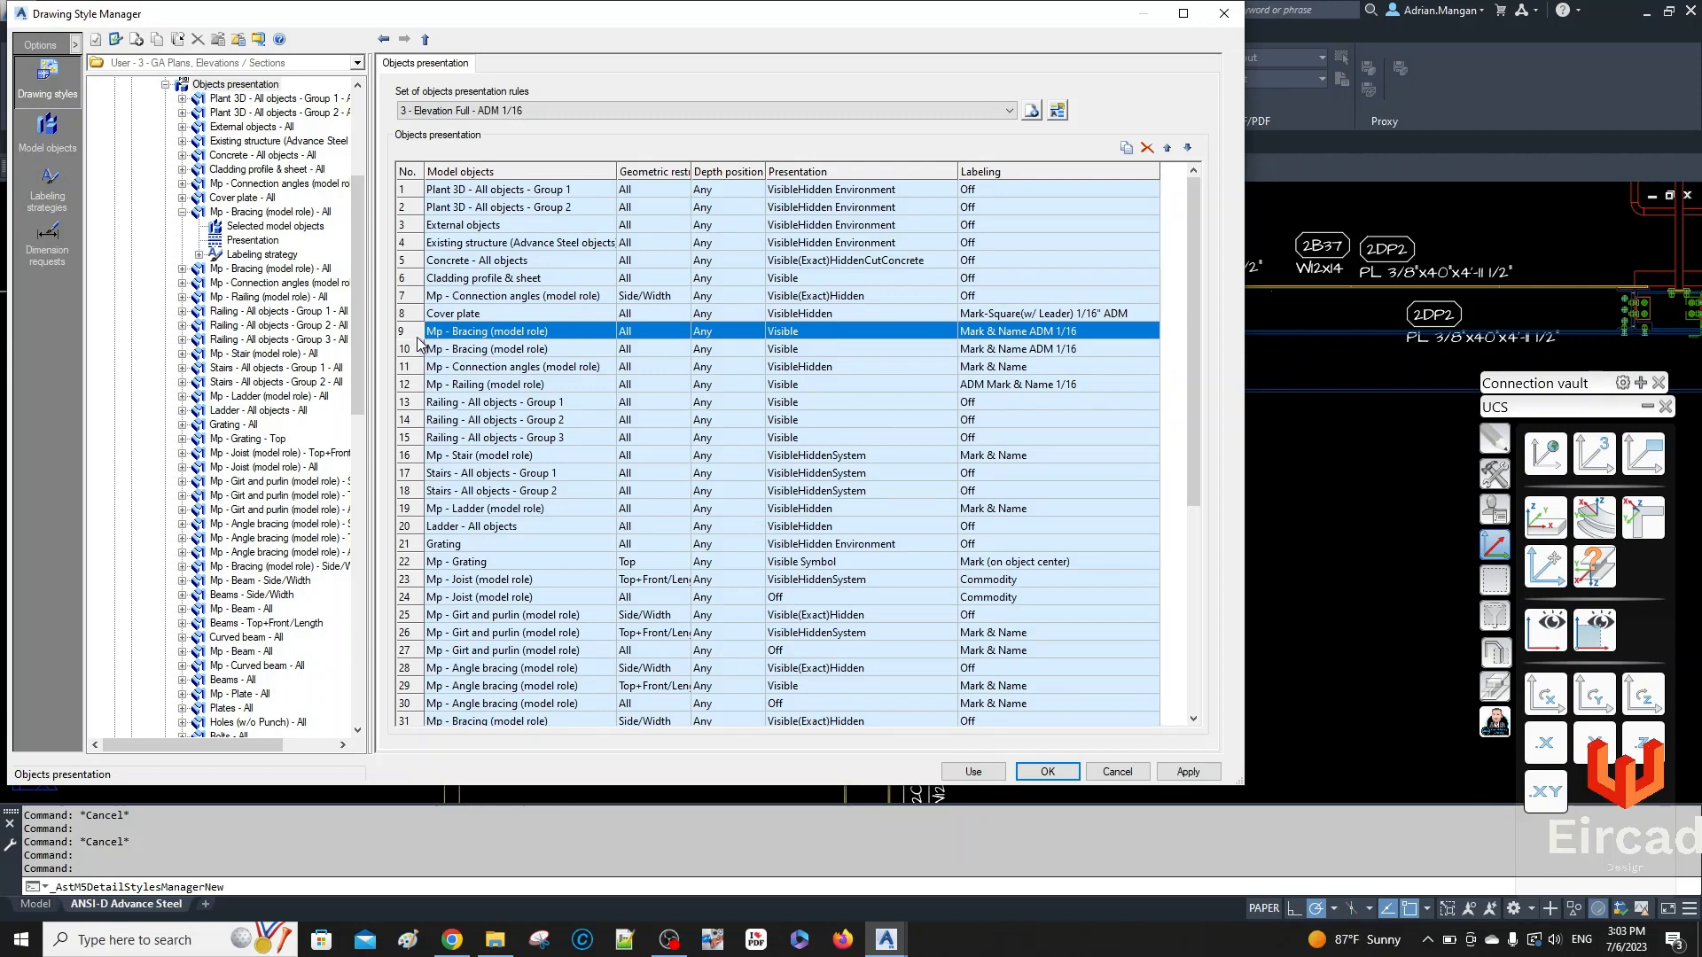
left_click(419, 351)
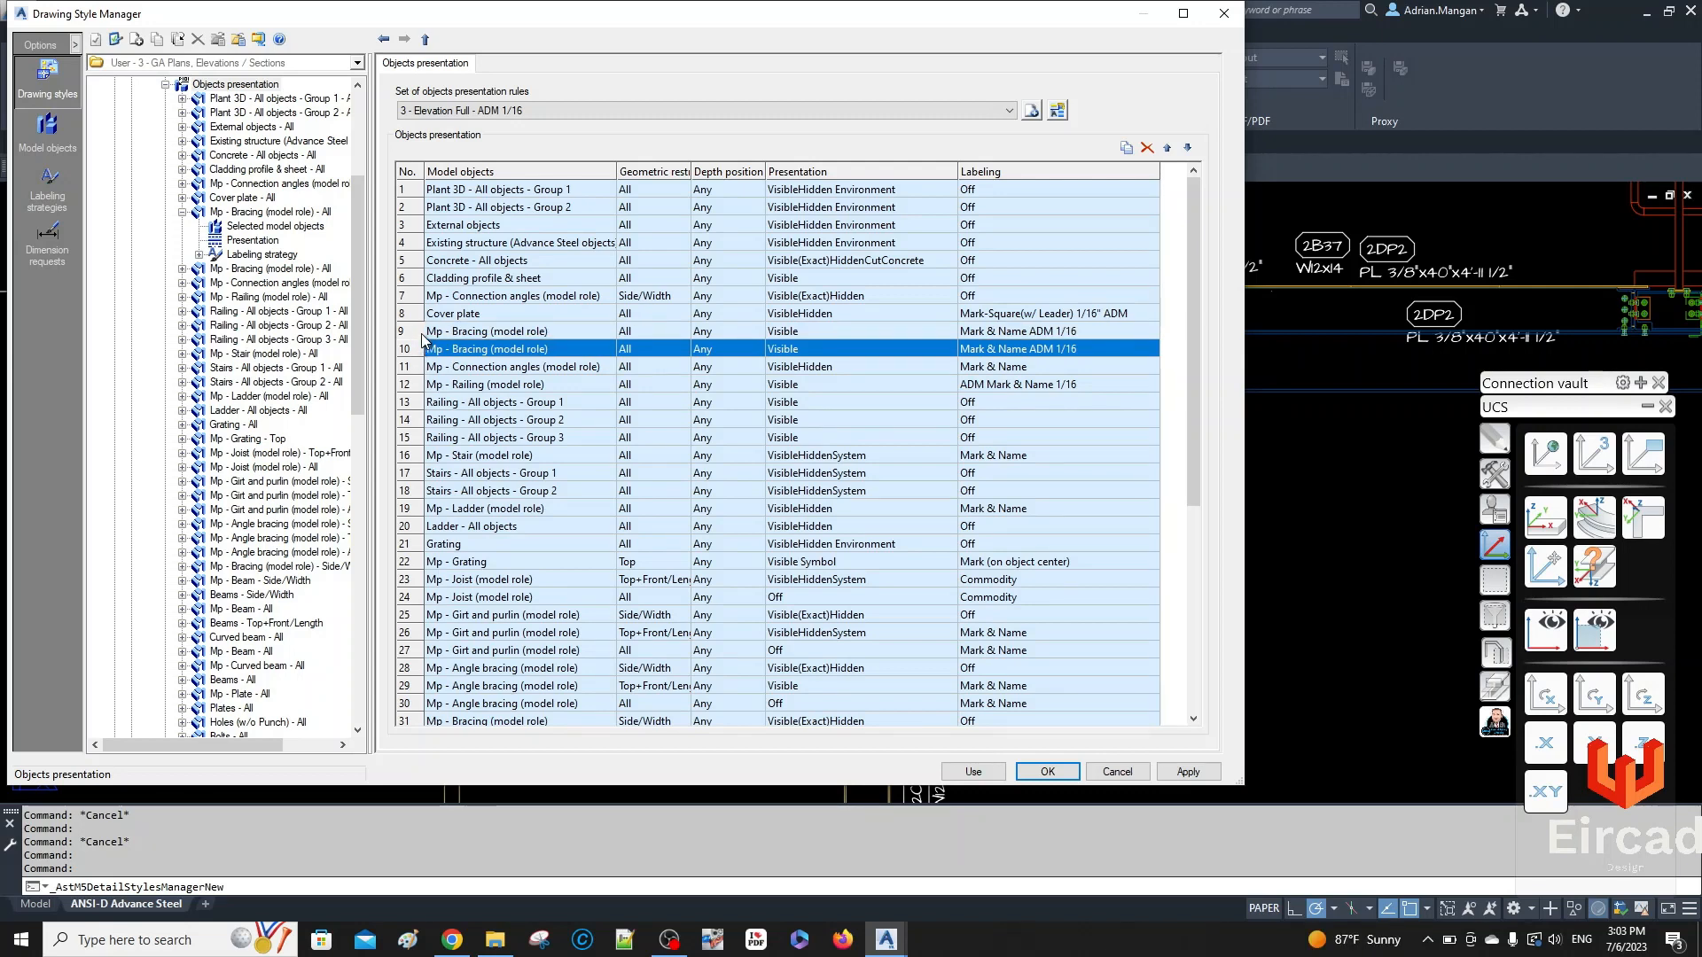
- Set the geometric restriction of presentation rule 9, Mp - Bracing (model role), to Side/Width
mouse_move(843, 17)
left_mouse_down()
mouse_move(755, 285)
mouse_move(721, 636)
left_mouse_up()
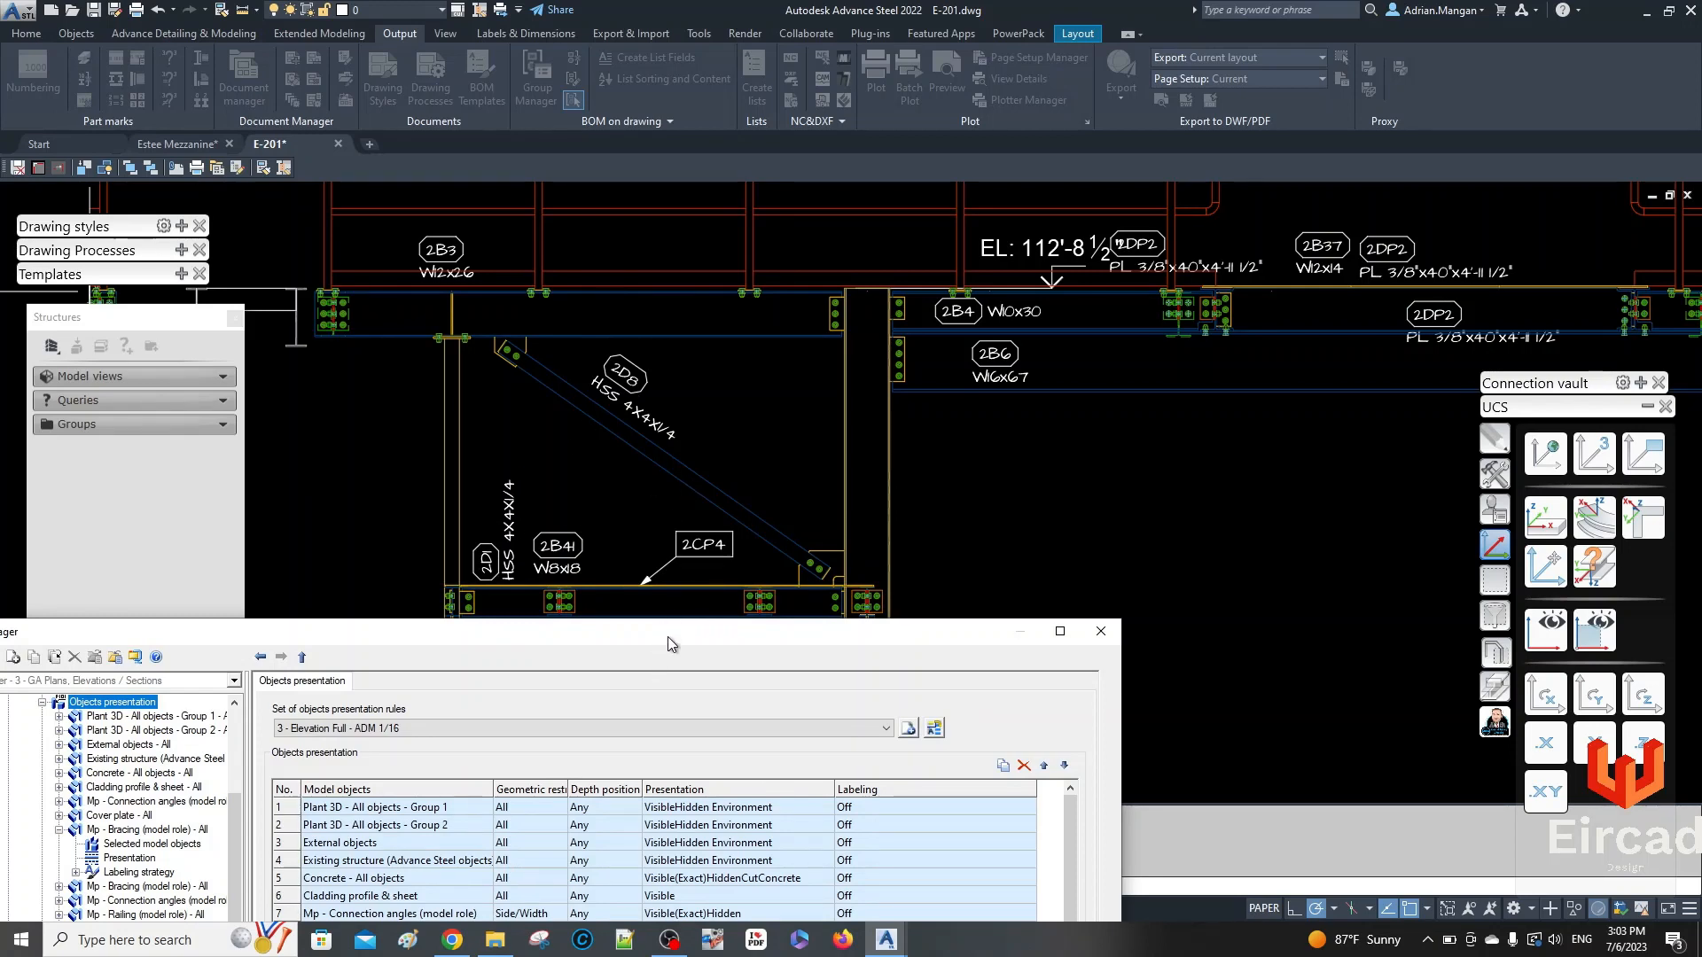
mouse_move(667, 637)
left_mouse_down()
mouse_move(922, 133)
mouse_move(953, 137)
left_mouse_up()
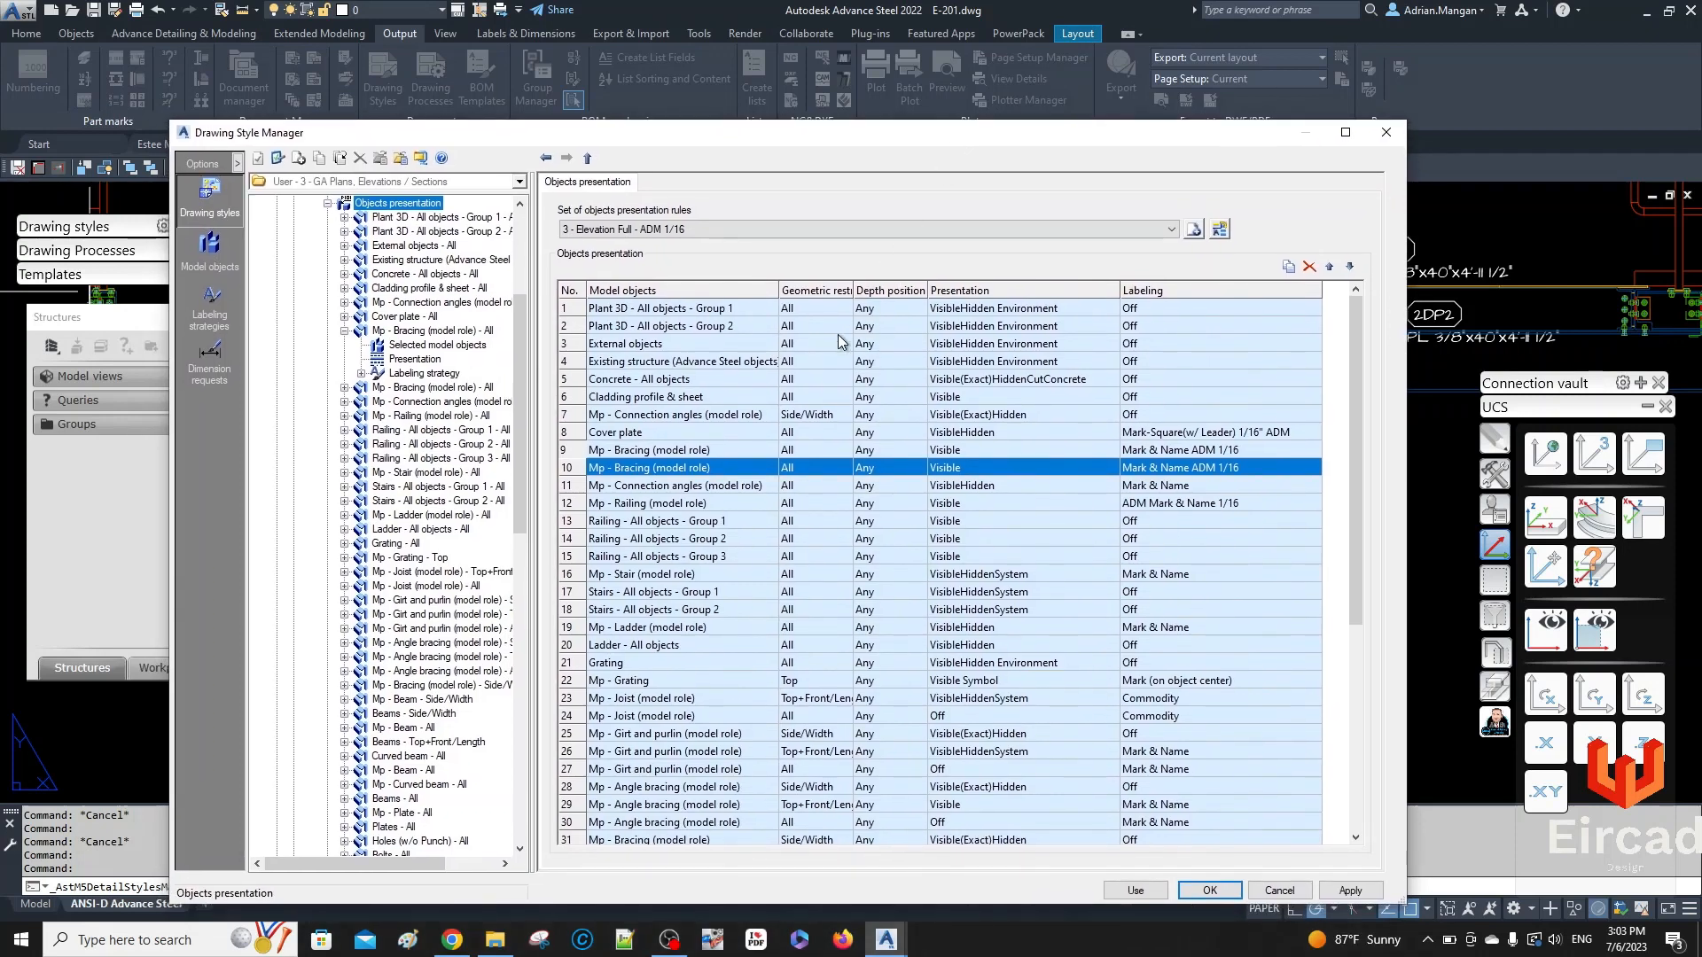
double_click(581, 451)
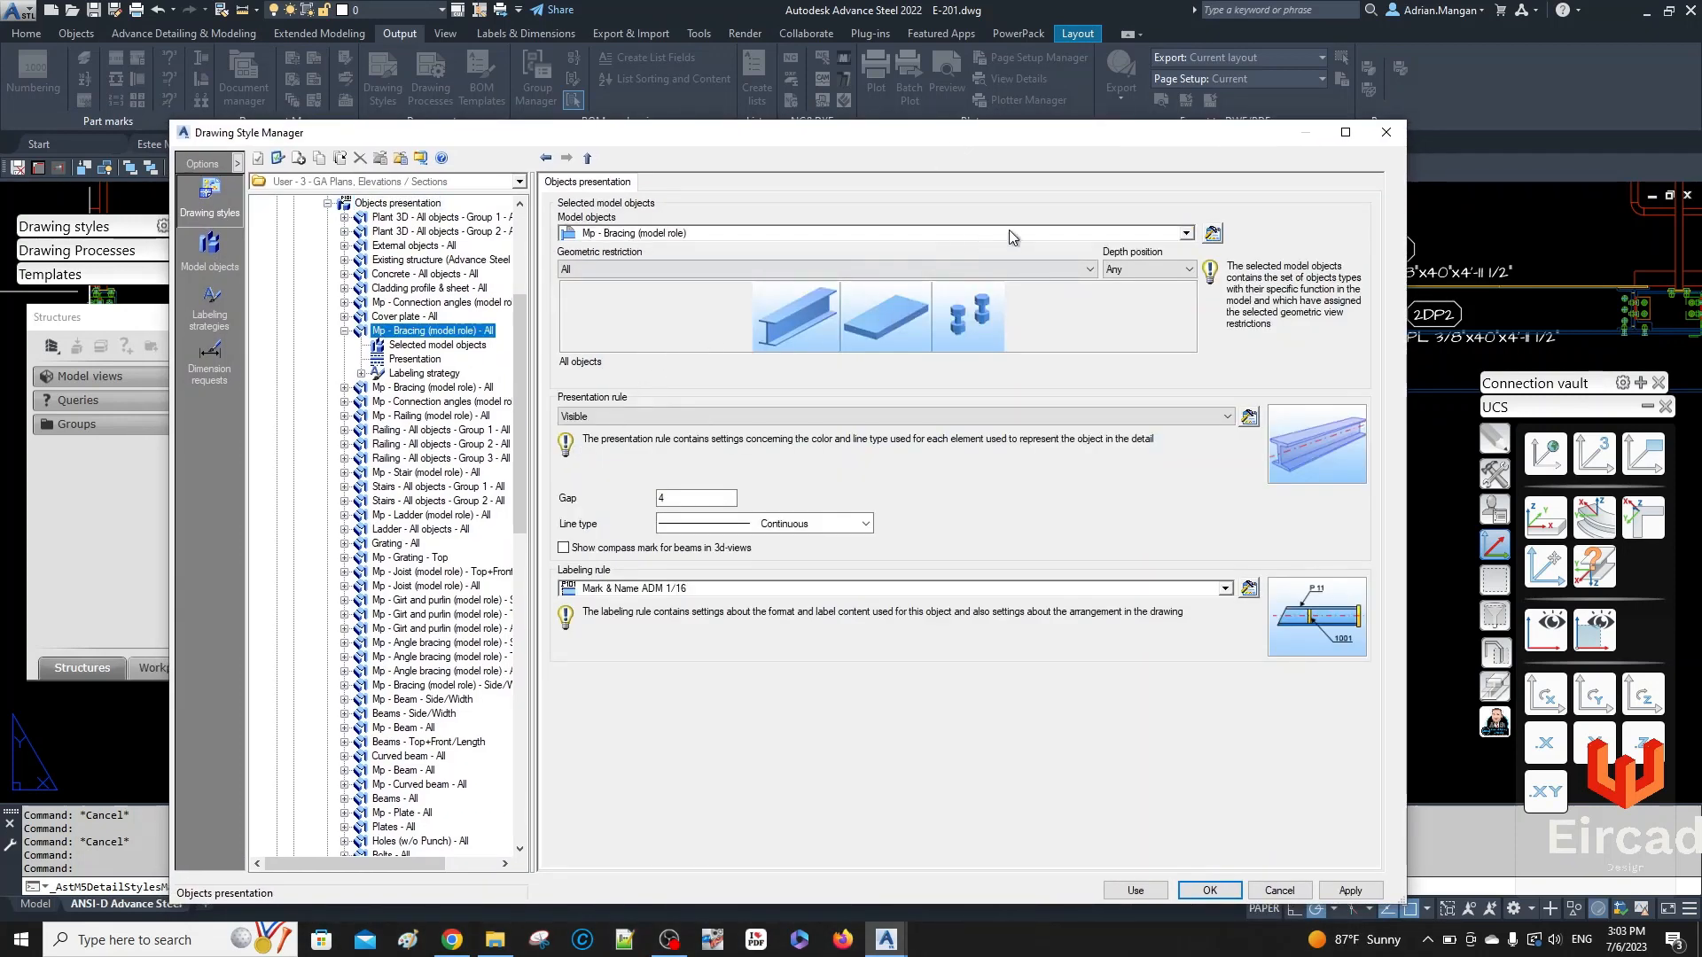
left_click(1213, 233)
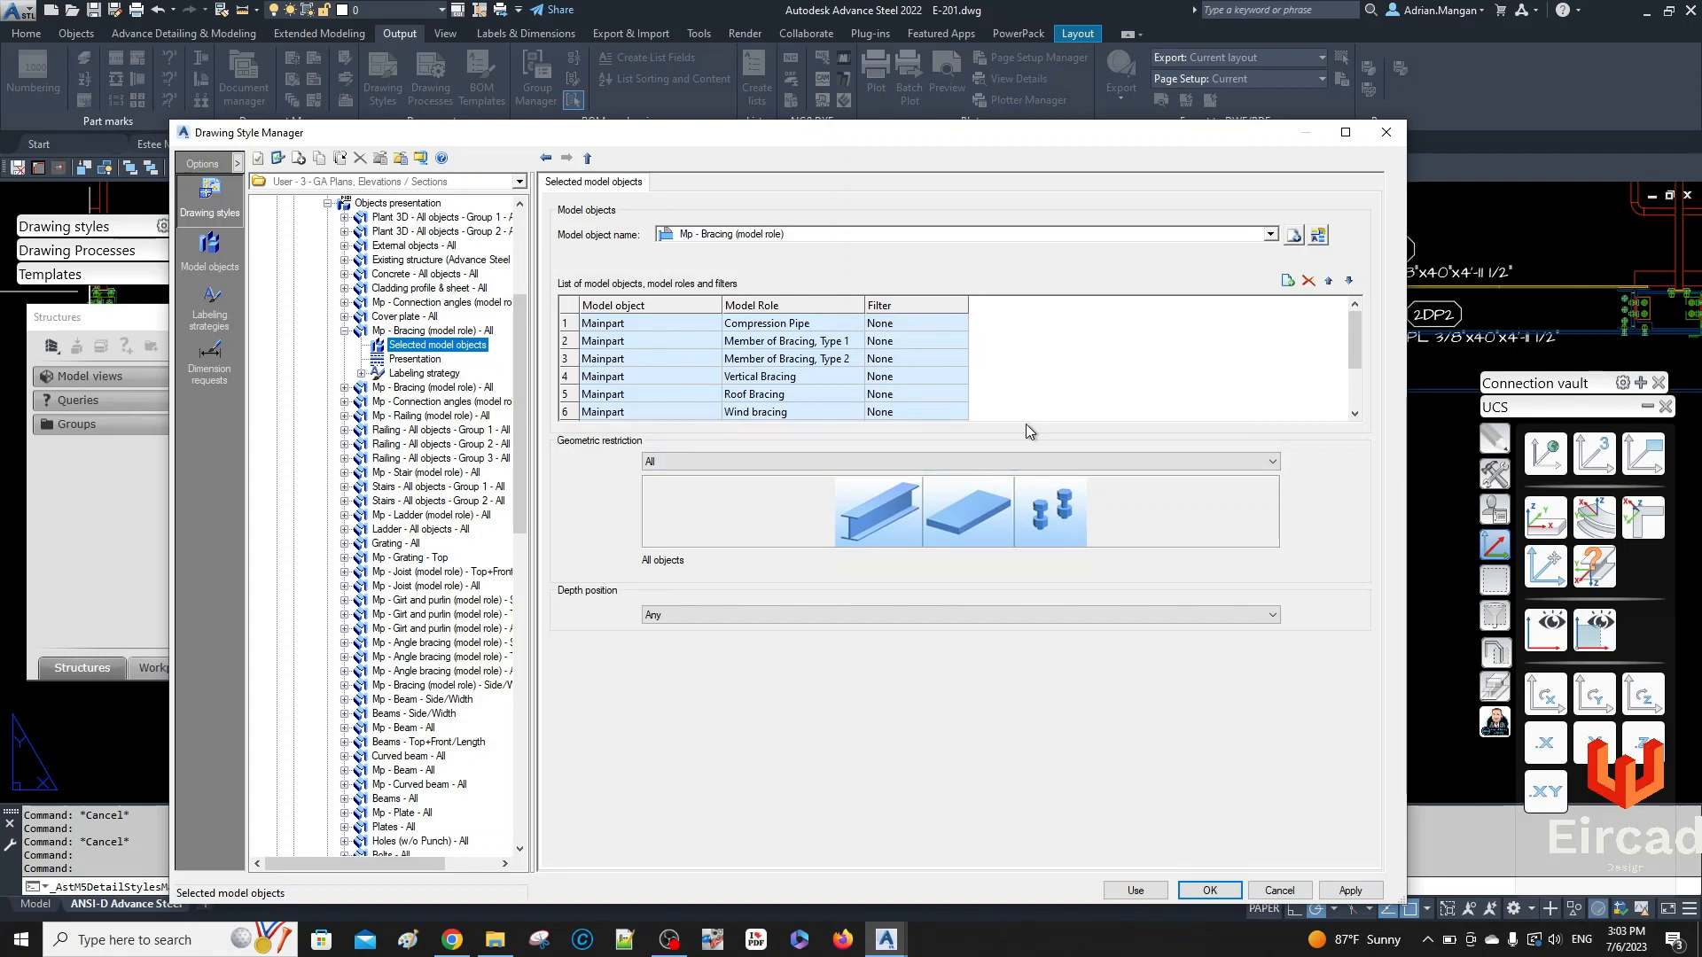
left_click(1273, 461)
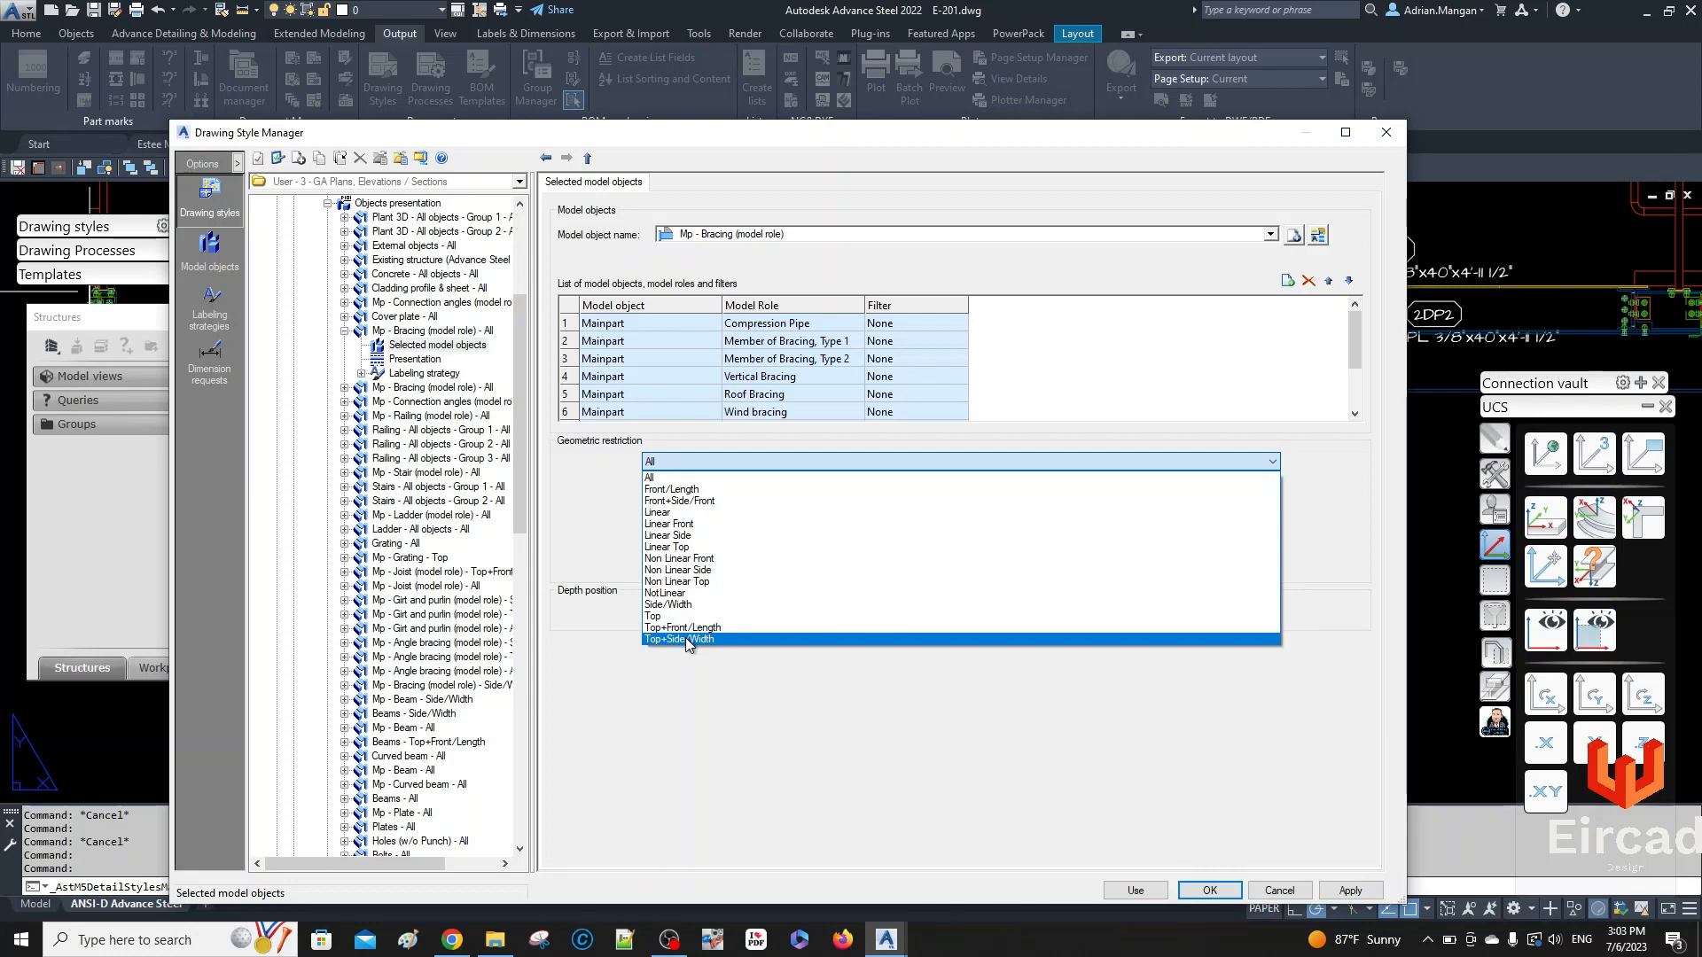
left_click(687, 604)
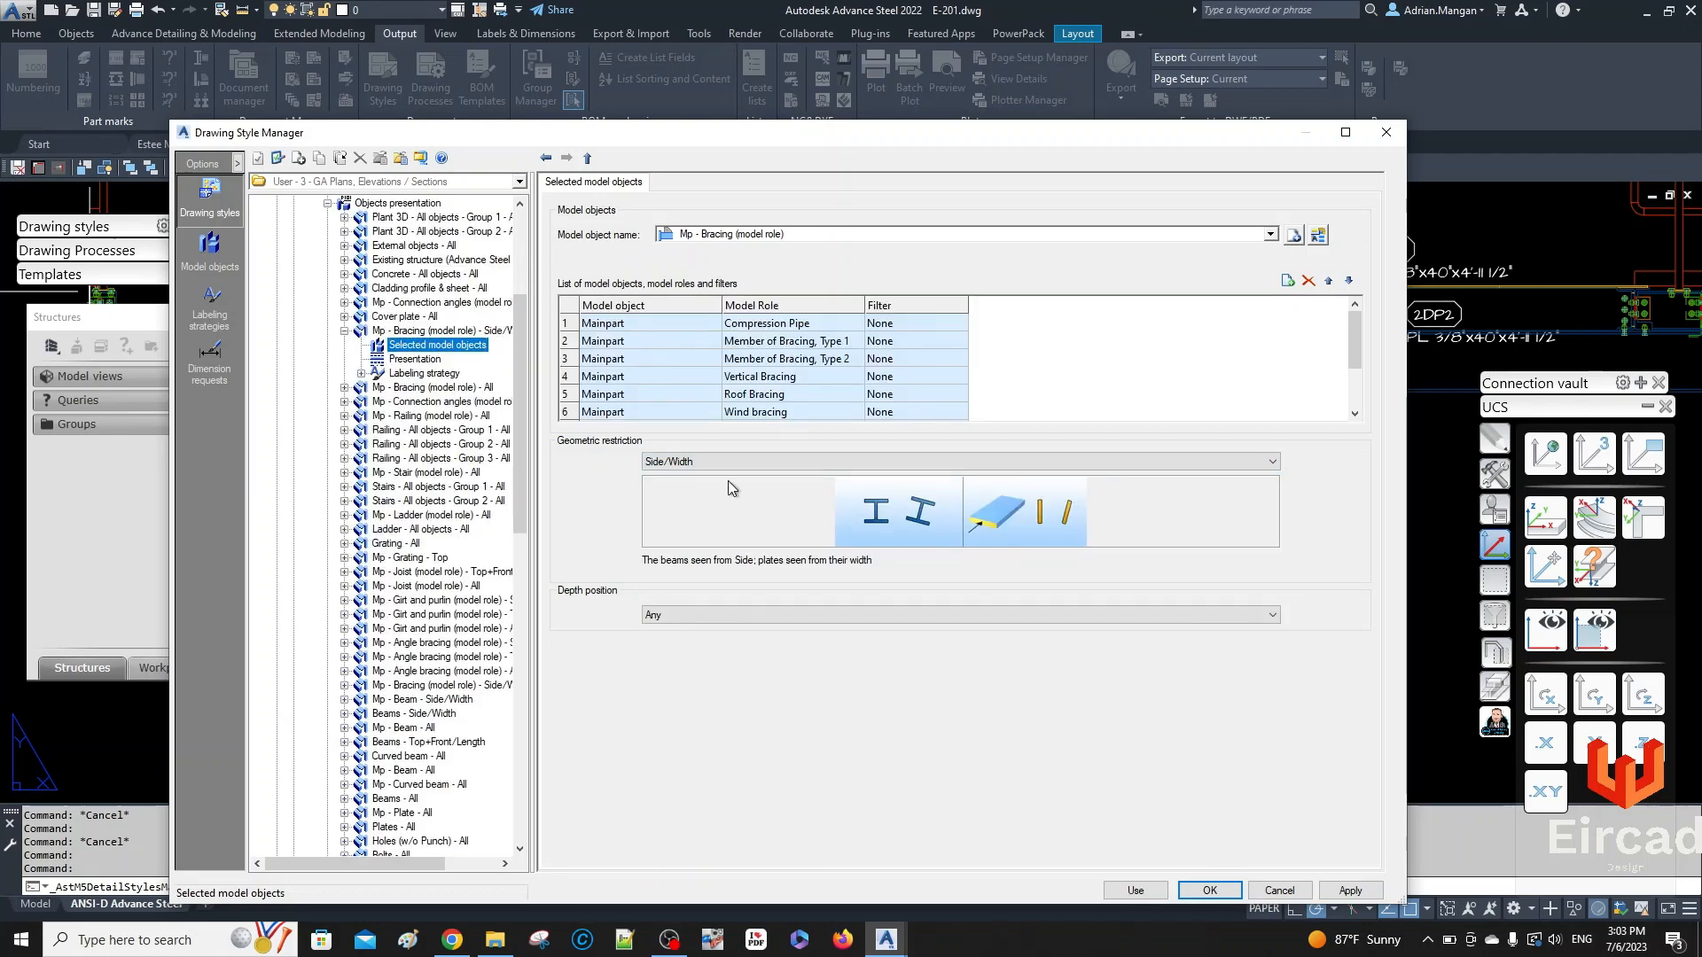
left_click(717, 461)
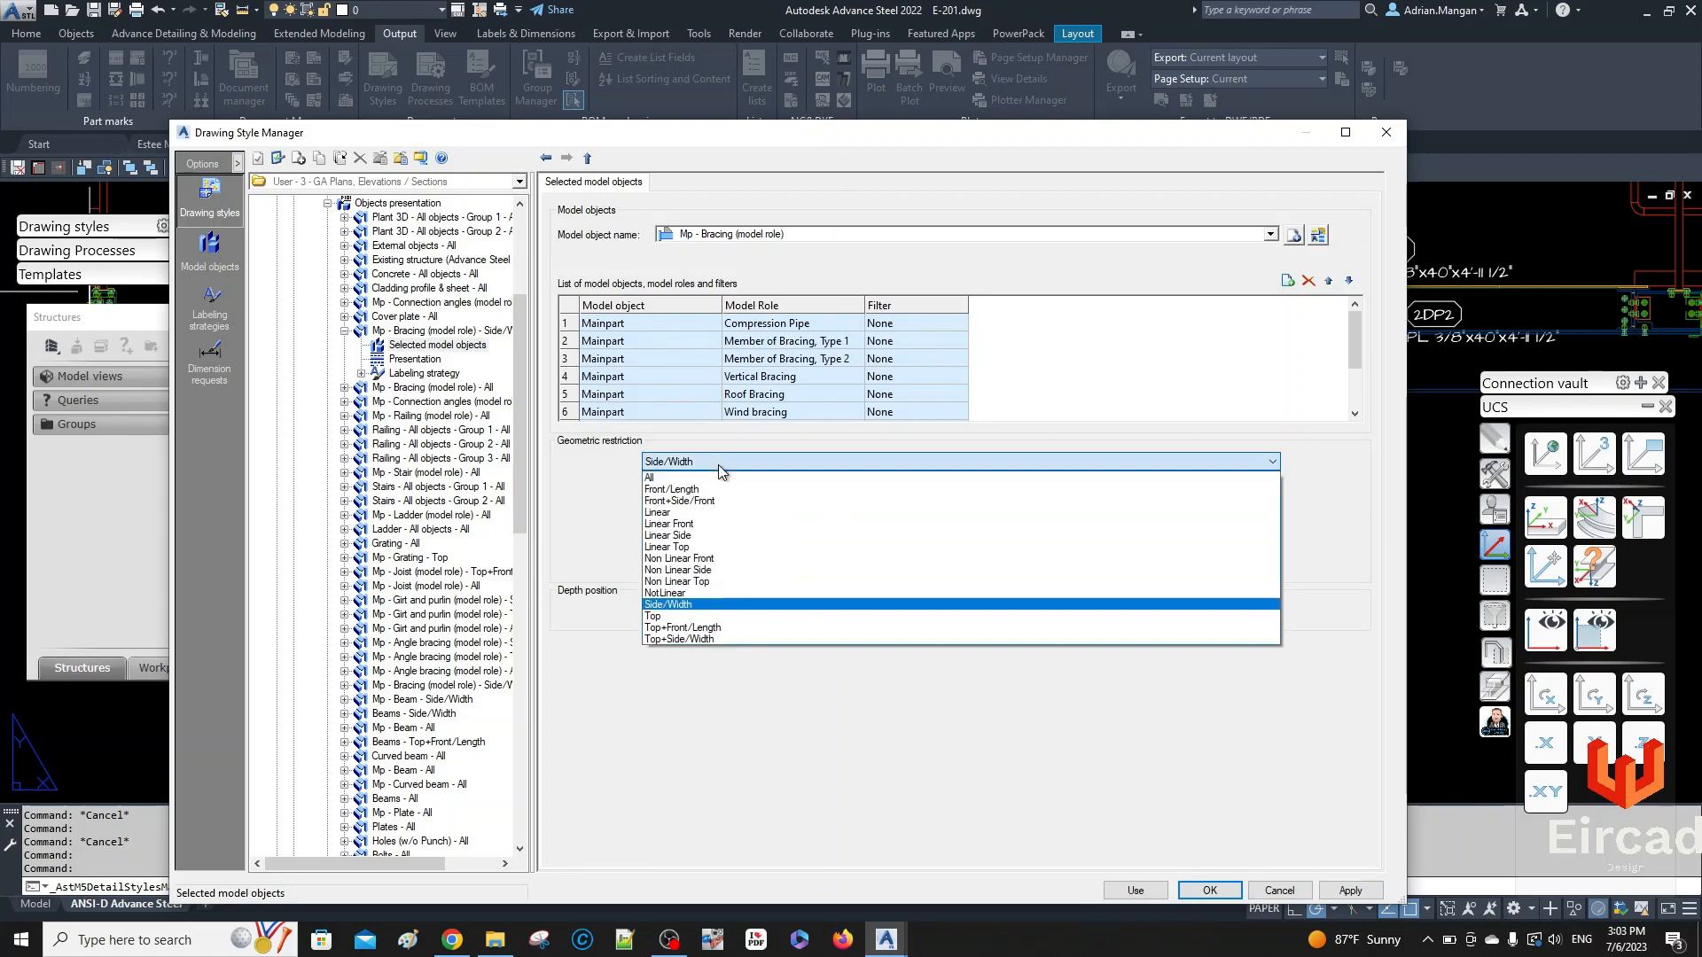
left_click(672, 635)
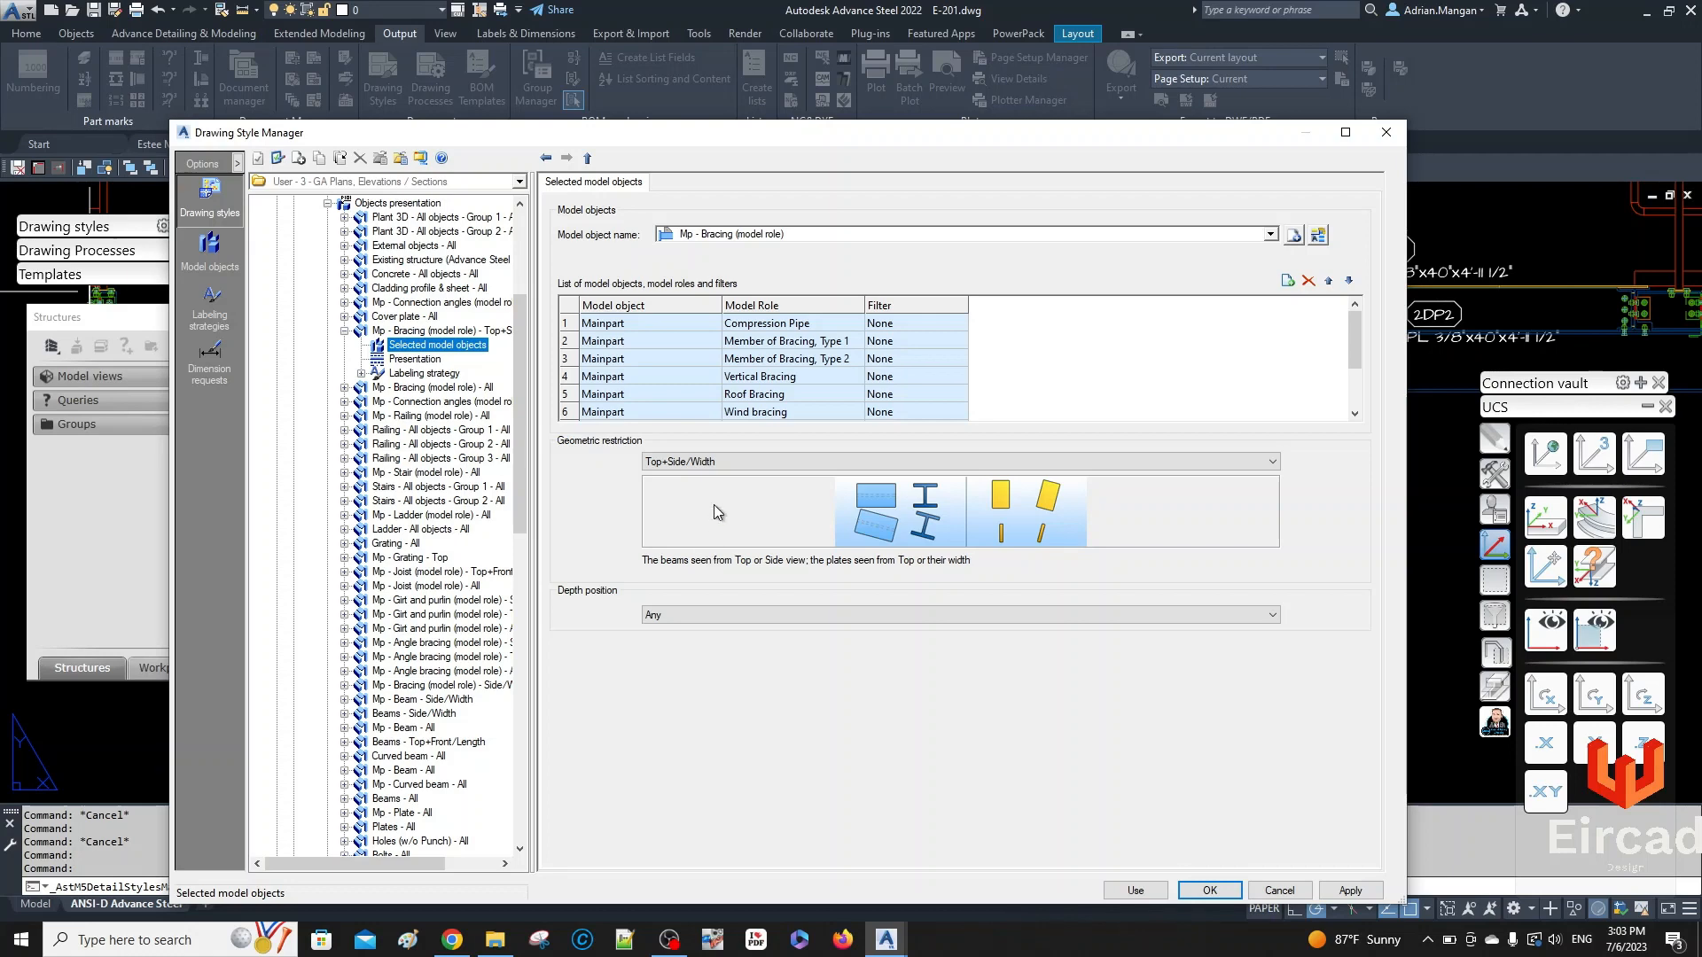
left_click(1073, 462)
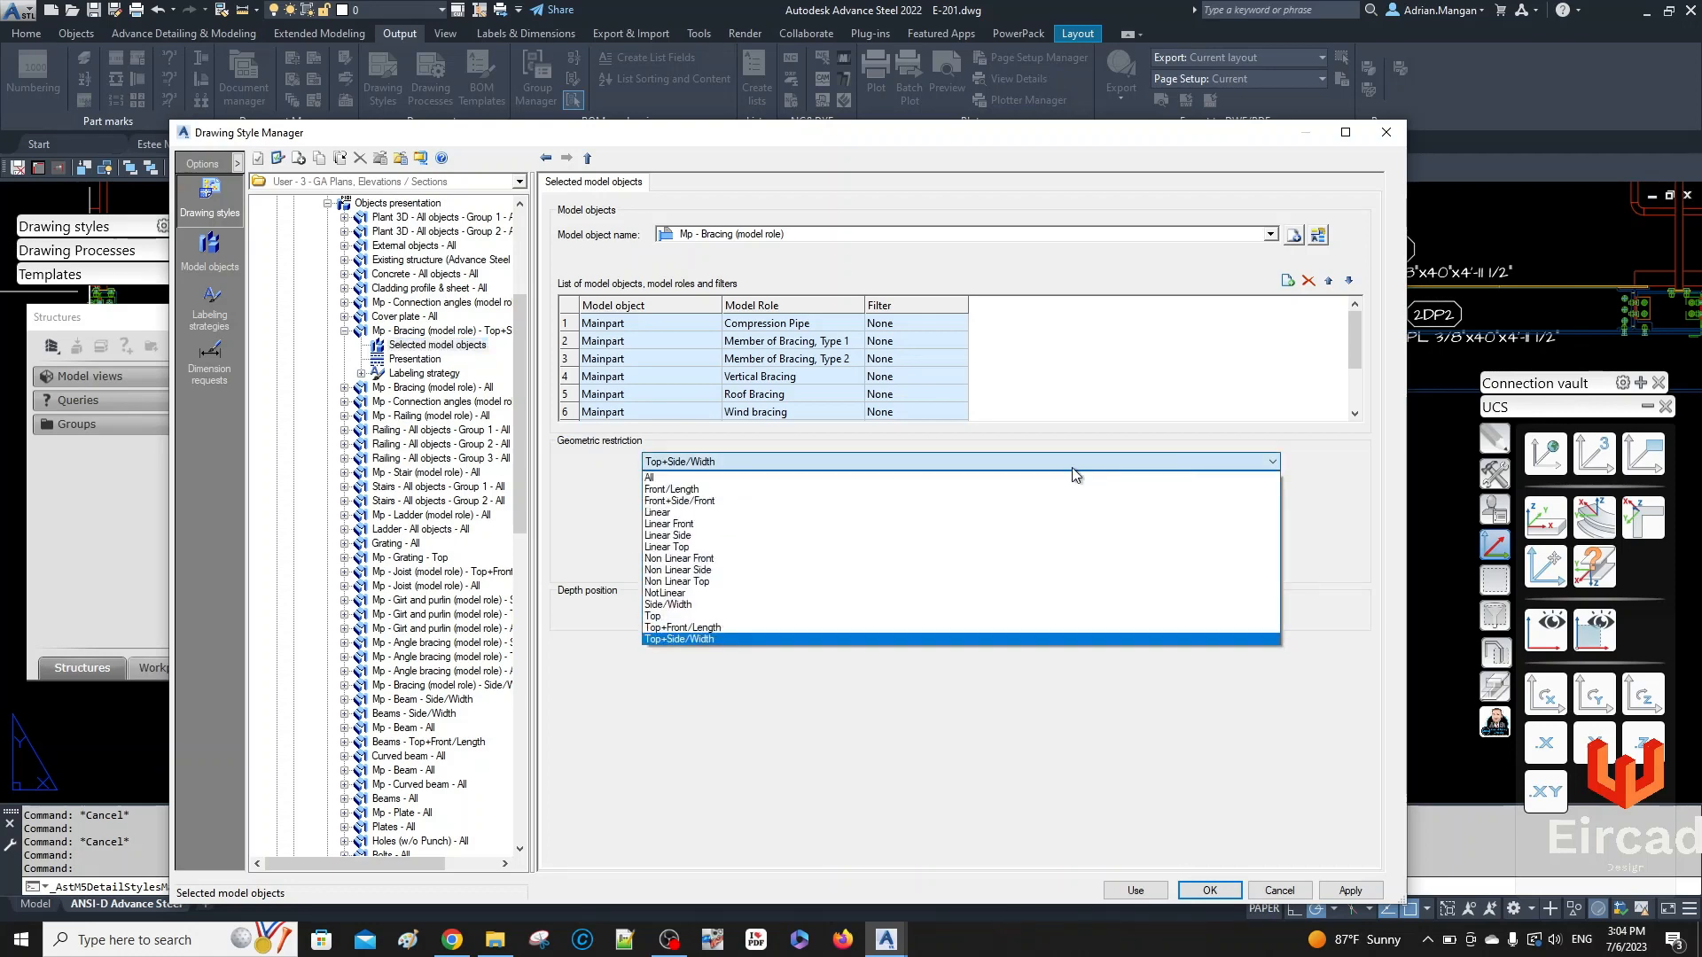
left_click(728, 604)
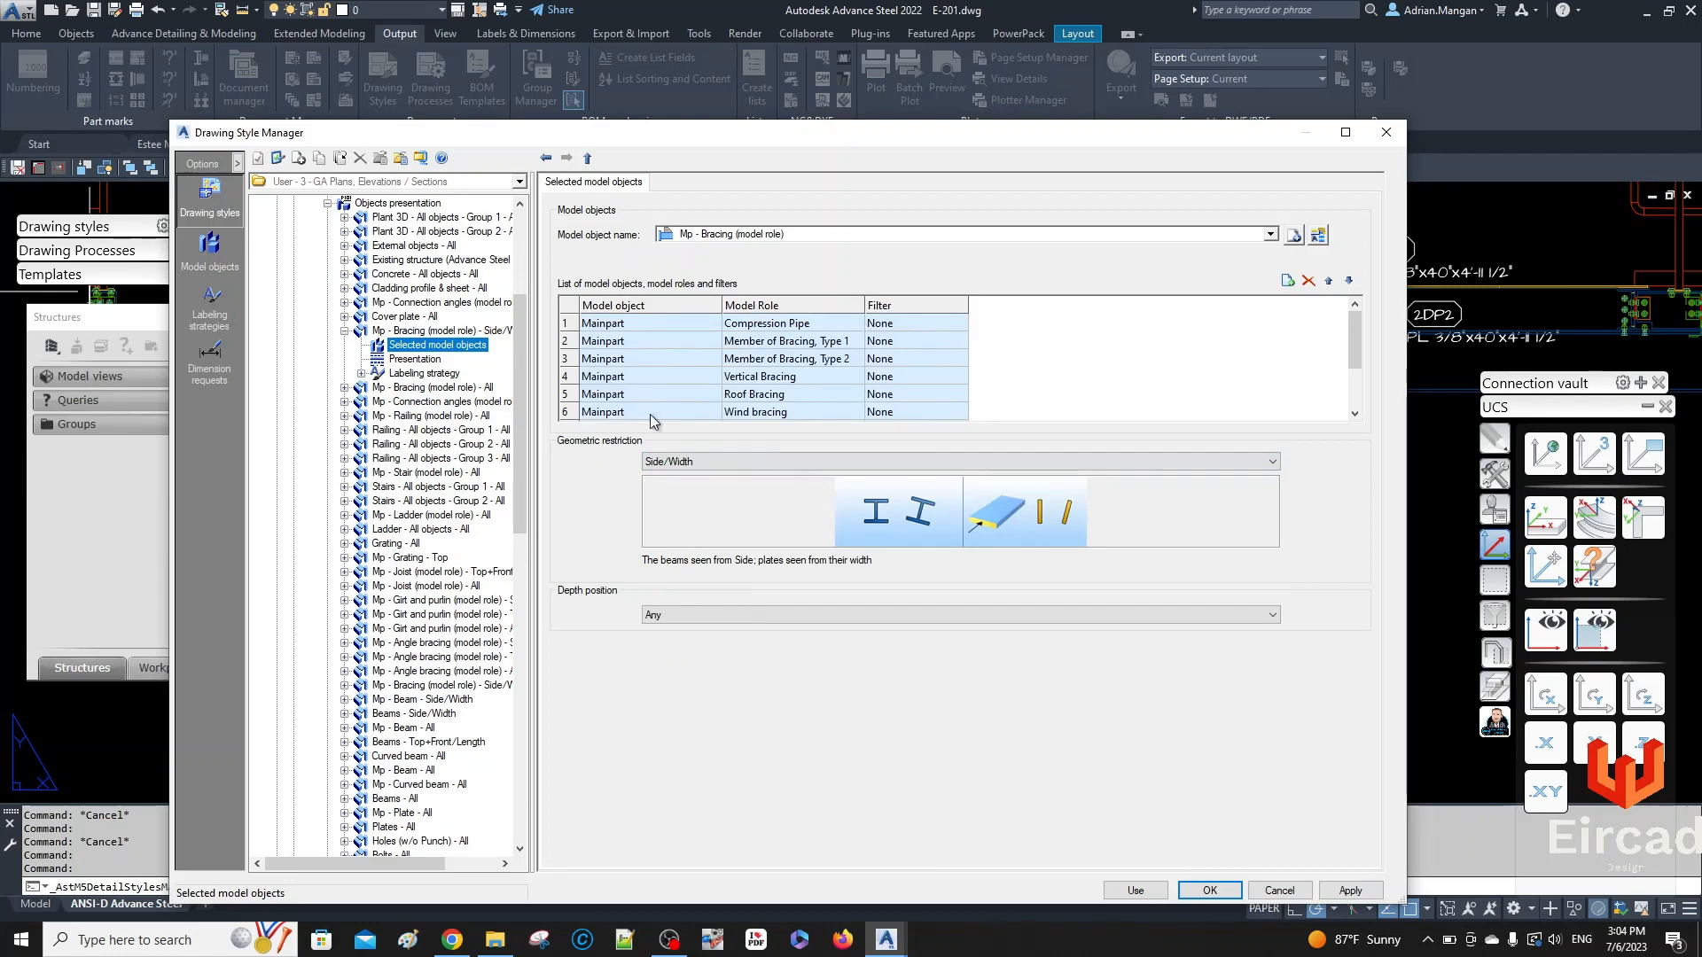
- Assign the Mark (w/ Leader) 1/16" labeling strategy to presentation rule 9, Mp - Bracing (model role)
left_click(484, 334)
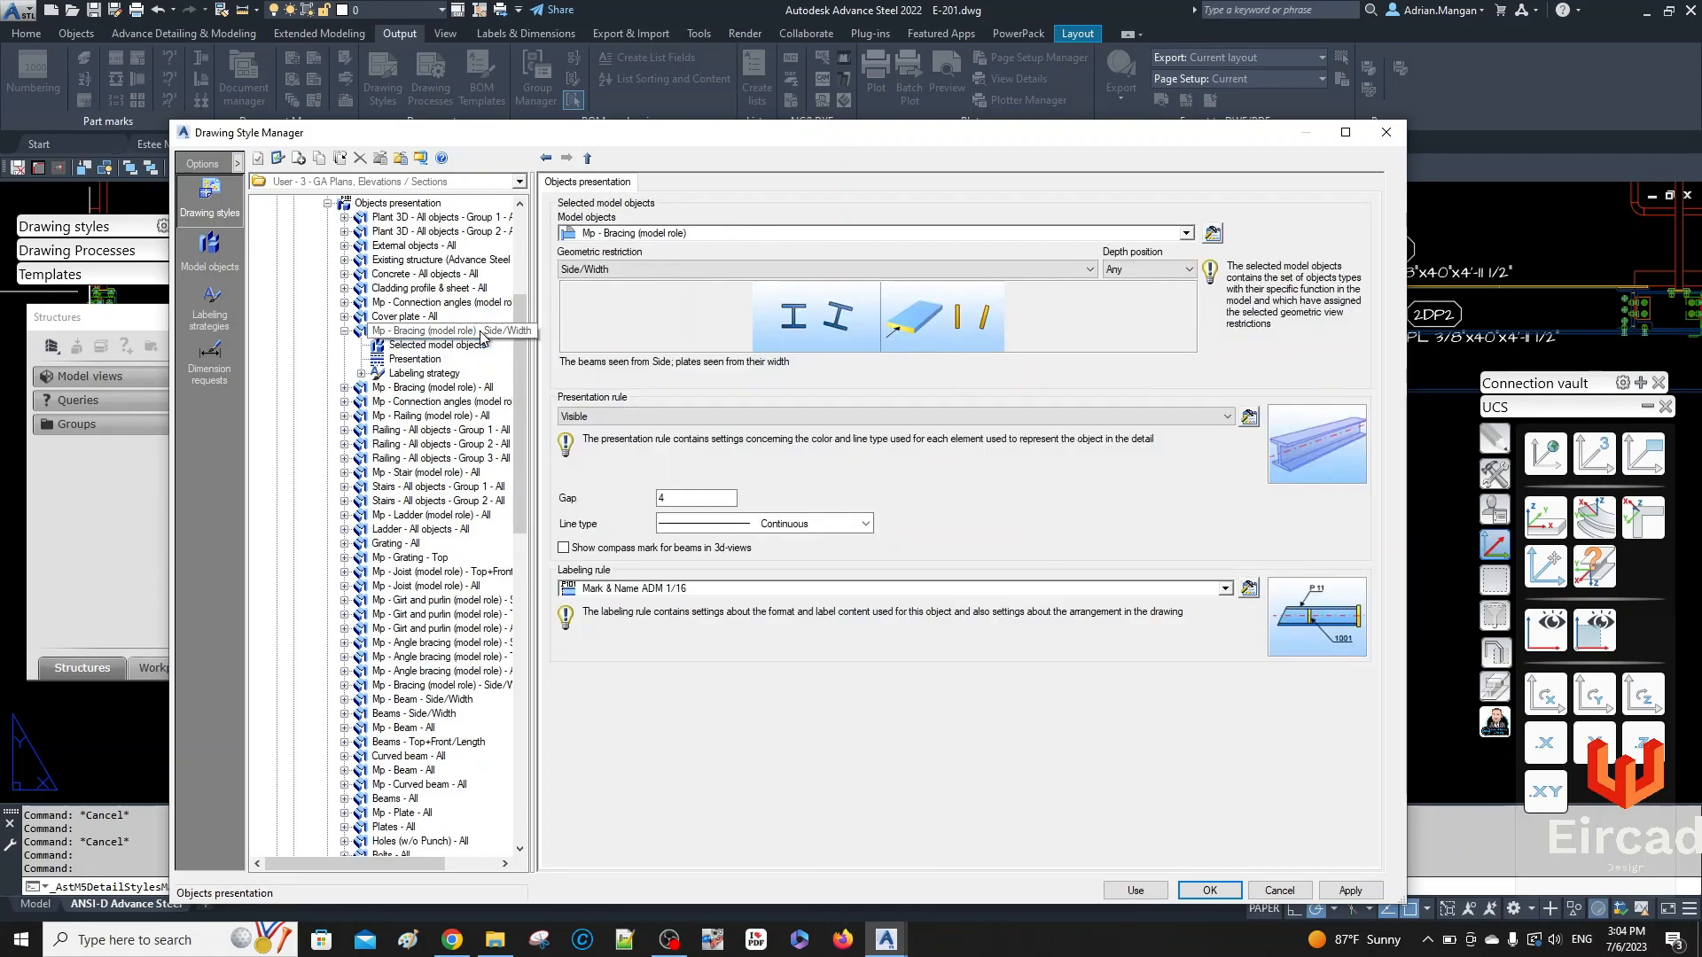
left_click(1248, 590)
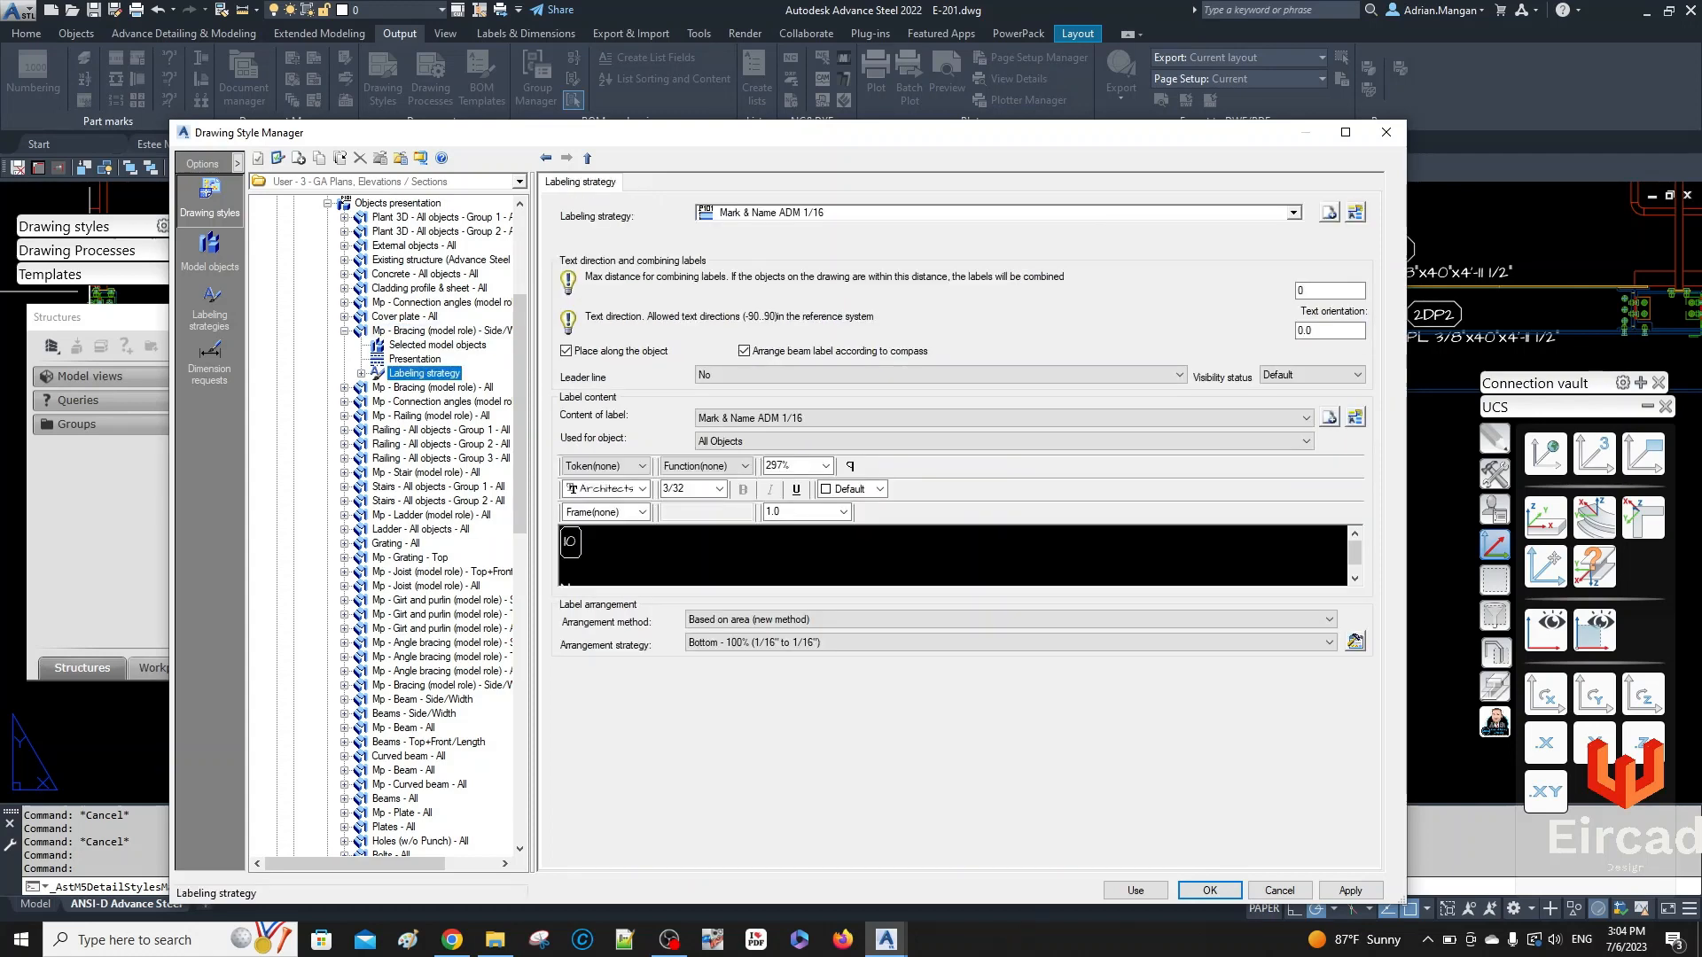
left_click(1294, 213)
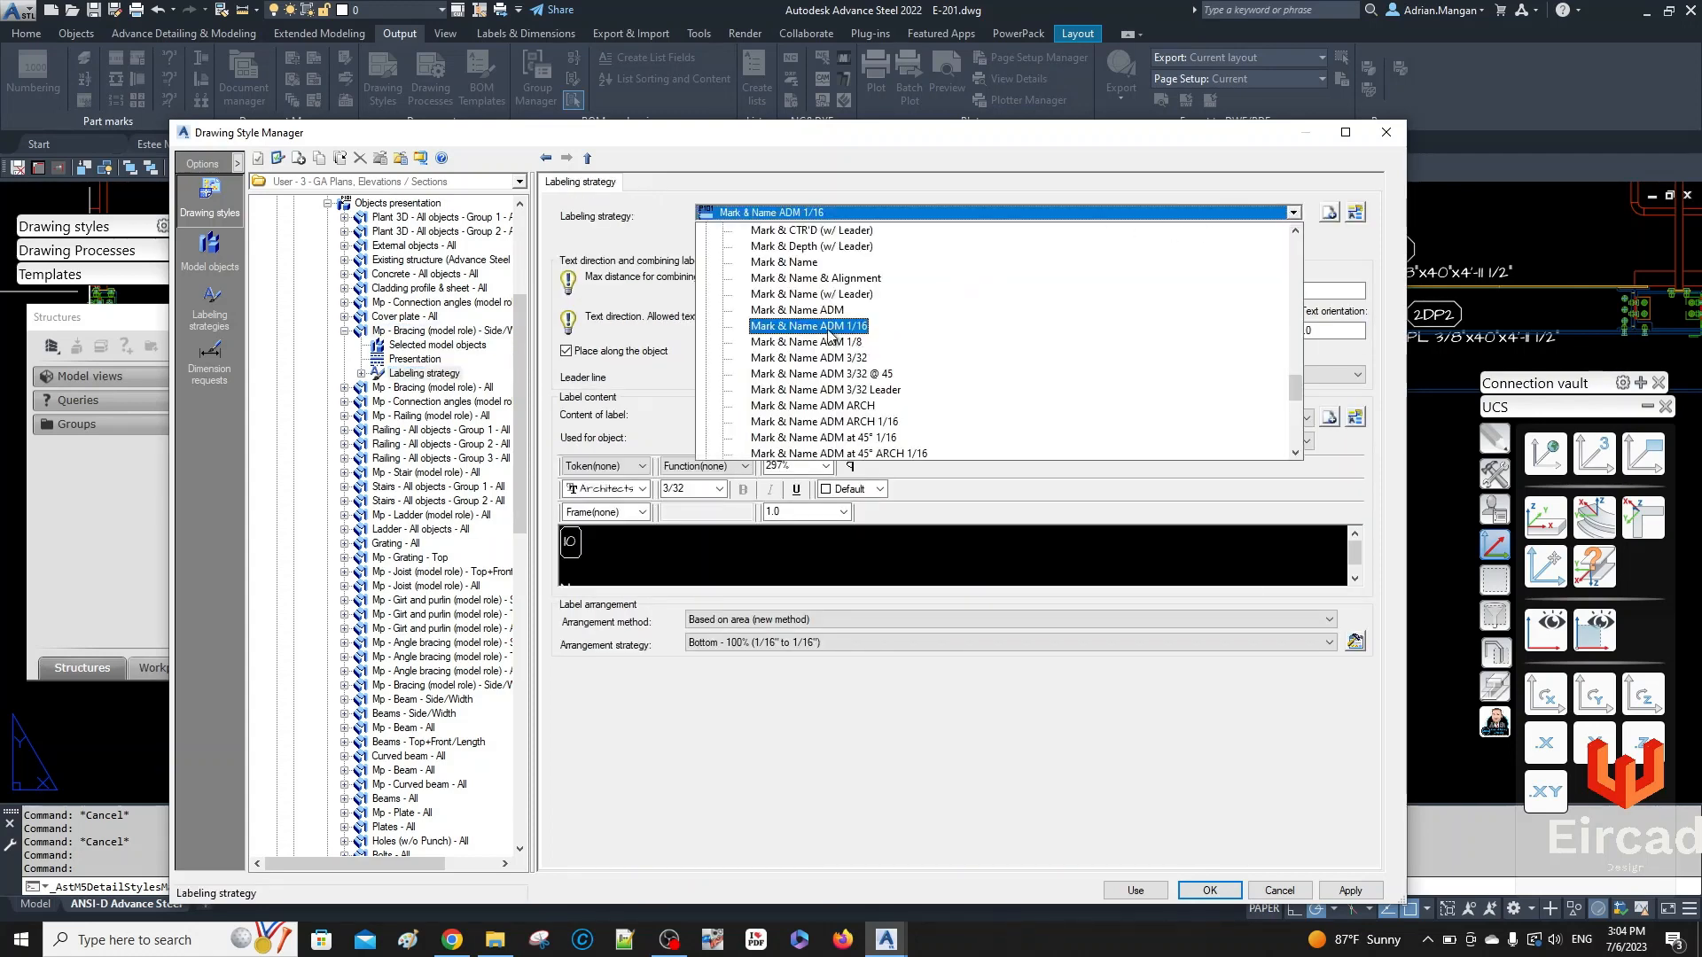
scroll(831, 335, "up", 2)
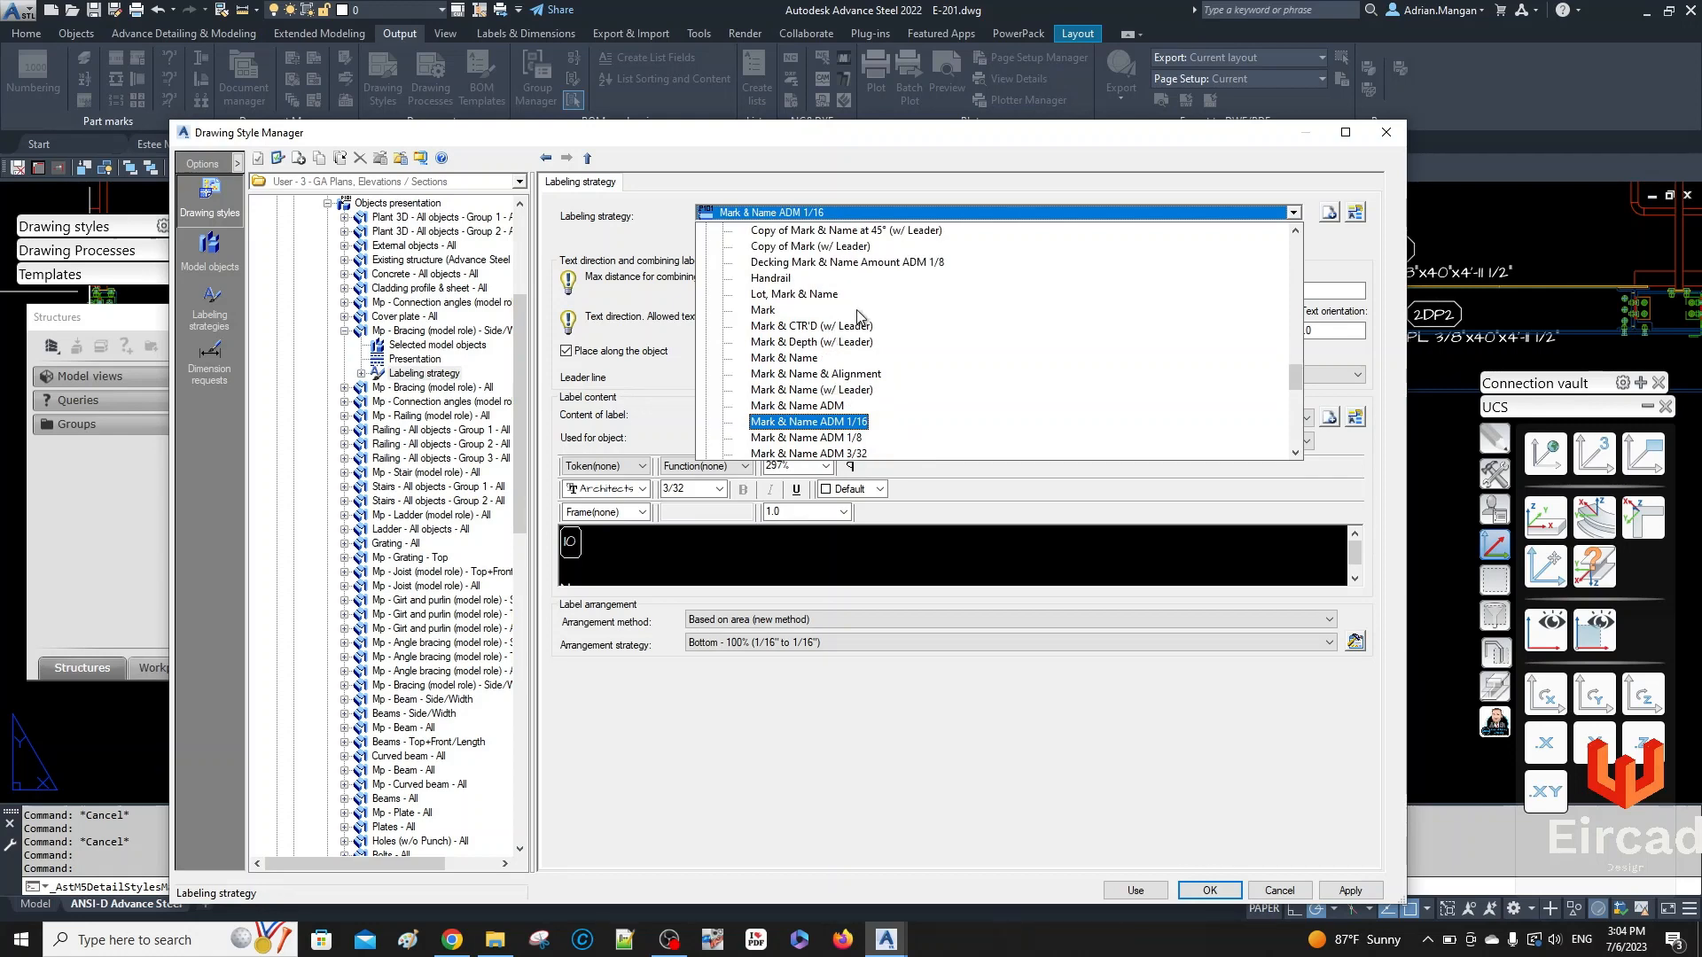
scroll(856, 310, "up", 6)
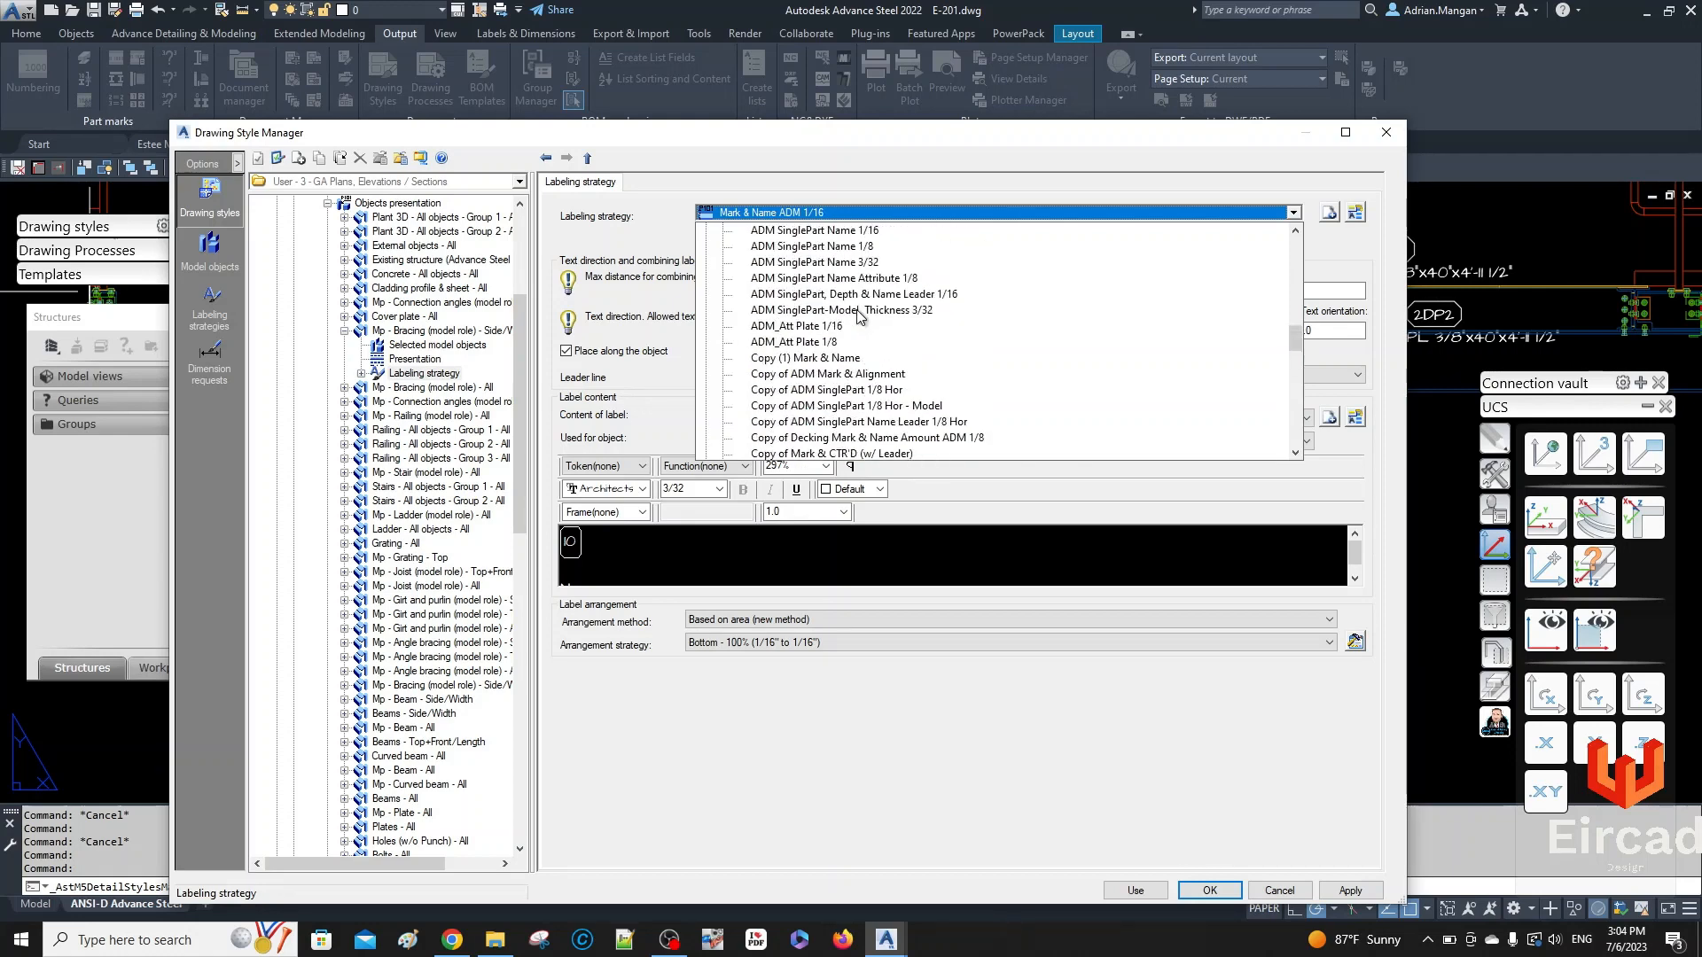
scroll(856, 315, "down", 10)
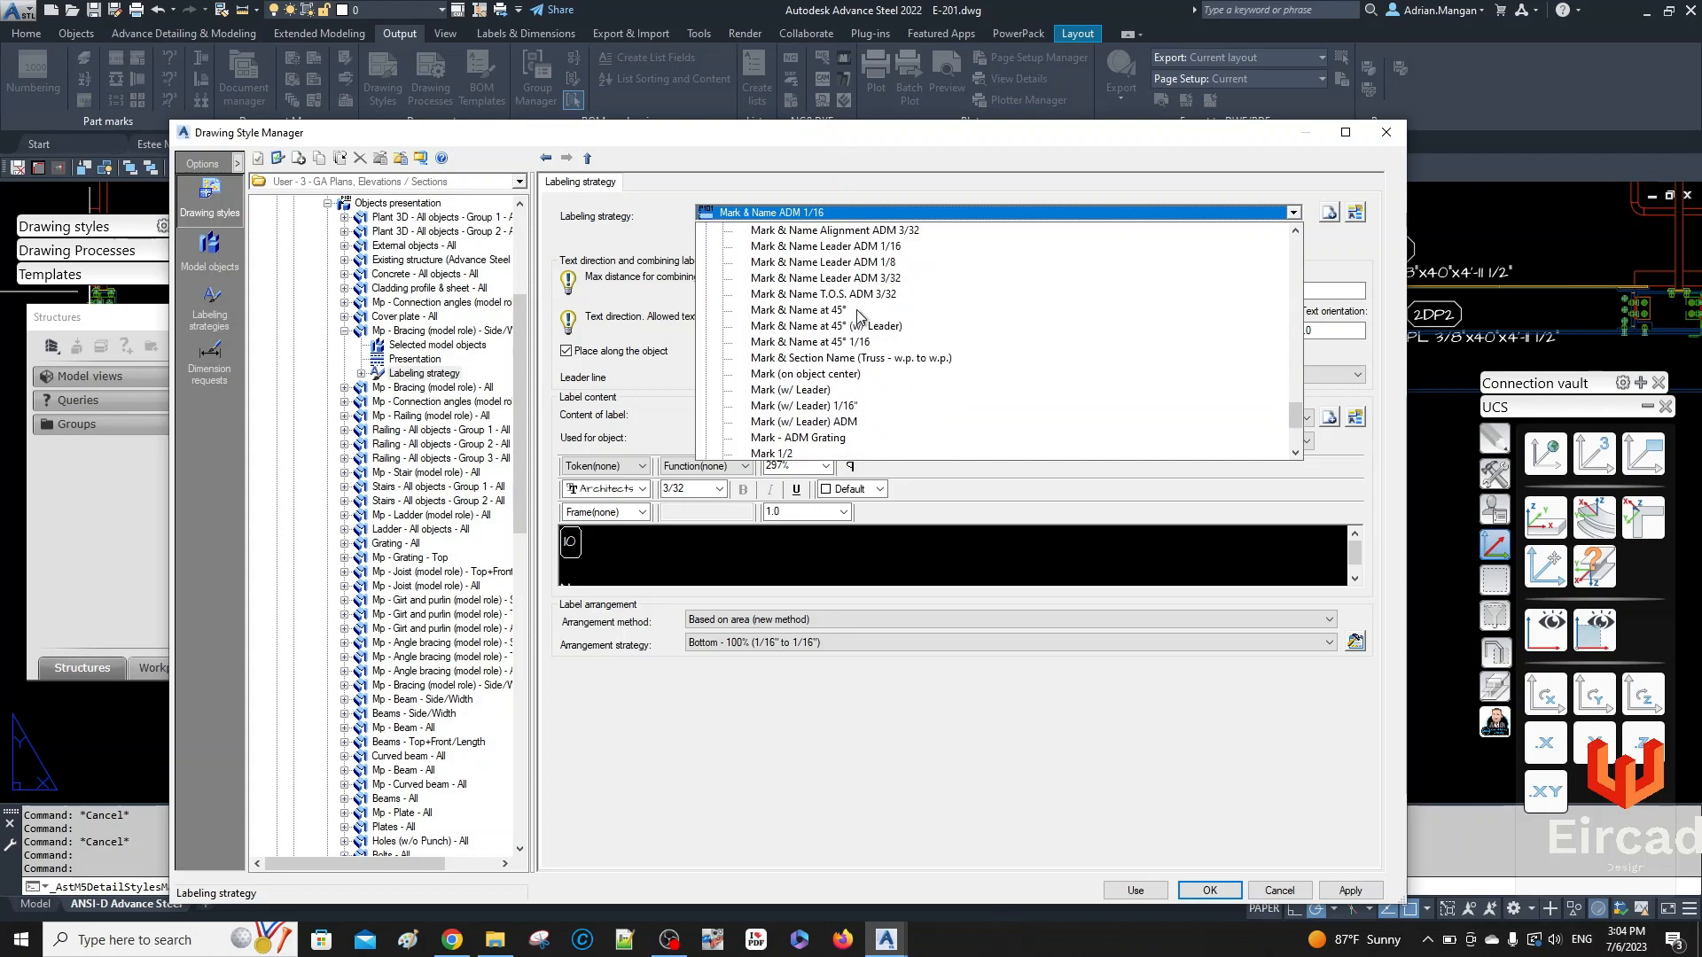
left_click(815, 406)
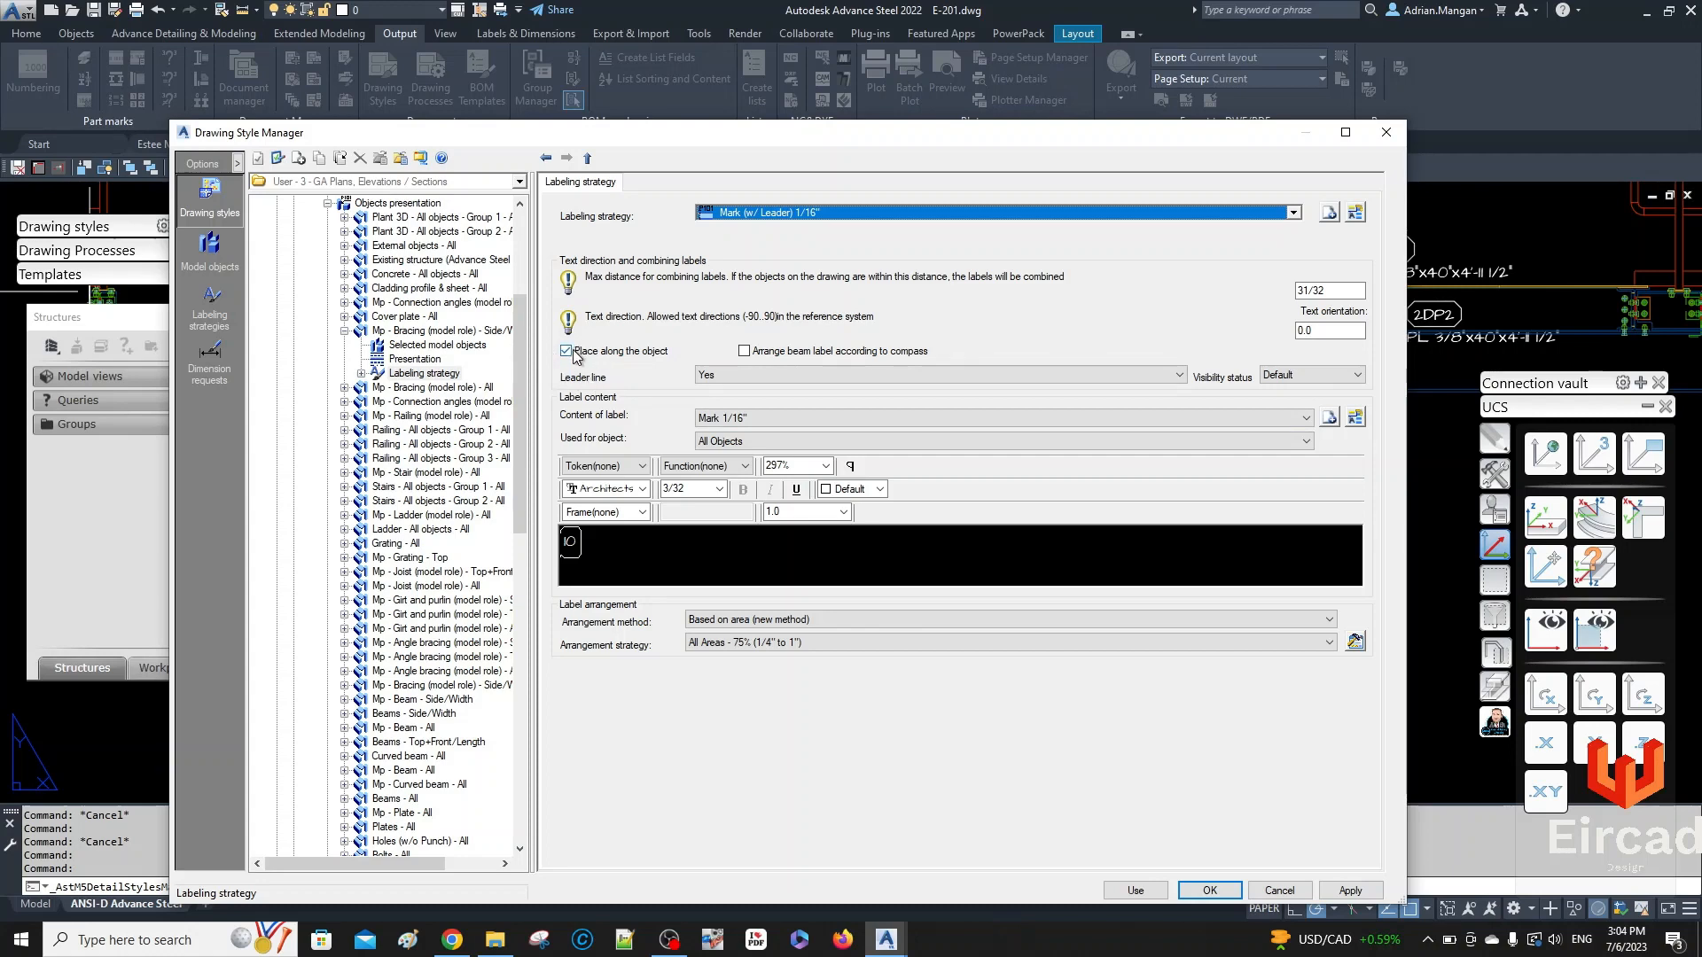
- Apply the labeling change and run the drawing style on the elevation detail view
left_click(1340, 891)
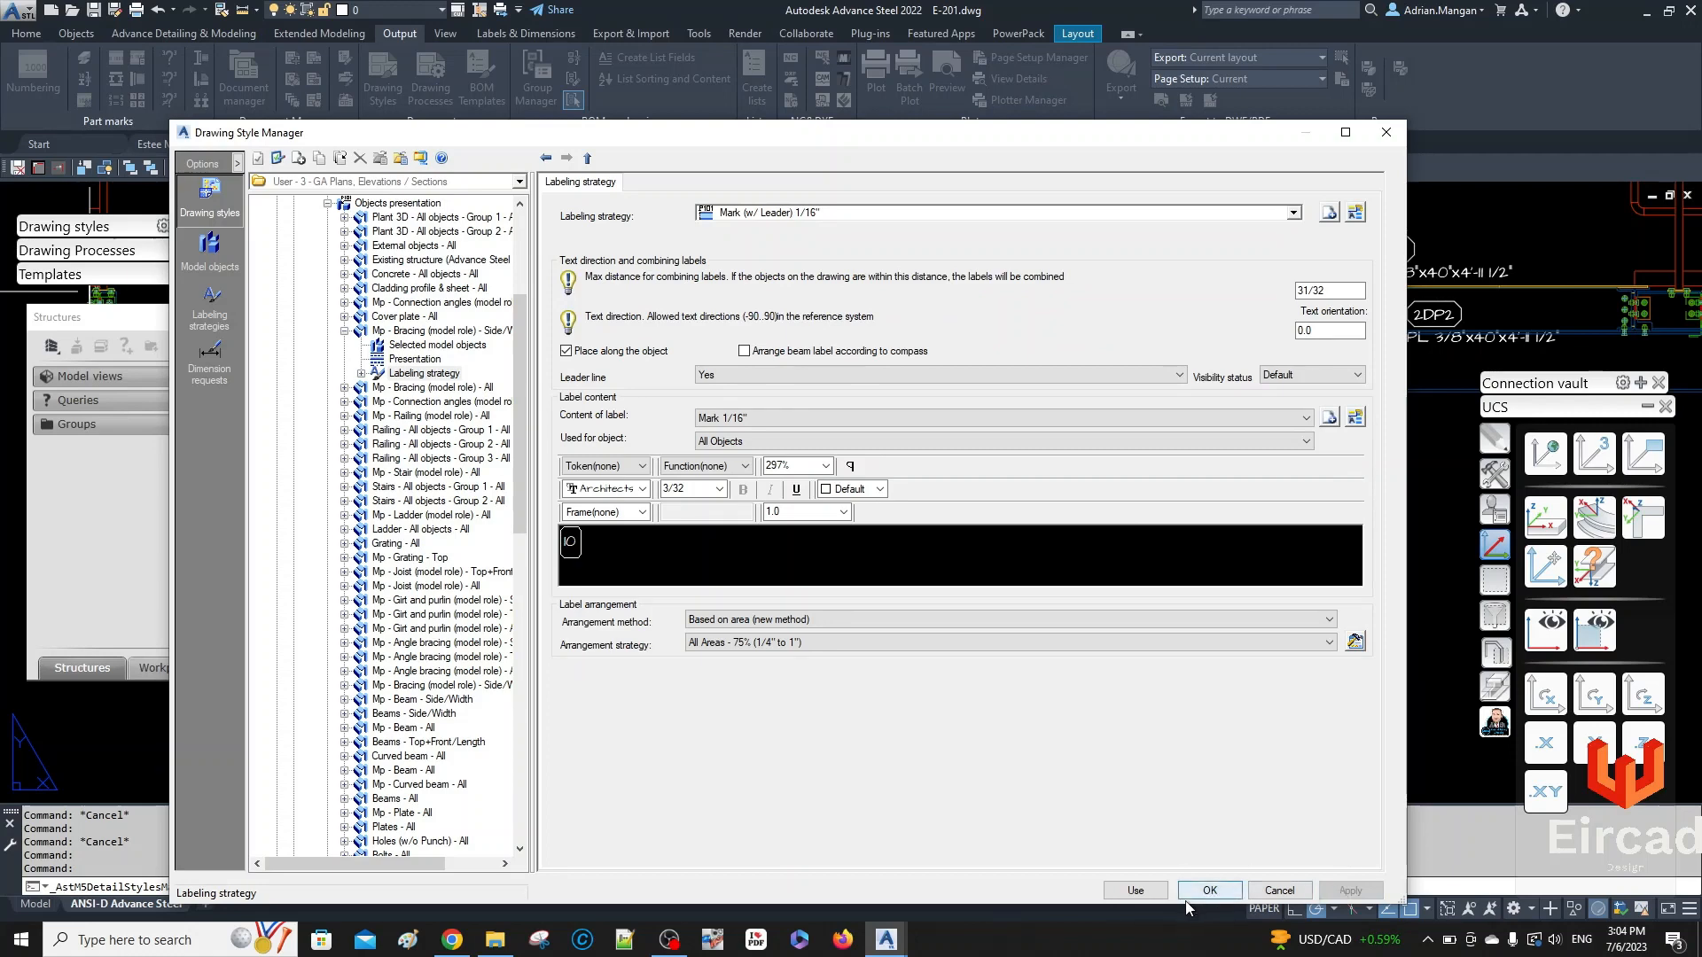
left_click(1147, 893)
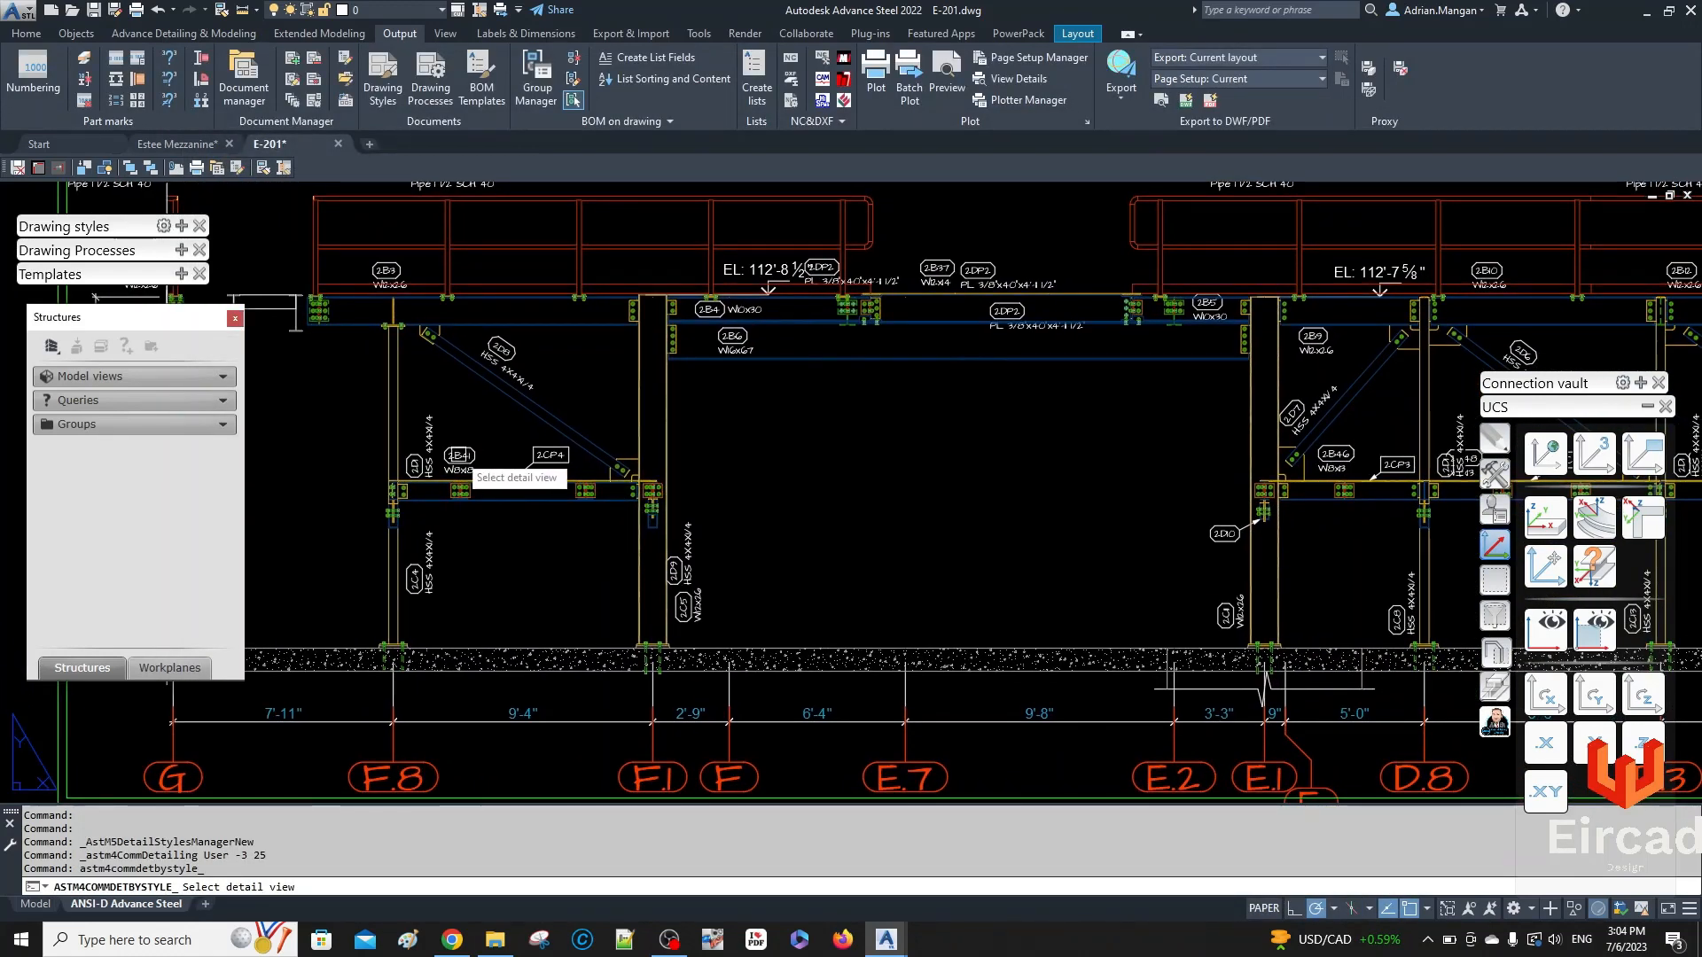
left_click(638, 434)
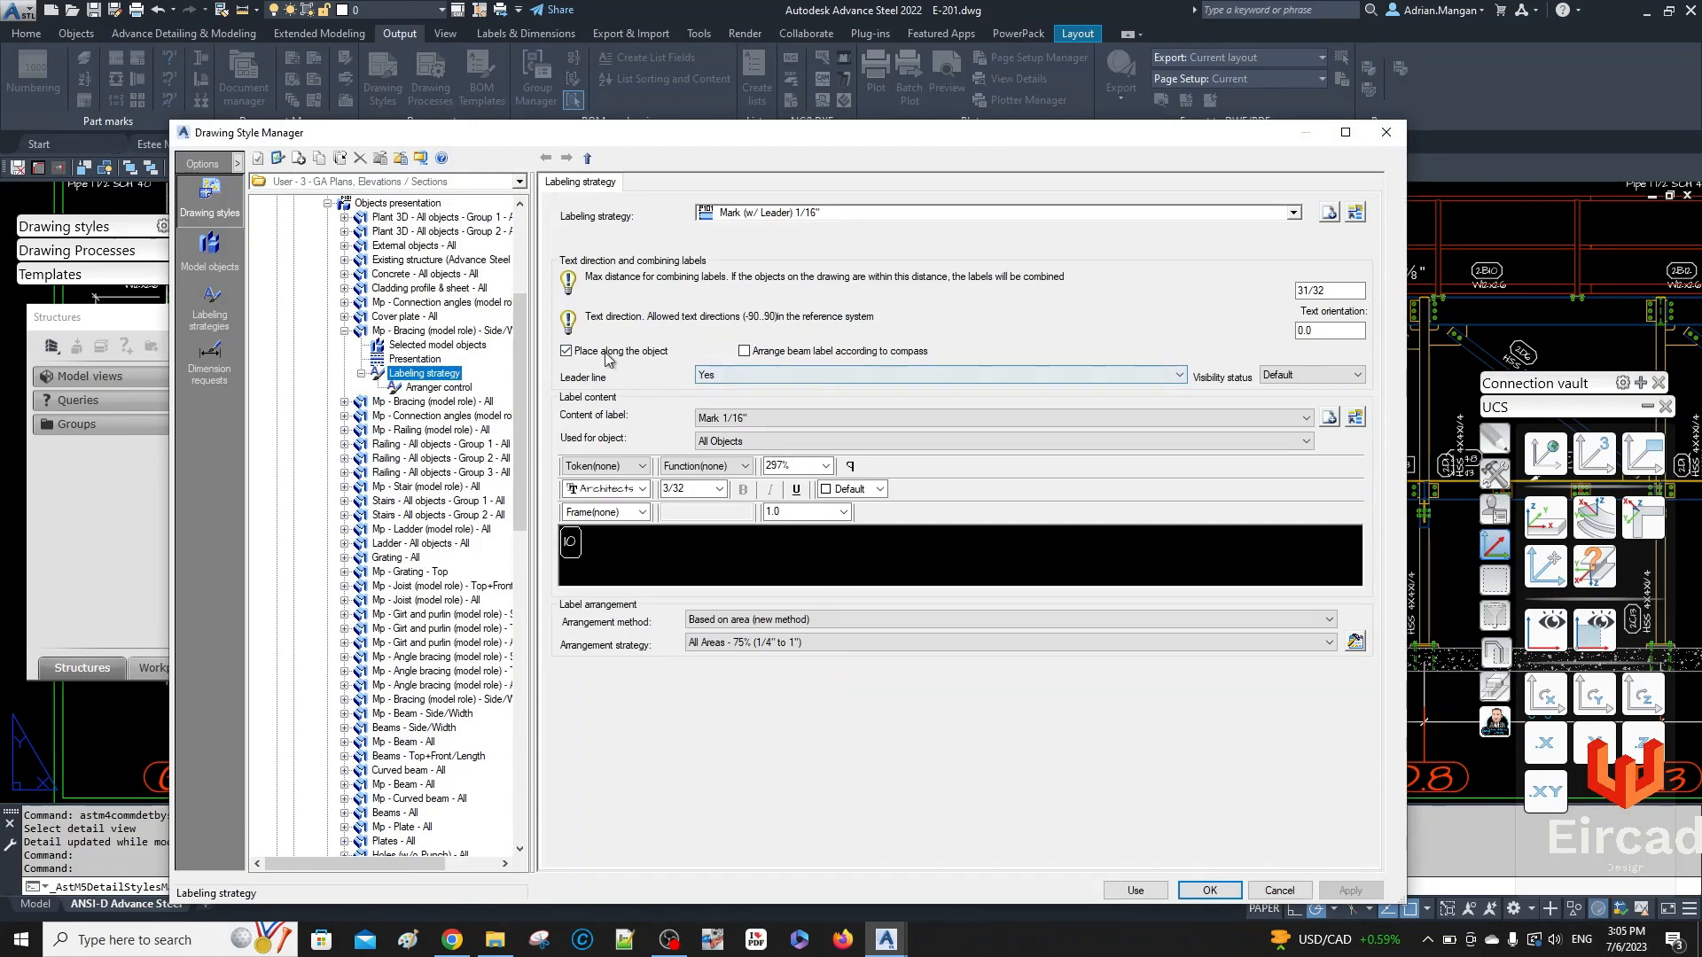
- Change the geometric restriction of the leader-labeled Mp - Bracing (model role) rule to Top+Side/Width
left_click(425, 331)
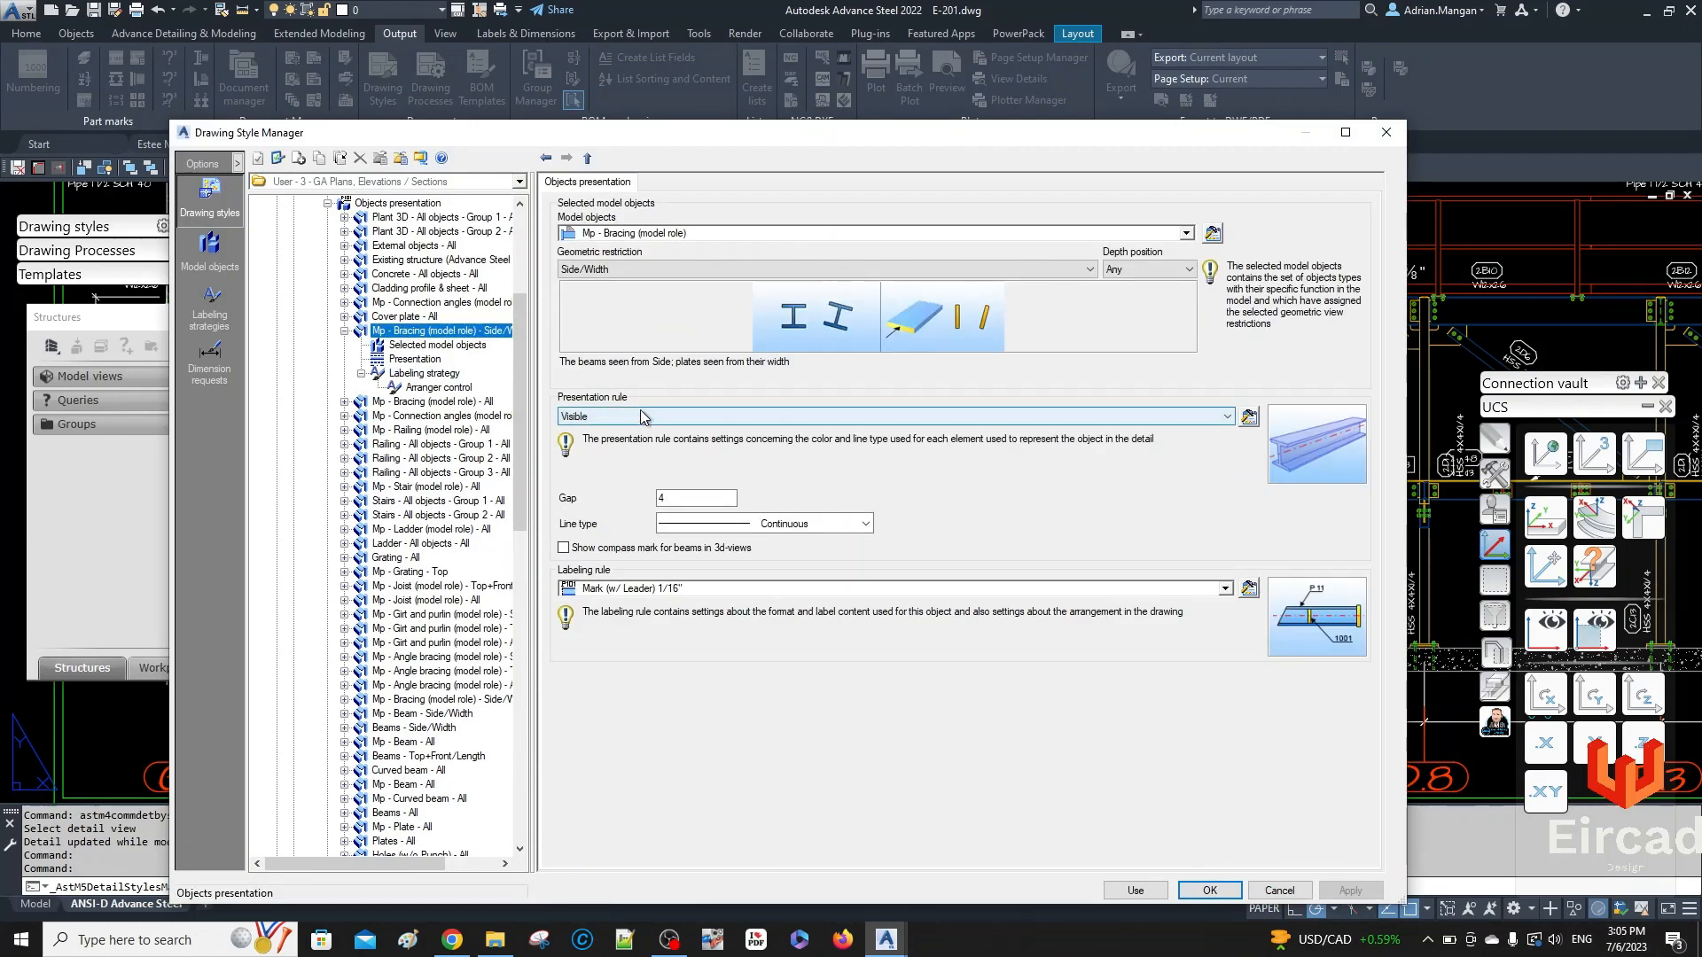
left_click(626, 267)
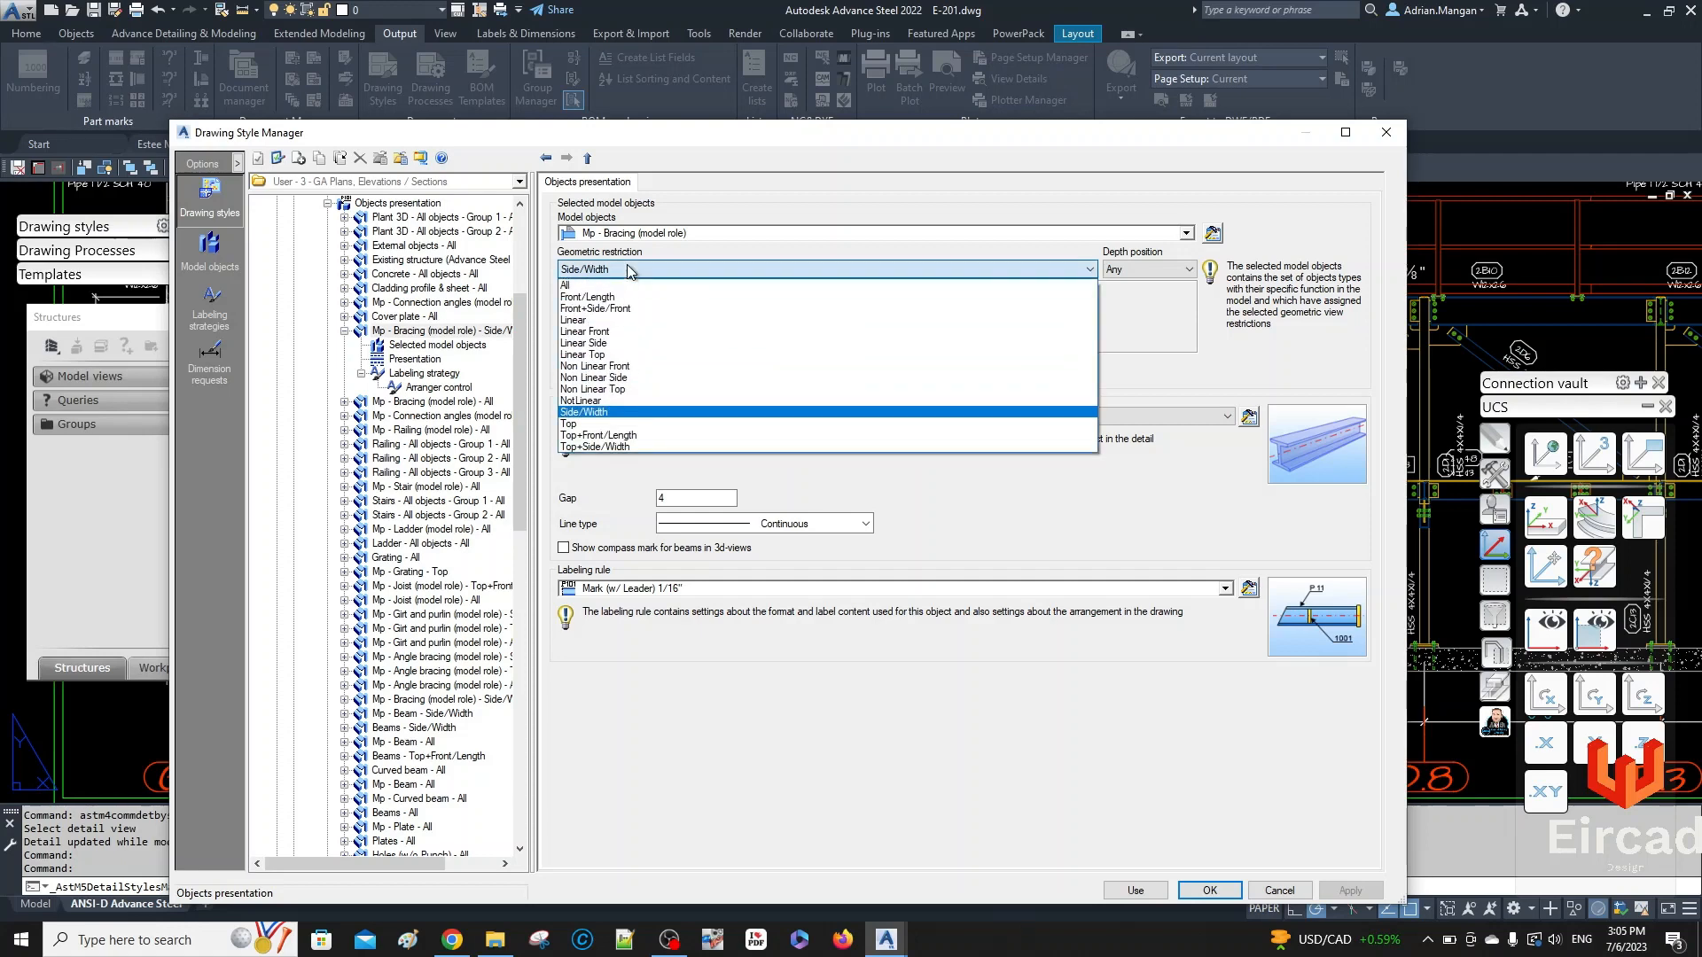
left_click(623, 435)
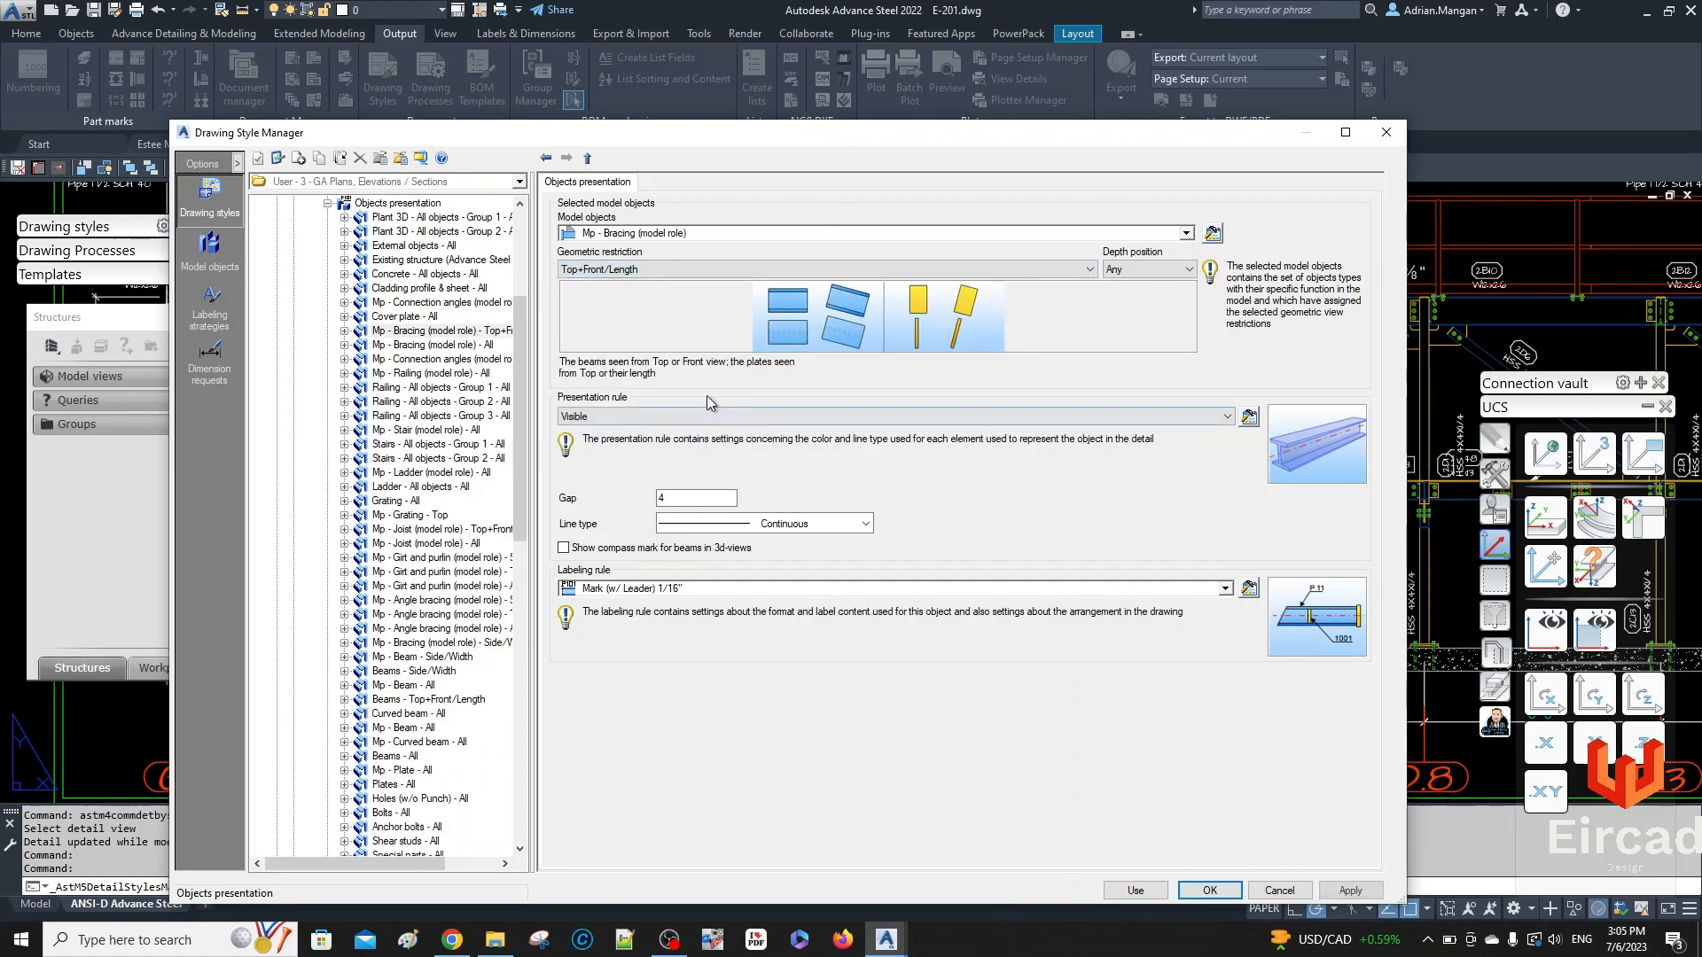
left_click(652, 268)
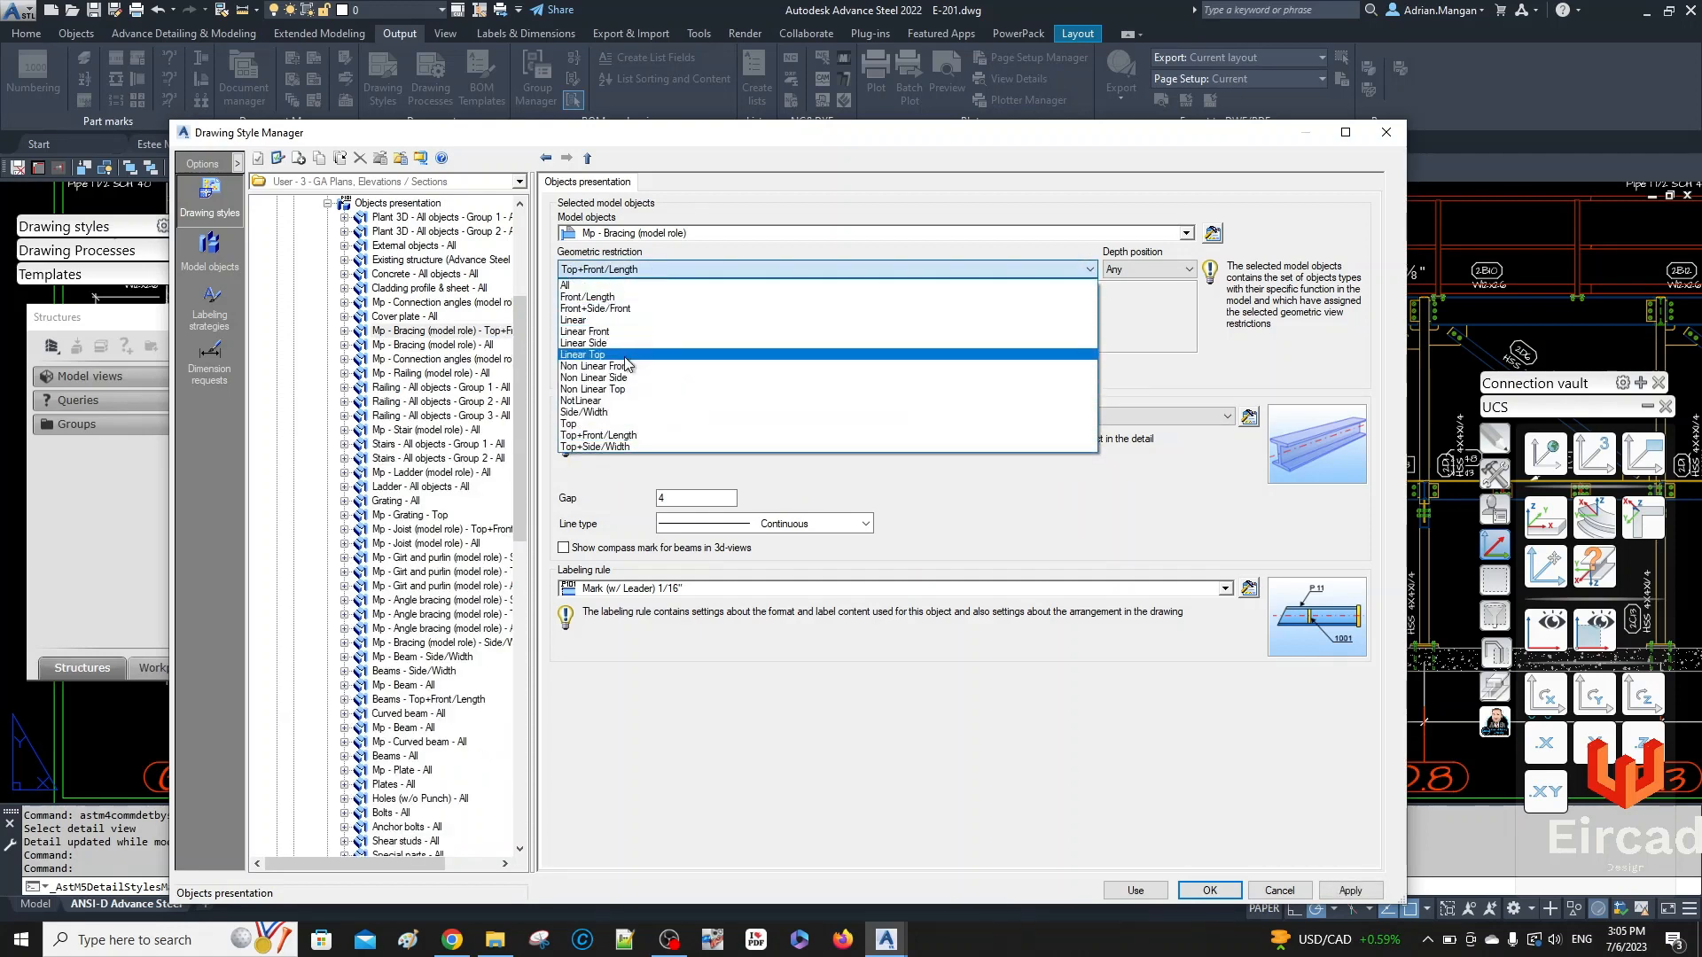
left_click(616, 446)
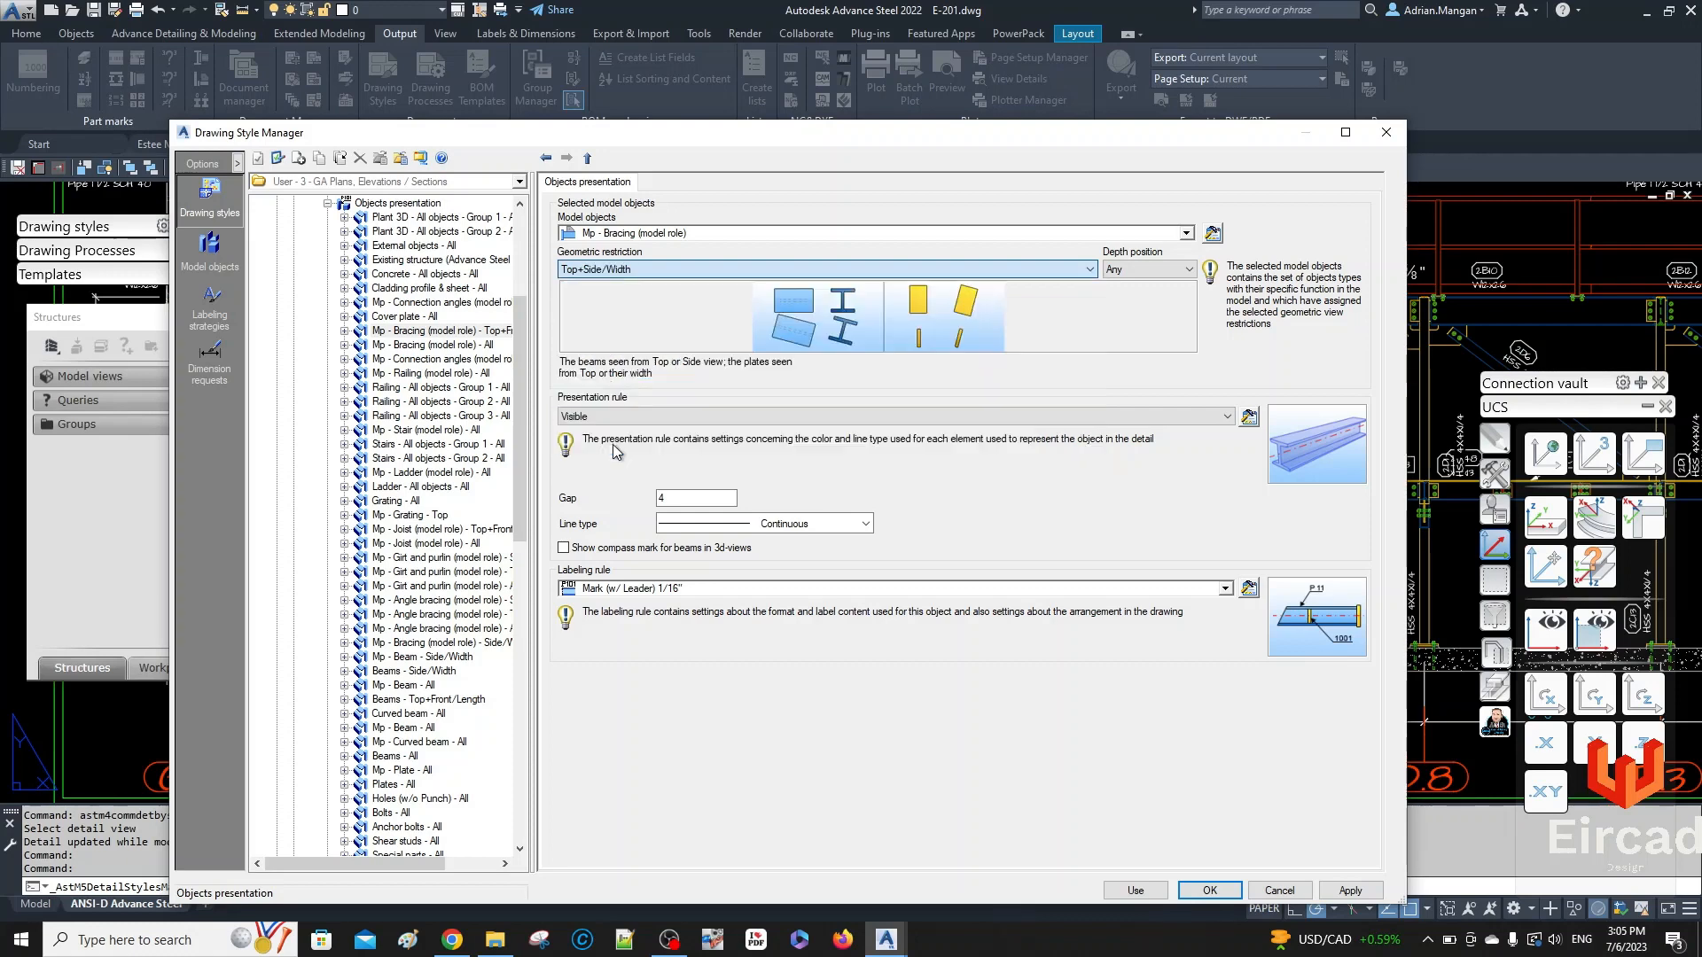
- Apply the new geometric restriction and update the elevation detail view with the revised style
left_click(1351, 890)
left_click(1143, 891)
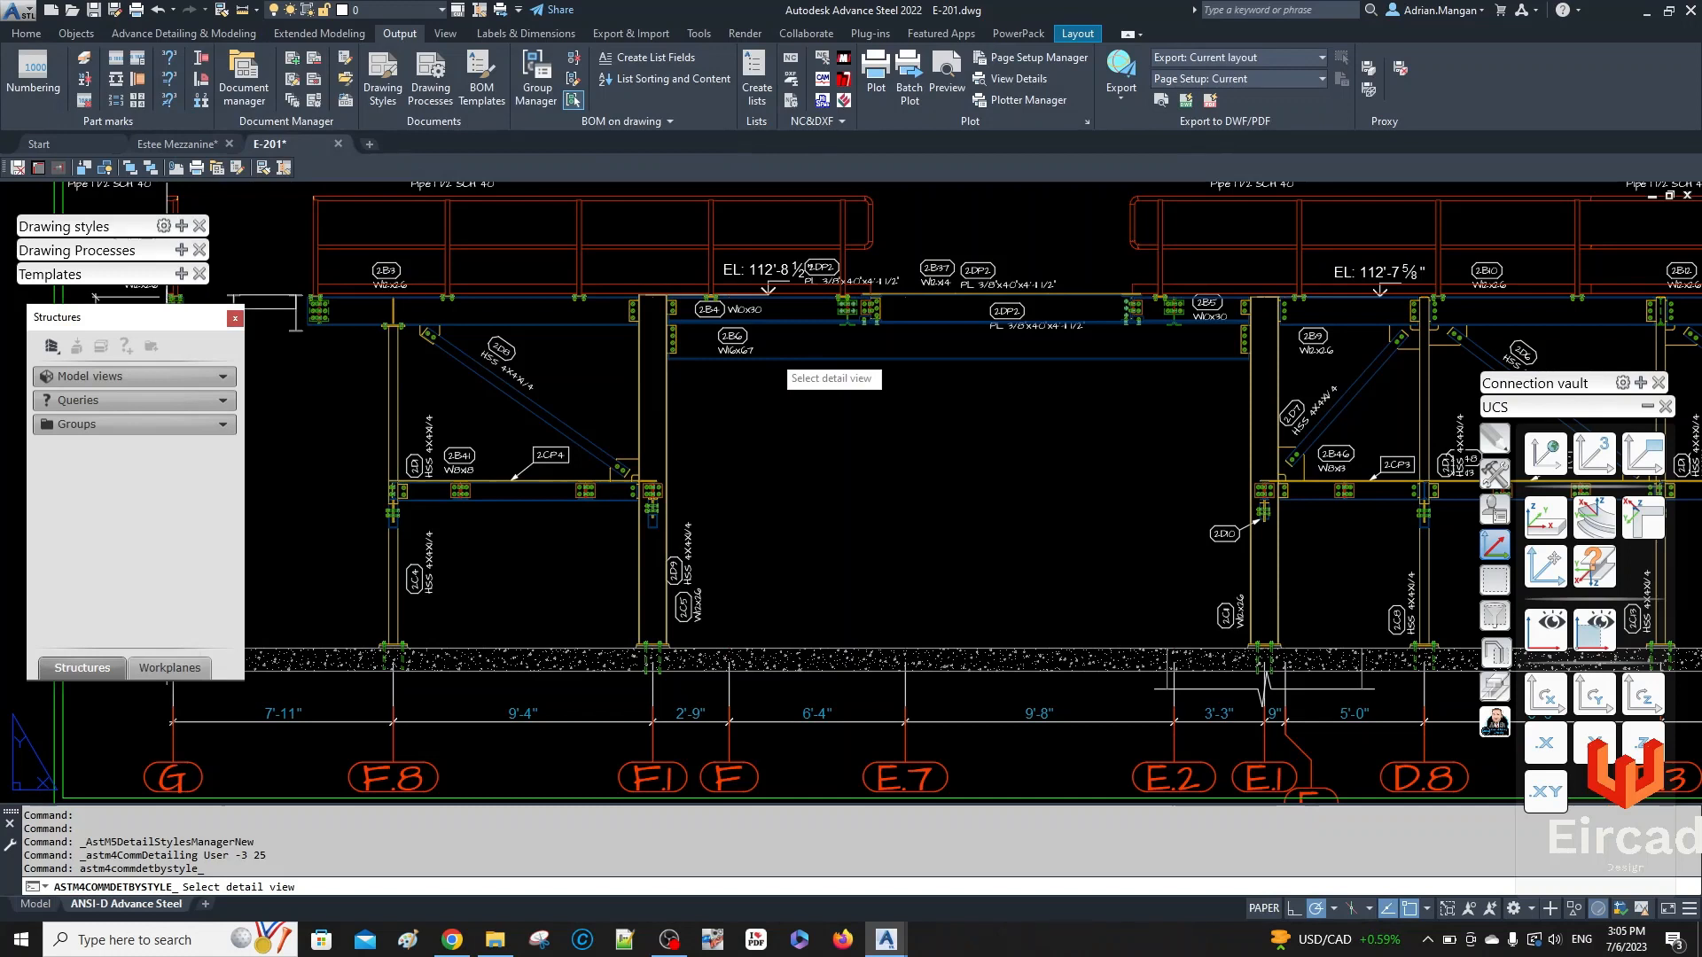
left_click(780, 371)
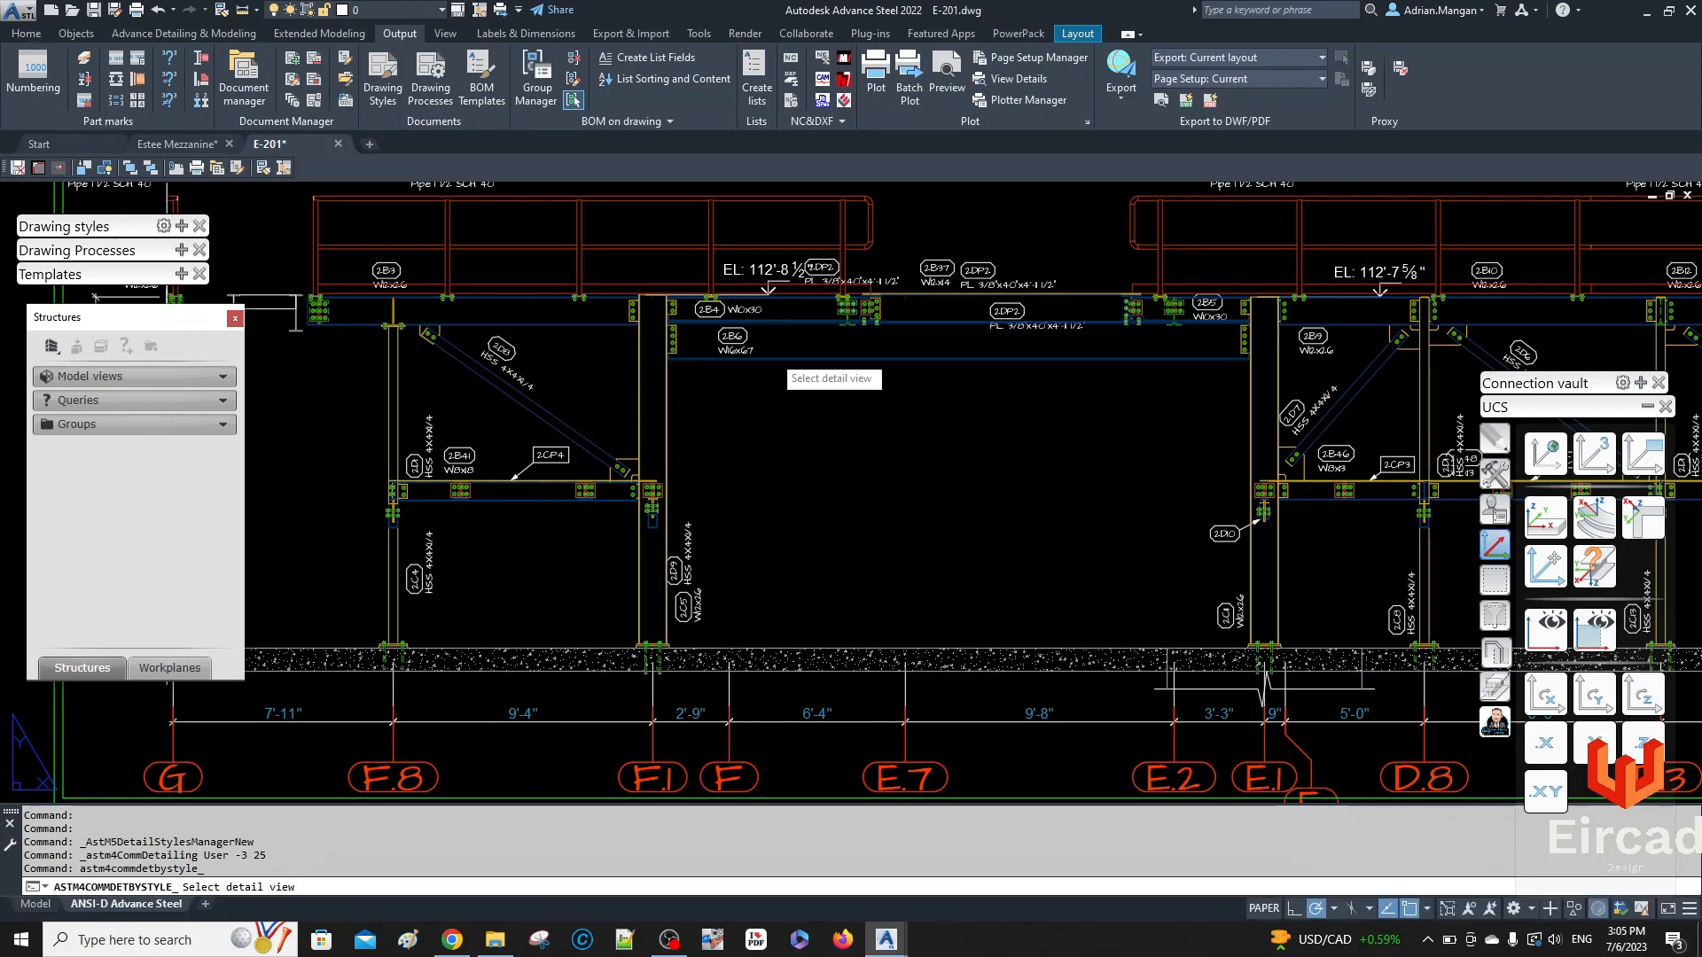
- Examine the bracing mark labels with leaders, 2D9 near grid F.1 and 2D10 near grid E.1, on the updated elevation
middle_click_drag(744, 387, 827, 317)
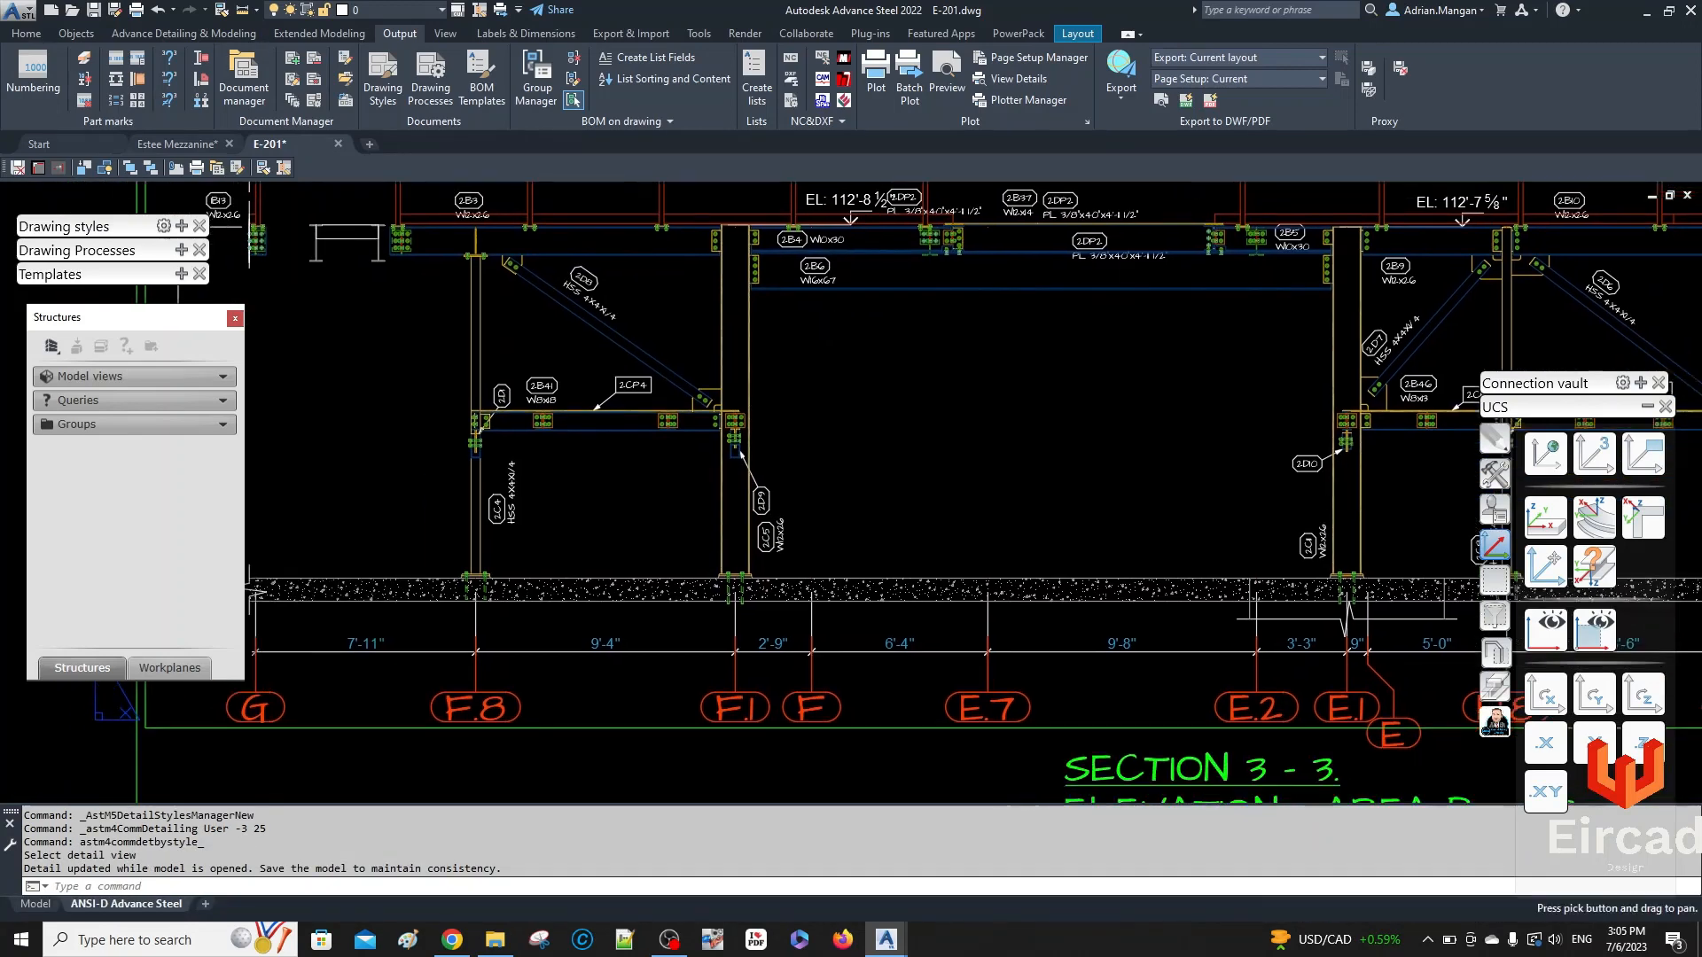
scroll(786, 477, "up", 4)
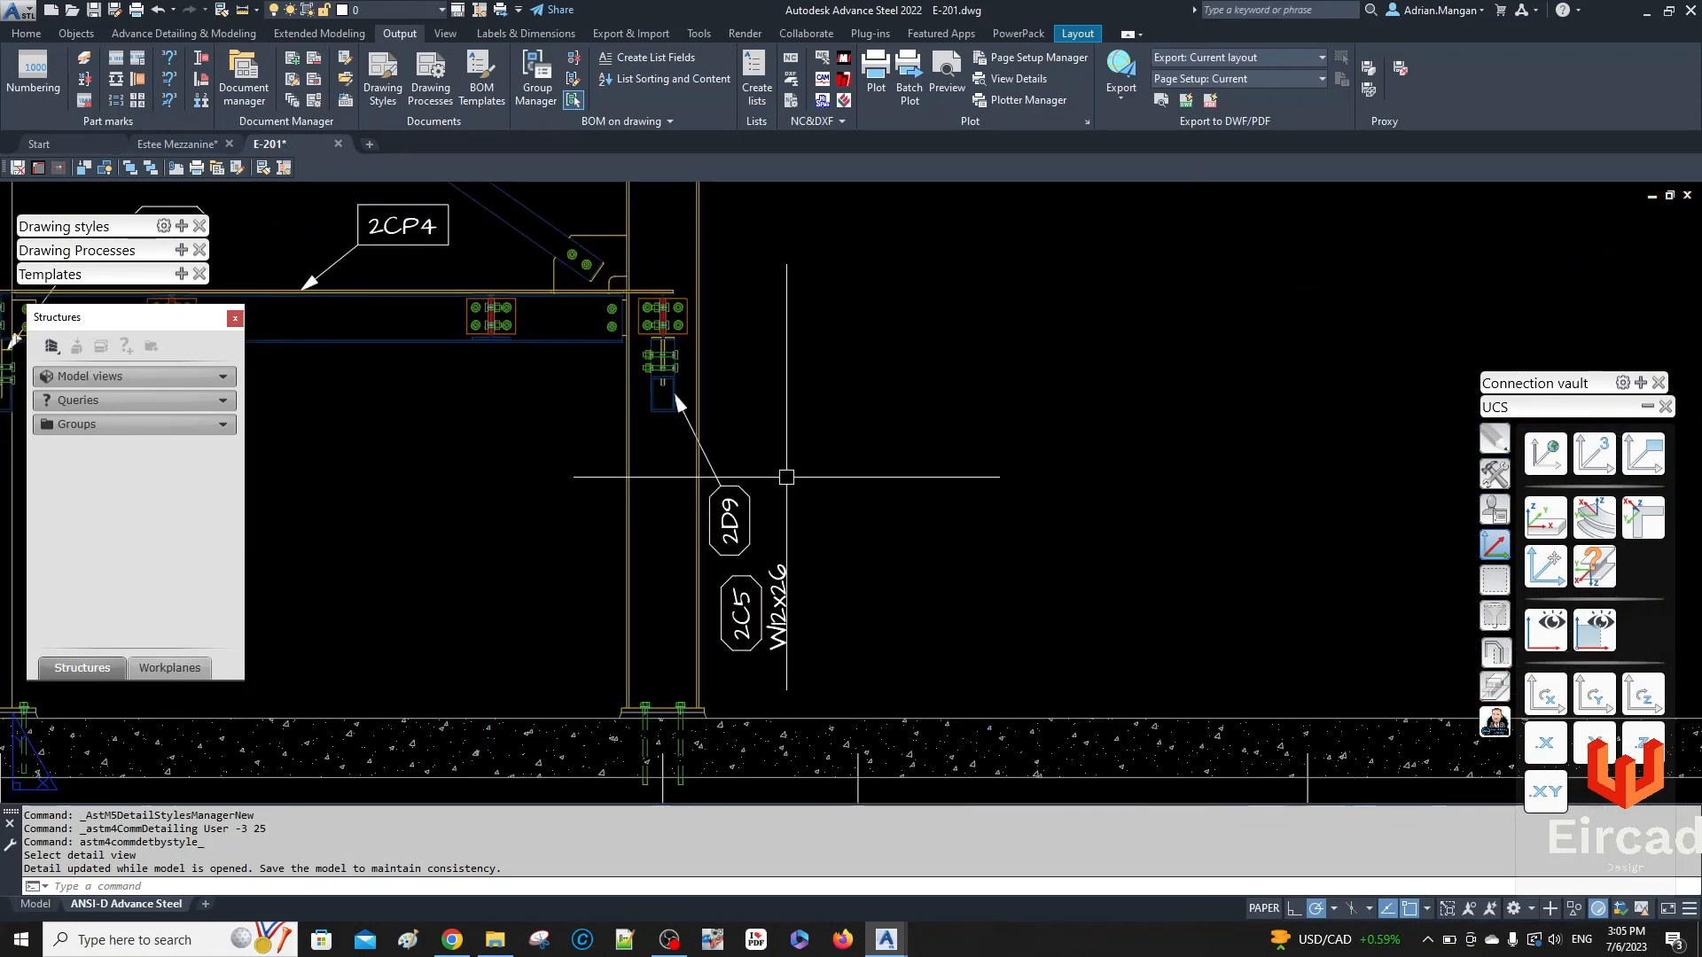
scroll(786, 477, "down", 4)
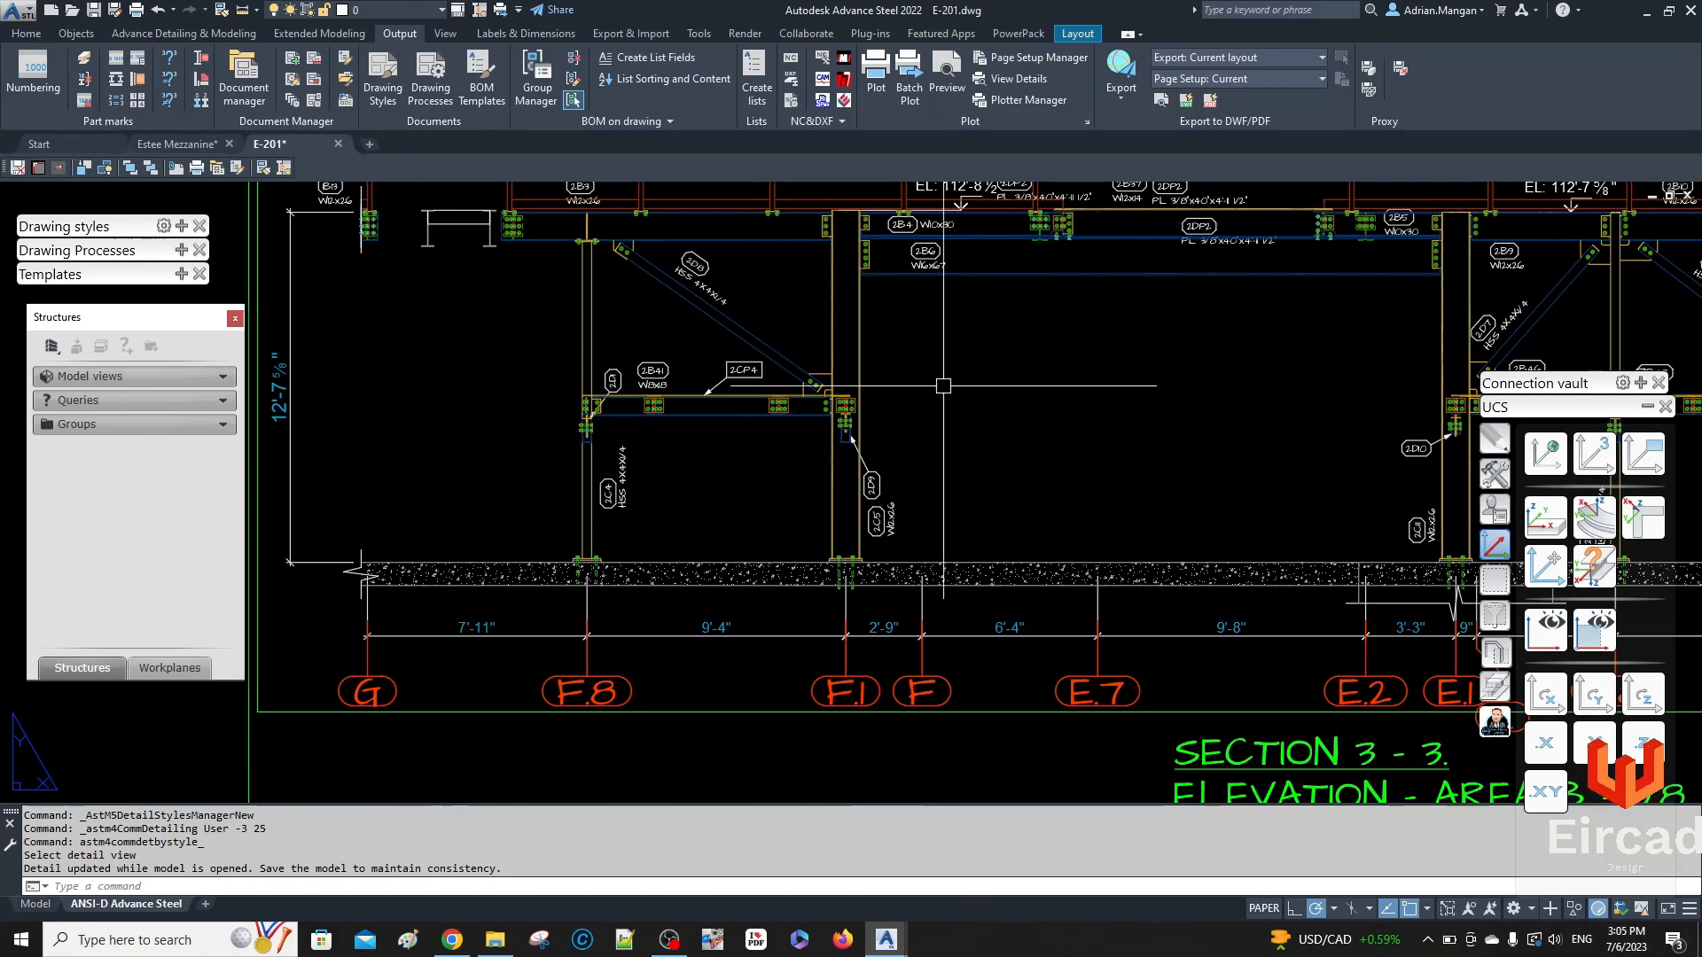
scroll(1413, 454, "up", 6)
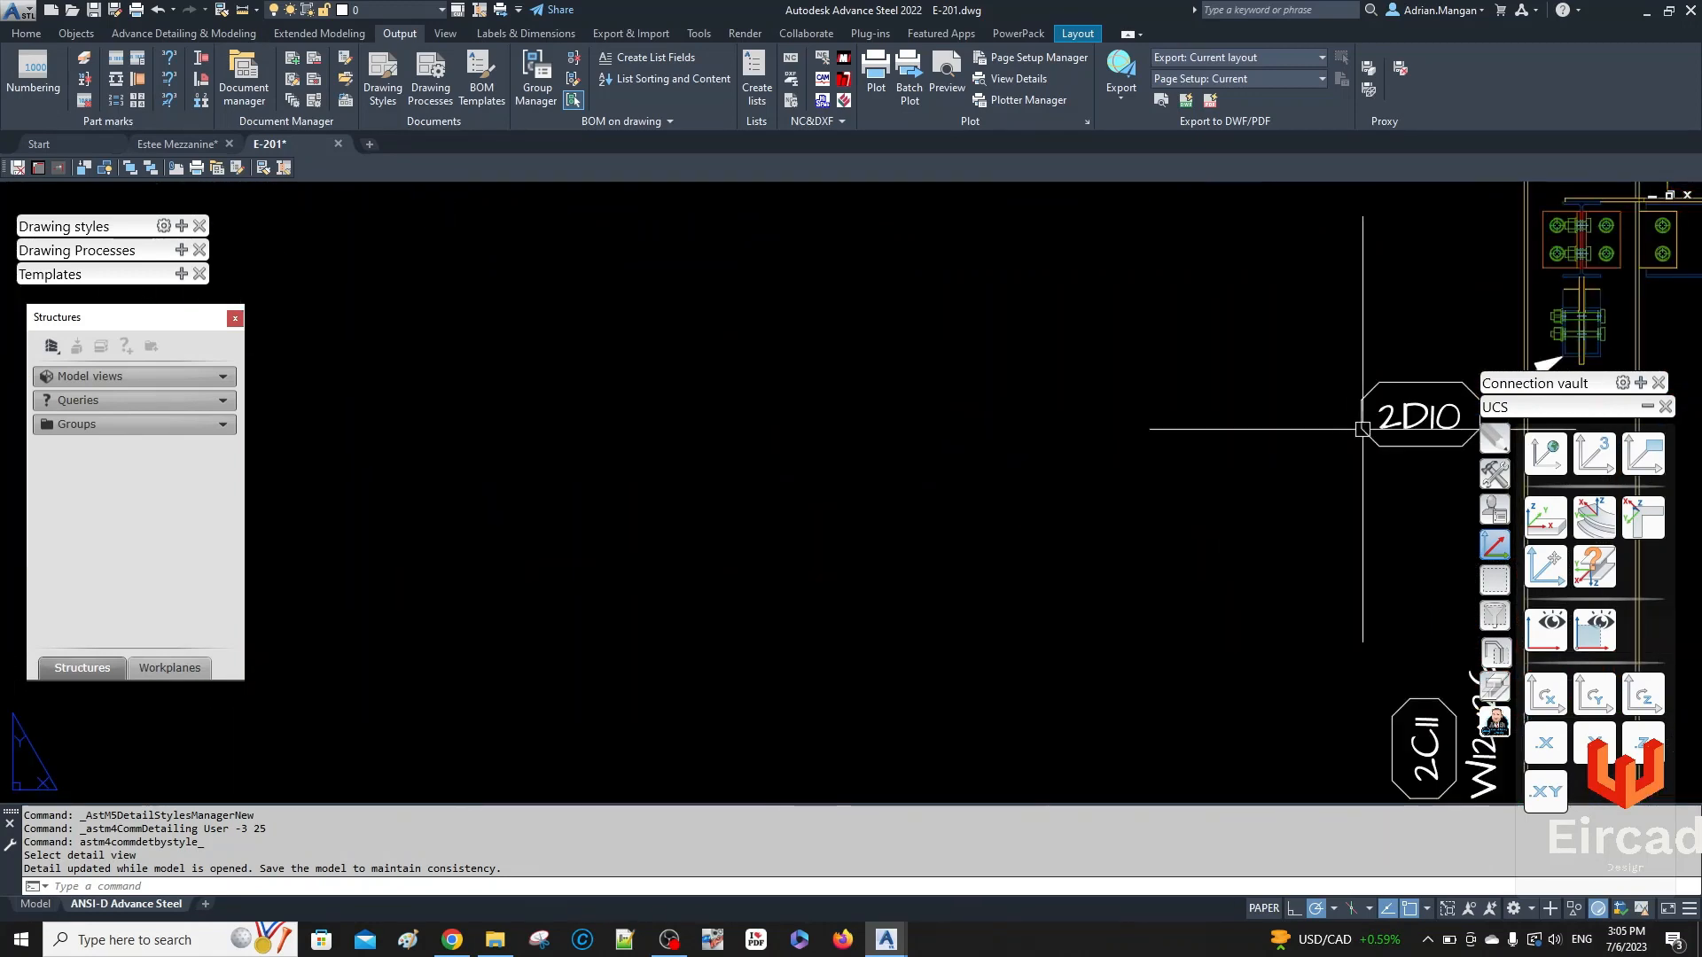
left_click(1362, 429)
scroll(1277, 426, "down", 6)
key("Escape")
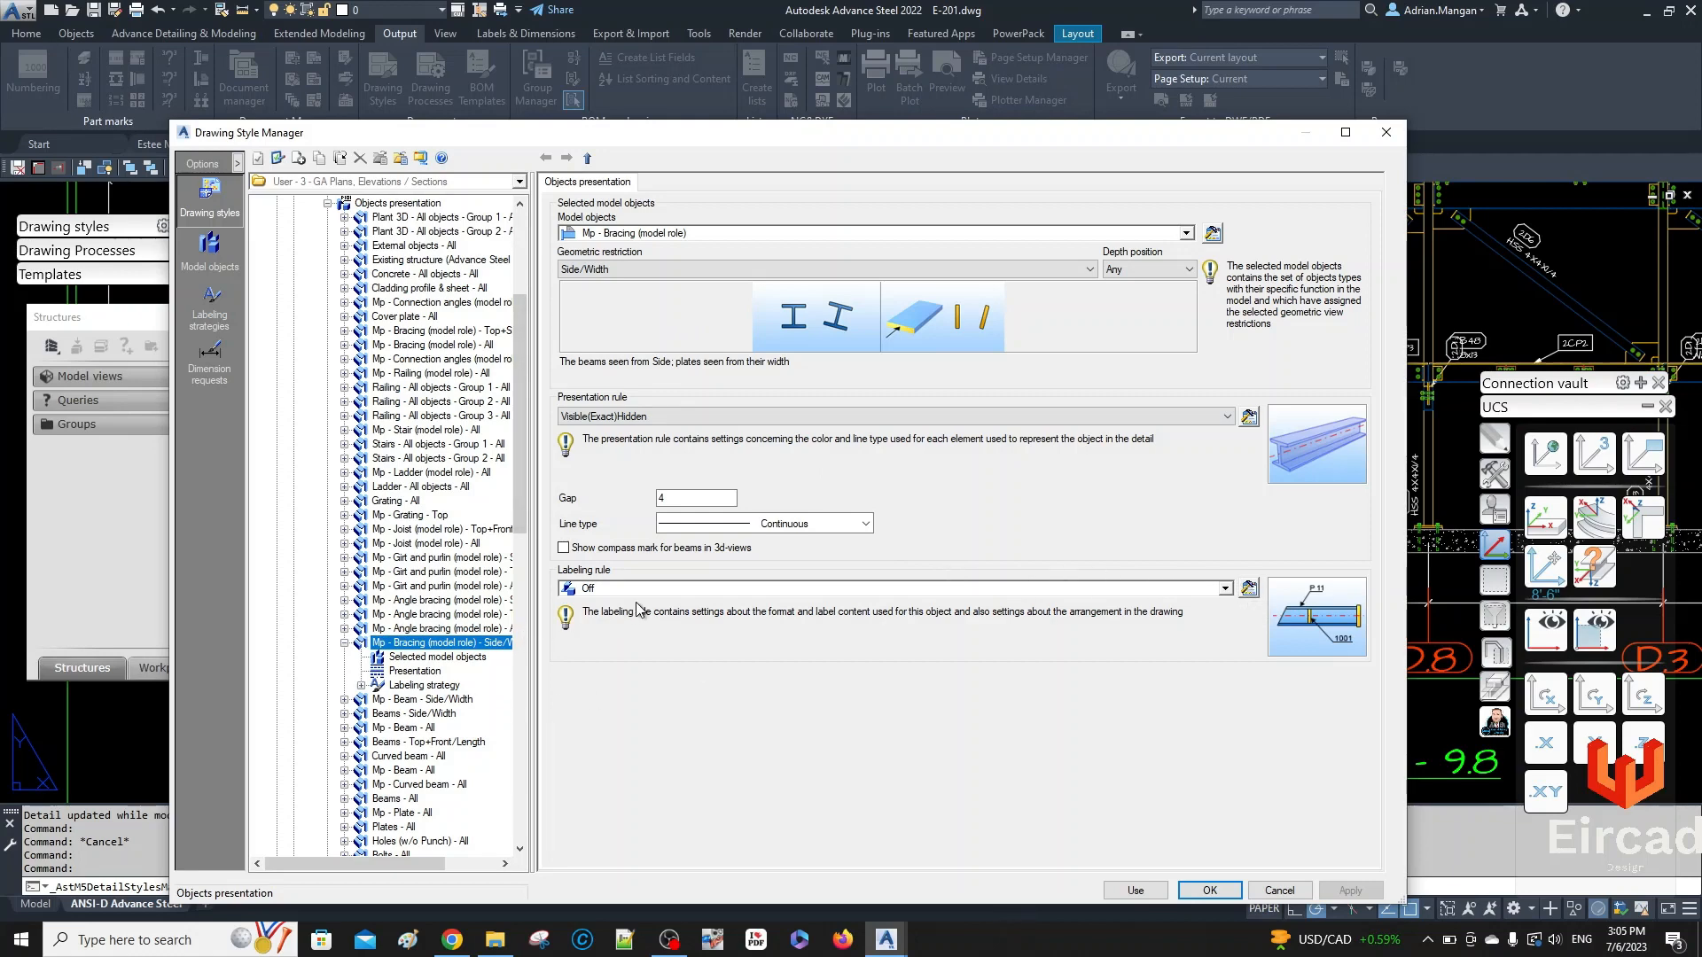
- Check the labeling rule options of the lower Mp - Bracing (model role) Side/Width rule, and return to the objects presentation list
left_click(1225, 590)
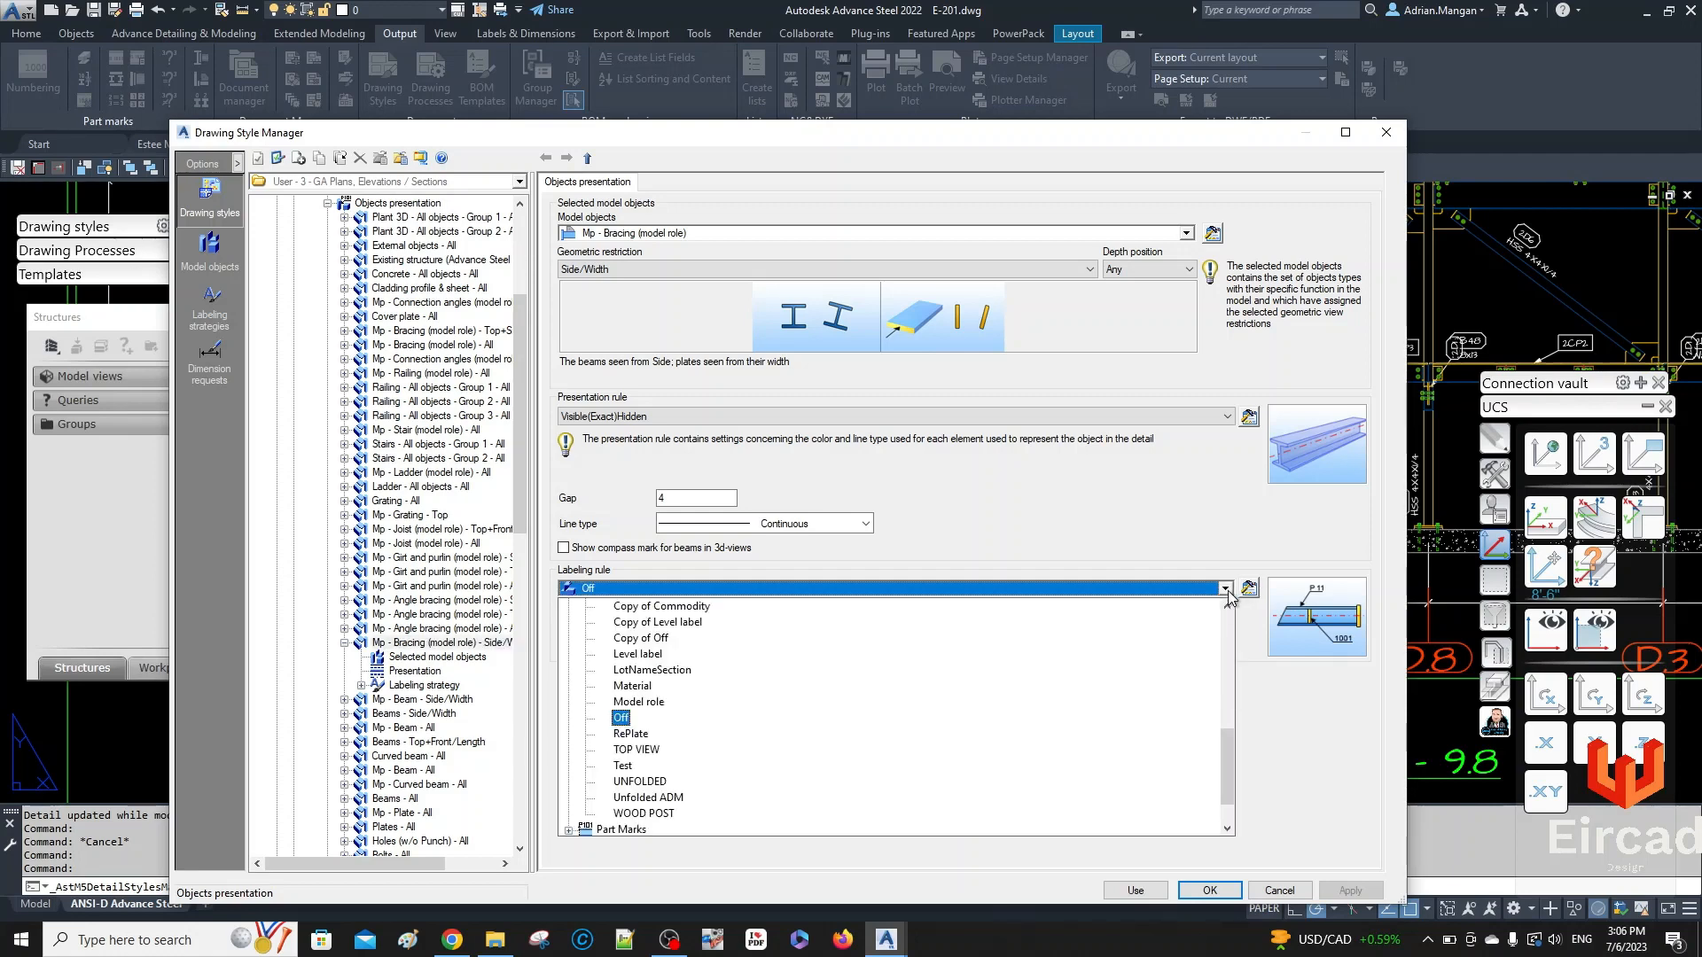
left_click(1225, 590)
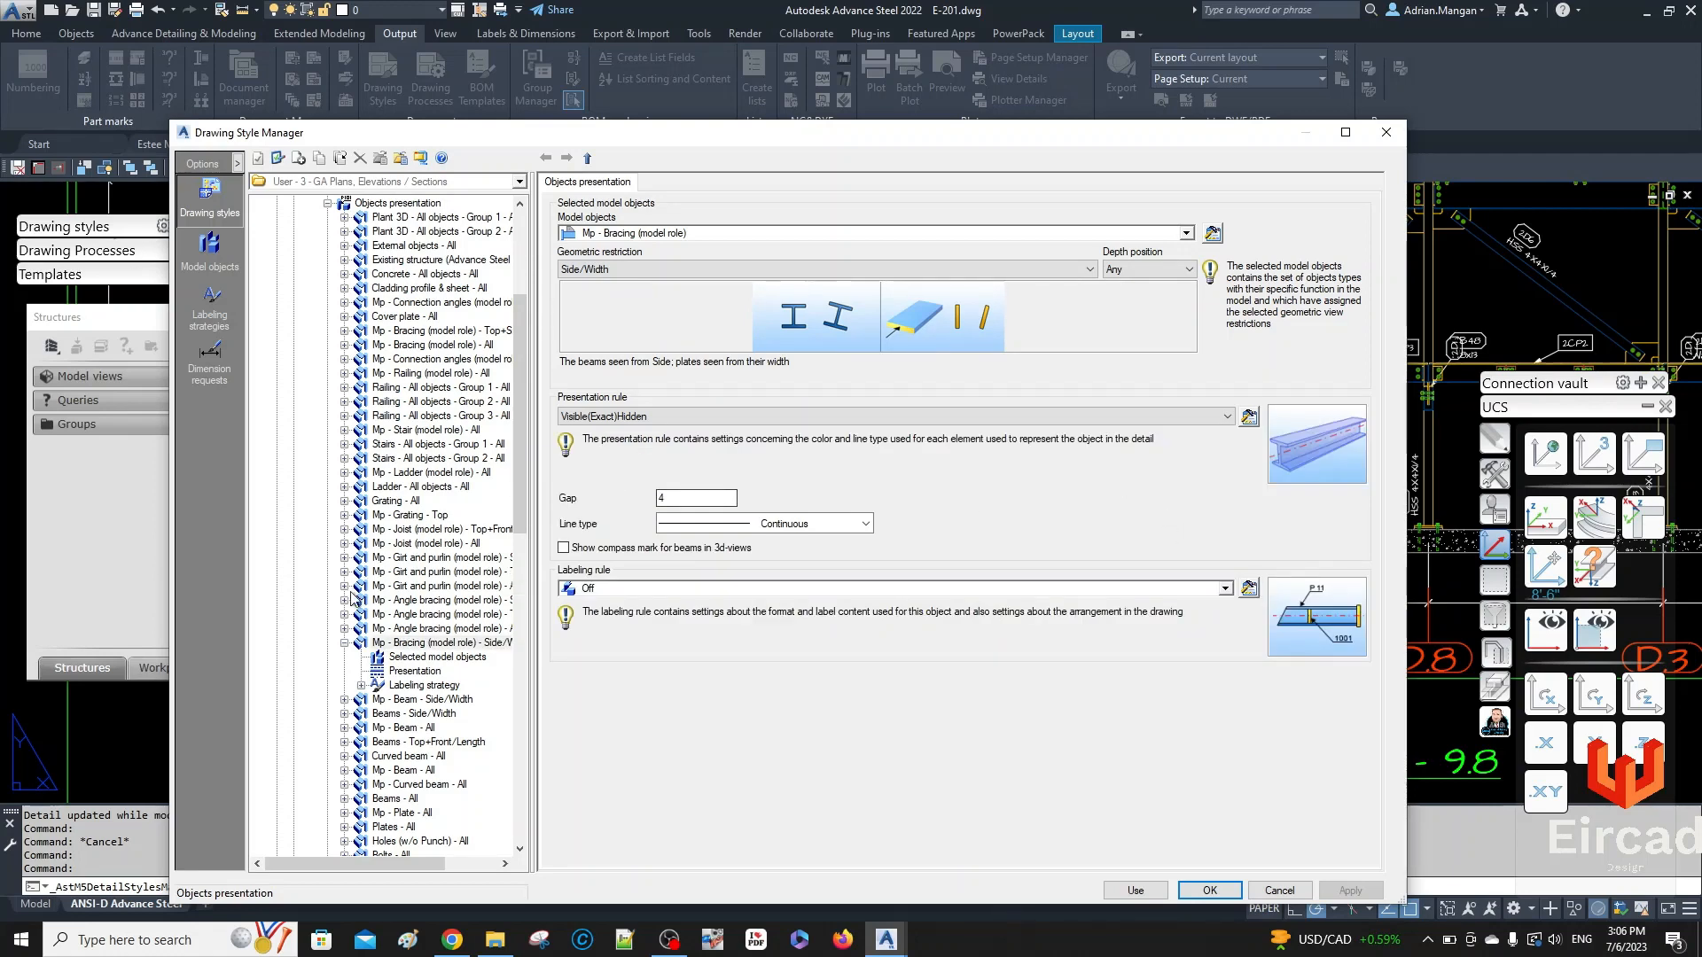
left_click(397, 203)
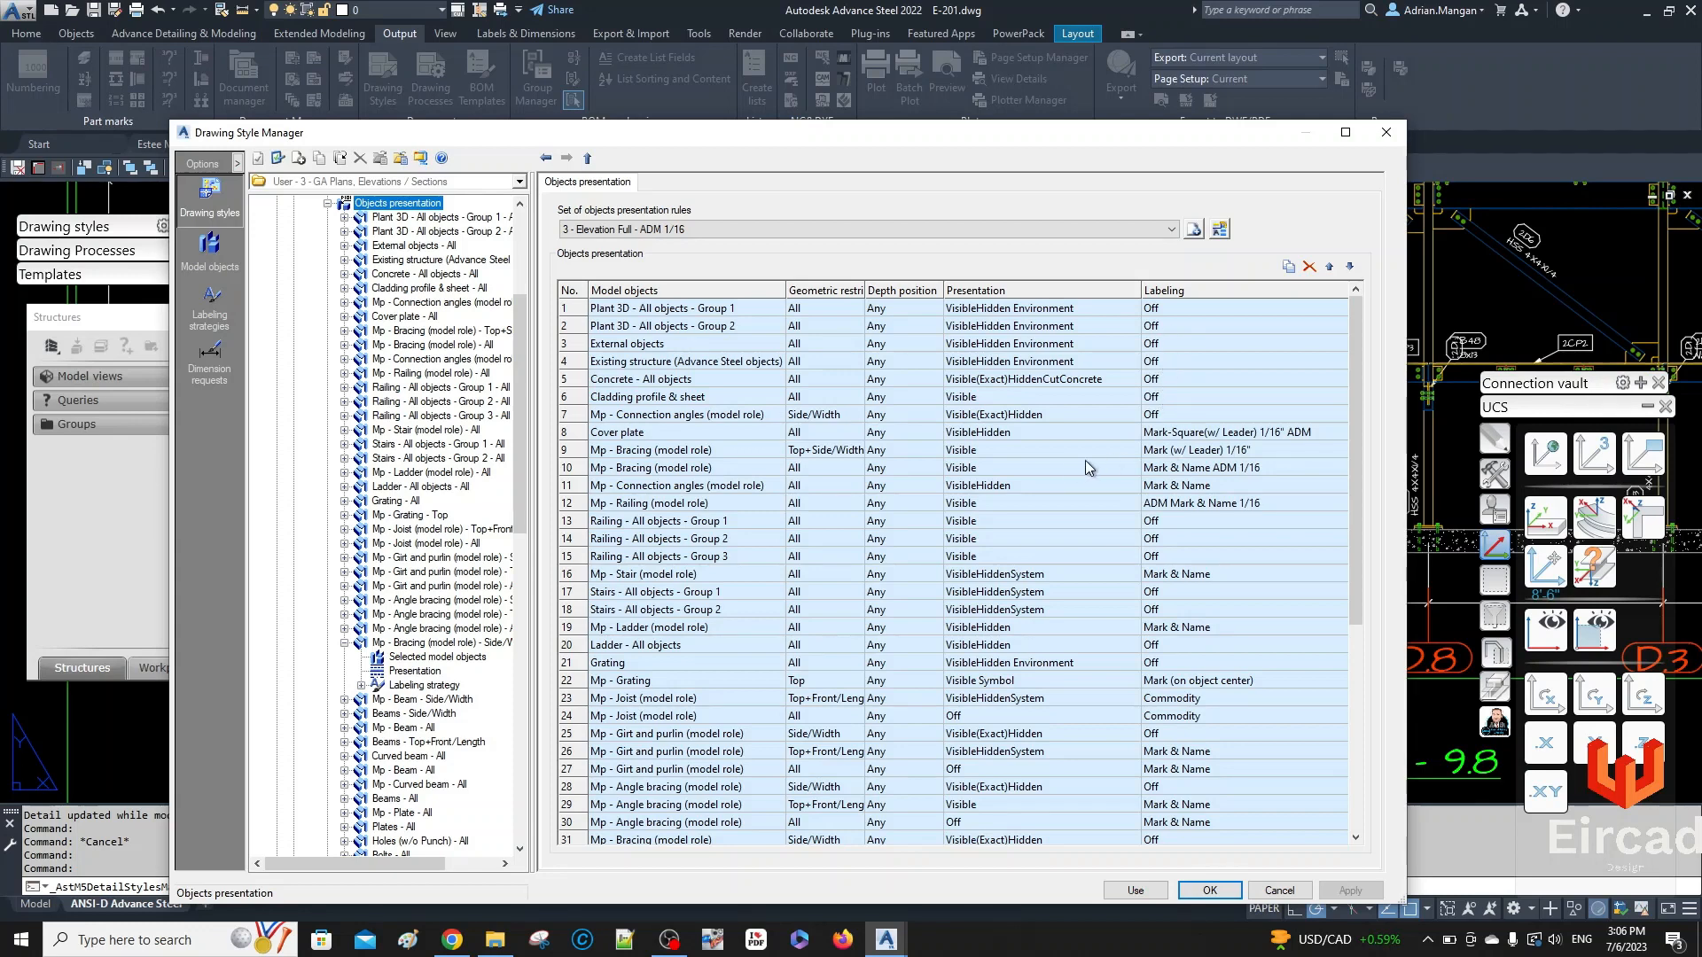
- Turn off Place along the object in the Top+Side/Width bracing rule's Mark (w/ Leader) 1/16" labeling strategy, and update the elevation detail view
double_click(568, 449)
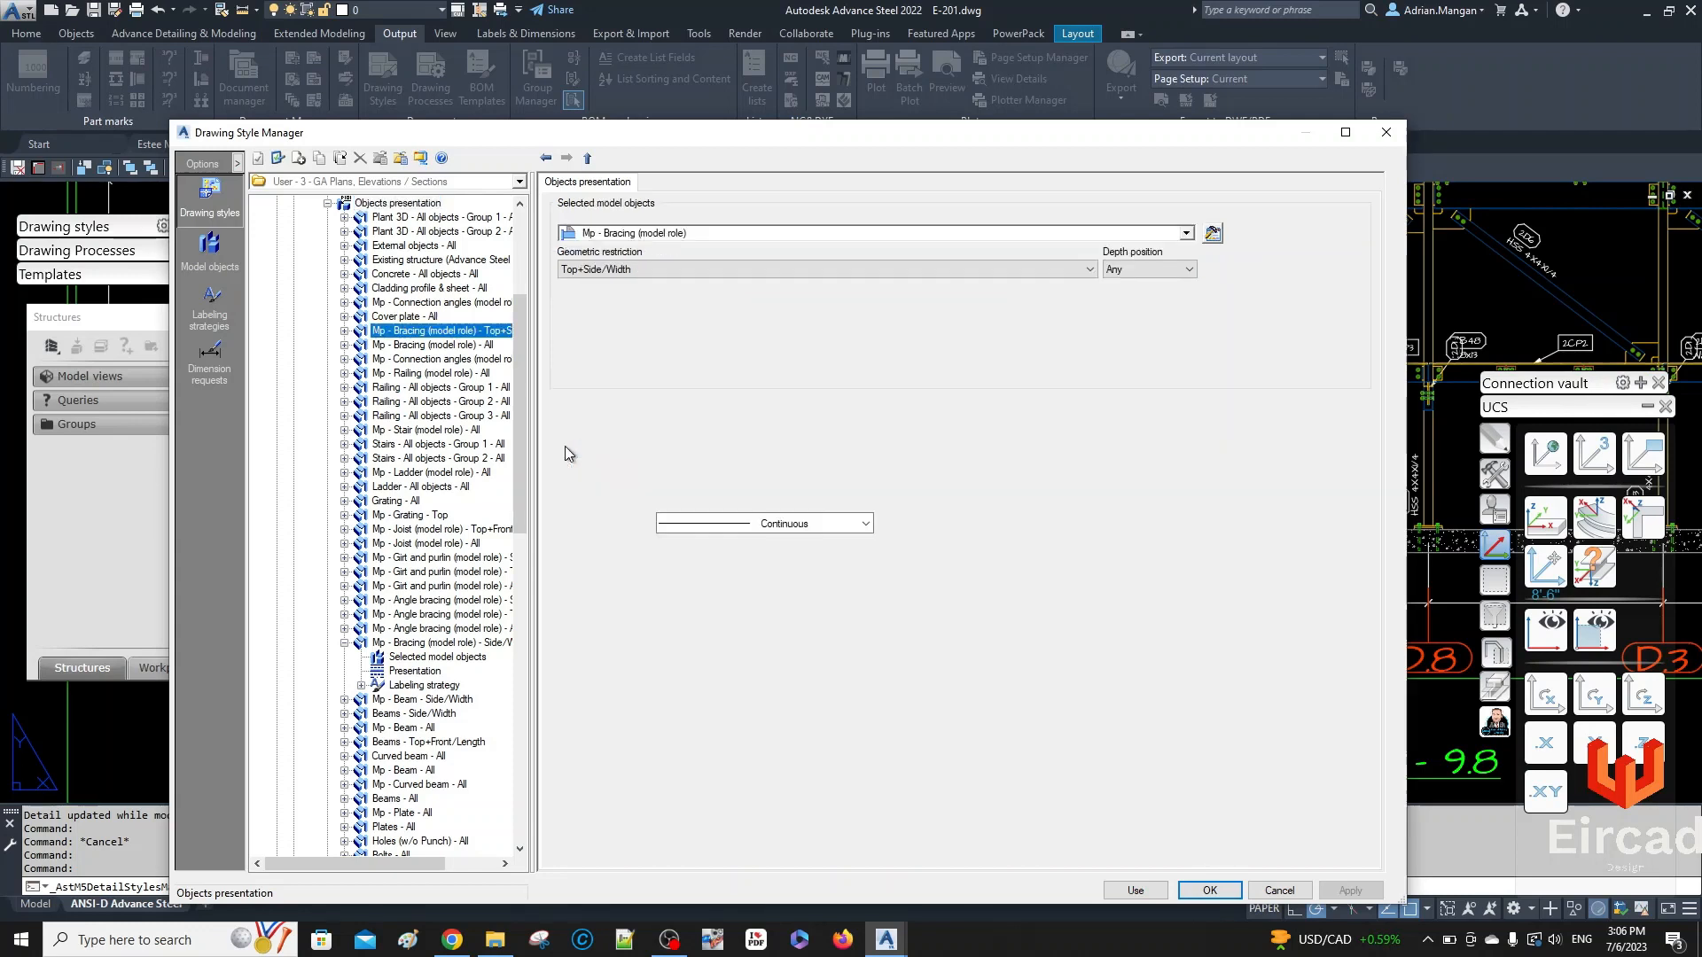
left_click(1247, 586)
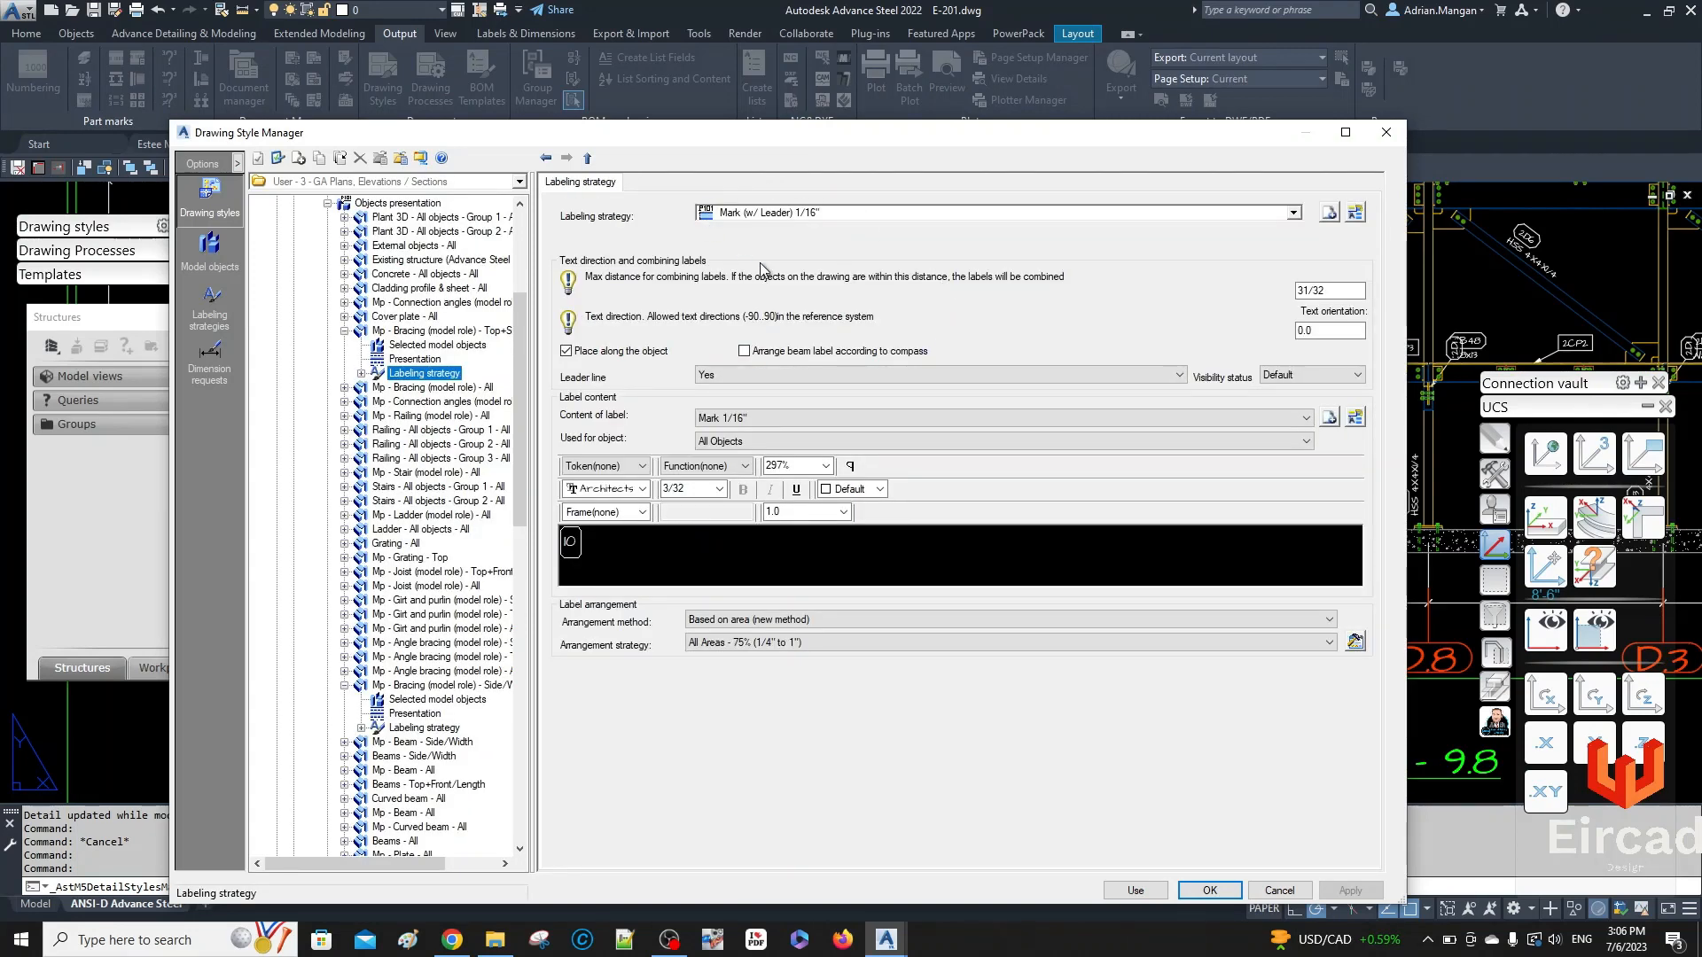
left_click(566, 352)
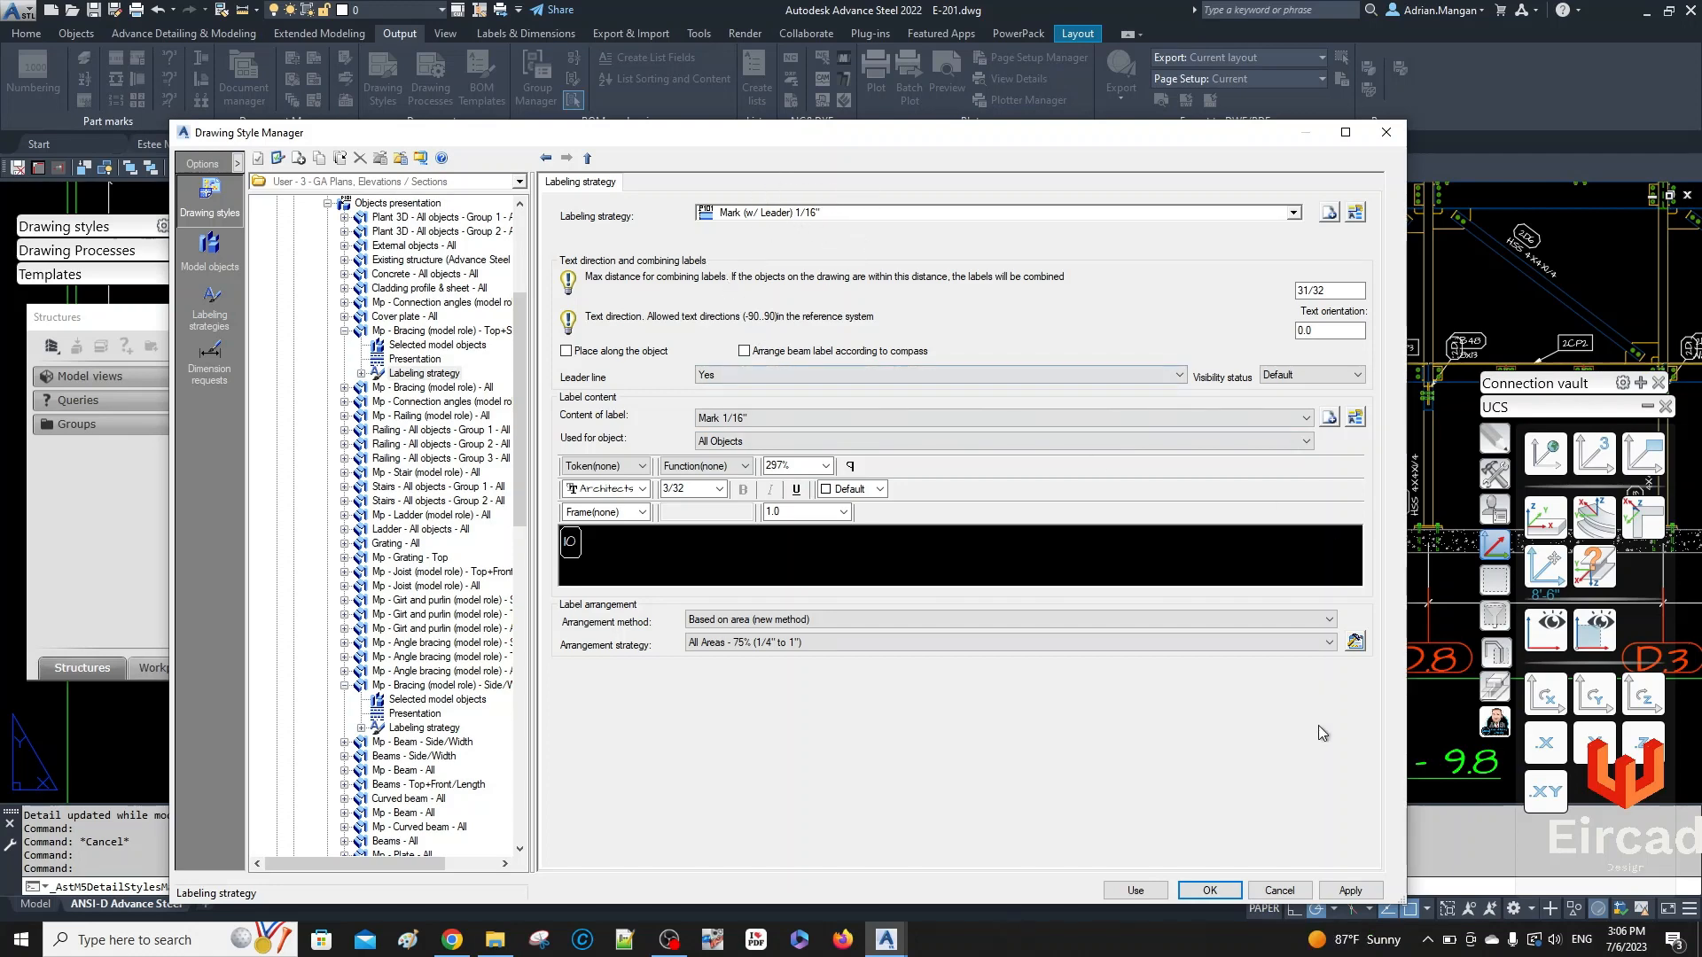
left_click(1350, 890)
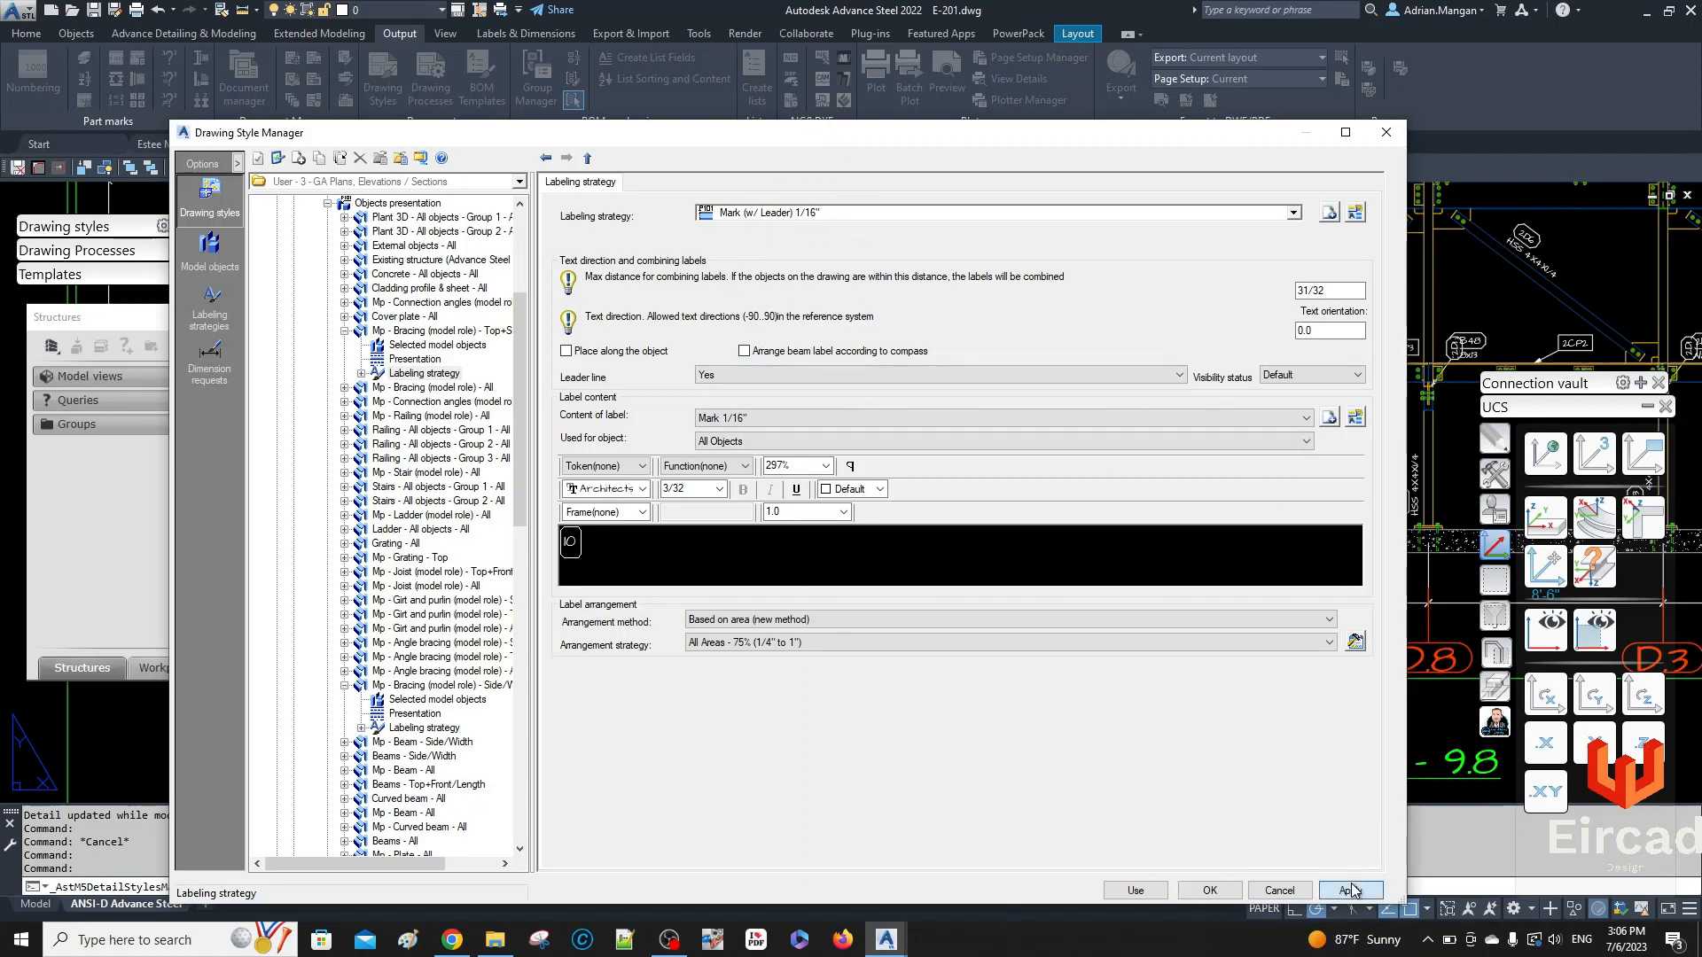
left_click(1136, 890)
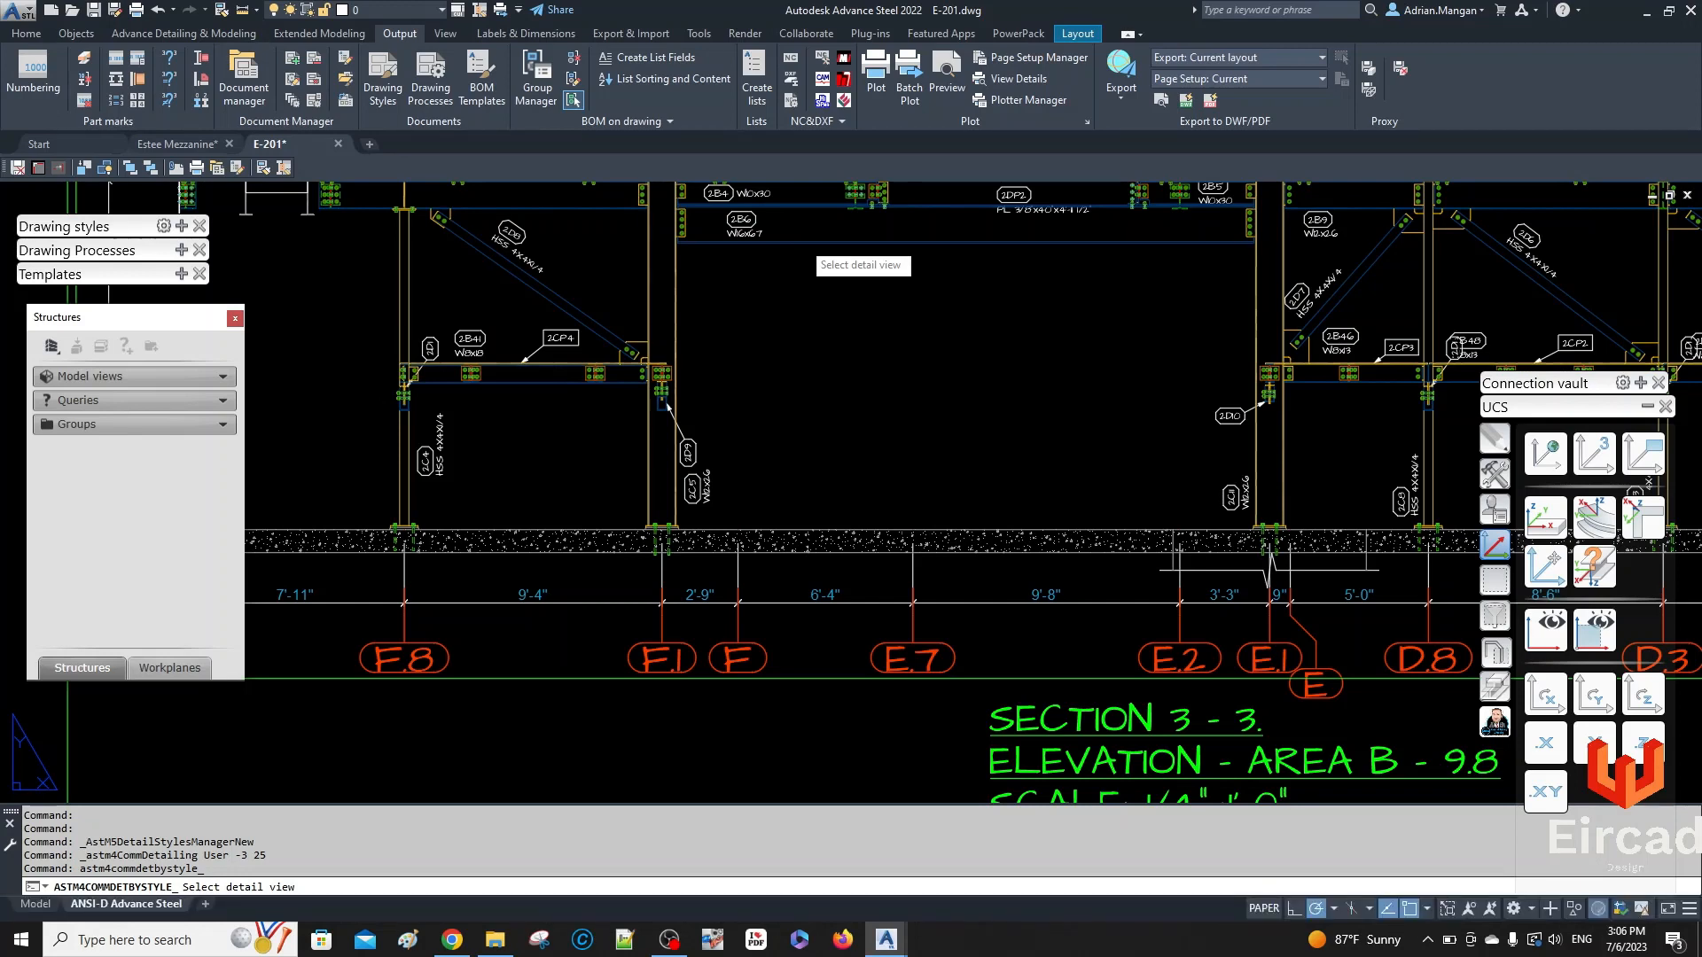
left_click(798, 248)
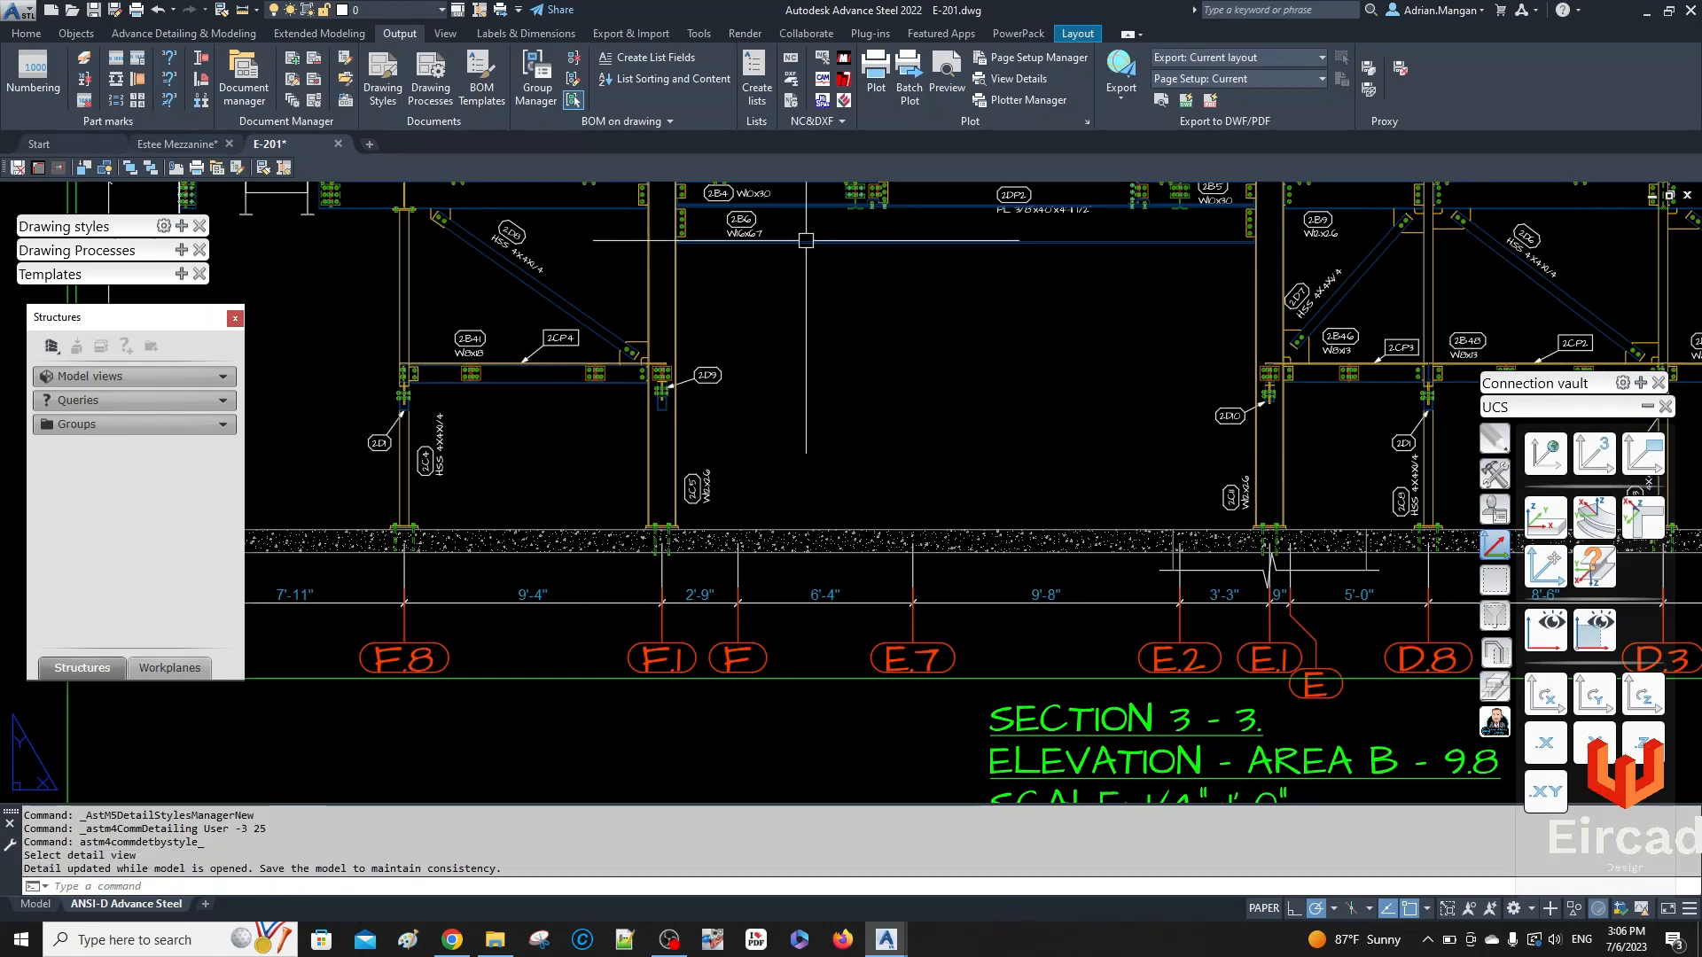
- Move the 2D9 bracing label near grid F.1 lower, and shift its leader arrowhead further down the brace
scroll(682, 390, "up", 4)
left_click(773, 371)
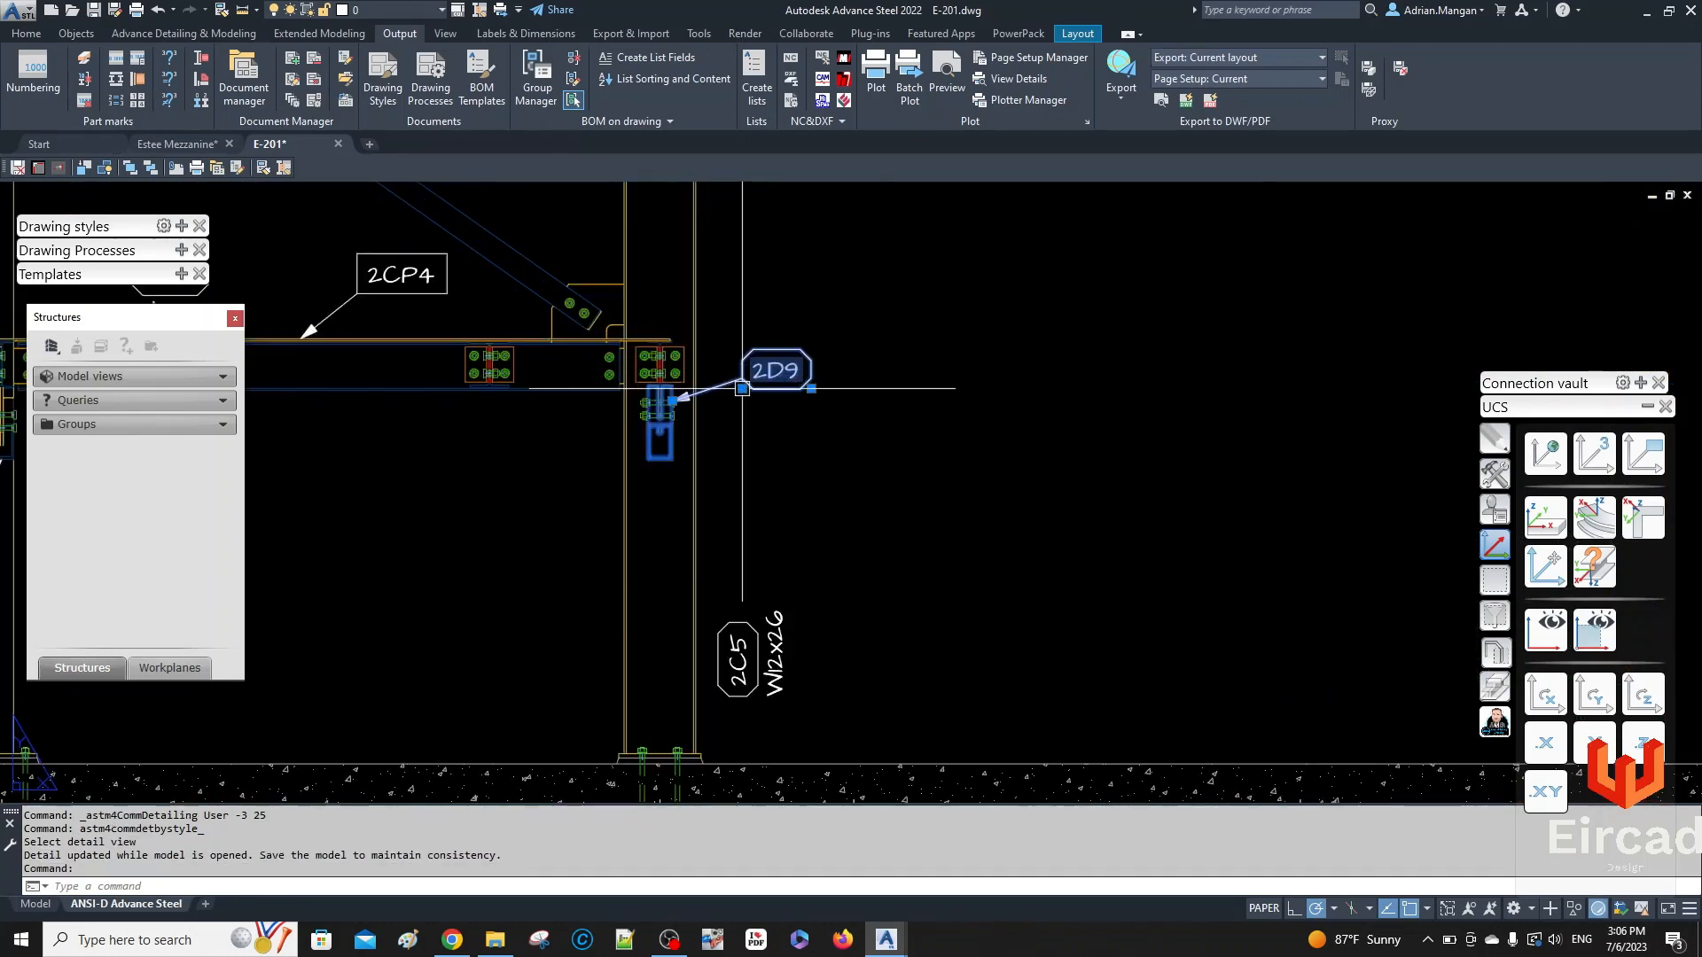
left_click(742, 387)
left_click(730, 507)
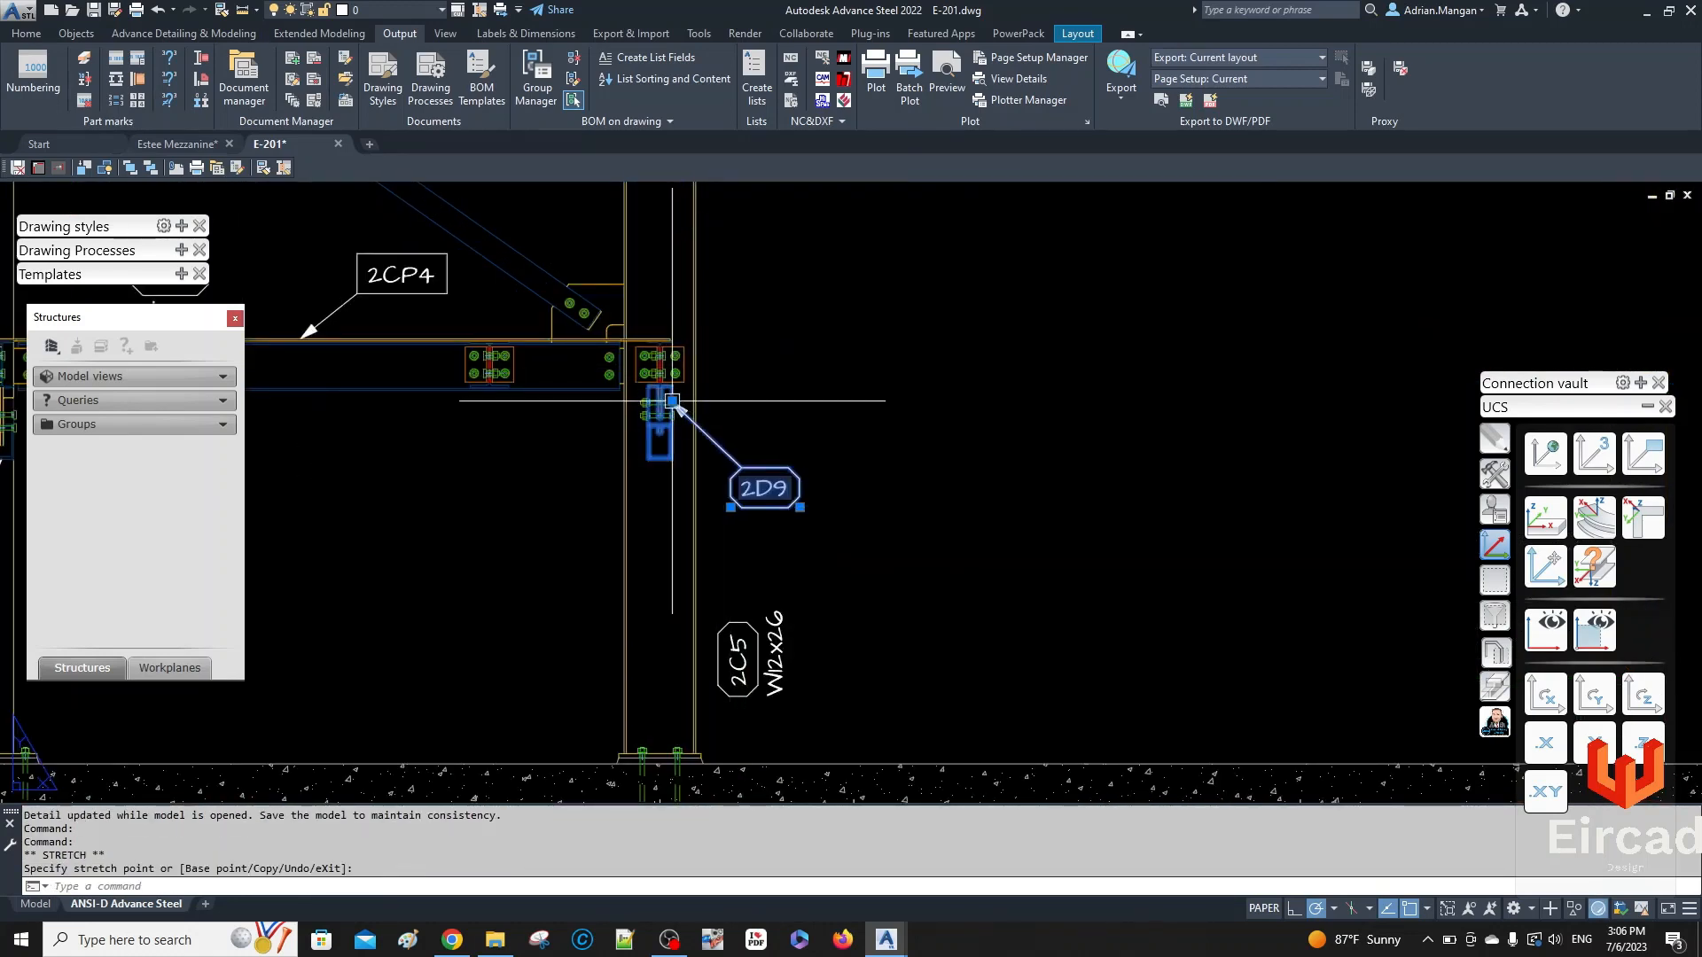
left_click(672, 402)
left_click(674, 444)
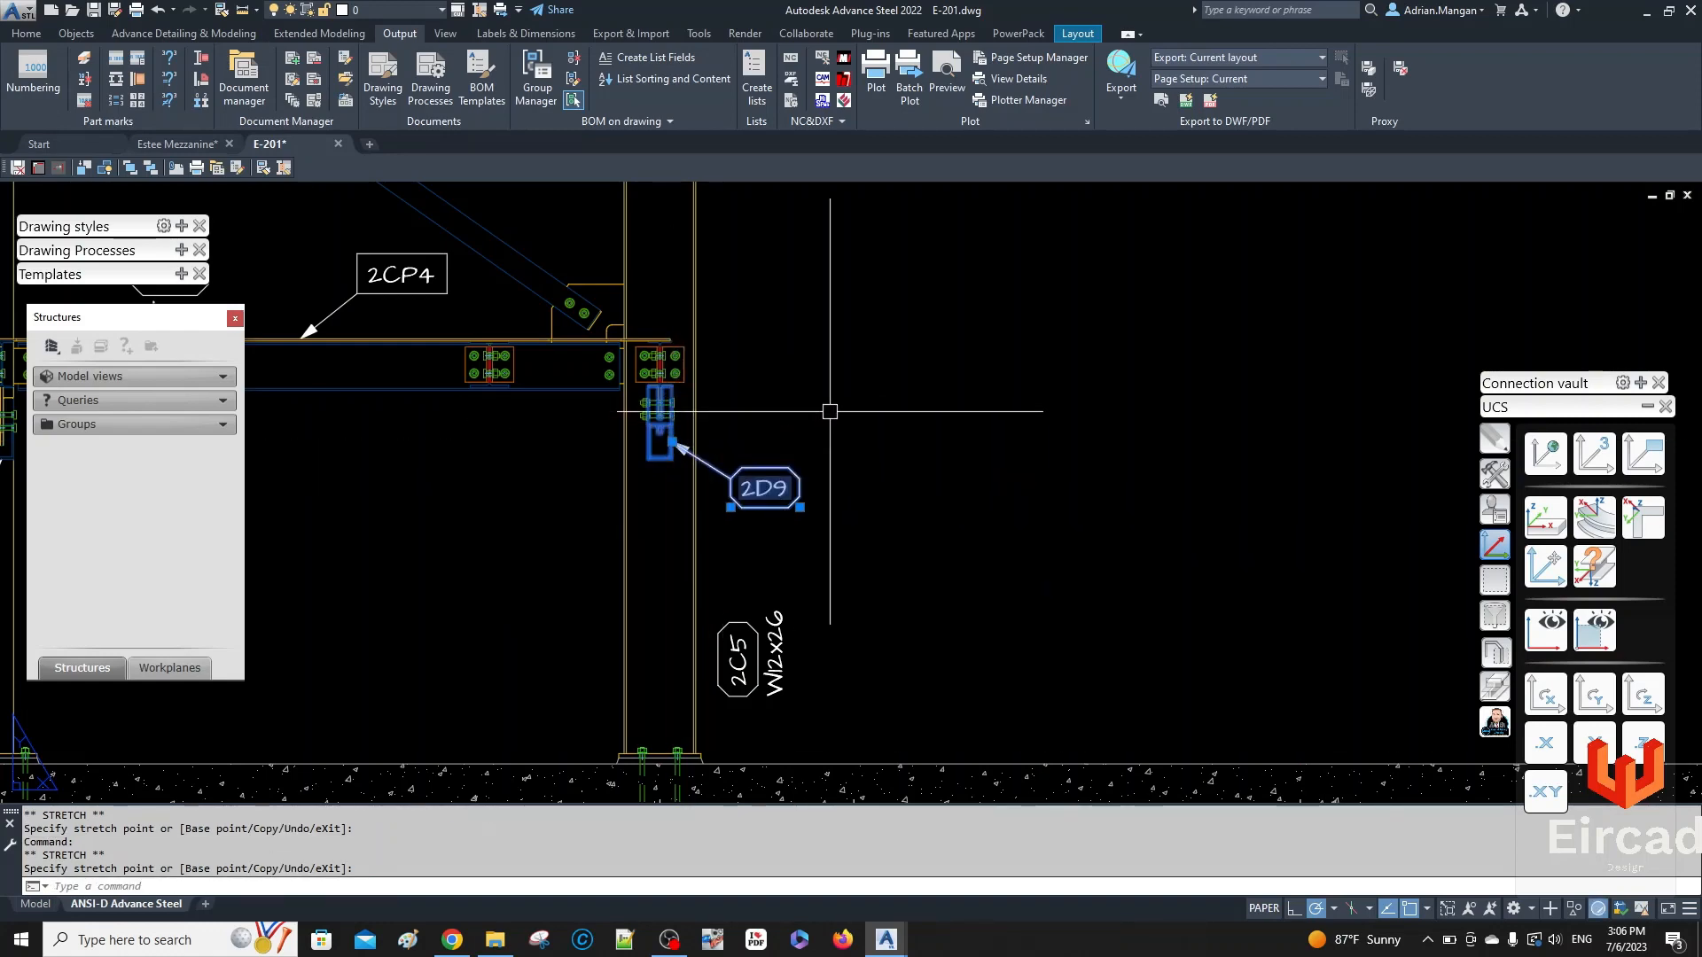
key("Escape")
- Move the 2D1 bracing label near grid F.8 slightly higher beside its column
scroll(856, 405, "down", 2)
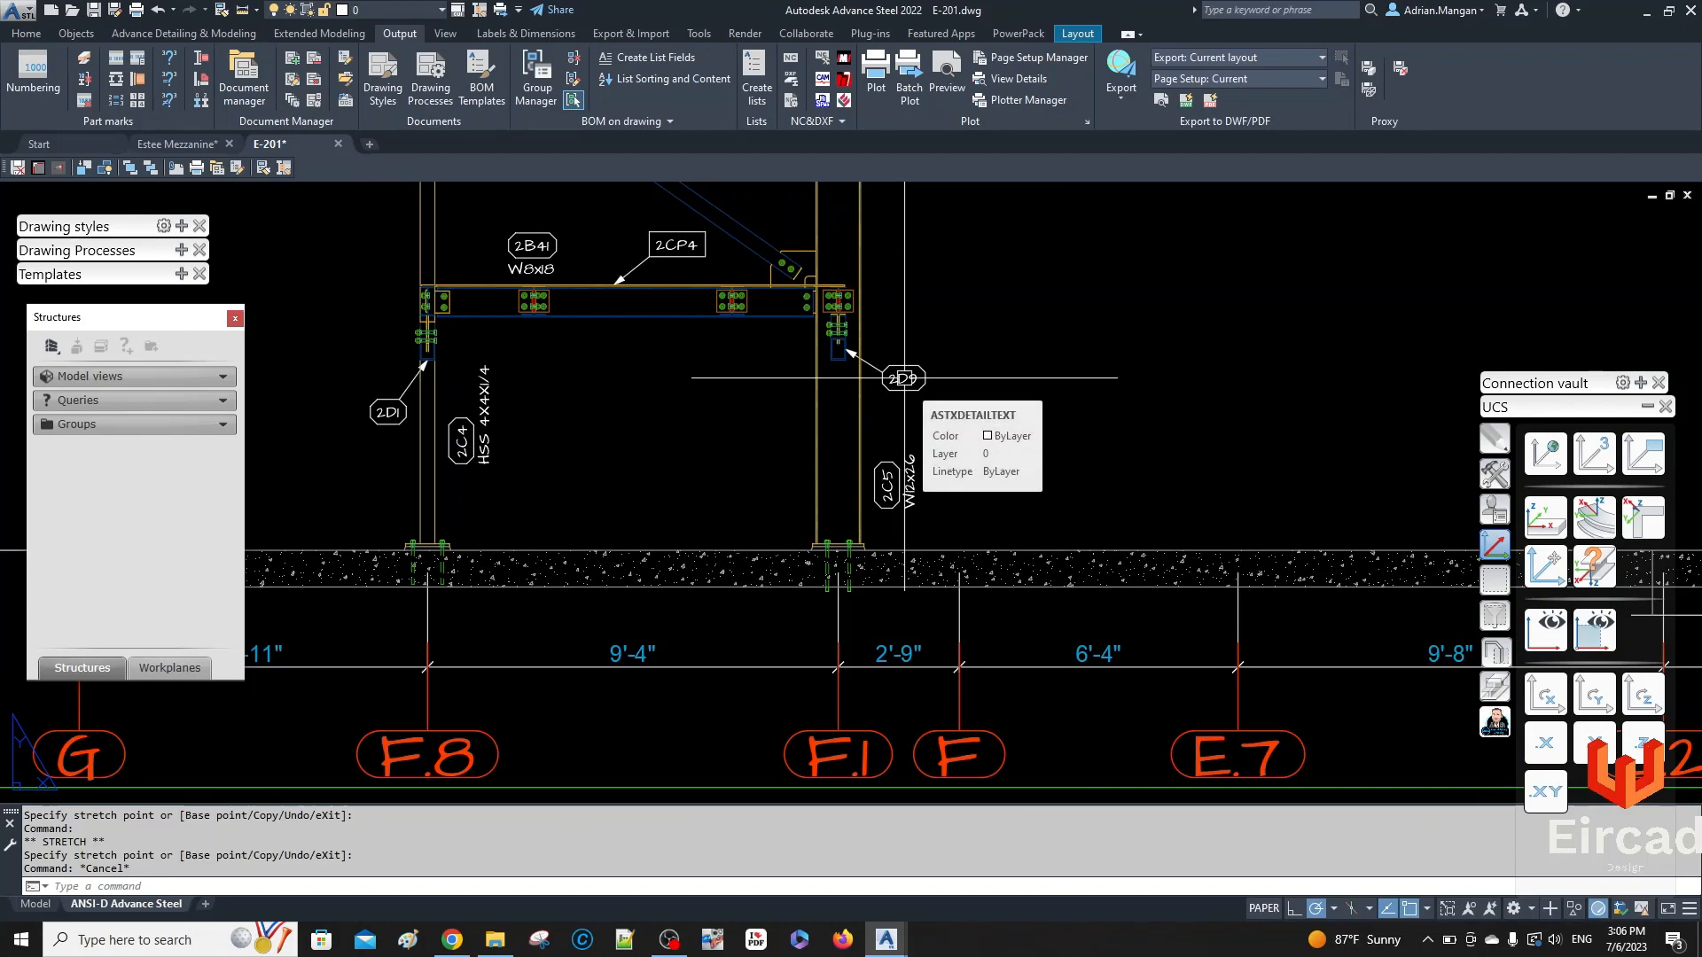
middle_click_drag(624, 397, 953, 398)
left_click(717, 412)
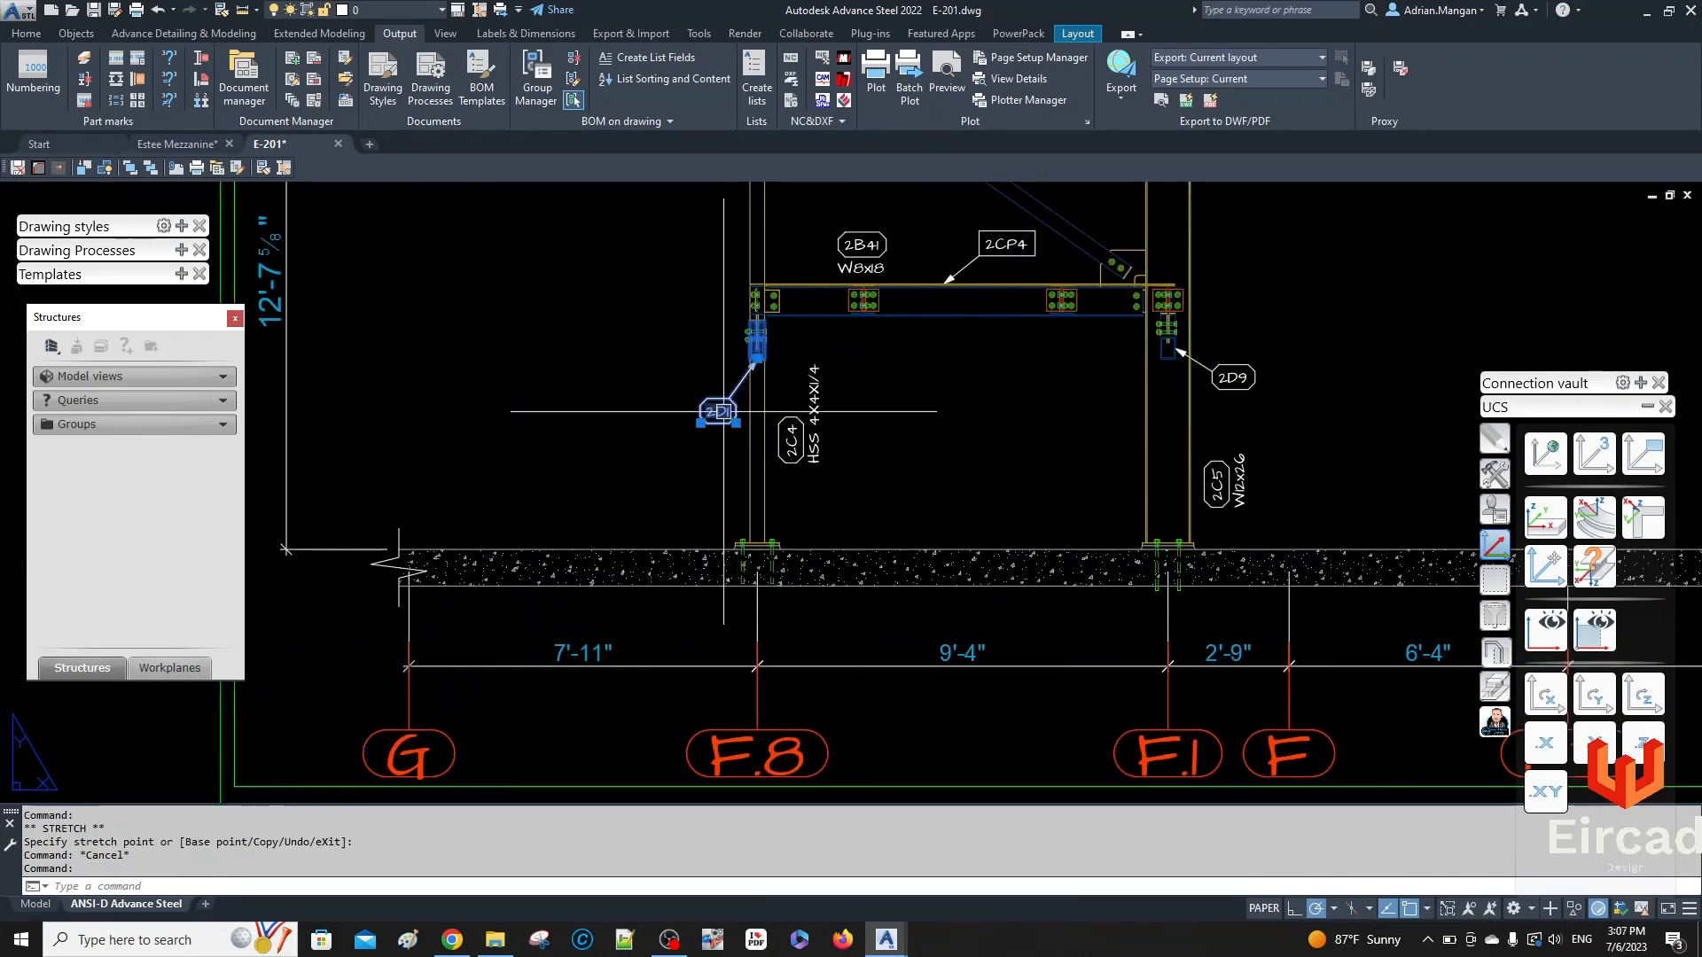
left_click(700, 423)
key("Escape")
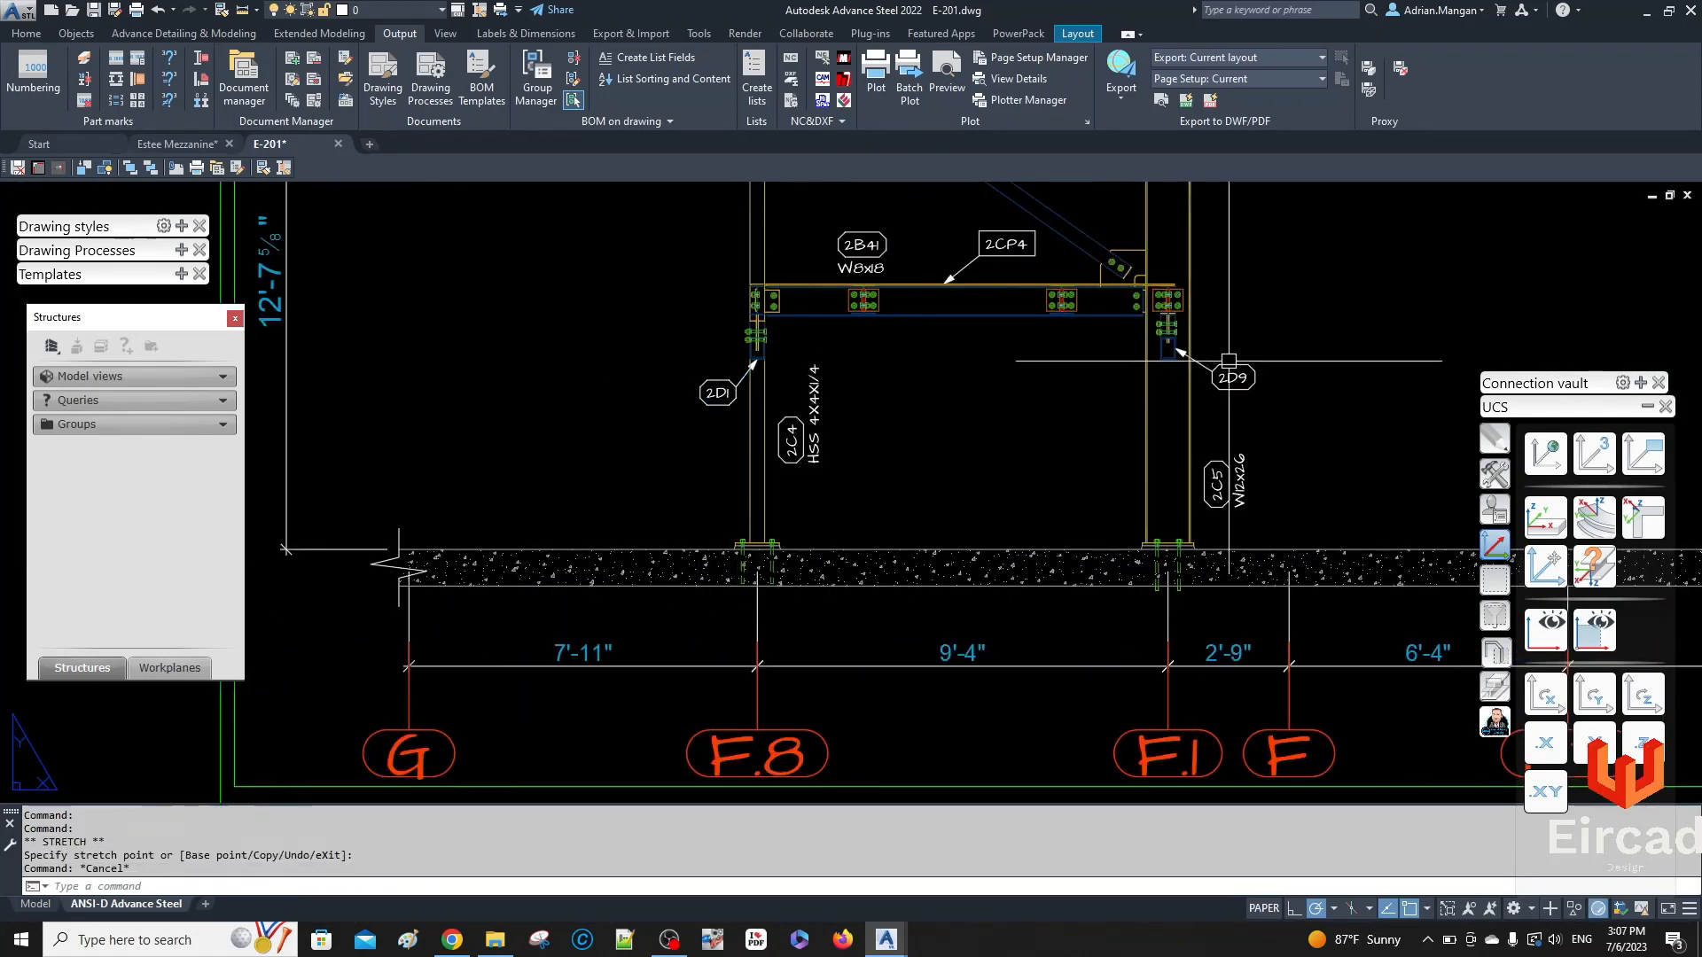
- Add the text BRACE on a line below the mark in the 2D9 label, with a text height of 1/16
left_click(1232, 378)
double_click(1232, 378)
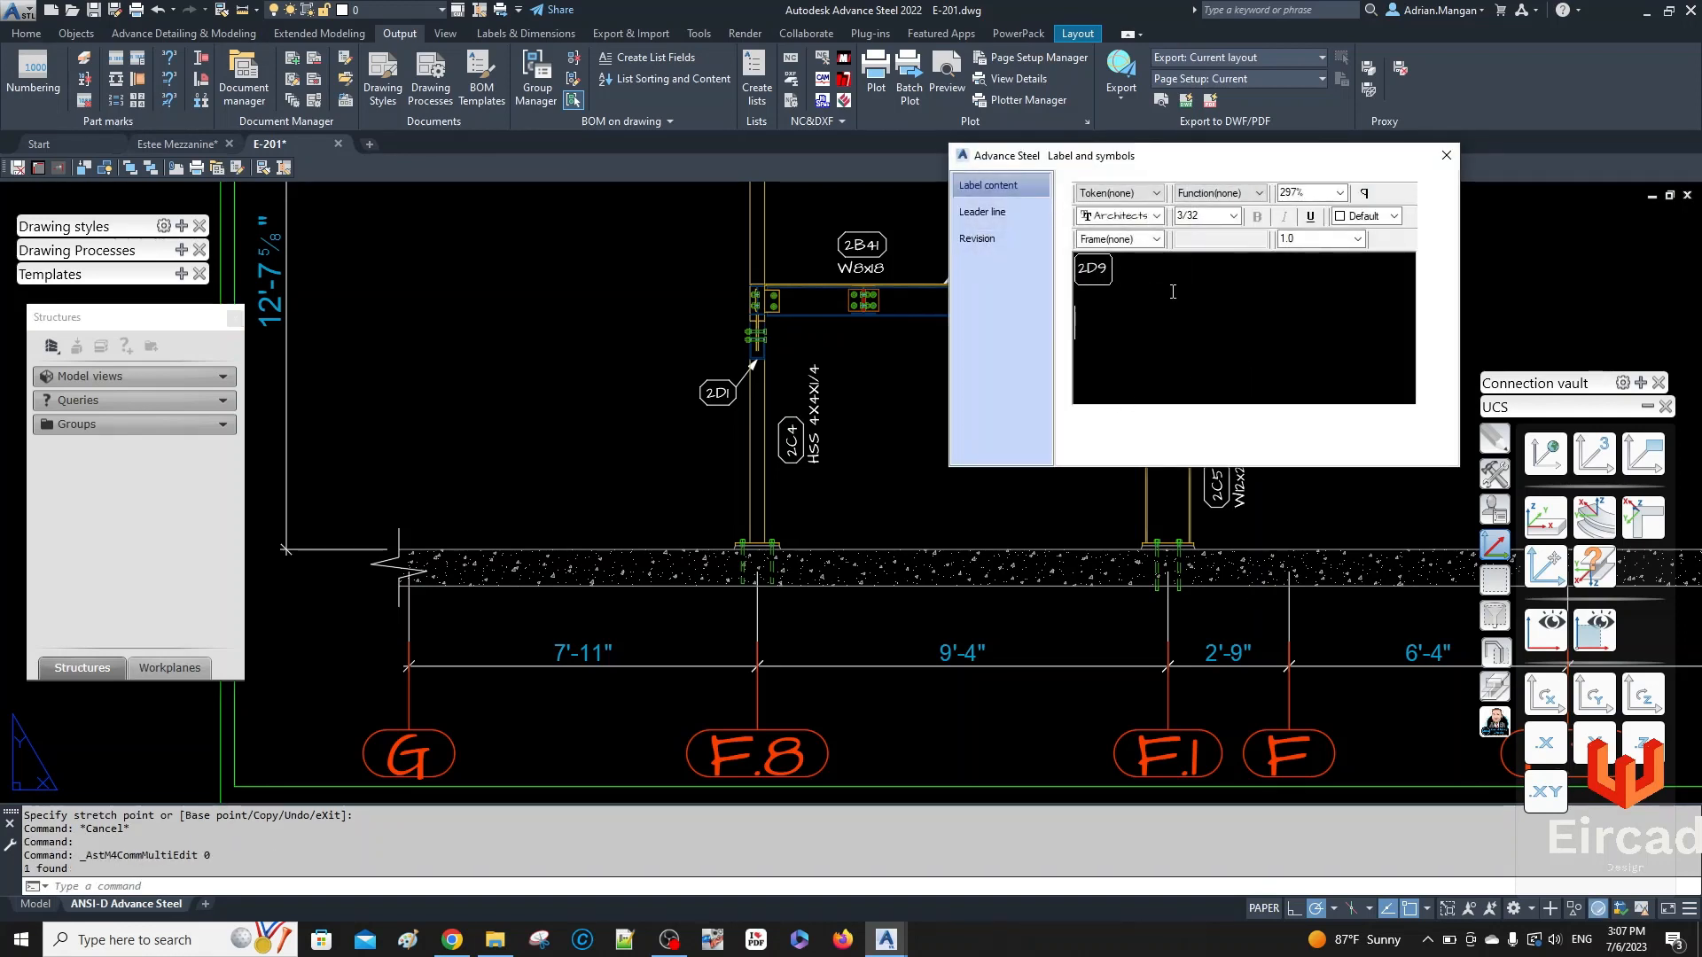
type("BRACE")
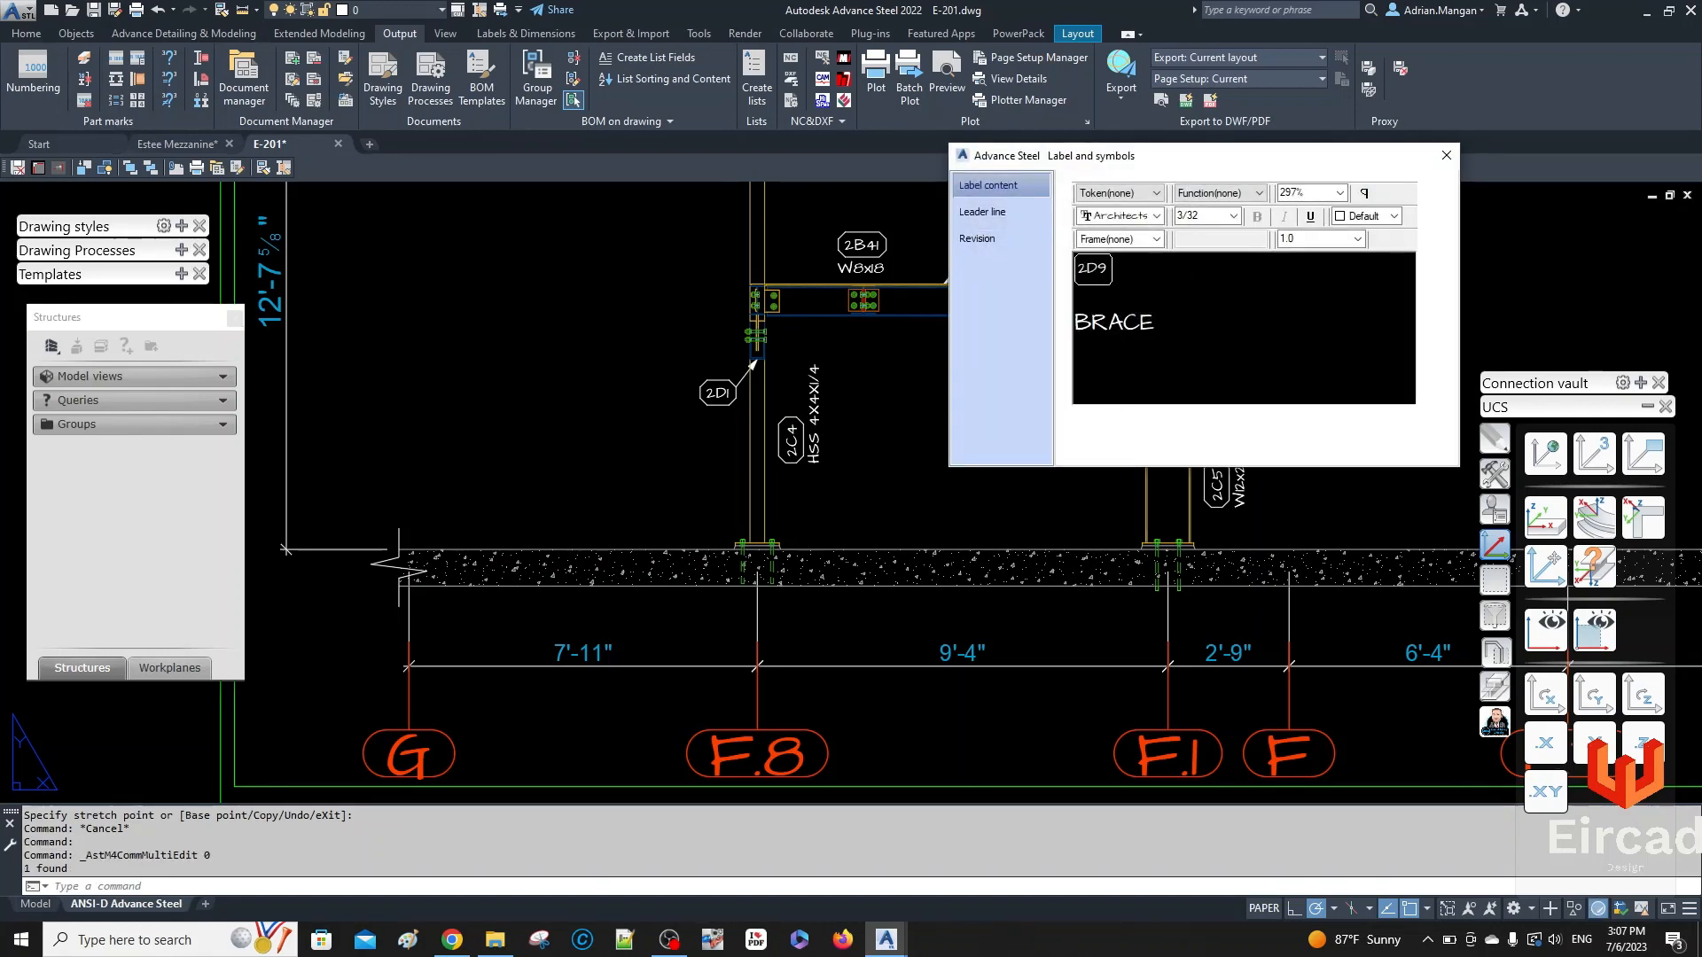
left_click_drag(1269, 296, 1108, 296)
left_click(1172, 321)
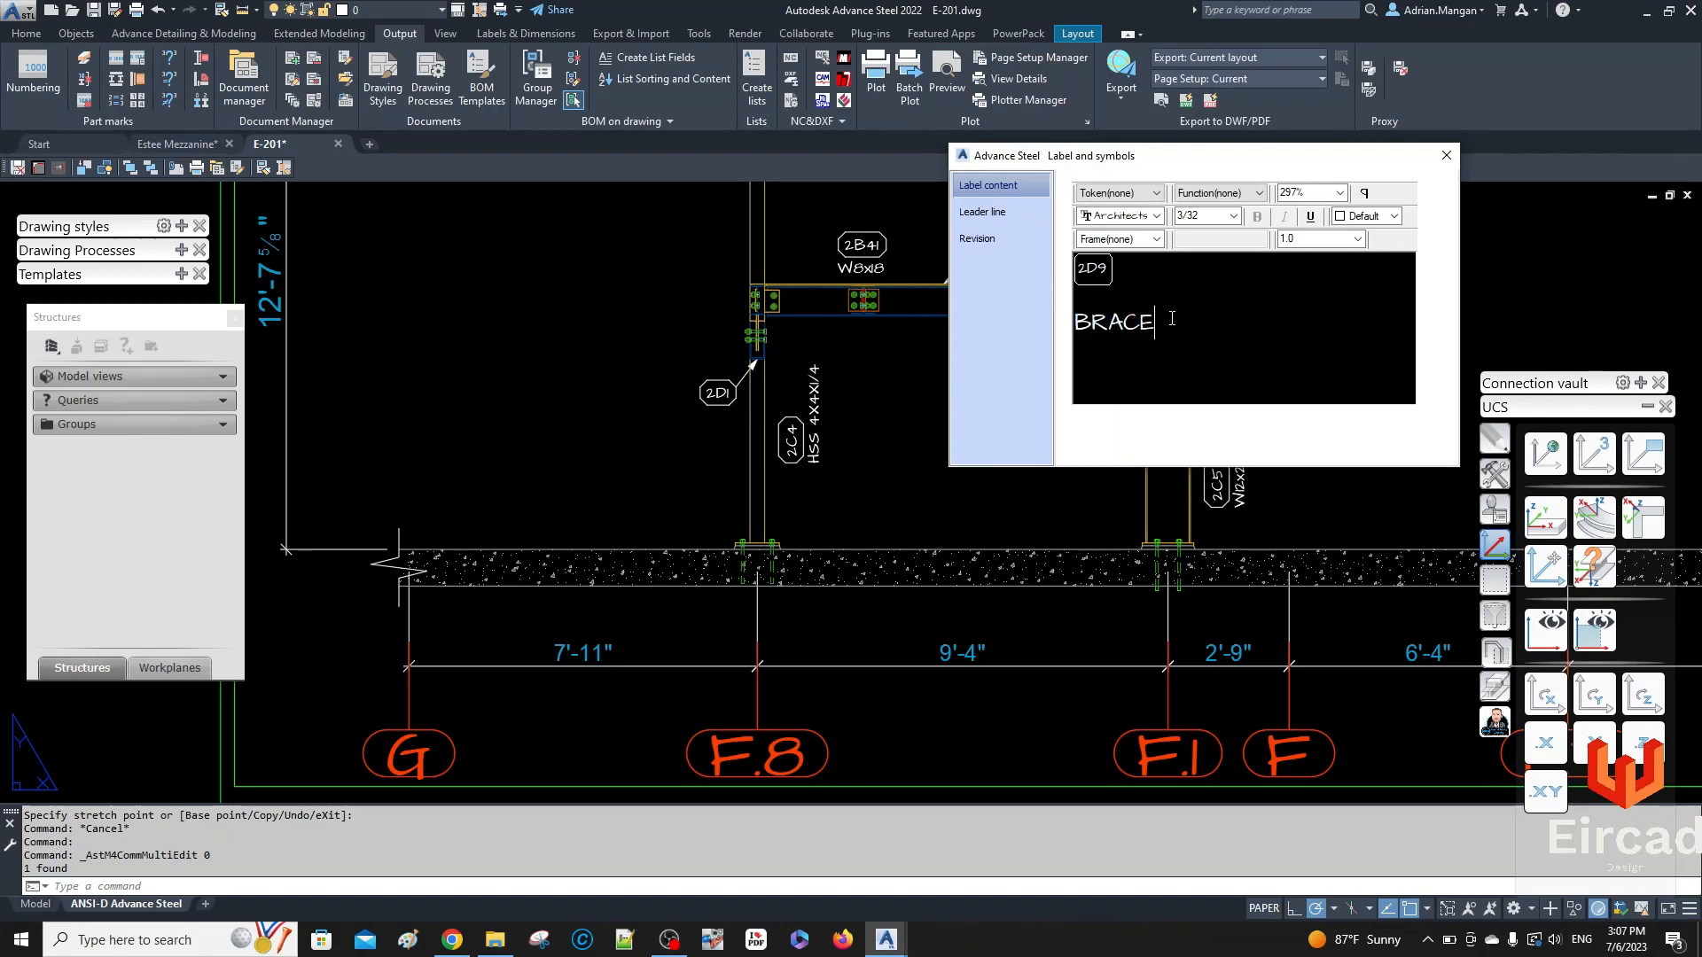
double_click(1161, 331)
double_click(1162, 332)
left_click(1233, 216)
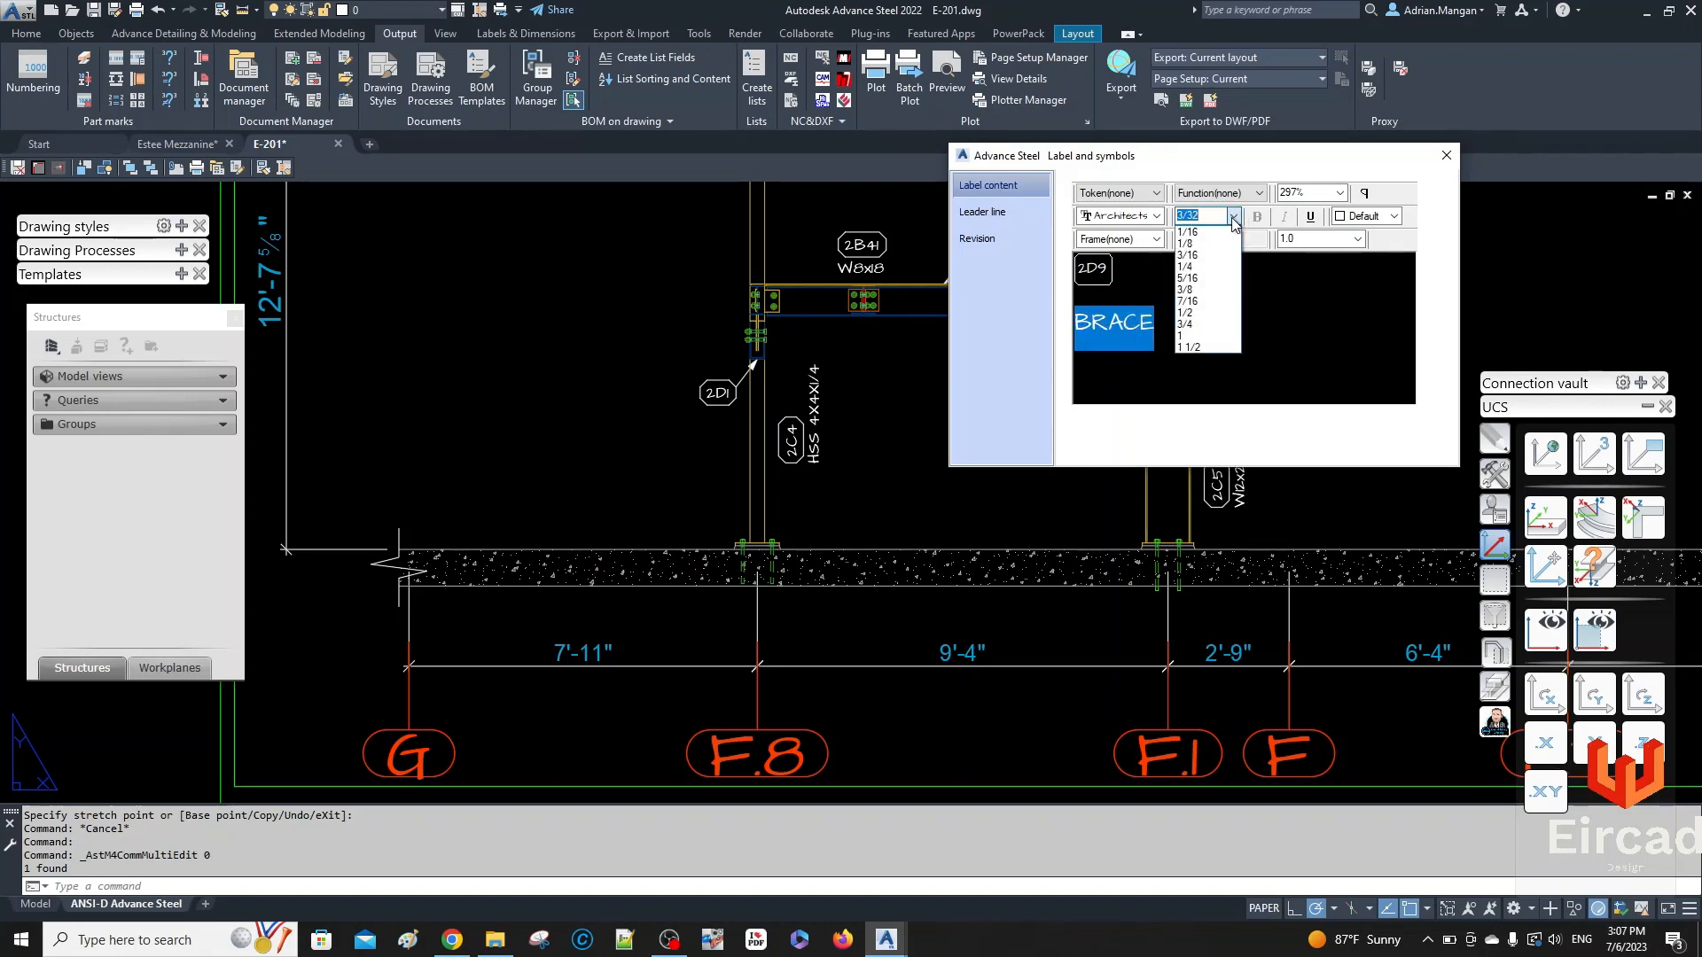
left_click(1211, 232)
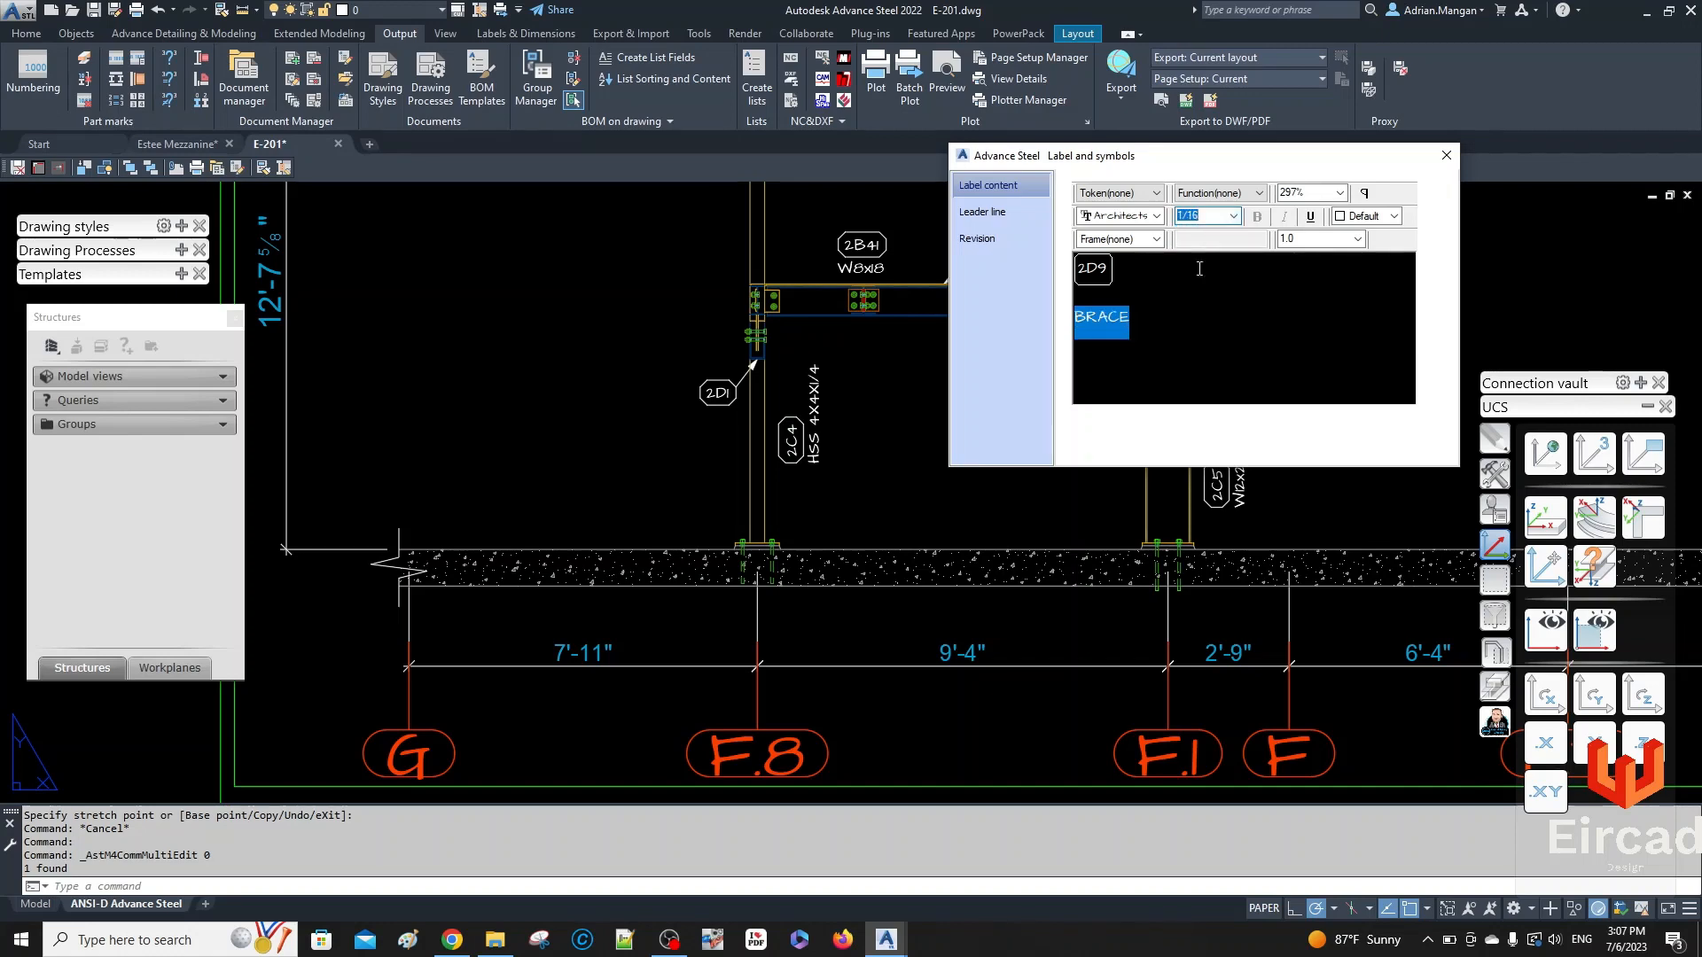
left_click(1445, 155)
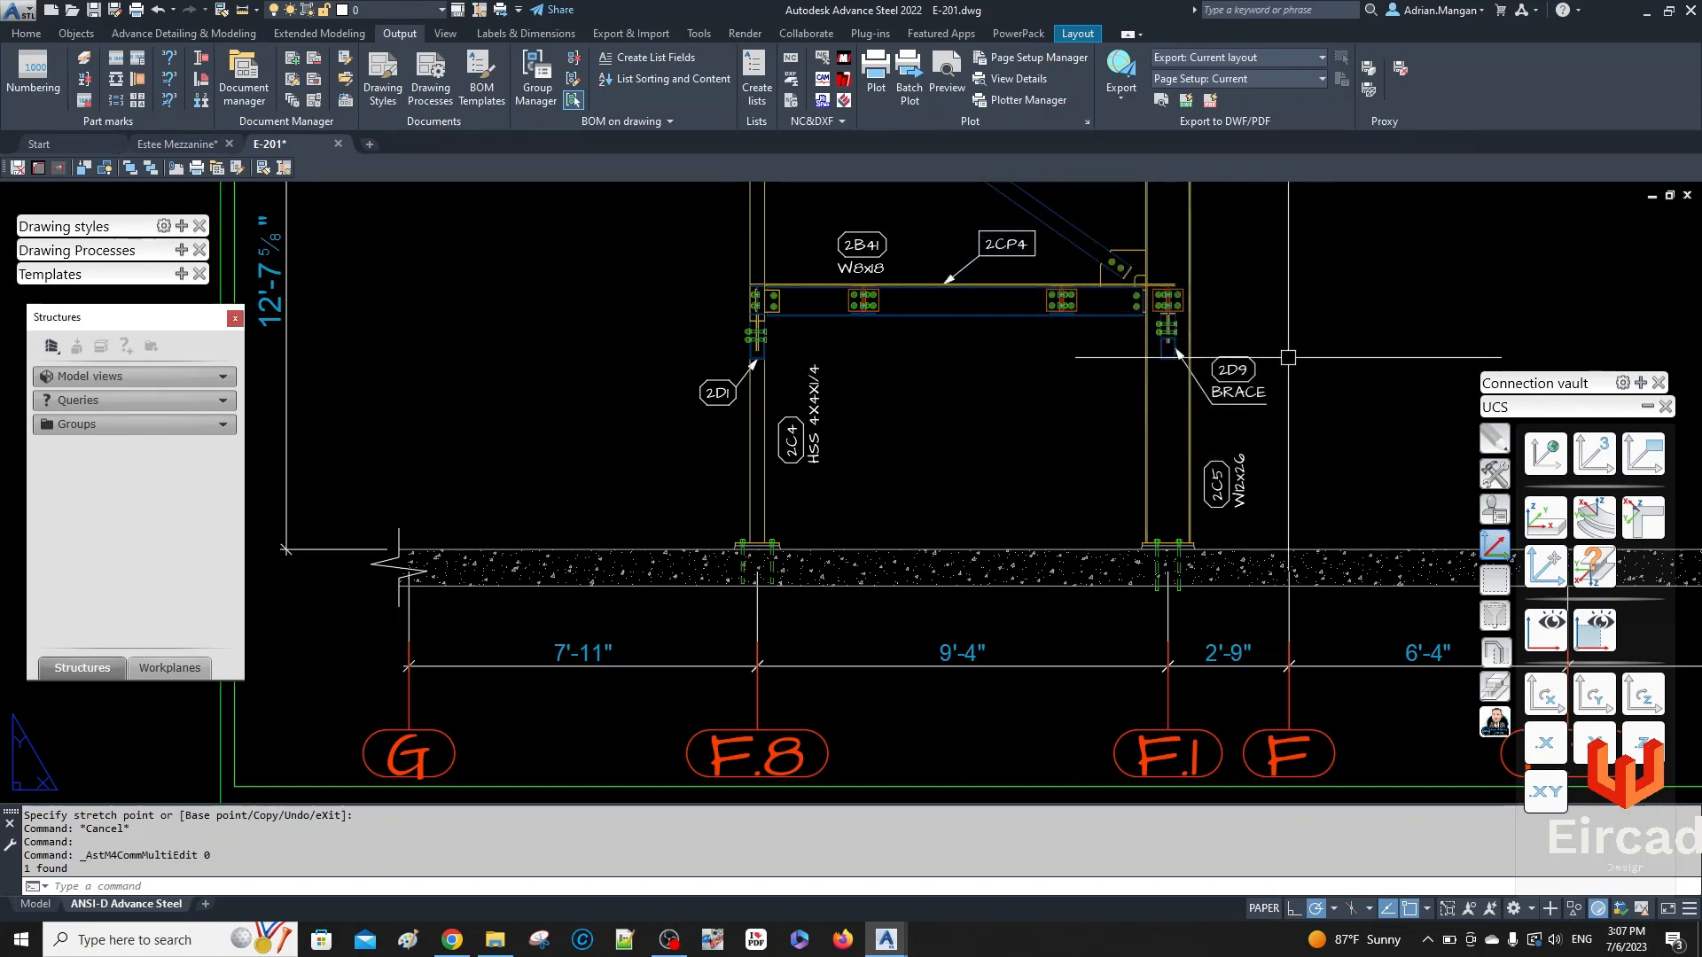
- Examine the square-framed cover plate label 2CP3 beside the 2D10 and 2D1 bracing labels near grid E.1
scroll(517, 440, "down", 2)
middle_click_drag(956, 381, 869, 448)
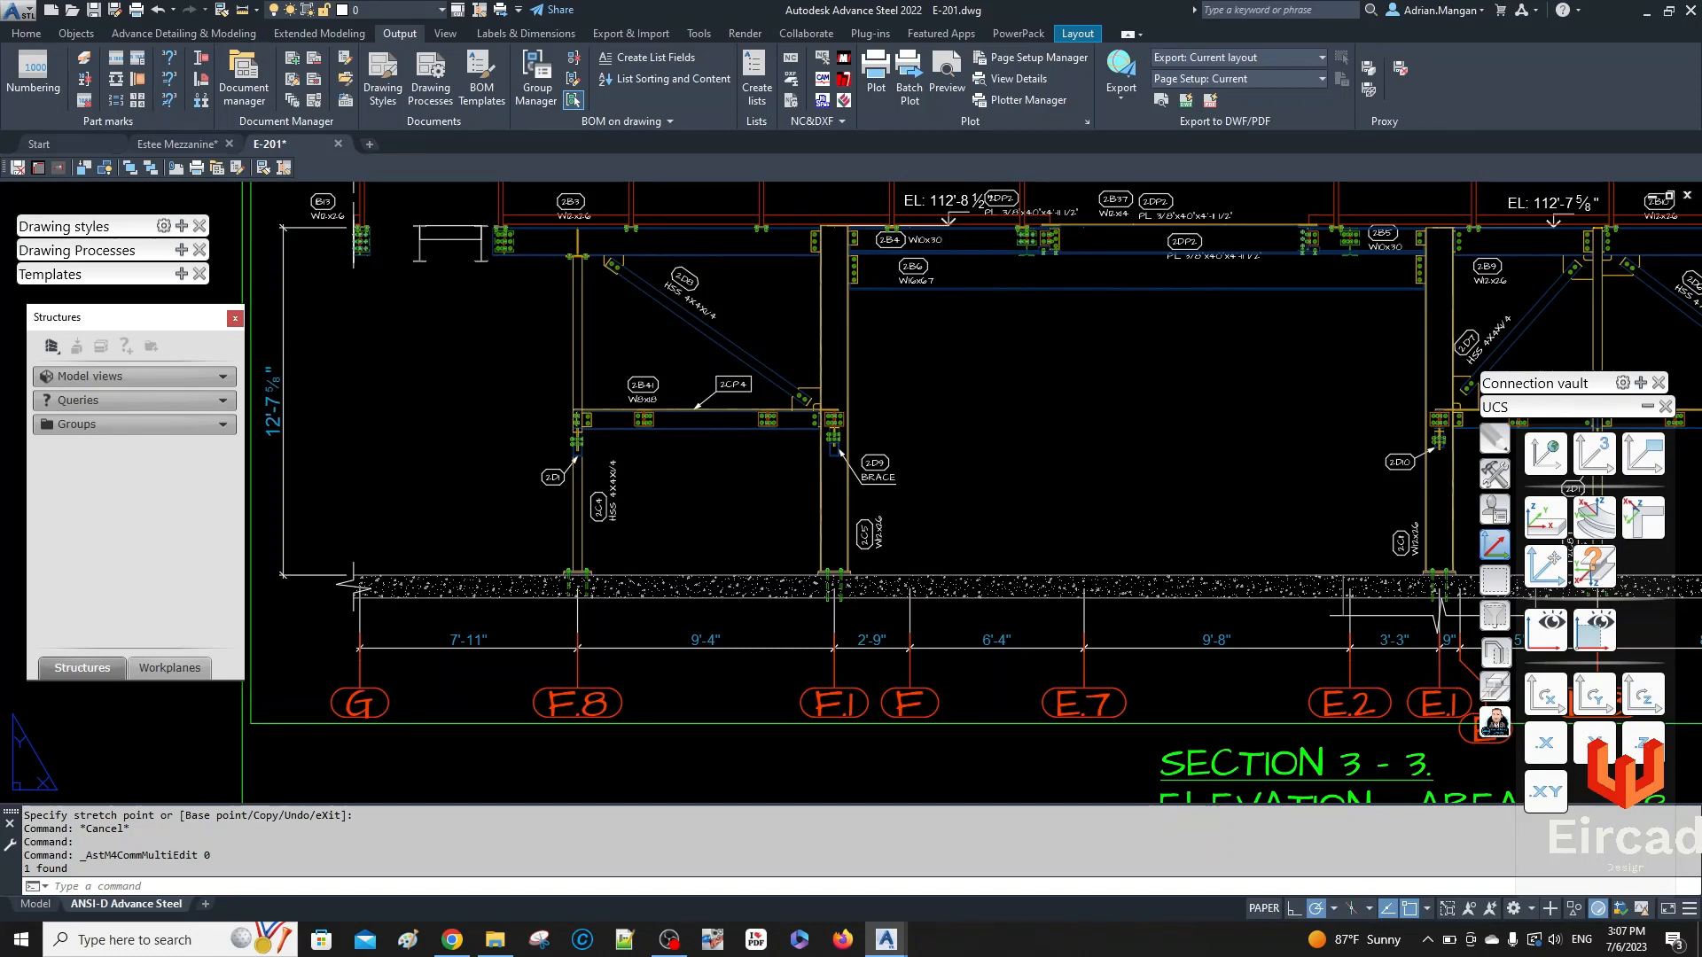
mouse_move(949, 311)
middle_mouse_down()
mouse_move(842, 350)
mouse_move(617, 349)
middle_mouse_up()
scroll(1259, 400, "up", 4)
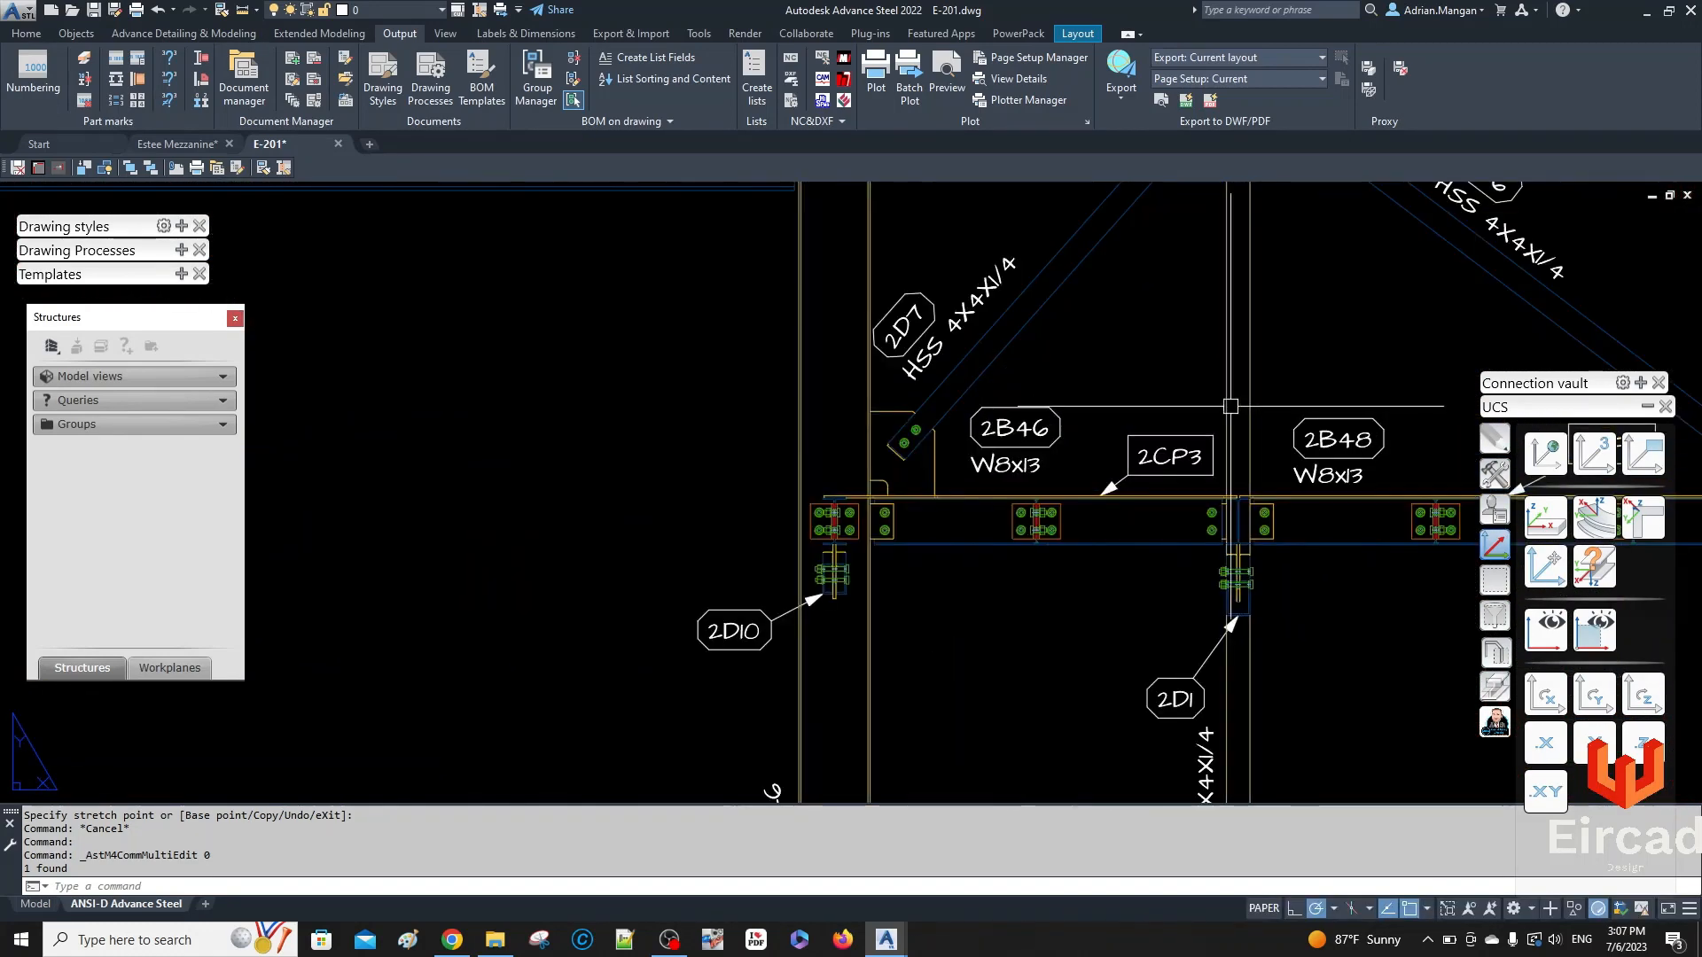
left_click(1158, 463)
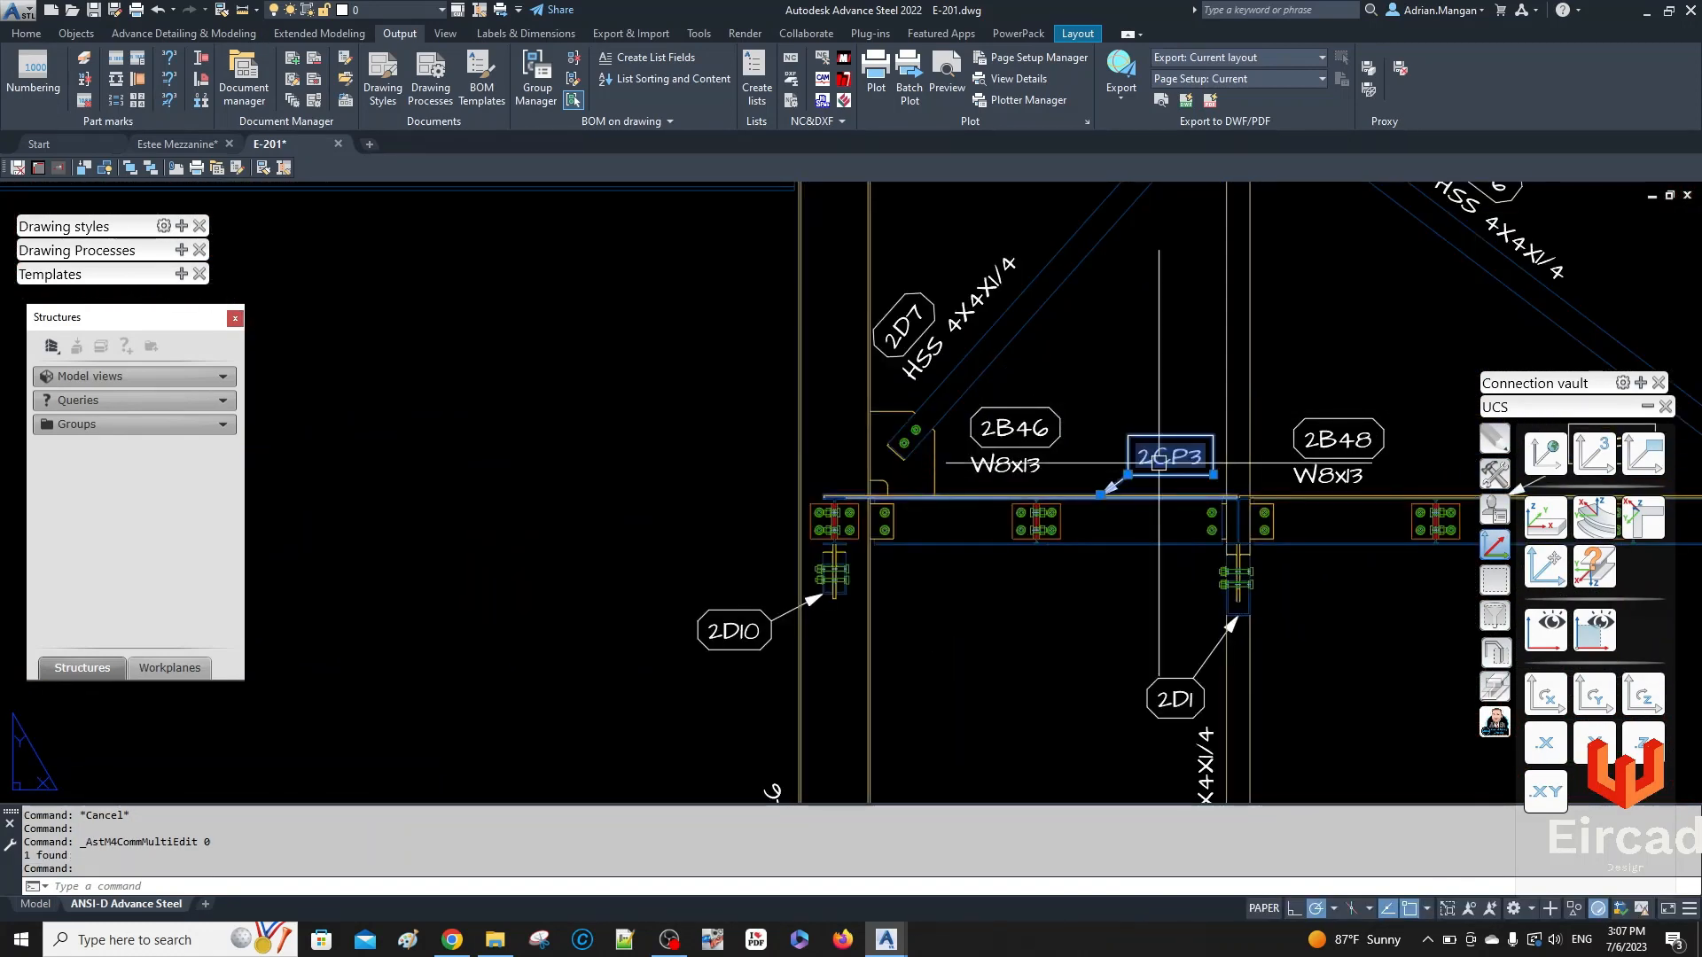
key("Escape")
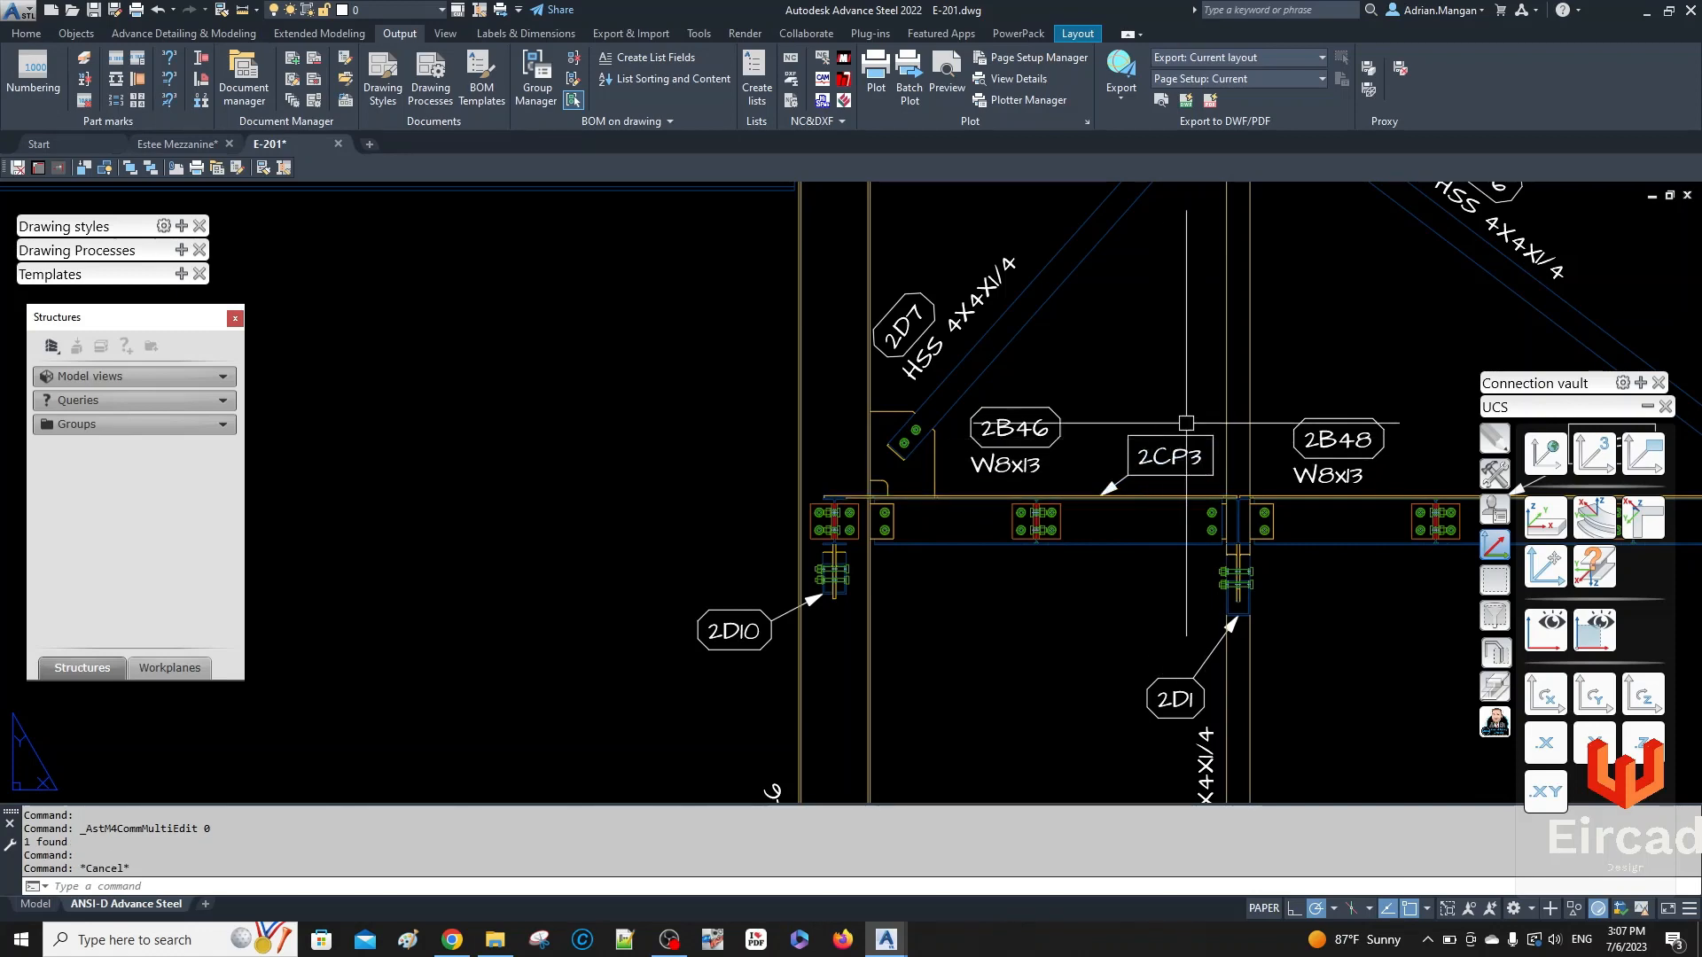
- Examine the 2B37 beam label and the 2DP2 diamond plate labels along the mezzanine floor between the railings
scroll(1189, 425, "down", 4)
scroll(870, 416, "up", 4)
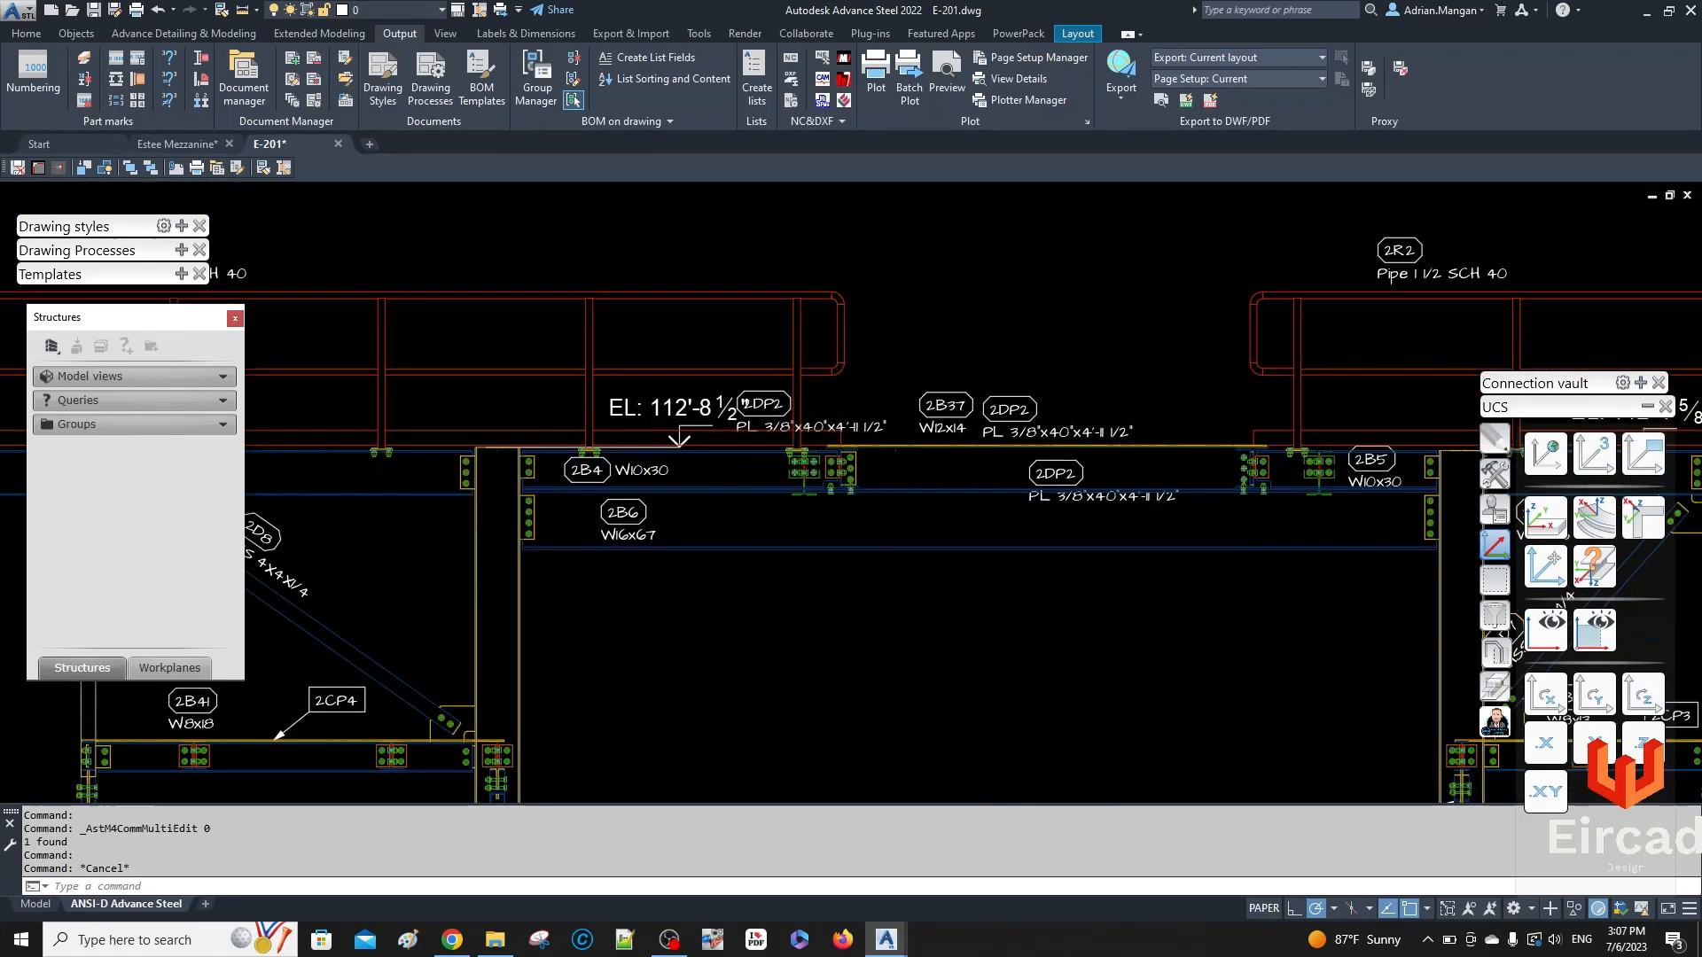
left_click(956, 407)
key("Escape")
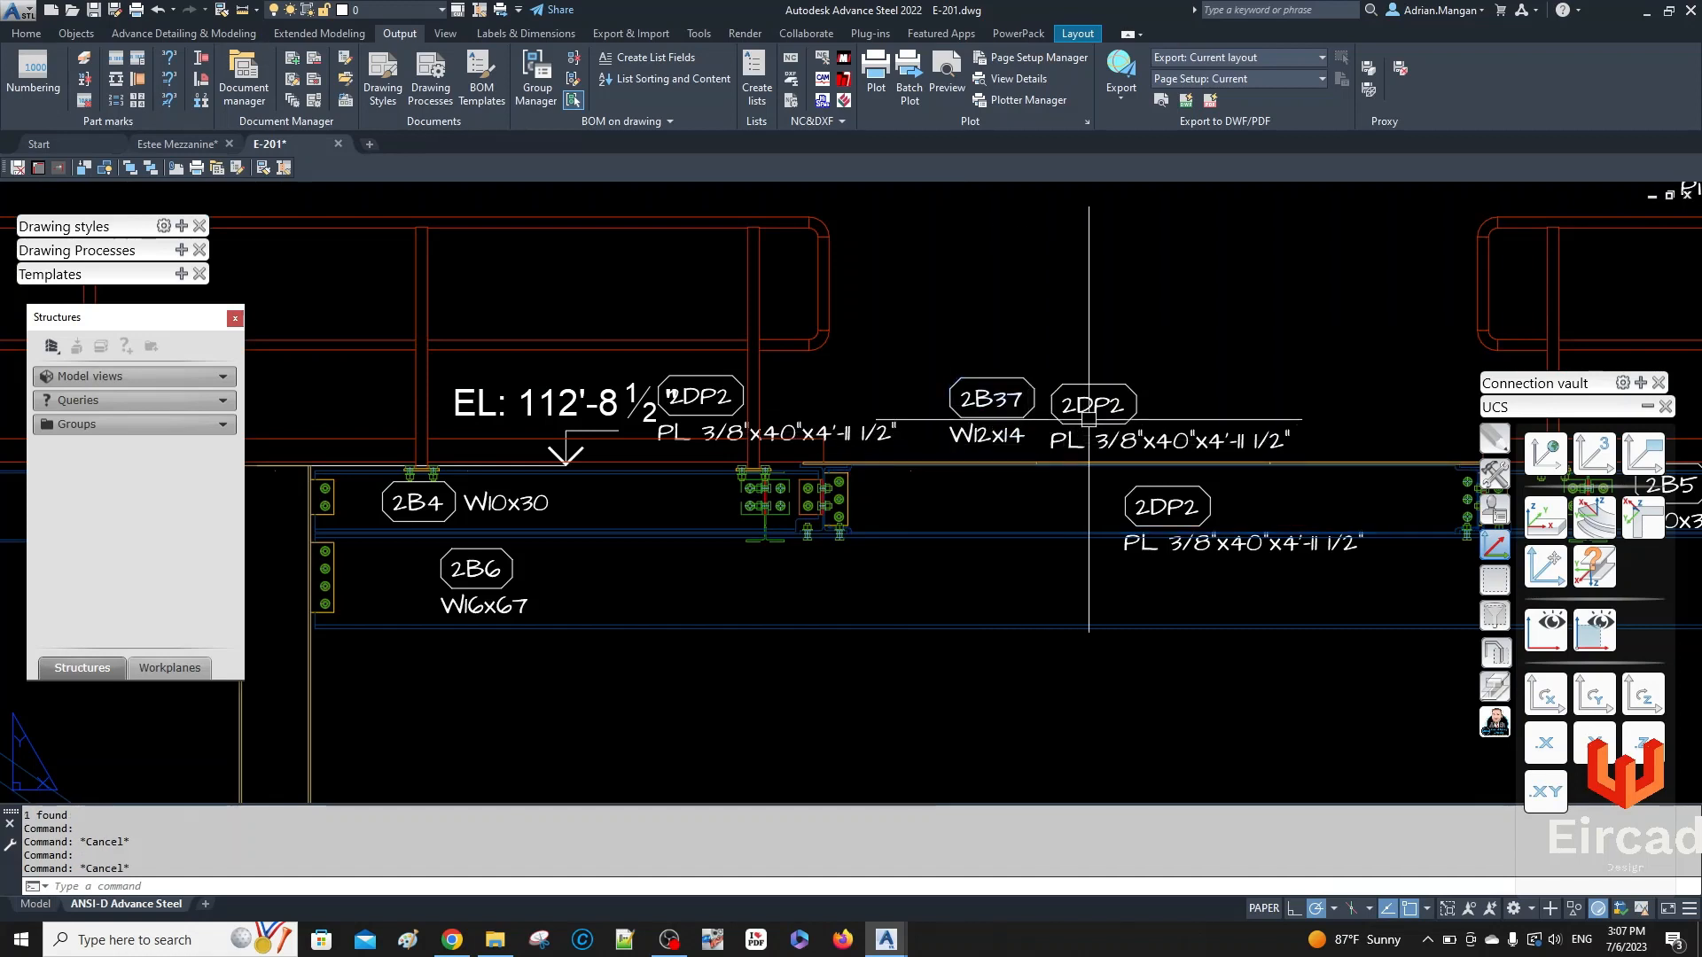
left_click(1095, 427)
middle_click_drag(1237, 481, 1006, 481)
left_click(966, 505)
key("Escape")
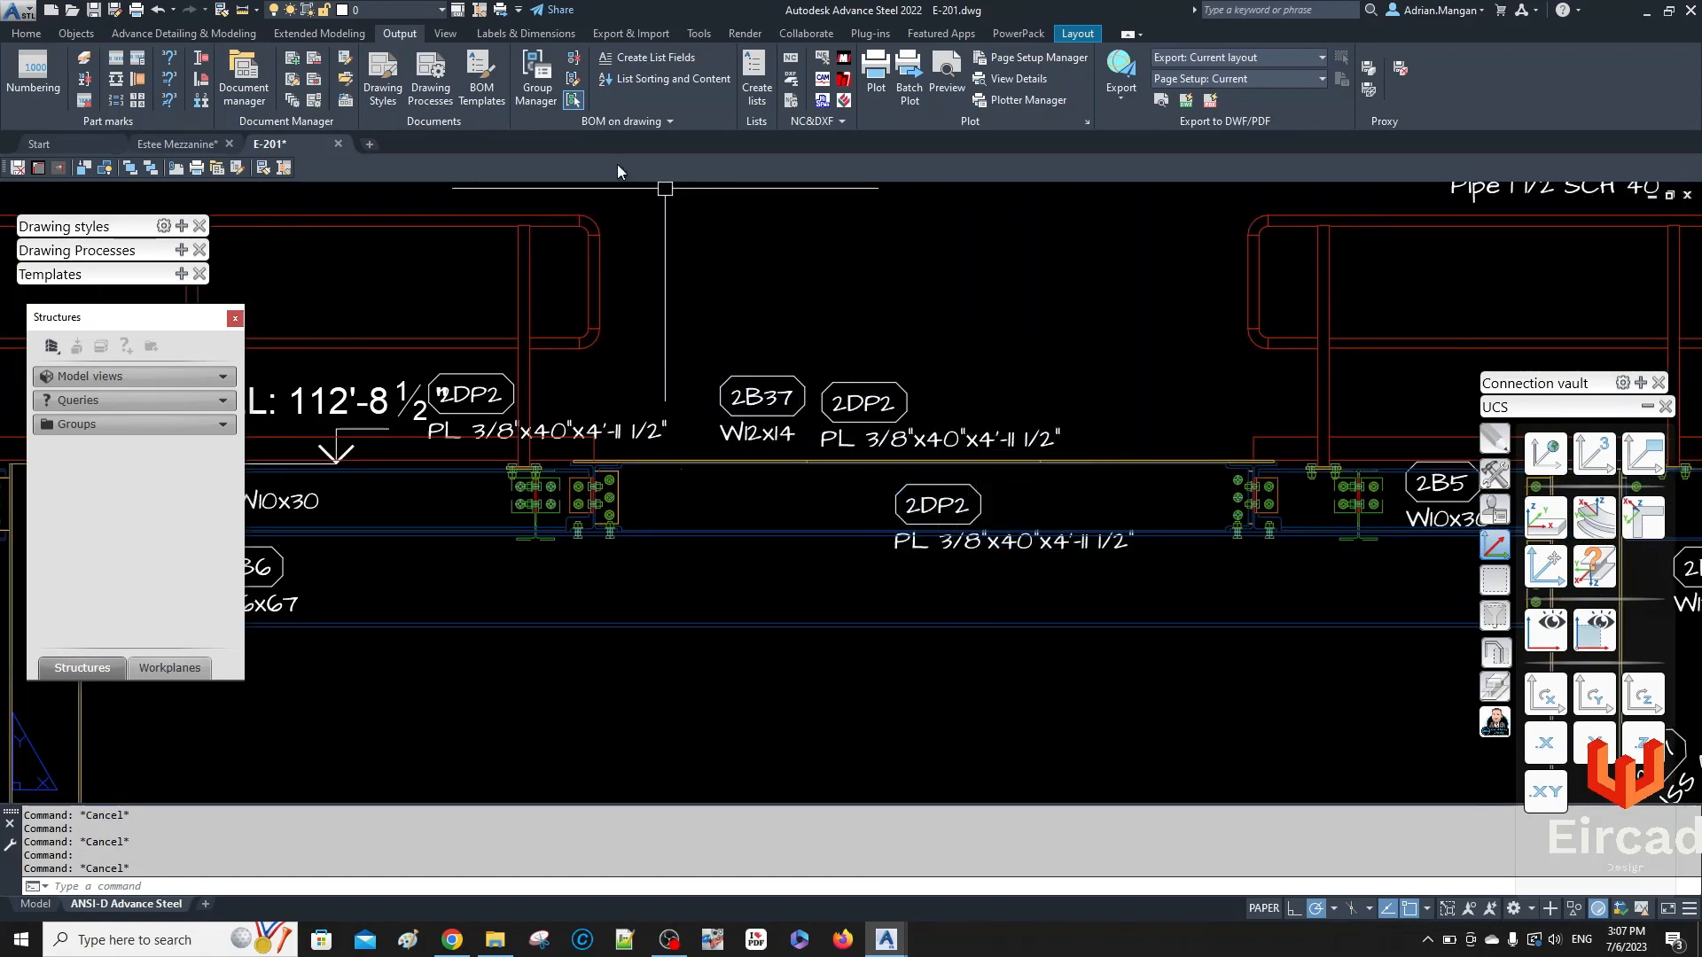
scroll(903, 432, "down", 2)
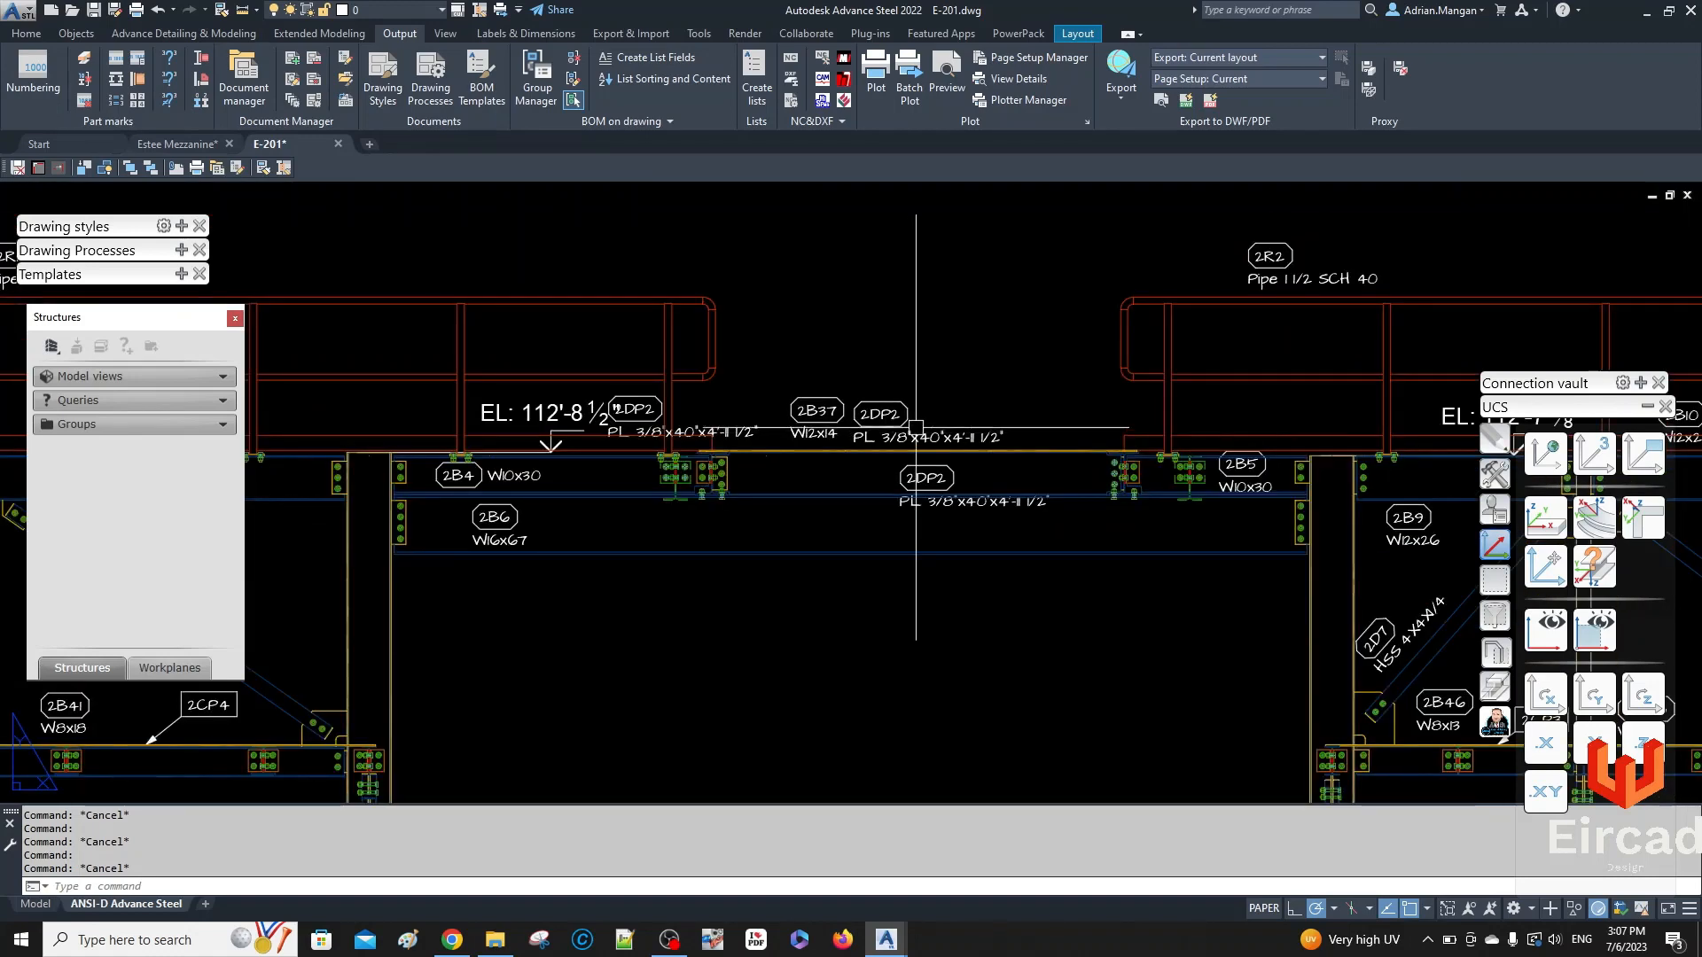
middle_click_drag(916, 373, 1044, 376)
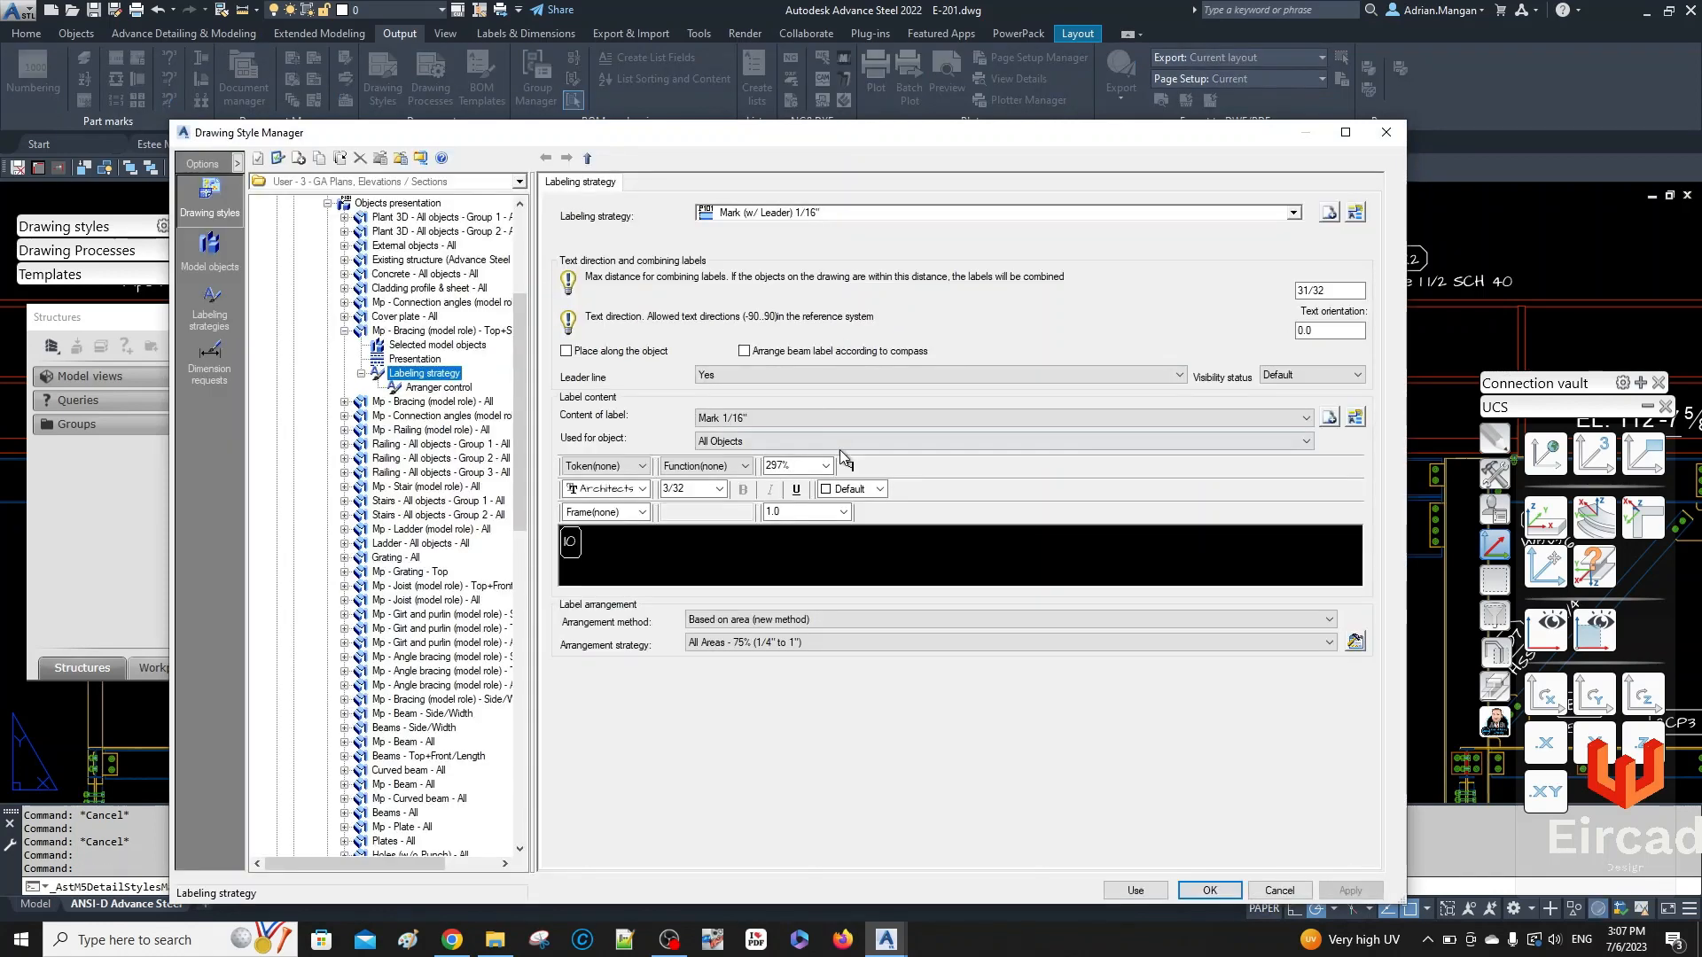
- Check the model roles included in the Cover plate rule of 3 - Elevation View - ADM 1/16, and return to the objects presentation list
left_click(345, 331)
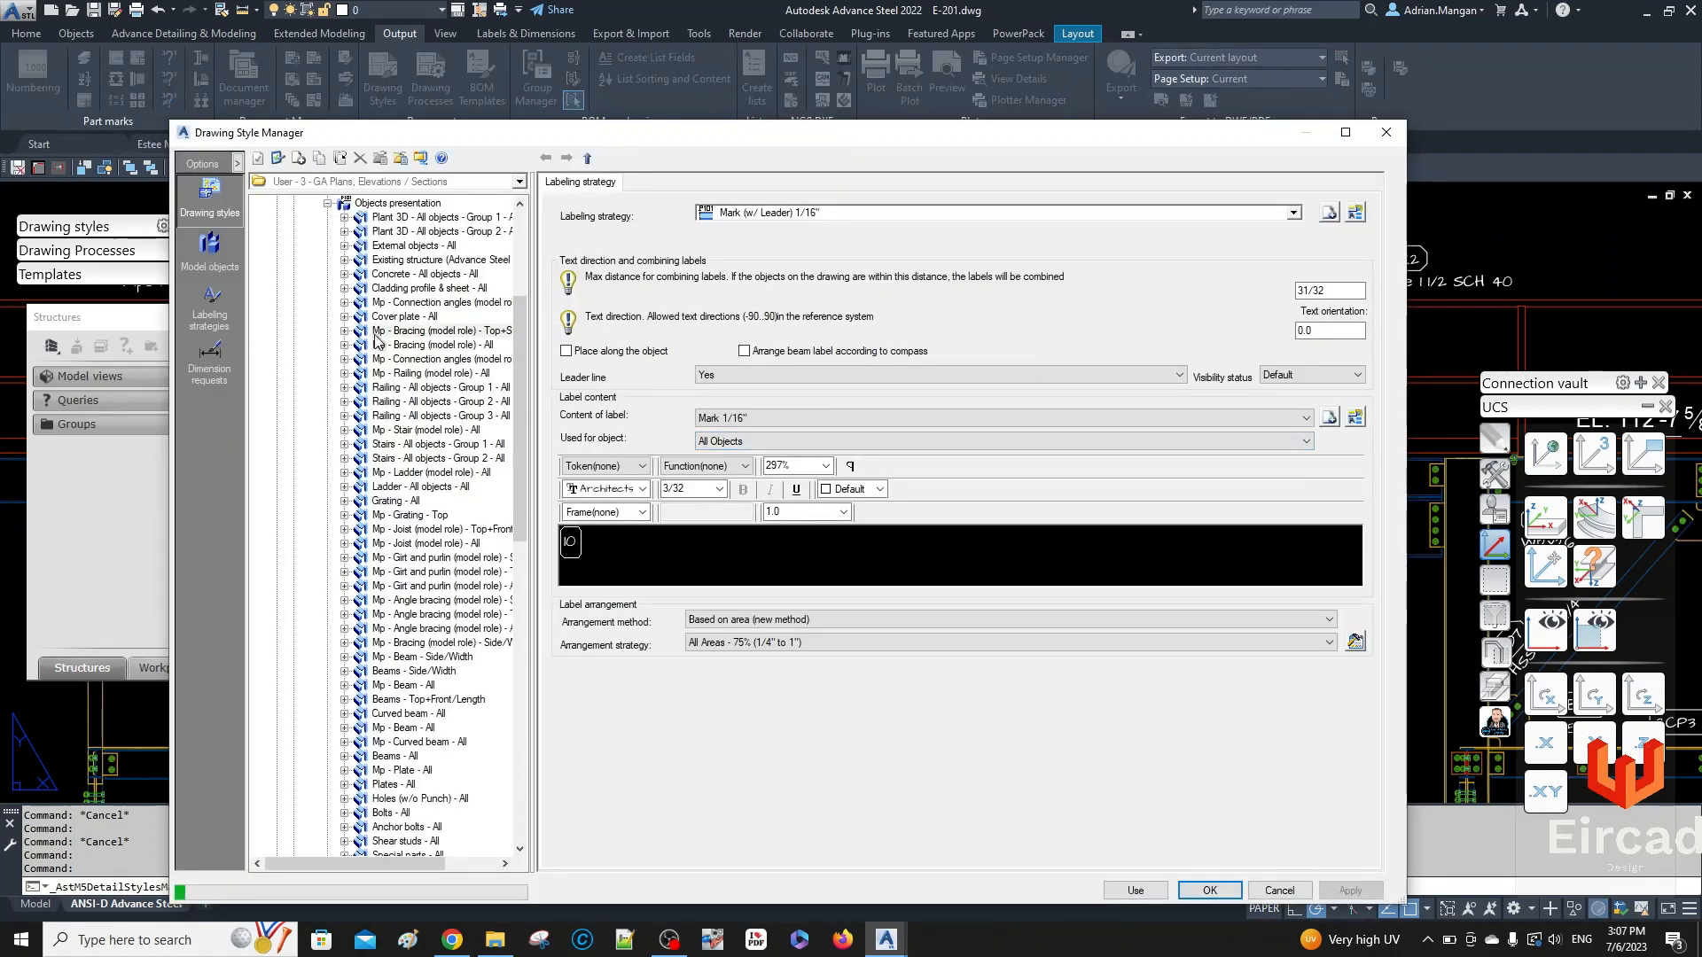
scroll(390, 332, "up", 2)
left_click(396, 289)
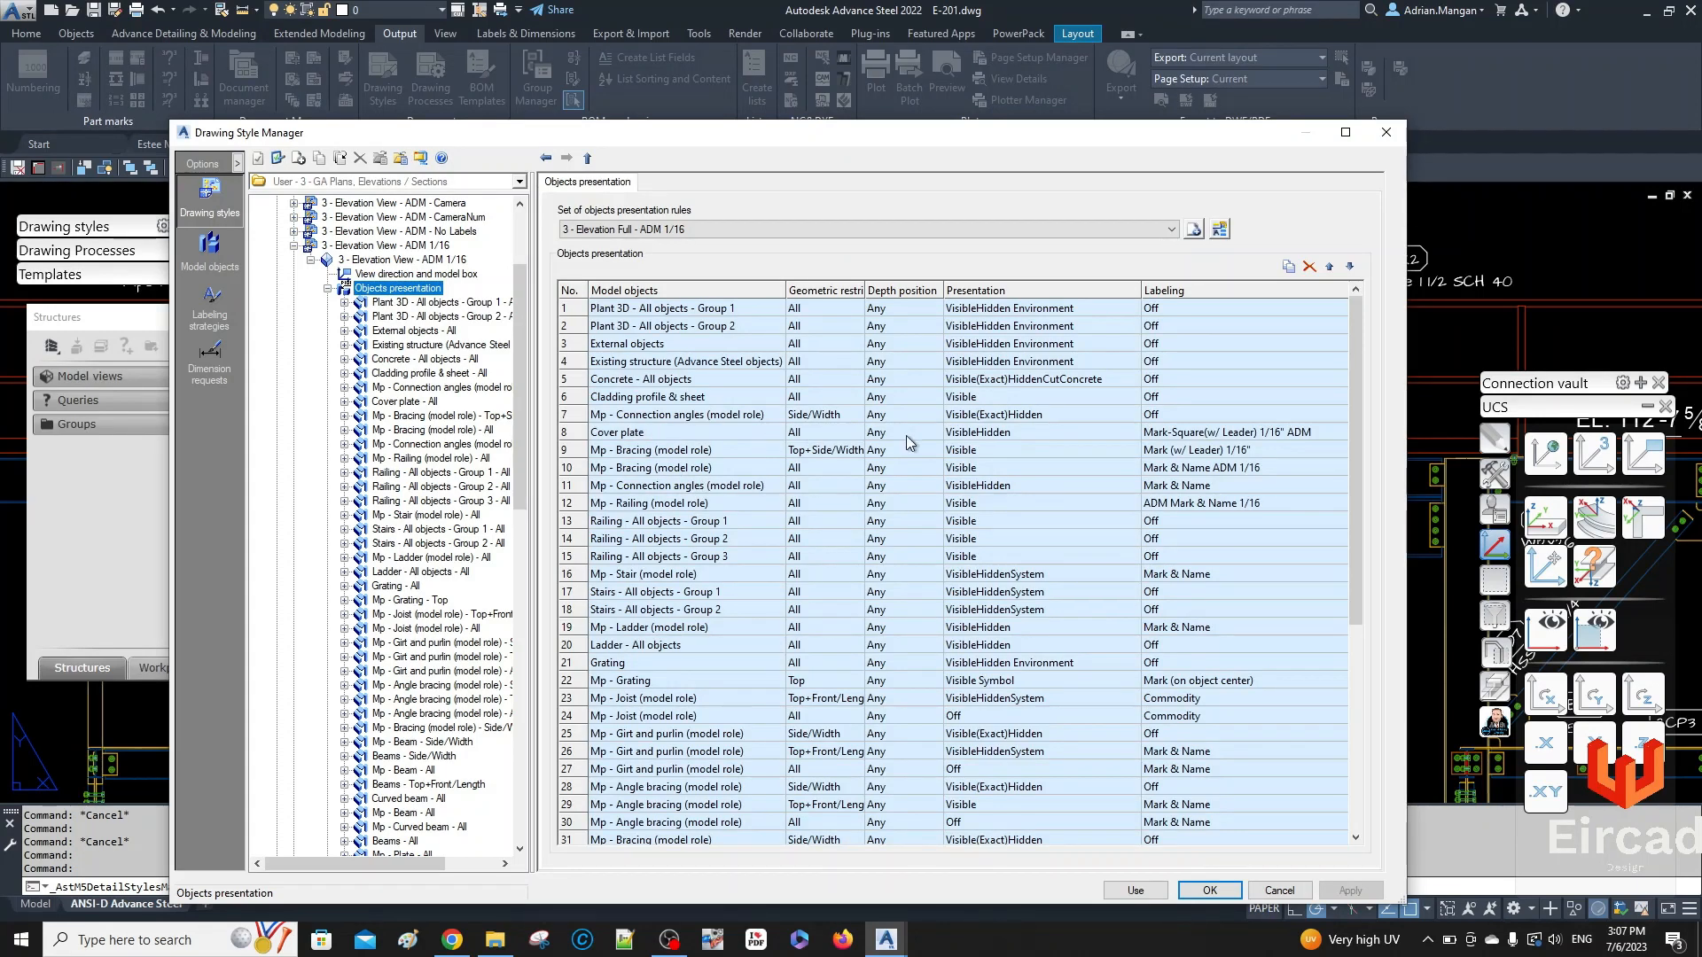
double_click(568, 433)
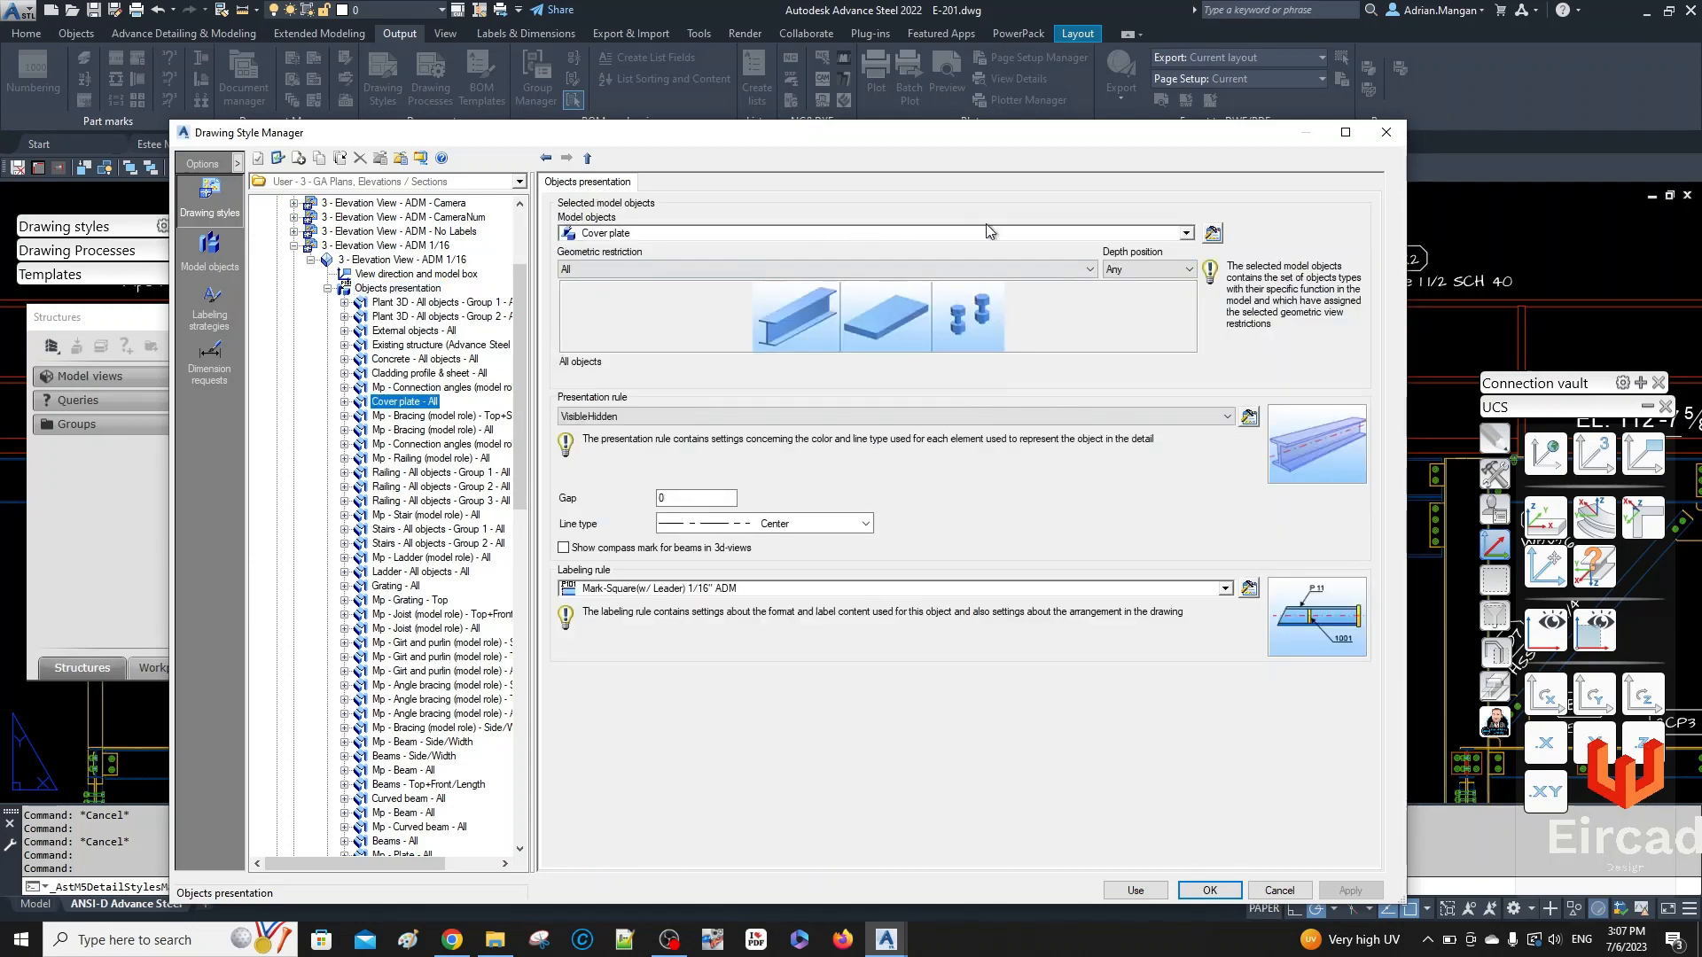
left_click(1212, 232)
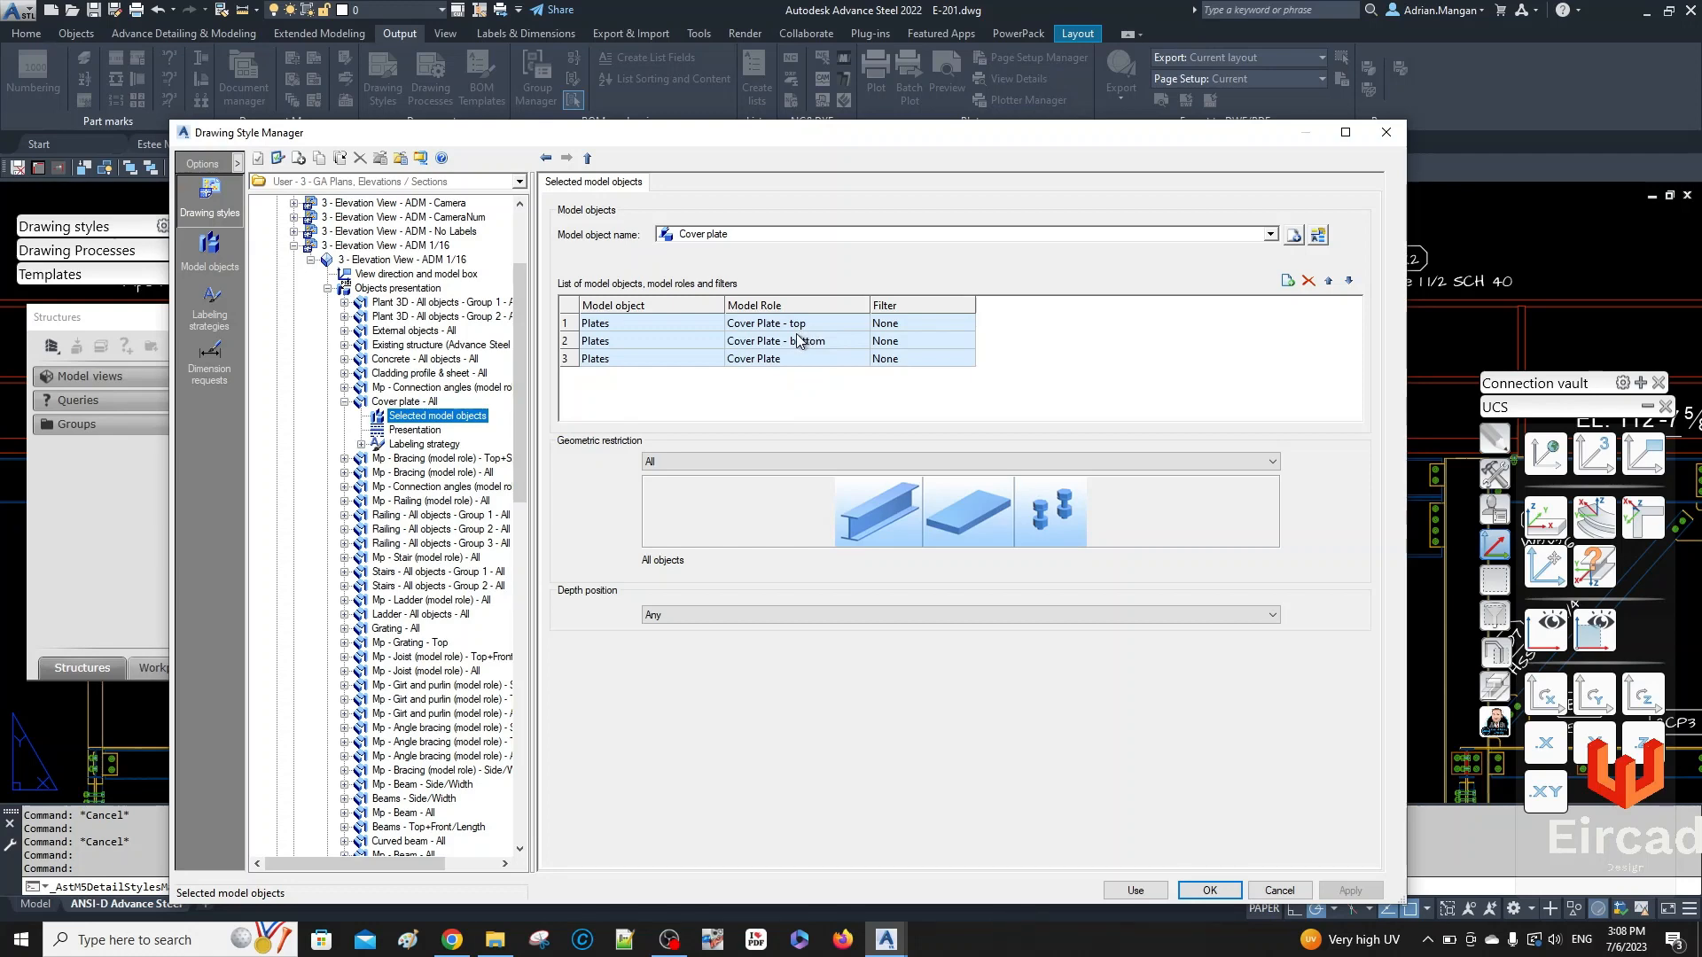
left_click(345, 402)
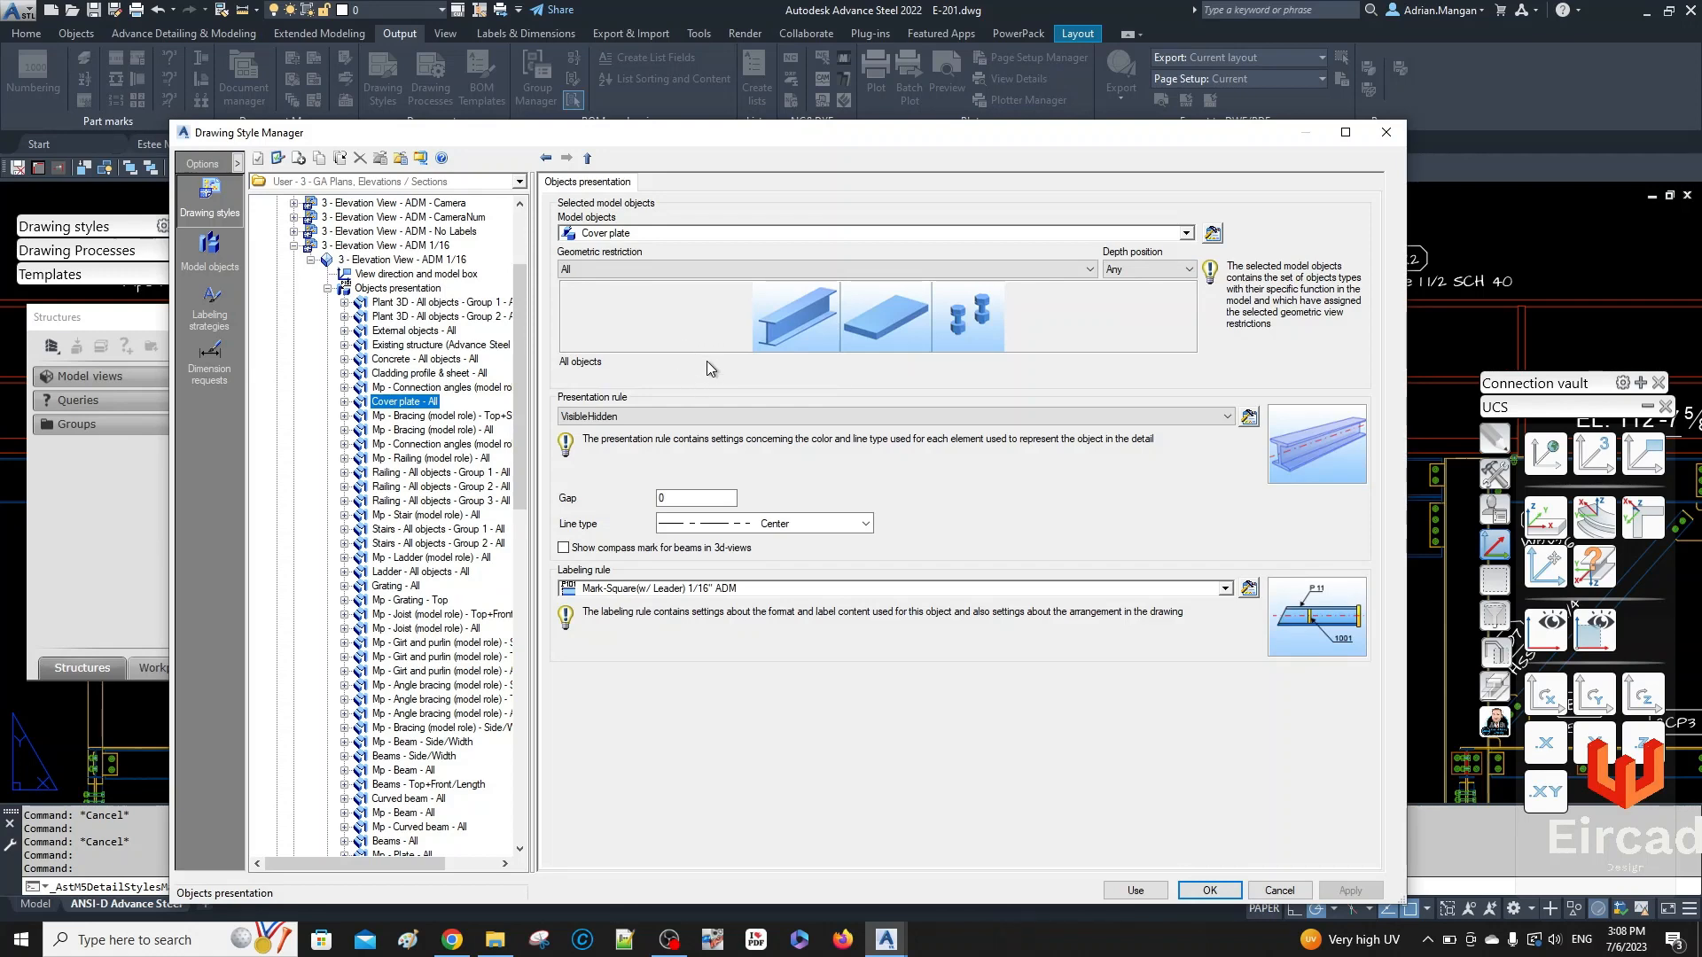
left_click(401, 289)
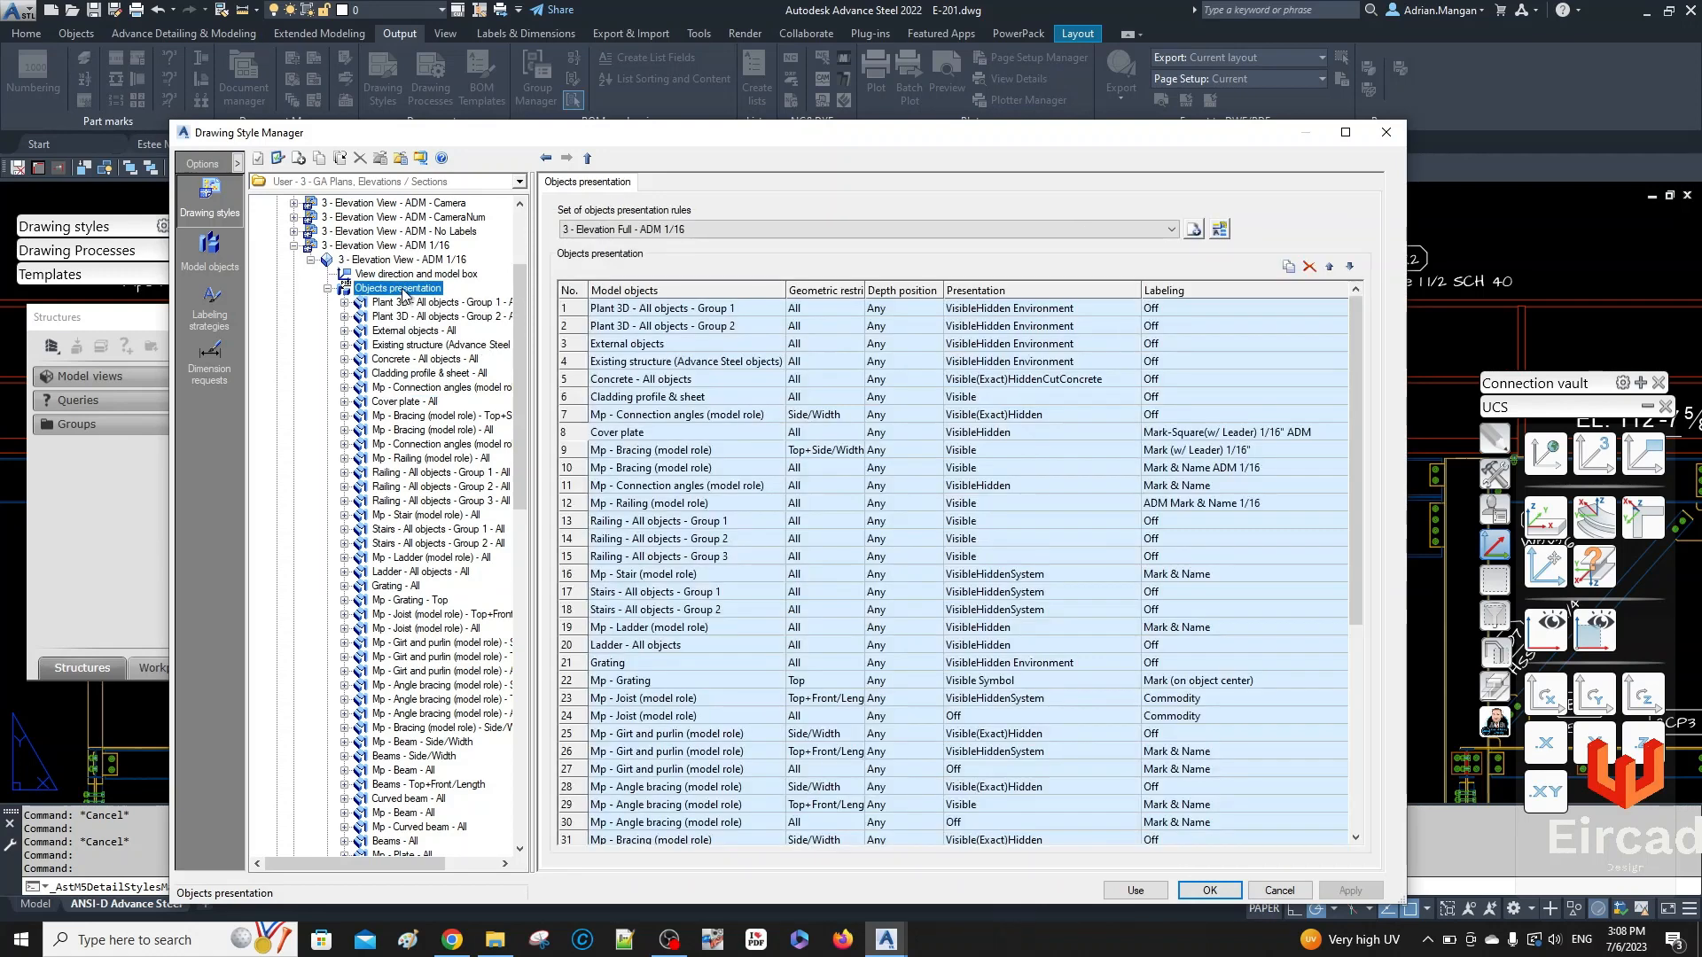
- Duplicate the Cover plate rule in the objects presentation list and locate the copy at the end of the list
left_click(580, 434)
left_click(1288, 266)
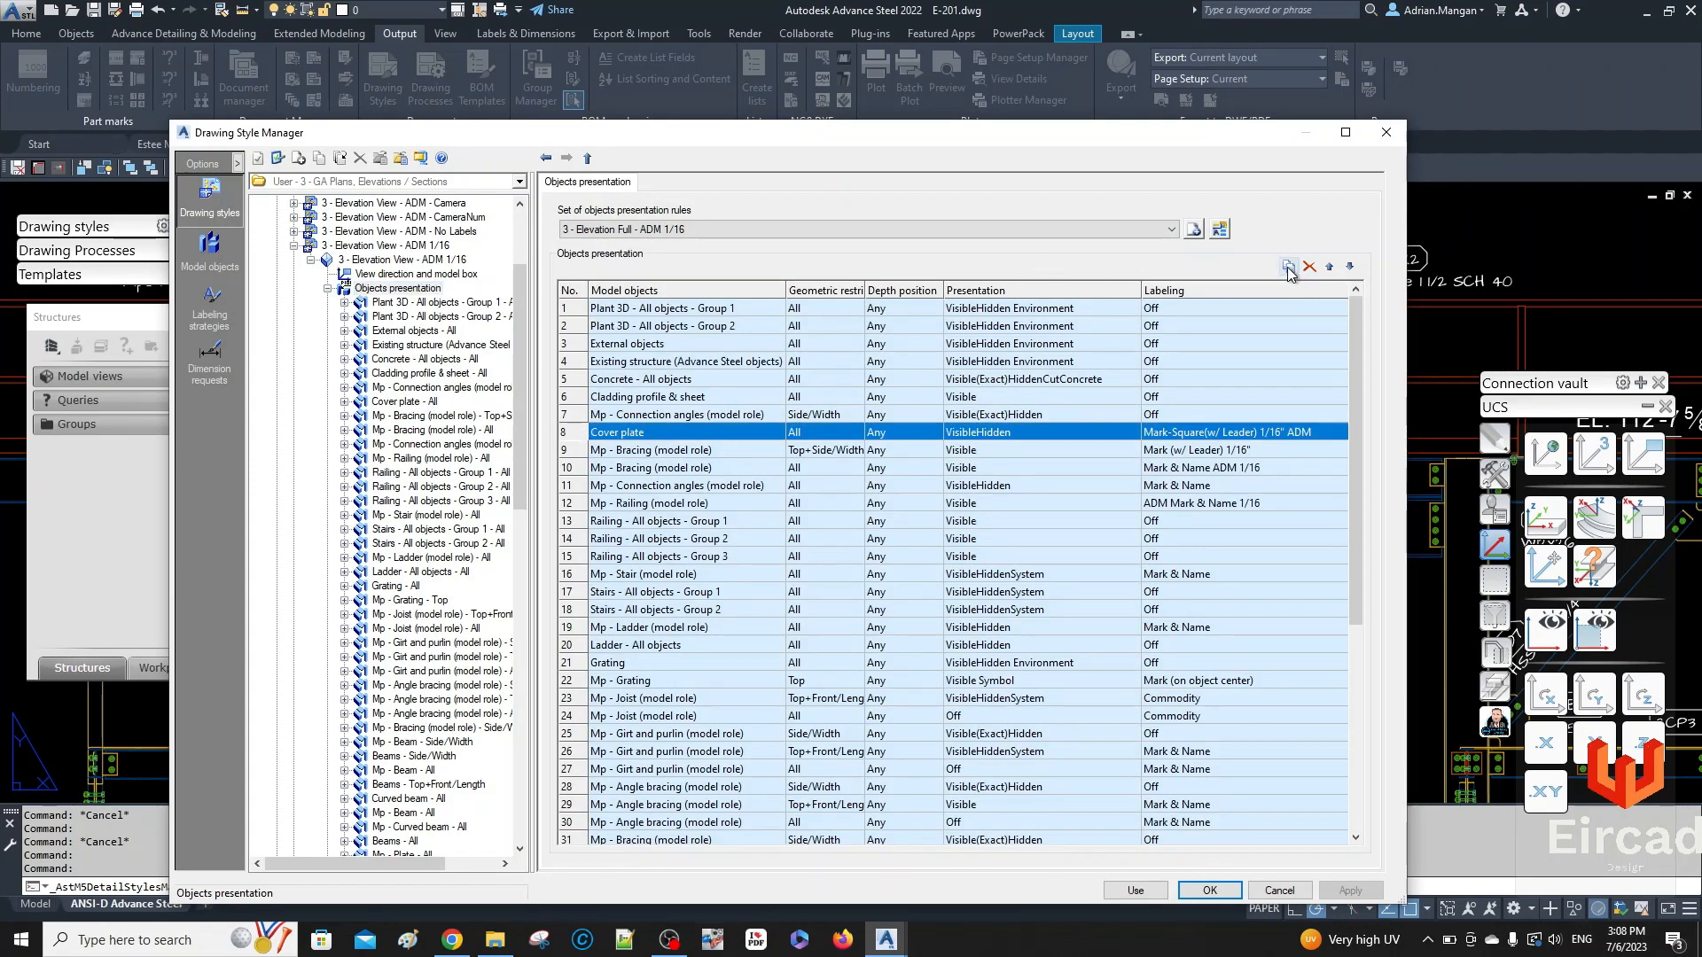
scroll(846, 494, "down", 7)
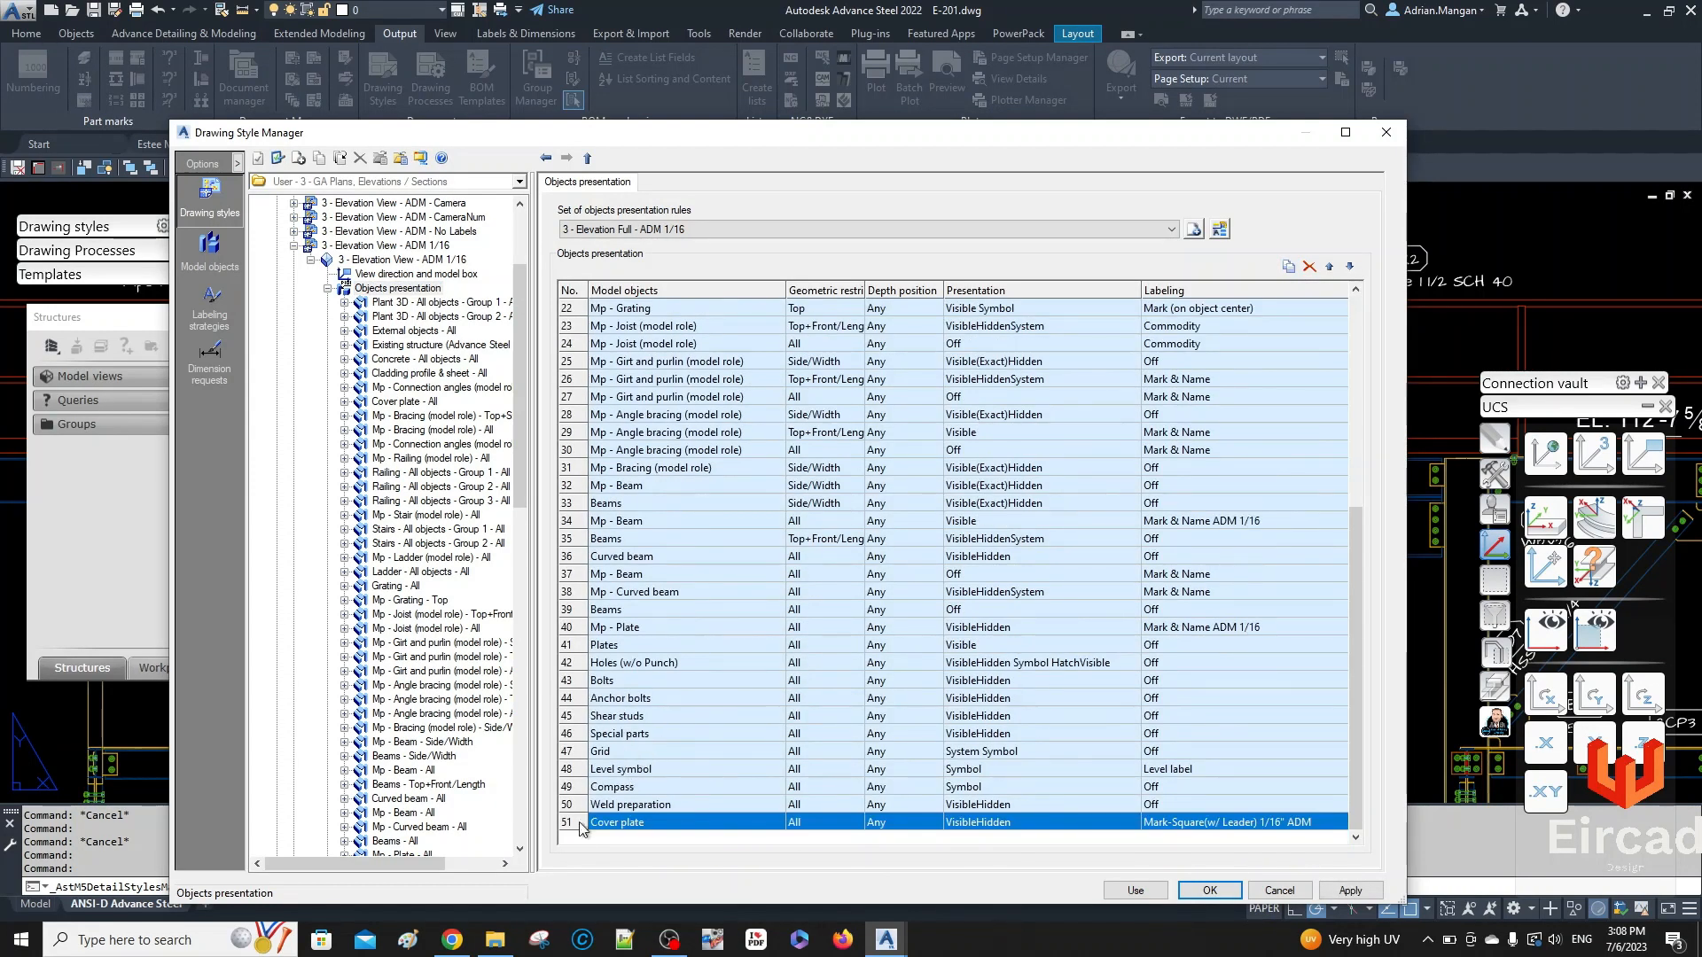
- Create a new model object named Diamond plate from the copied rule's Cover plate object, in the Parts (w/ model role) group
double_click(580, 826)
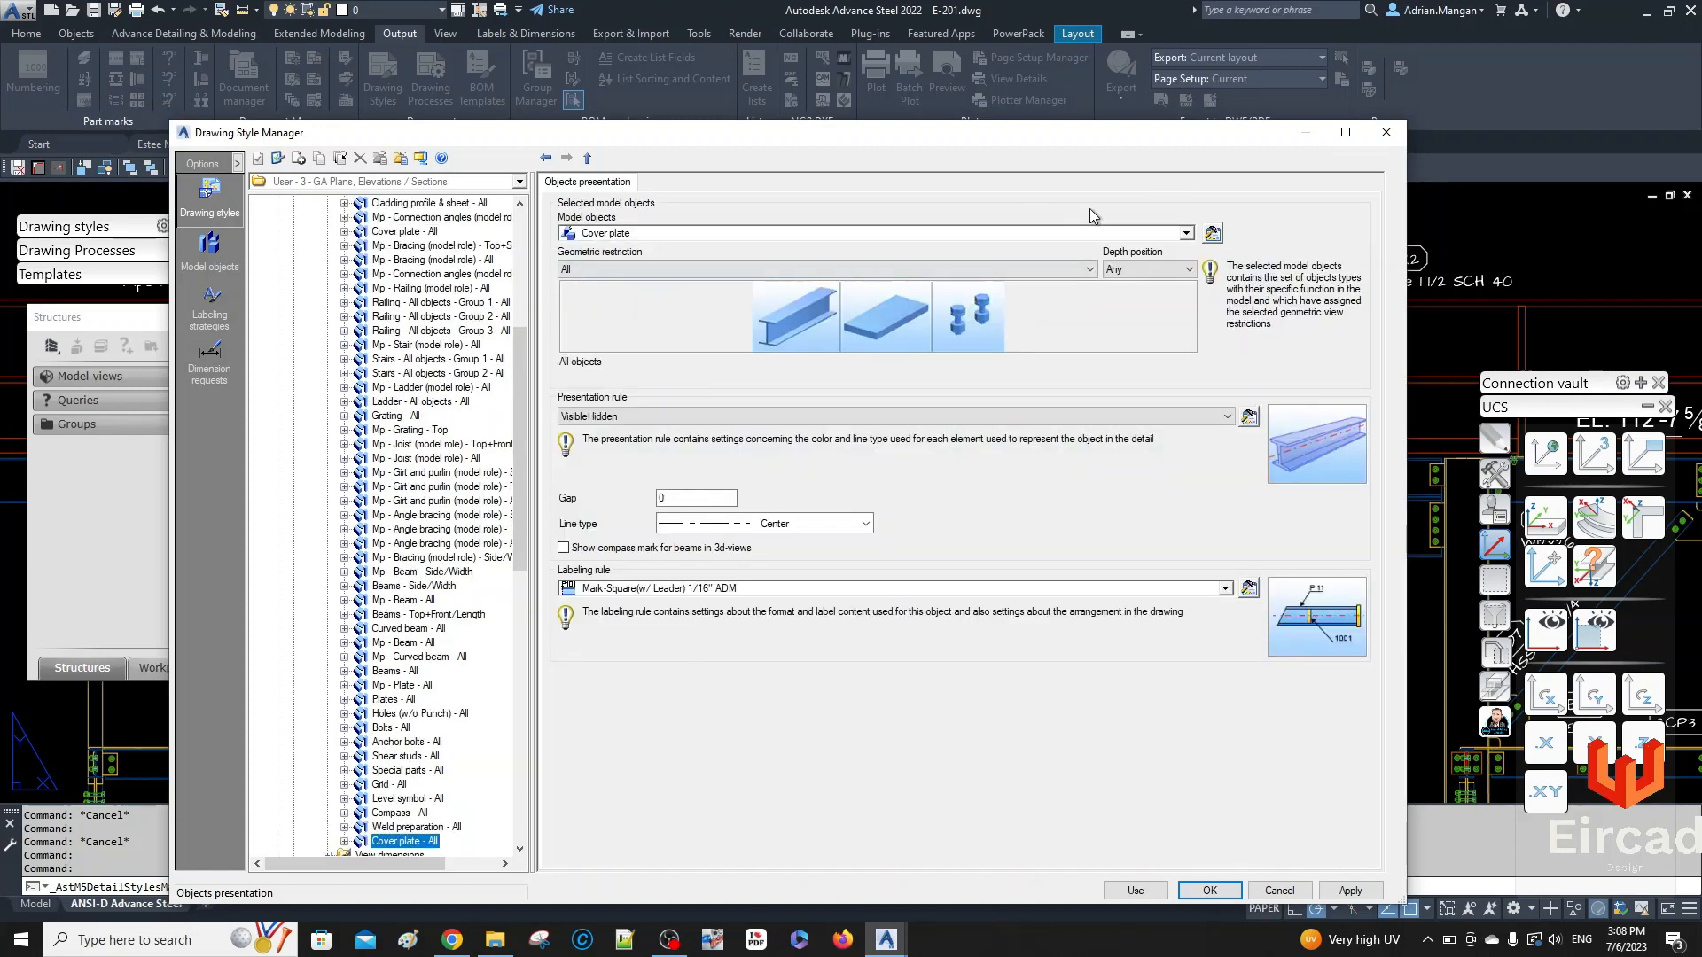
left_click(1212, 233)
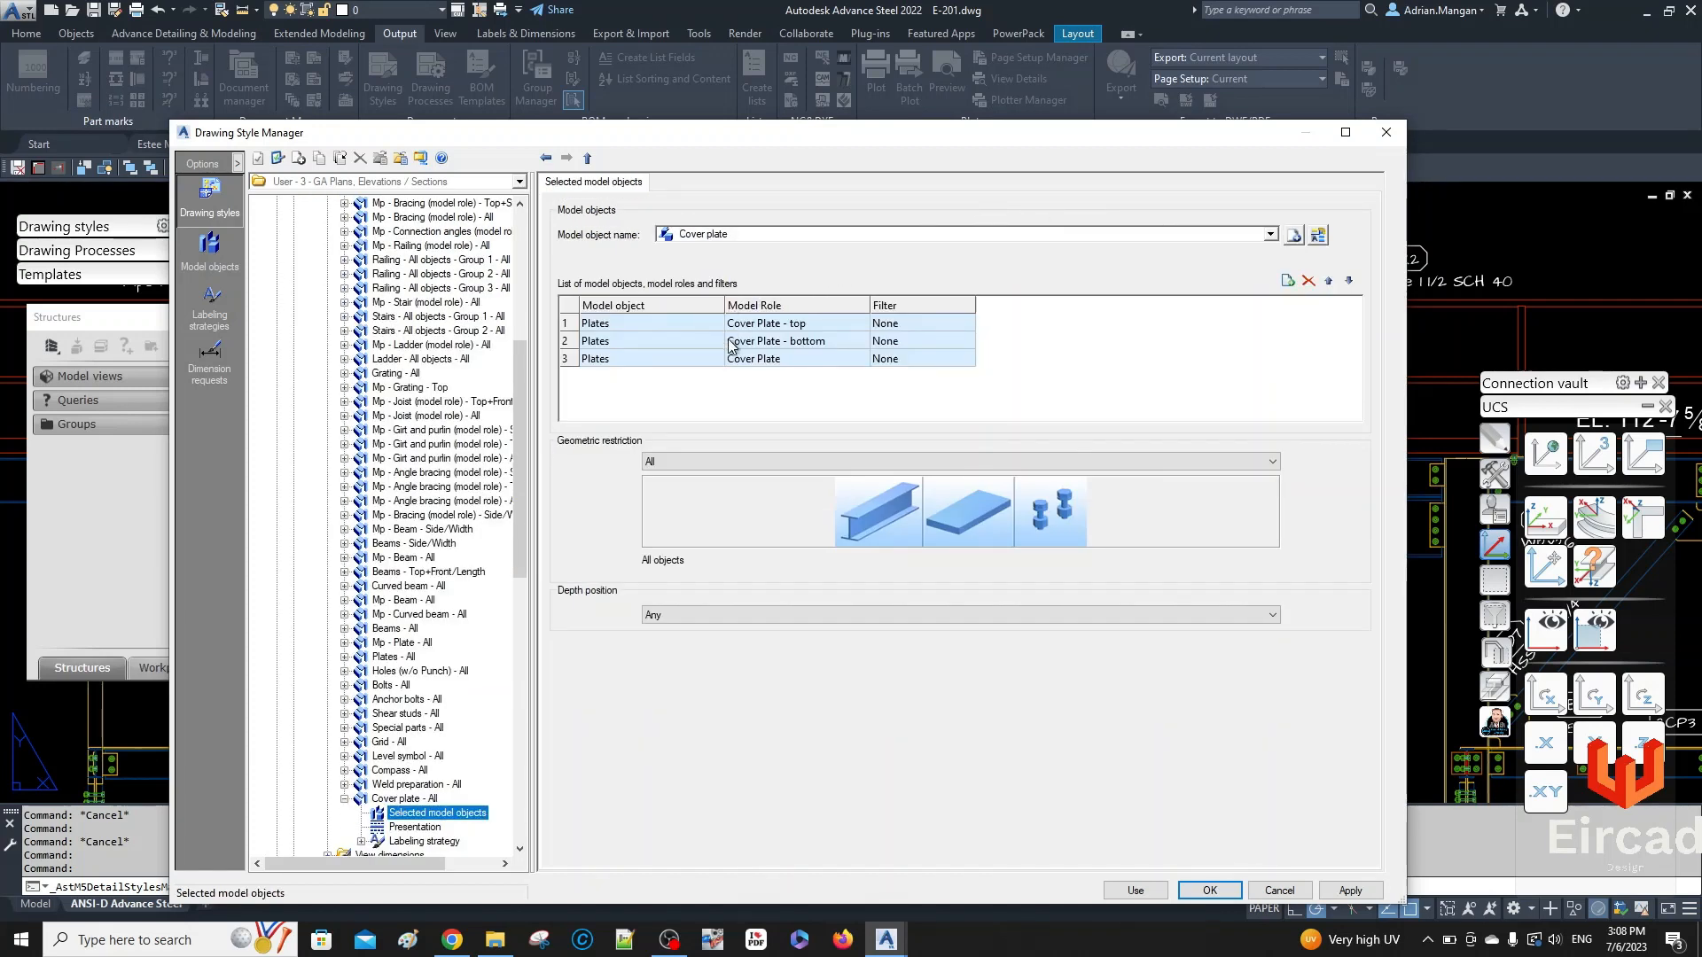
left_click(1301, 237)
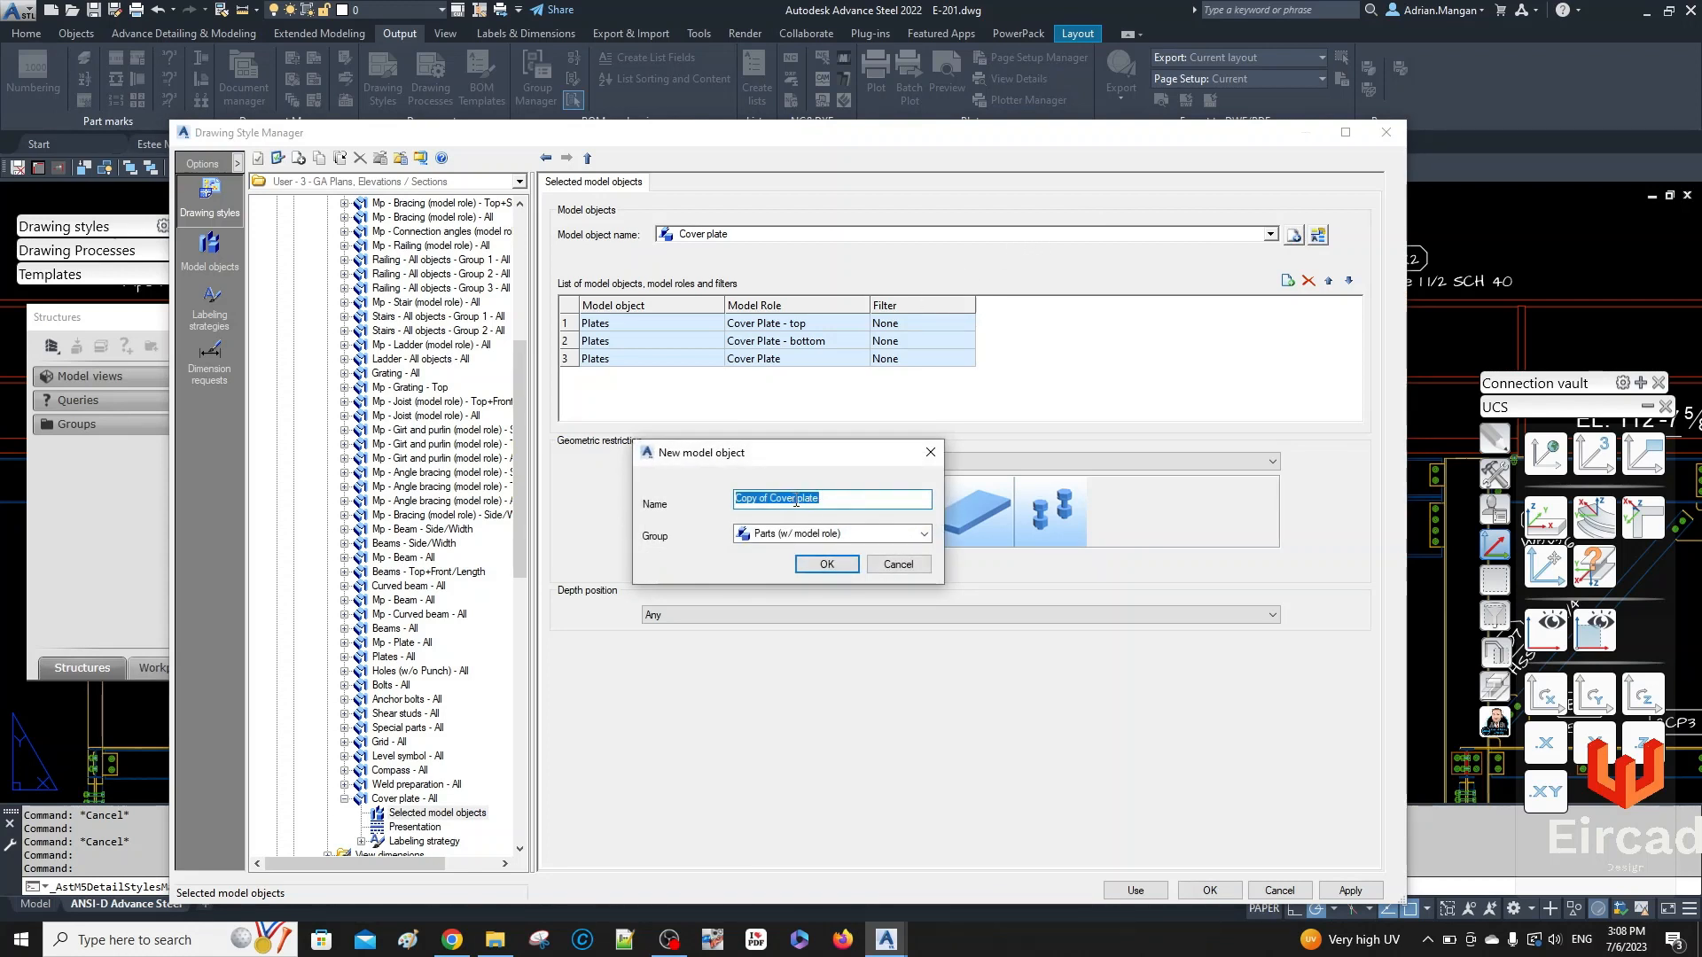
left_click_drag(796, 502, 691, 493)
type("Diamond")
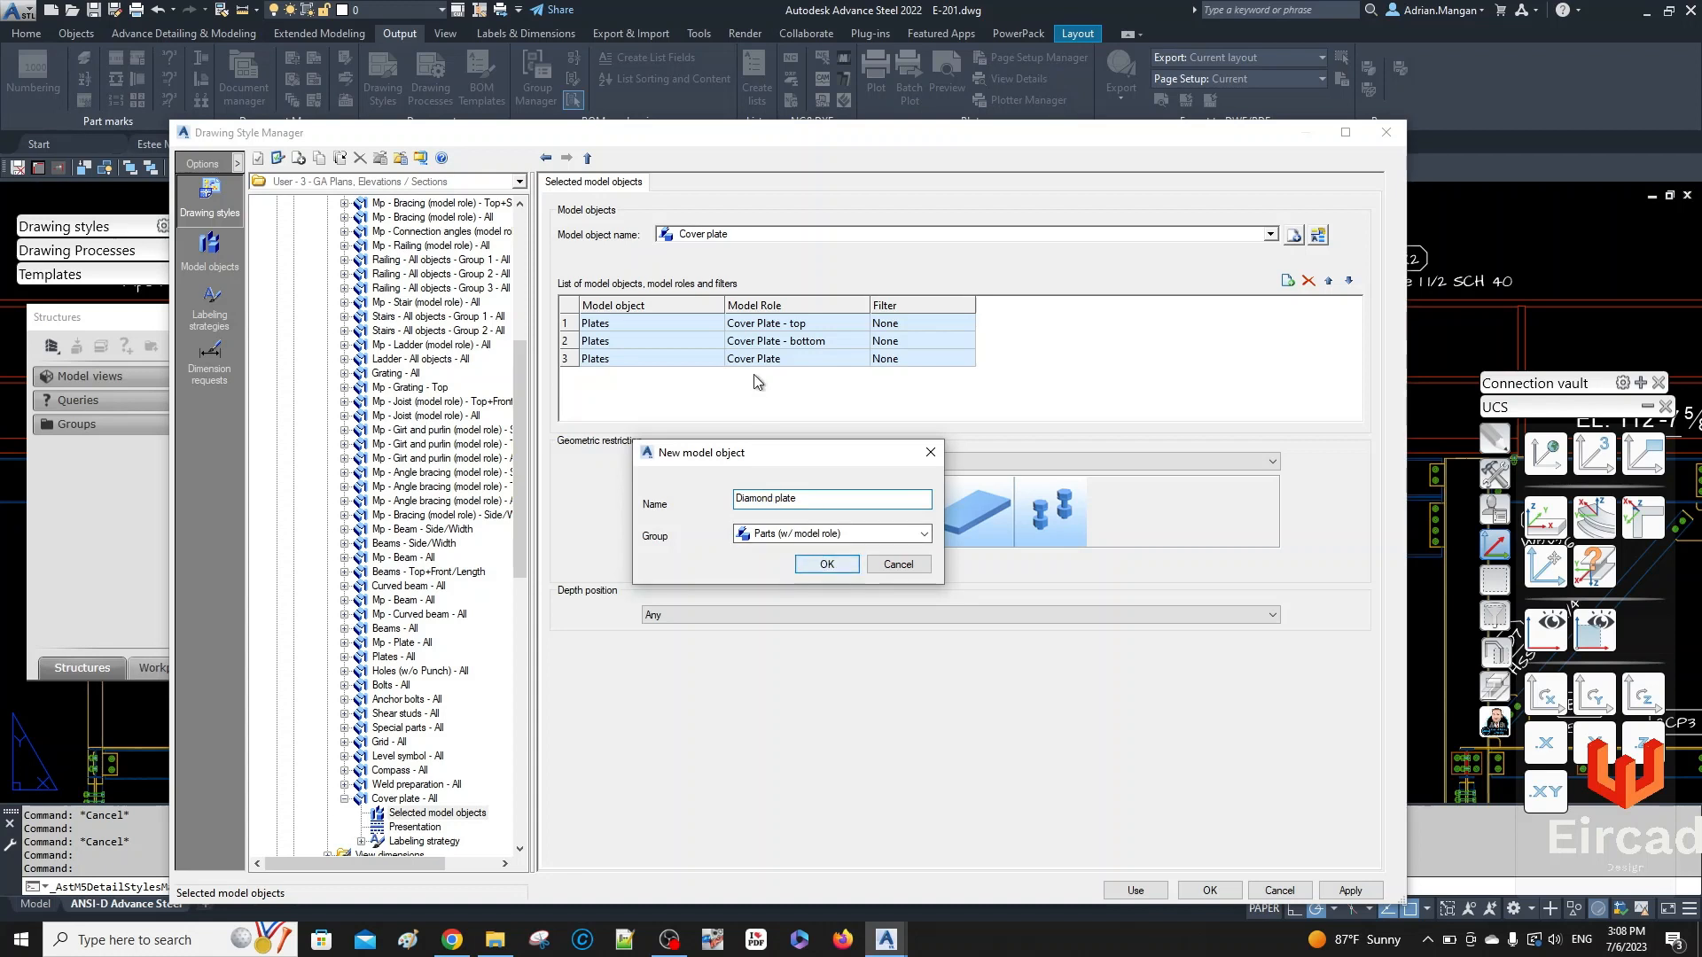
left_click(839, 572)
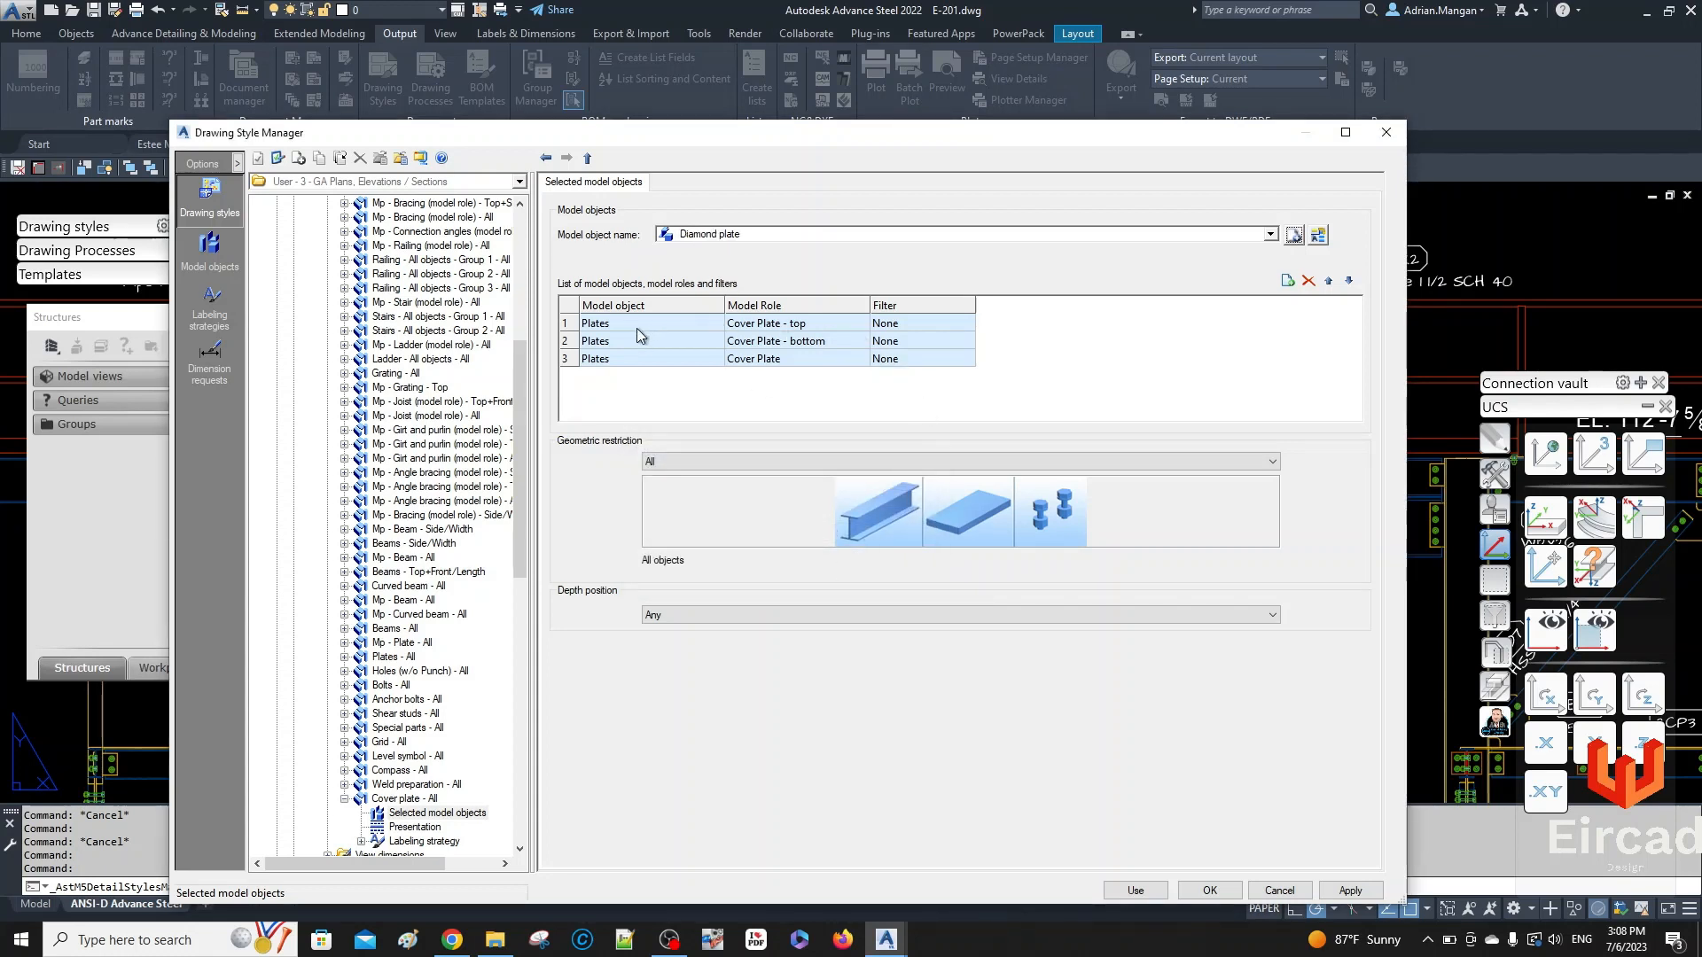
- Remove the Cover Plate and Cover Plate - bottom entries from the Diamond plate model object's list
left_click(742, 357)
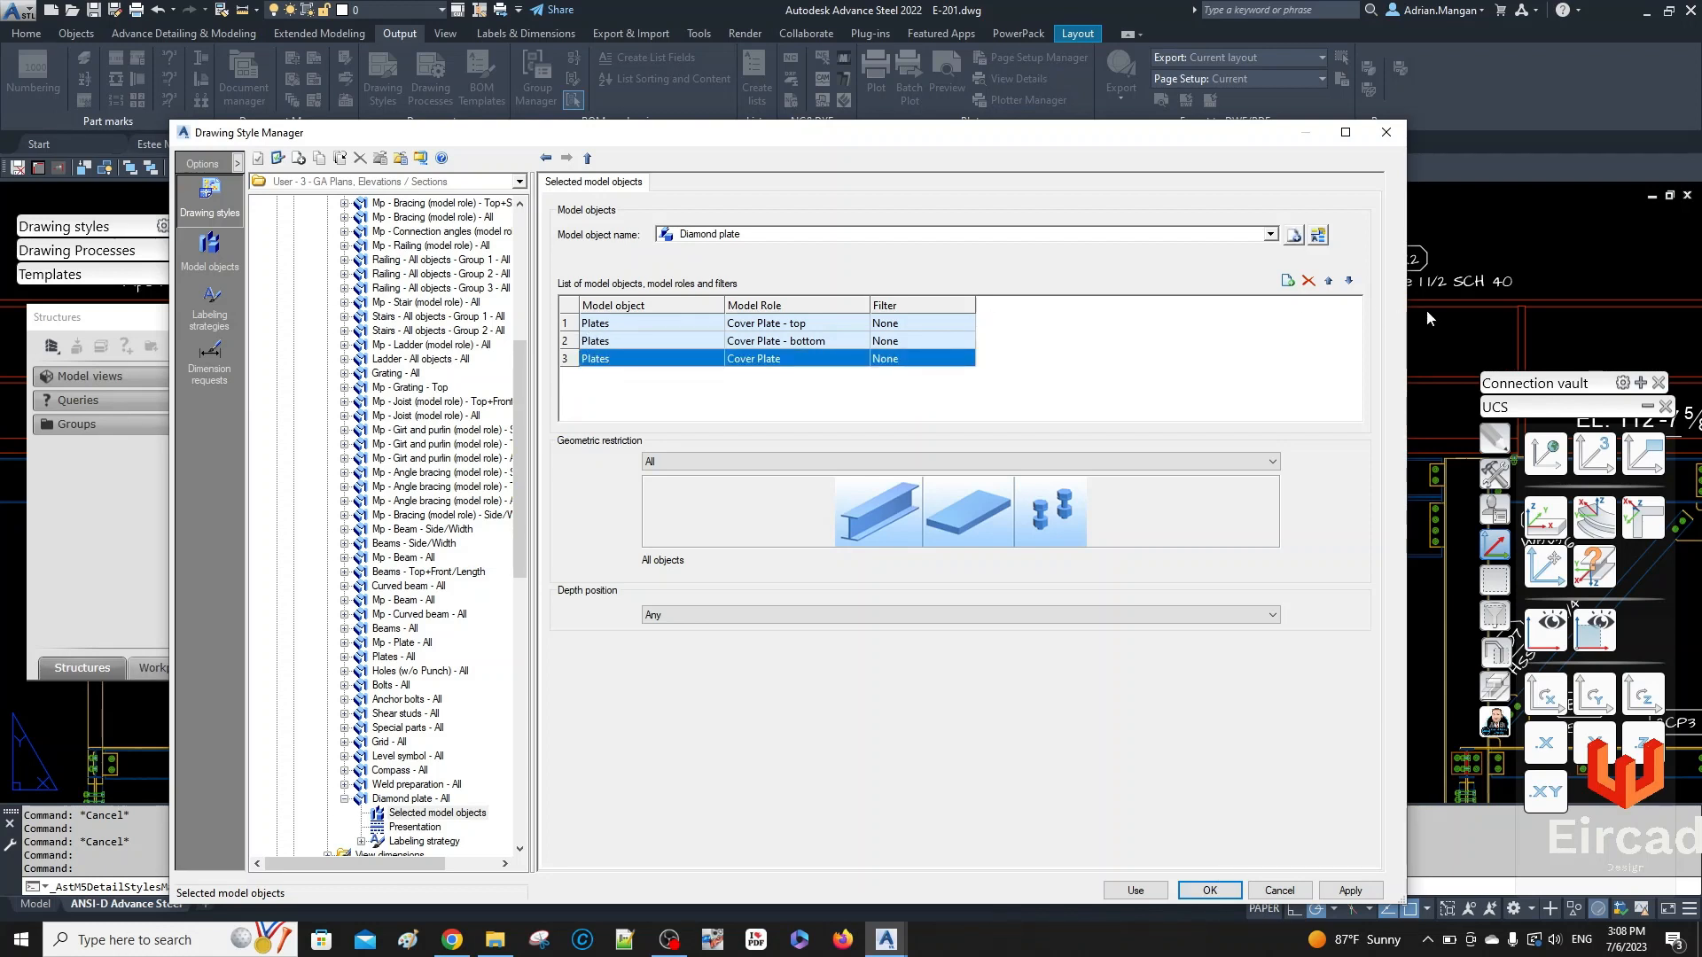
left_click(1310, 282)
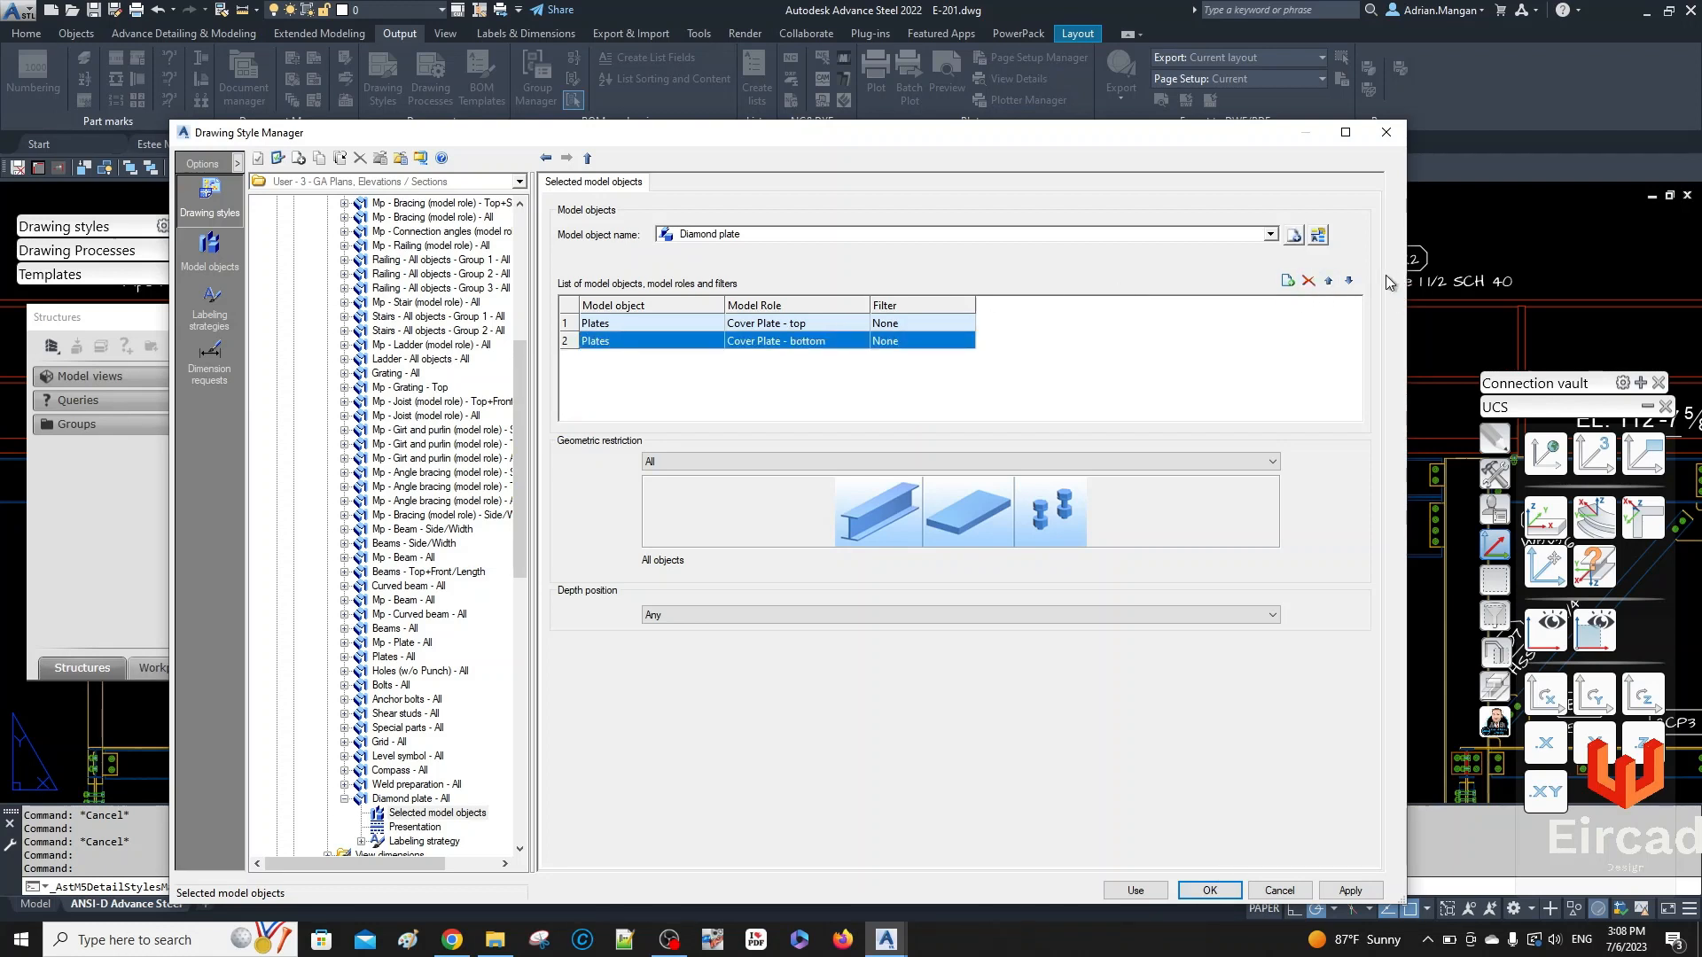
left_click(1308, 281)
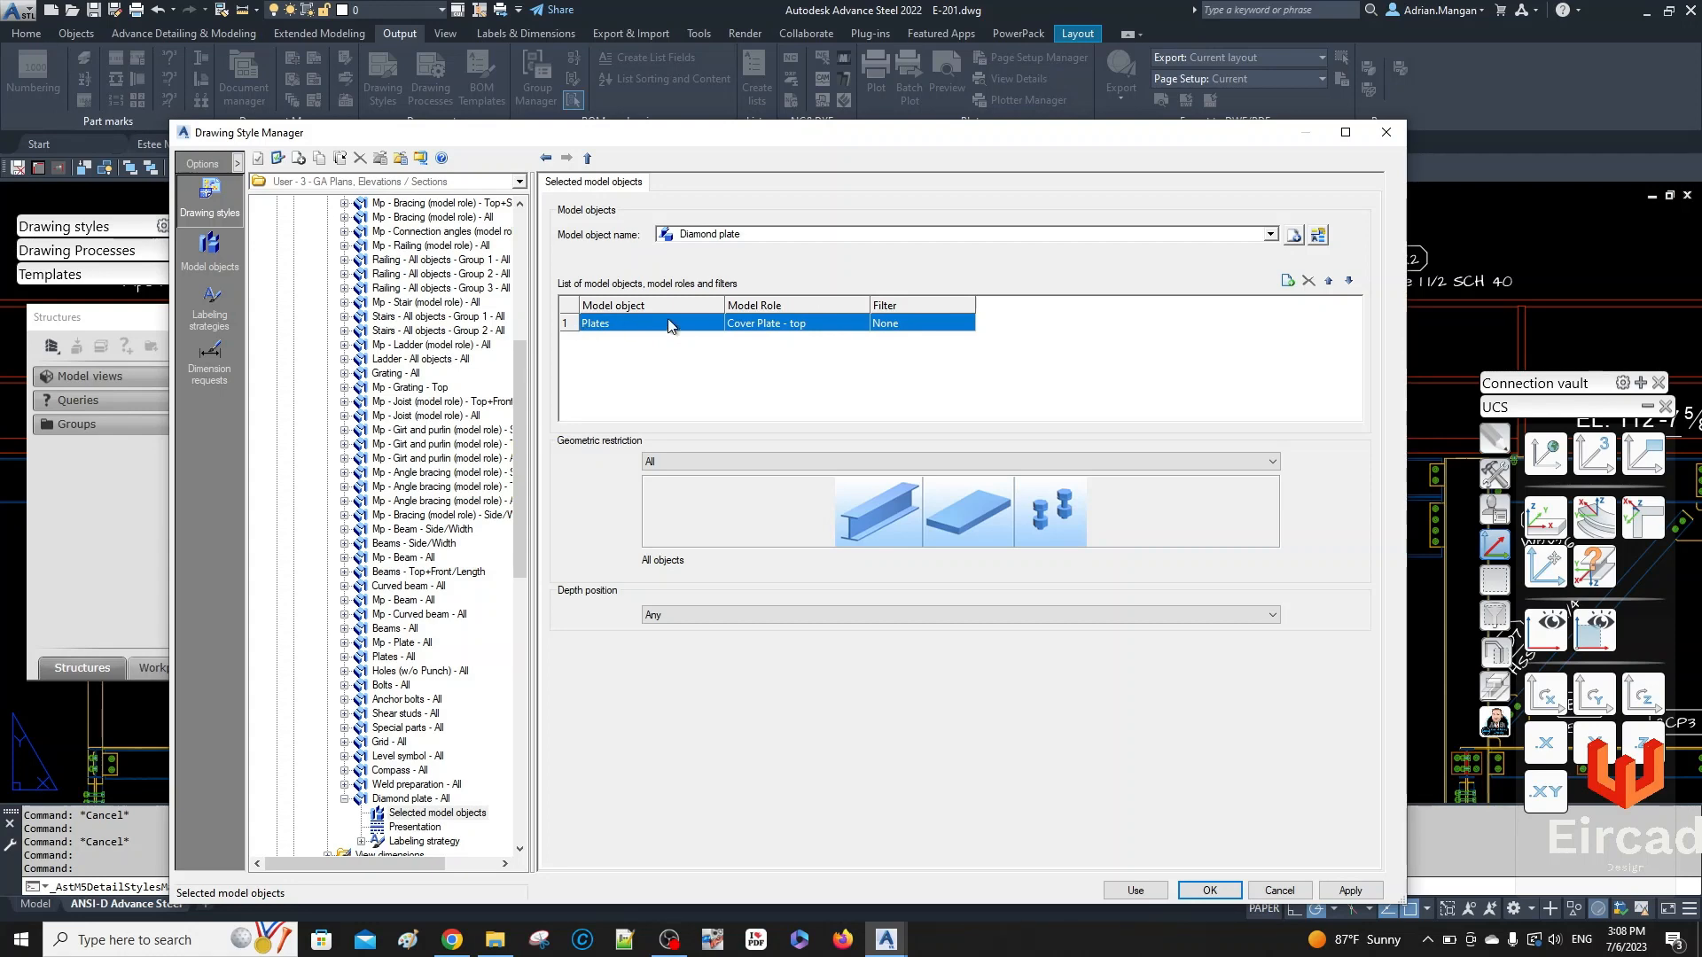
- Set the remaining Plates entry's model role to Diamond Plate and apply the change
left_click(764, 324)
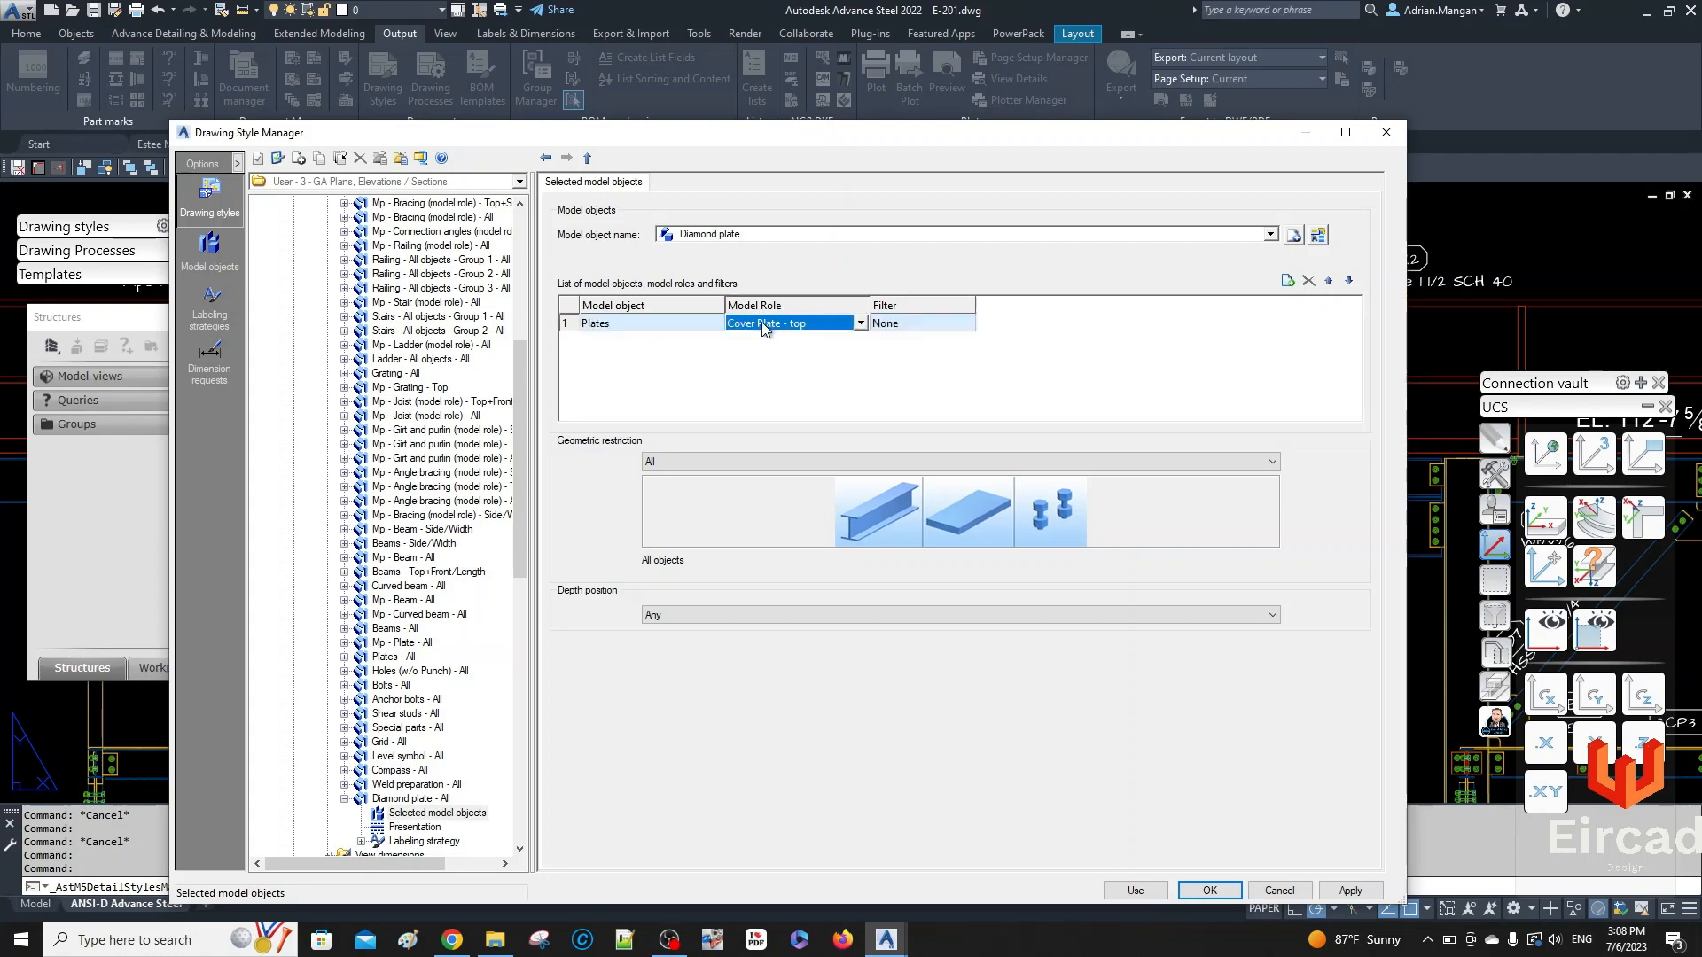
left_click(859, 325)
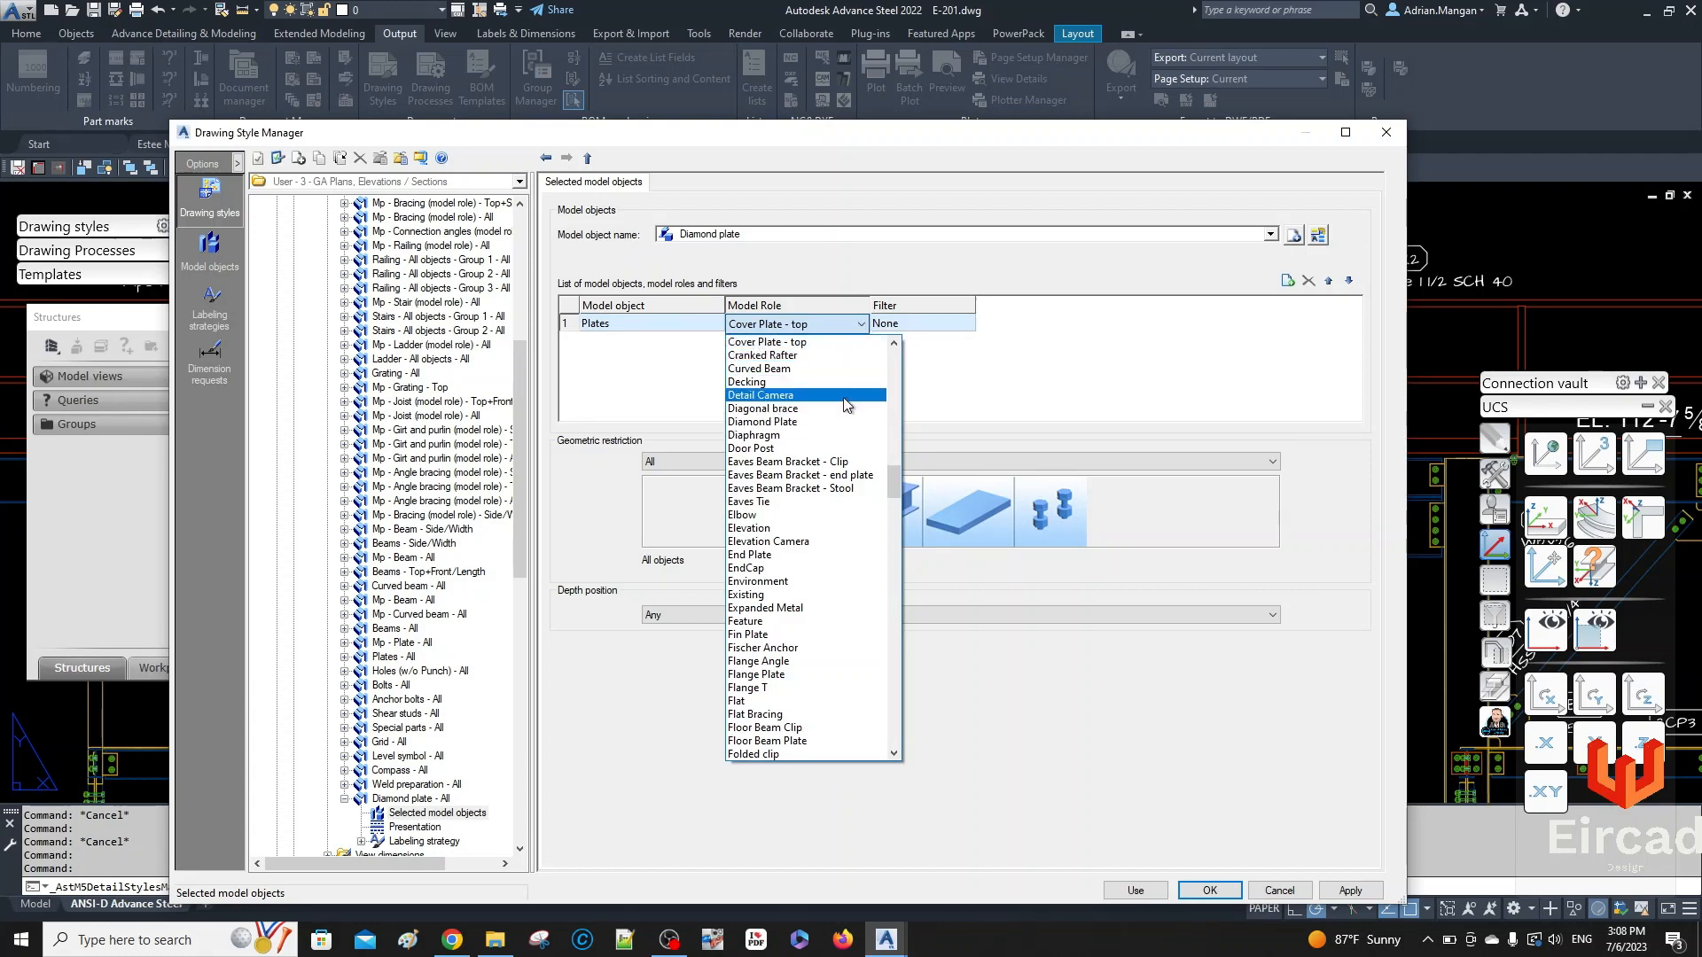
left_click(831, 422)
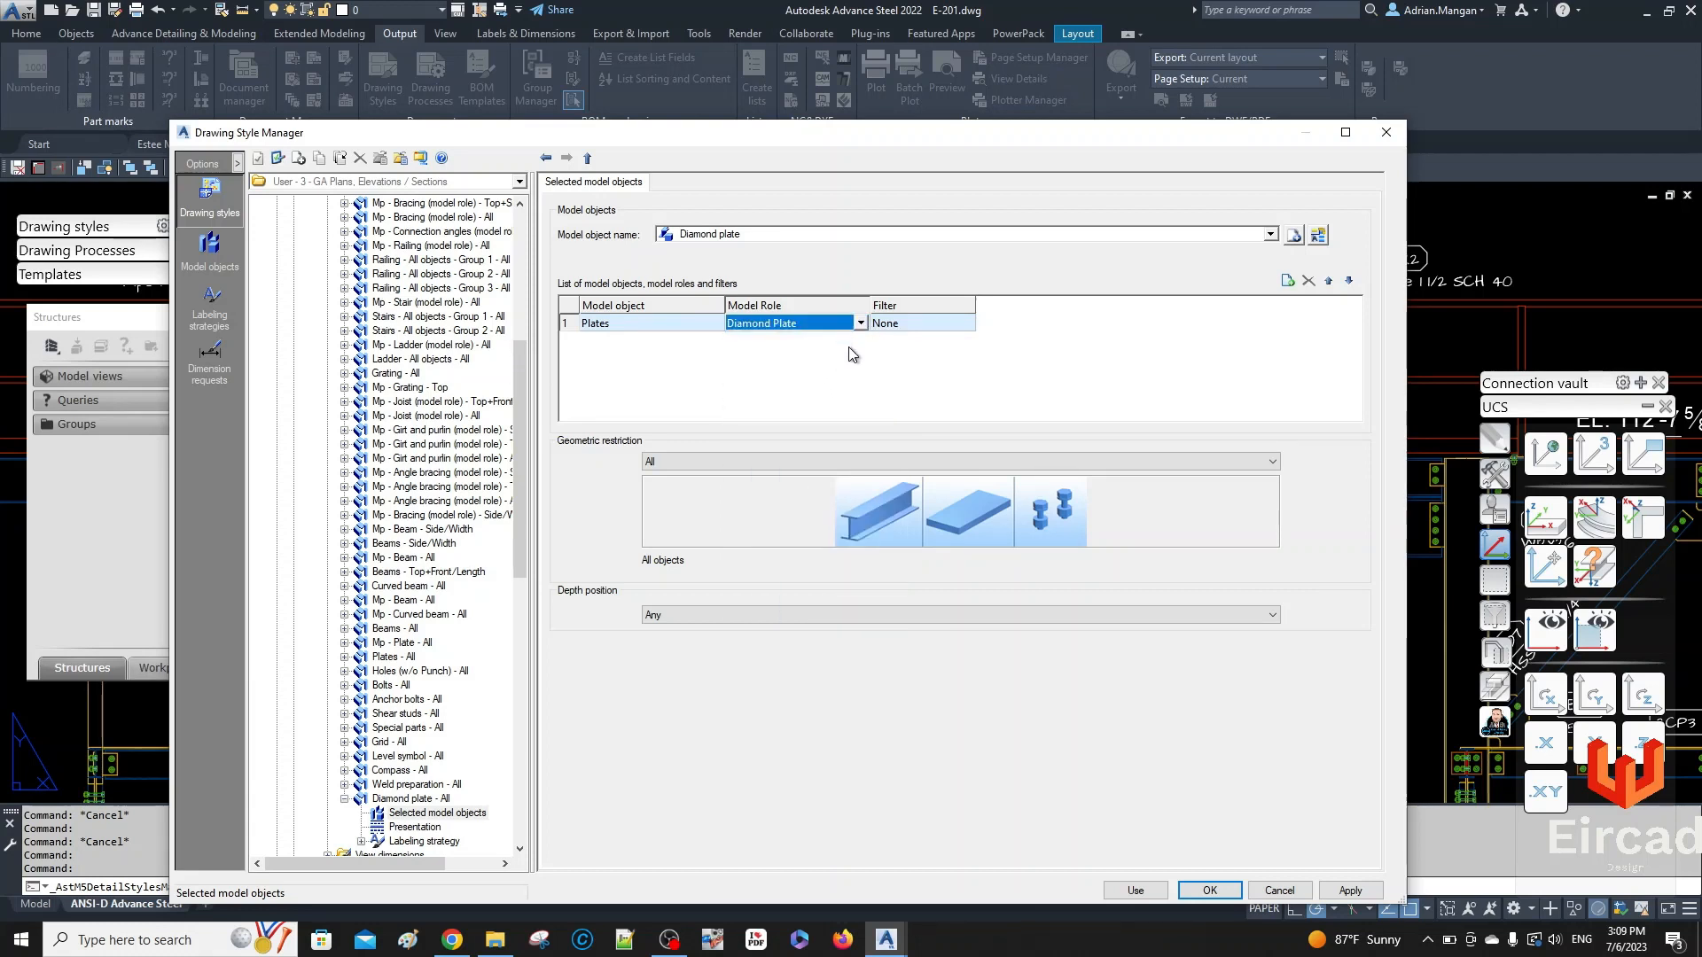
left_click(915, 357)
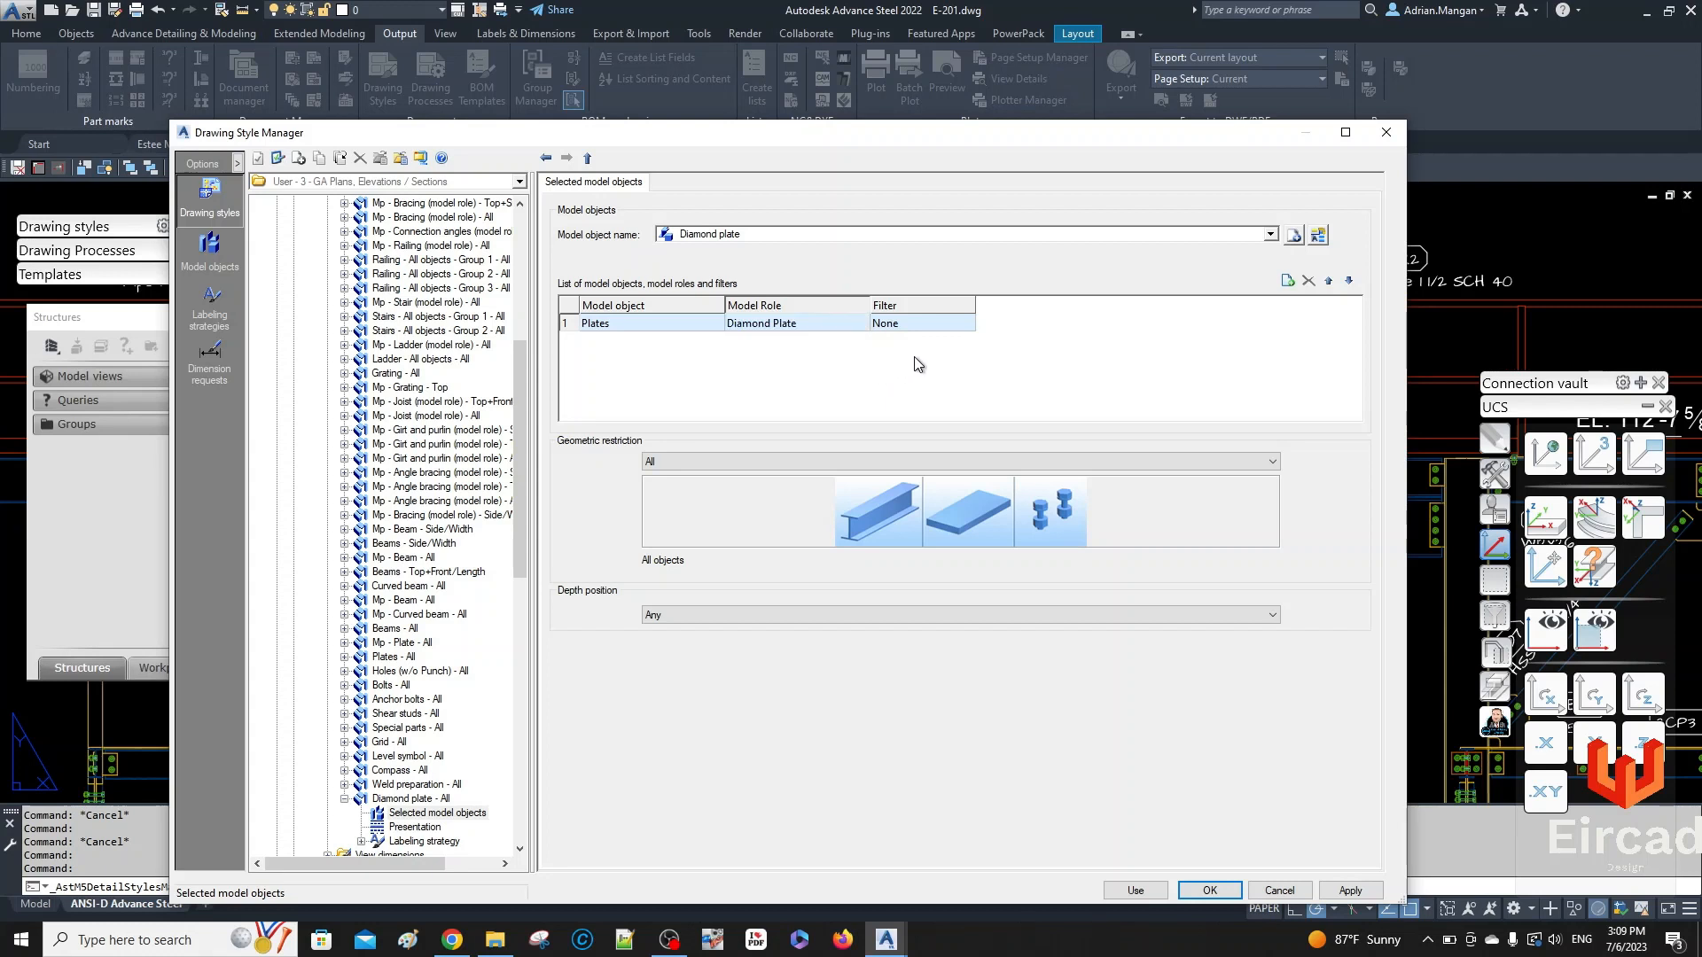
left_click(1345, 889)
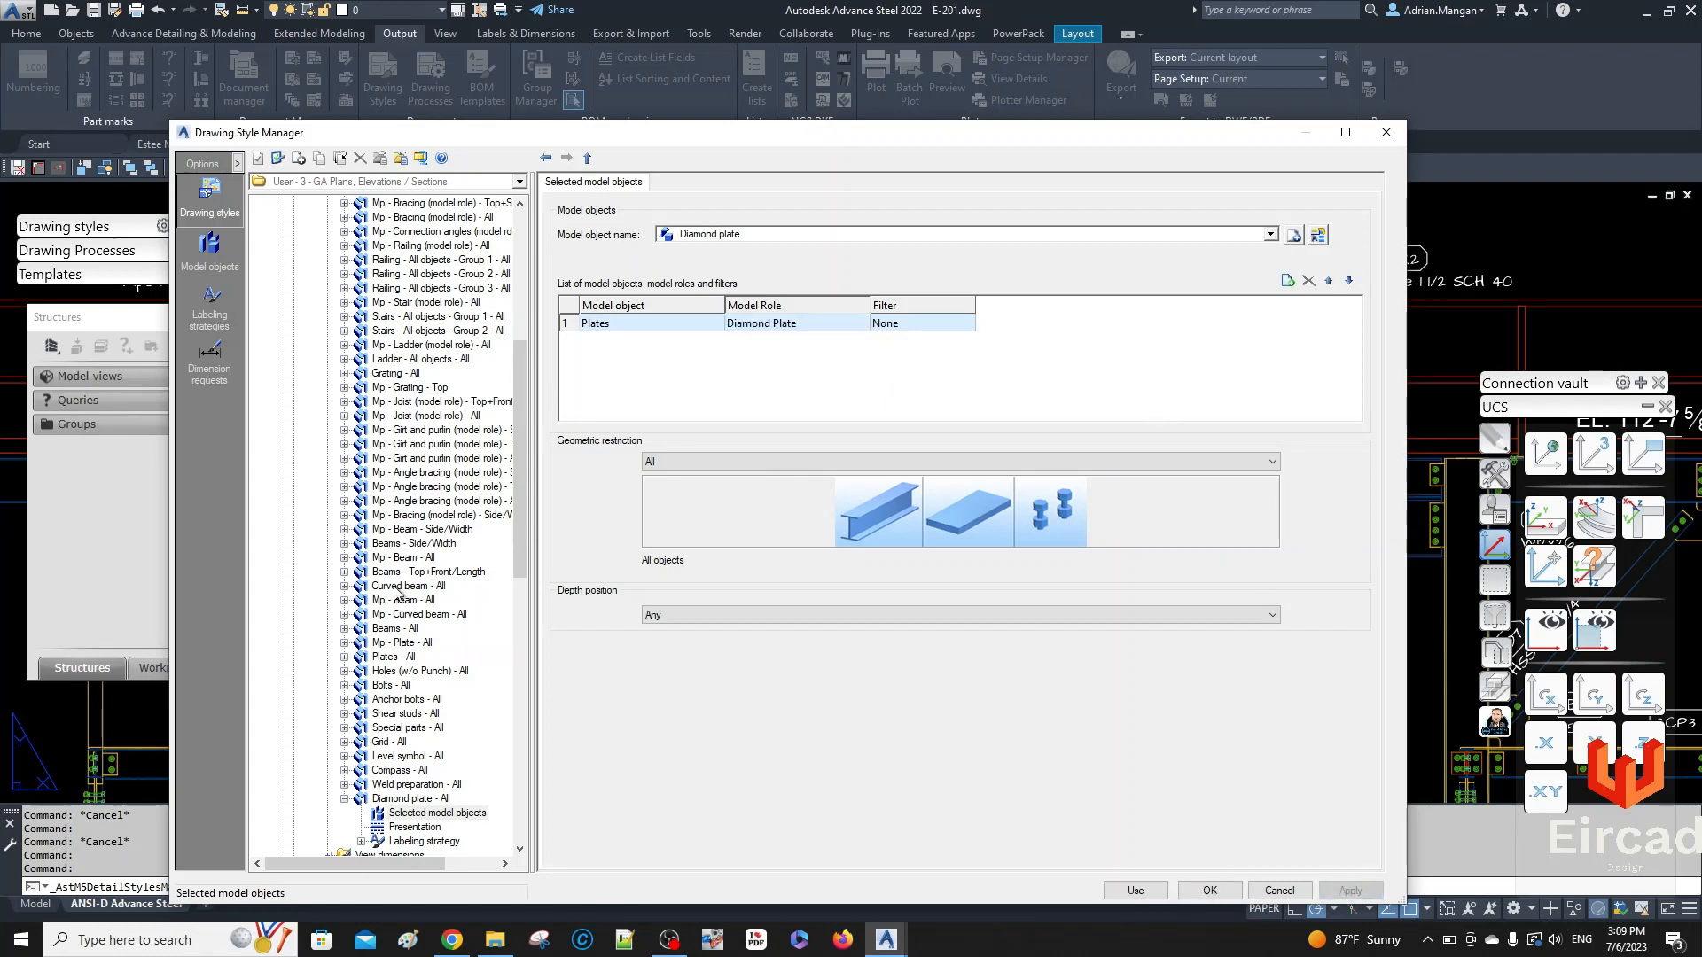
- Move the Diamond plate rule up the objects presentation list until it sits directly above Cover plate
scroll(398, 593, "up", 3)
left_click(426, 203)
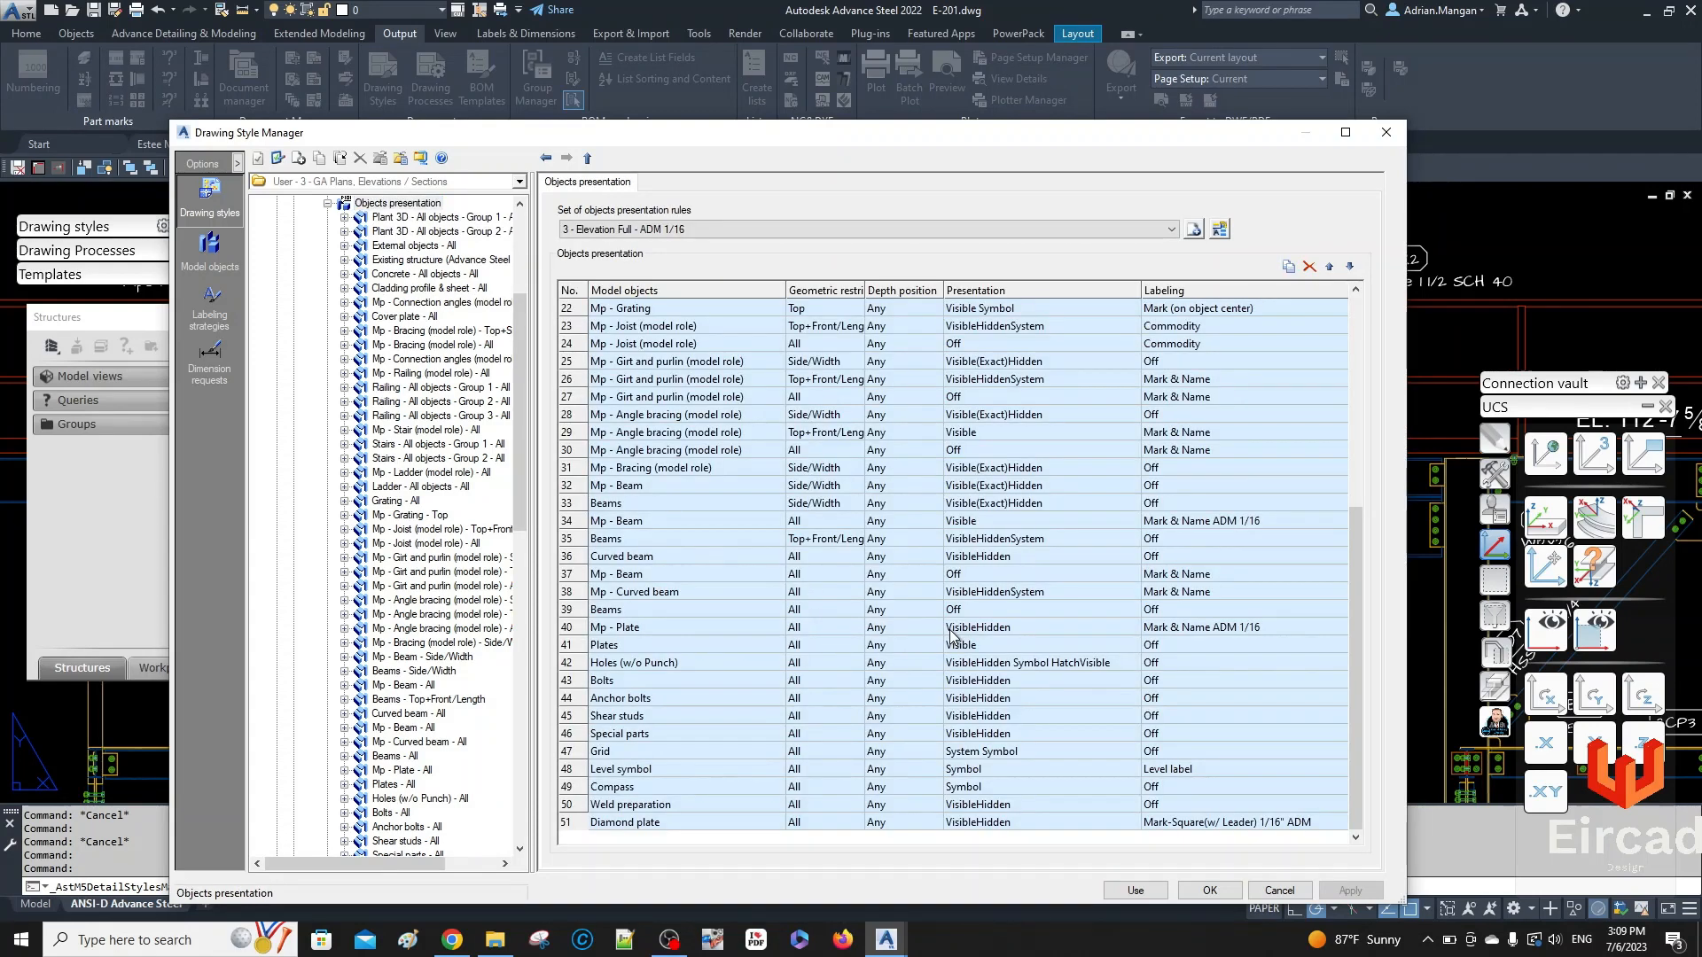
left_click(578, 826)
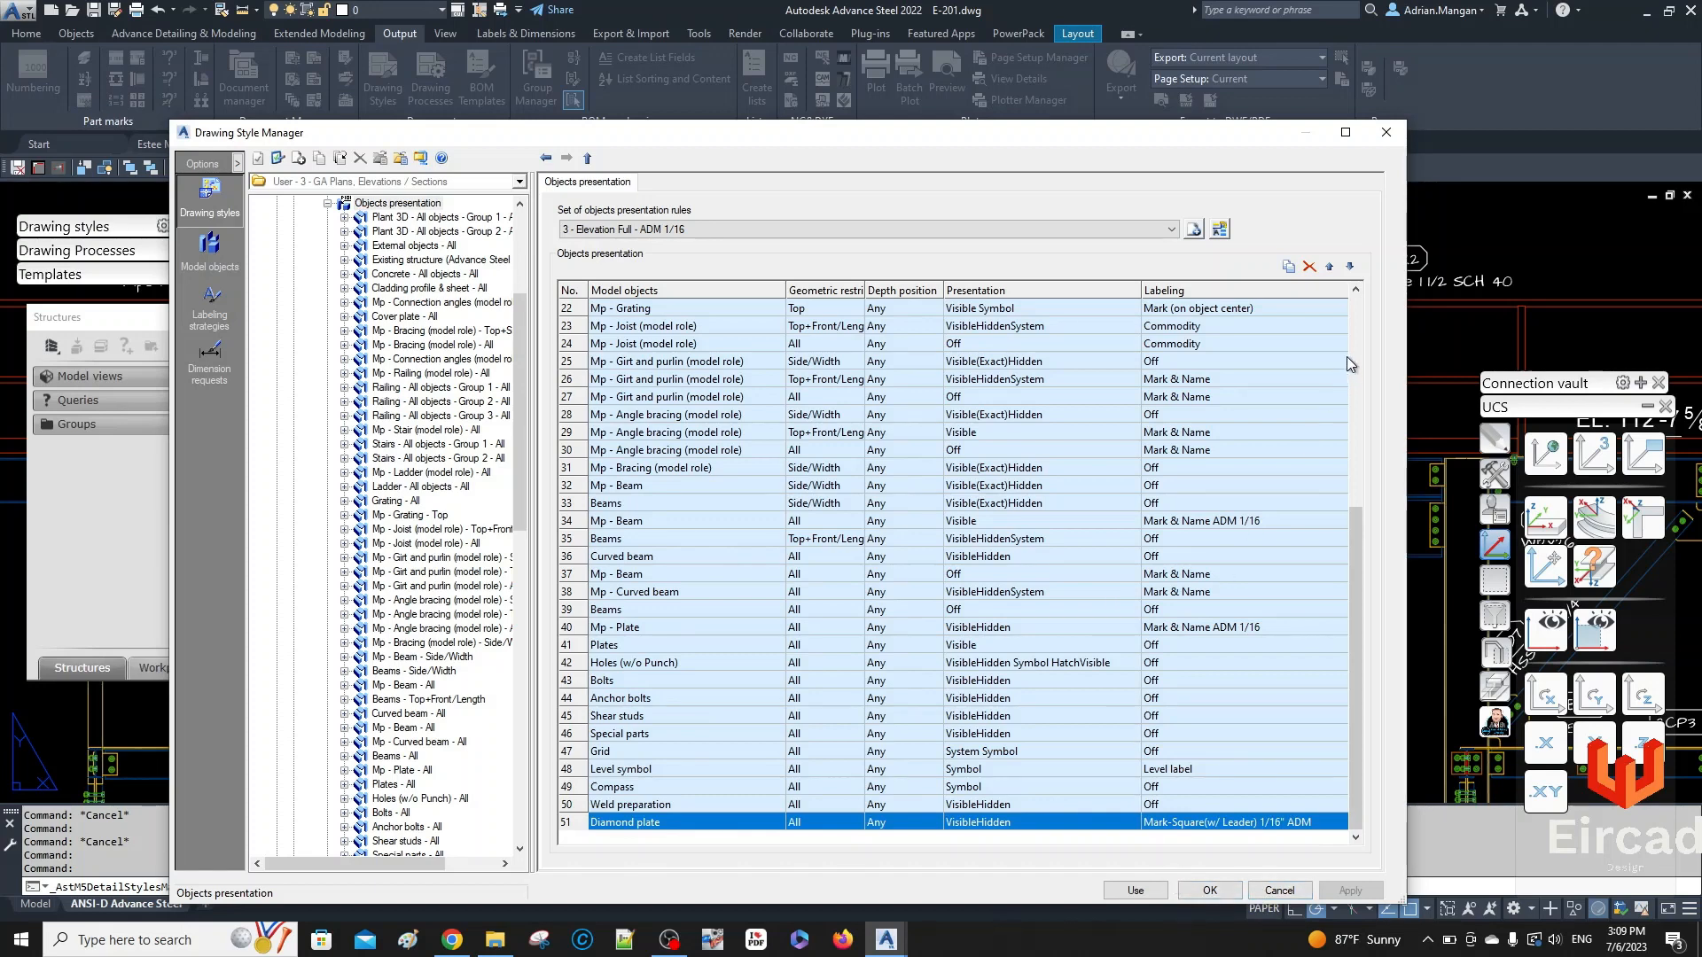
left_click(1332, 266)
left_click(1331, 266)
left_click(1332, 266)
left_click(1331, 266)
left_click(1332, 265)
left_click(1332, 266)
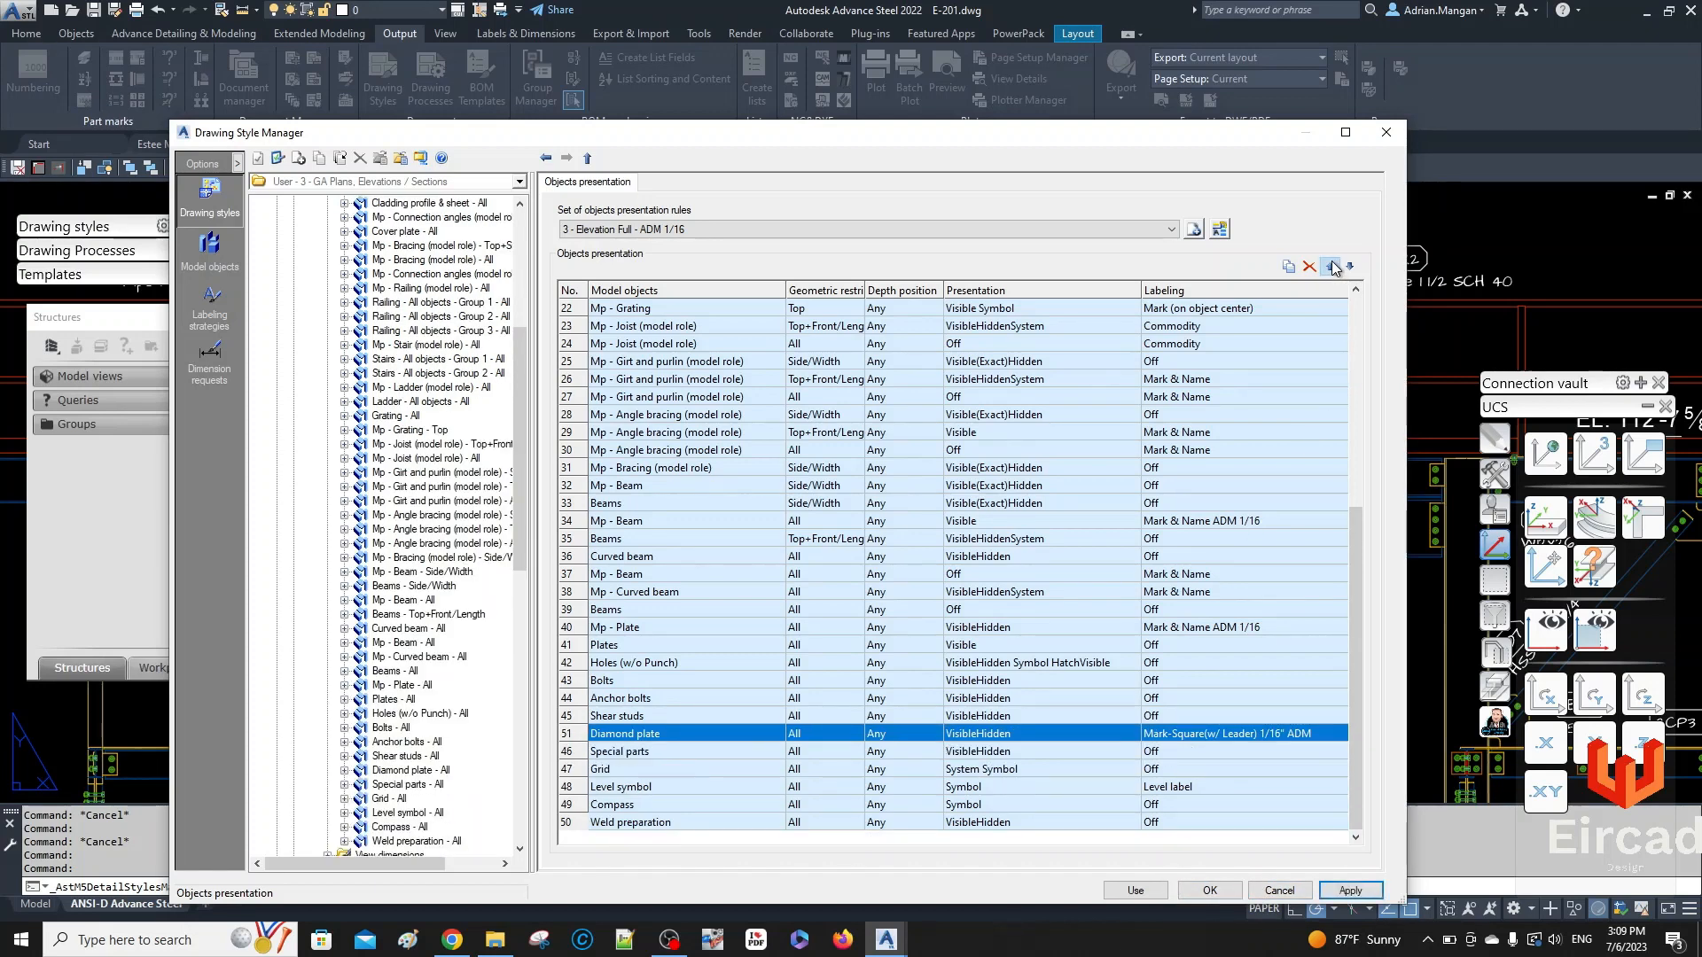
left_click(1332, 266)
left_click(1332, 266)
left_click(1332, 266)
left_click(1331, 266)
left_click(1331, 266)
left_click(1332, 266)
left_click(1331, 266)
left_click(1331, 266)
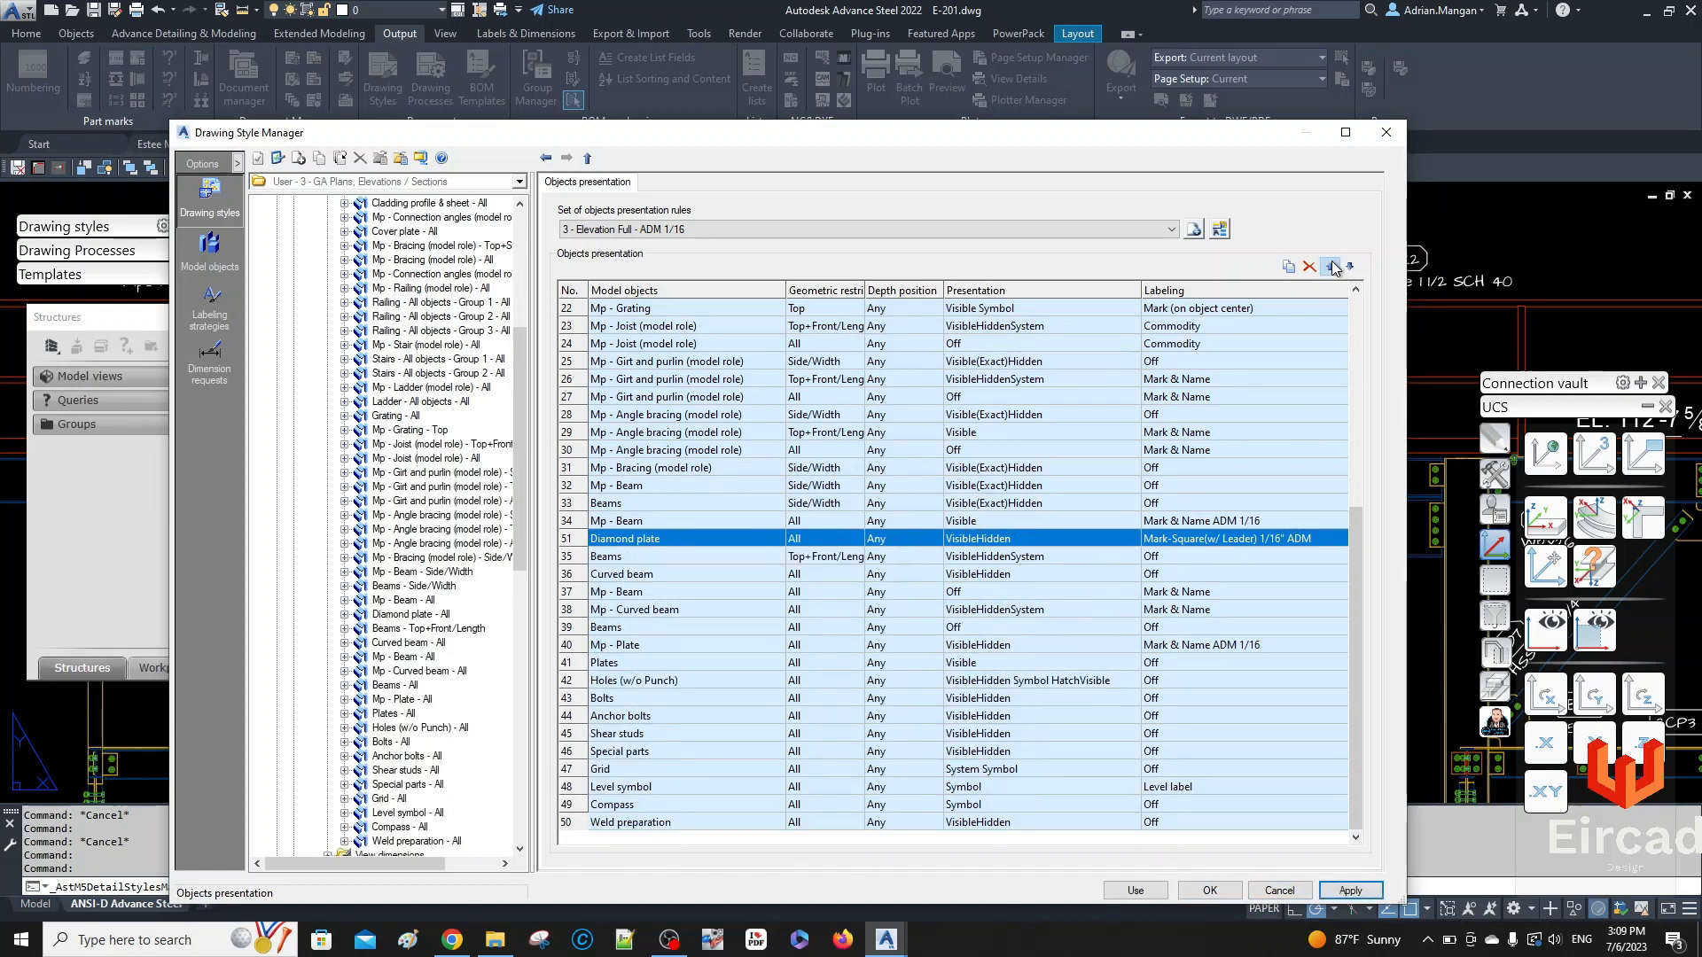
left_click(1331, 266)
left_click(1332, 266)
left_click(1331, 266)
left_click(1331, 266)
left_click(1331, 266)
left_click(1332, 266)
left_click(1331, 266)
left_click(1332, 266)
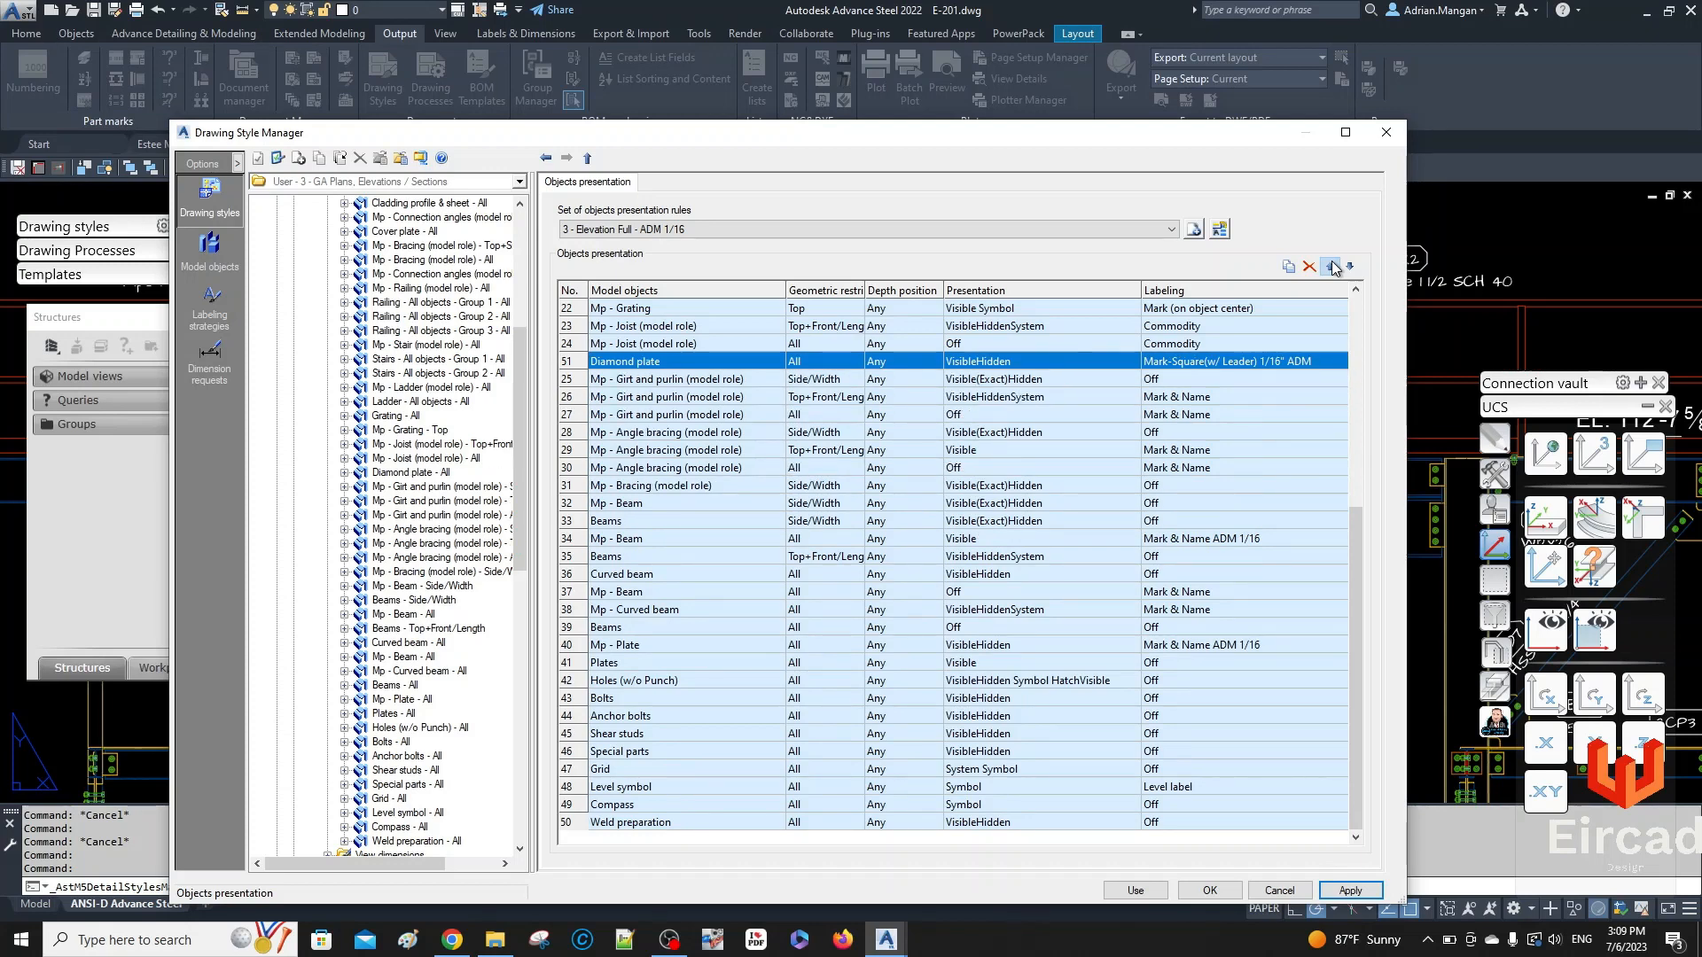
left_click(1331, 266)
left_click(1332, 266)
left_click(1331, 266)
left_click(1332, 265)
left_click(1331, 266)
left_click(1331, 266)
left_click(1332, 265)
left_click(1331, 265)
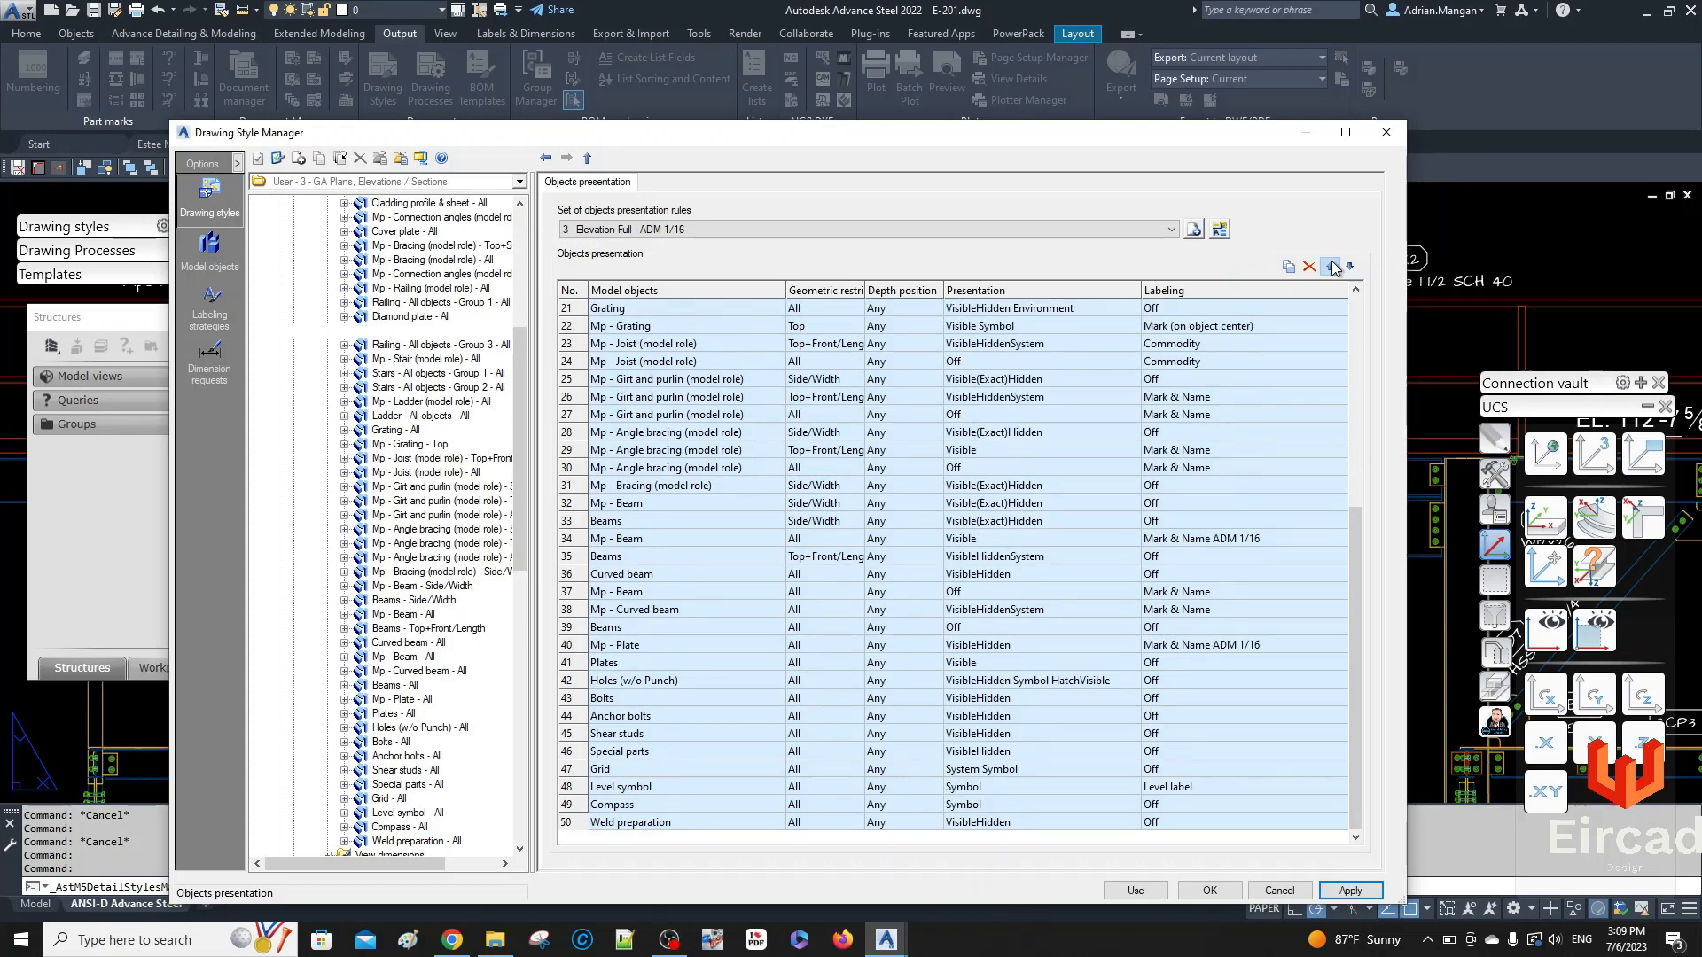
left_click(1331, 266)
left_click(1332, 266)
left_click(1331, 266)
left_click(1331, 266)
left_click(1332, 266)
left_click(1331, 266)
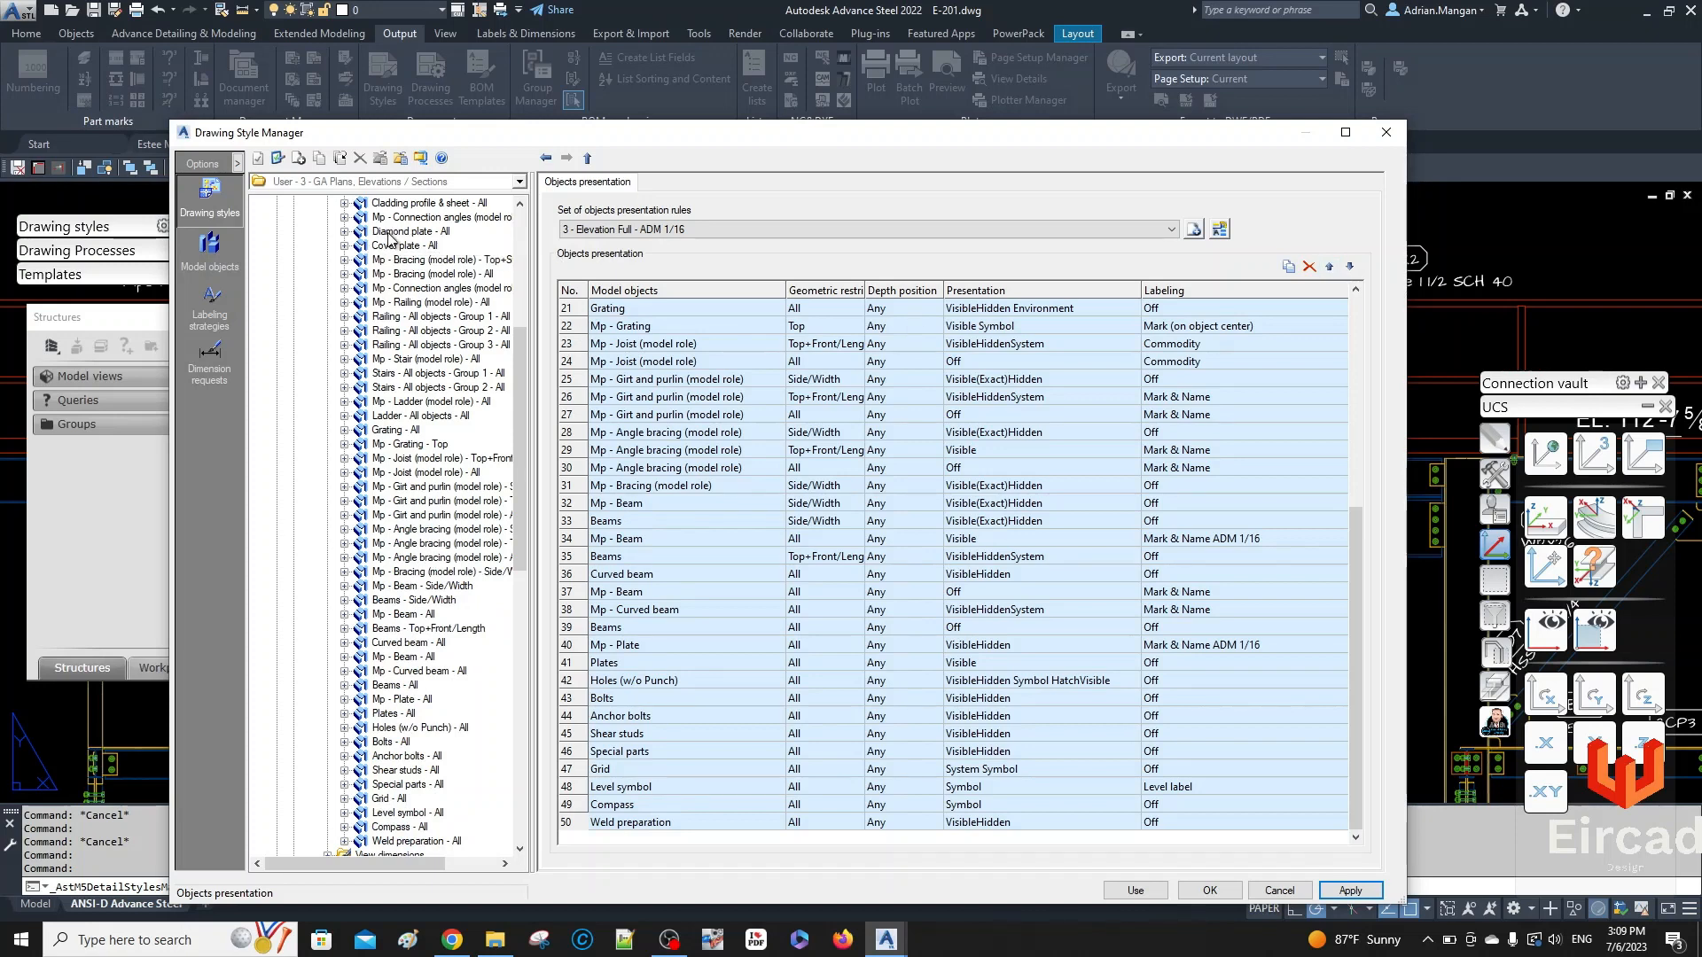
scroll(886, 441, "up", 7)
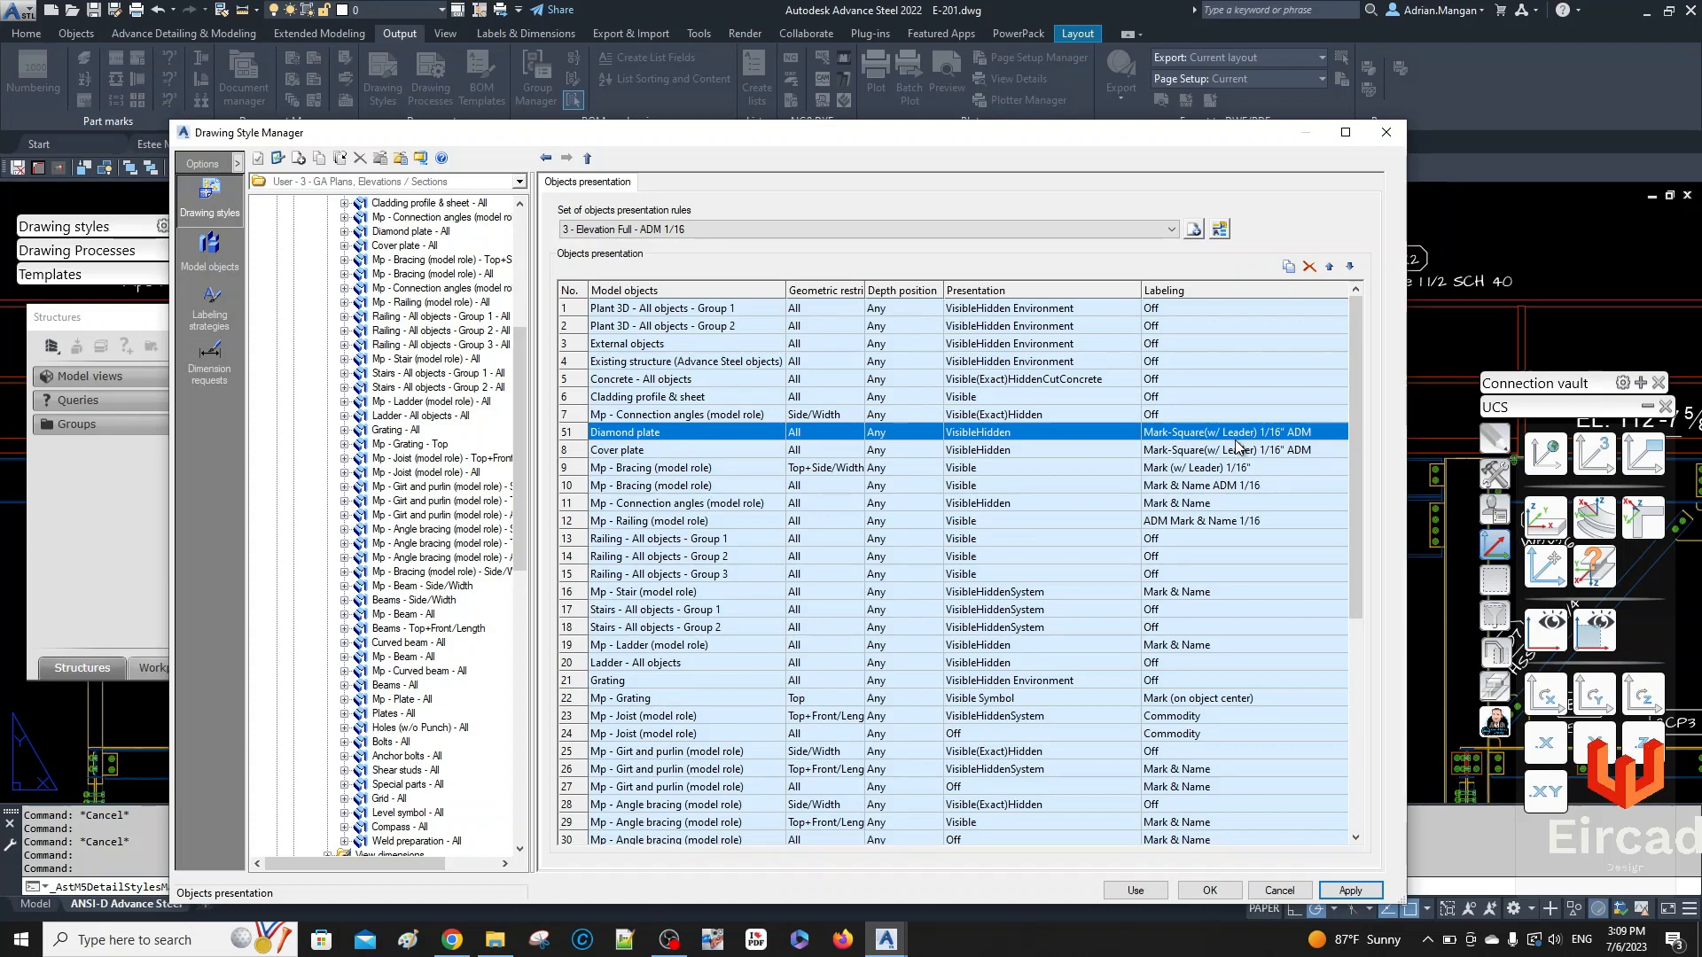
- Apply the reordered presentation rules and use the drawing style on the elevation detail view
left_click(1349, 890)
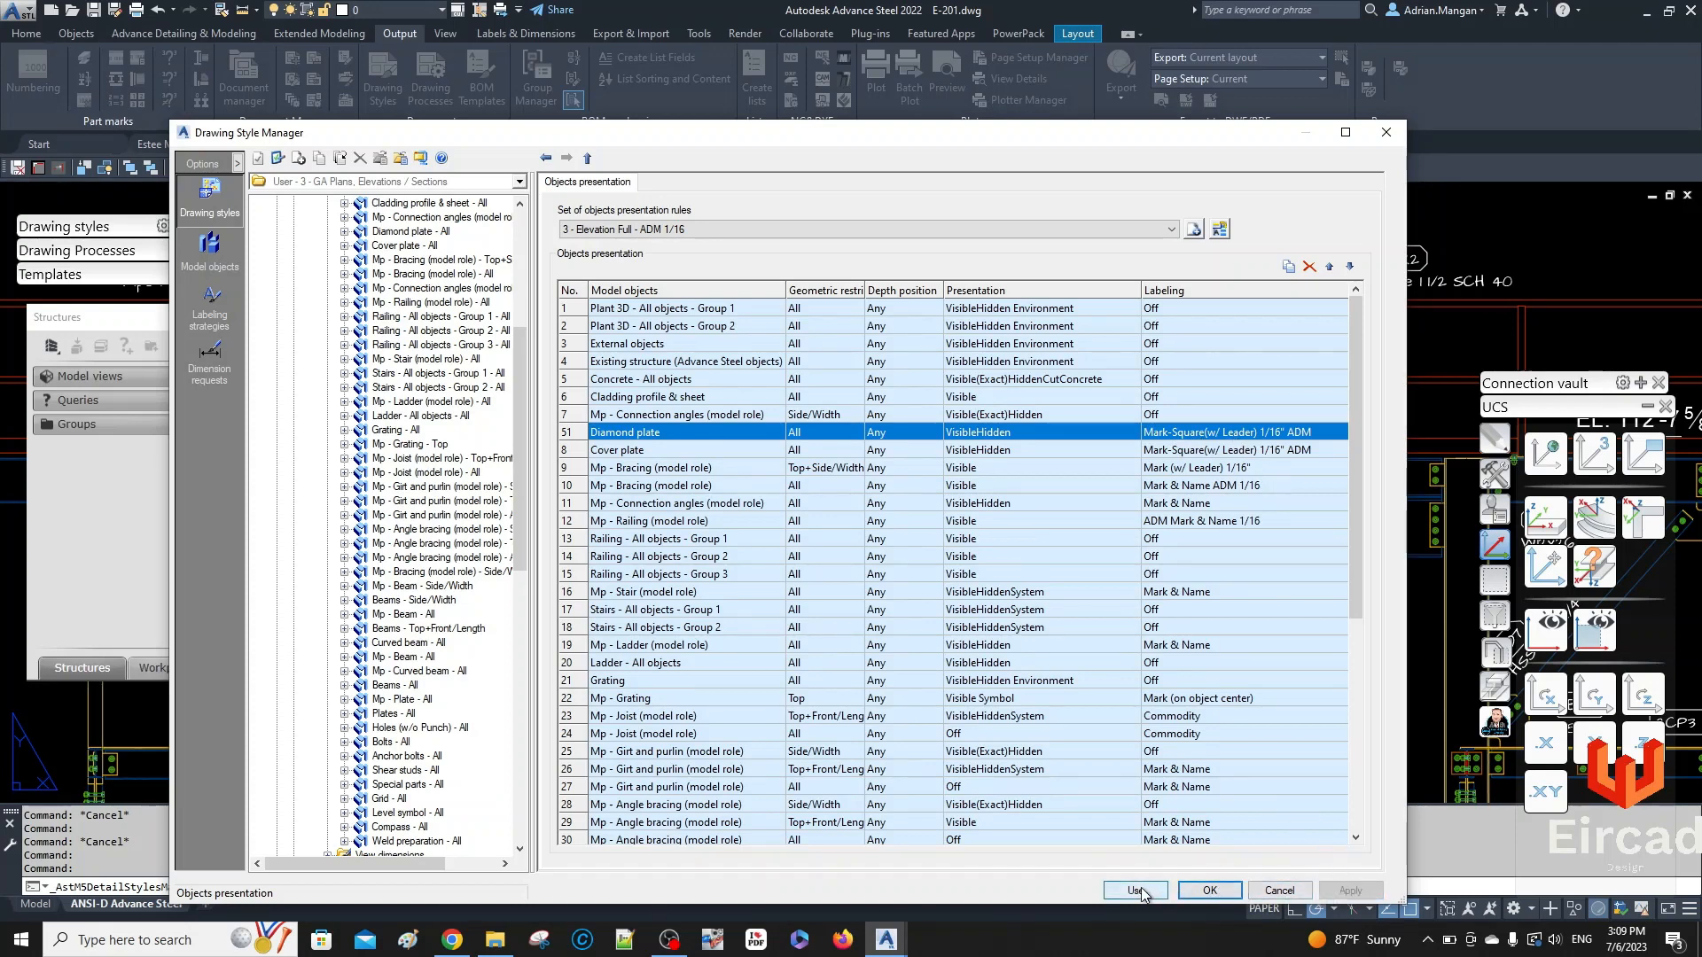
left_click(1137, 890)
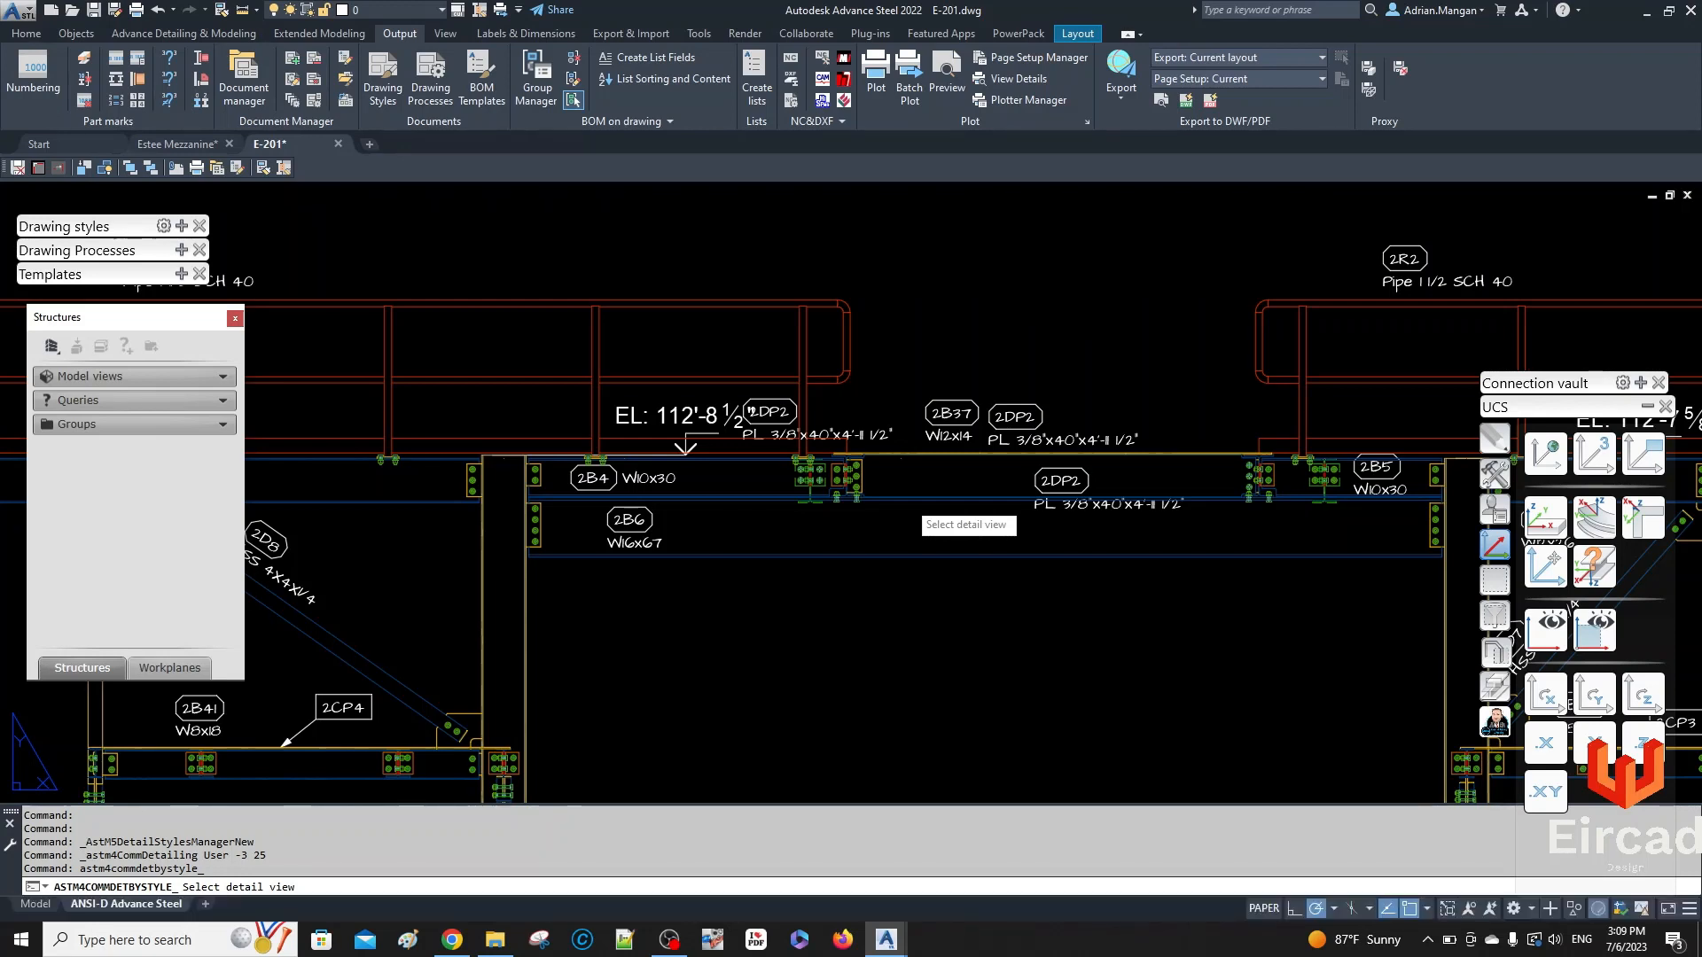
left_click(913, 514)
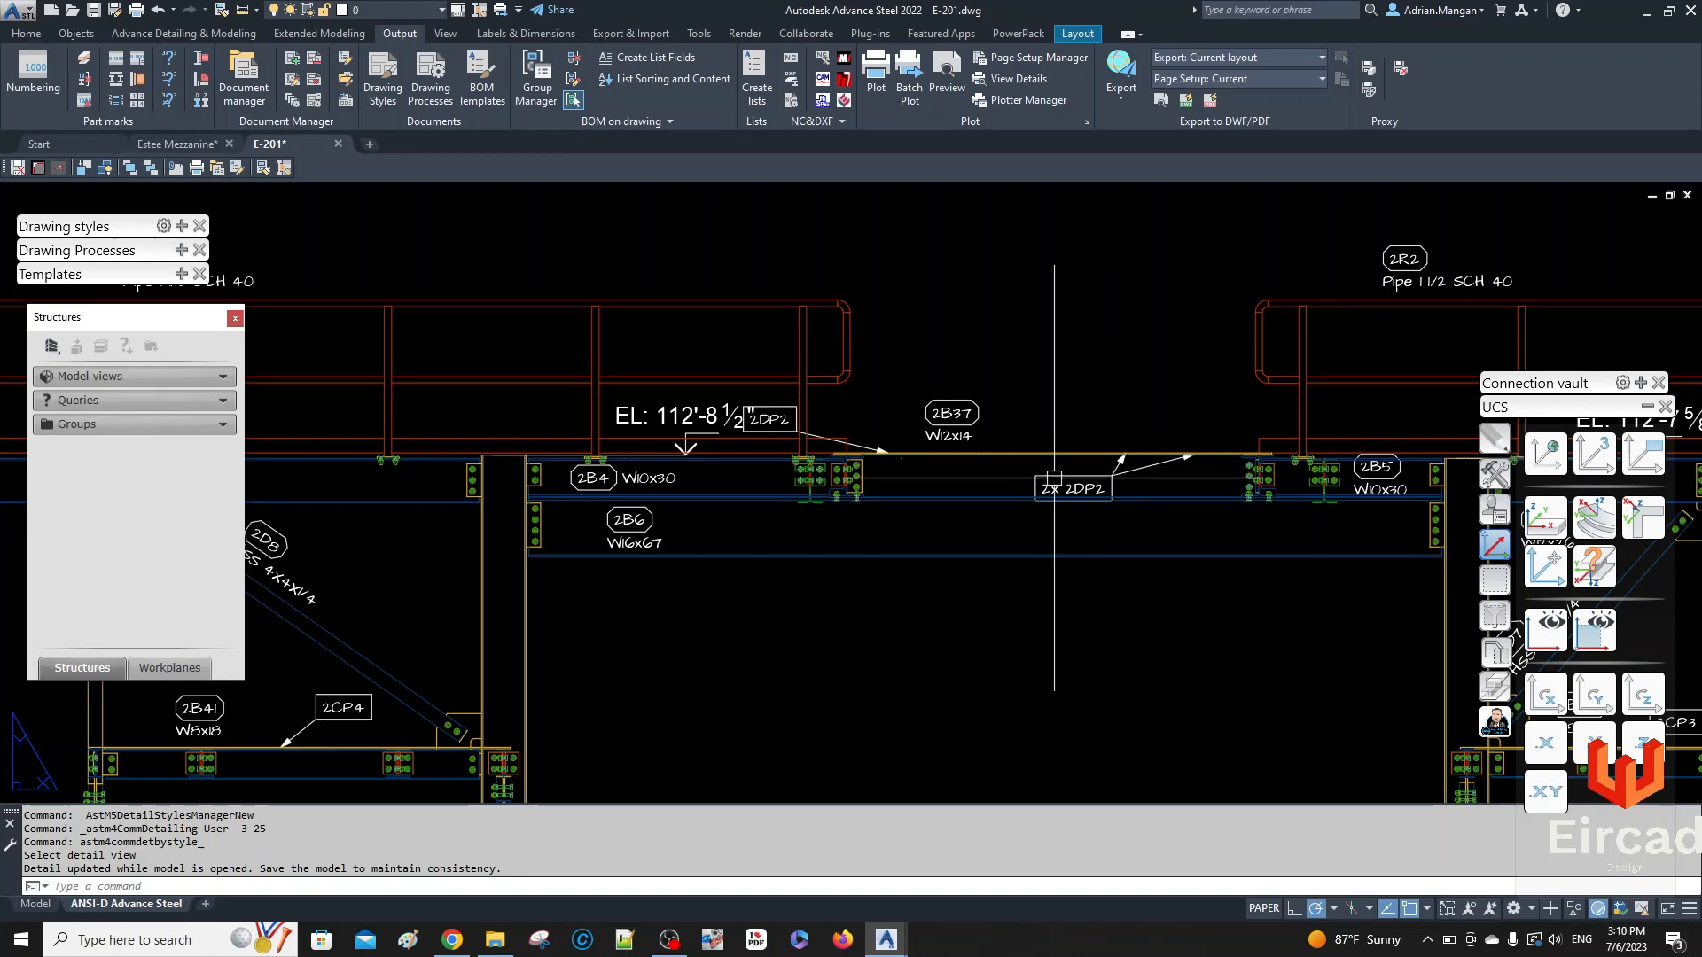
- Move the 2DP2 label beside the EL: 112'-8 1/2" mark to just above the 2B37 beam label
middle_click_drag(1056, 480, 1017, 485)
scroll(756, 431, "up", 4)
left_click(714, 427)
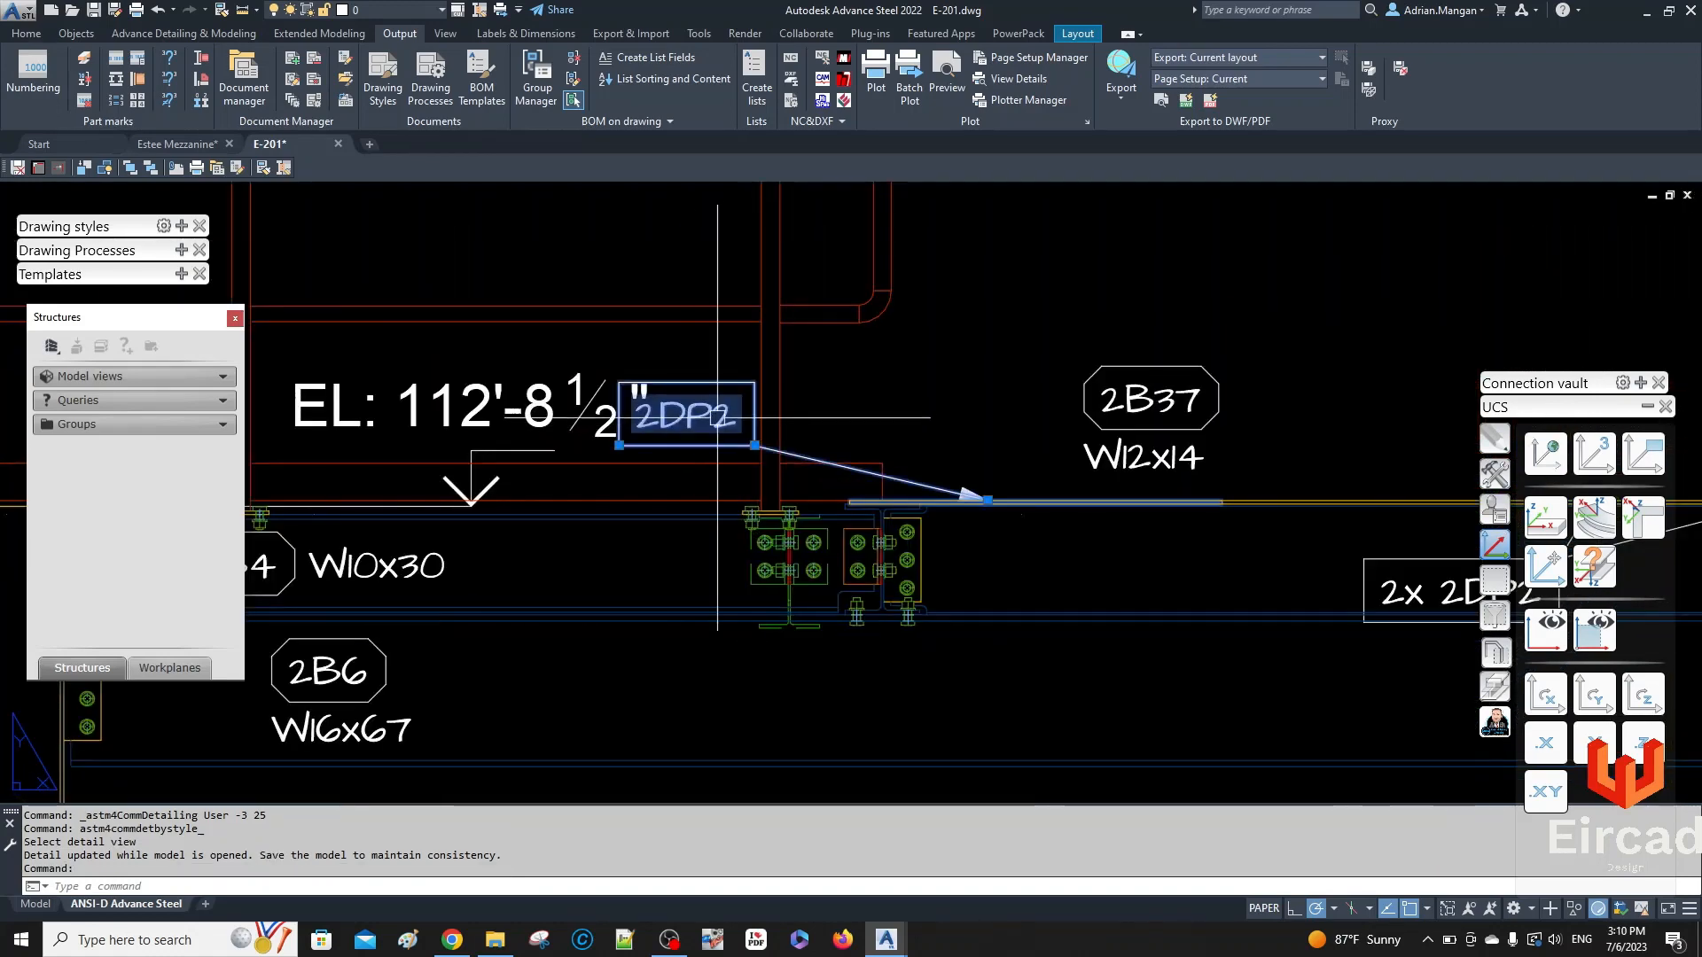
left_click(618, 445)
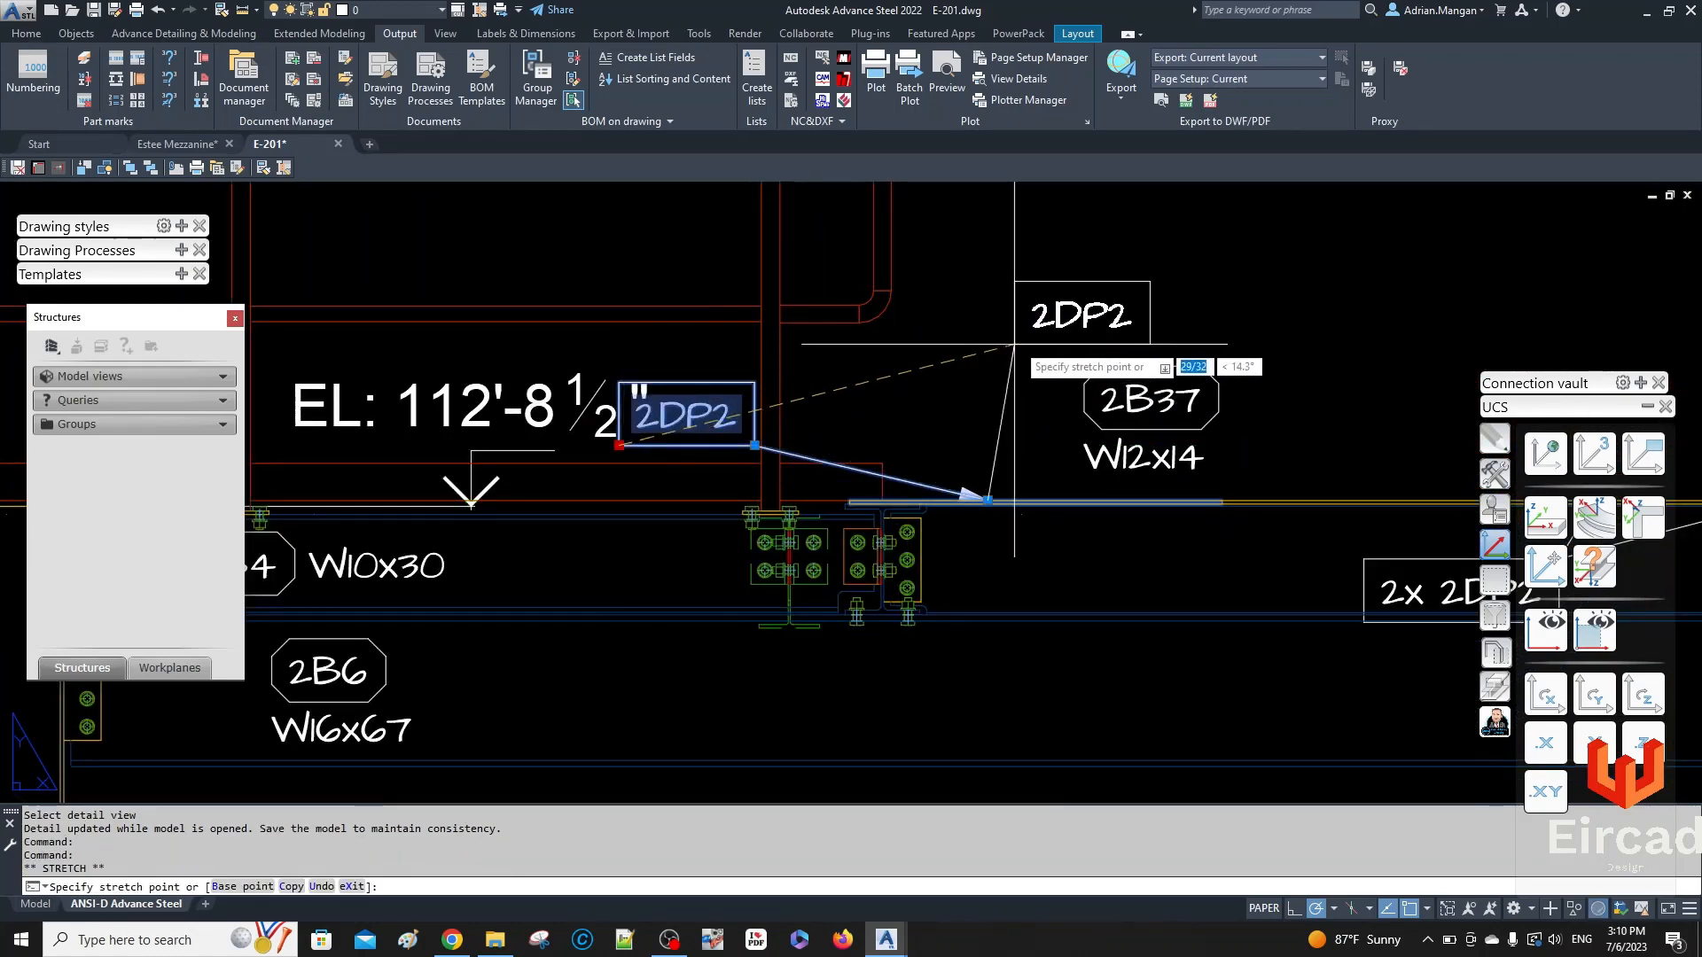
left_click(1082, 331)
key("Escape")
- Move the combined 2x 2DP2 label above the floor line, to the right of the 2B37 label
scroll(1000, 347, "down", 1)
middle_click_drag(999, 347, 772, 375)
left_click(1061, 529)
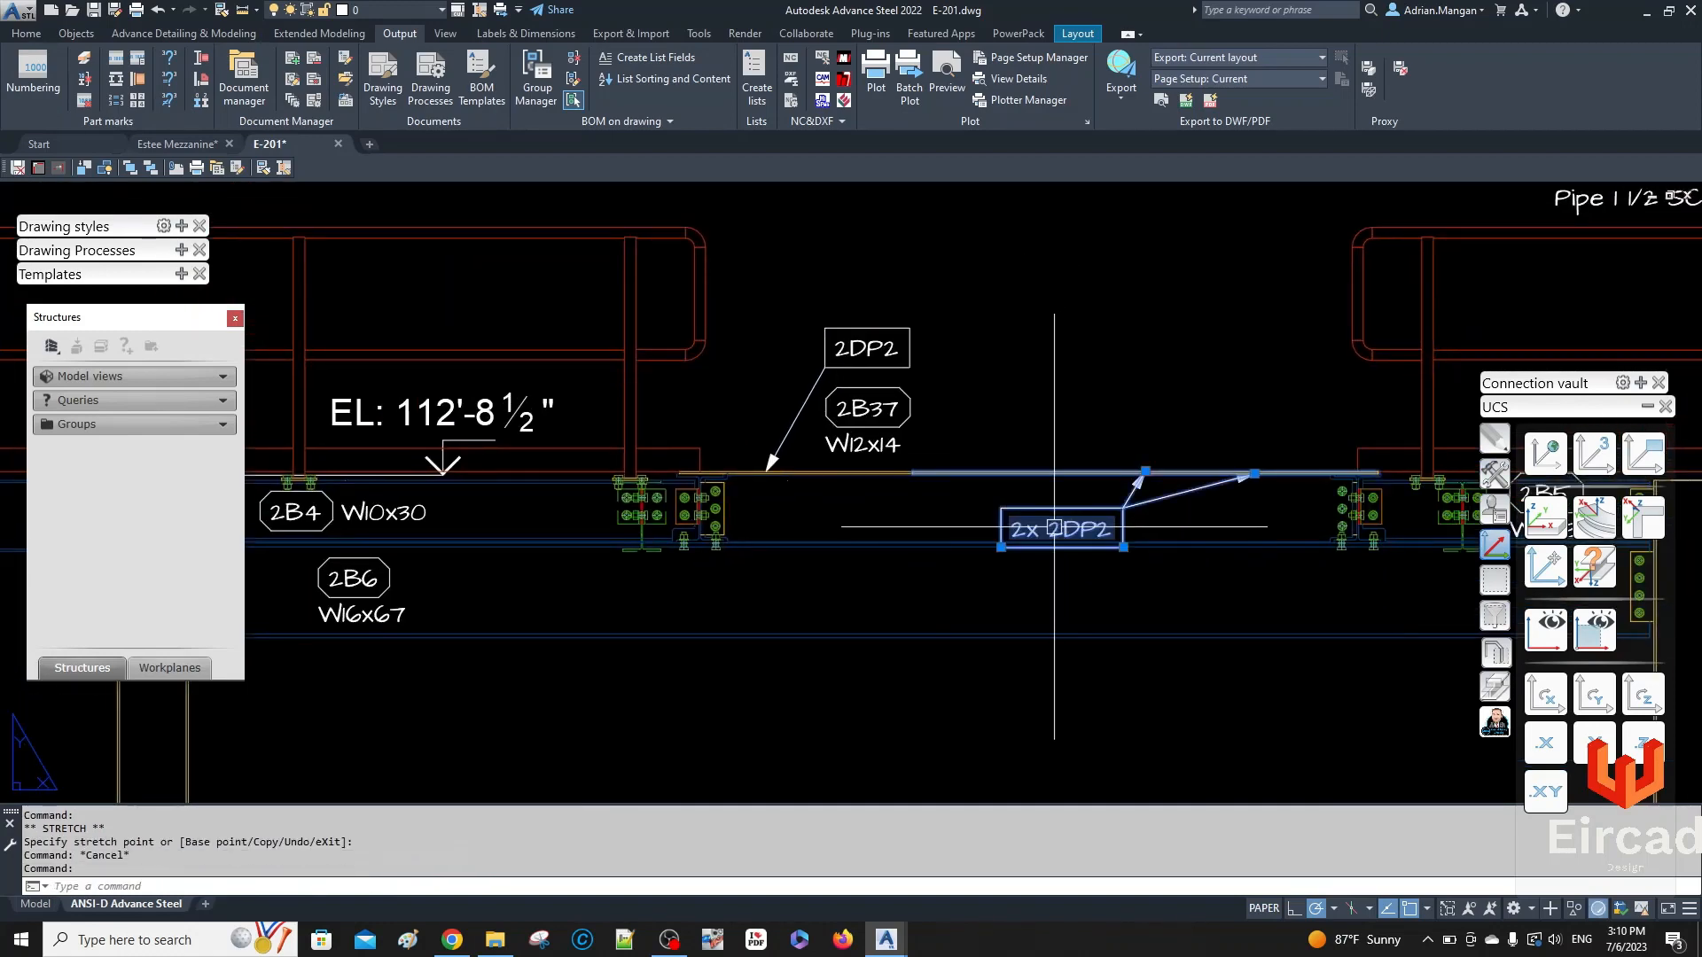
left_click(1001, 547)
left_click(1086, 383)
key("Escape")
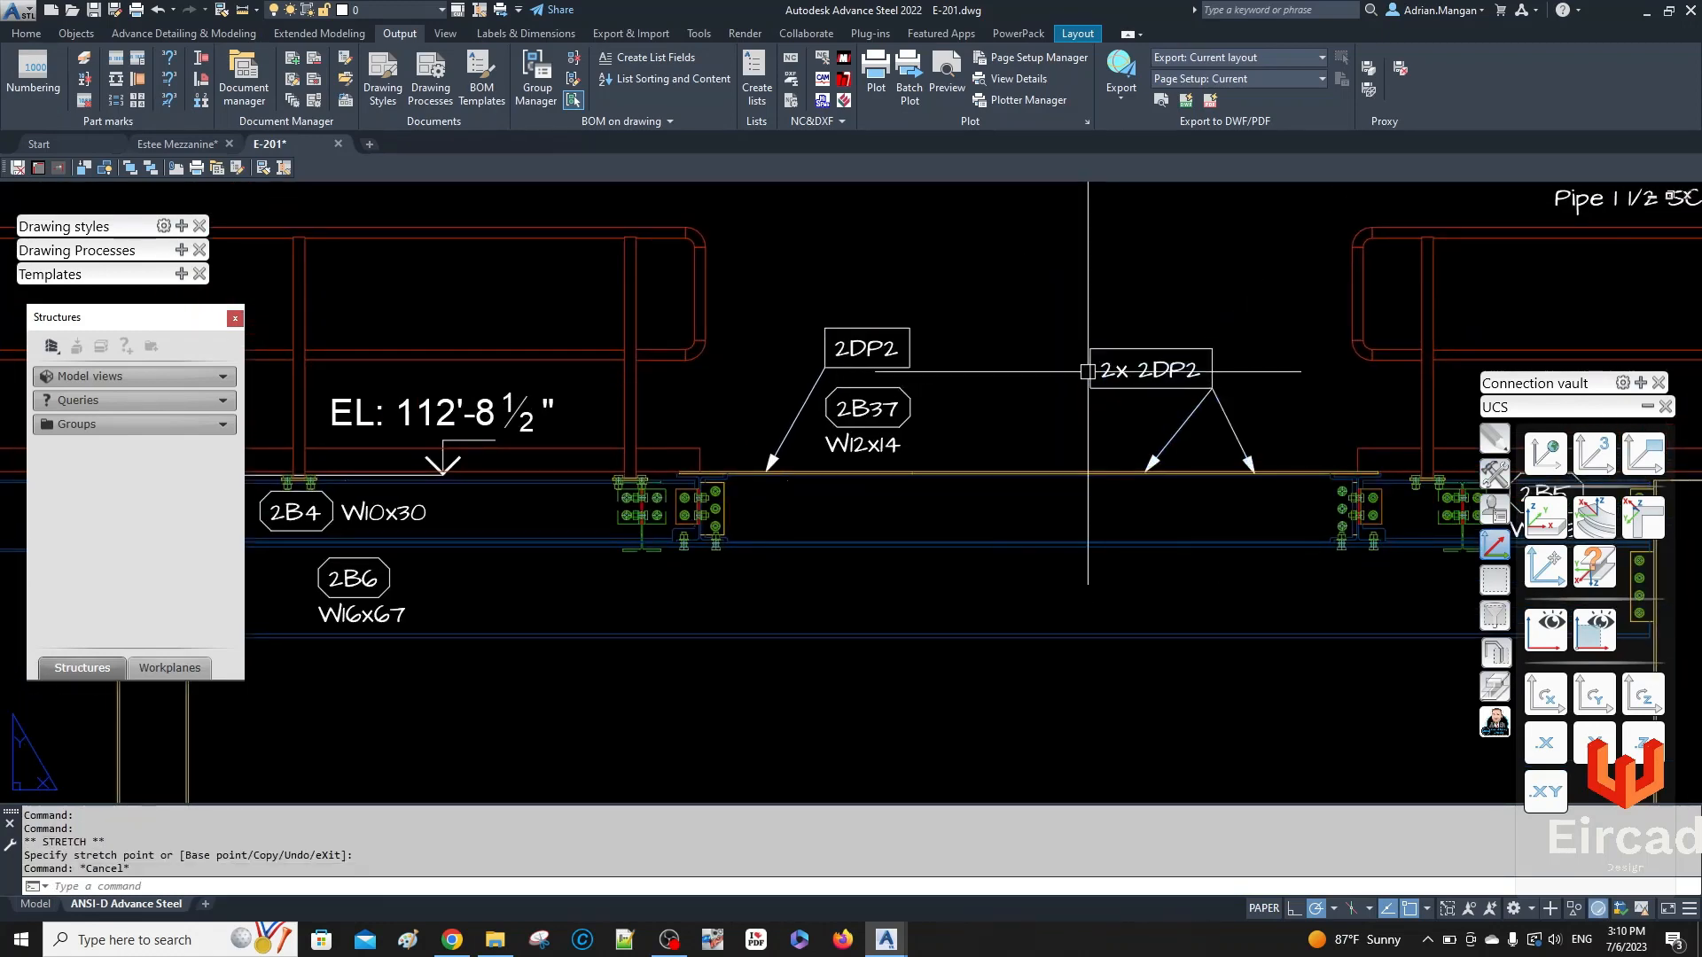
- Open the labeling strategy of the Diamond plate rule in the elevation drawing style for editing
scroll(1094, 383, "down", 2)
middle_click_drag(1004, 385, 846, 326)
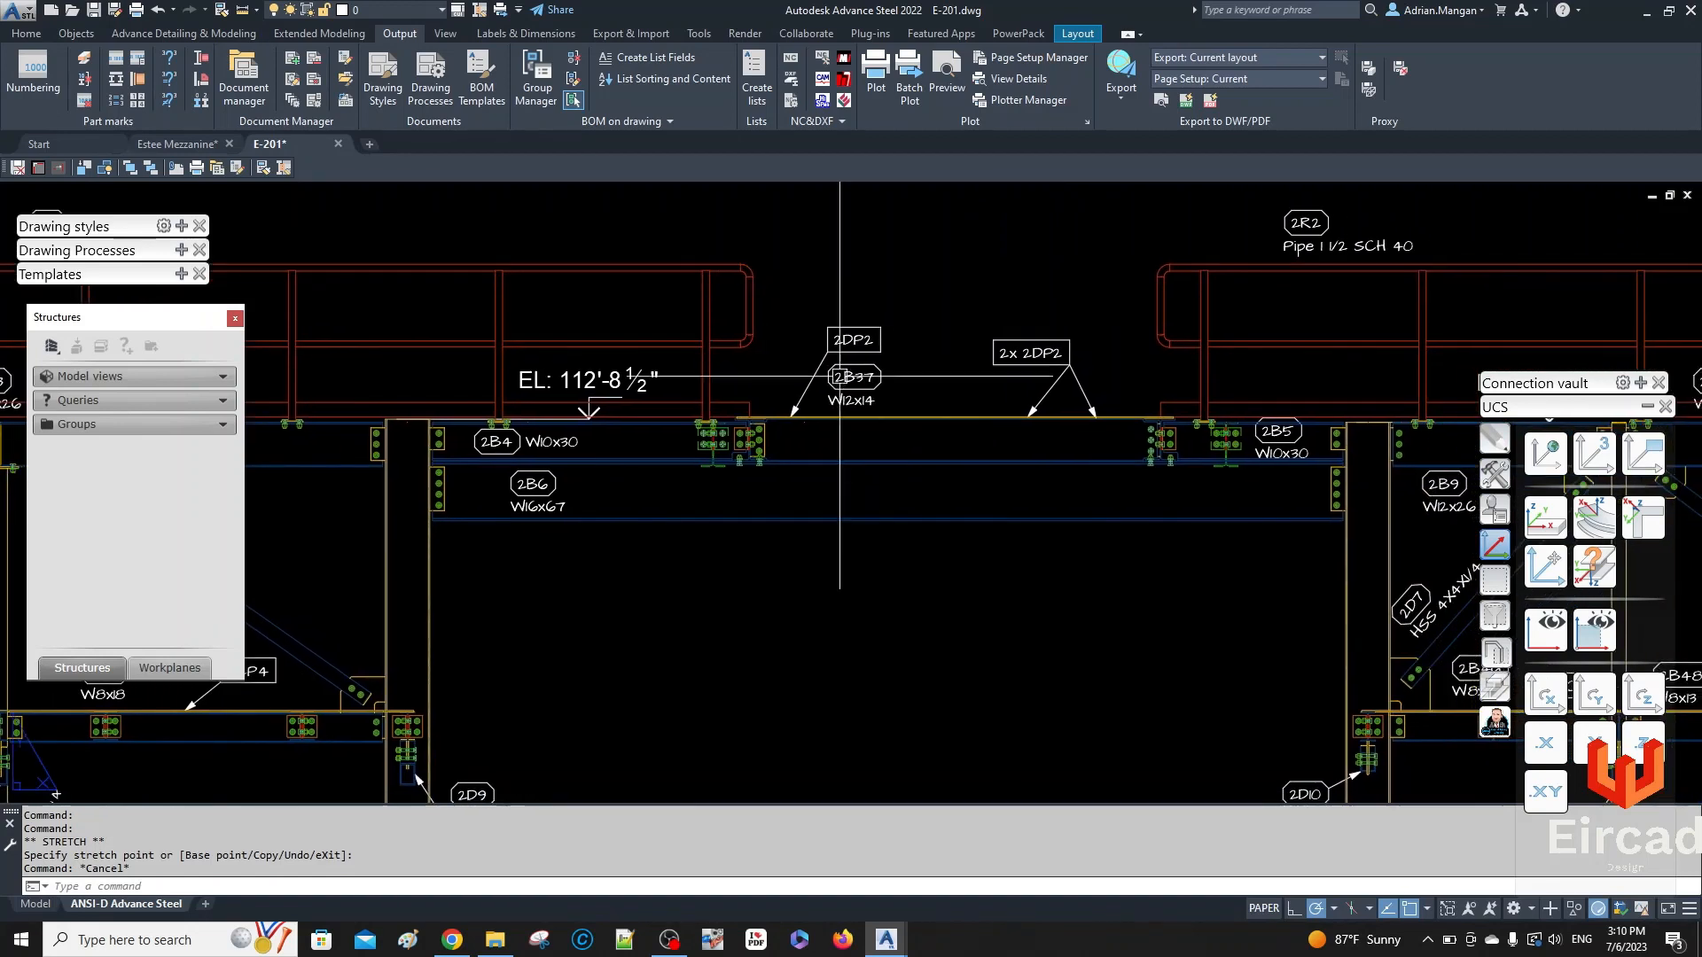
left_click(290, 84)
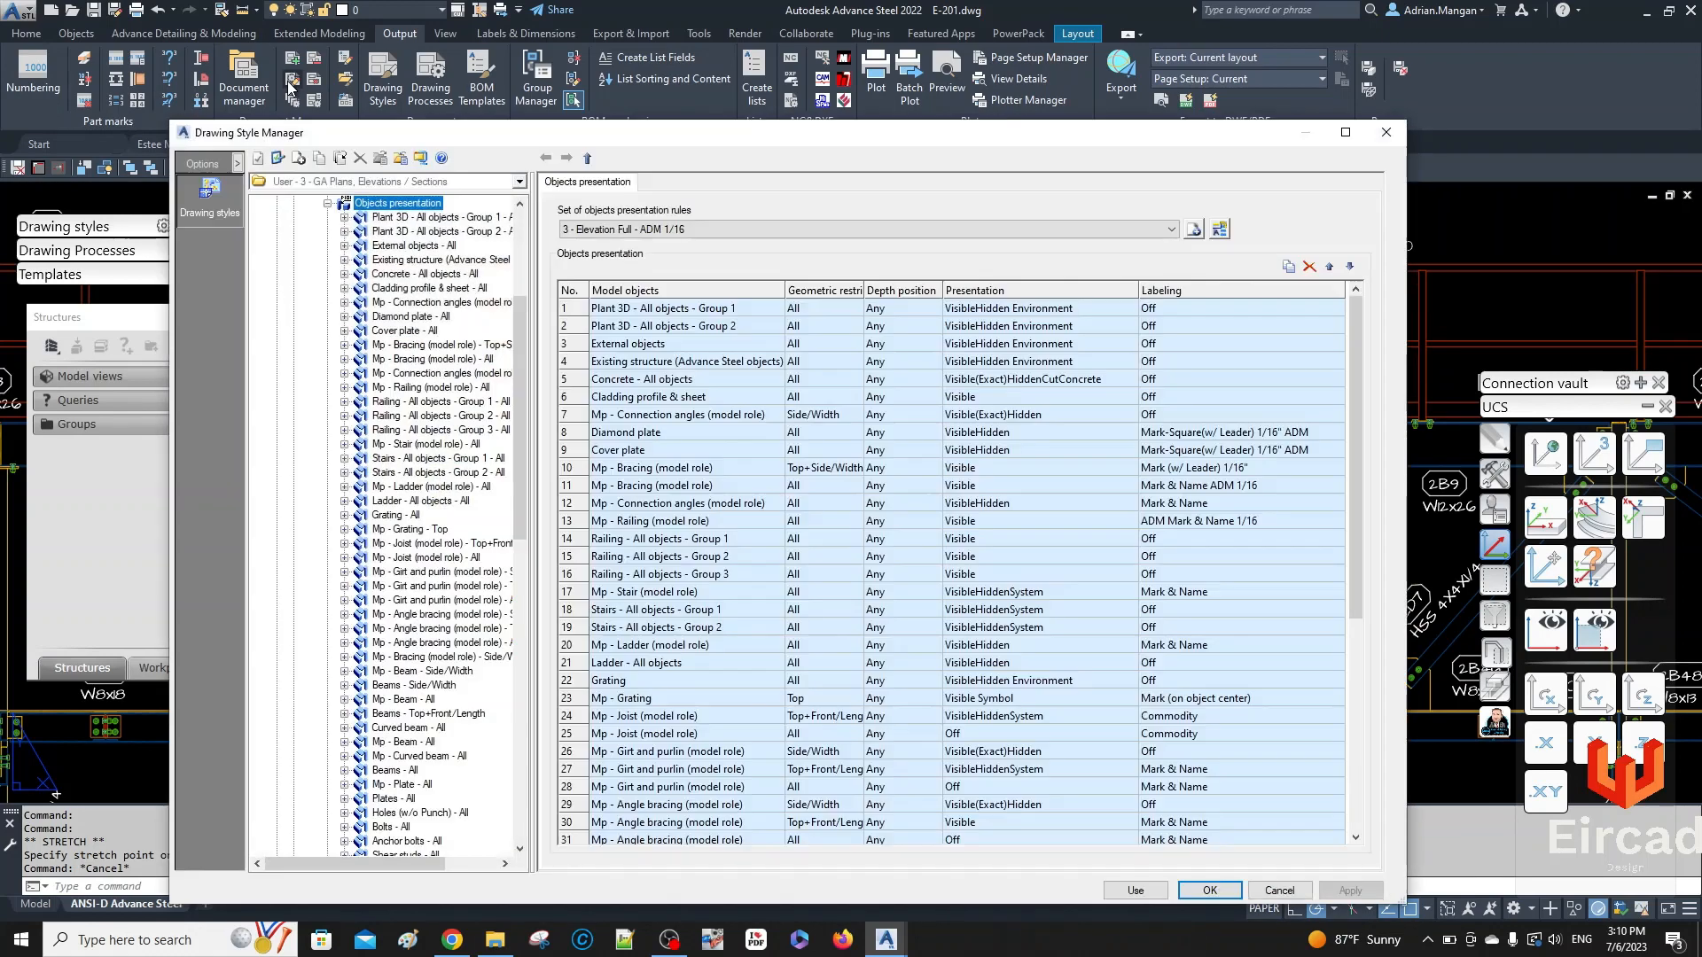
left_click(578, 416)
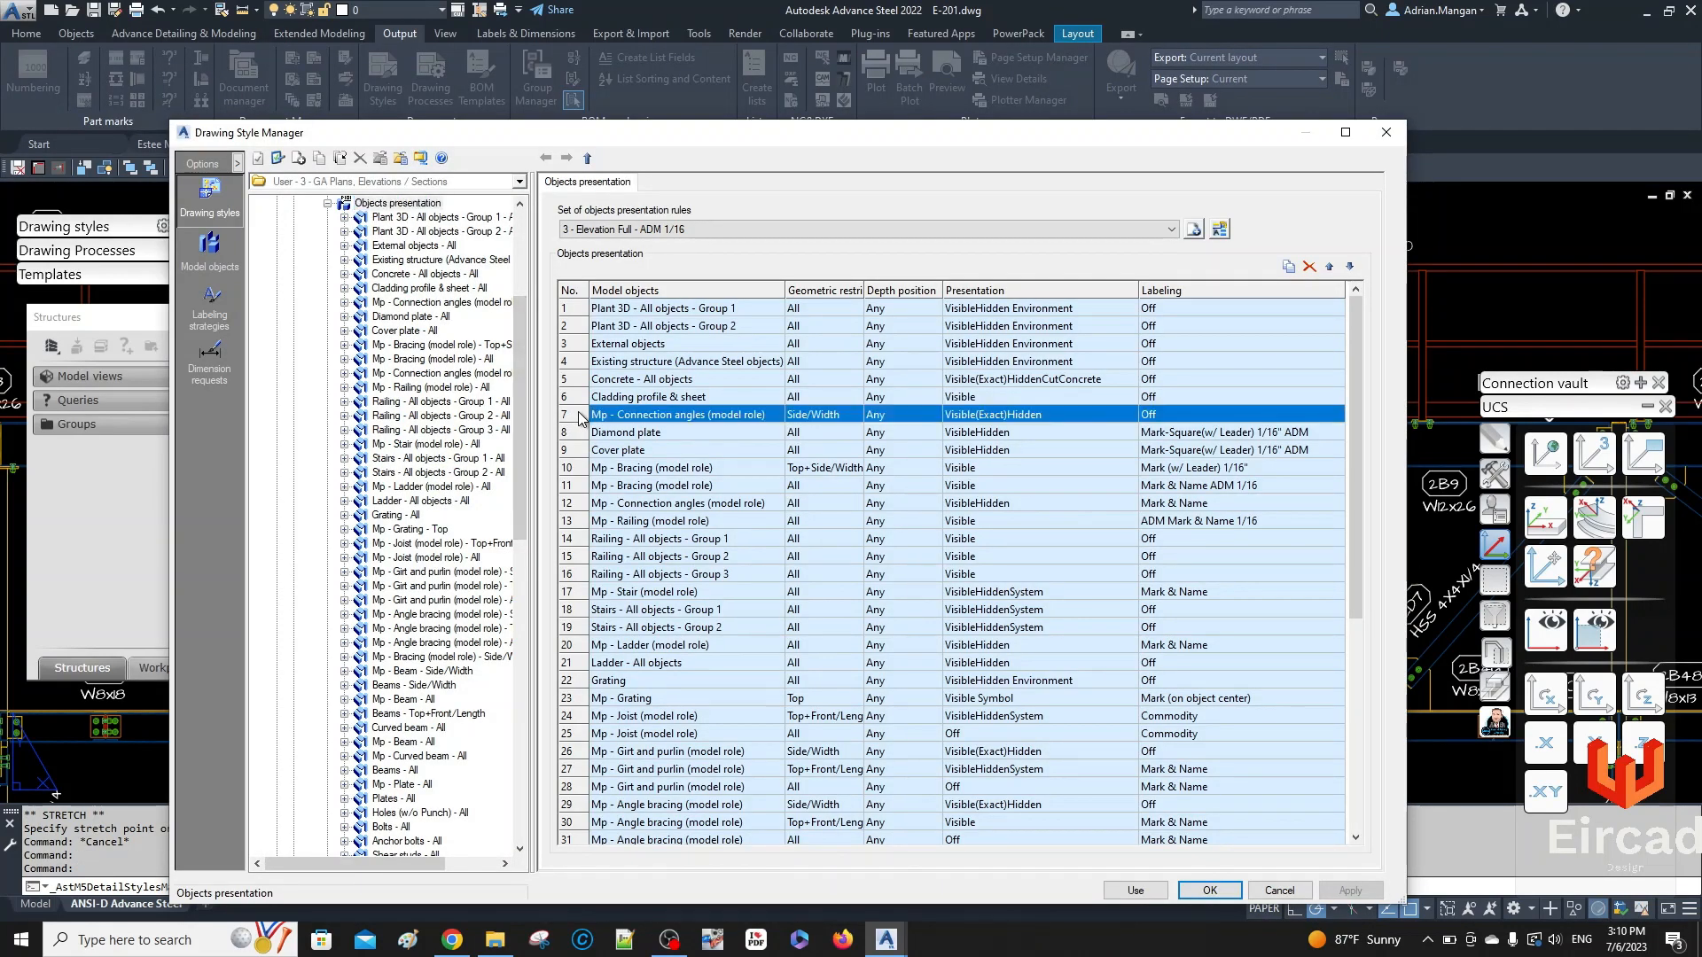
double_click(578, 432)
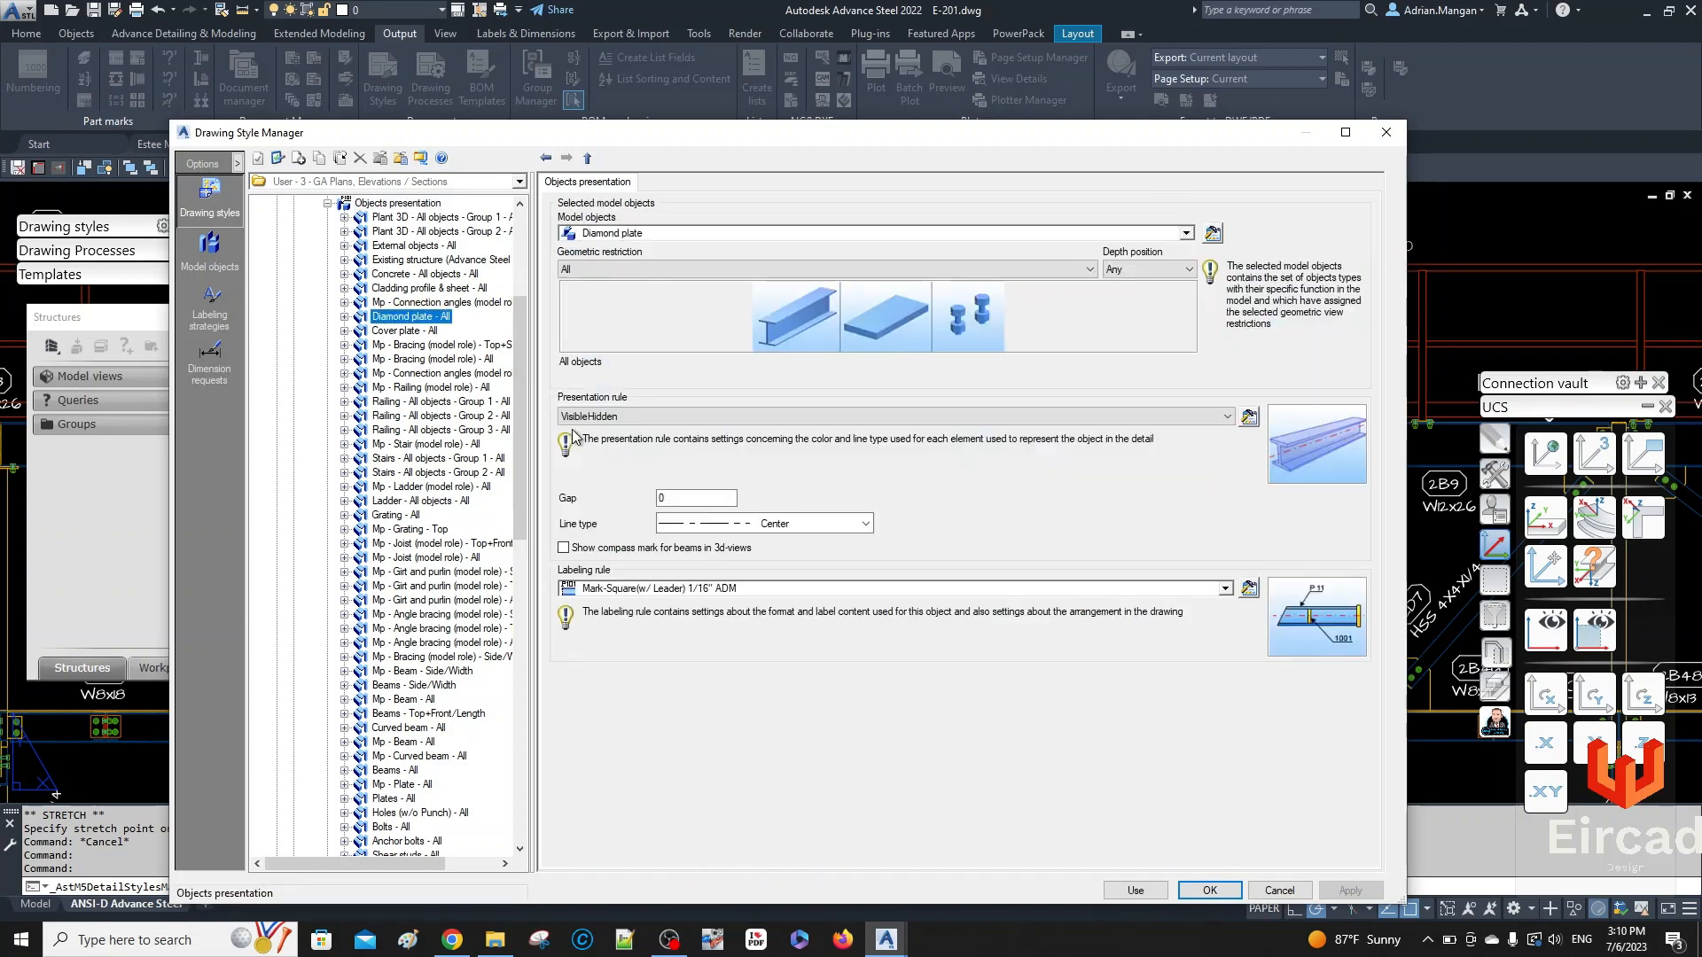
left_click(1246, 589)
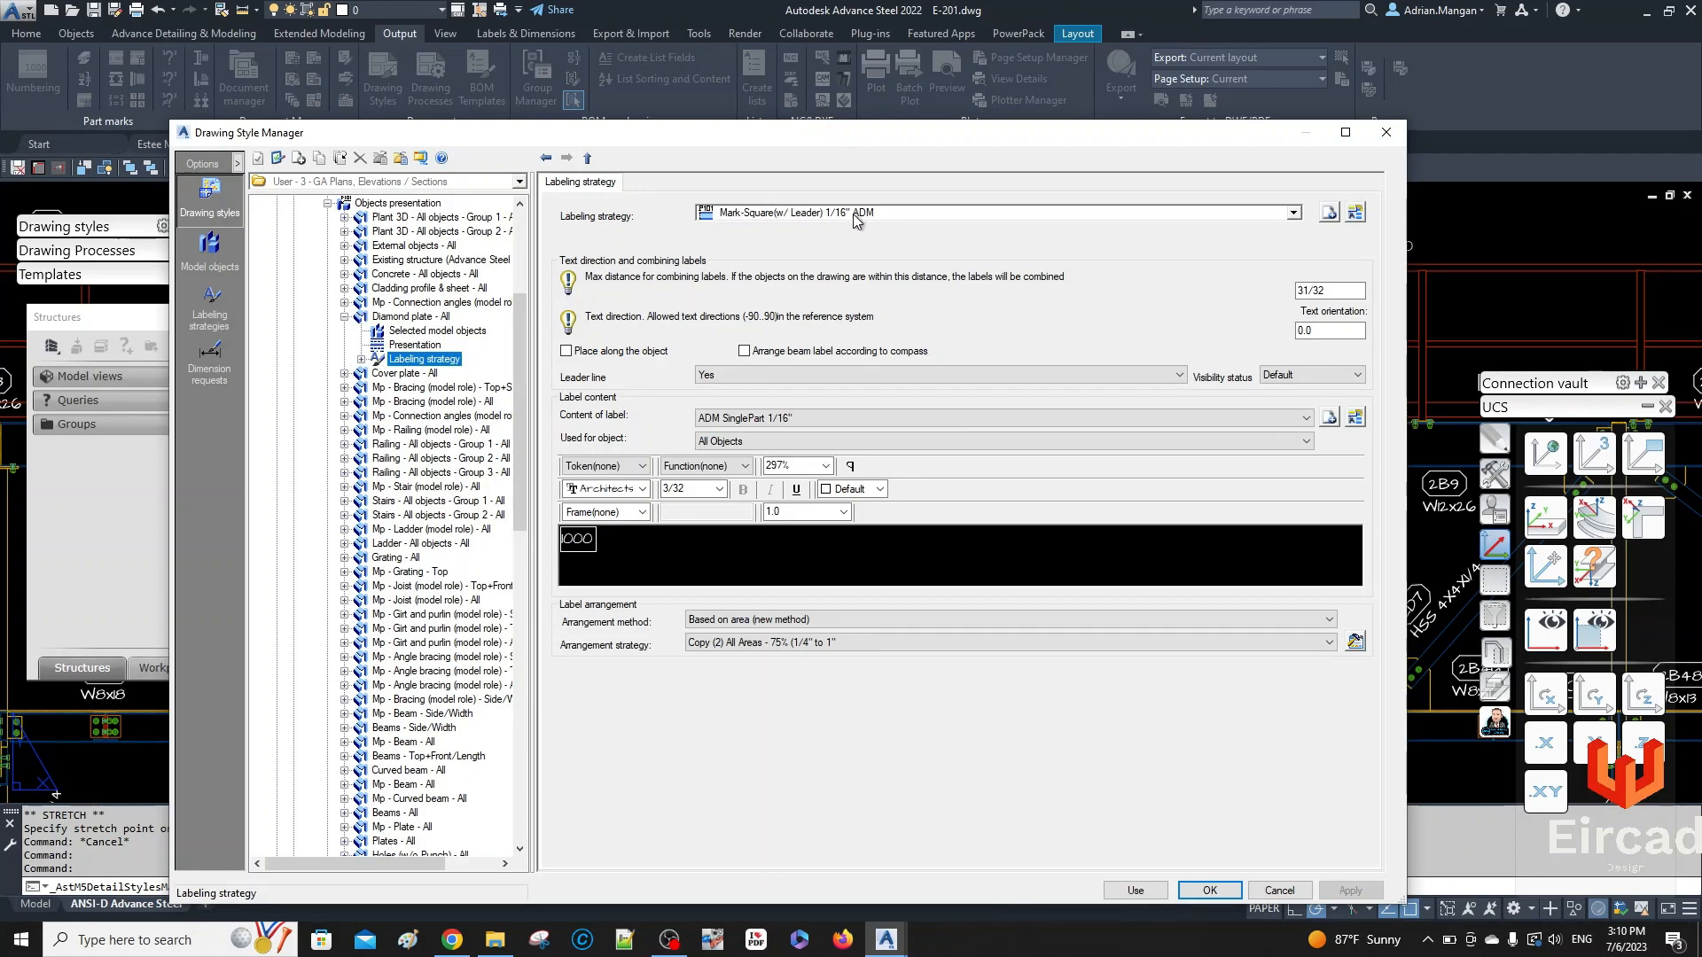
- Set the maximum distance for combining labels to 1 and accept modifying the shared strategy Mark-Square(w/ Leader) 1/16" ADM
left_click_drag(1330, 291, 1258, 296)
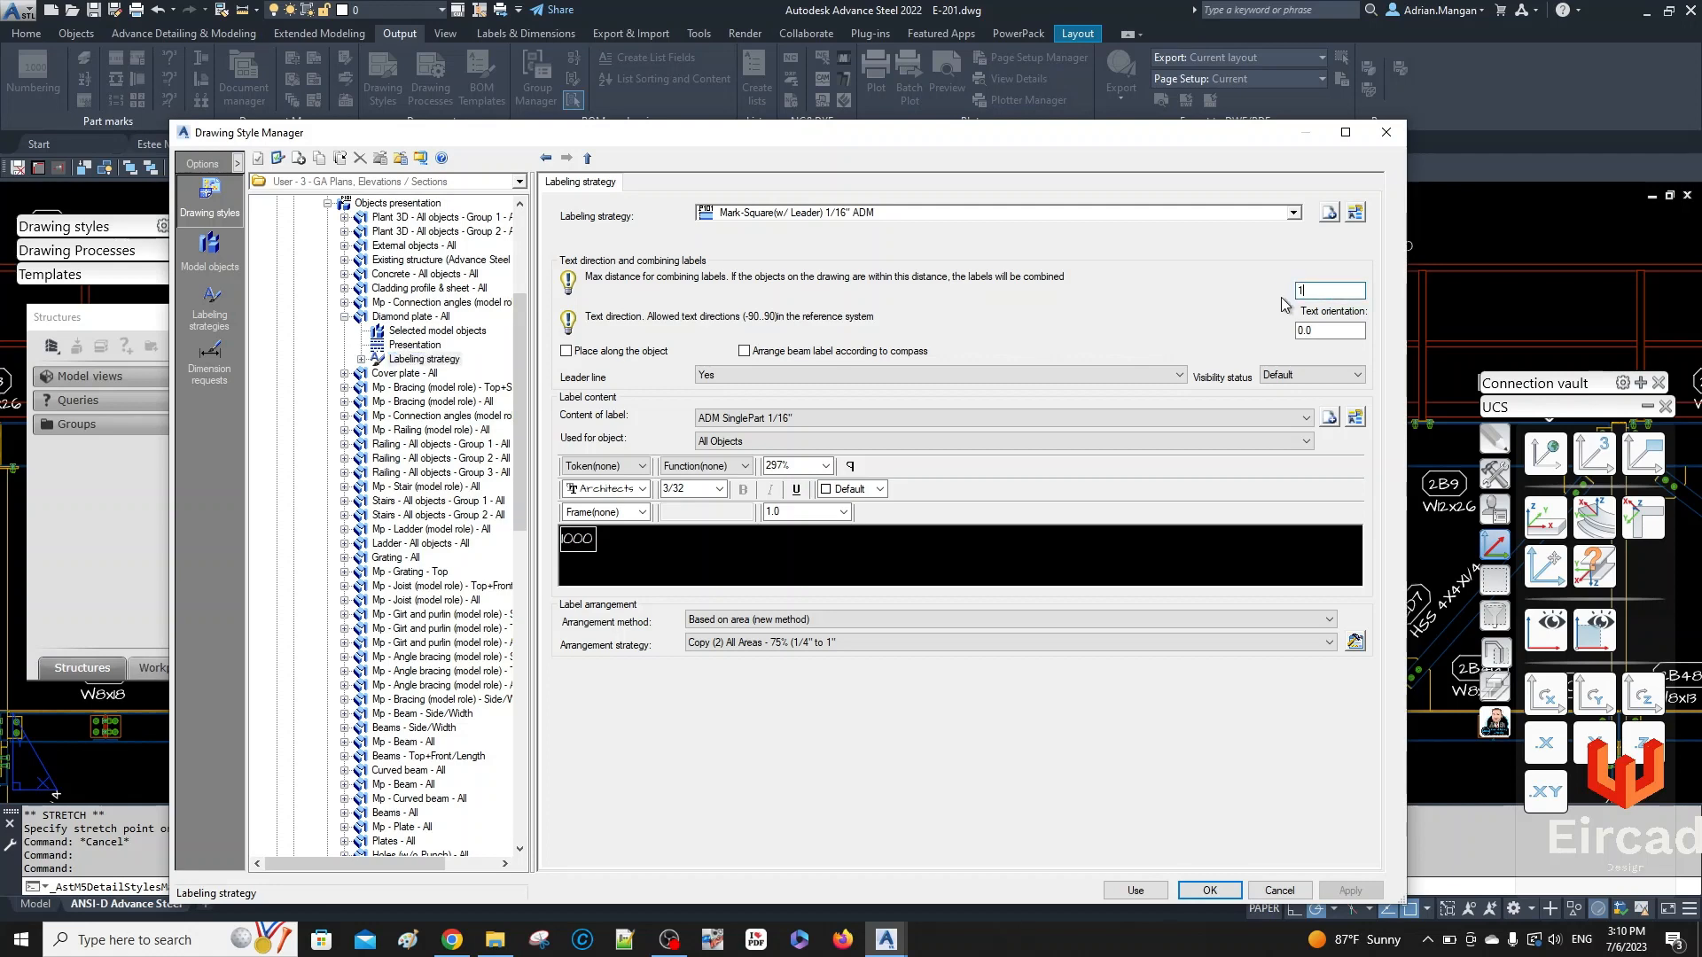
left_click(1325, 330)
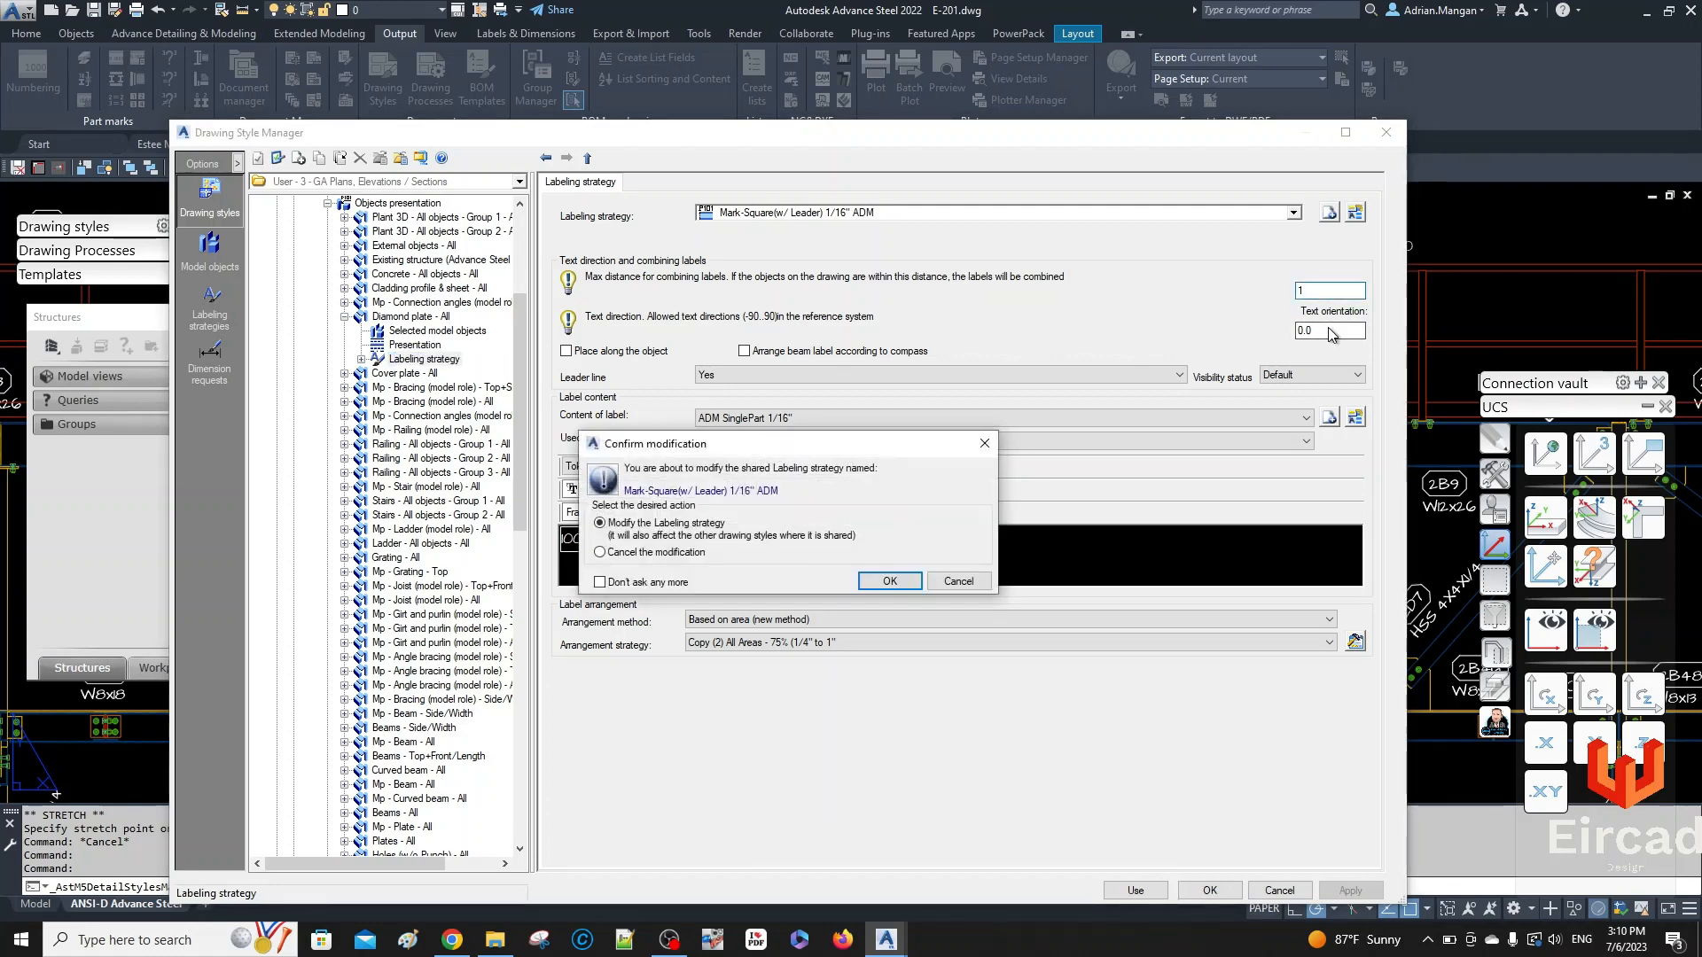
left_click(911, 583)
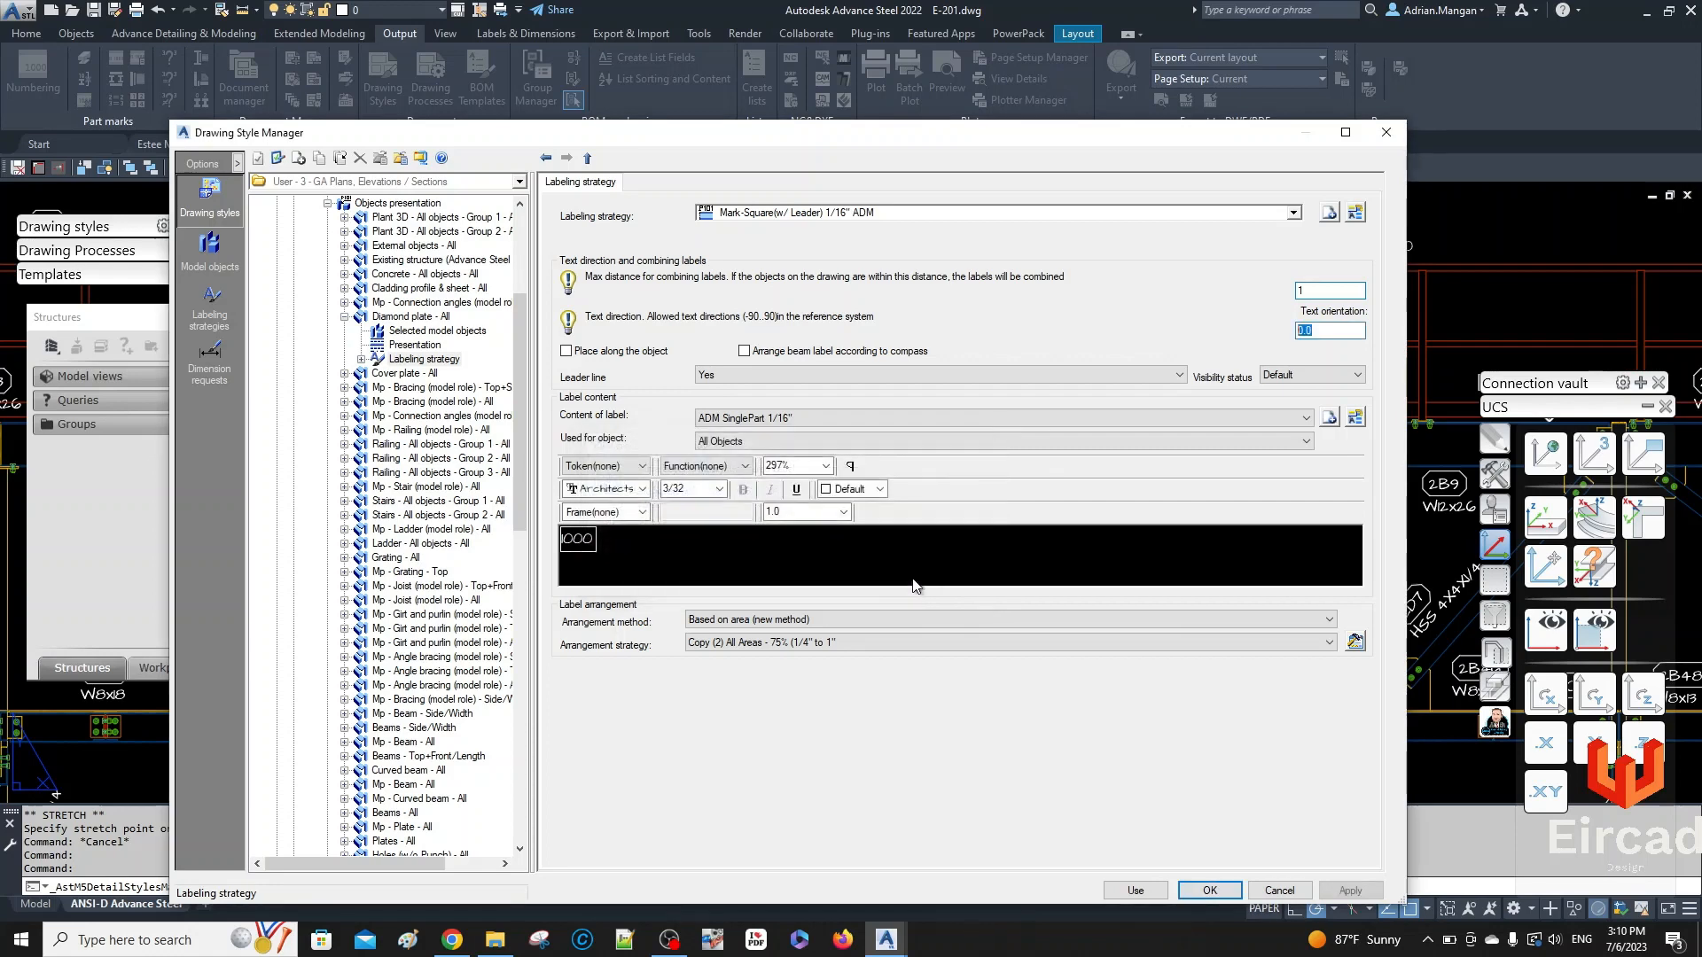
left_click(1335, 286)
left_click(1330, 213)
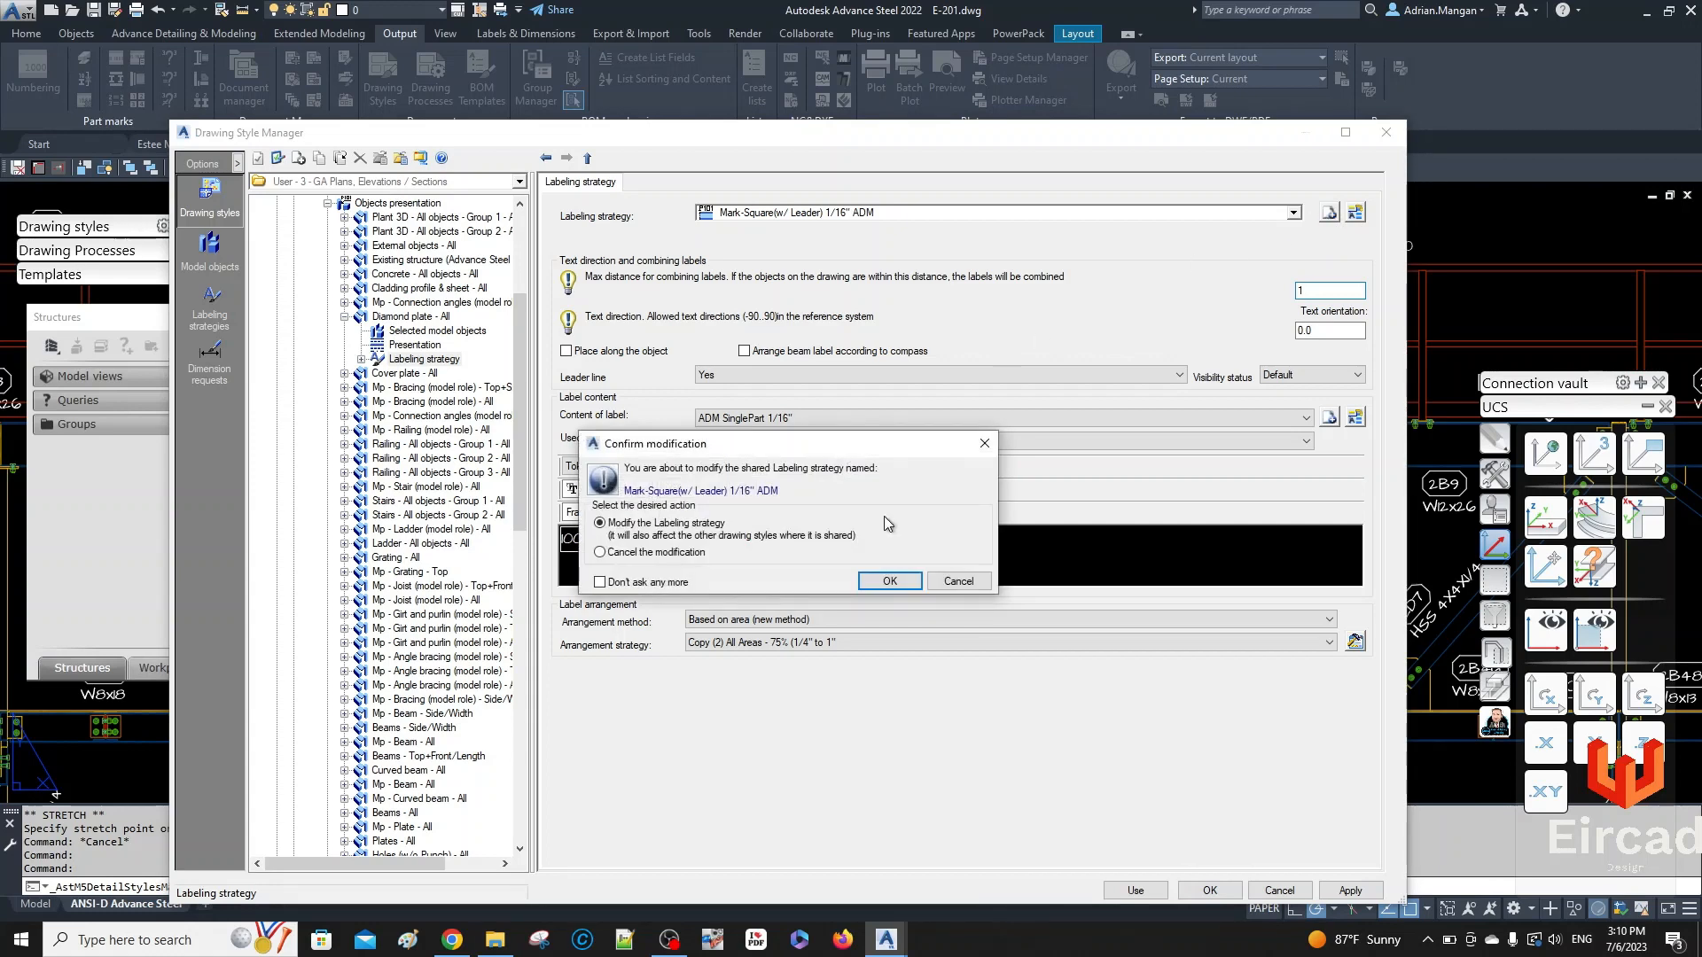
left_click(901, 581)
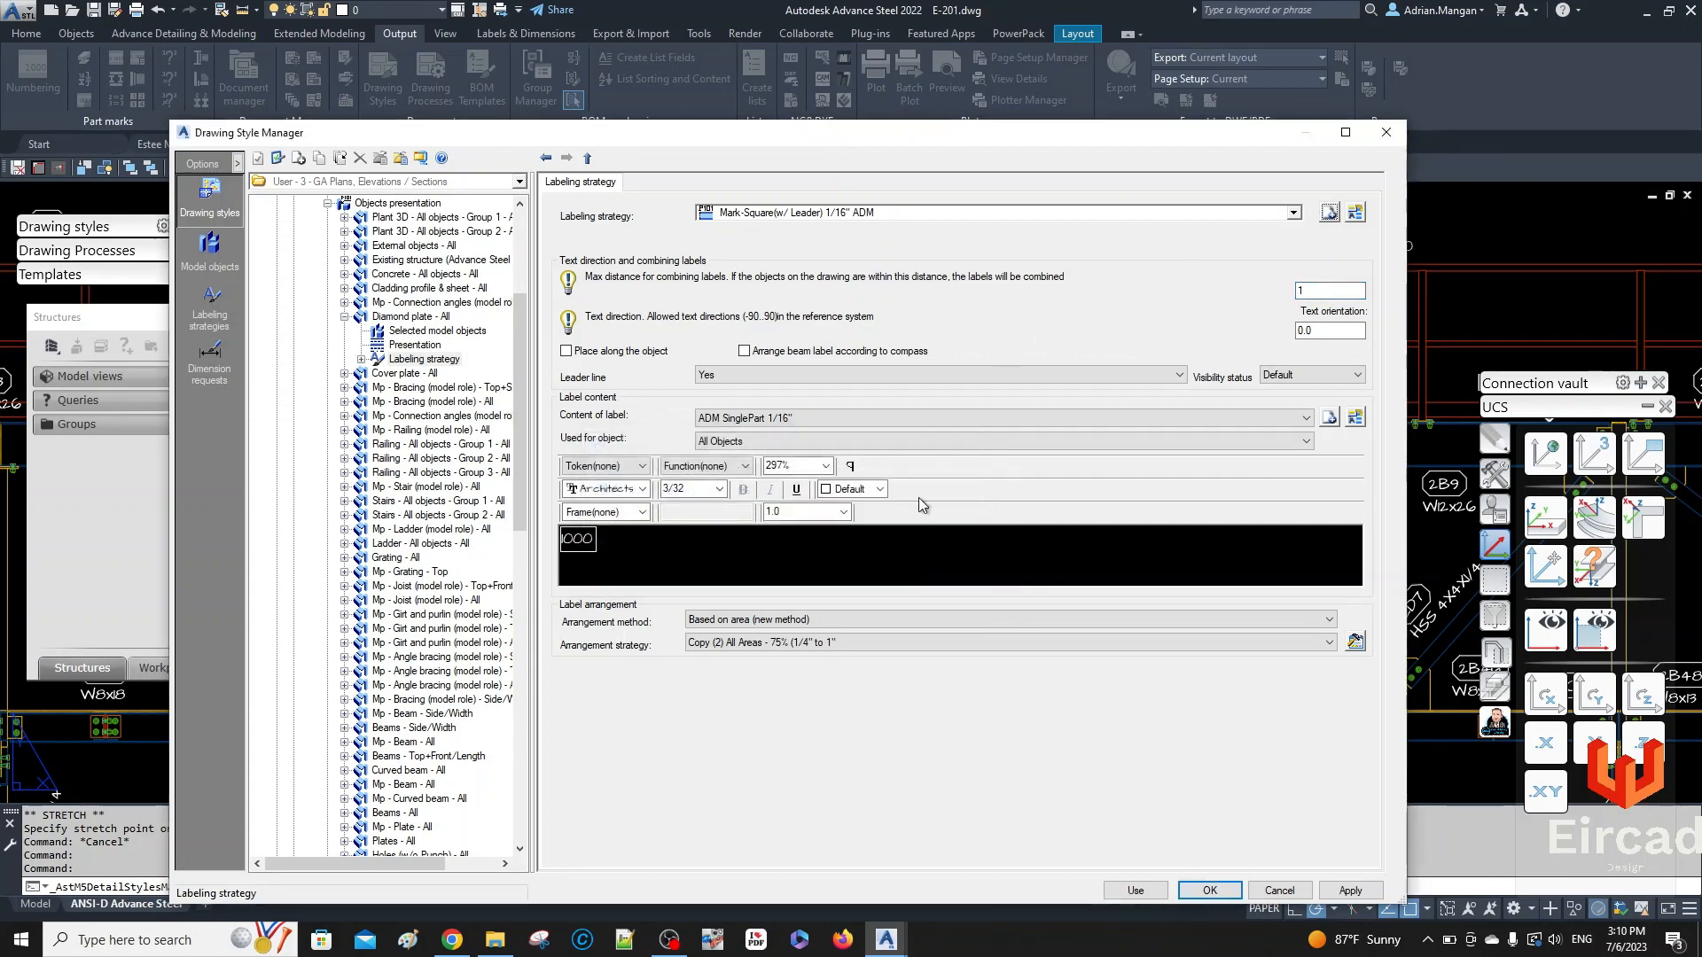
- Duplicate the labeling strategy under the name Mark-Square(w/ Leader) 1/16" CB ADM
left_click(1329, 215)
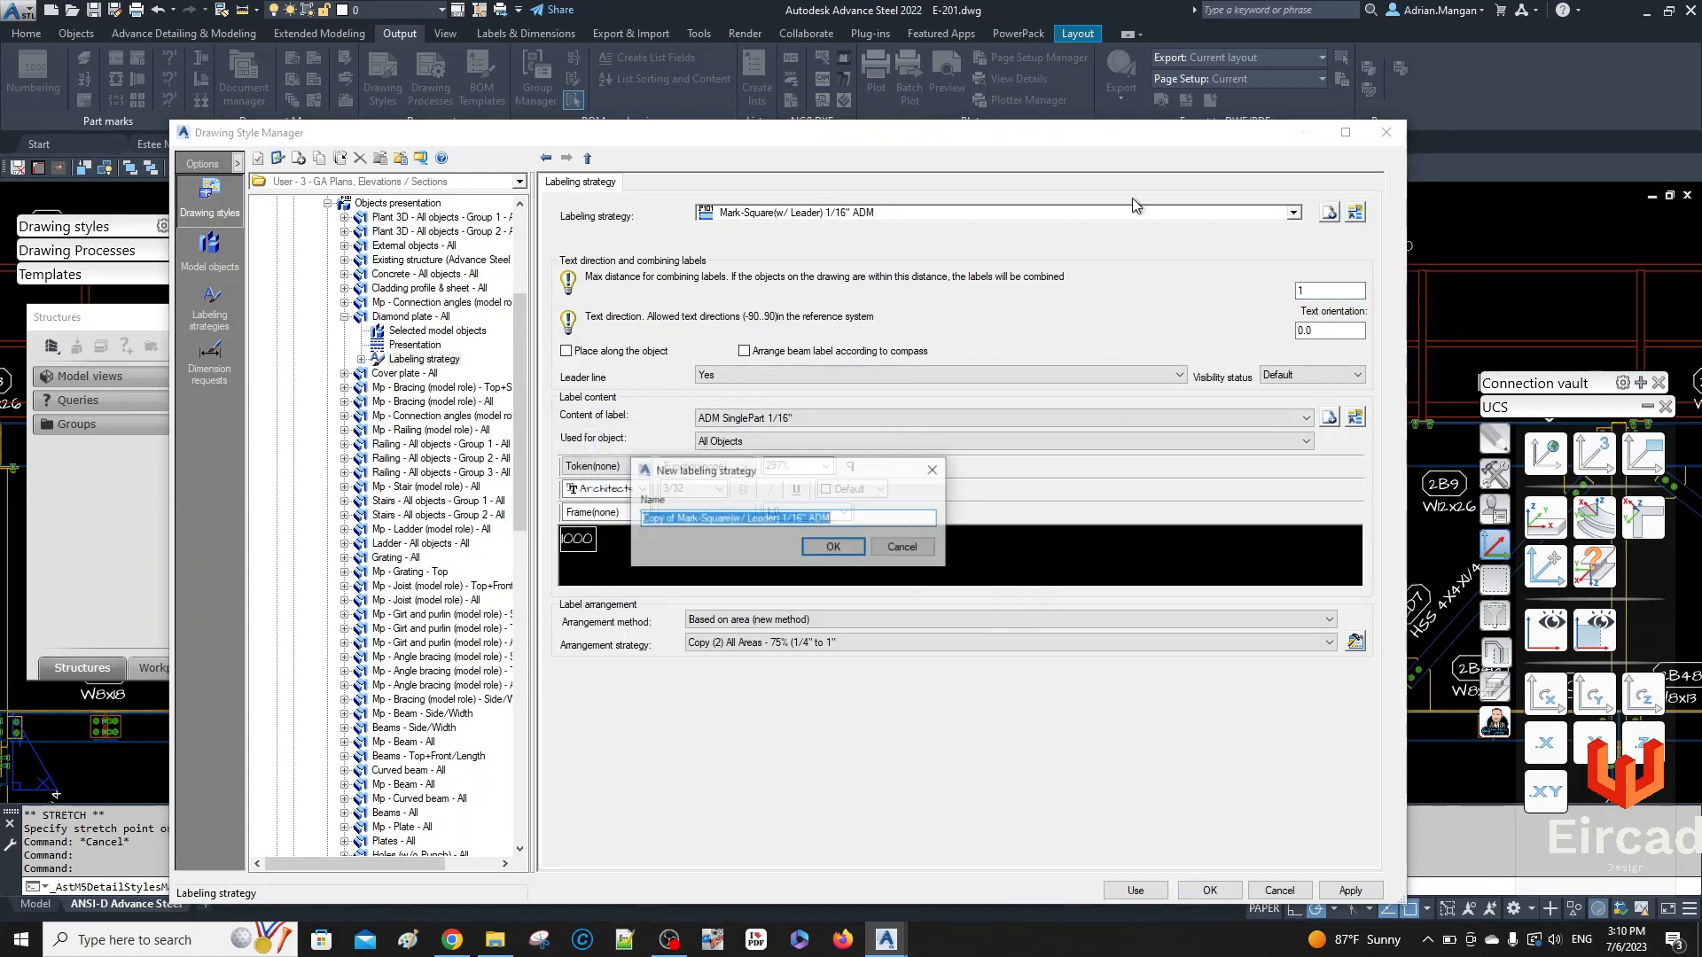
left_click(682, 520)
left_click_drag(682, 520, 517, 520)
key("Delete")
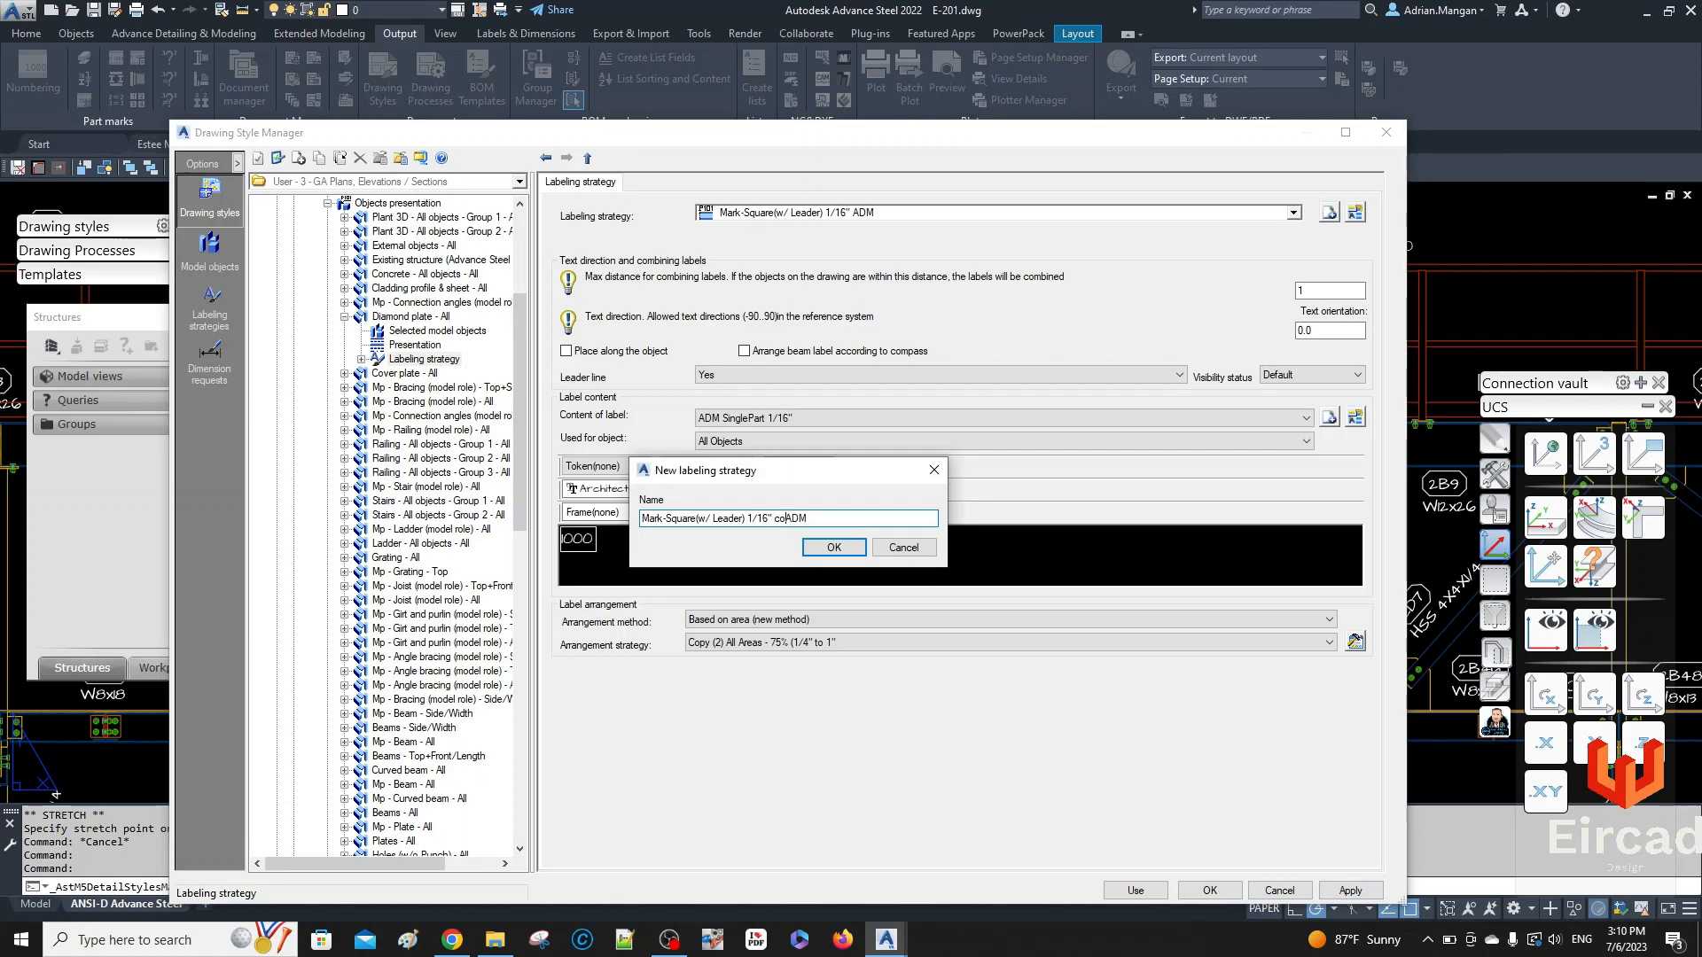
type("cCO")
key("BackSpace")
key("BackSpace")
left_click(834, 547)
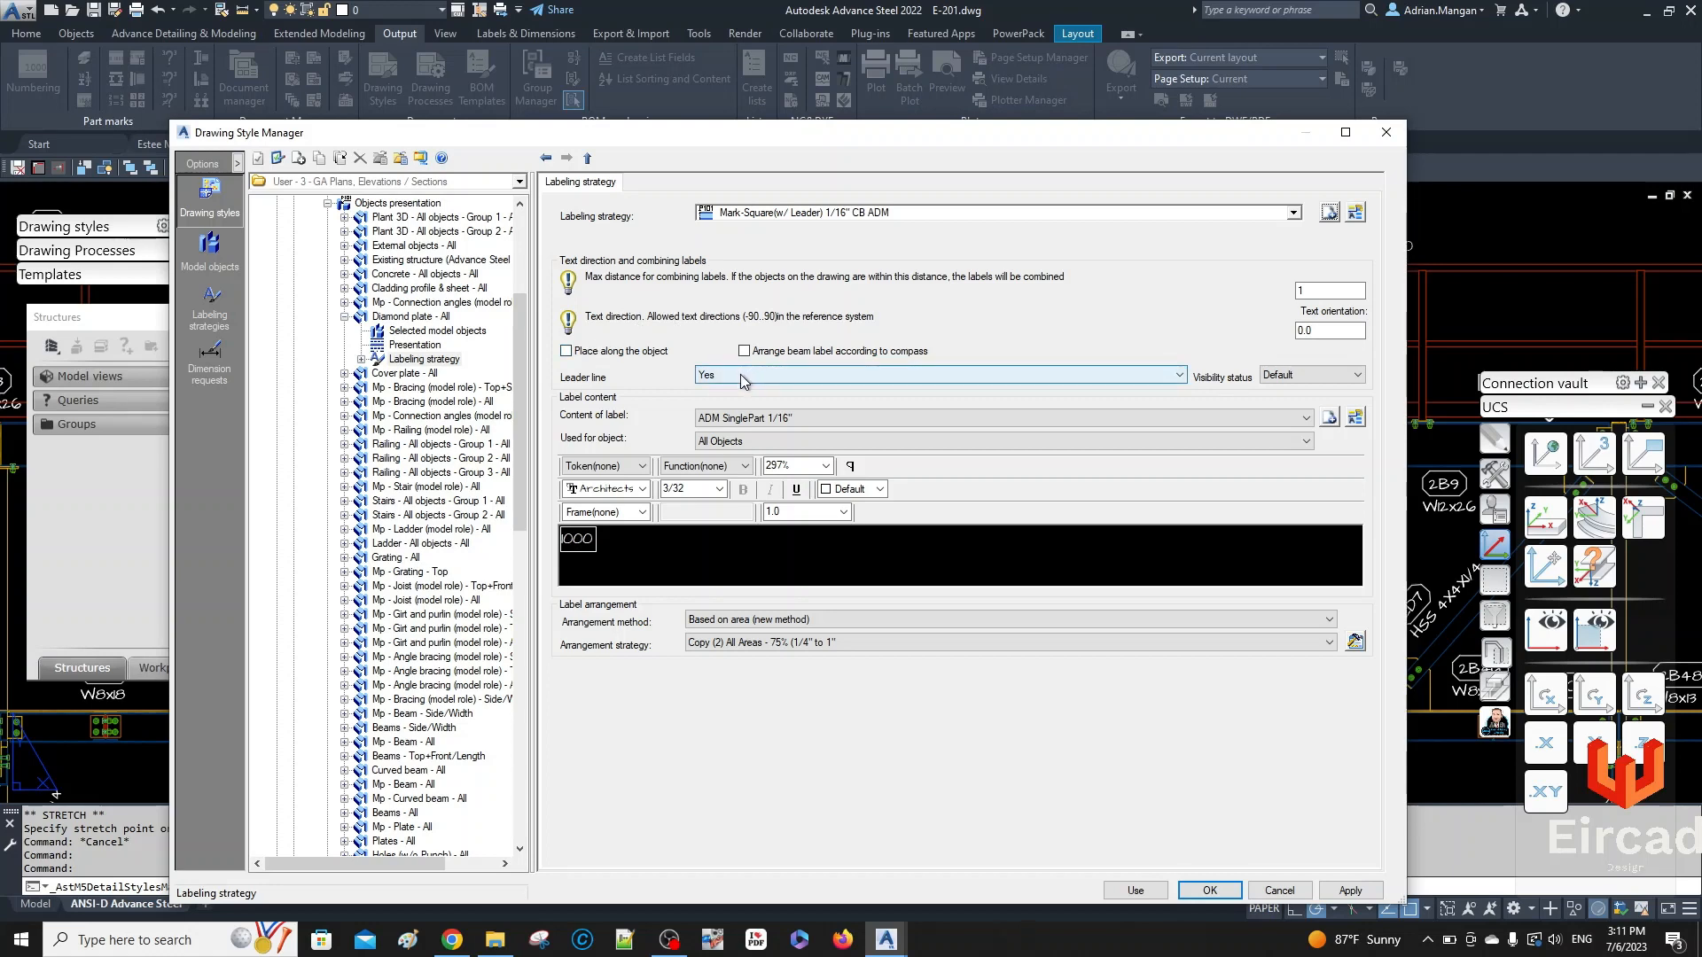
- Set the new strategy's maximum distance for combining labels to 4 and use the drawing style on the elevation detail view
double_click(1323, 290)
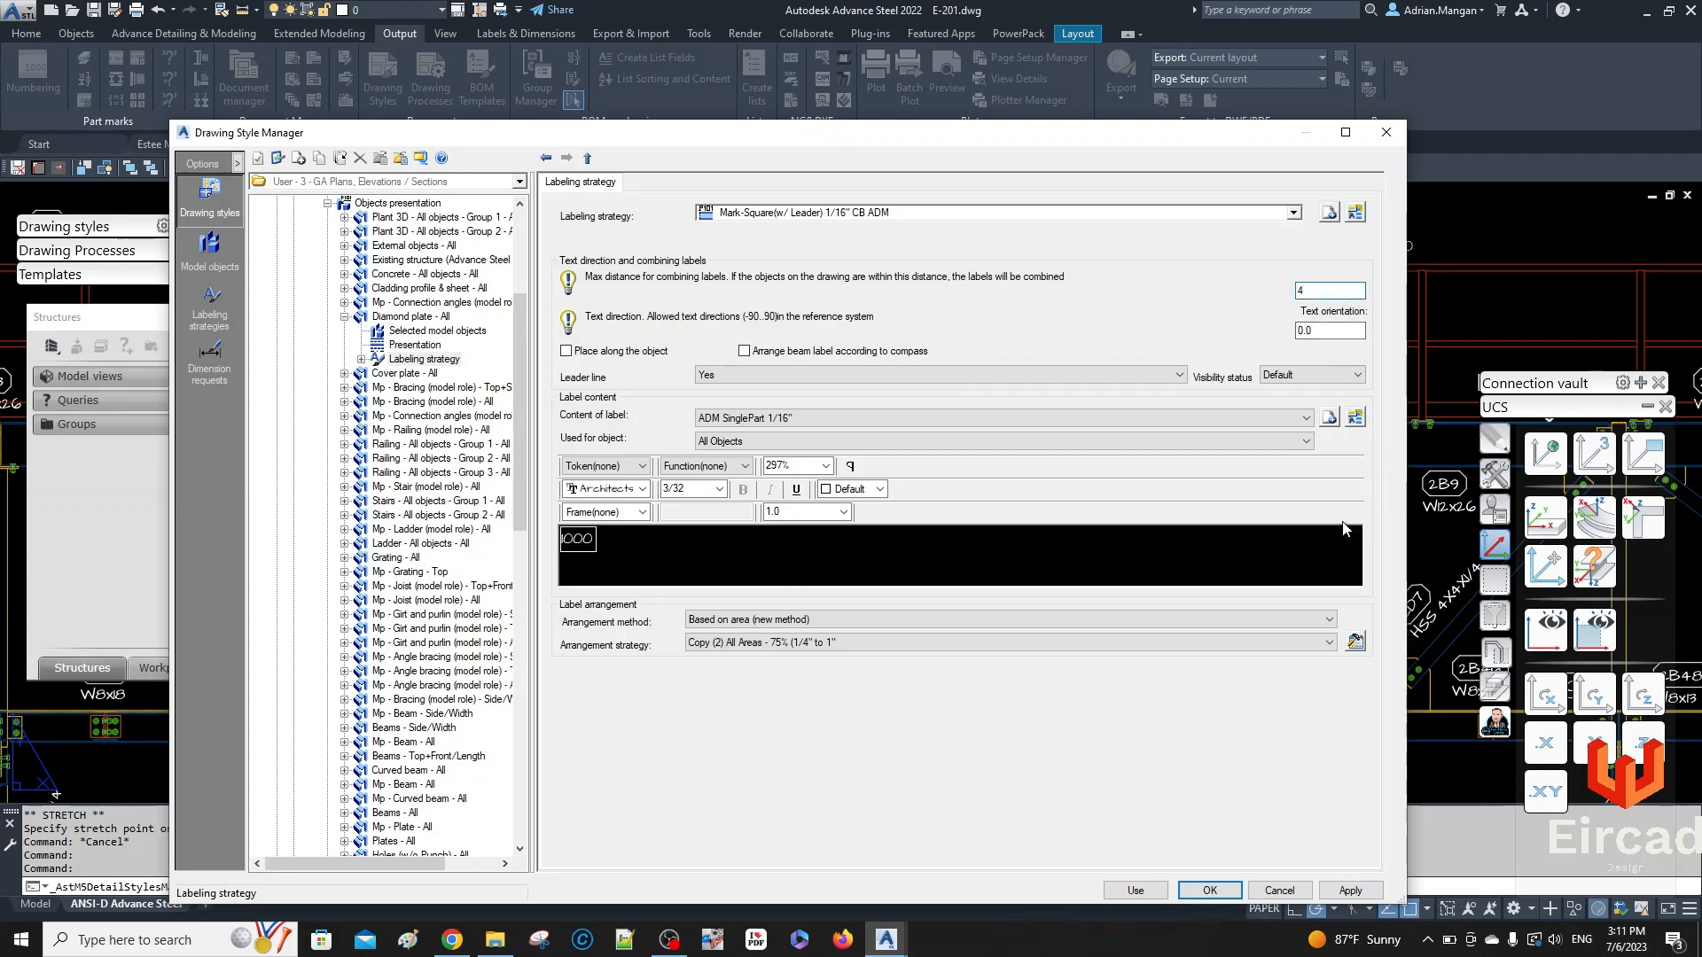
left_click(1350, 890)
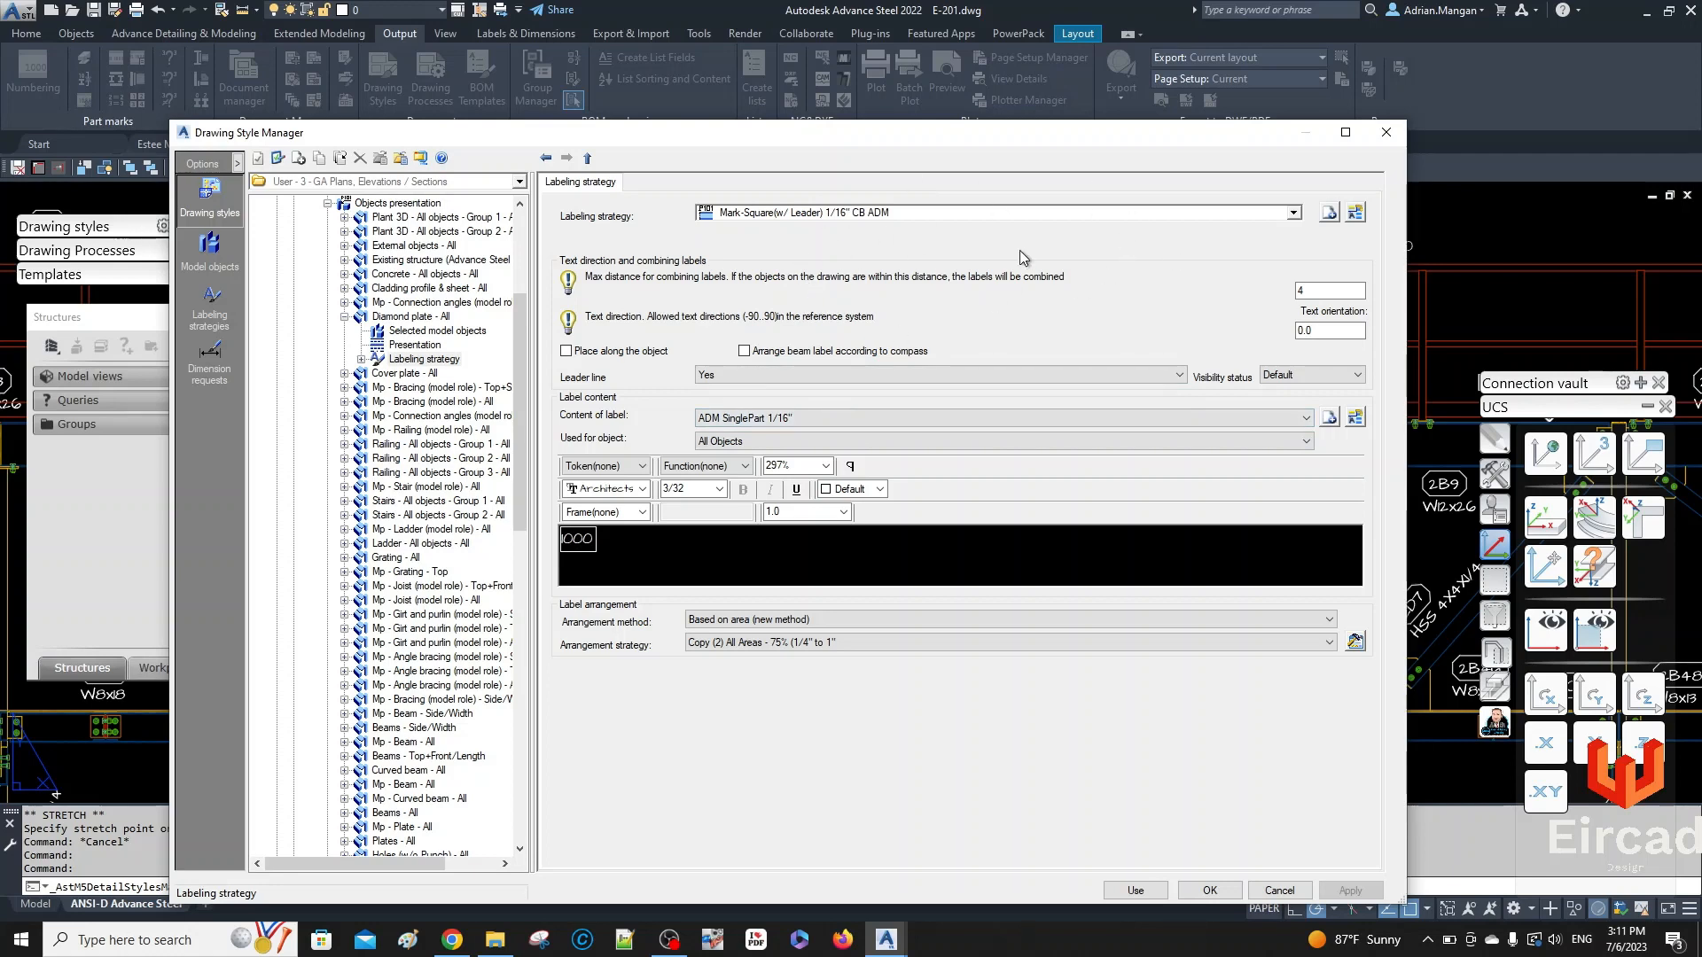
left_click(1137, 890)
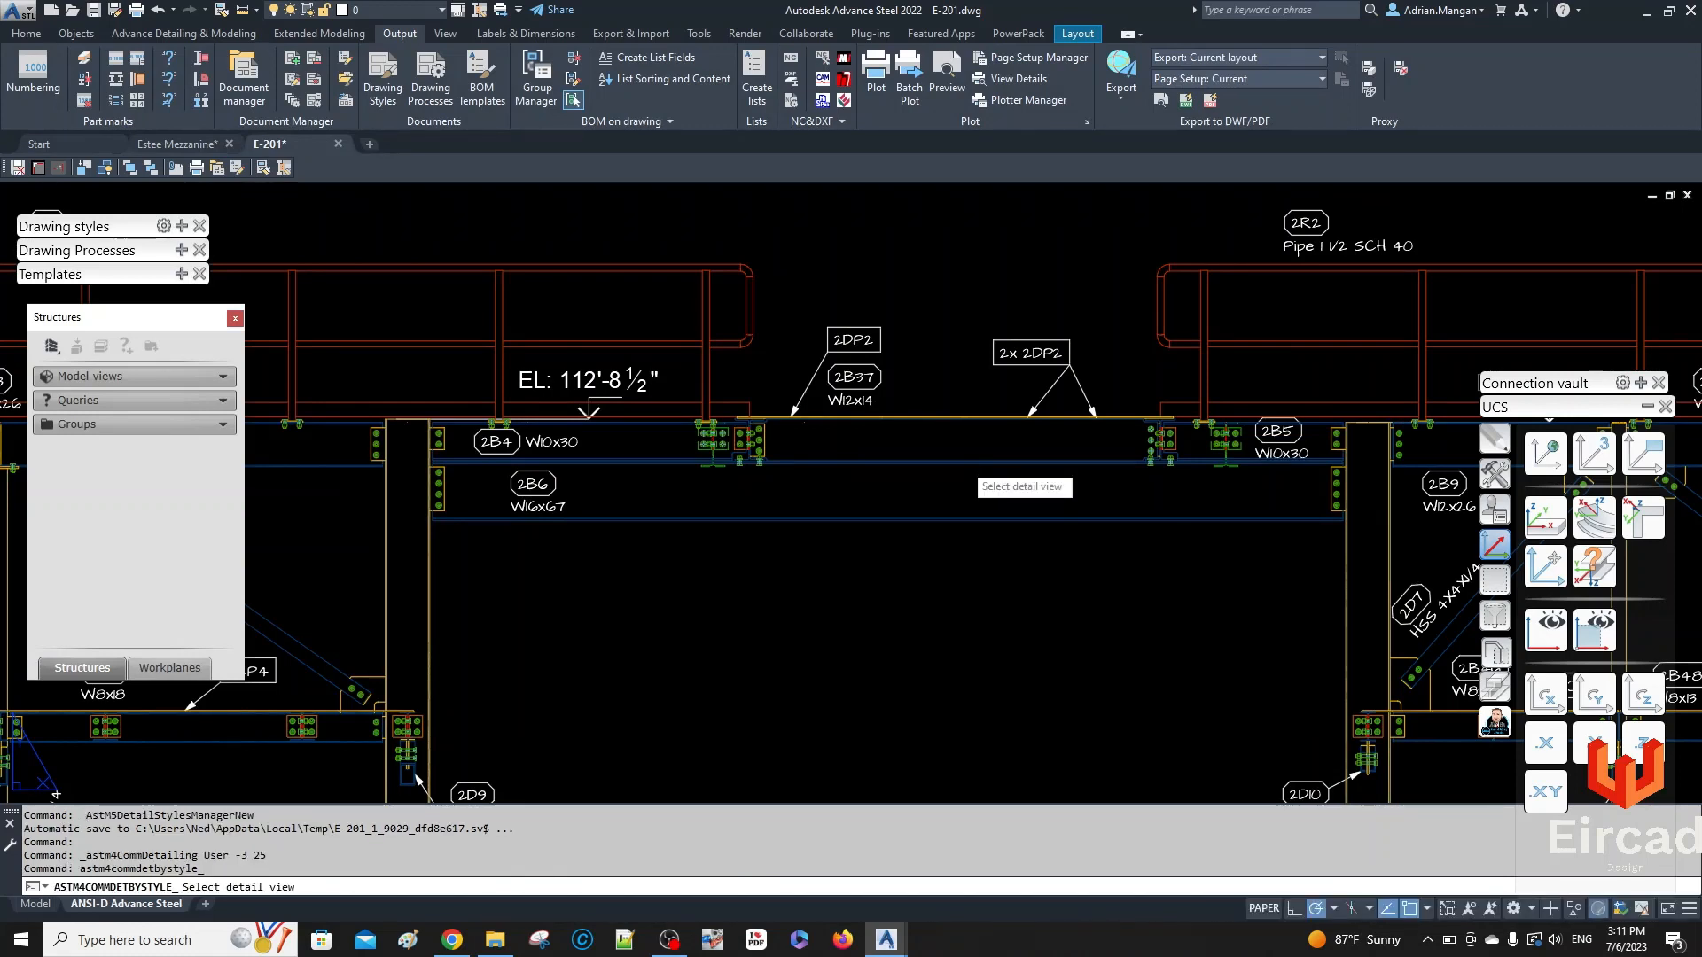
left_click(960, 469)
- Move the combined 3x 2DP2 label above the 2B37 beam label, keeping its text horizontal
left_click(1040, 330)
left_click(1039, 331)
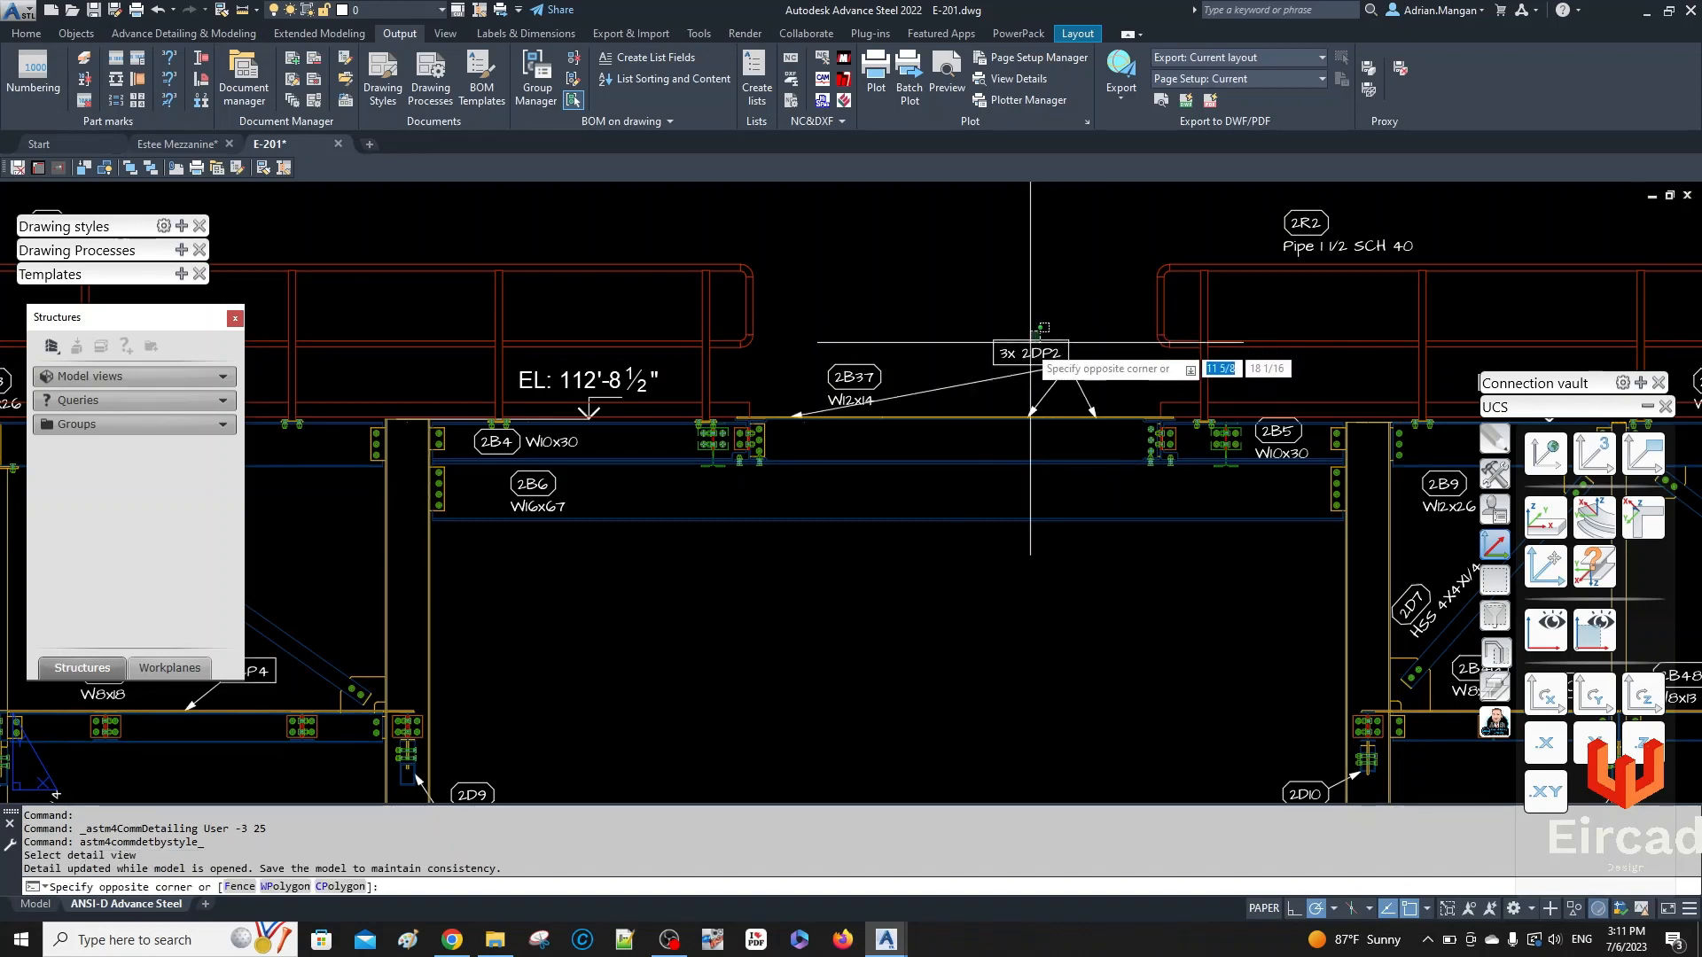
left_click(1022, 354)
left_click(1068, 364)
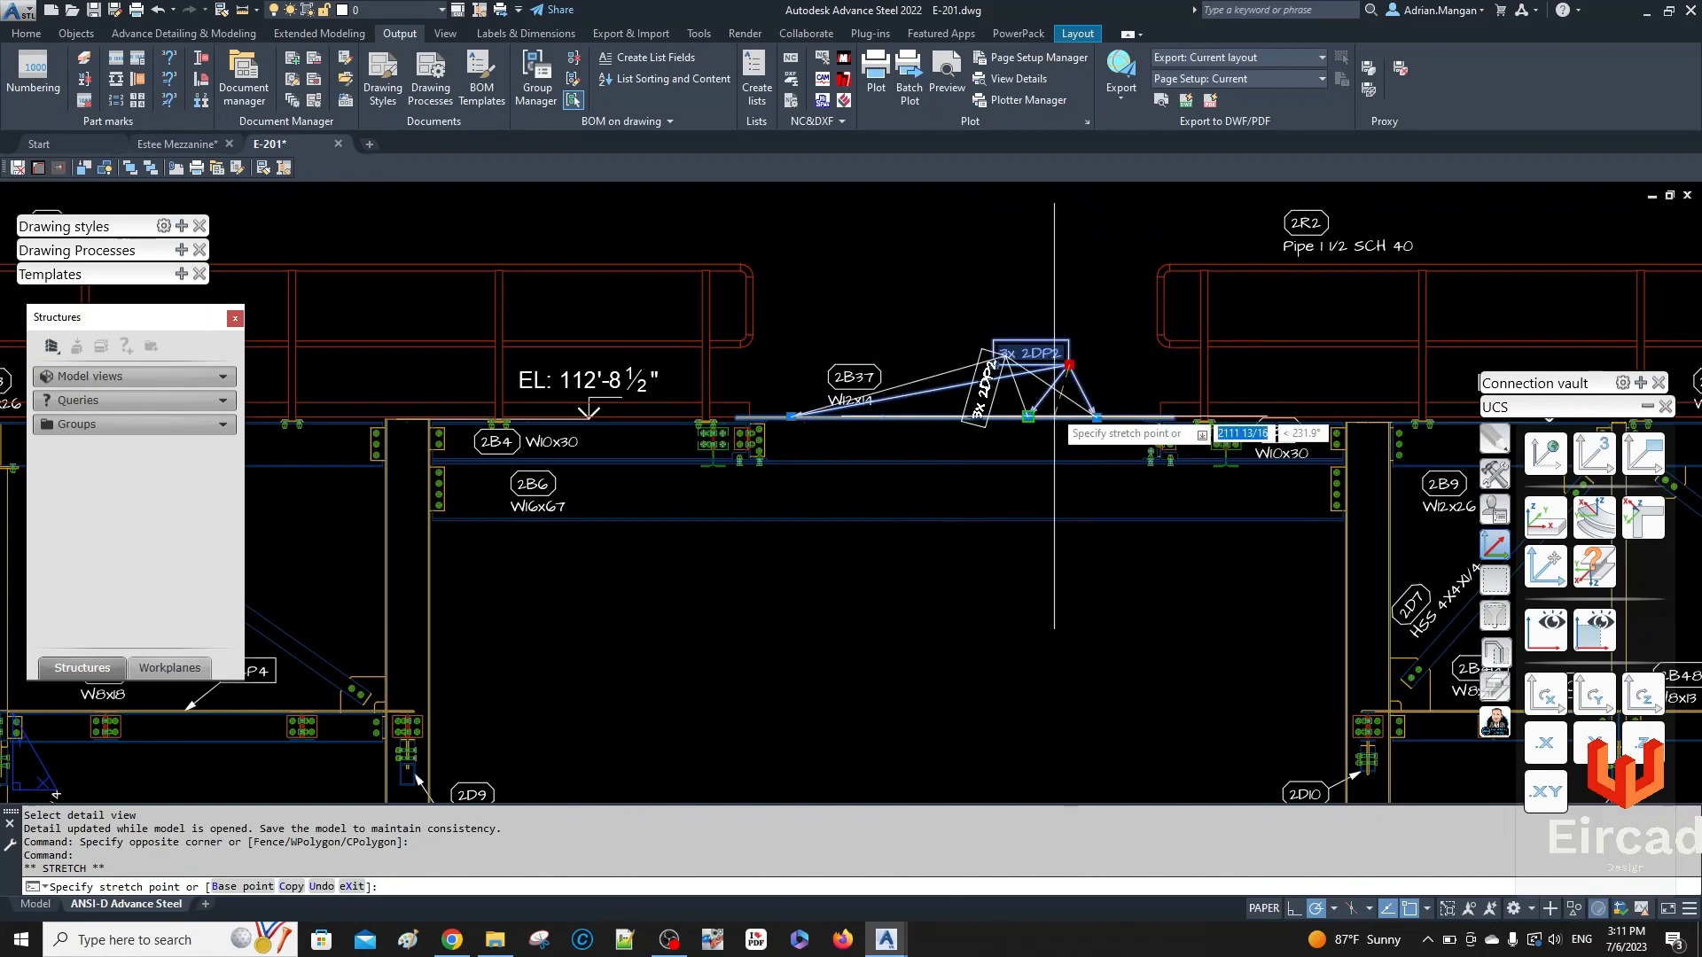
left_click(1015, 352)
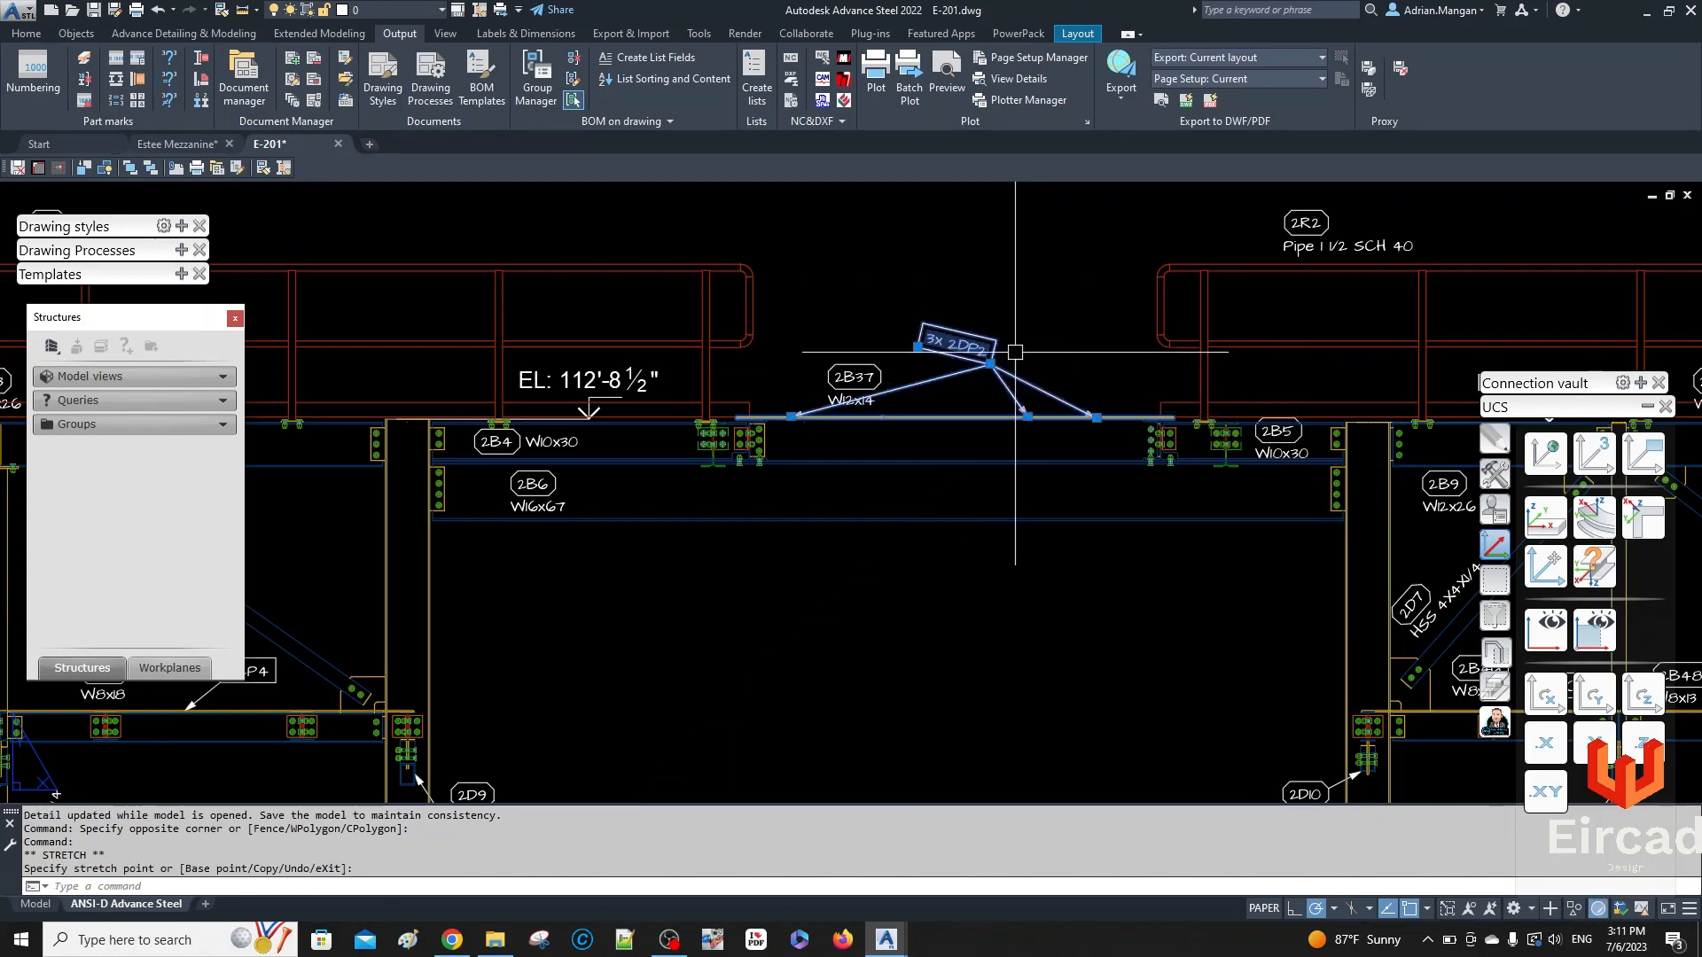
left_click(917, 346)
left_click(1008, 361)
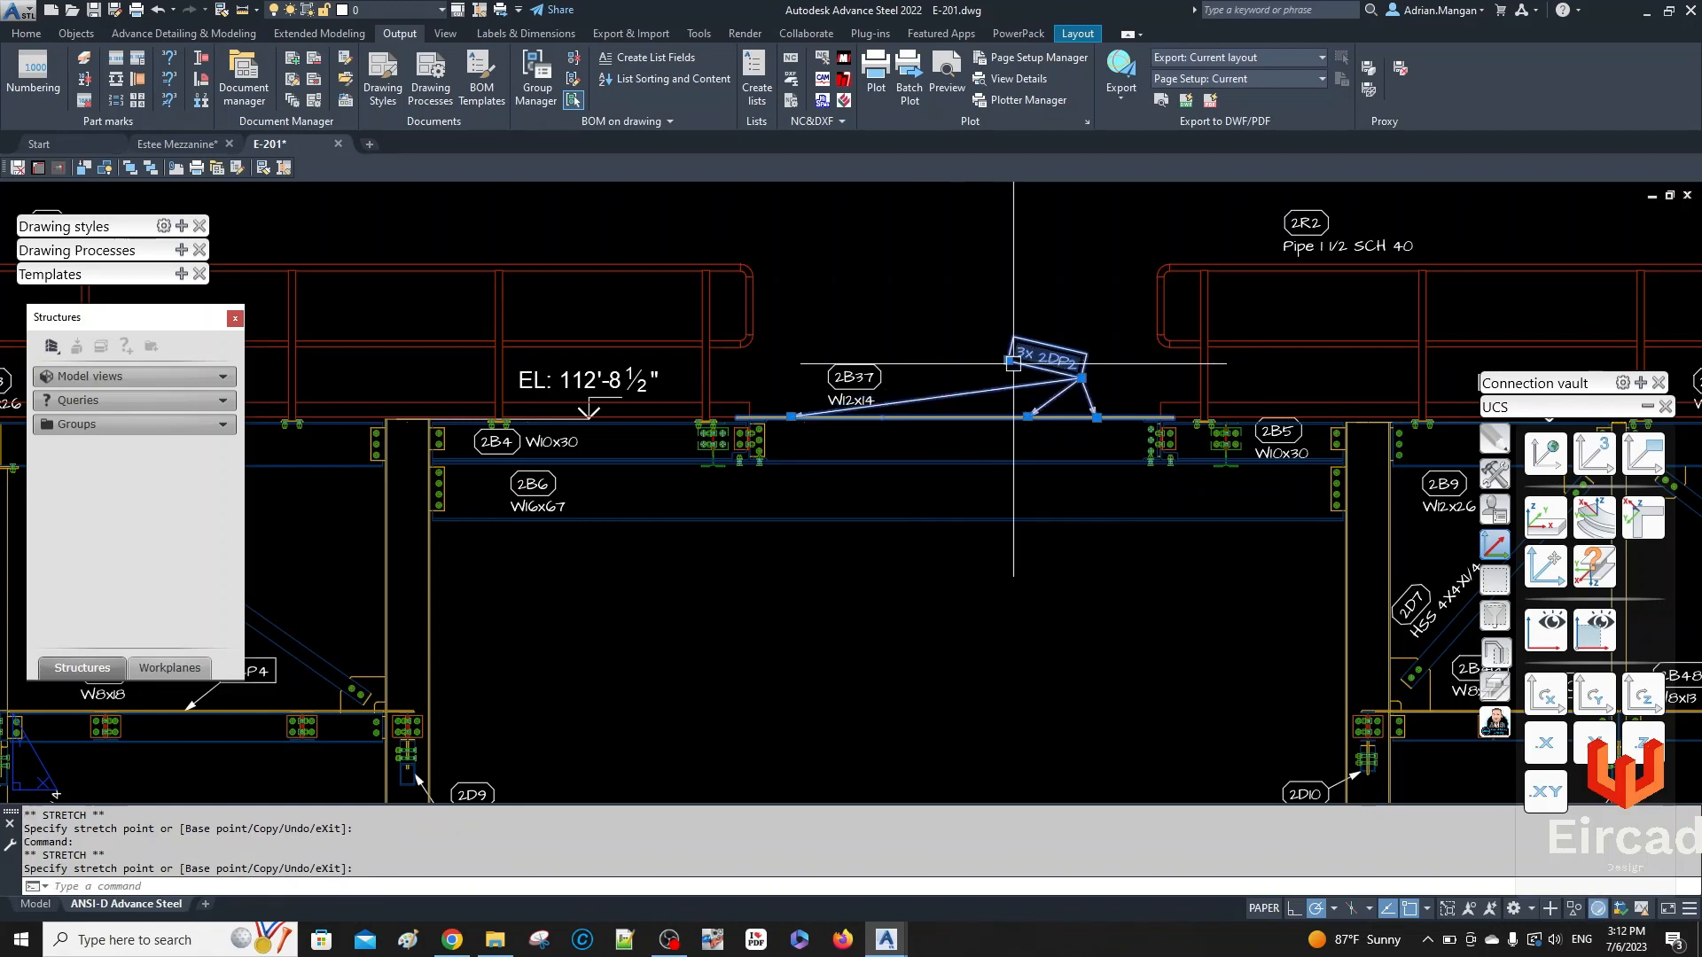
left_click(1081, 378)
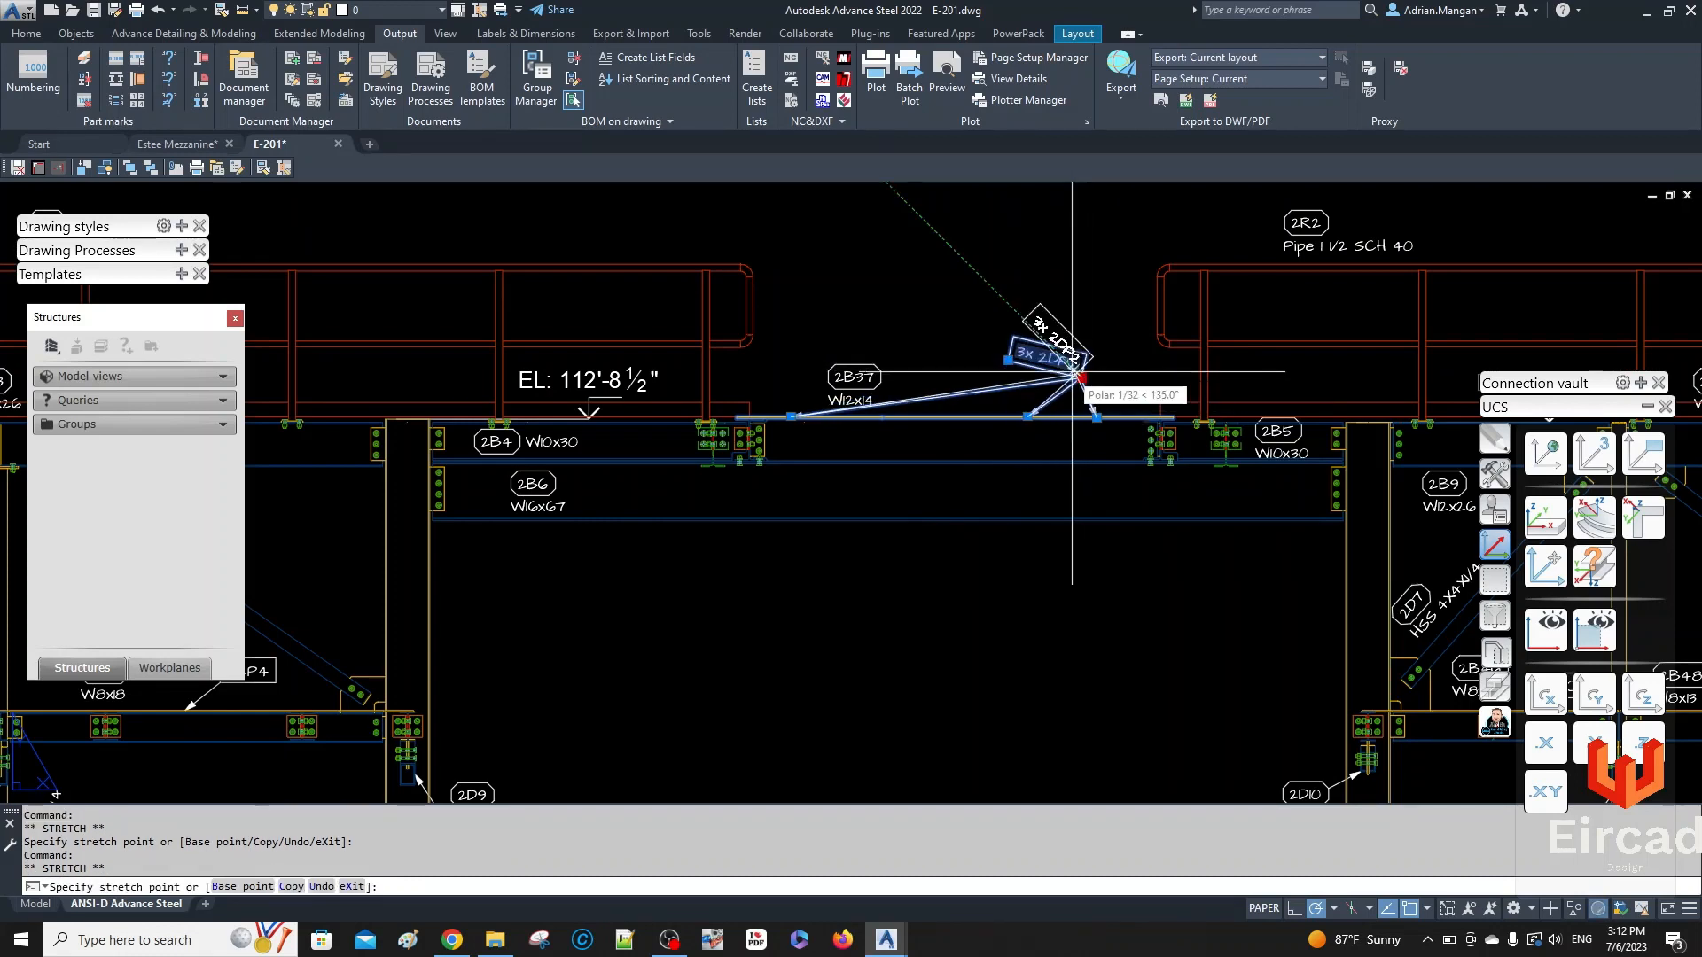
left_click(1043, 379)
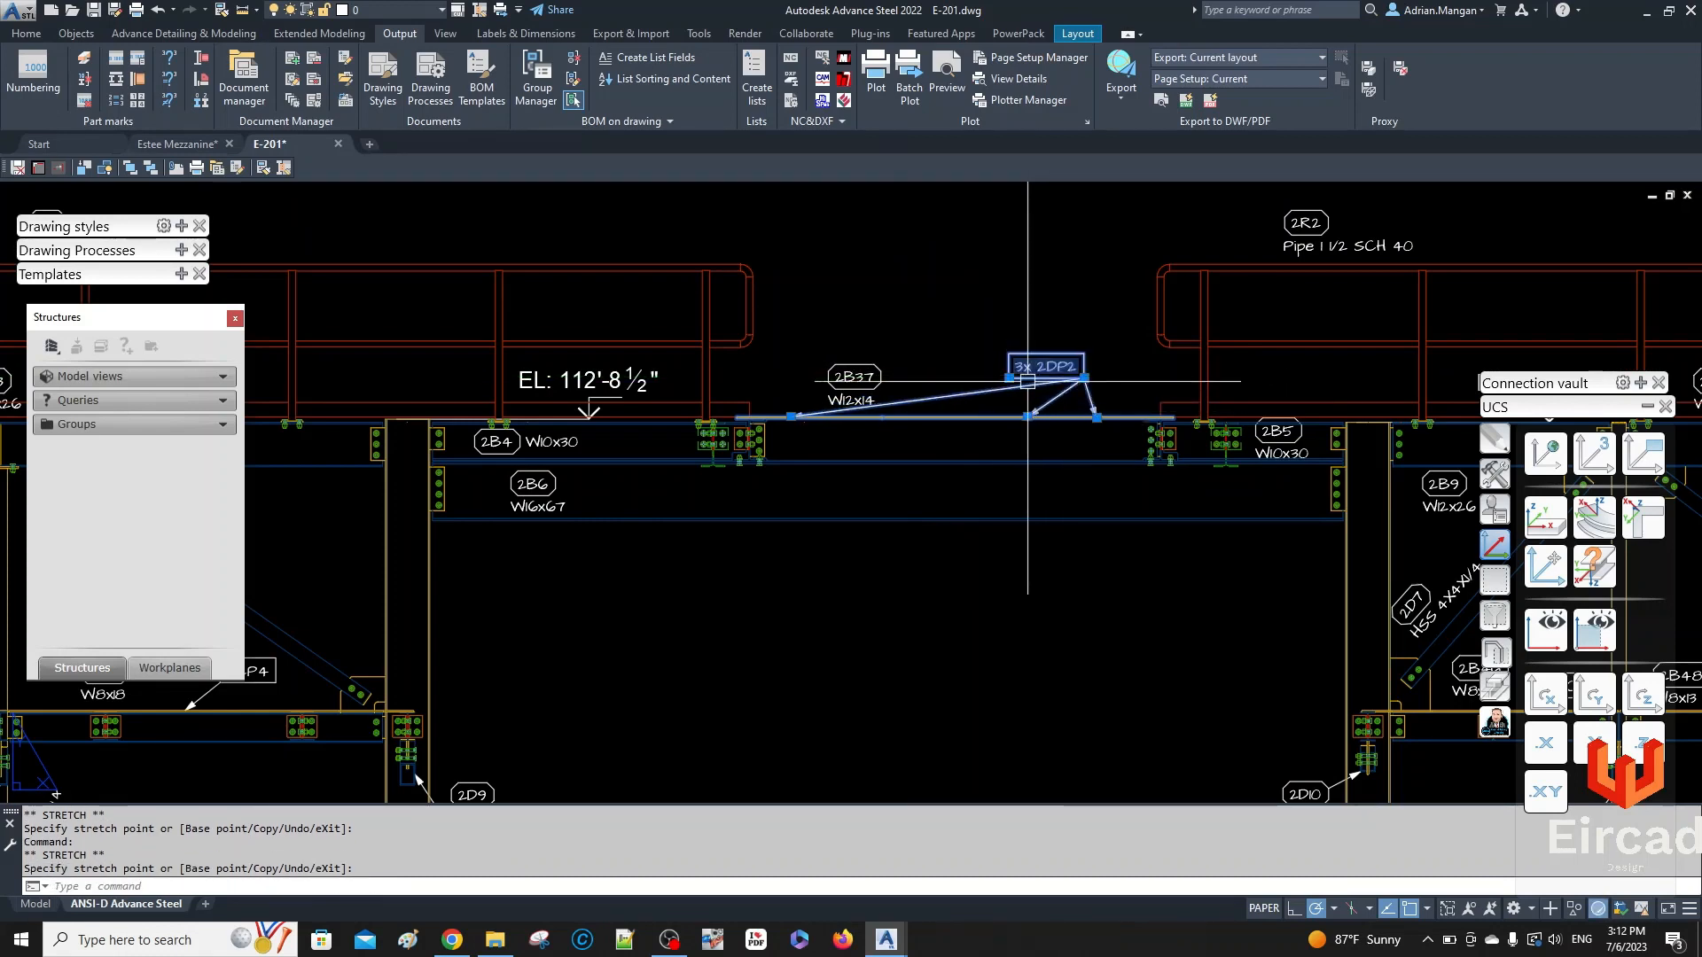
left_click(1009, 378)
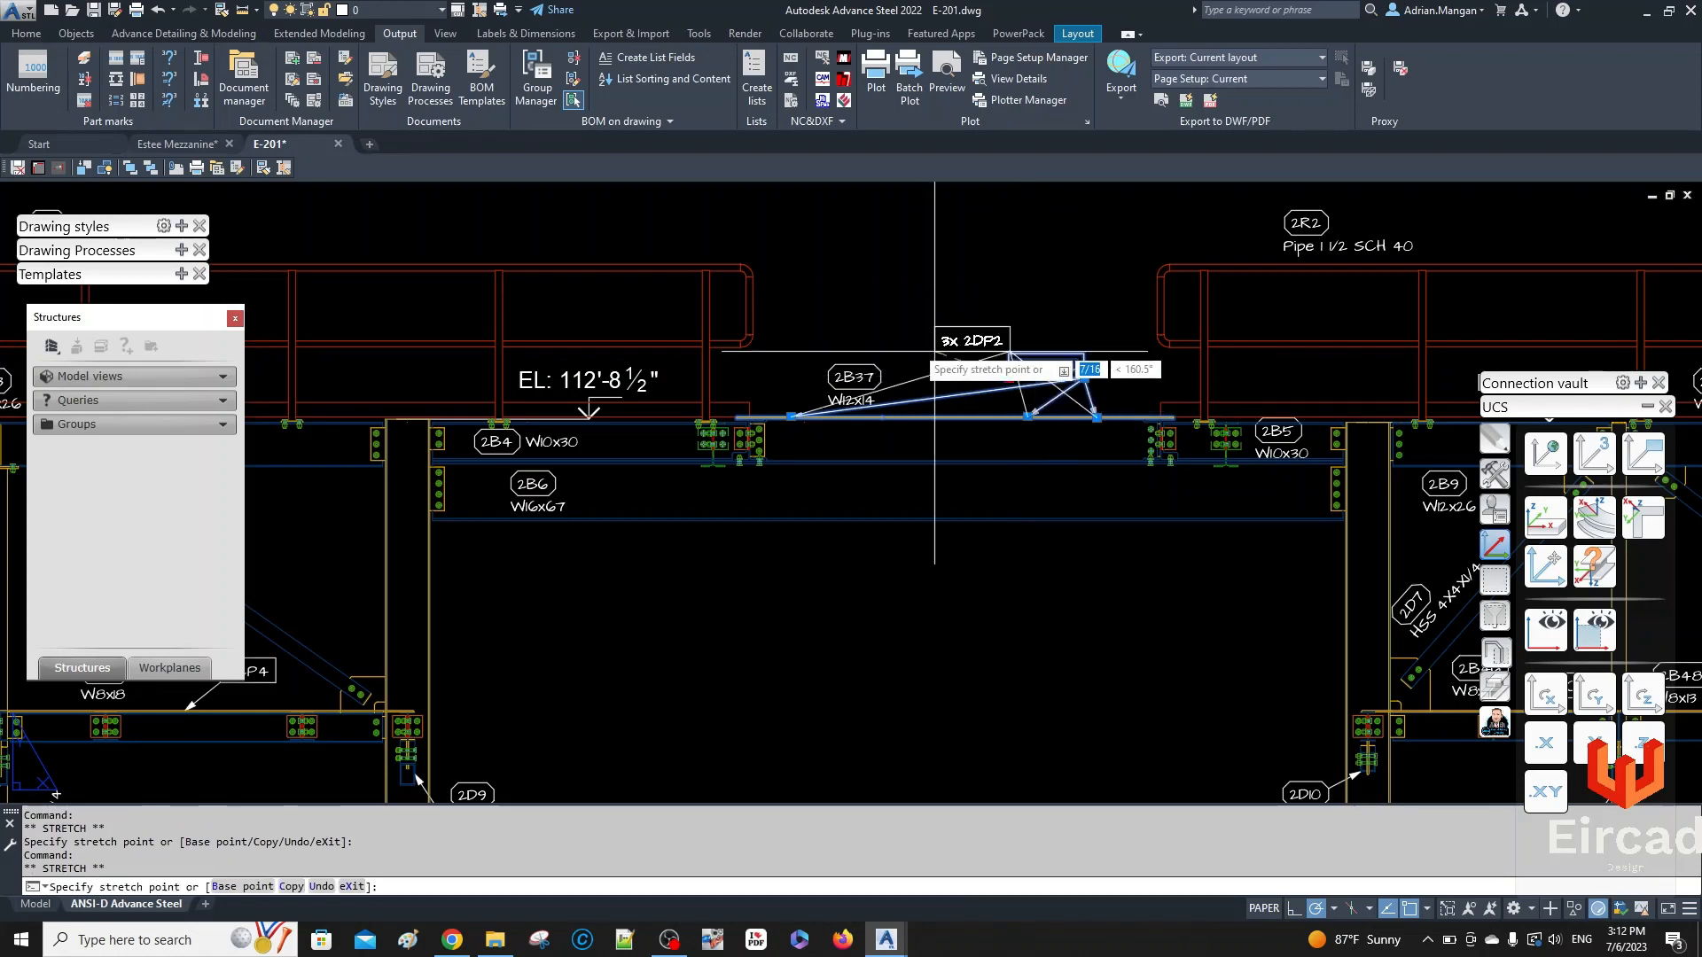
left_click(842, 320)
key("Escape")
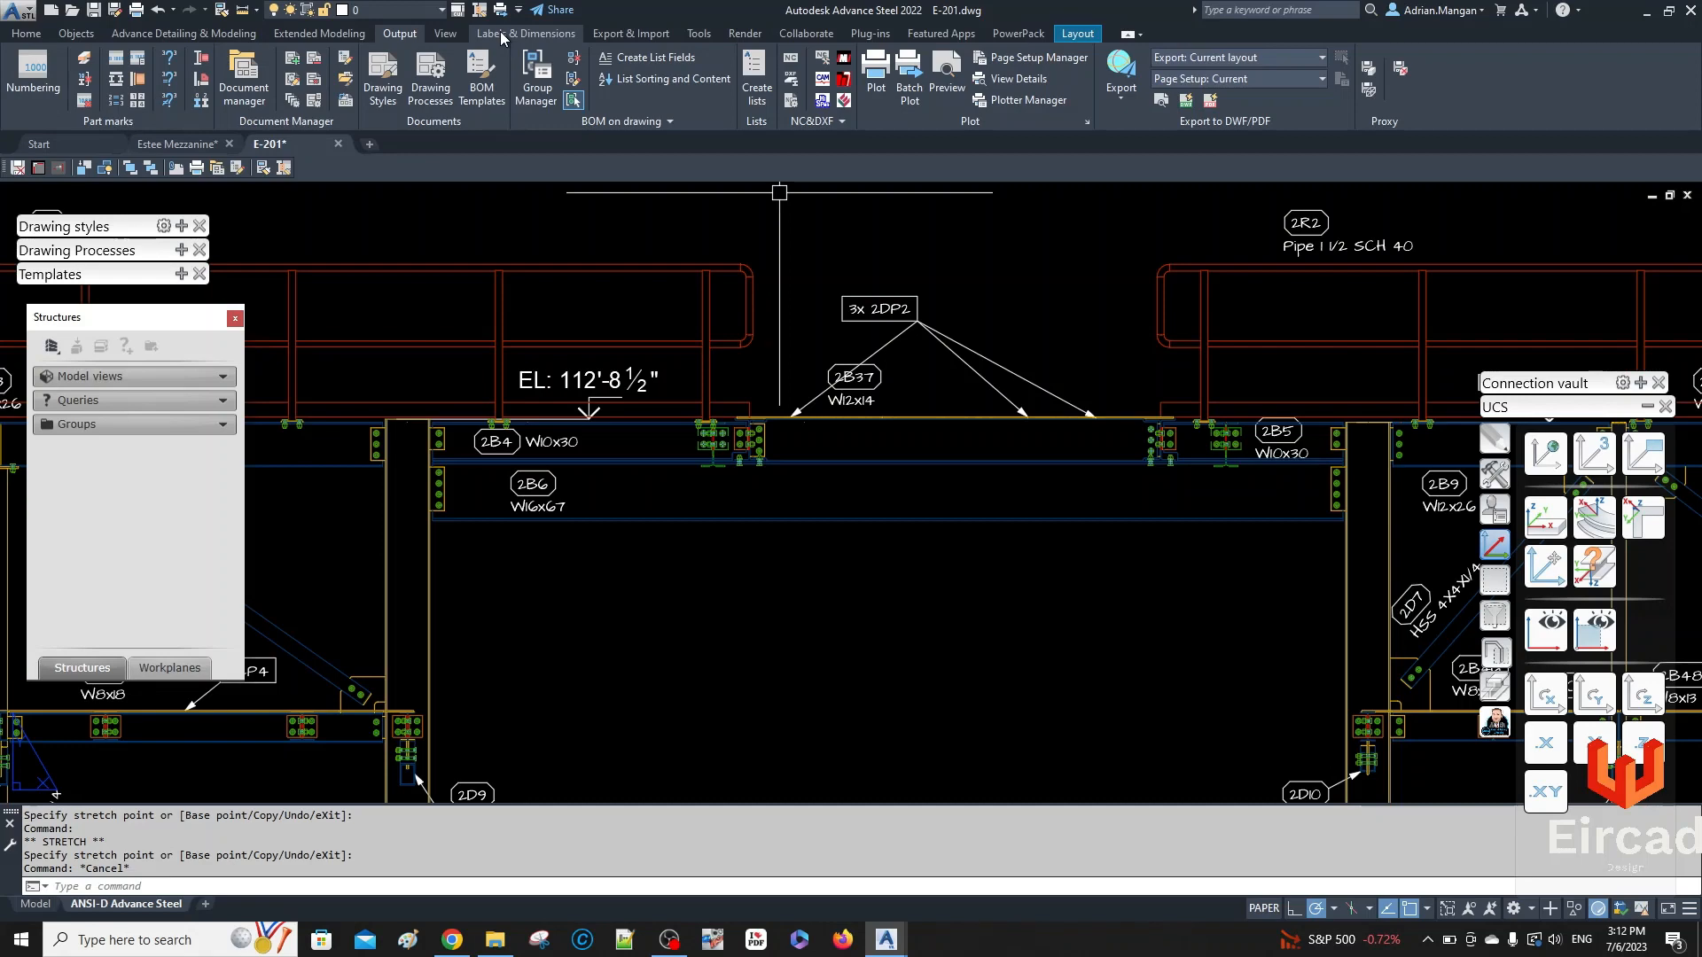
- In the Diamond plate rule's CB labeling strategy, set the maximum distance for combining labels to 3 and apply the change
scroll(779, 310, "down", 3)
middle_click_drag(1110, 412, 960, 267)
scroll(960, 268, "up", 3)
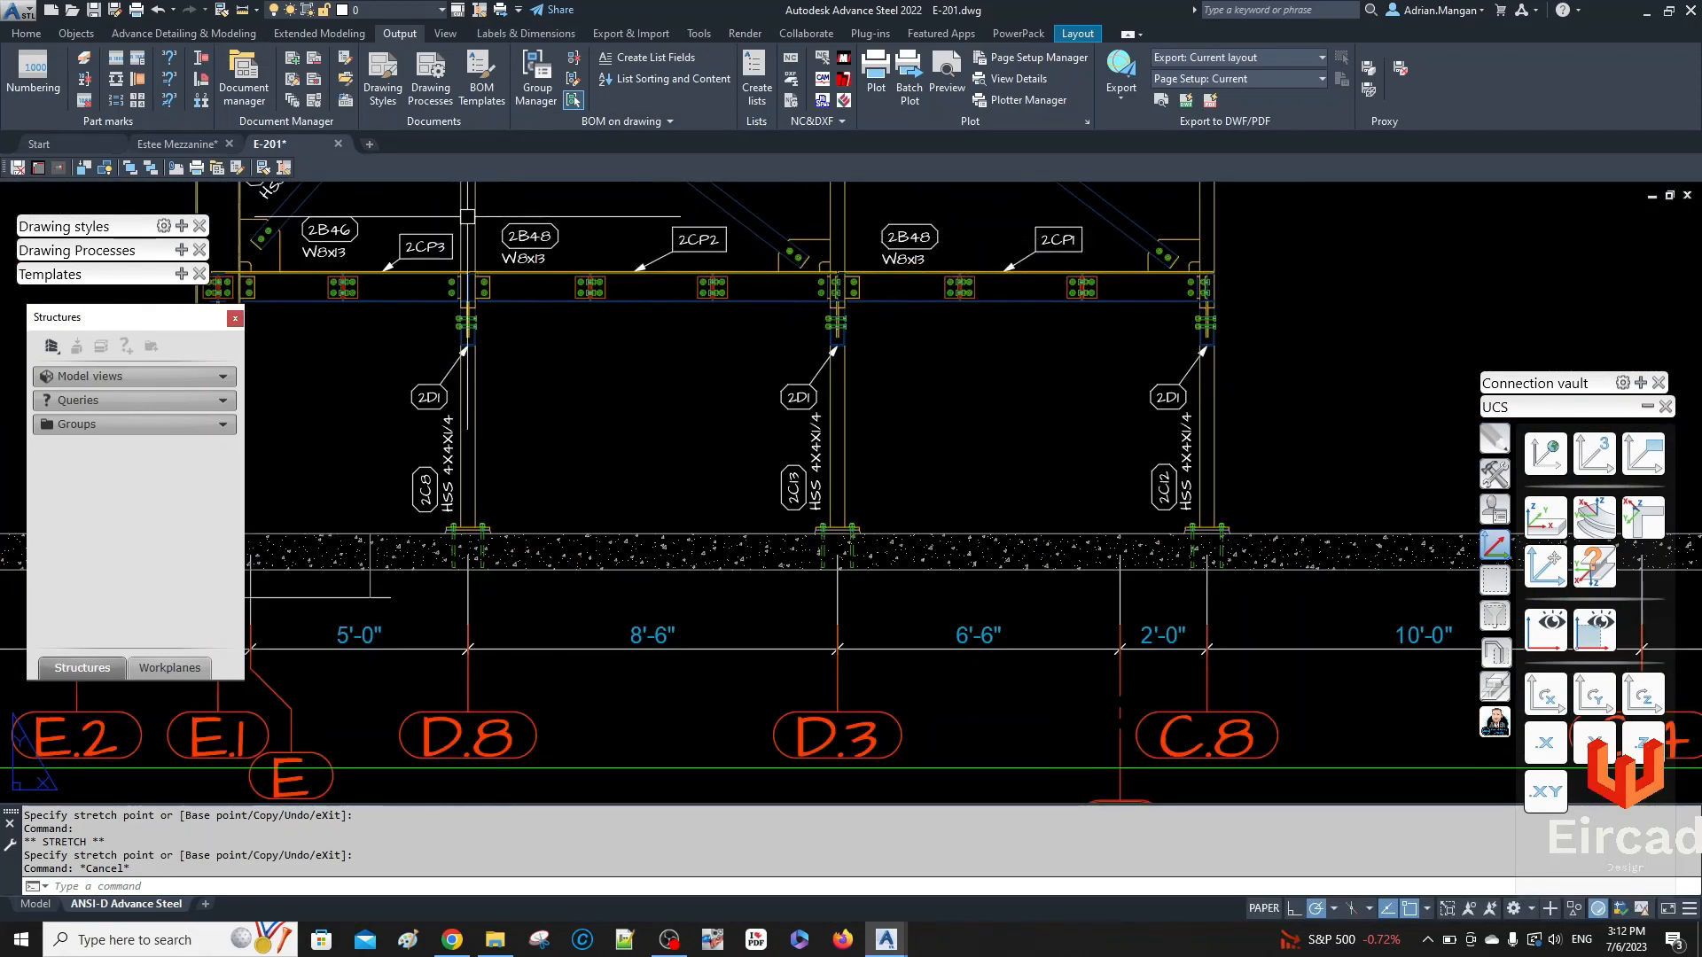
scroll(493, 261, "down", 2)
middle_click_drag(493, 260, 737, 293)
scroll(737, 293, "down", 5)
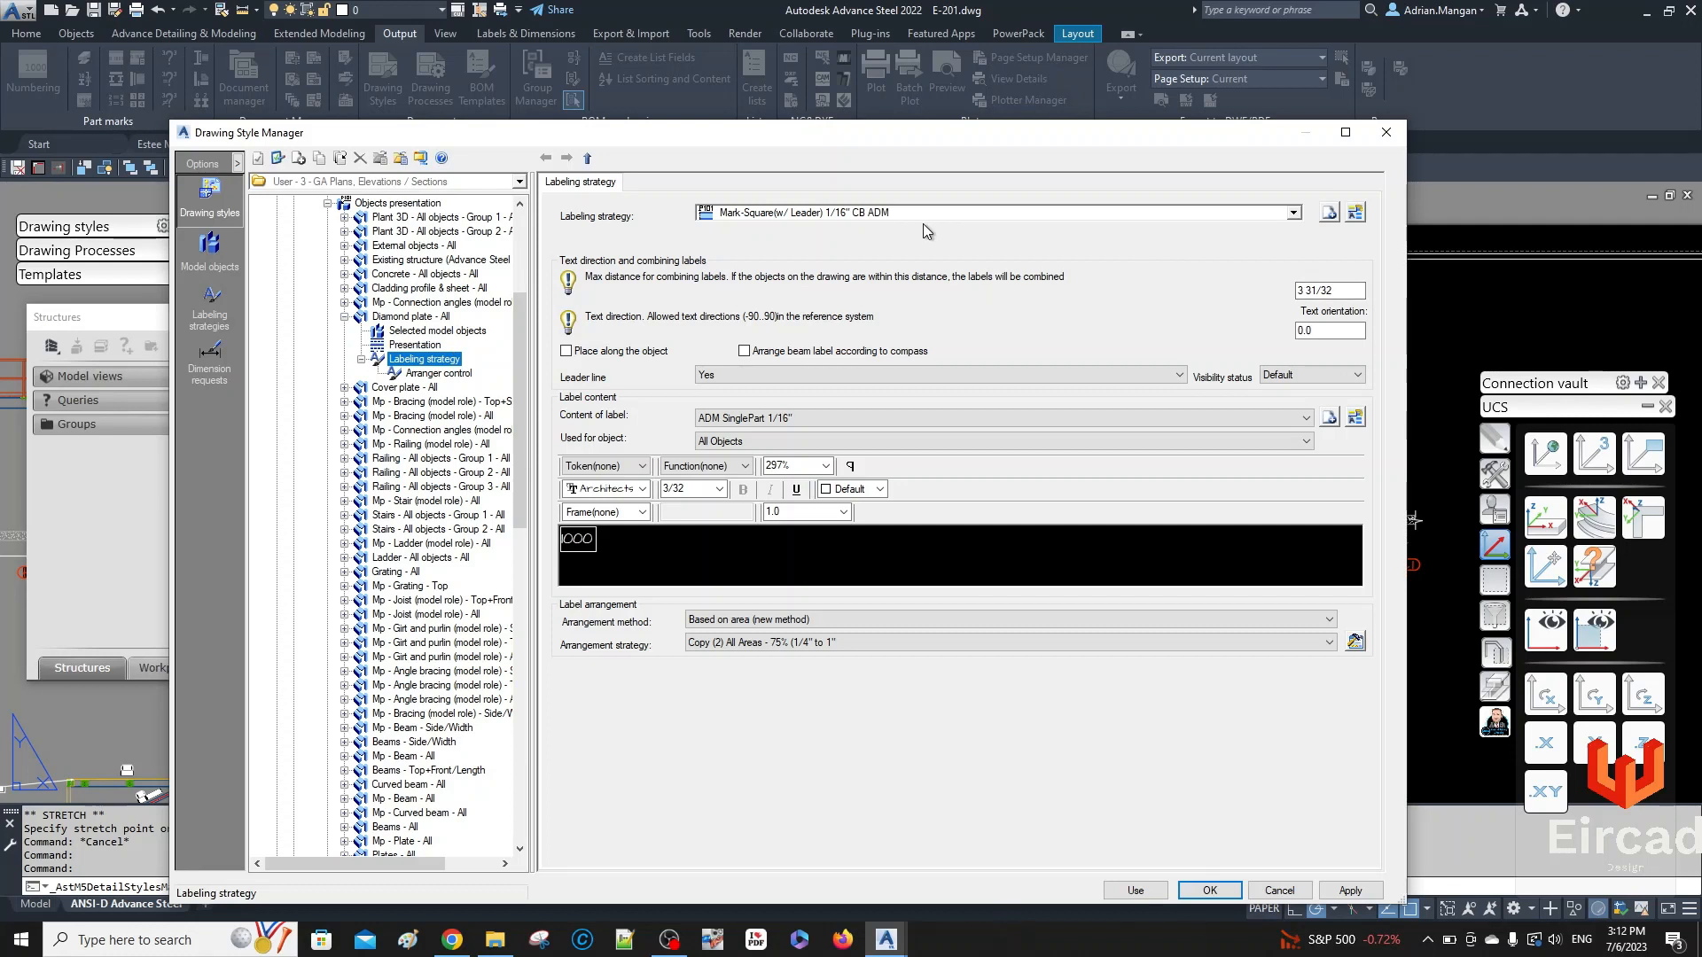
left_click(1328, 290)
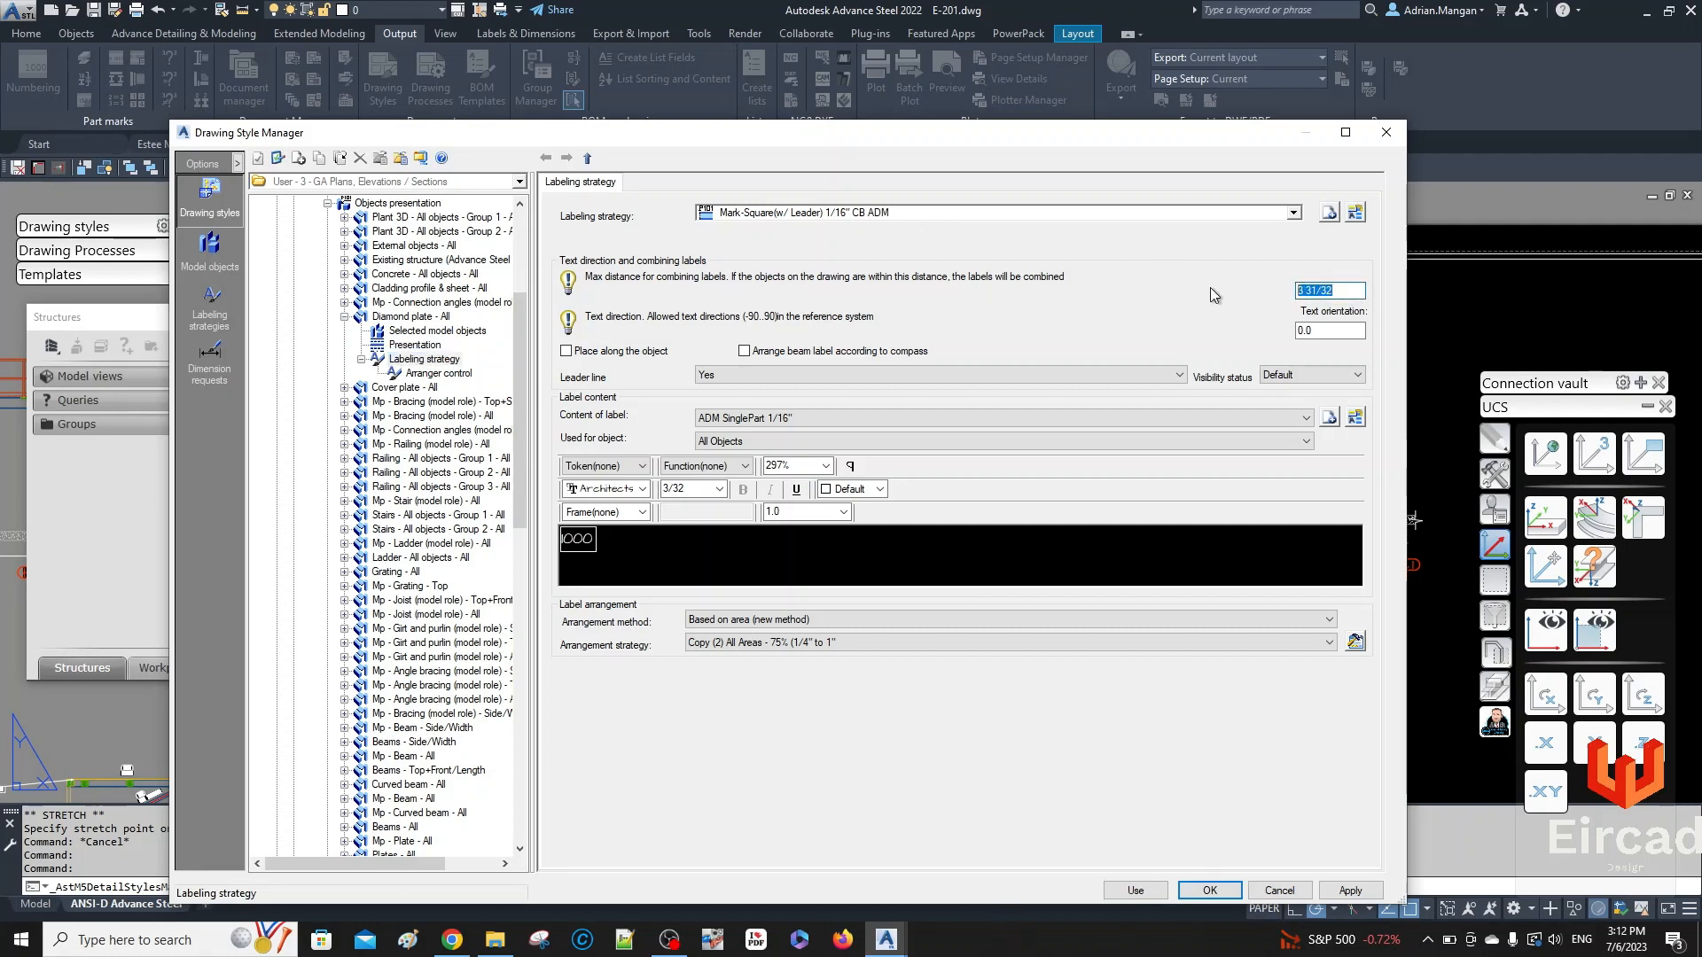
type("3")
left_click(1329, 330)
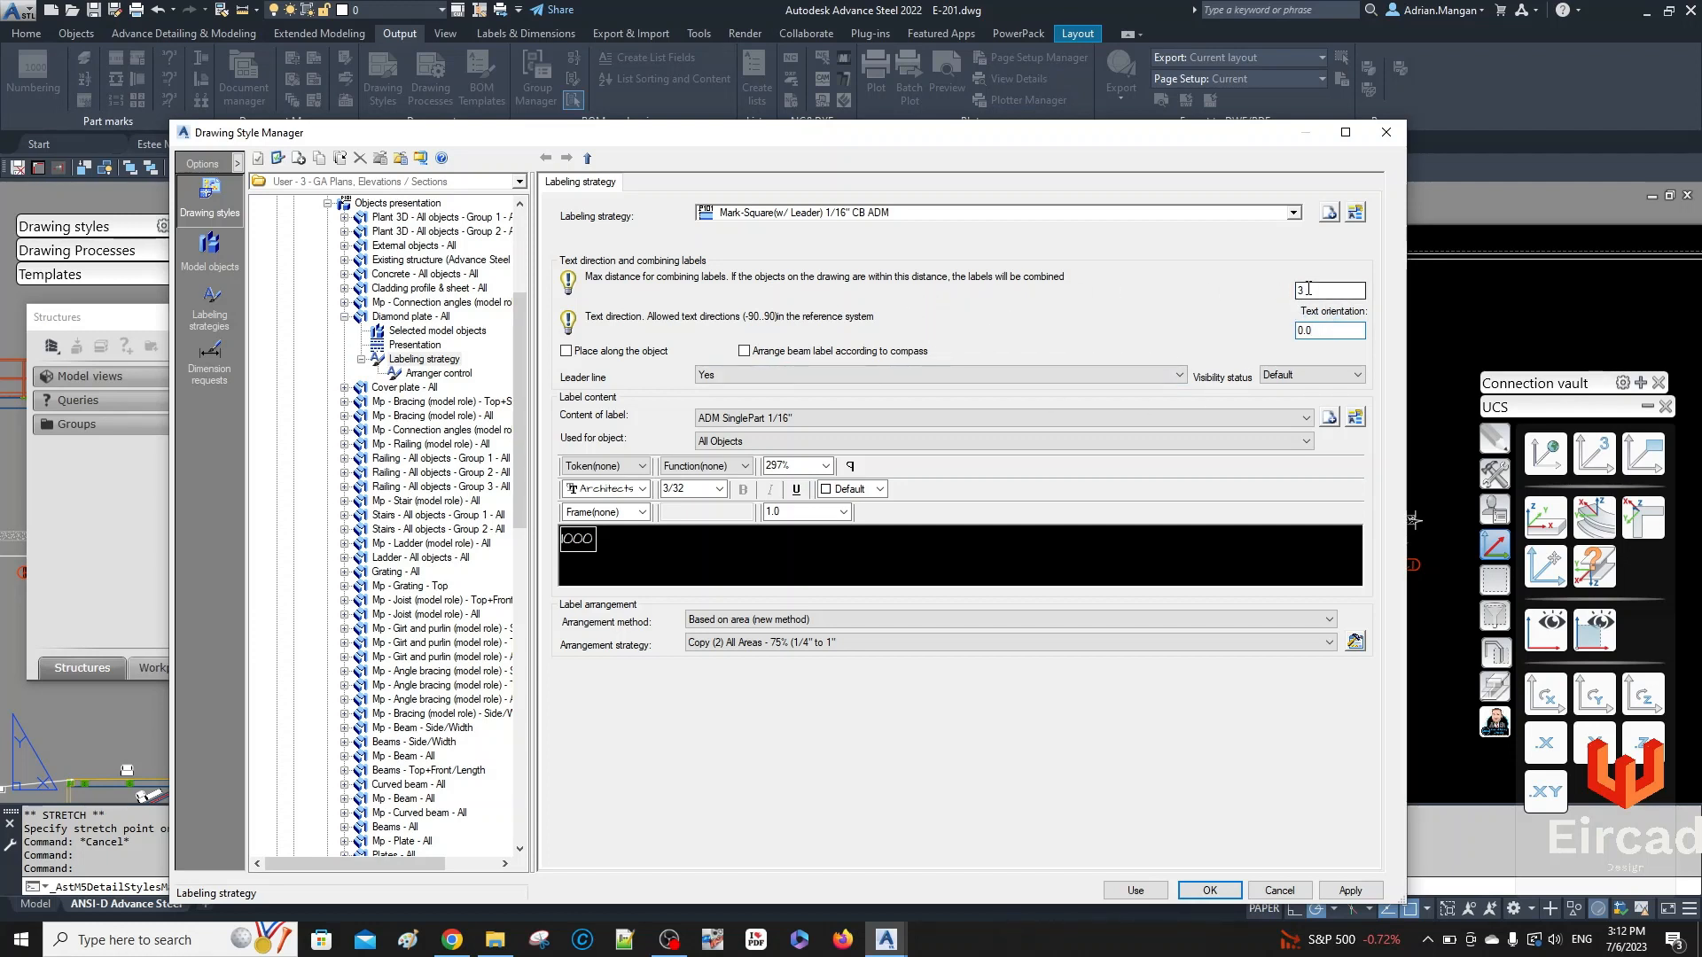
left_click(1349, 891)
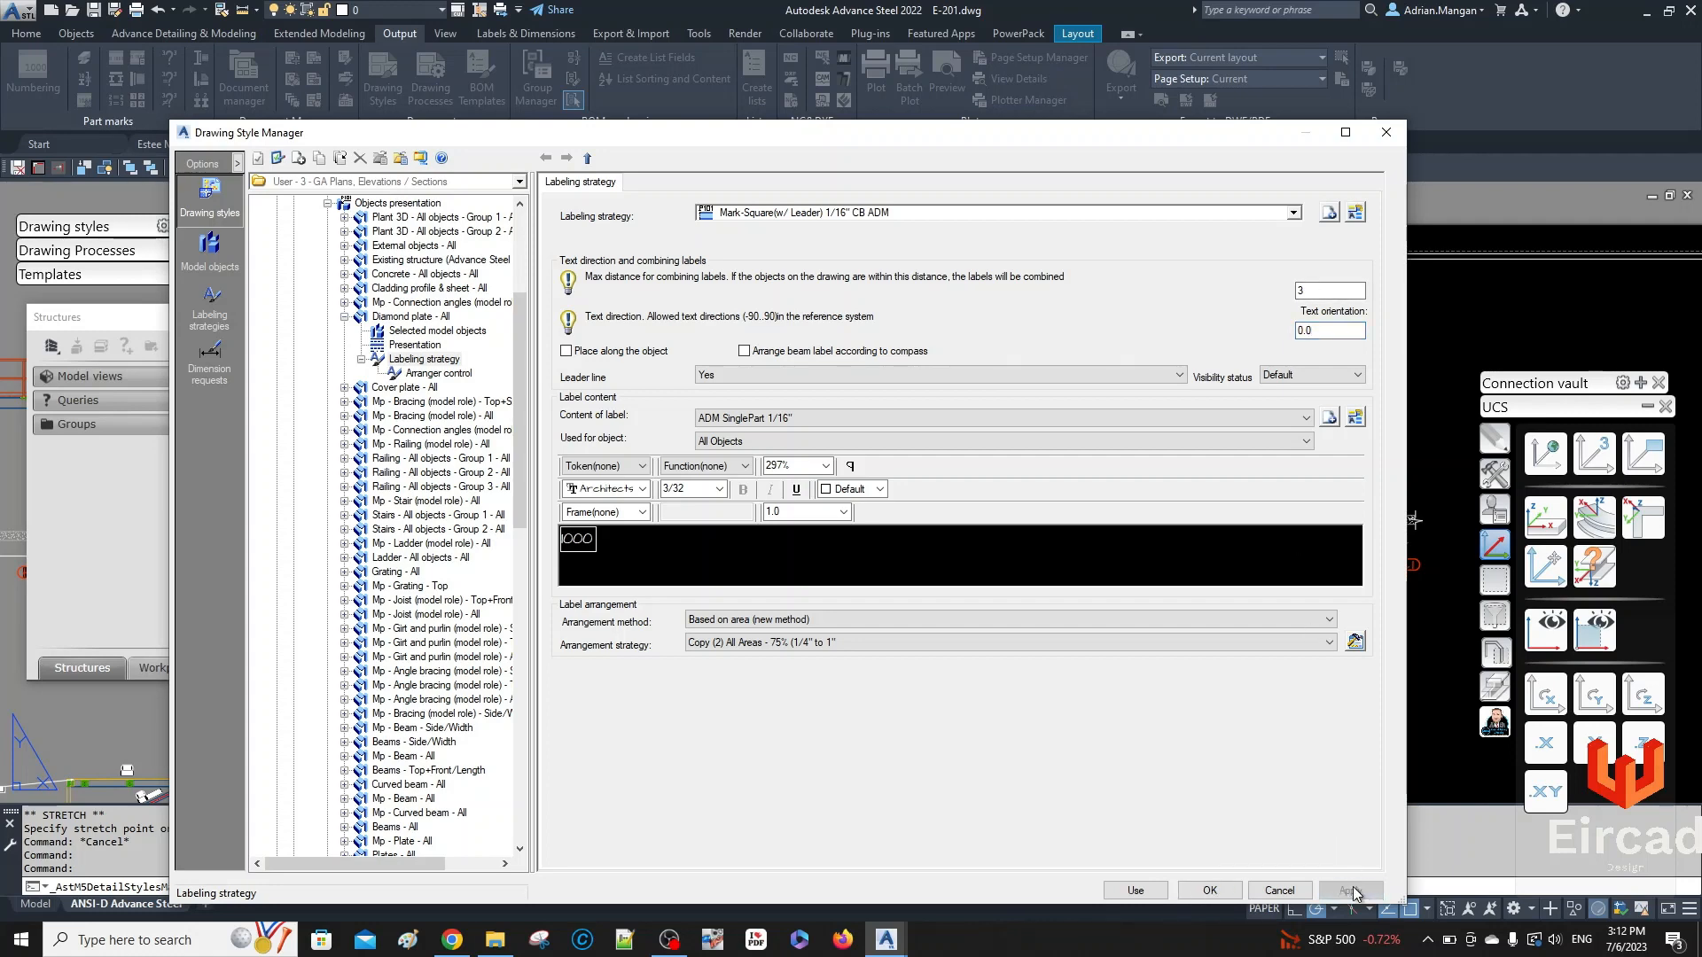
- Switch the Diamond plate rule to Mark-Square(w/ Leader) 1/16" ADM, set its label combining distance to 0 and accept the shared modification
left_click(1293, 213)
left_click(859, 310)
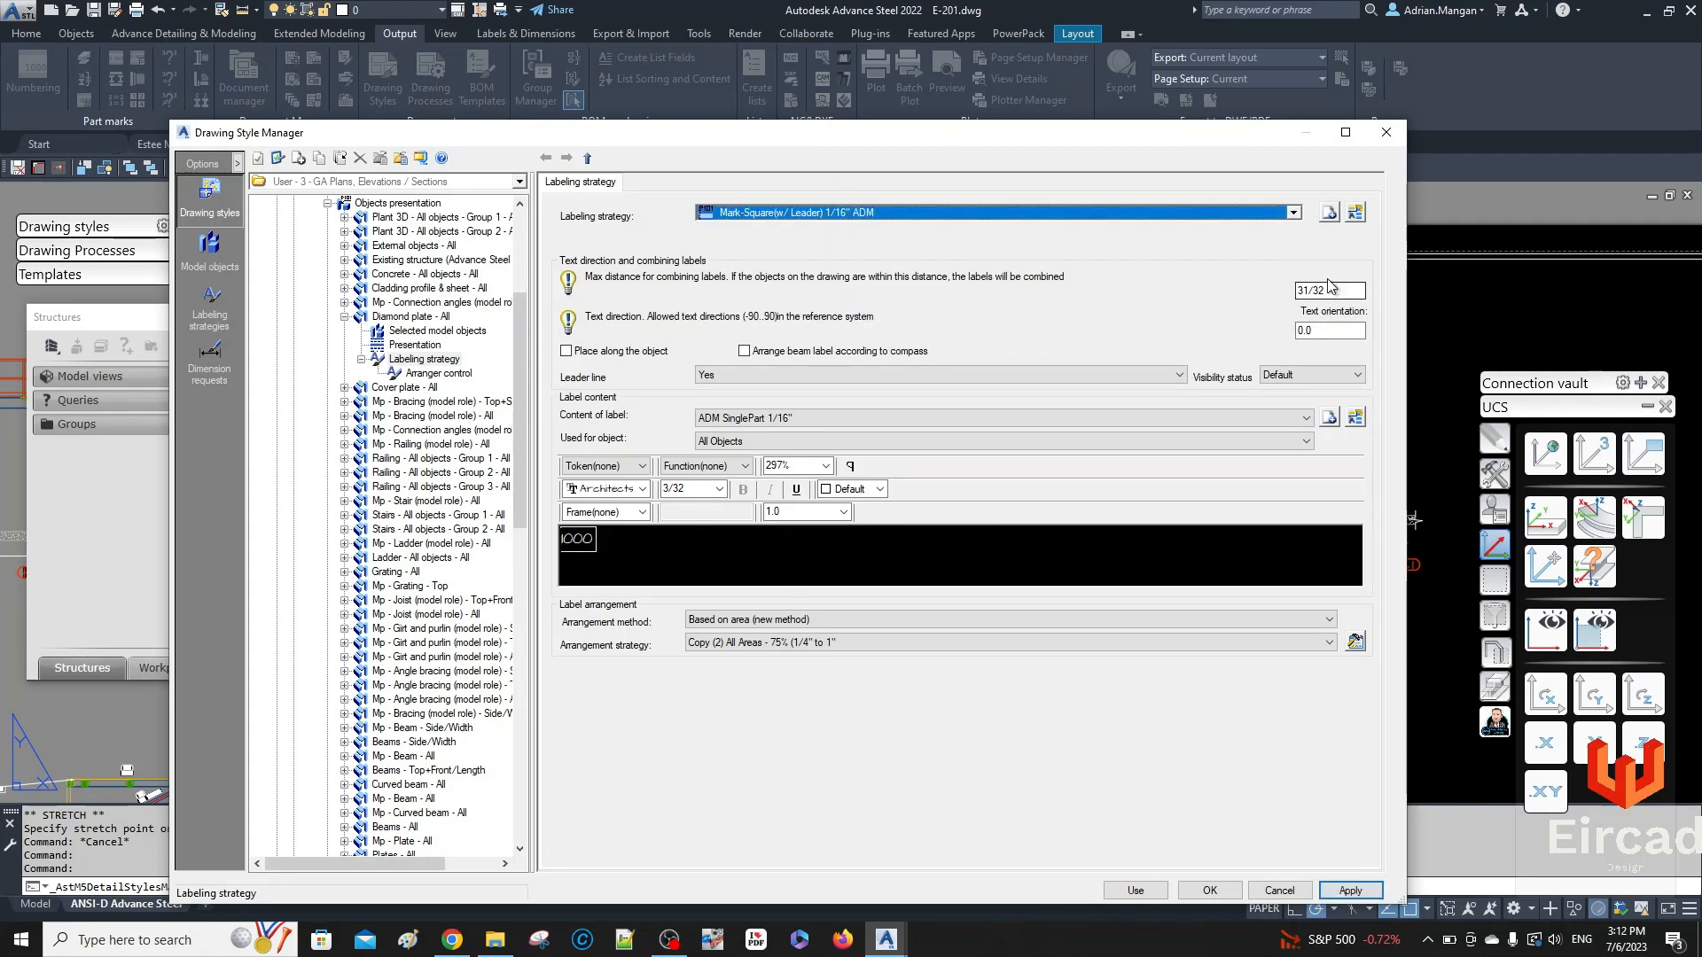
key("Tab")
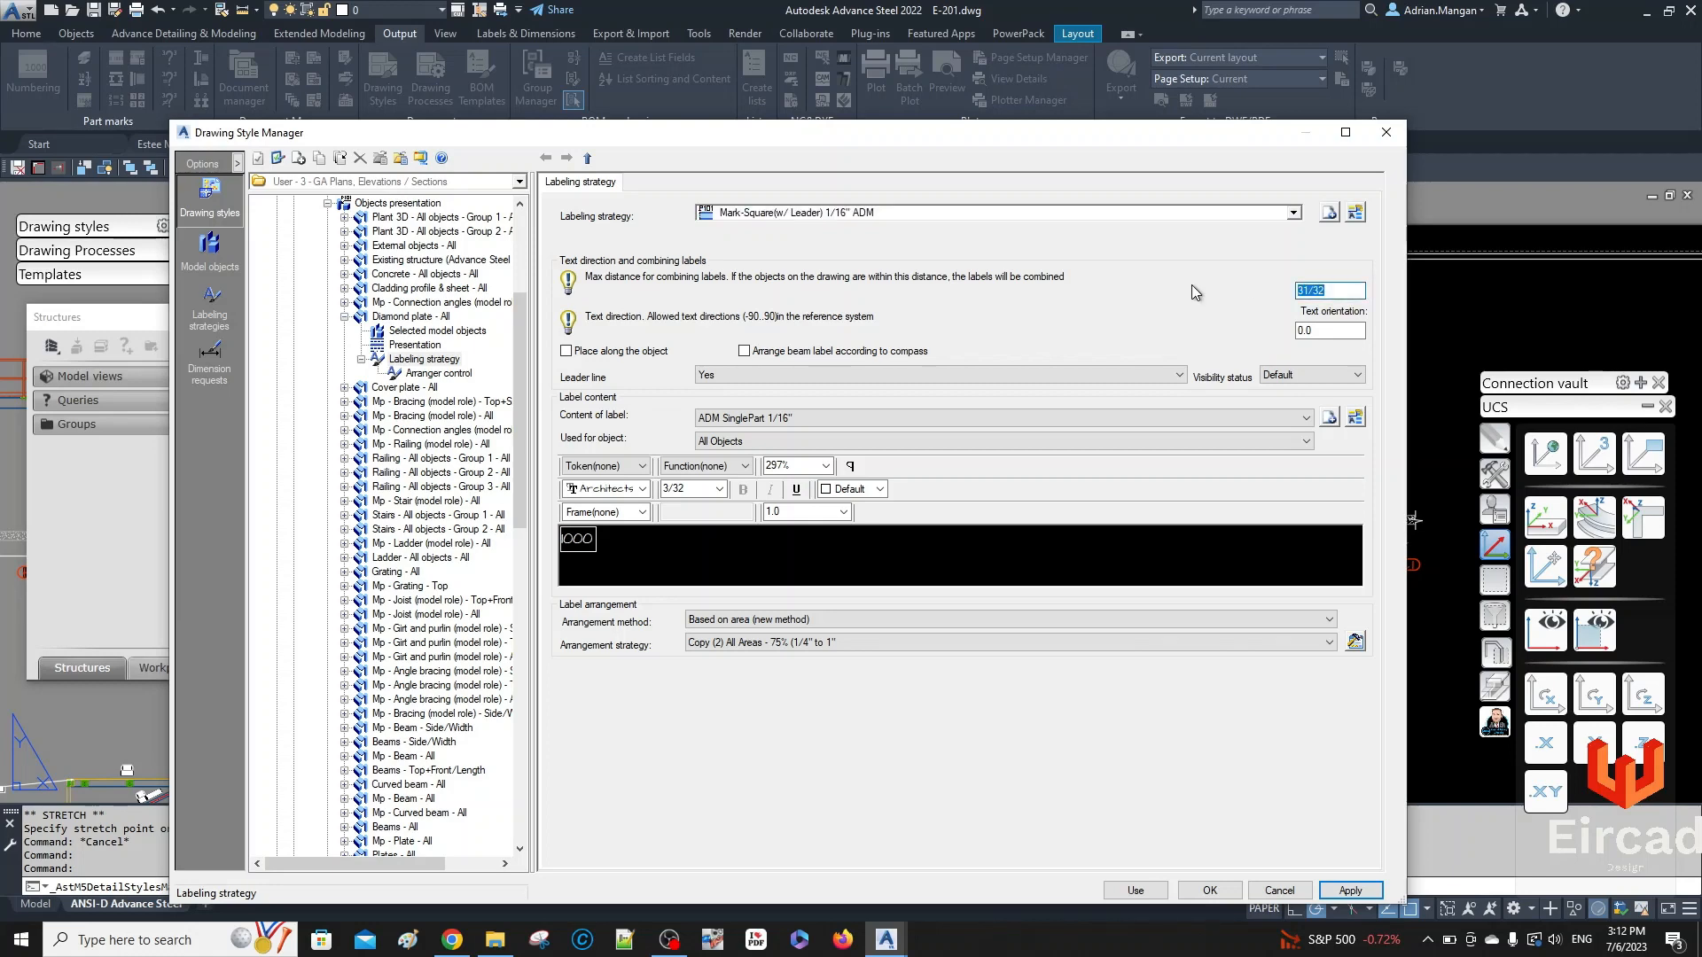
type("0")
left_click(1349, 330)
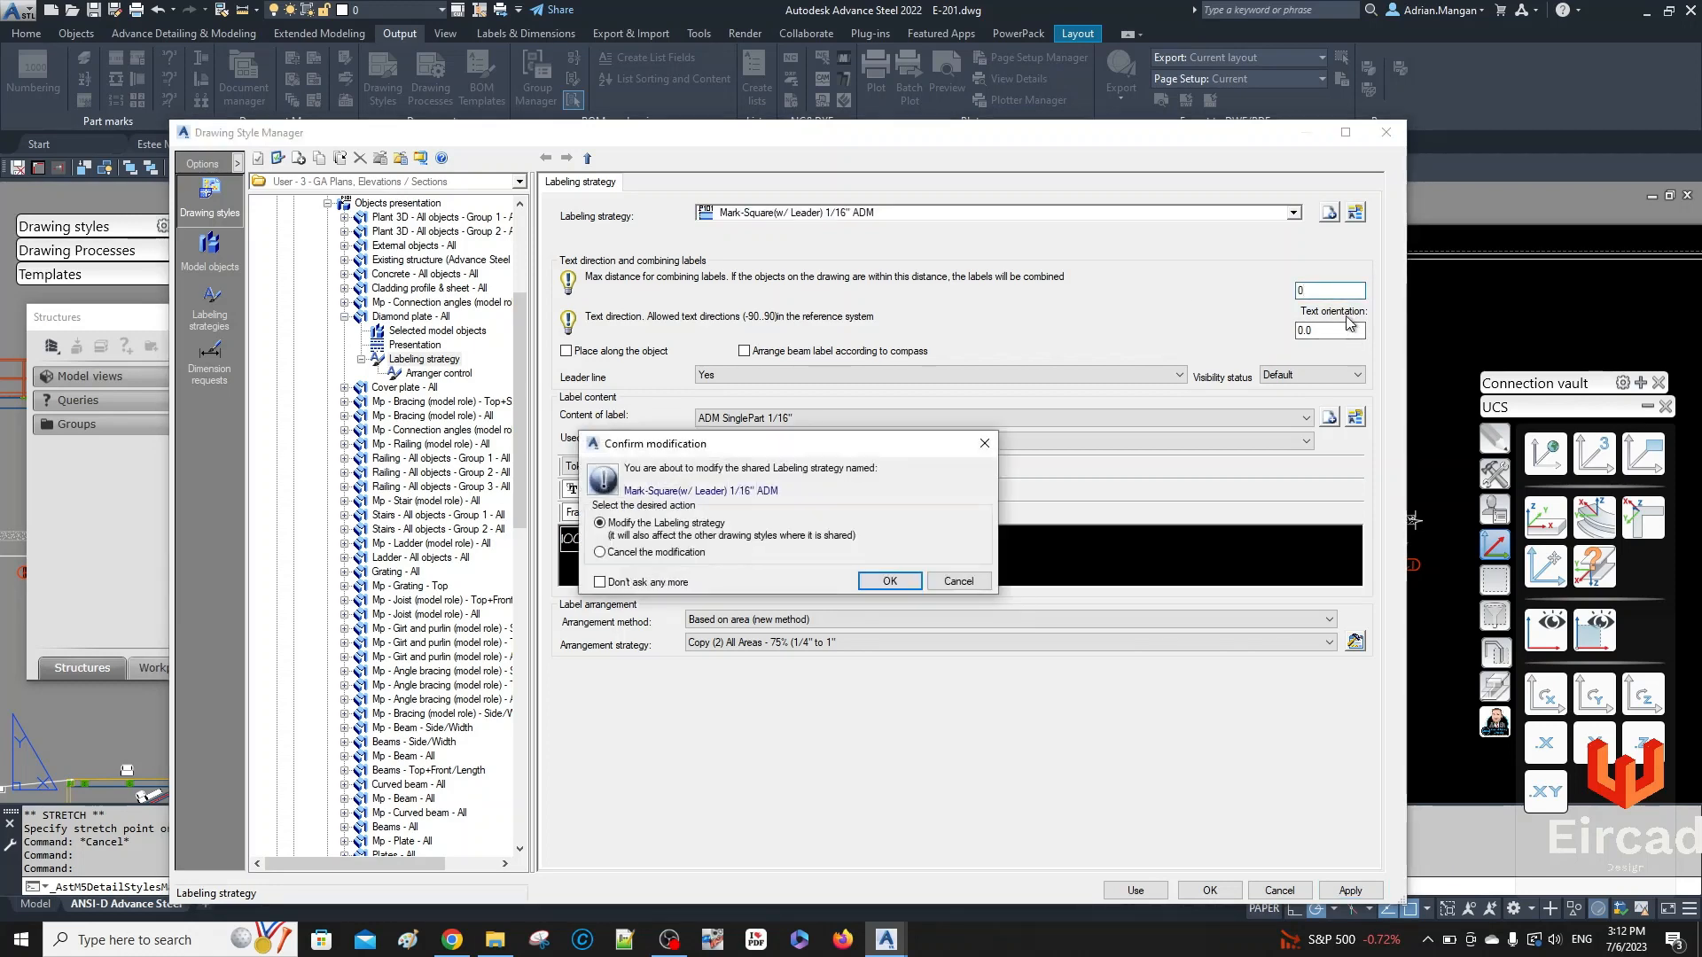
left_click(894, 583)
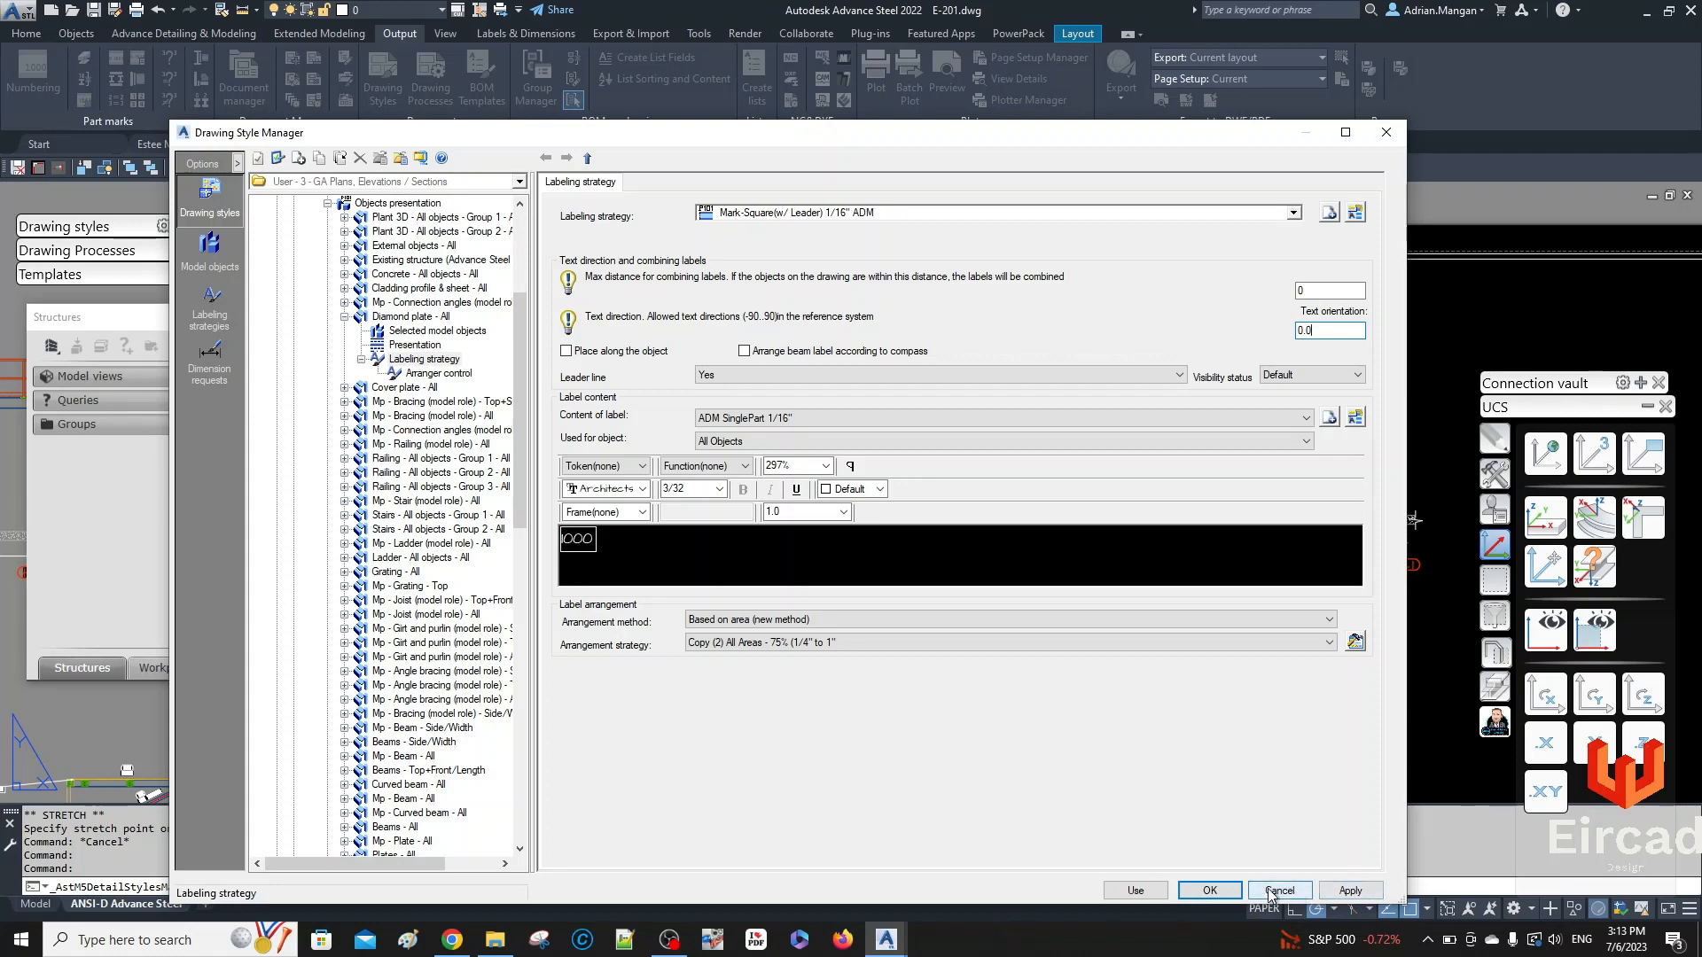
- Use the drawing style on the elevation detail view so the diamond plate labels are regenerated
left_click(1135, 890)
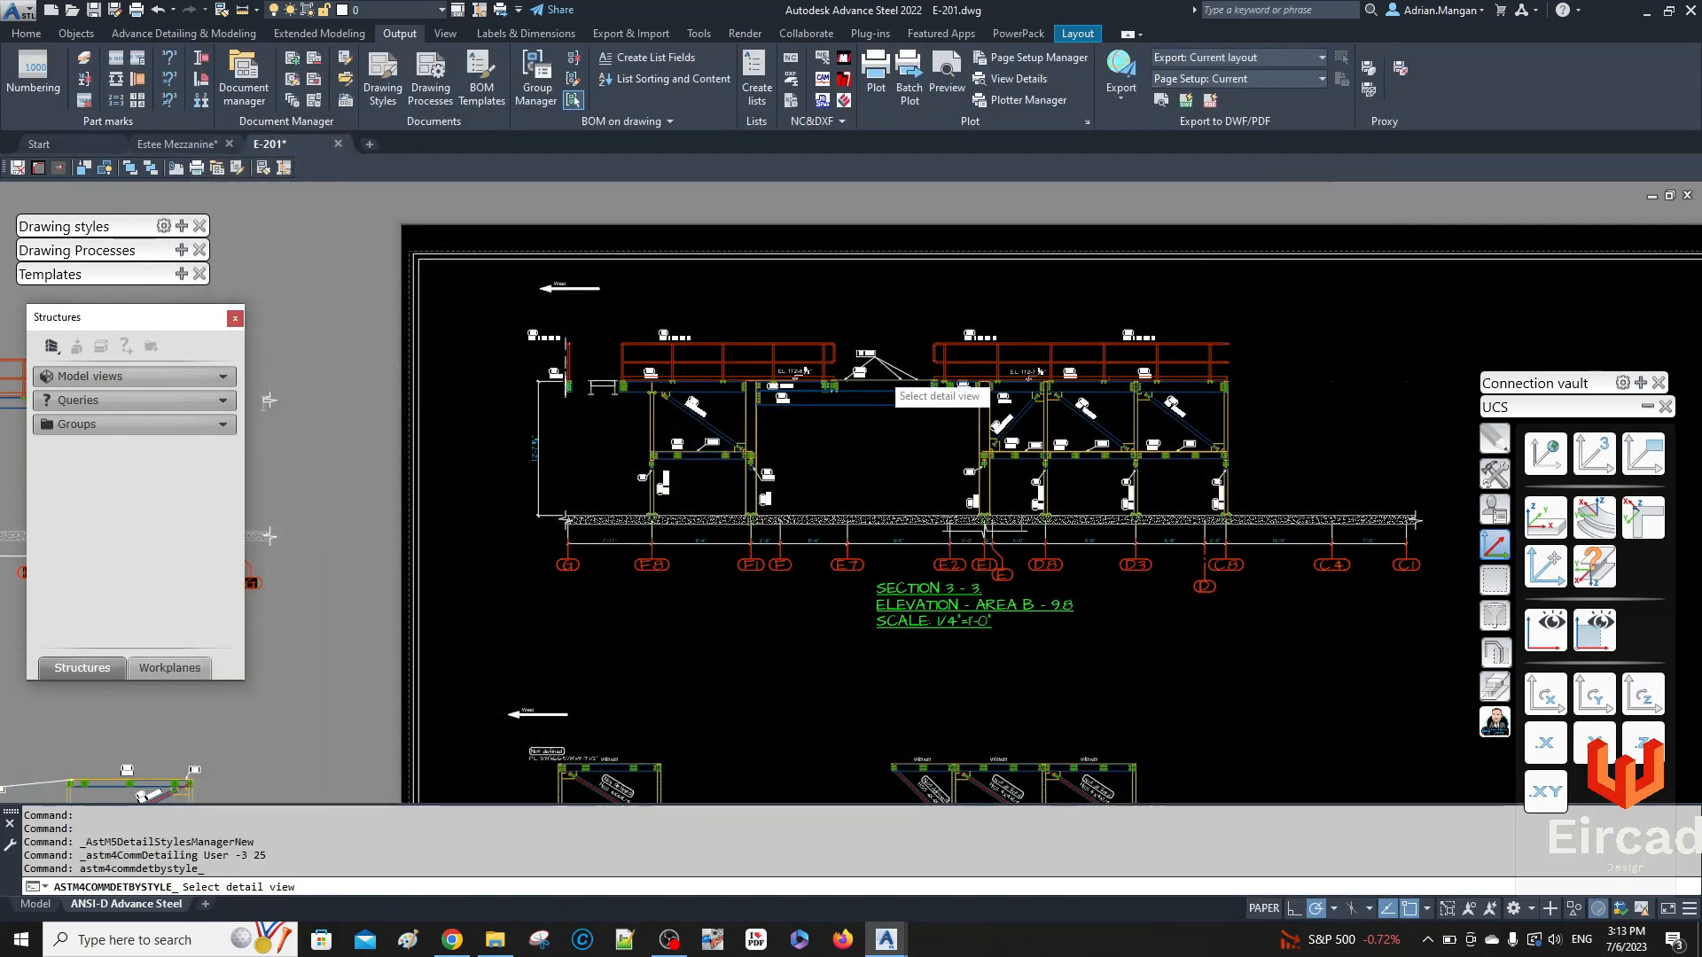
scroll(885, 402, "up", 5)
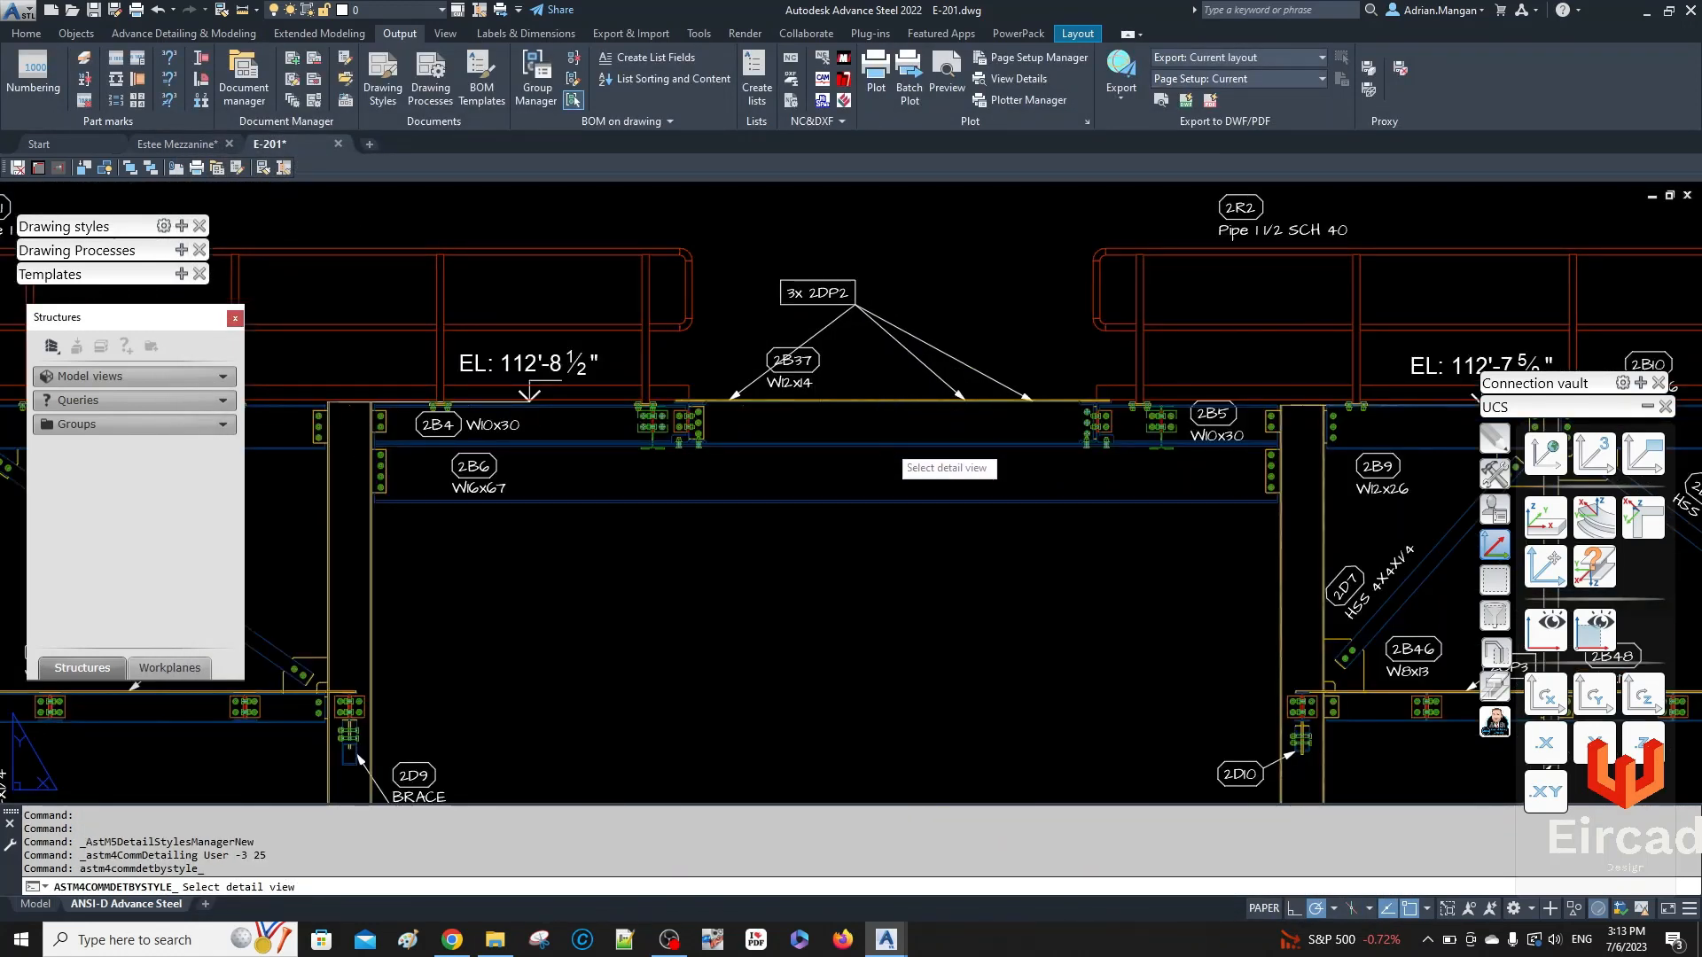
left_click(894, 453)
left_click(891, 452)
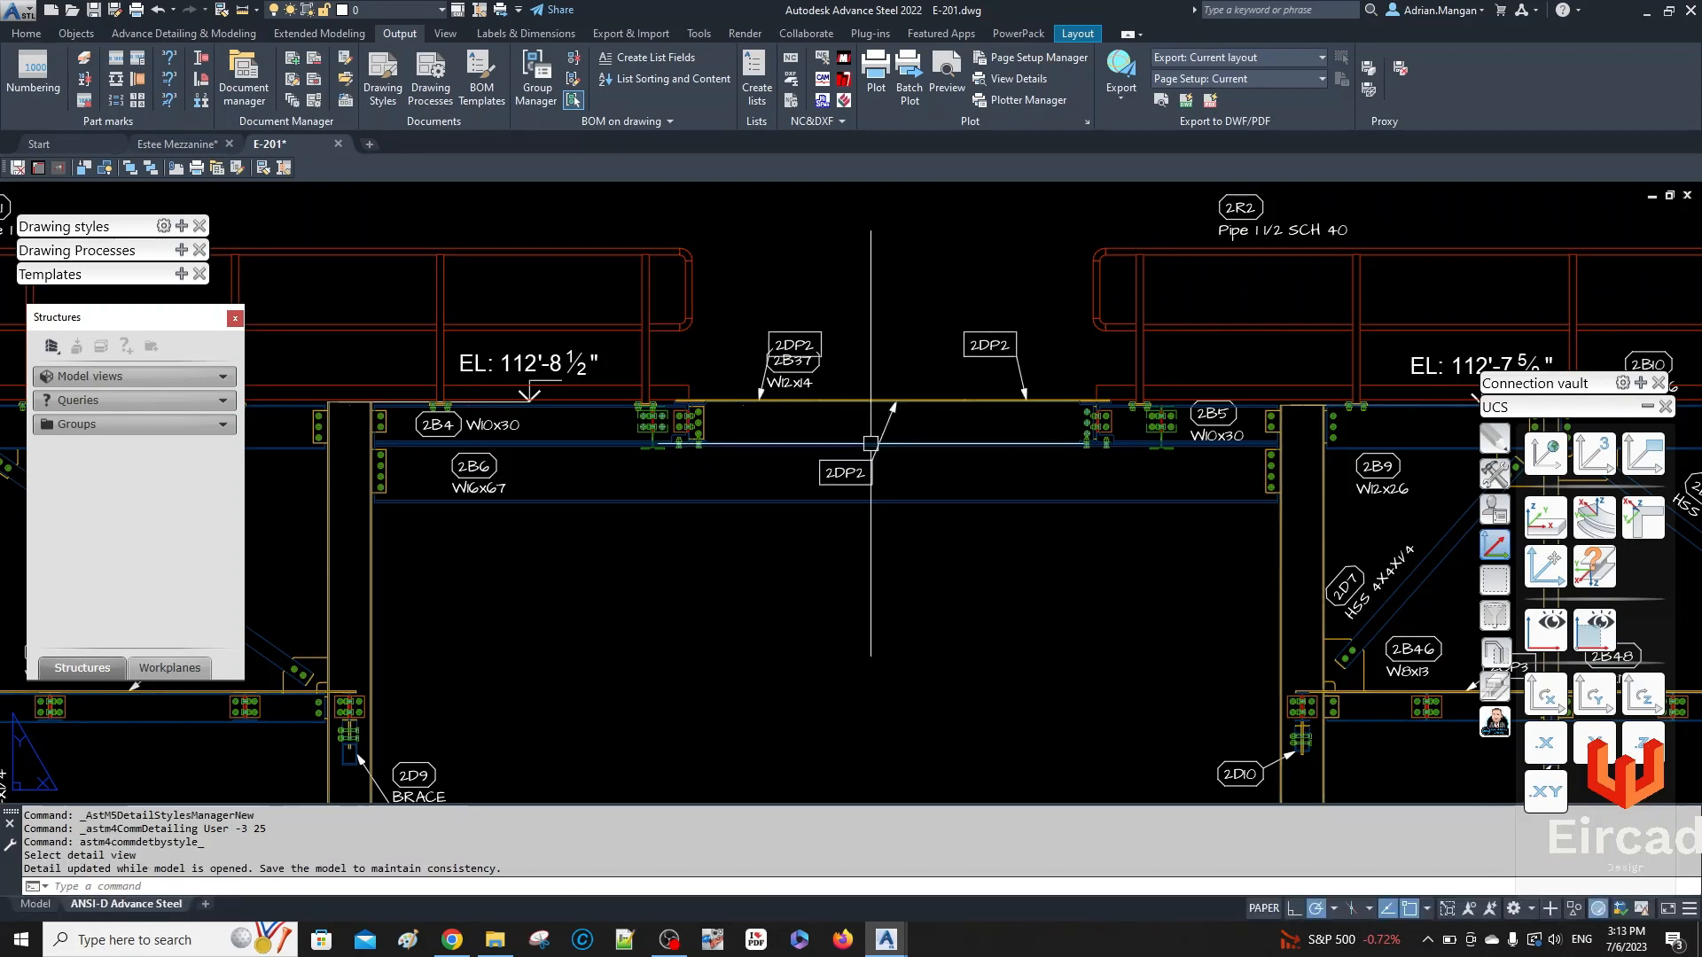
- Move the rightmost 2DP2 label further right of its leader arrow, keeping it above the diamond plate
scroll(819, 385, "up", 2)
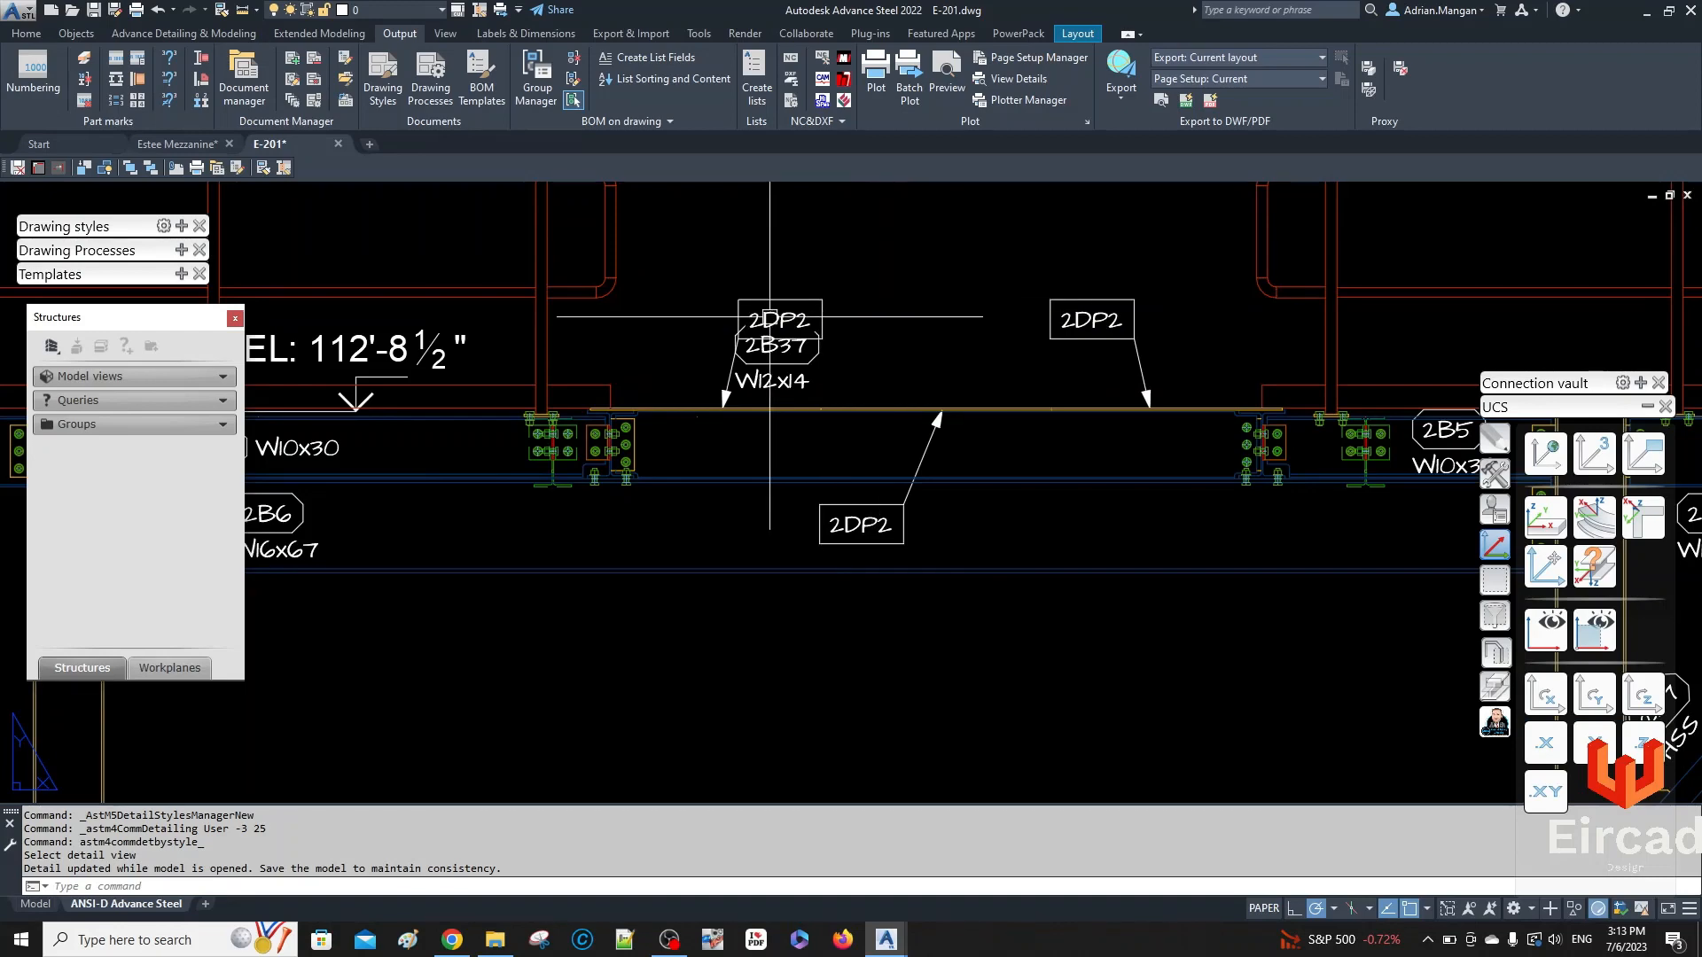
scroll(1109, 381, "up", 3)
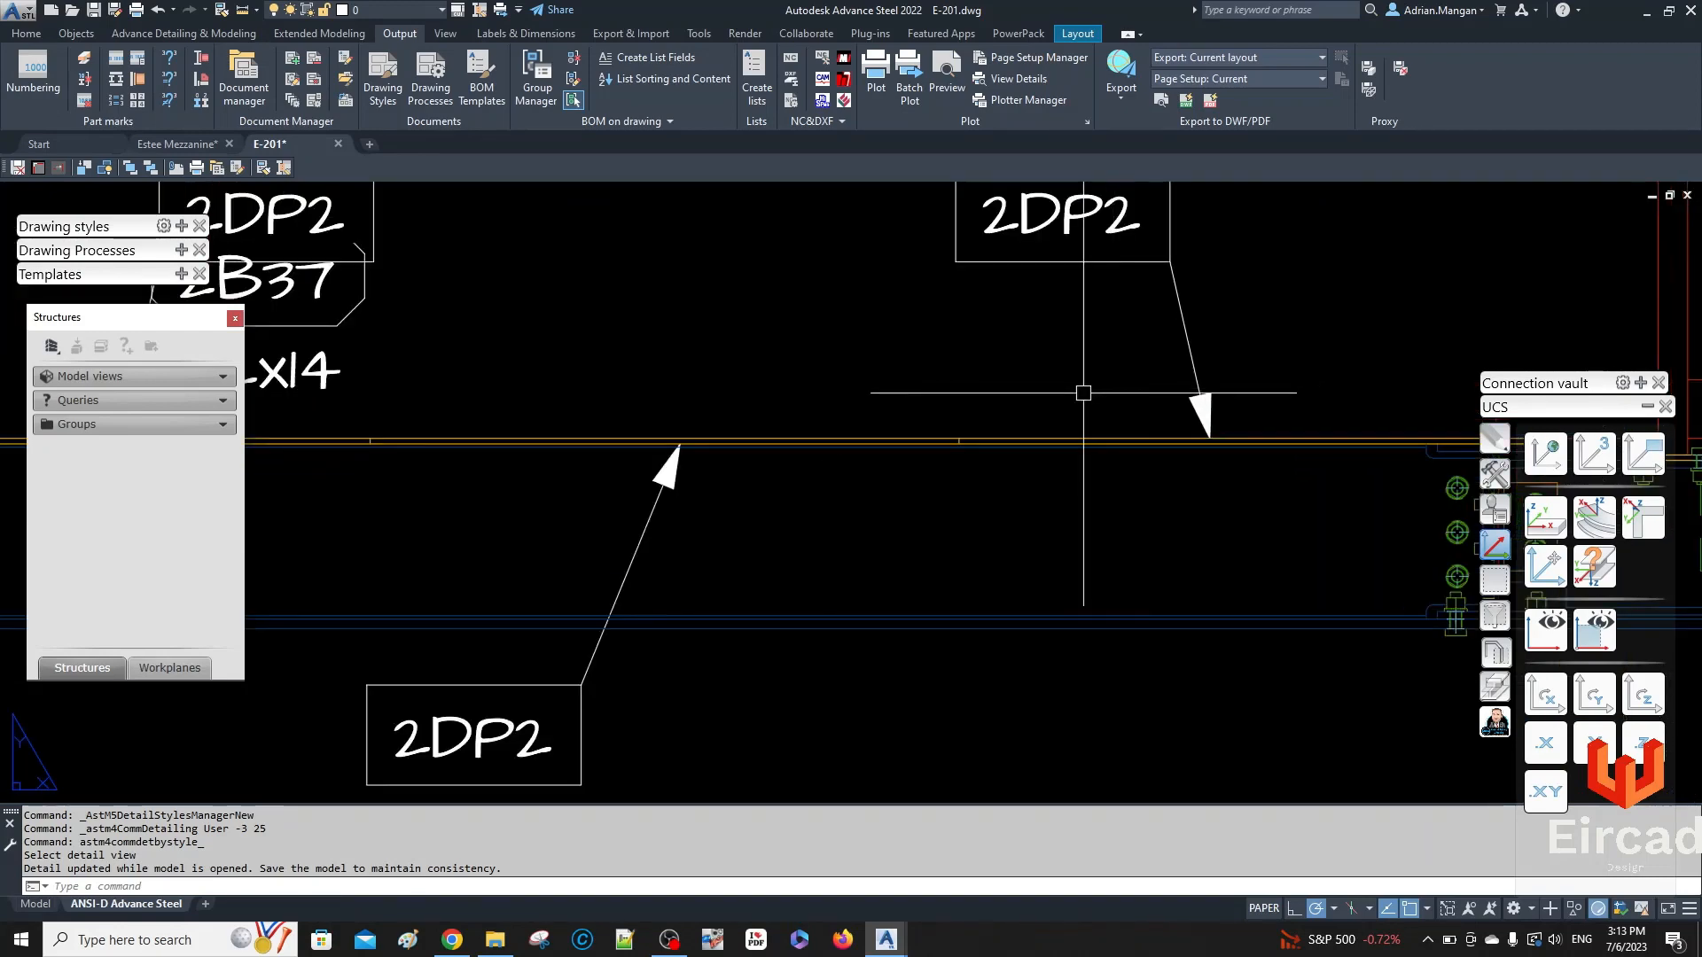
scroll(1087, 387, "down", 3)
left_click(1126, 346)
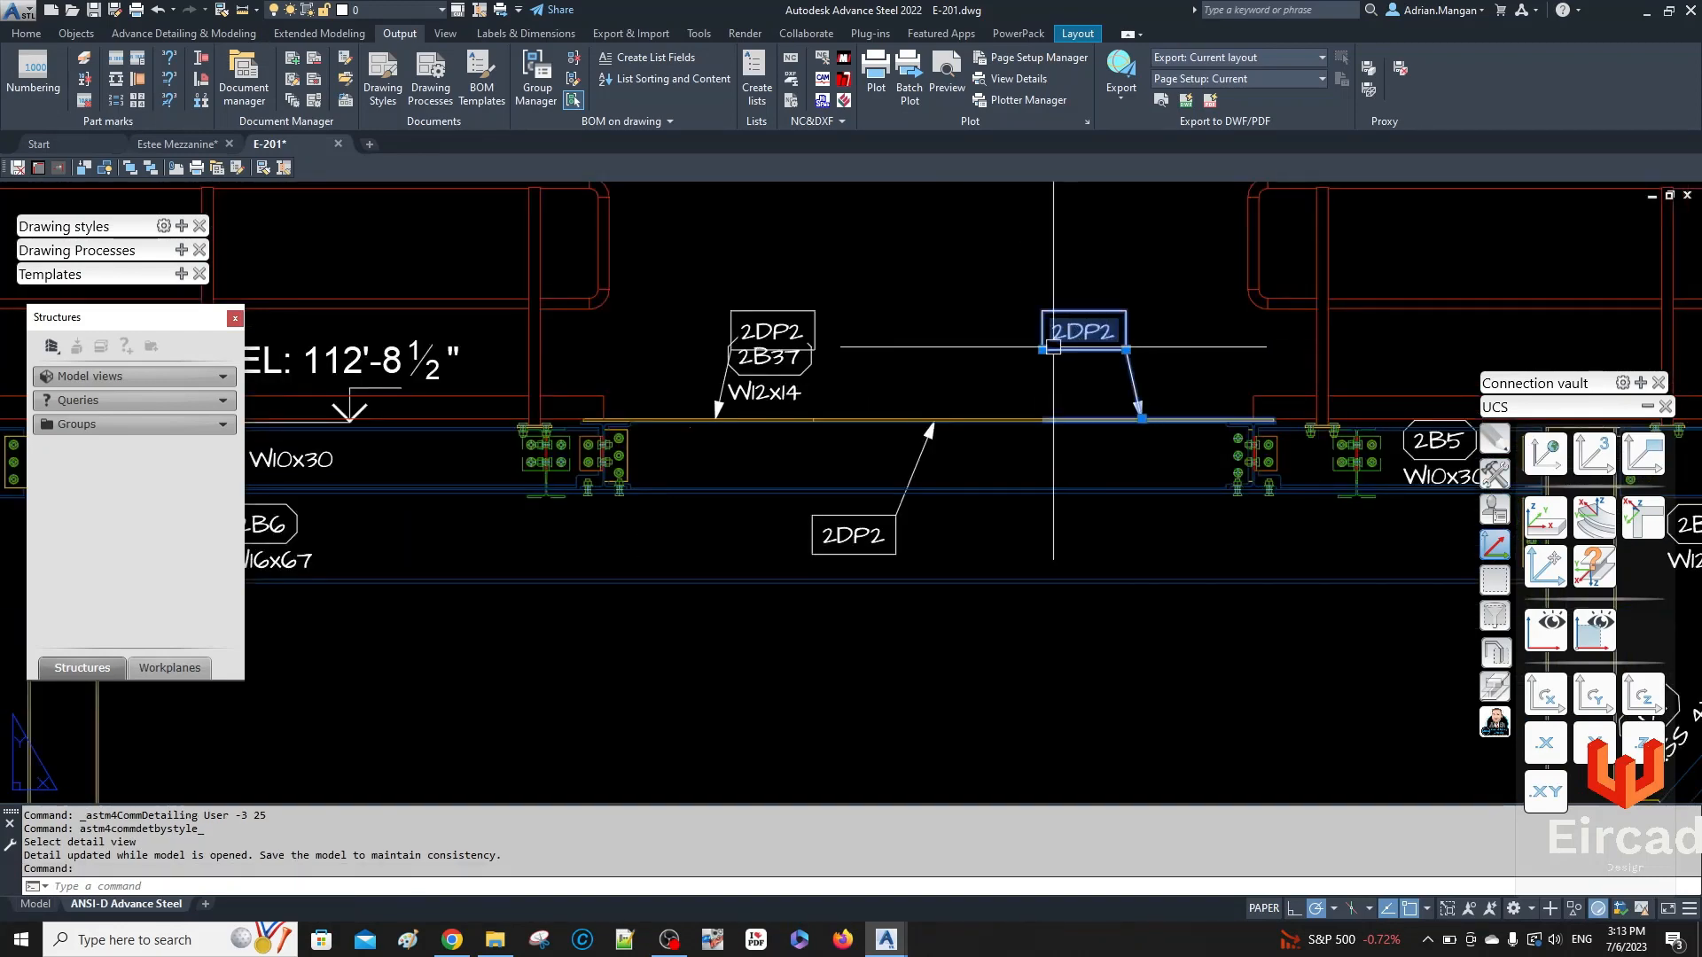
left_click(1125, 349)
left_click(1183, 367)
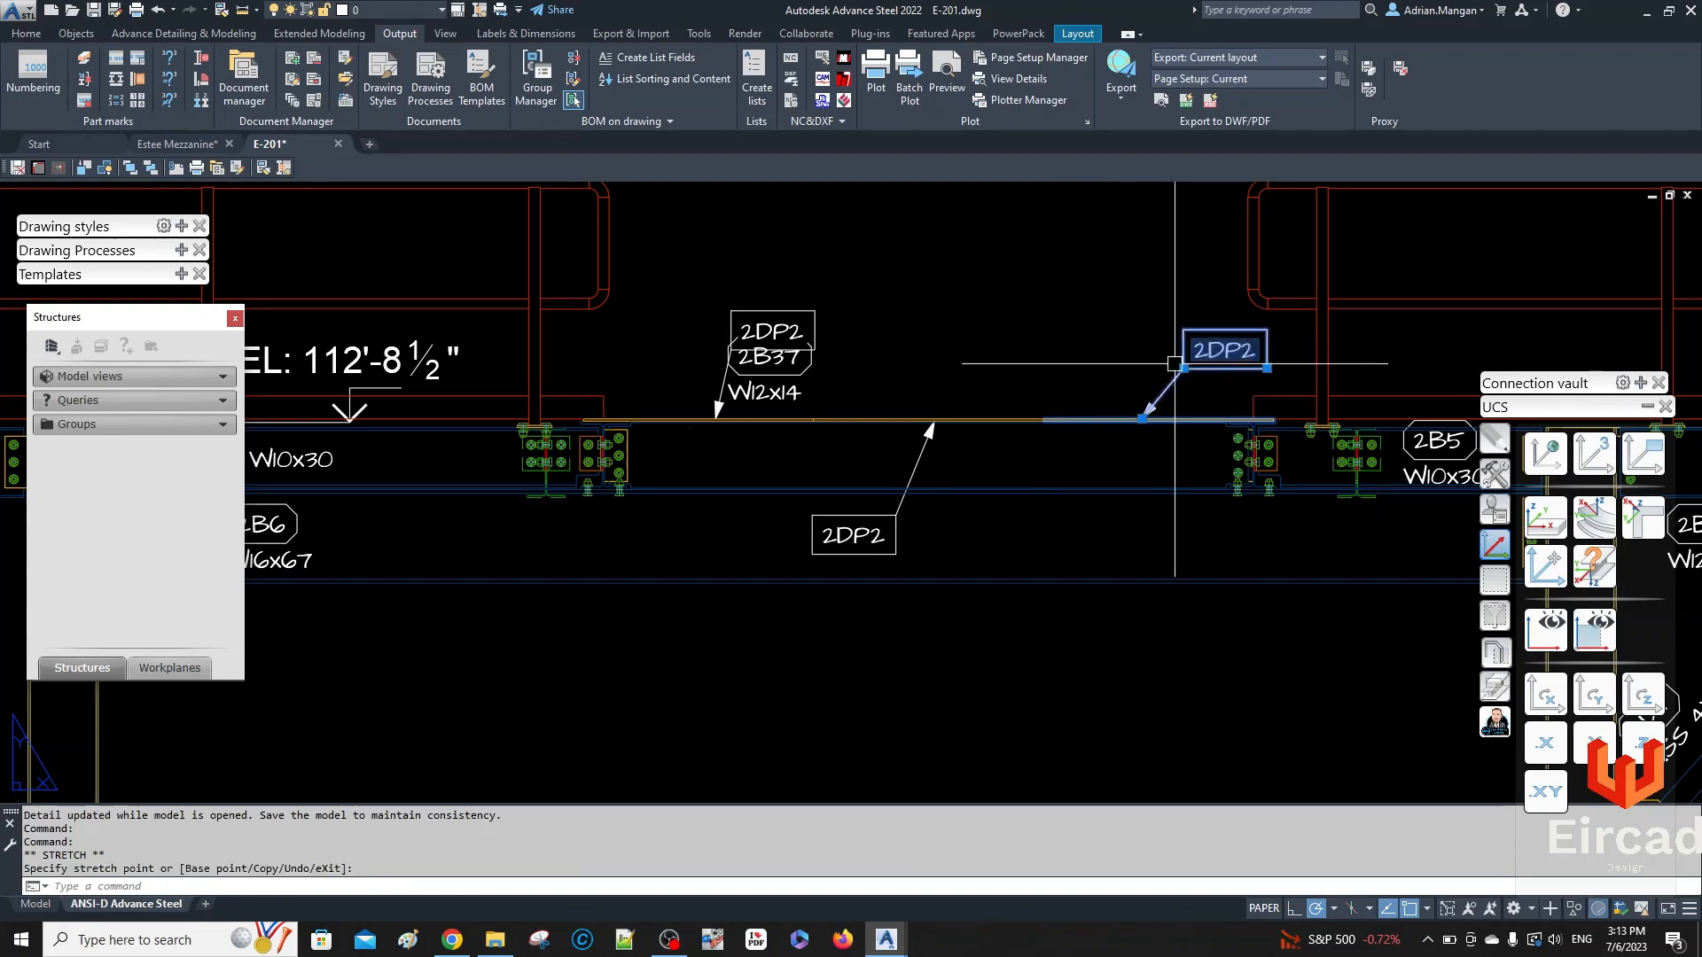
key("Escape")
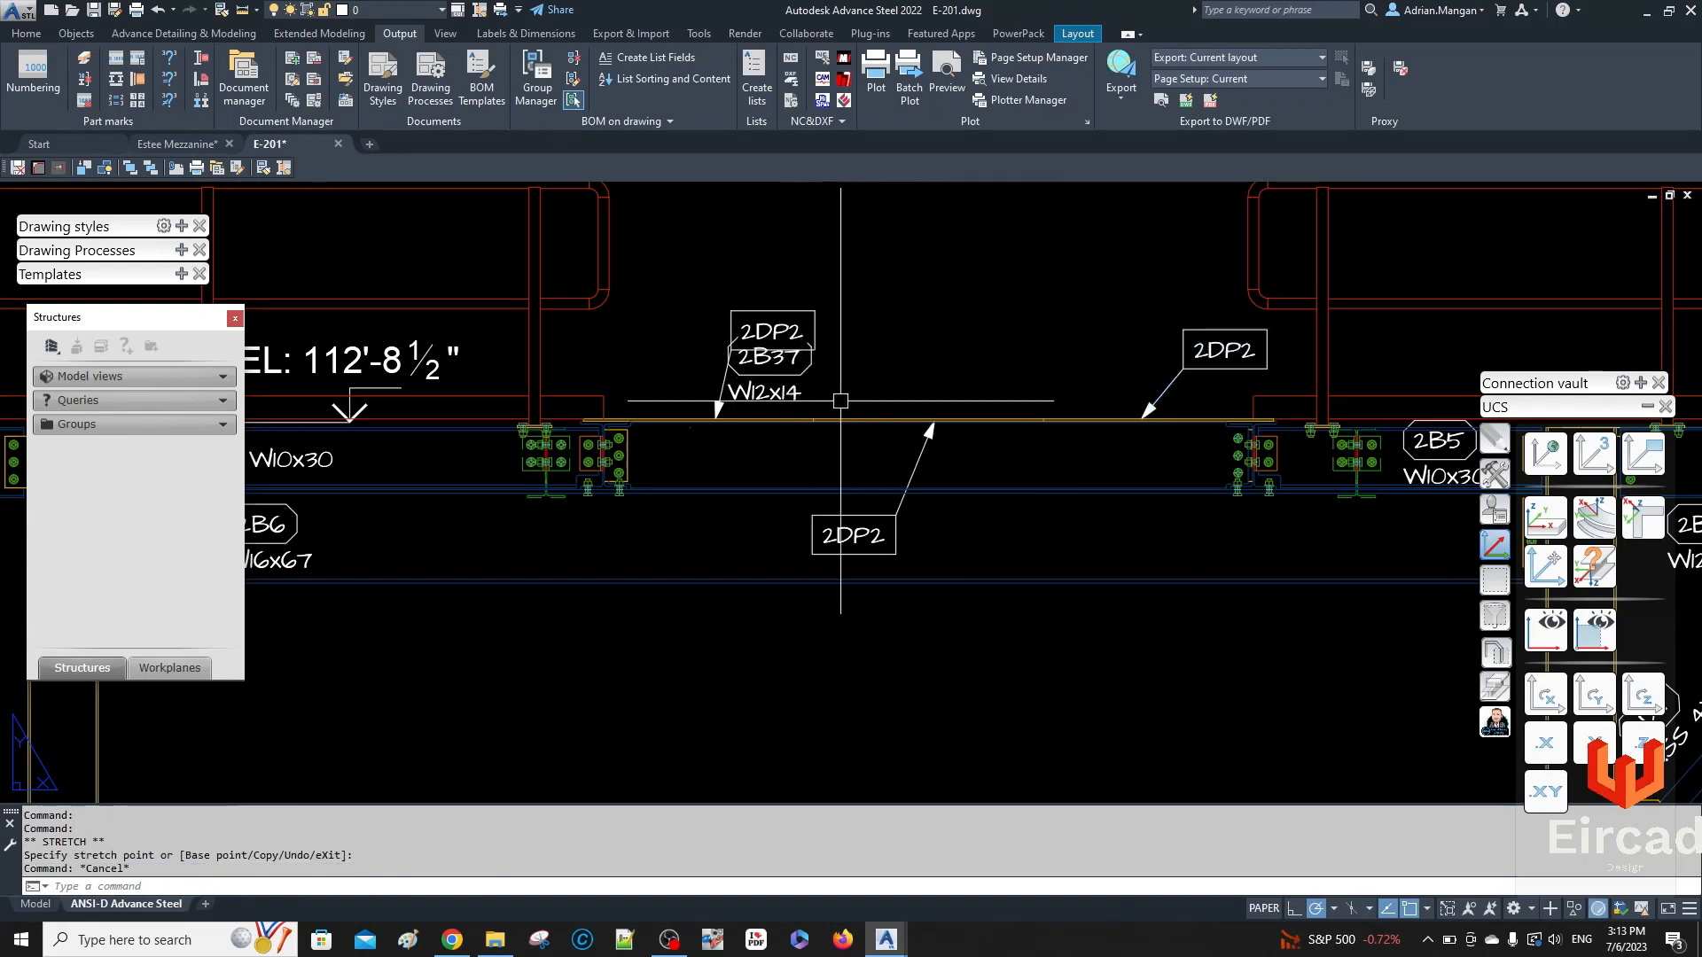
- Move the middle 2DP2 label above the diamond plate and set its leader arrow on the plate's top edge
left_click(838, 539)
left_click(812, 554)
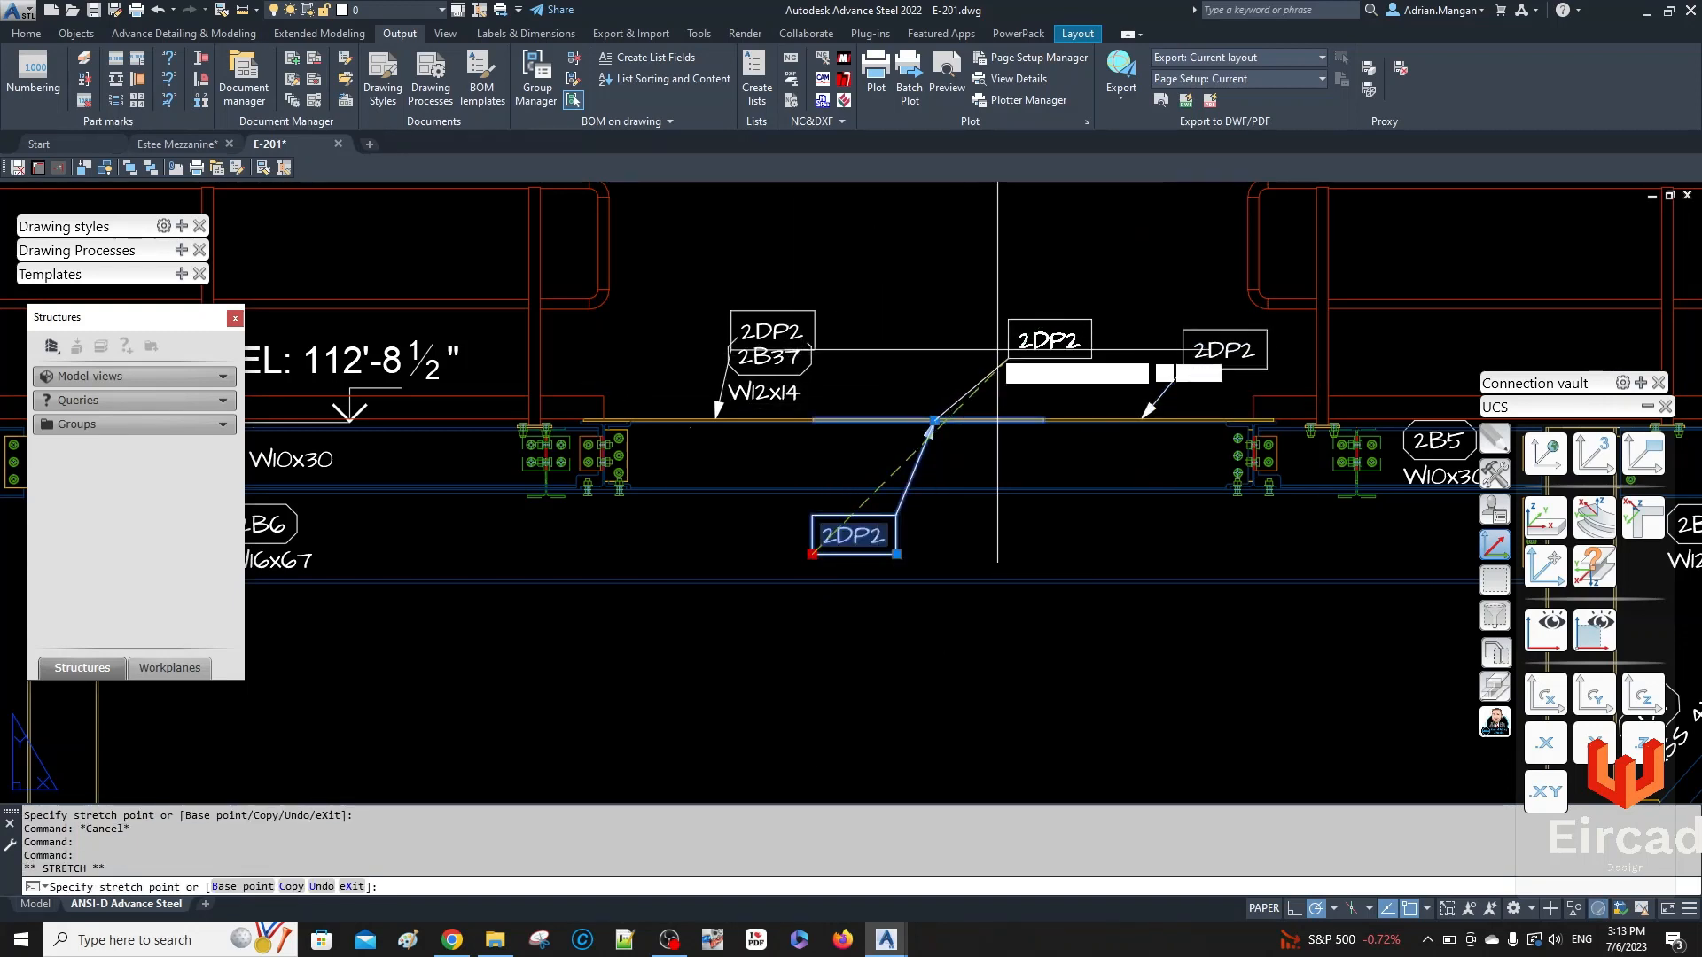
scroll(935, 409, "up", 6)
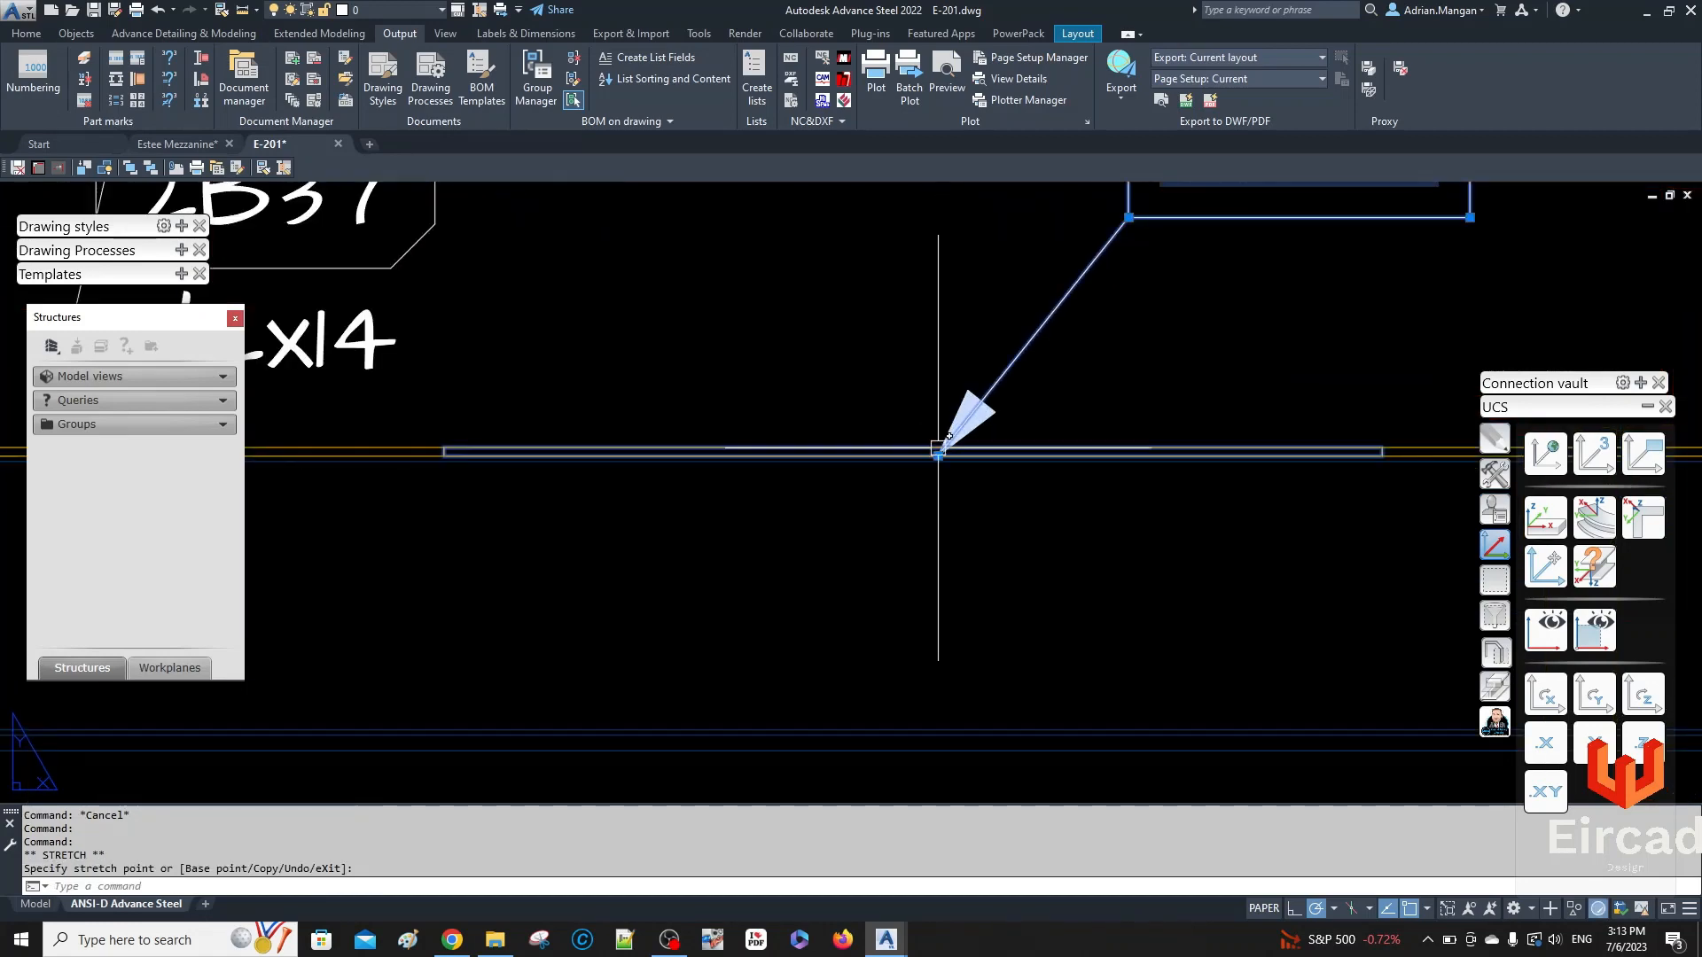
left_click(937, 447)
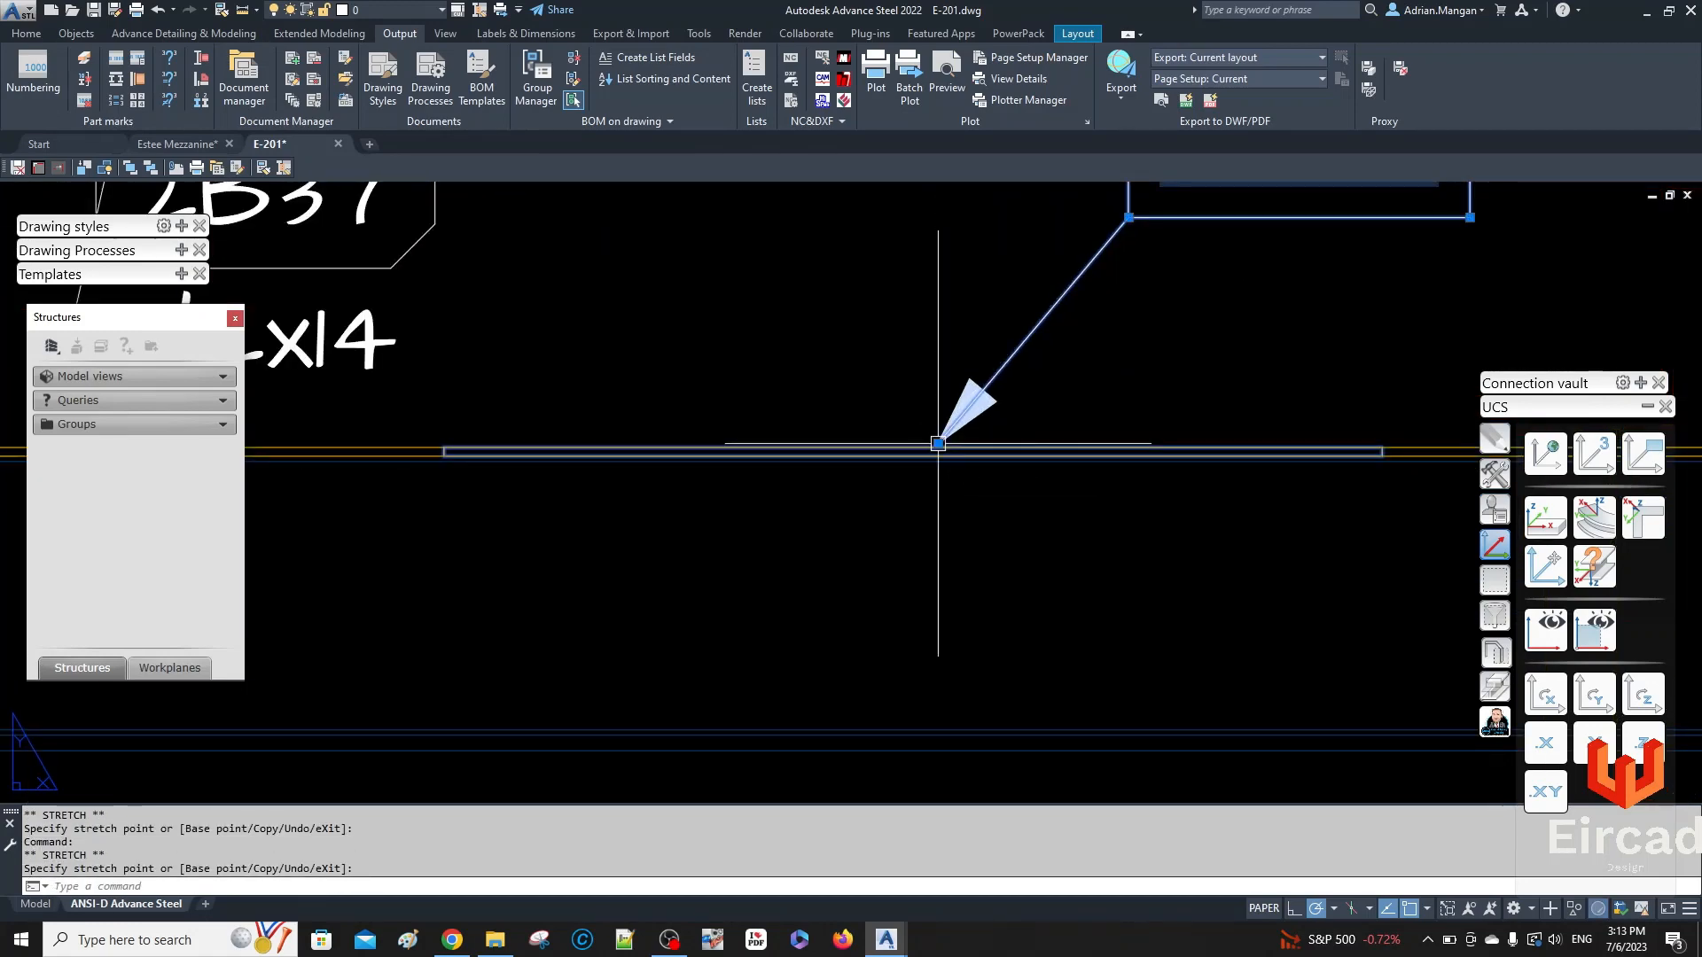
left_click(938, 443)
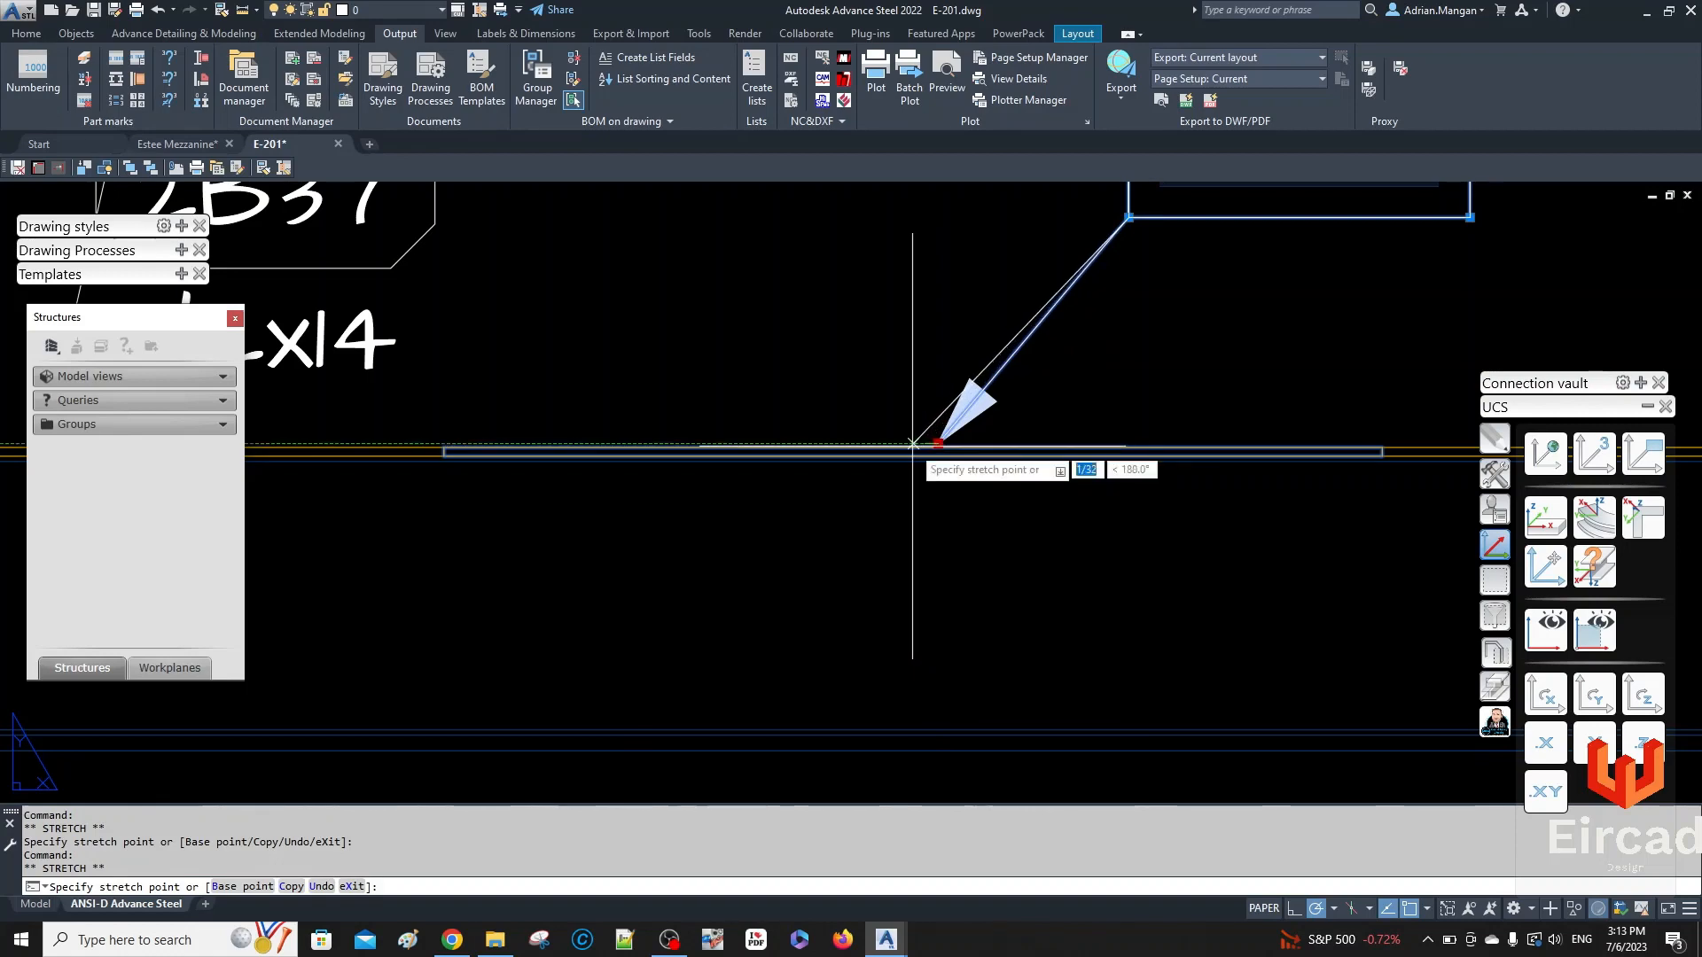
scroll(940, 447, "down", 6)
key("Escape")
- Move the leftmost 2DP2 label clear of the 2B37 label and shift its leader arrow right along the plate
left_click(851, 370)
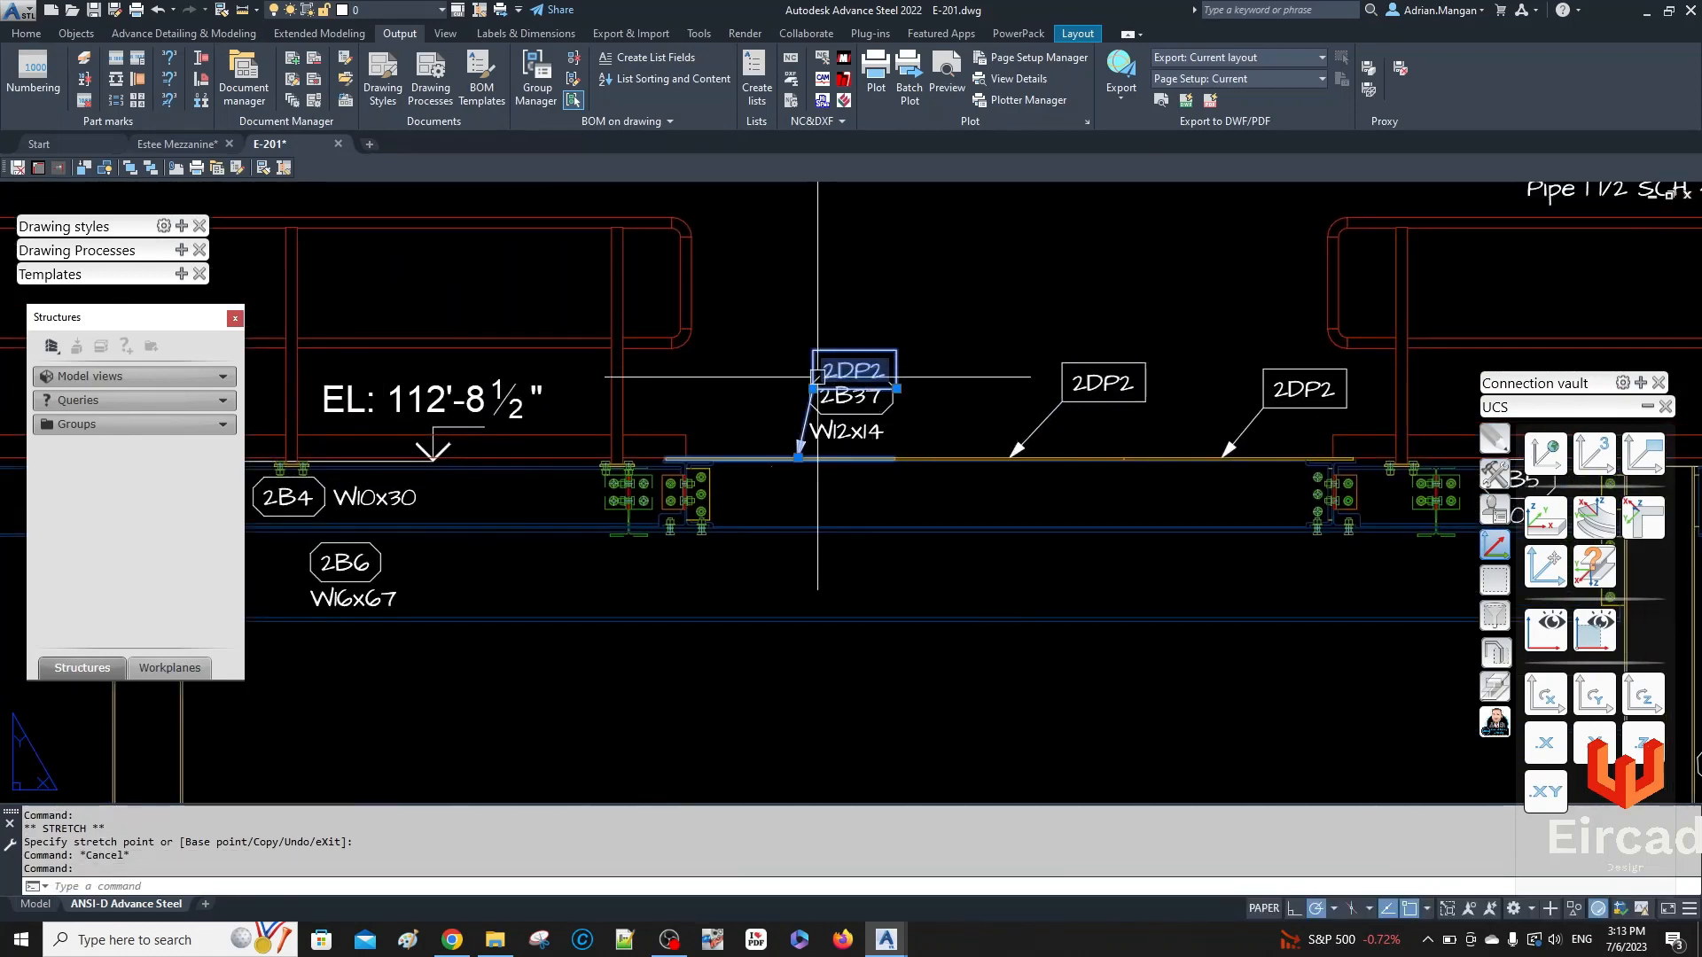
left_click(813, 388)
left_click(900, 388)
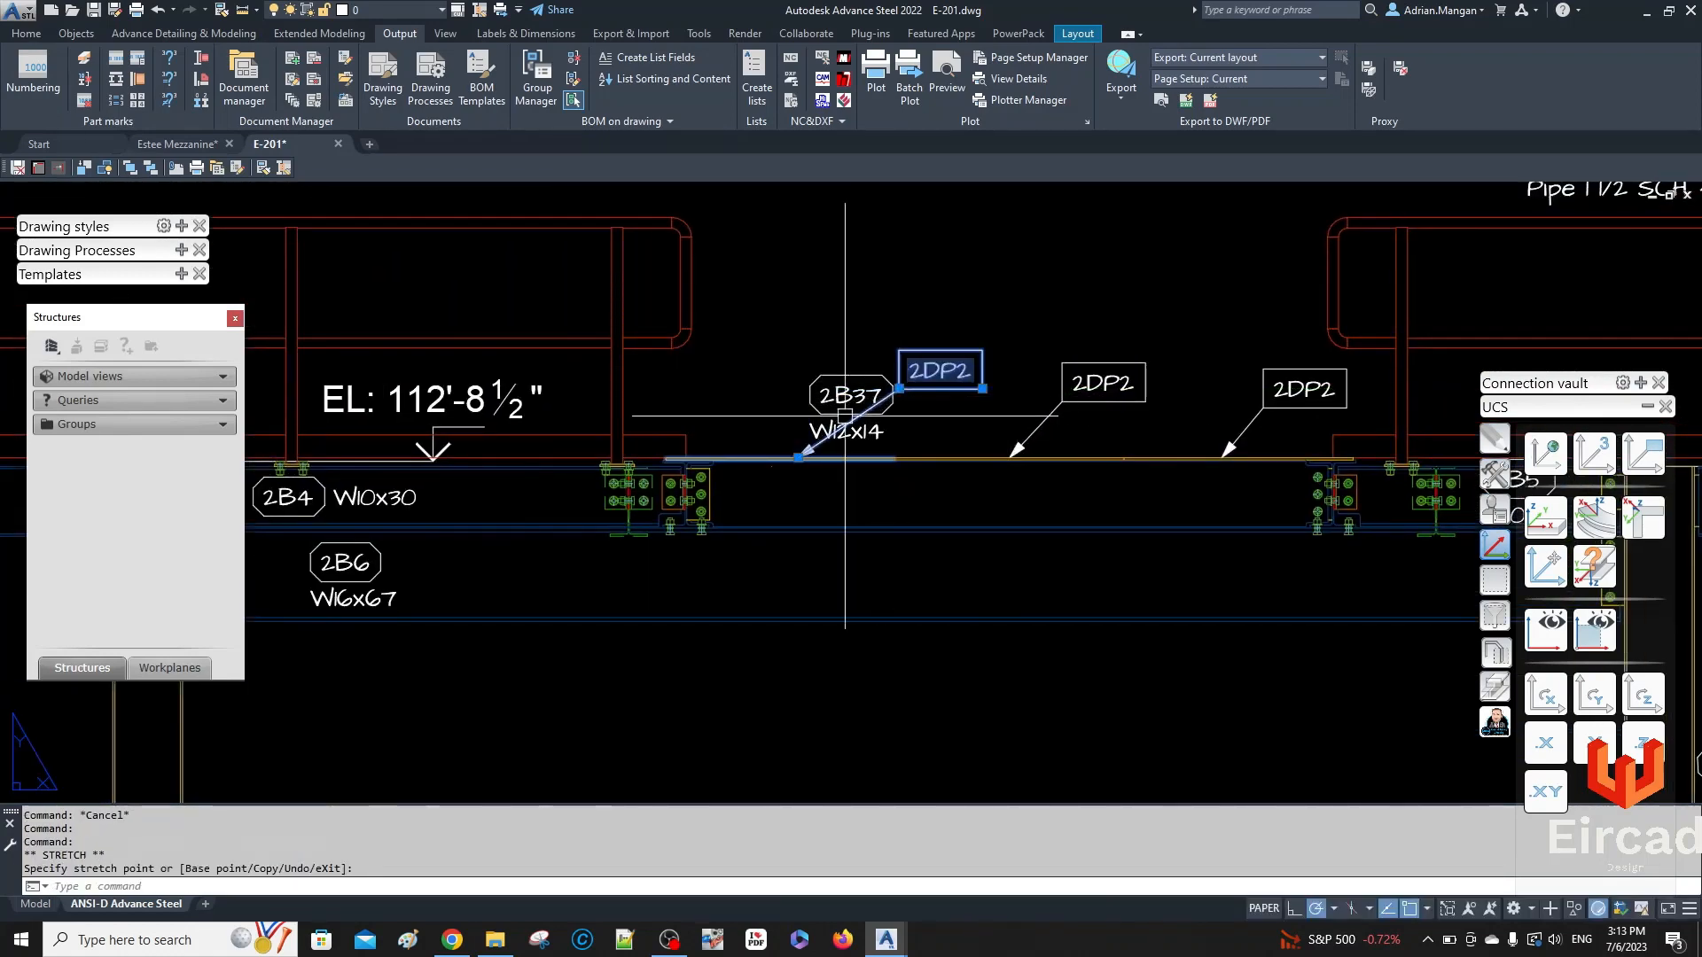
left_click(798, 458)
left_click(831, 458)
key("Escape")
- Reposition the 2B37 W12x14 beam label above the diamond plate, left of the first 2DP2 label's leader
left_click(827, 394)
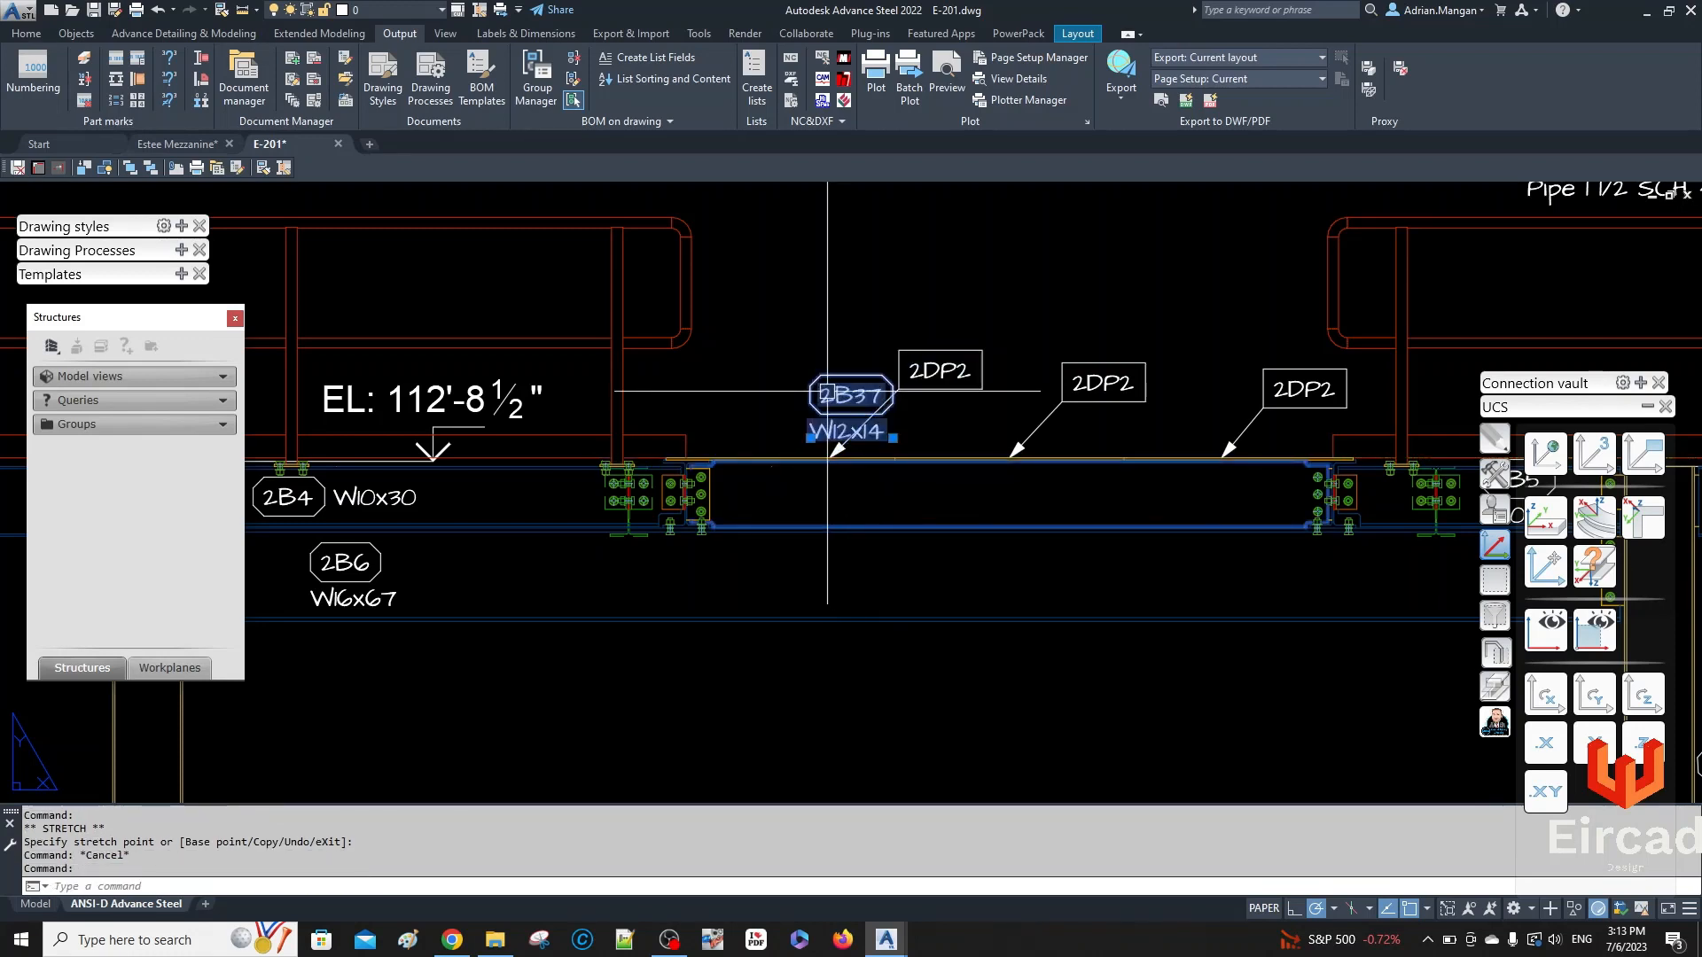
left_click_drag(827, 399, 783, 503)
double_click(783, 503)
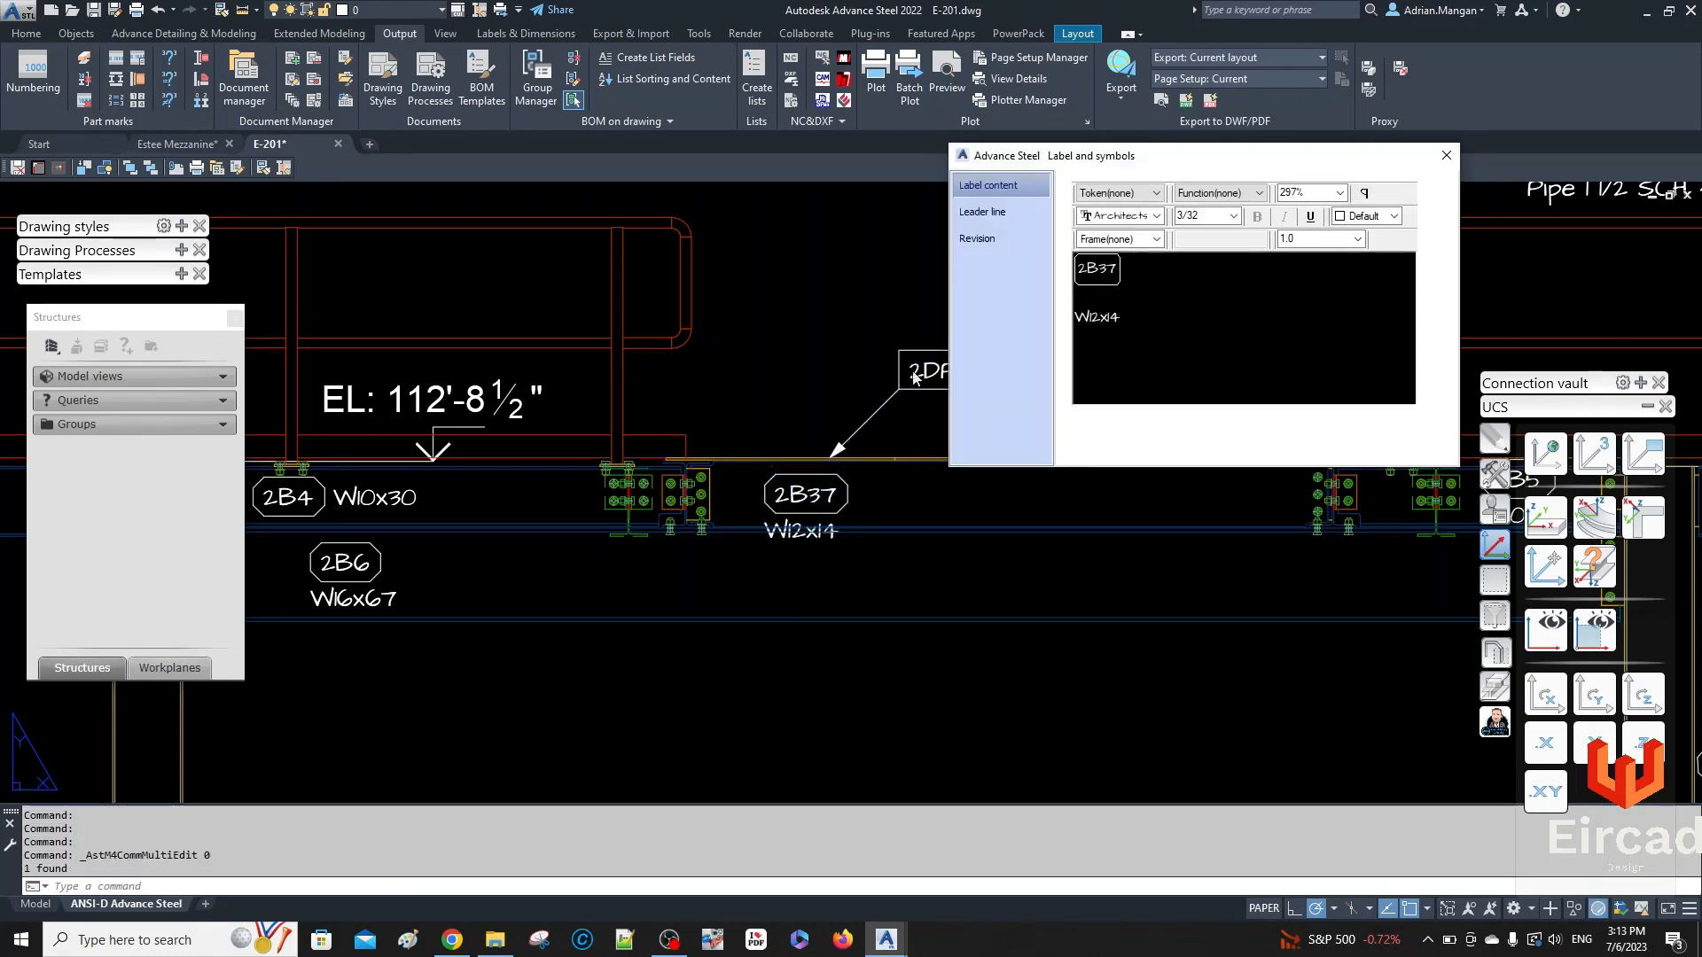
key("Escape")
left_click(798, 505)
left_click_drag(798, 504, 781, 411)
scroll(950, 422, "down", 1)
middle_click_drag(952, 422, 741, 420)
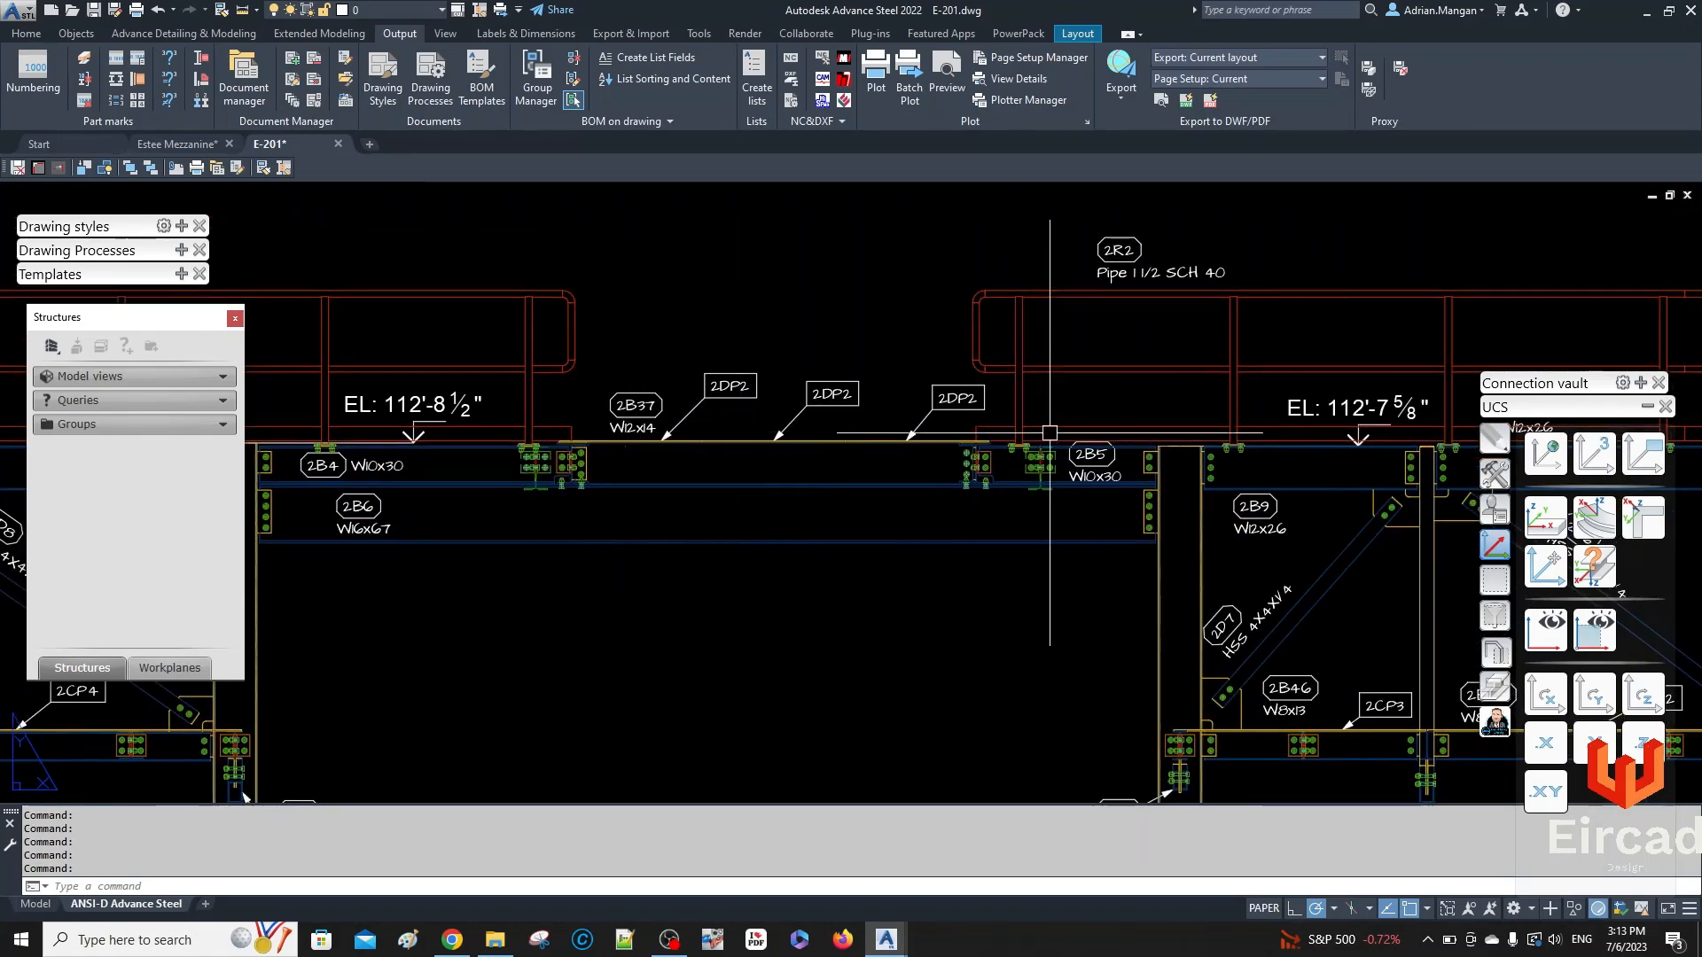
- Delete the EL: 112'-7 5/8" elevation mark above the 2B9 beam
scroll(1058, 434, "up", 1)
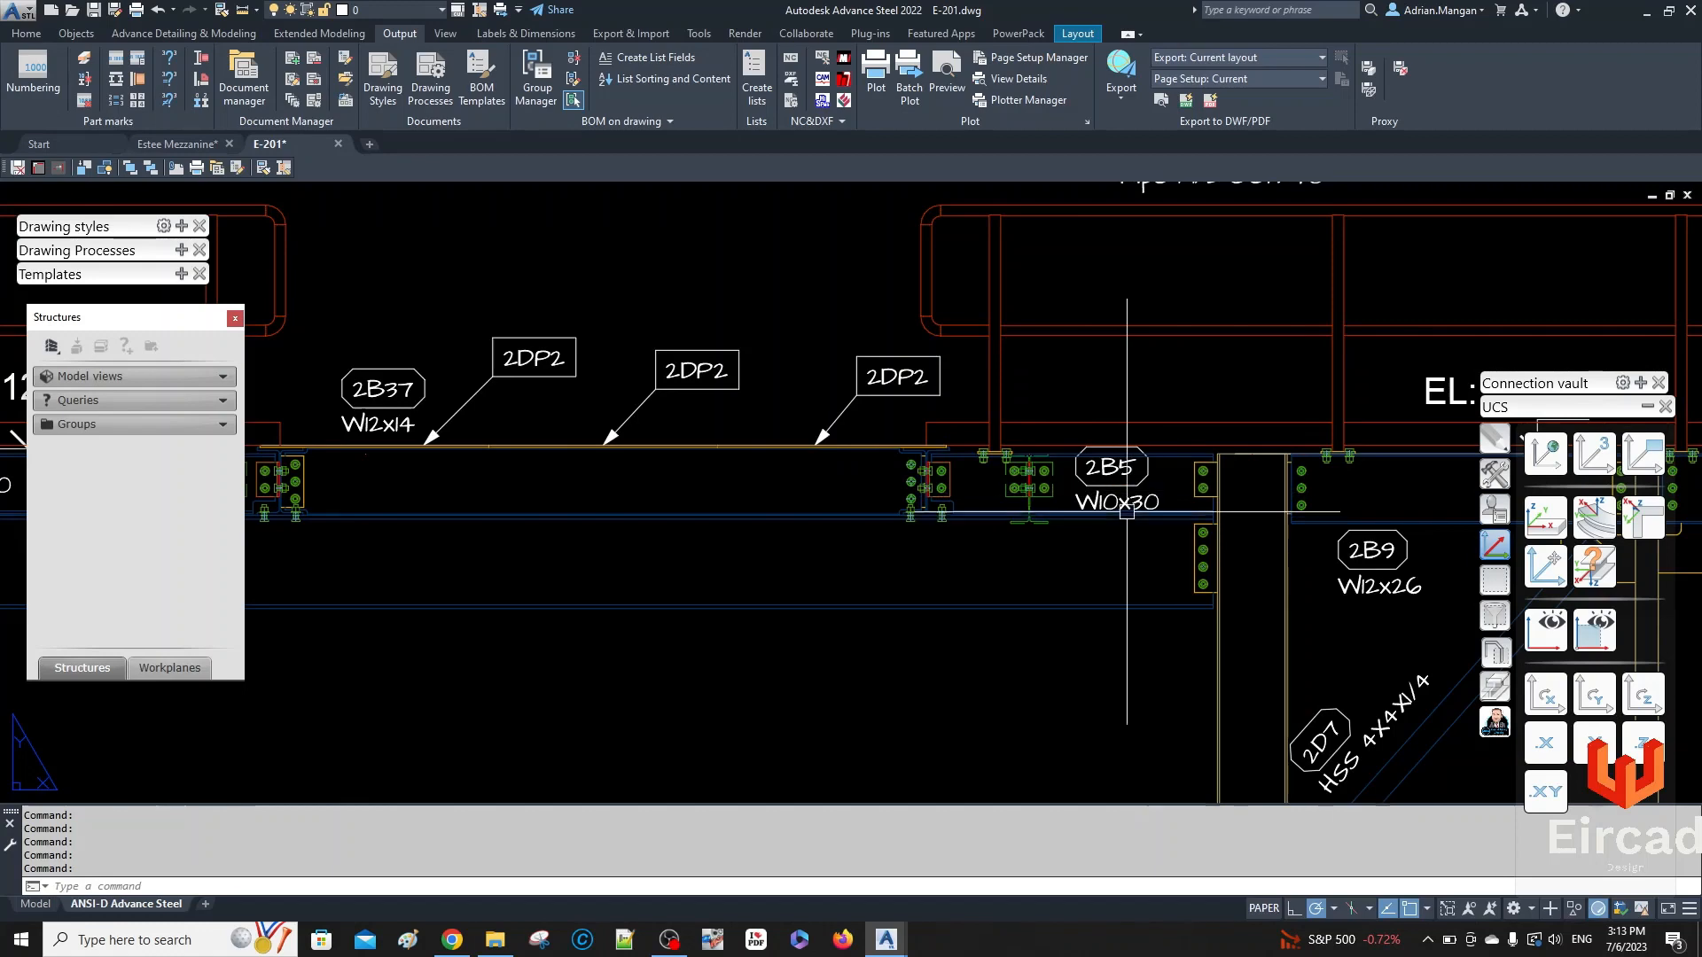
scroll(1028, 486, "up", 6)
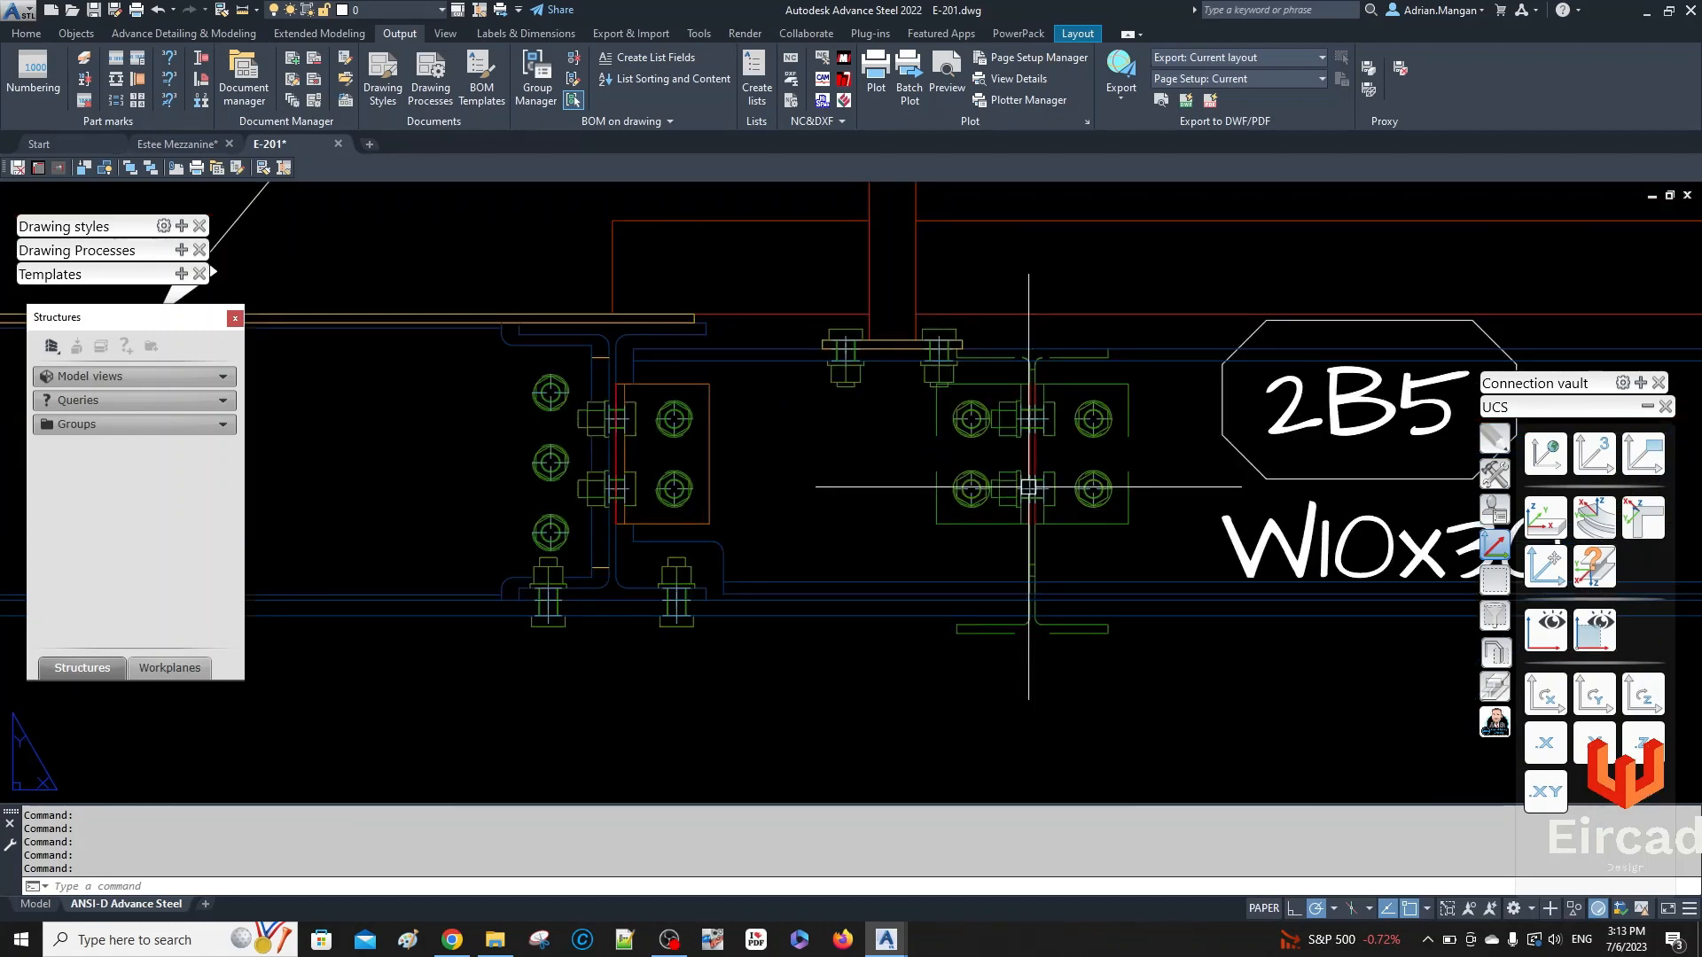
scroll(1028, 486, "down", 5)
scroll(788, 453, "up", 3)
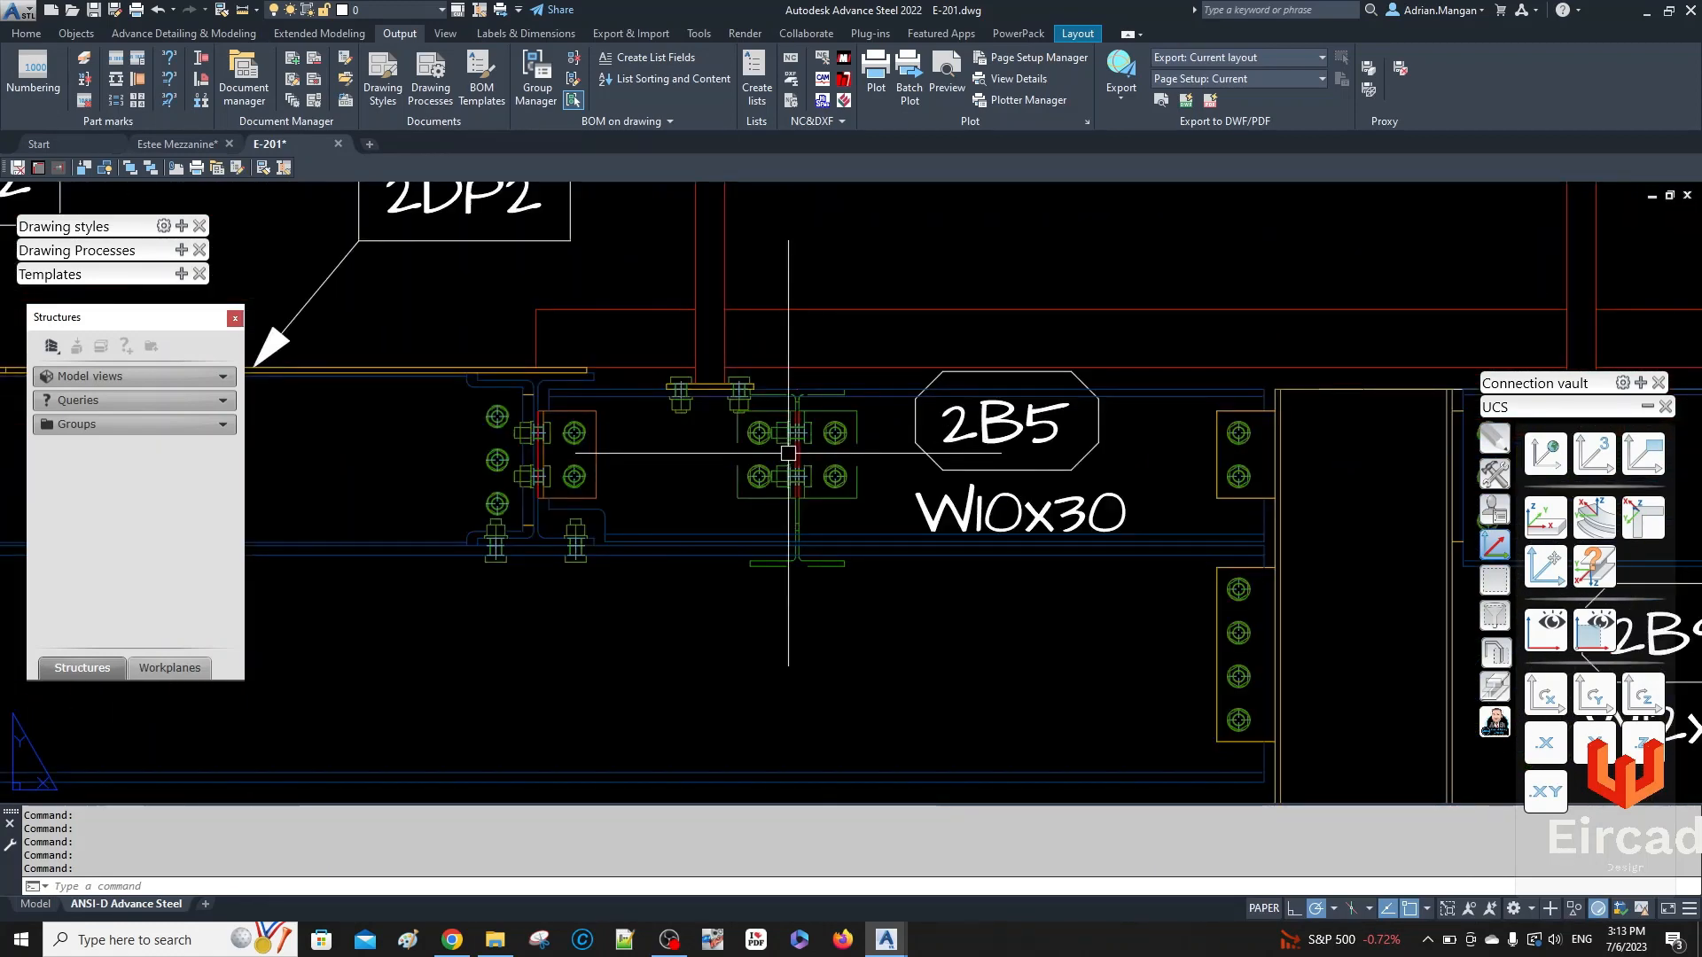
scroll(788, 453, "down", 4)
middle_click_drag(936, 426, 815, 425)
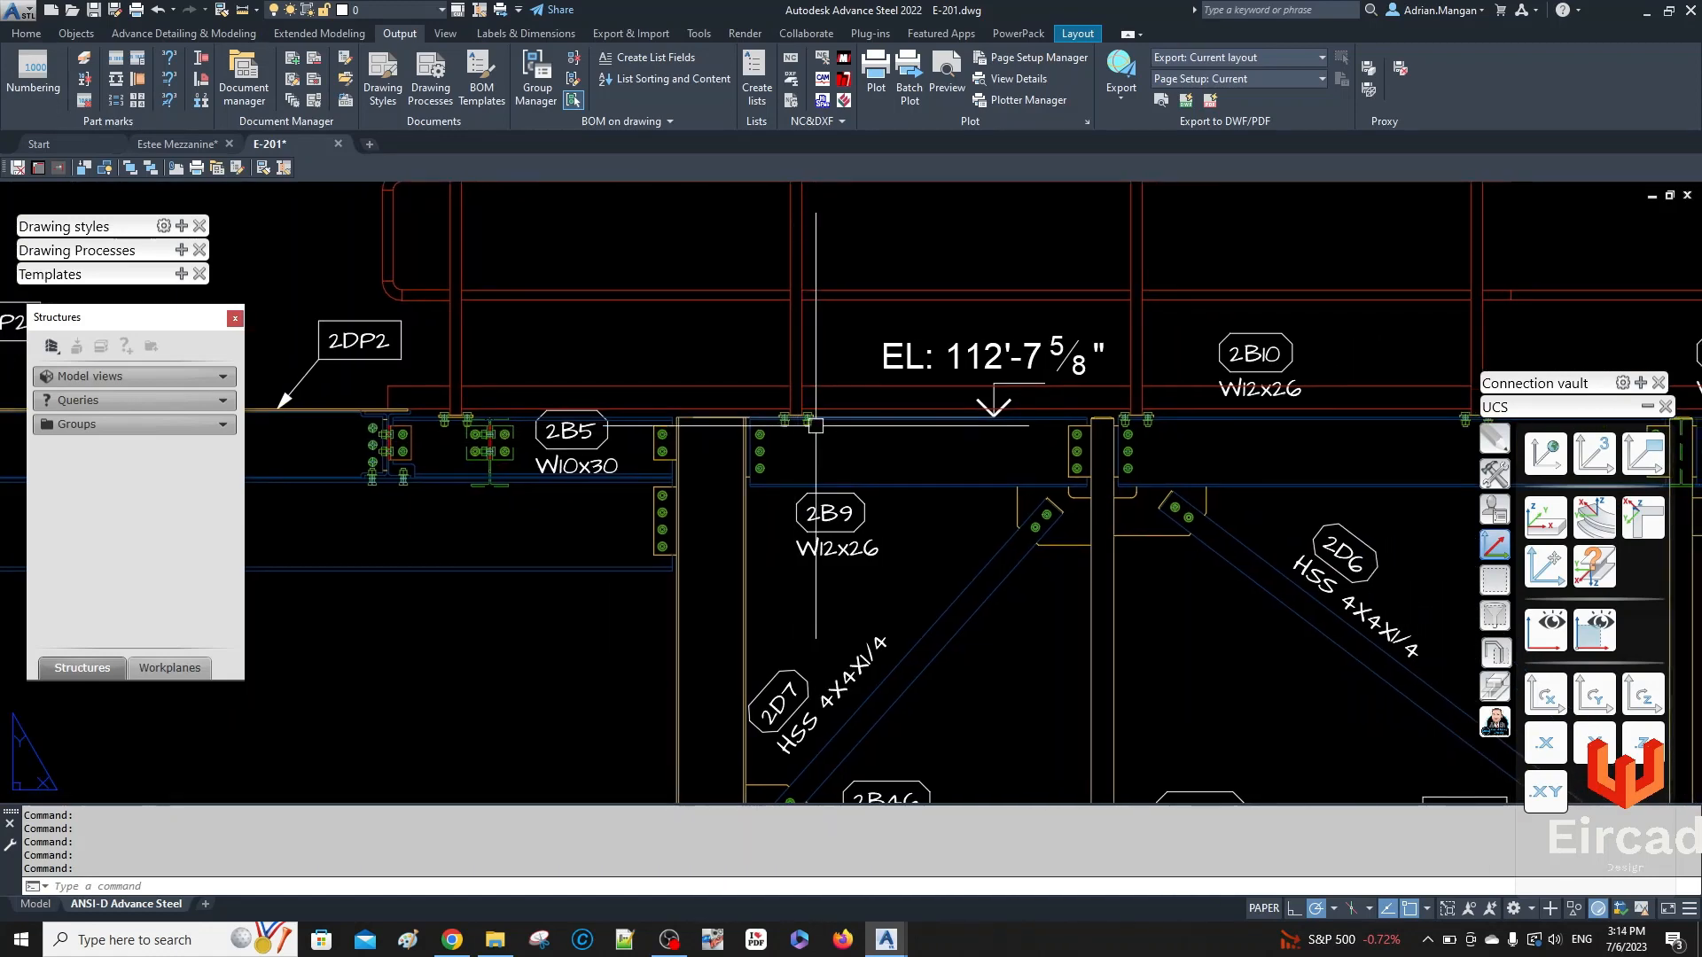
left_click(995, 410)
scroll(994, 410, "down", 2)
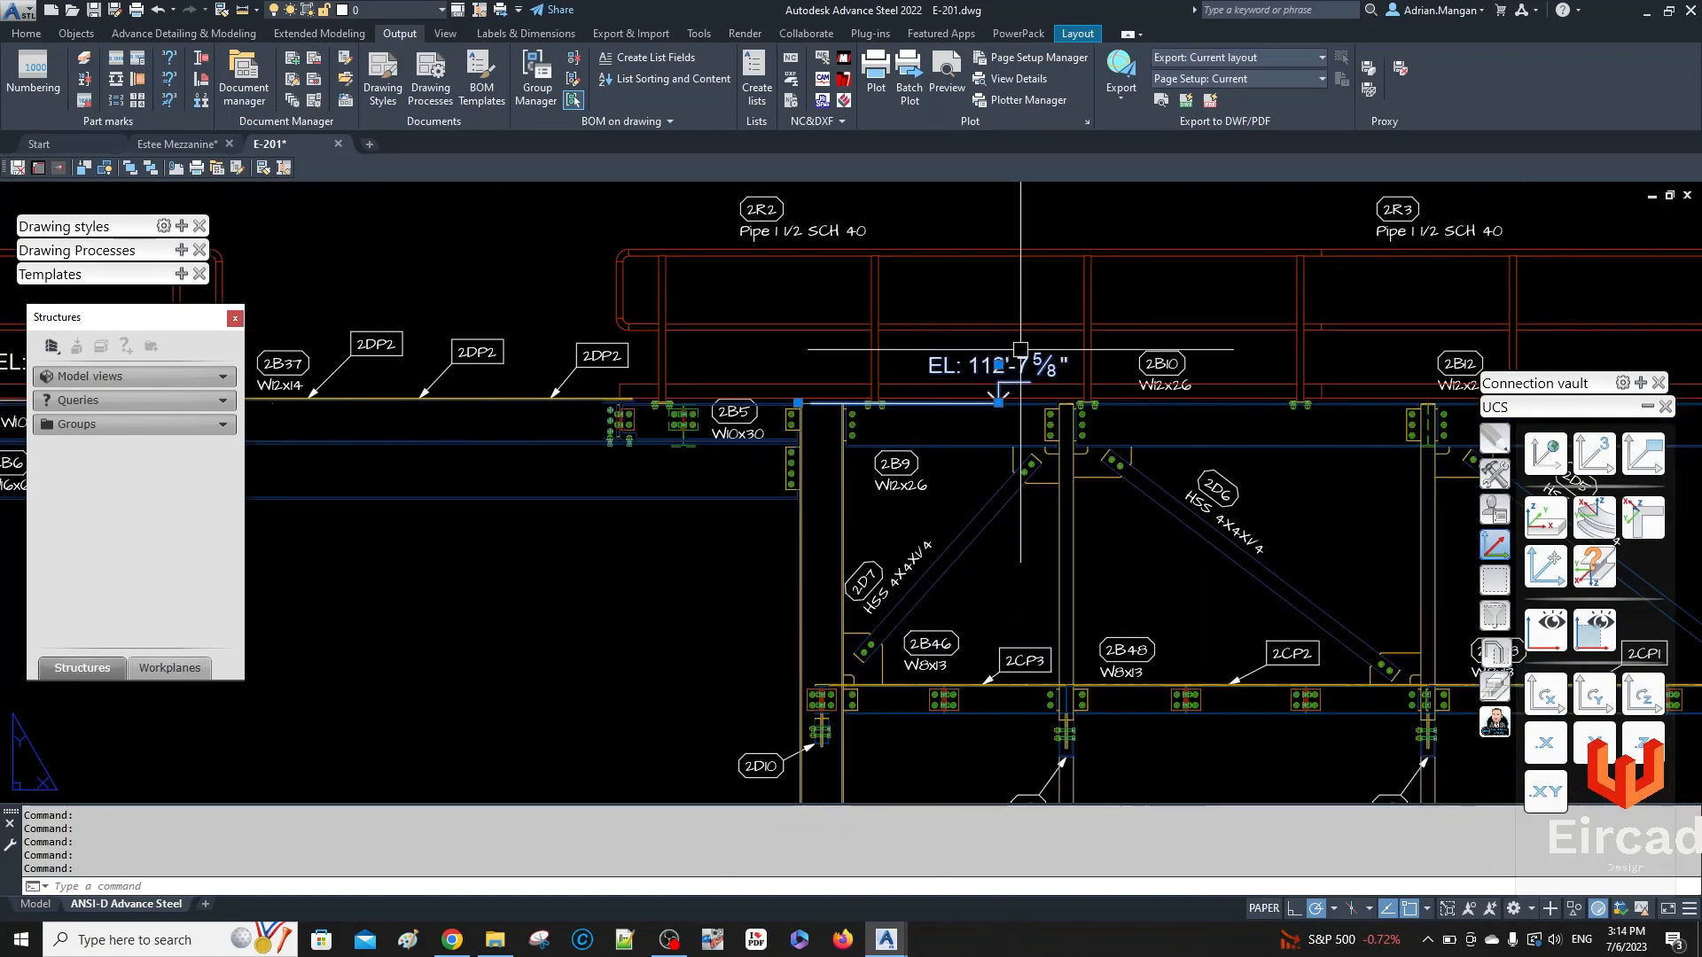
key("Delete")
- Put the 2B9 label's mark and W12x26 section on one line and move the label inside the beam
left_click(1175, 364)
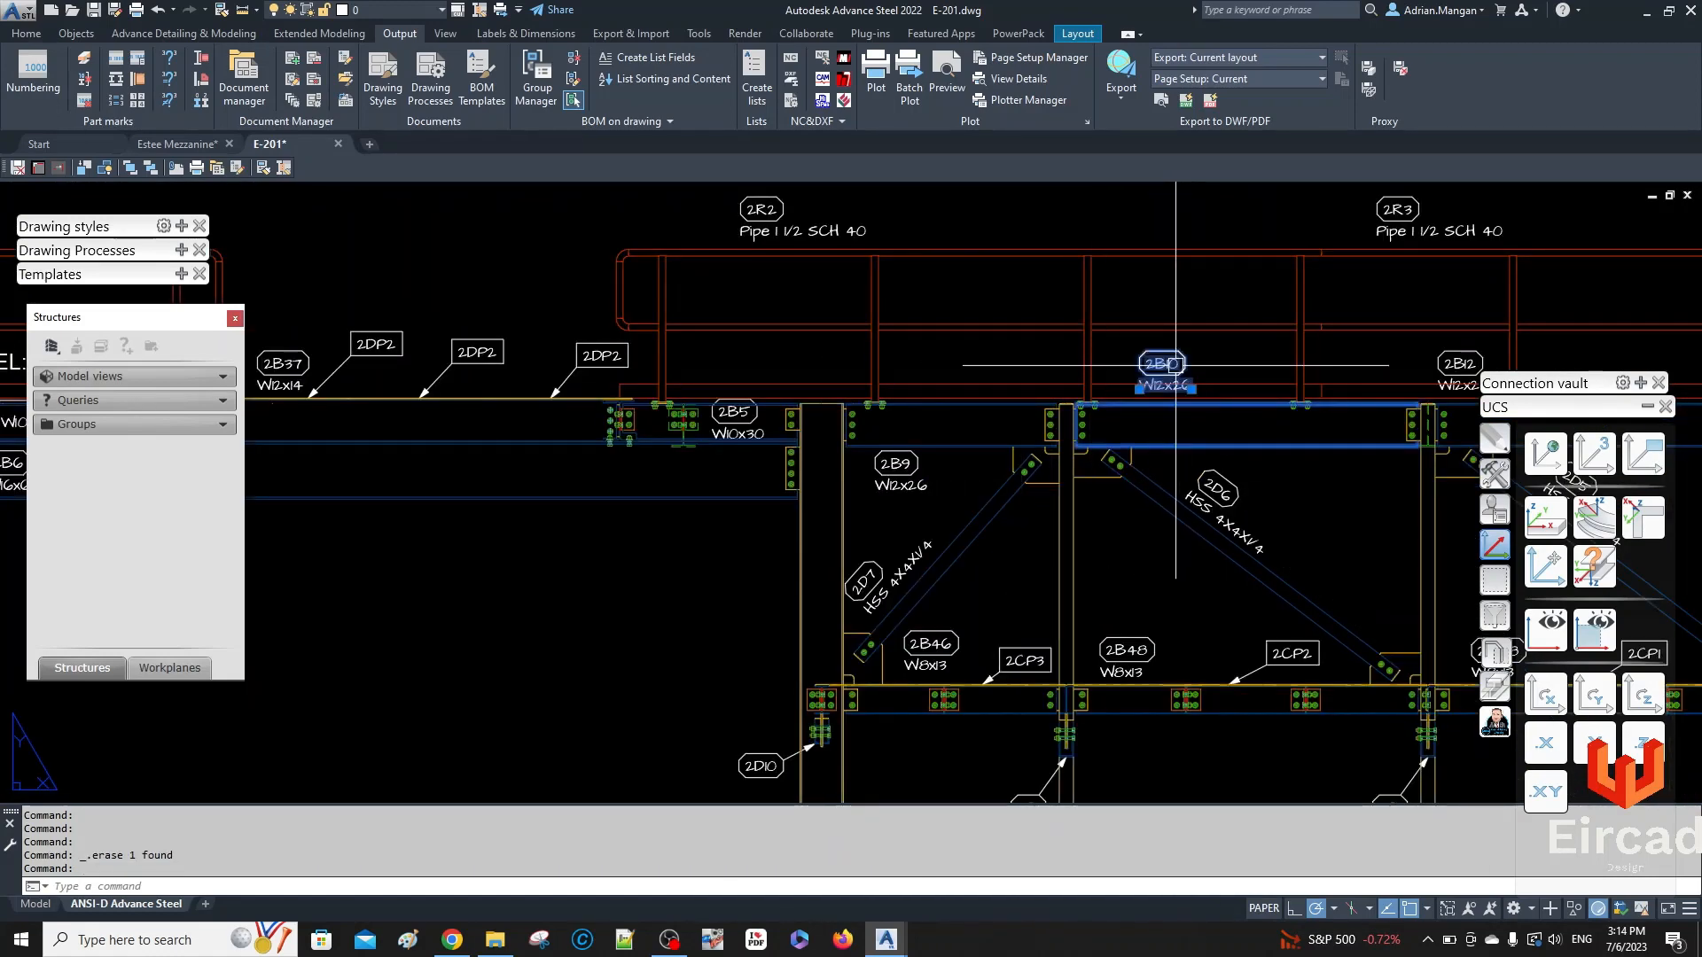
key("Escape")
left_click(900, 483)
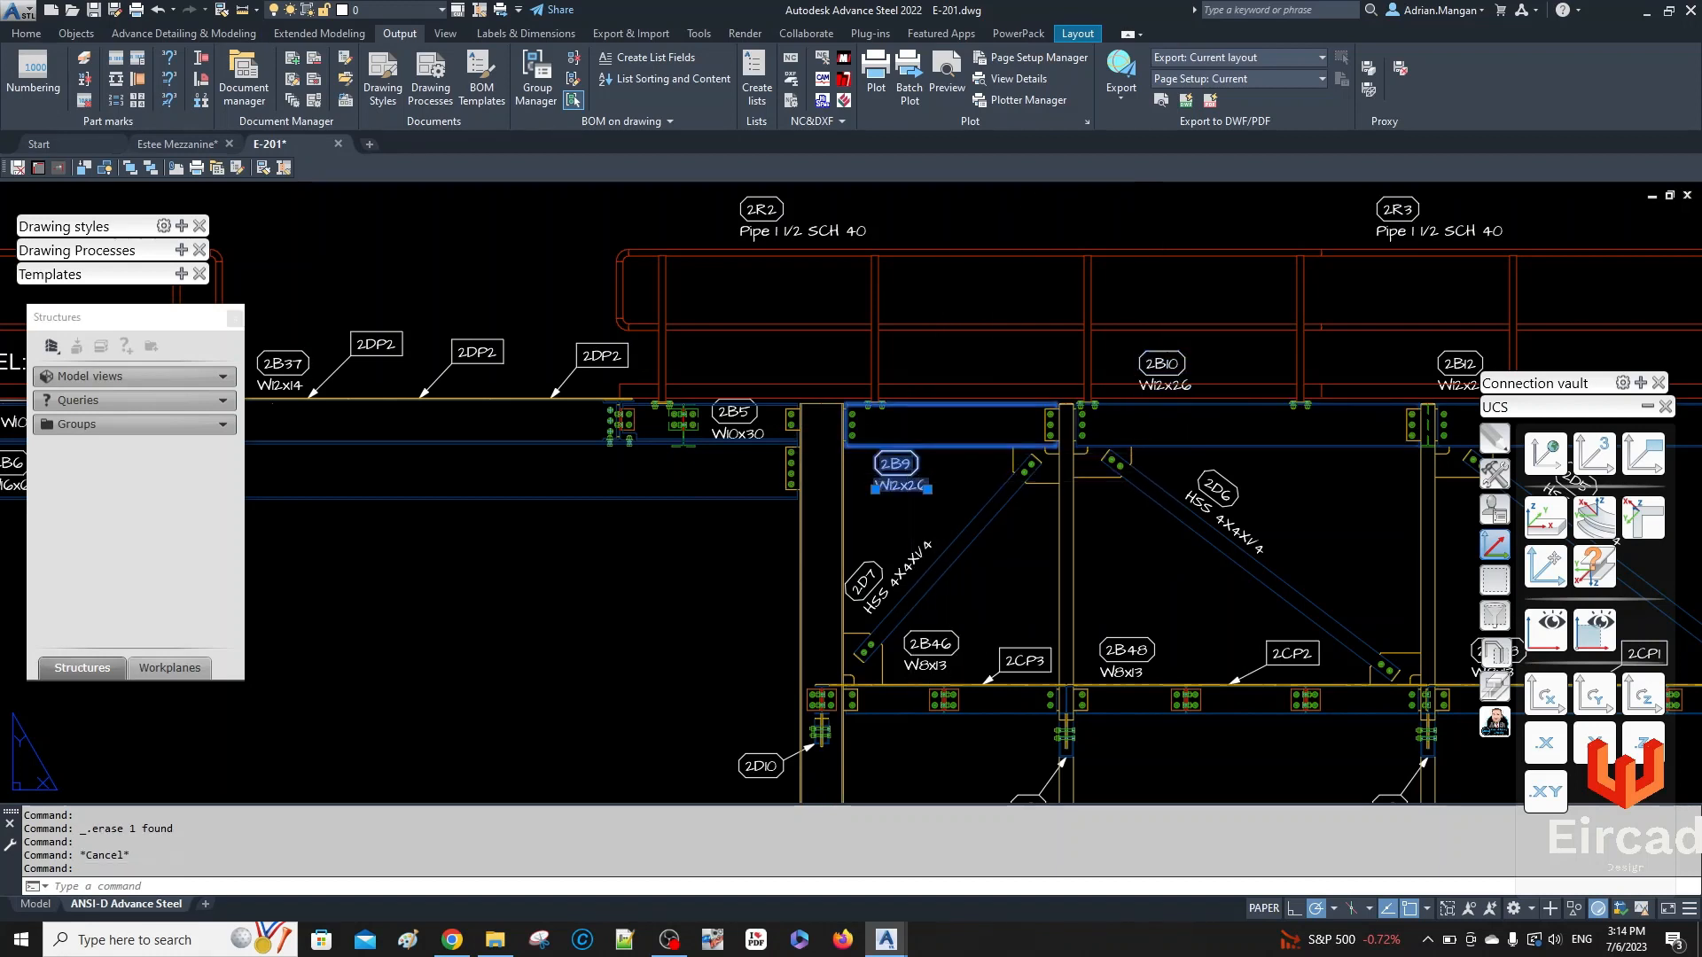
double_click(899, 483)
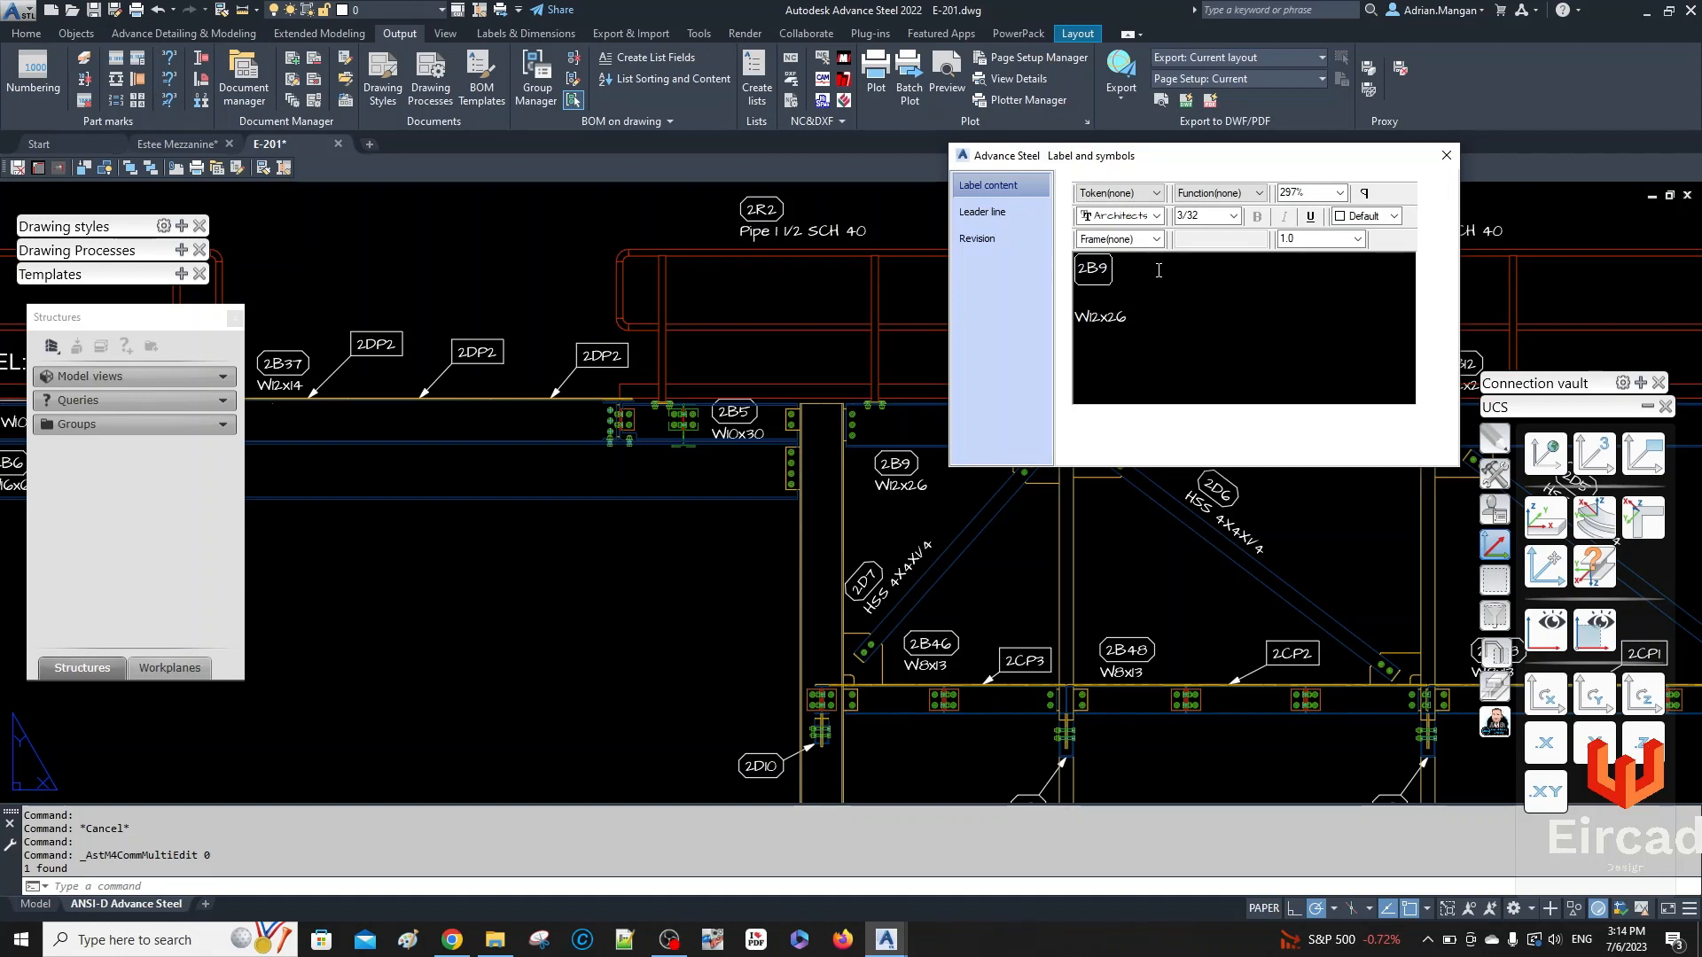
left_click(1447, 156)
left_click(922, 469)
left_click_drag(918, 472, 926, 437)
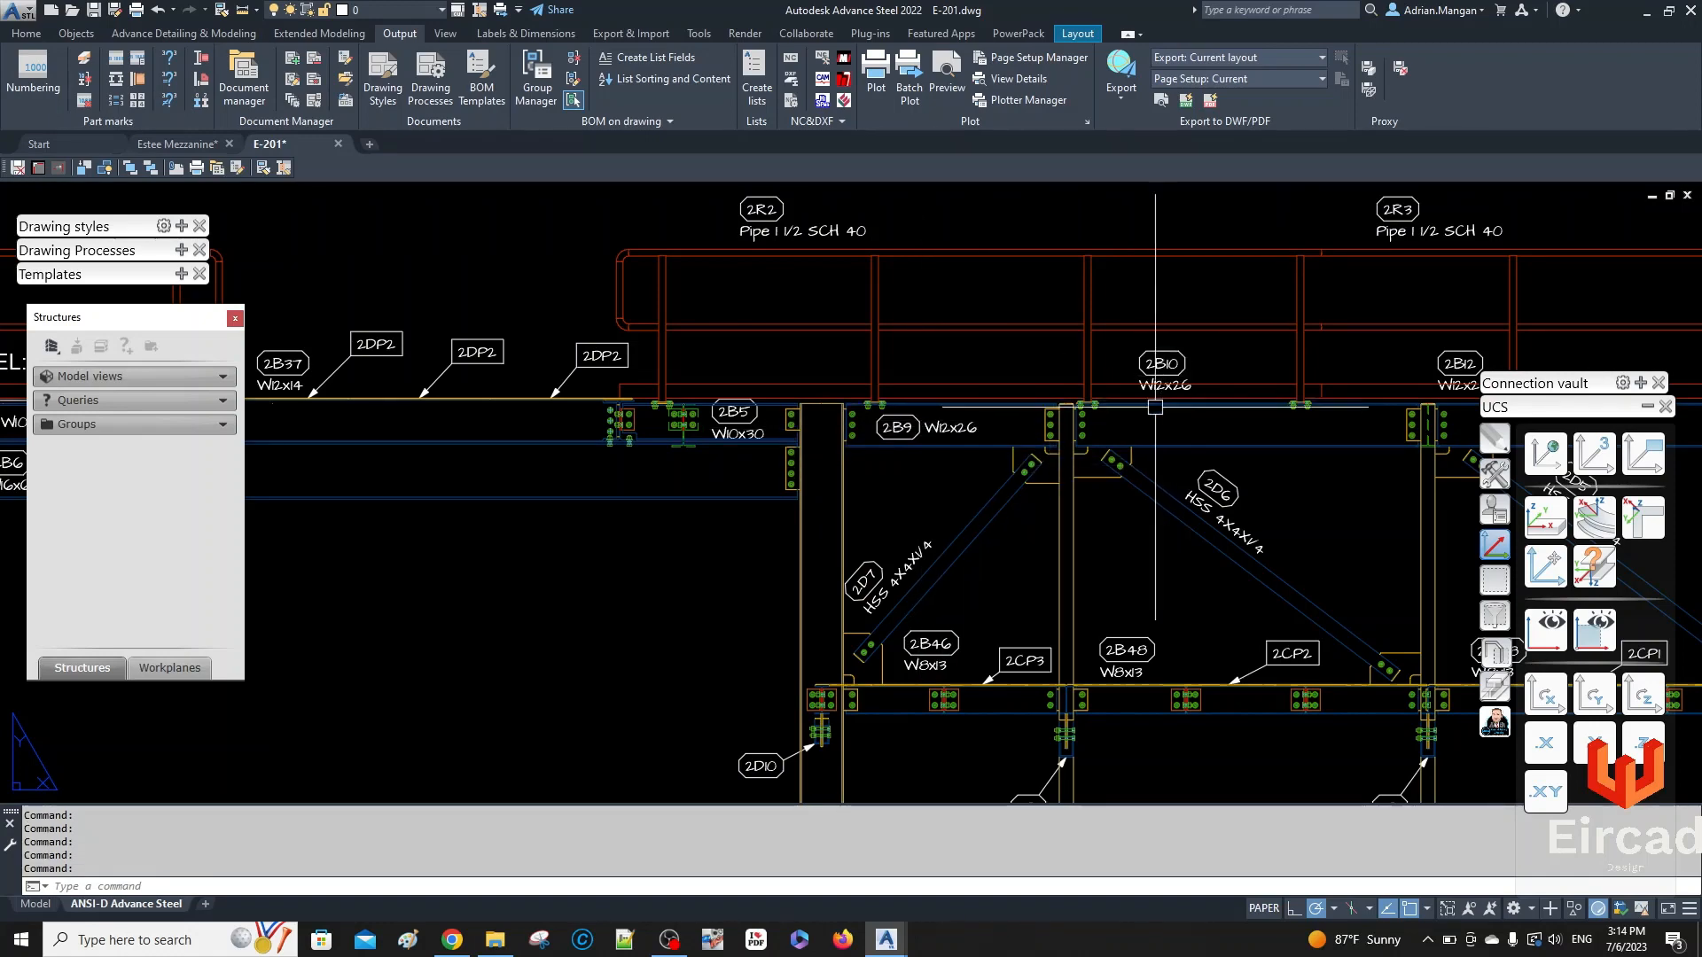
scroll(1086, 410, "down", 2)
mouse_move(1056, 417)
middle_mouse_down()
mouse_move(1074, 357)
mouse_move(1119, 337)
middle_mouse_up()
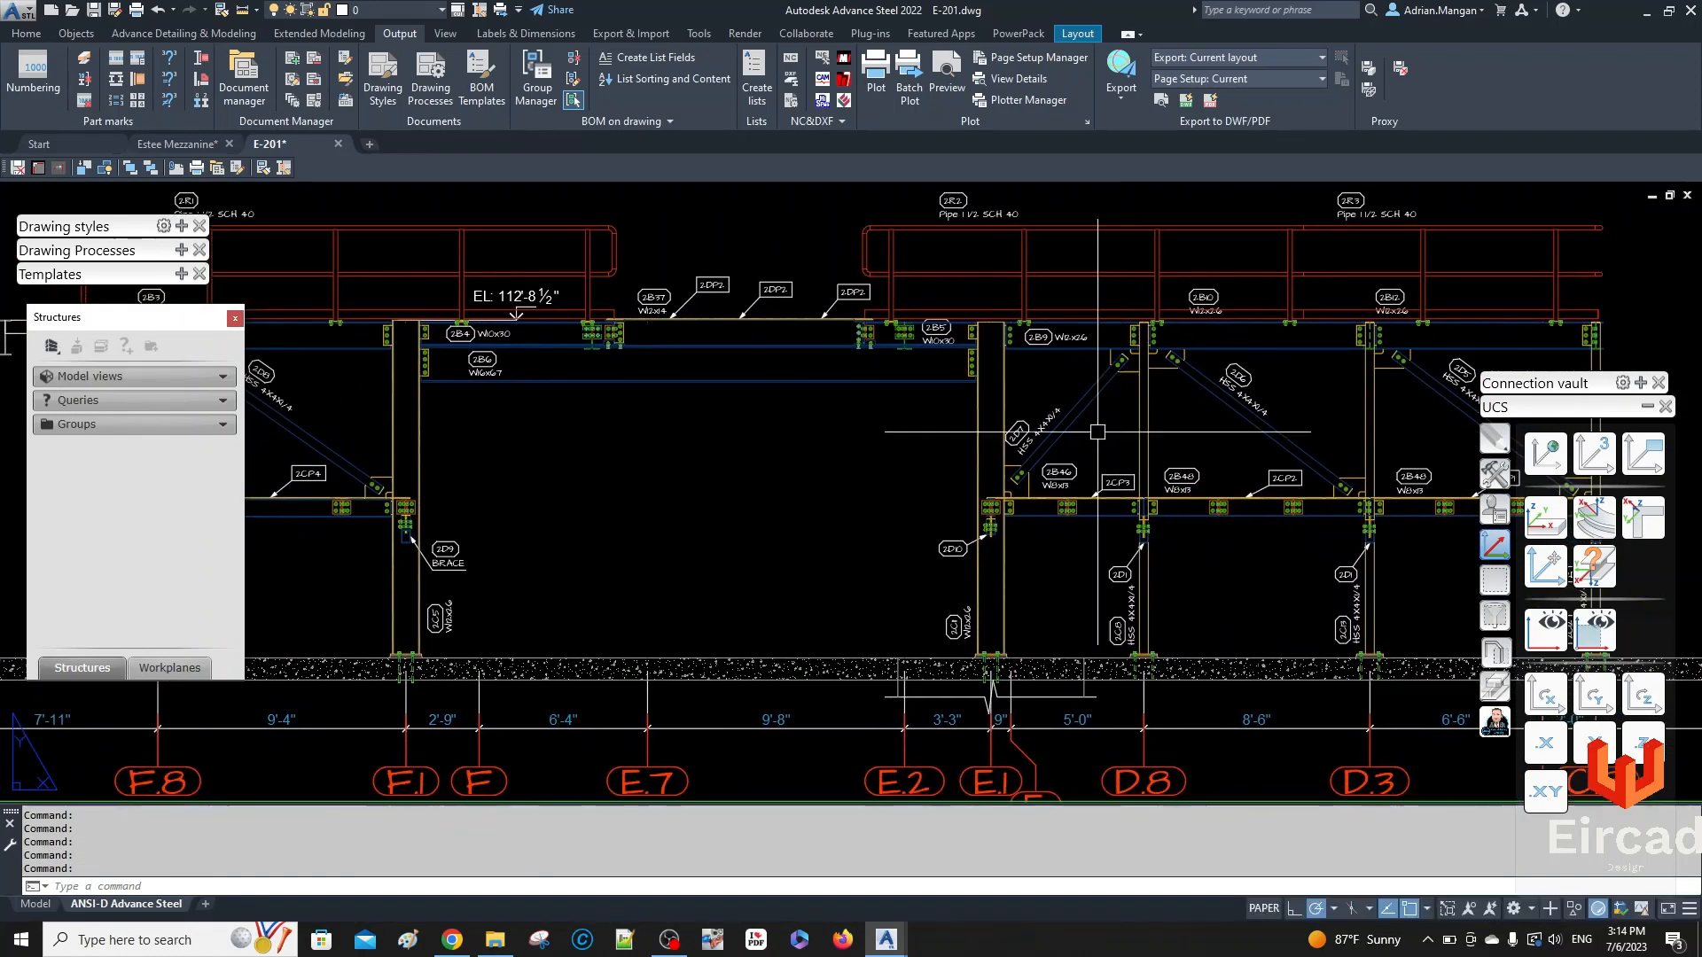
middle_click_drag(1088, 571, 1027, 538)
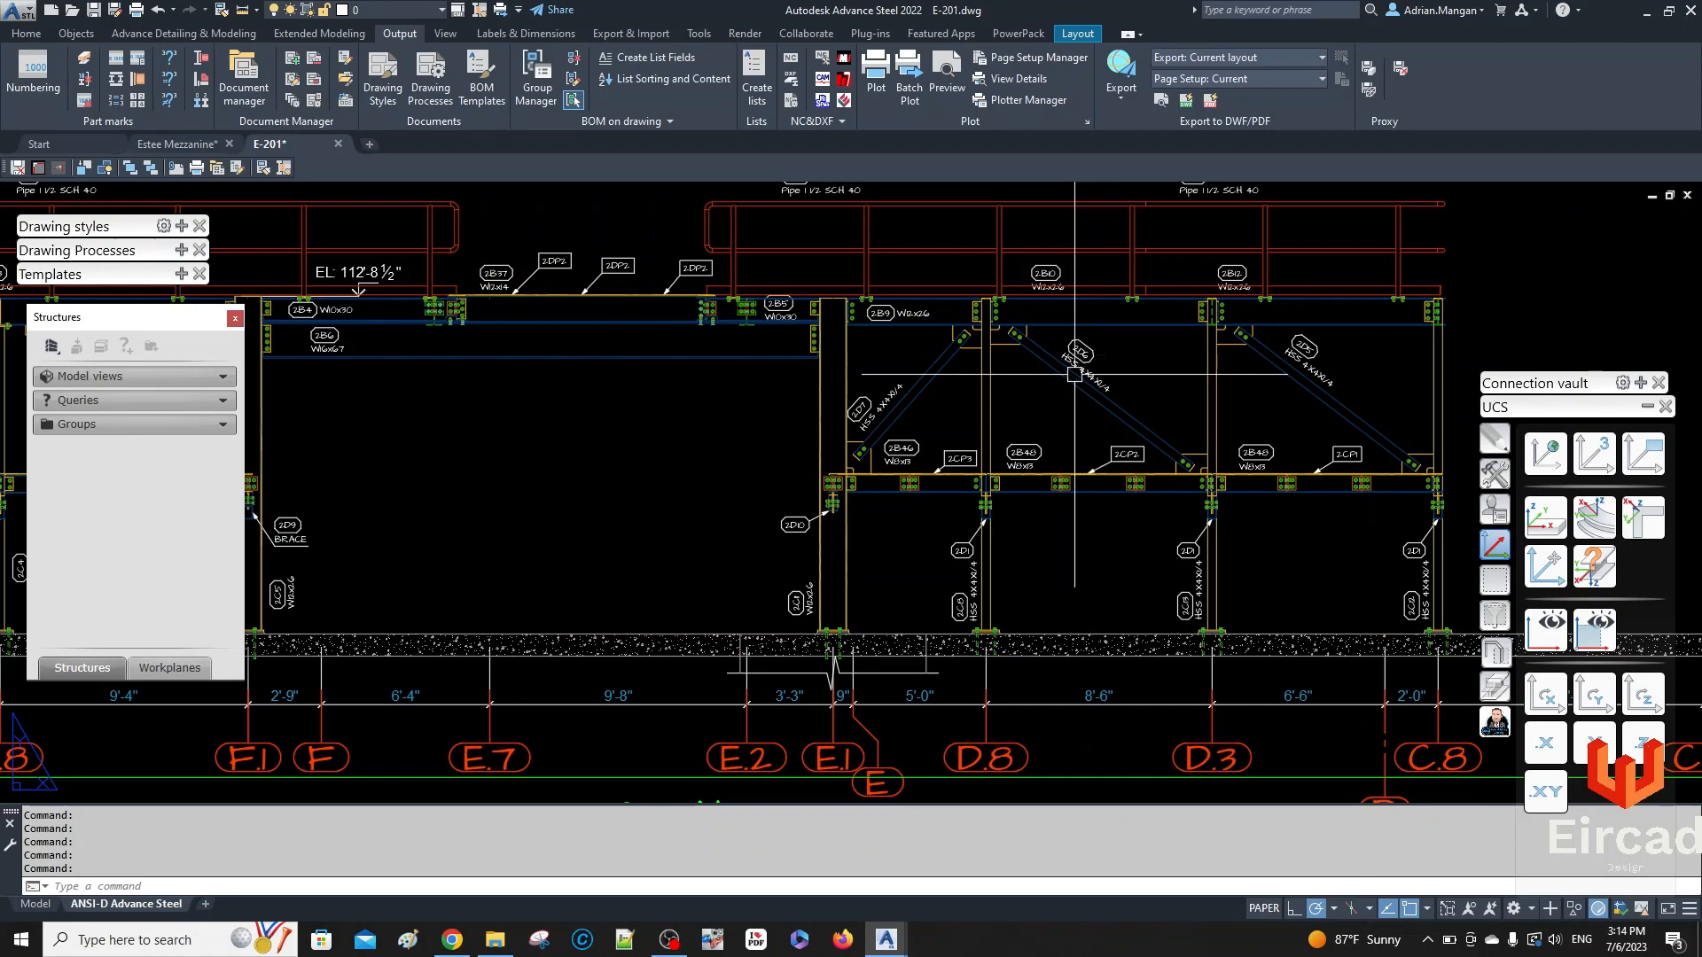
scroll(1074, 374, "up", 4)
scroll(1074, 372, "down", 8)
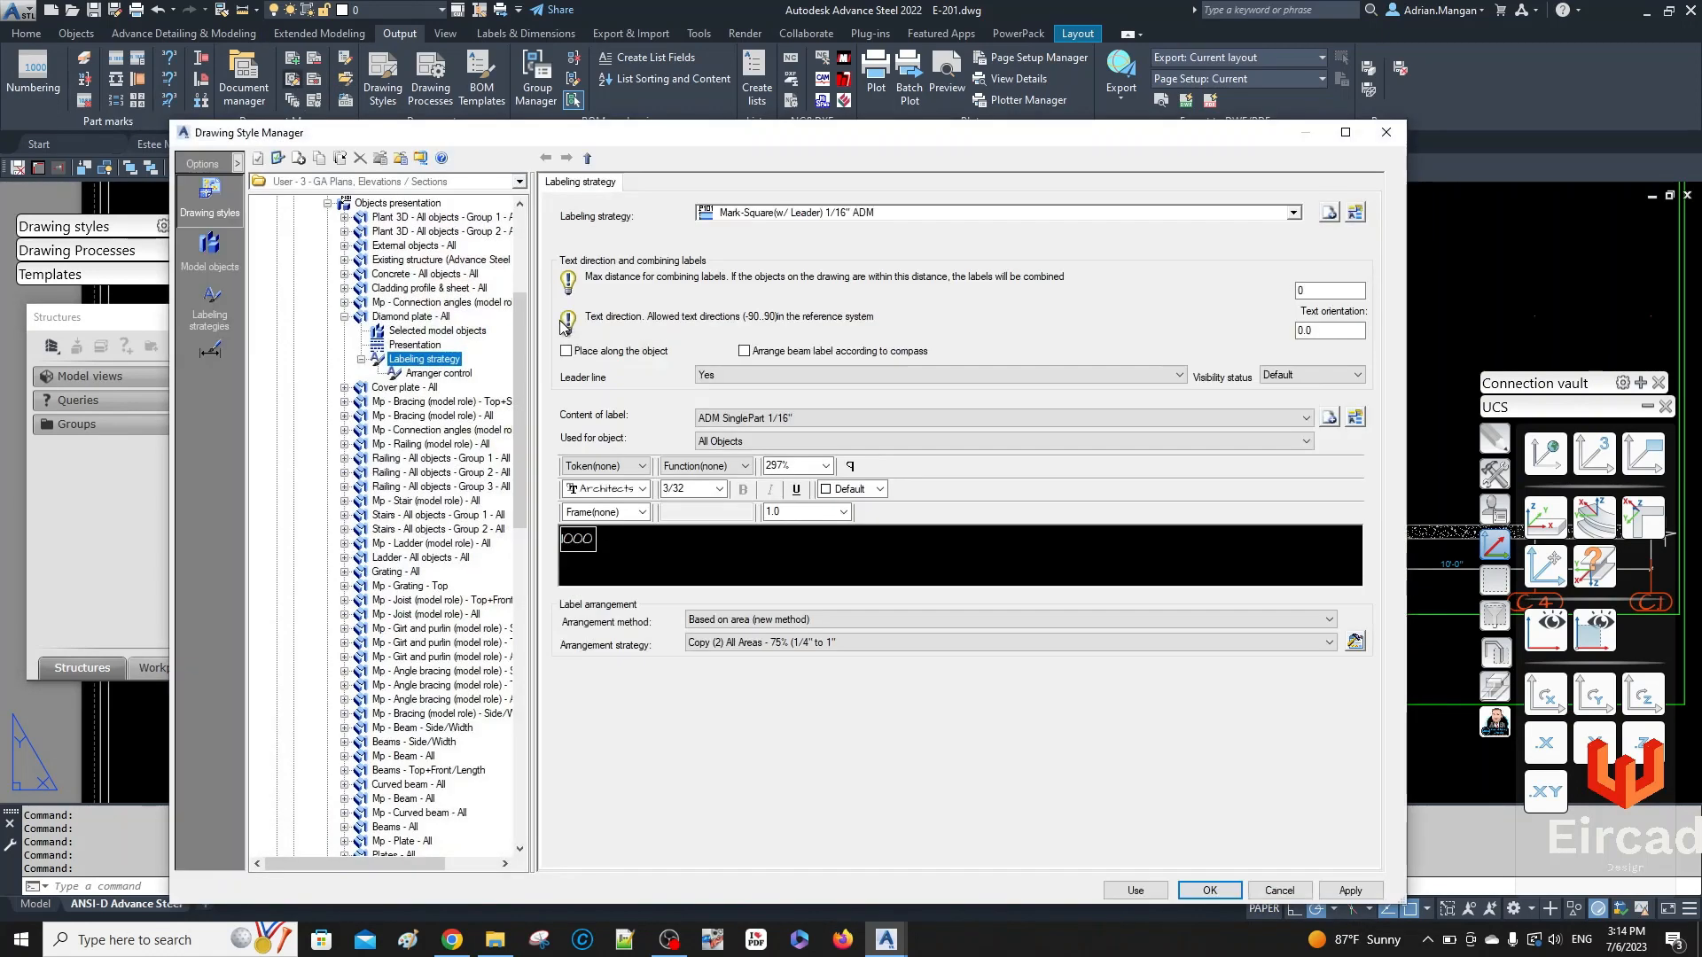
- Set rule 11, Mp - Bracing (model role), to the VisibleSystem presentation and apply the style to the Section 3-3 elevation view
left_click(327, 203)
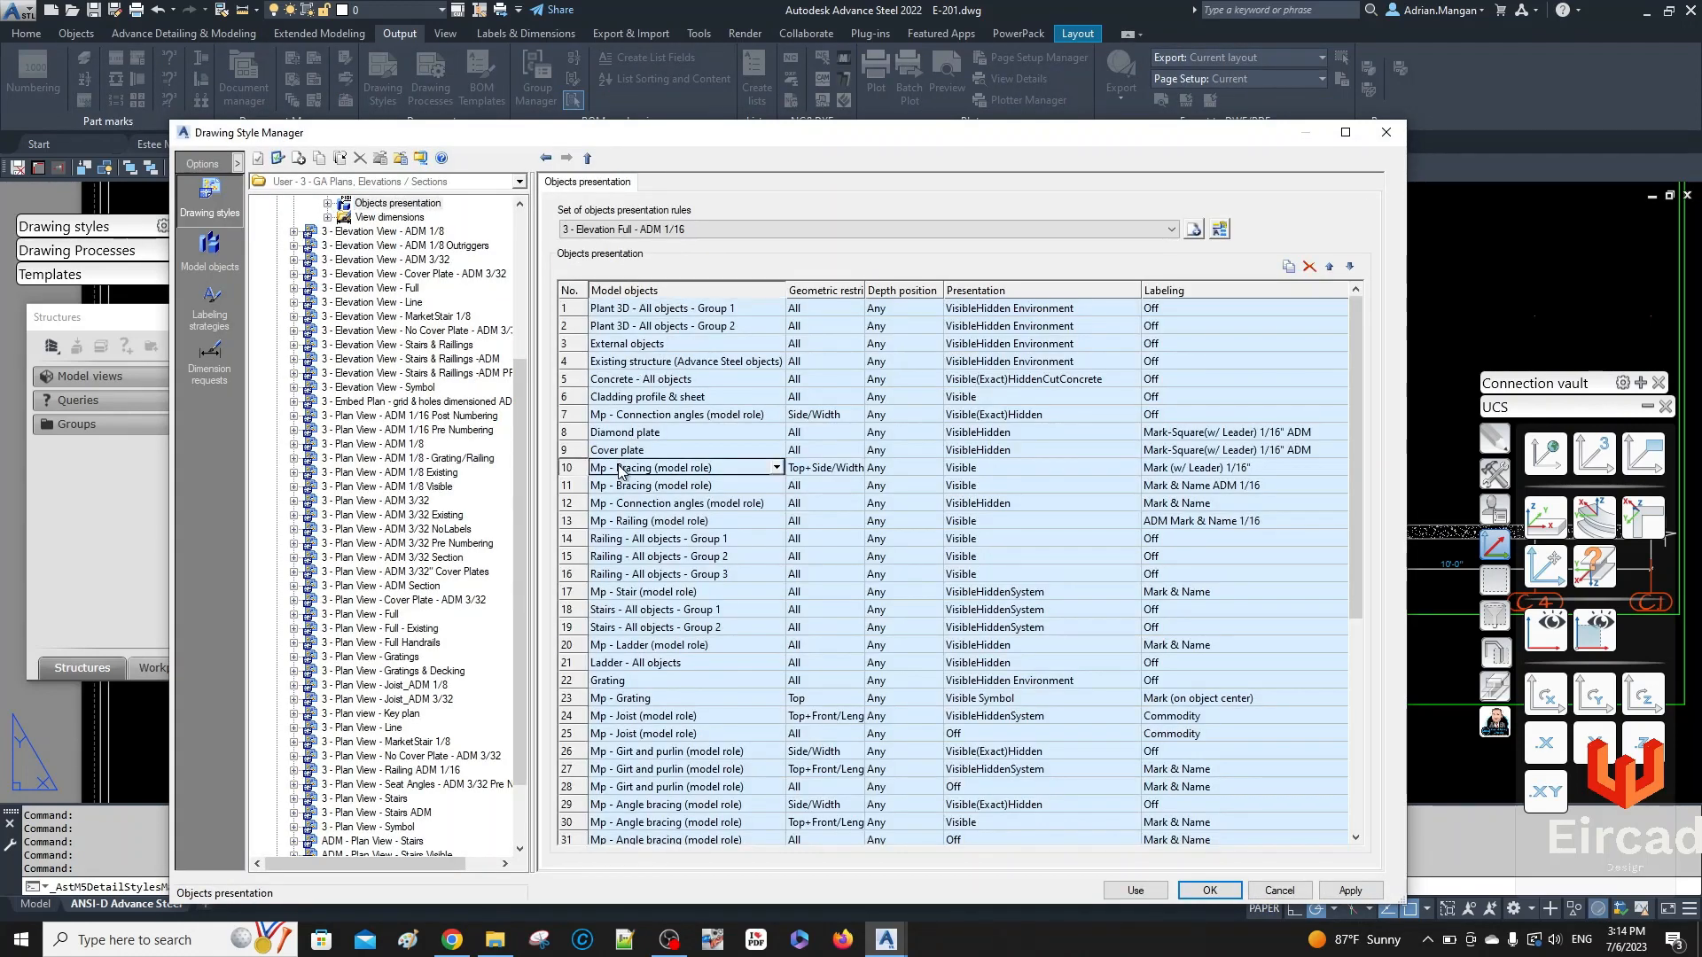
left_click(589, 486)
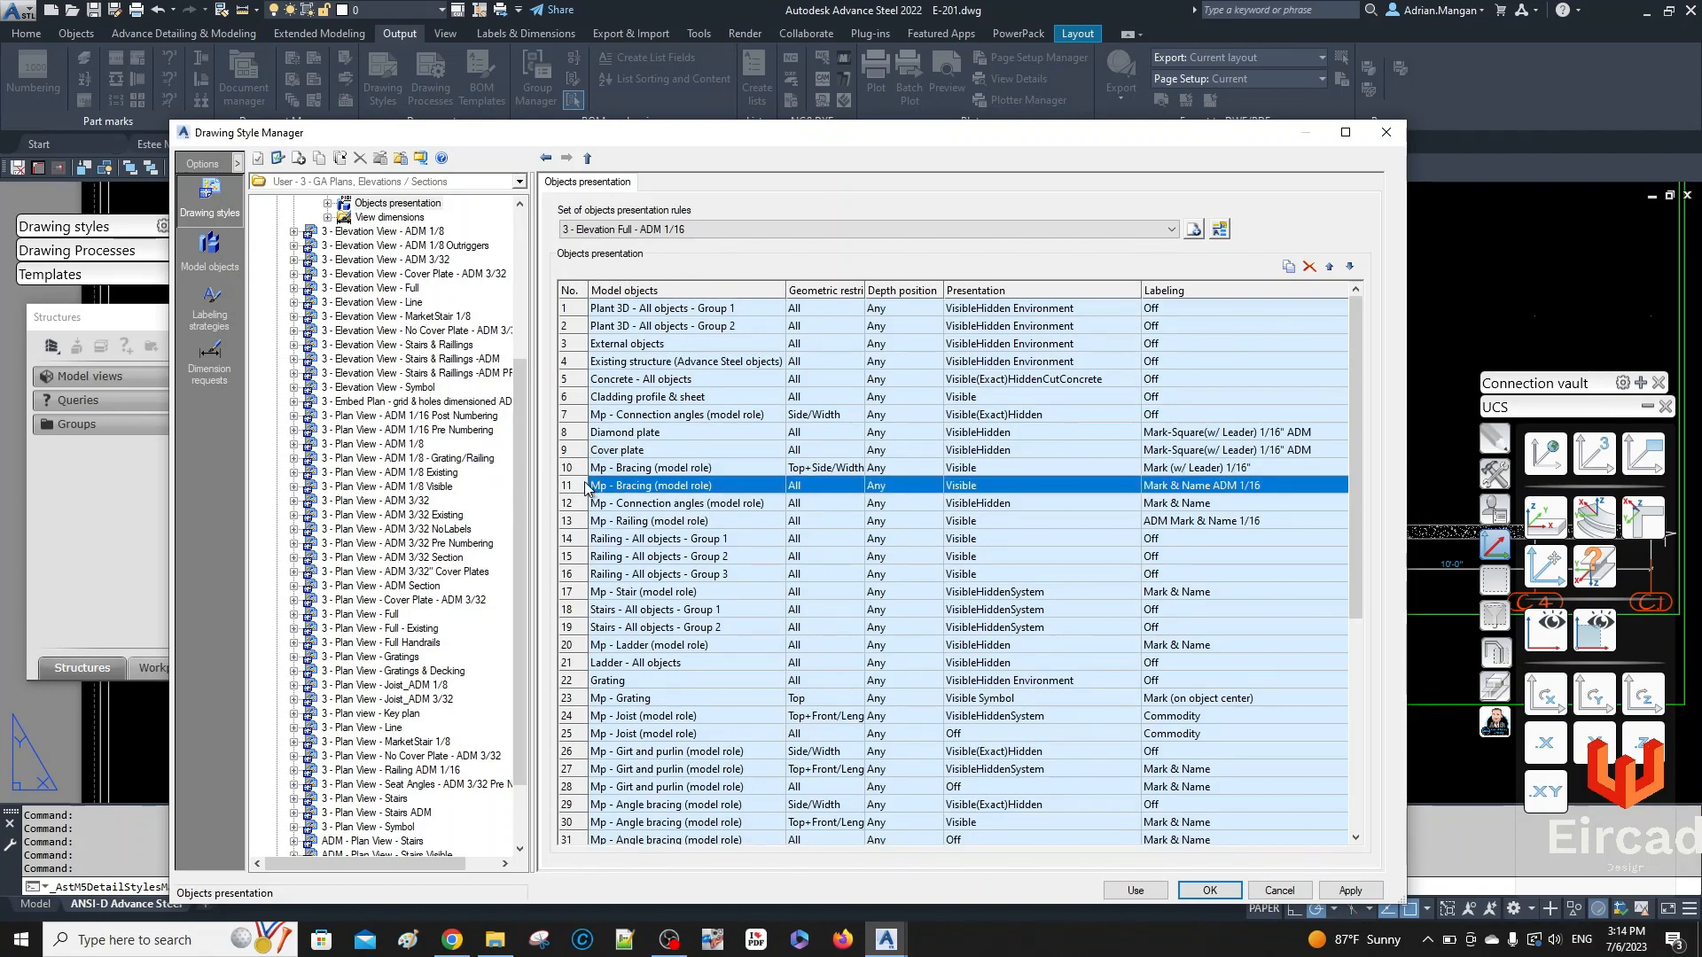
left_click(1077, 491)
left_click(1131, 487)
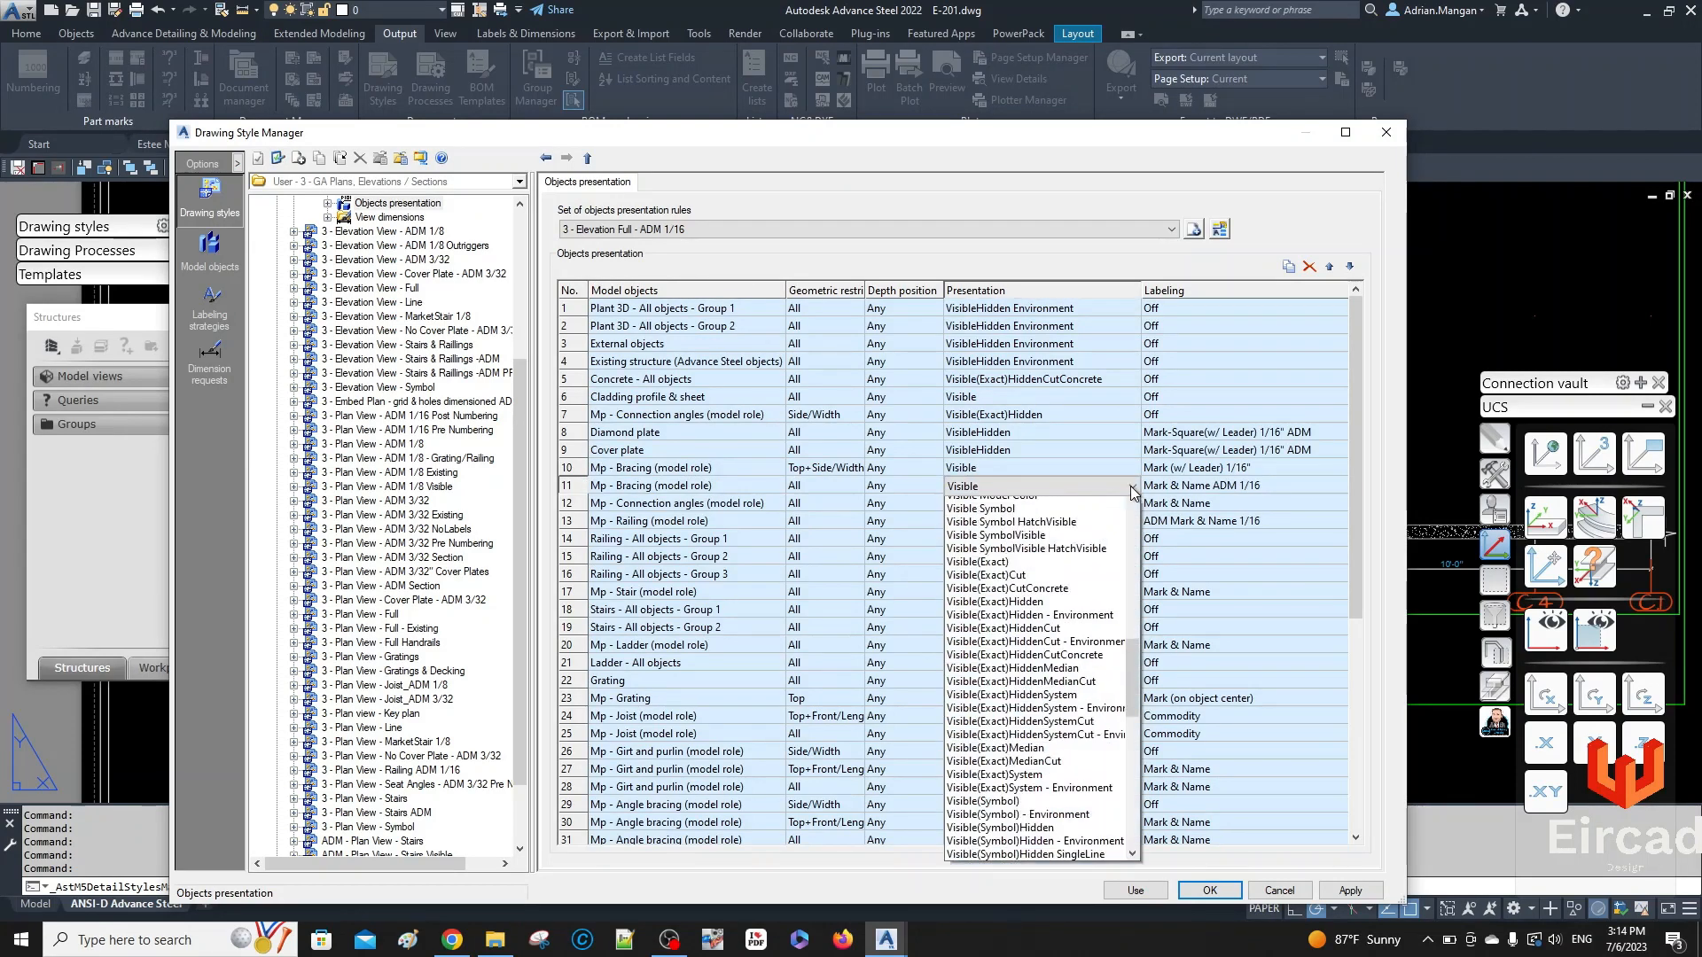
scroll(1042, 530, "down", 3)
scroll(1041, 530, "down", 2)
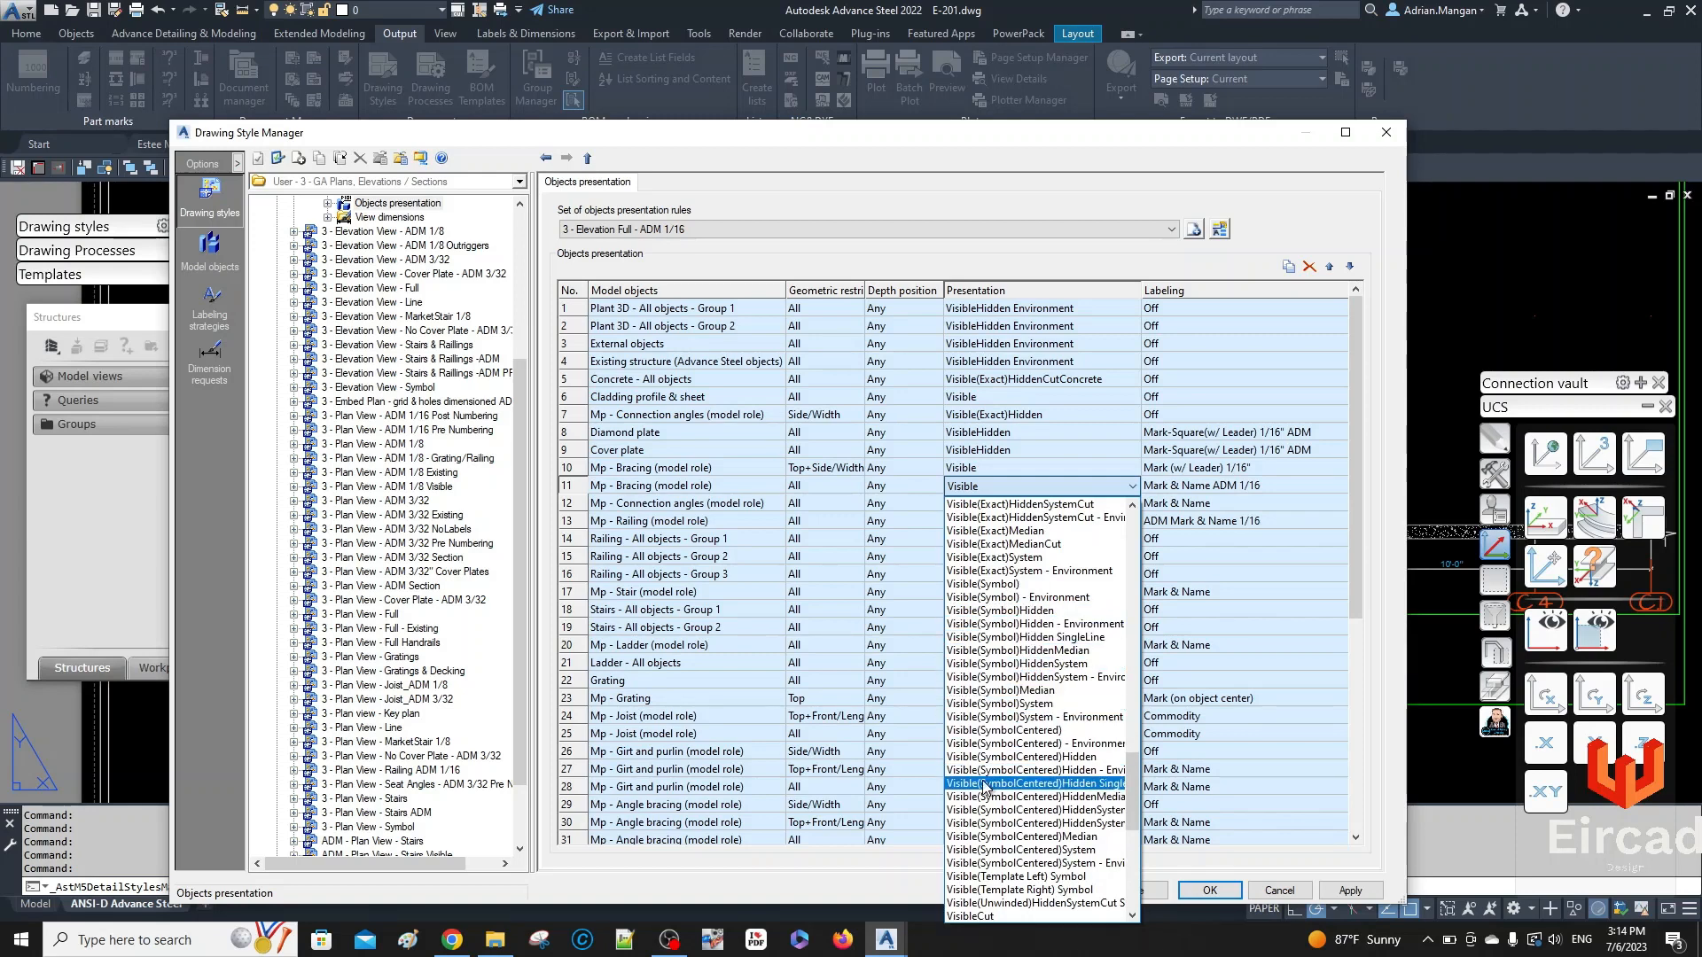
scroll(1019, 780, "down", 3)
scroll(1010, 764, "up", 10)
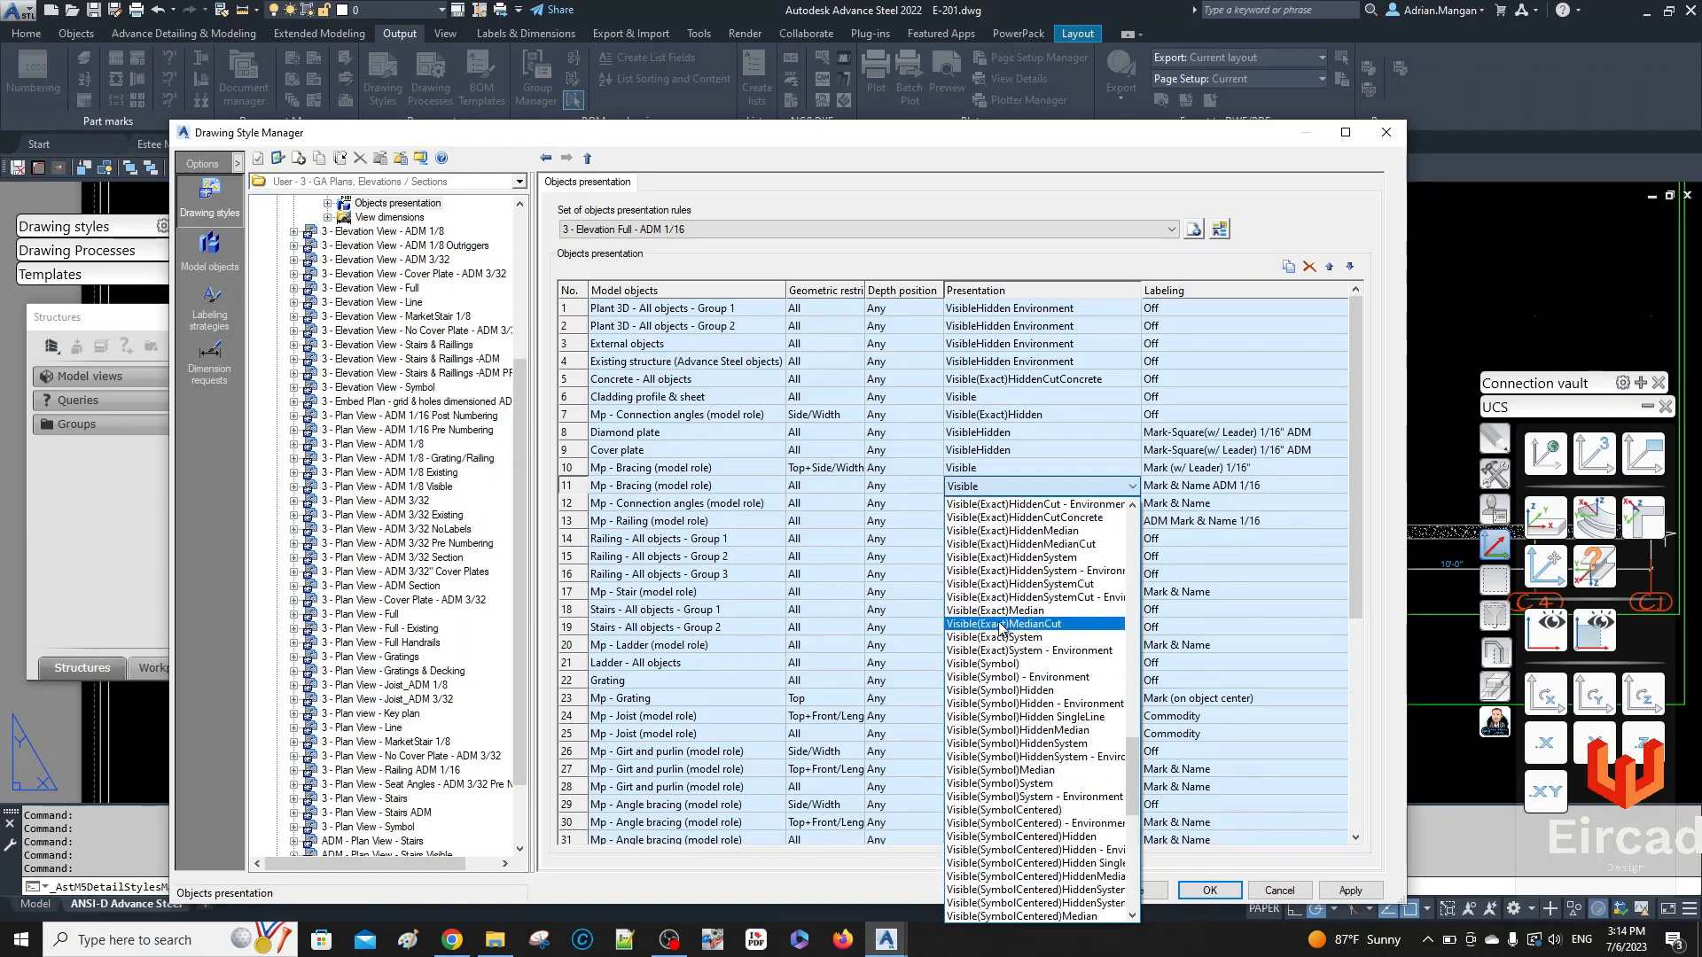
scroll(1013, 572, "up", 3)
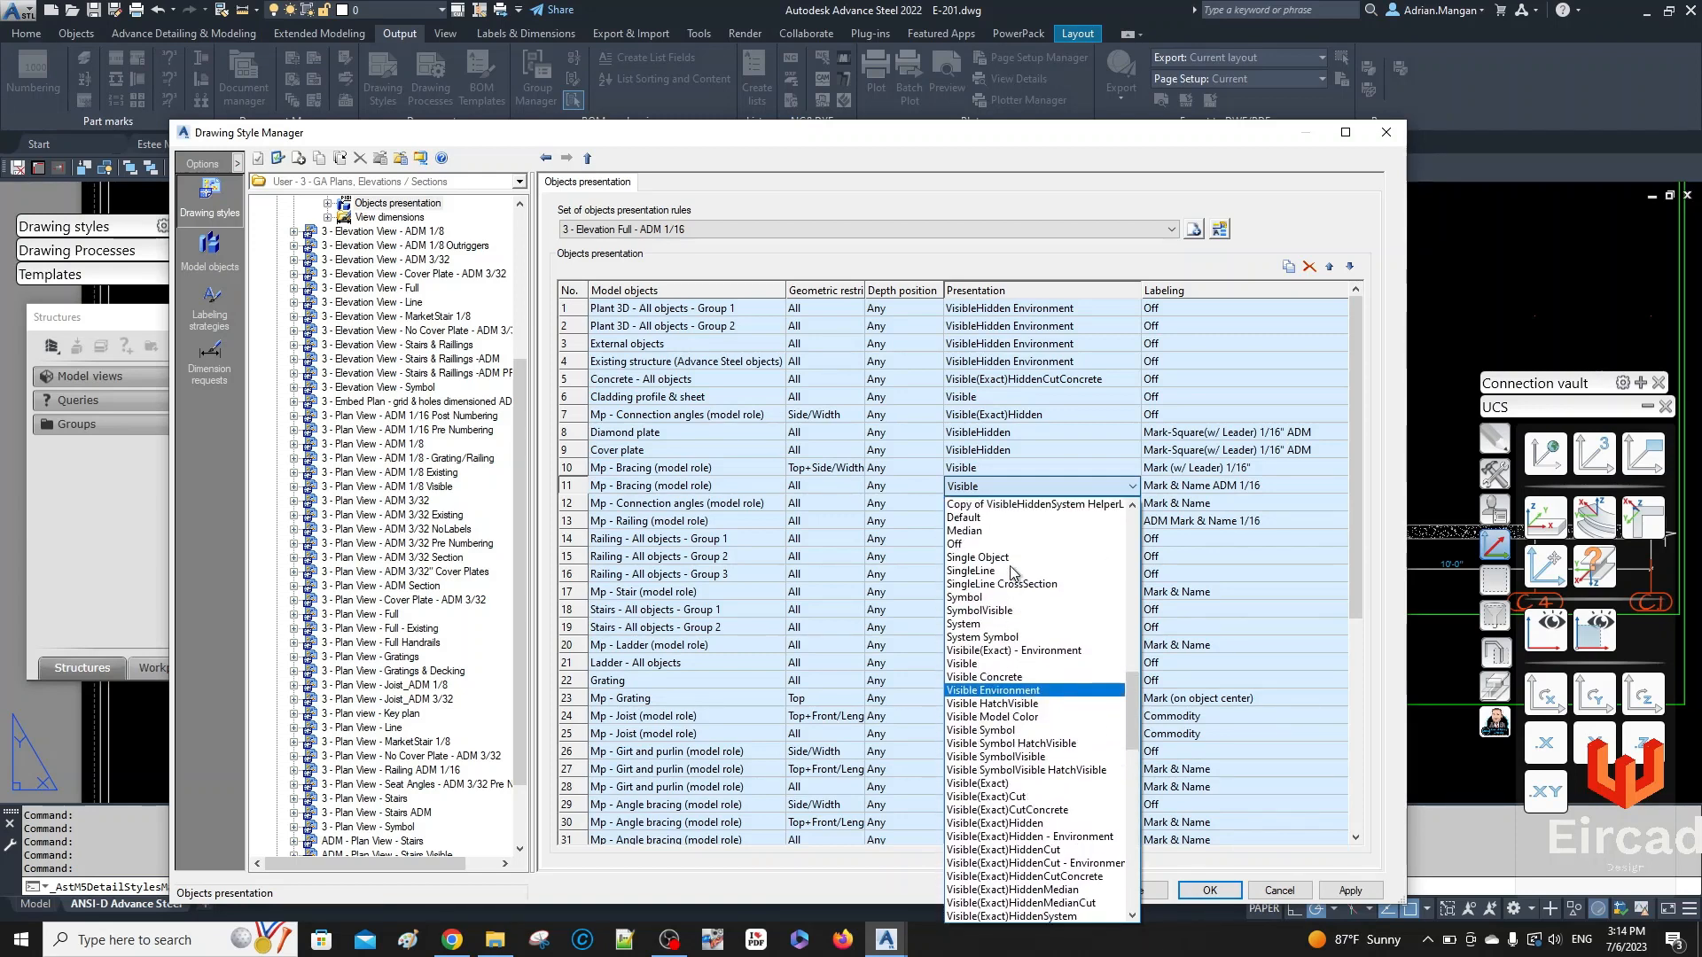
scroll(997, 621, "down", 5)
scroll(998, 623, "down", 7)
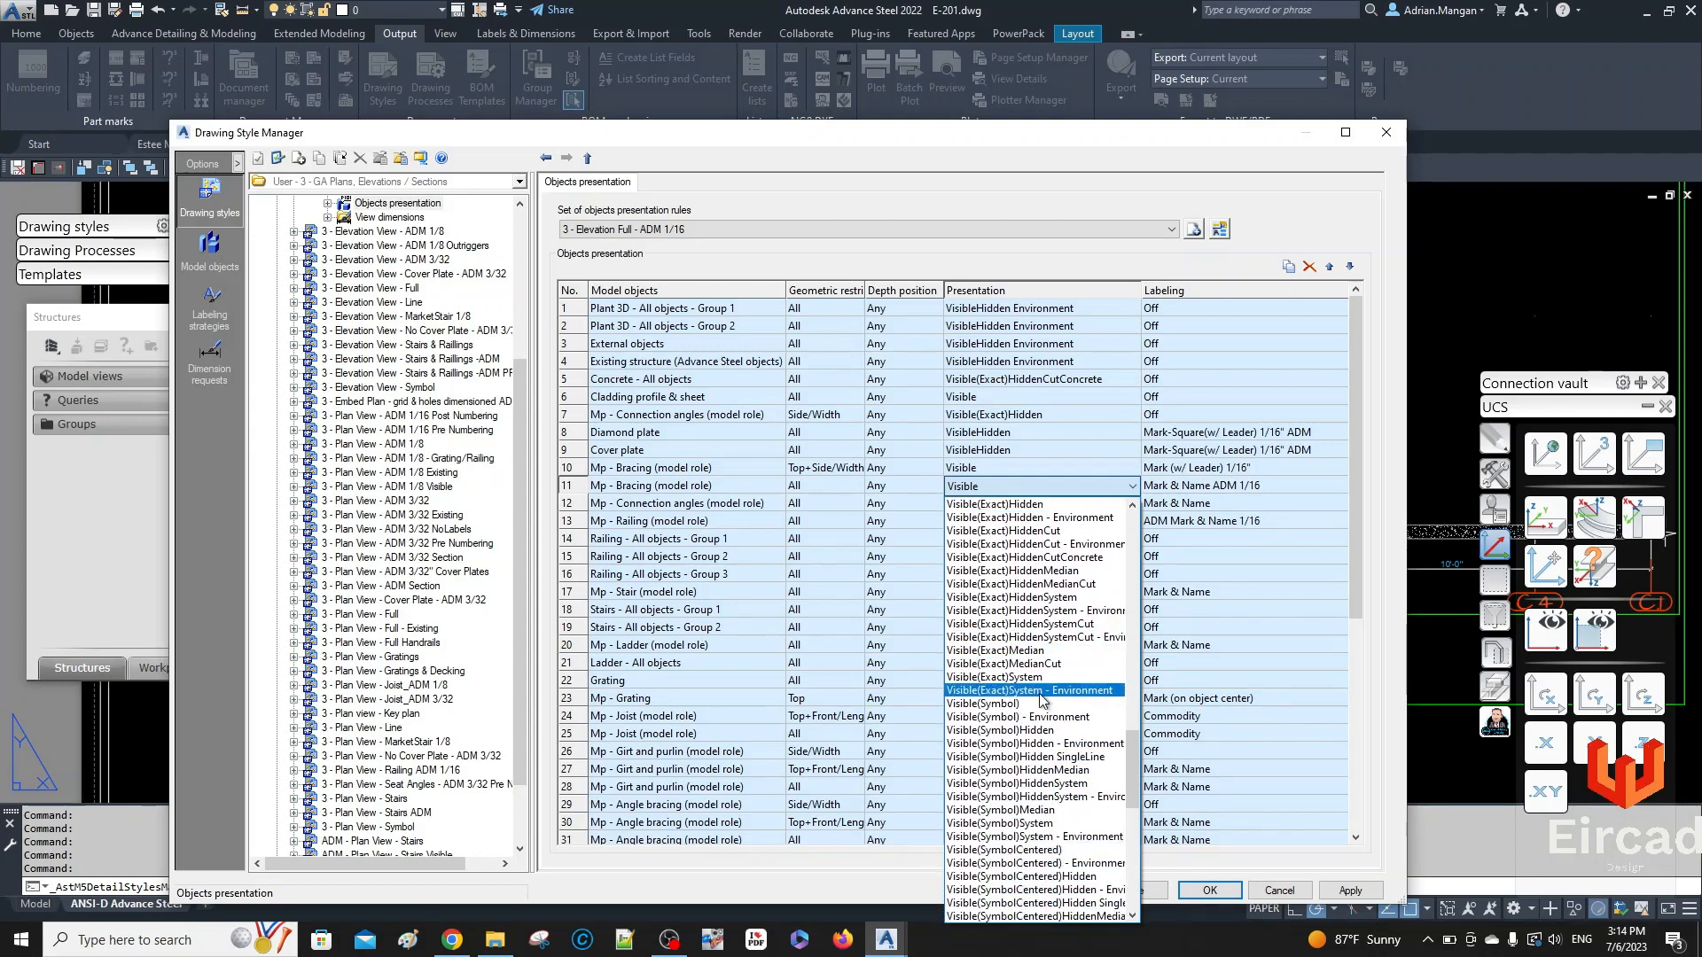
scroll(1031, 734, "down", 1)
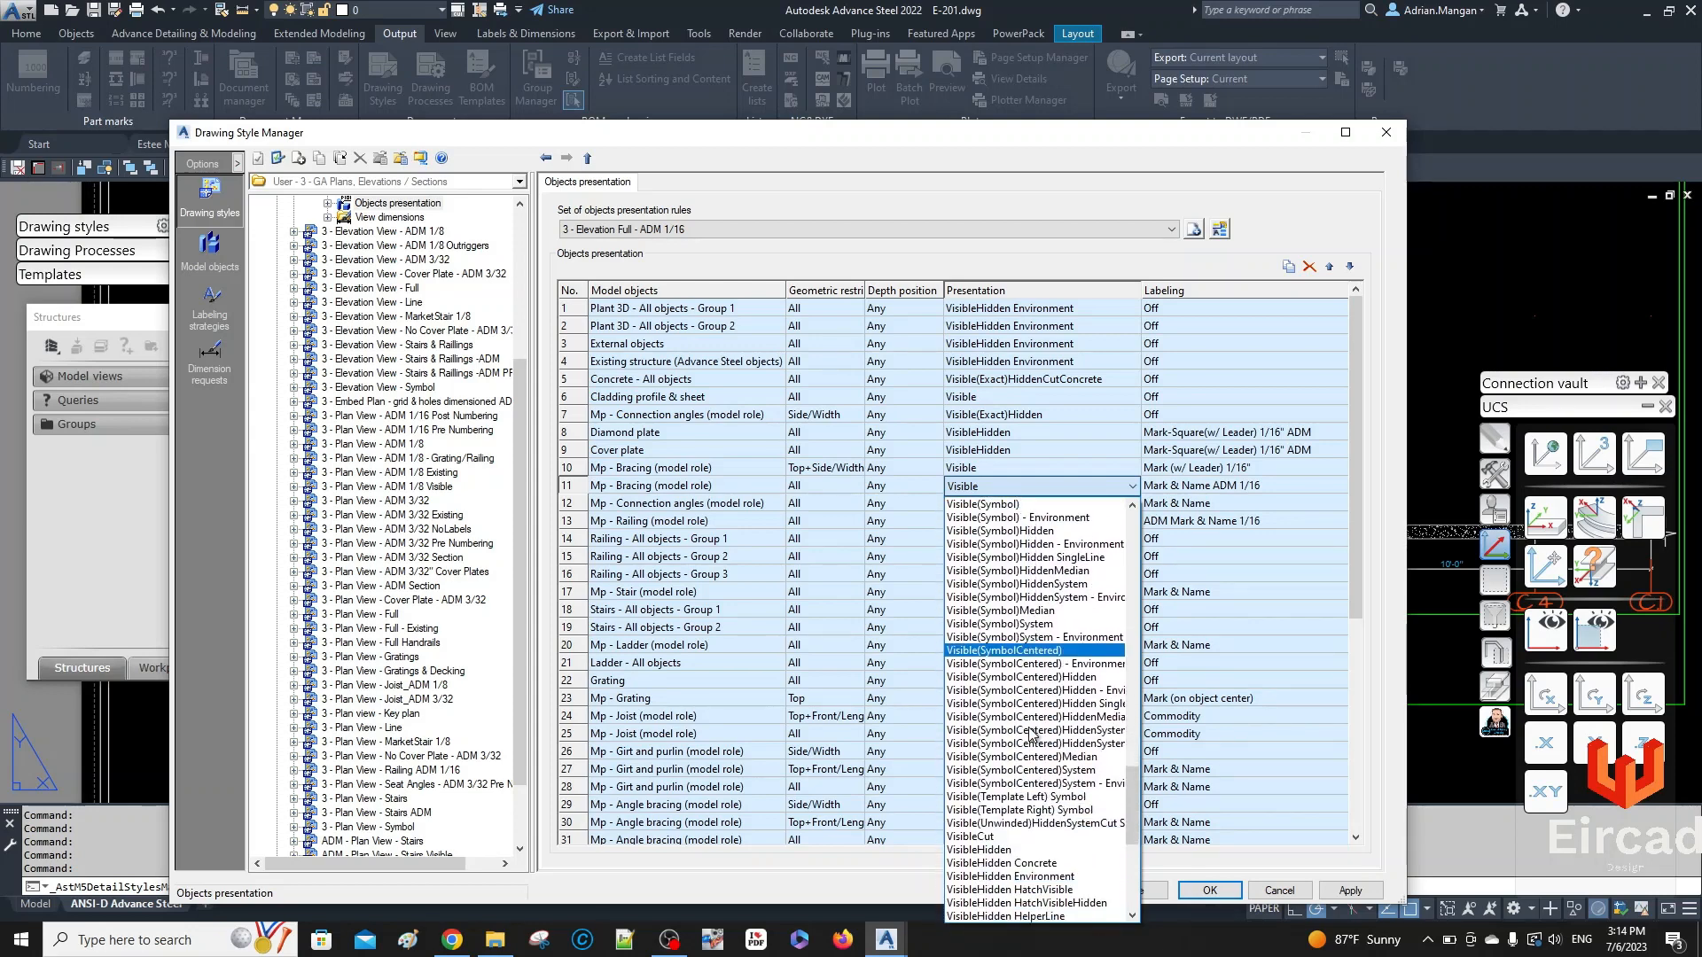
scroll(1031, 734, "down", 8)
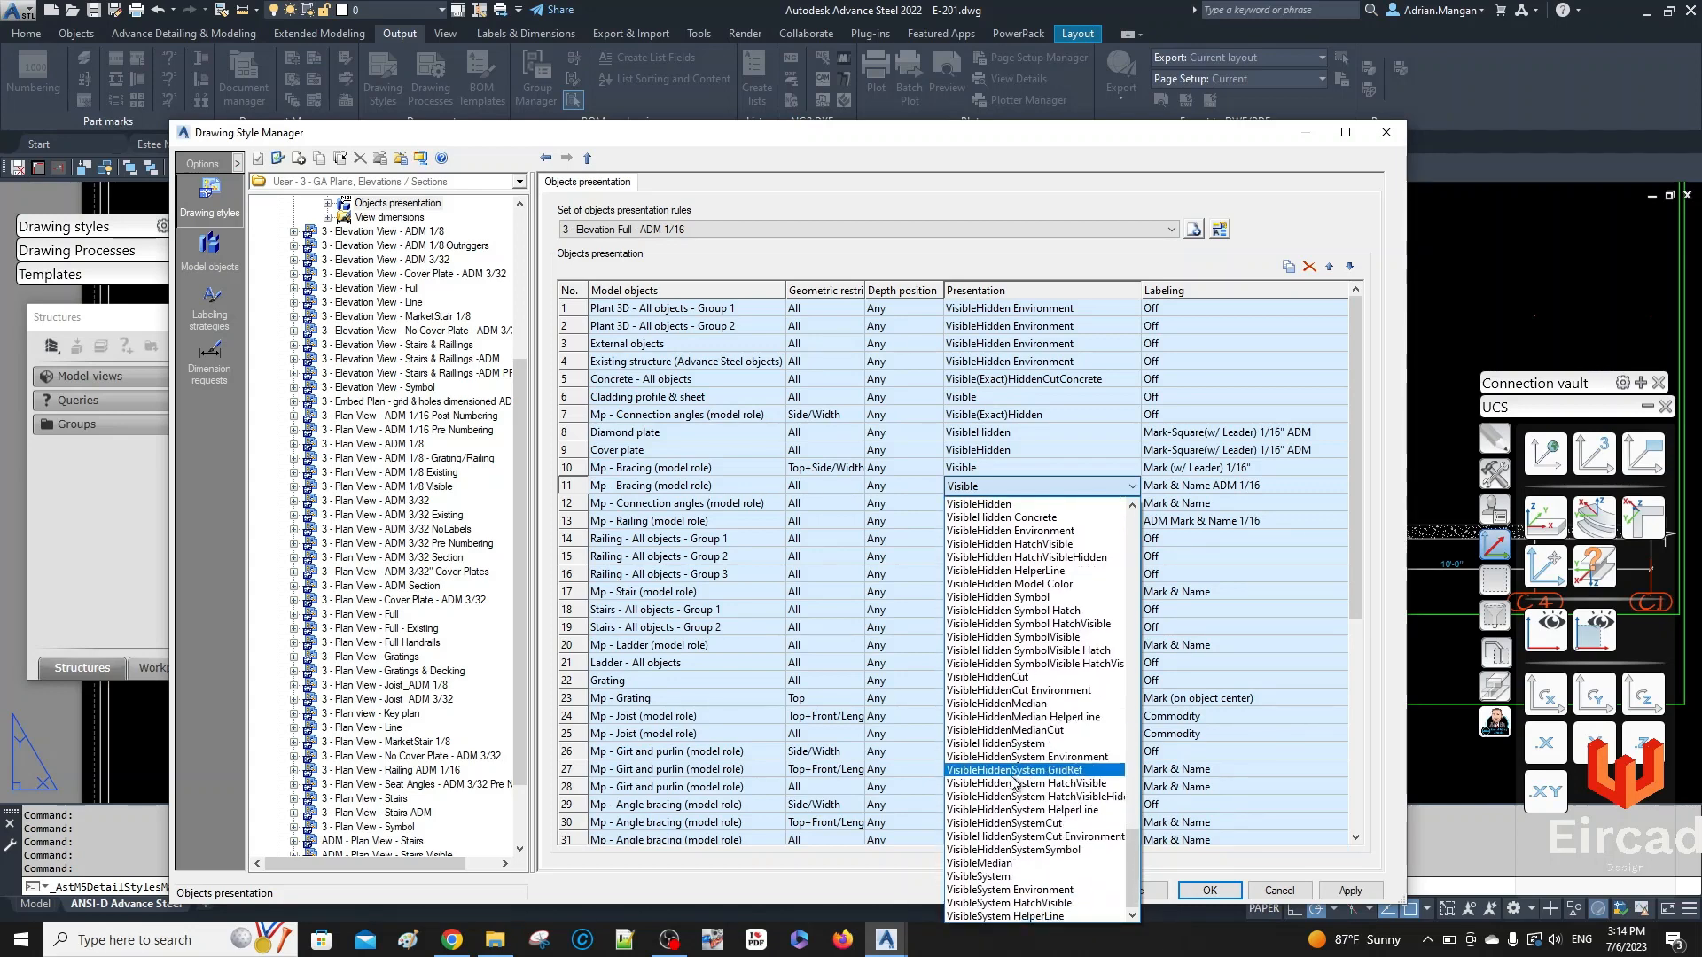
left_click(984, 875)
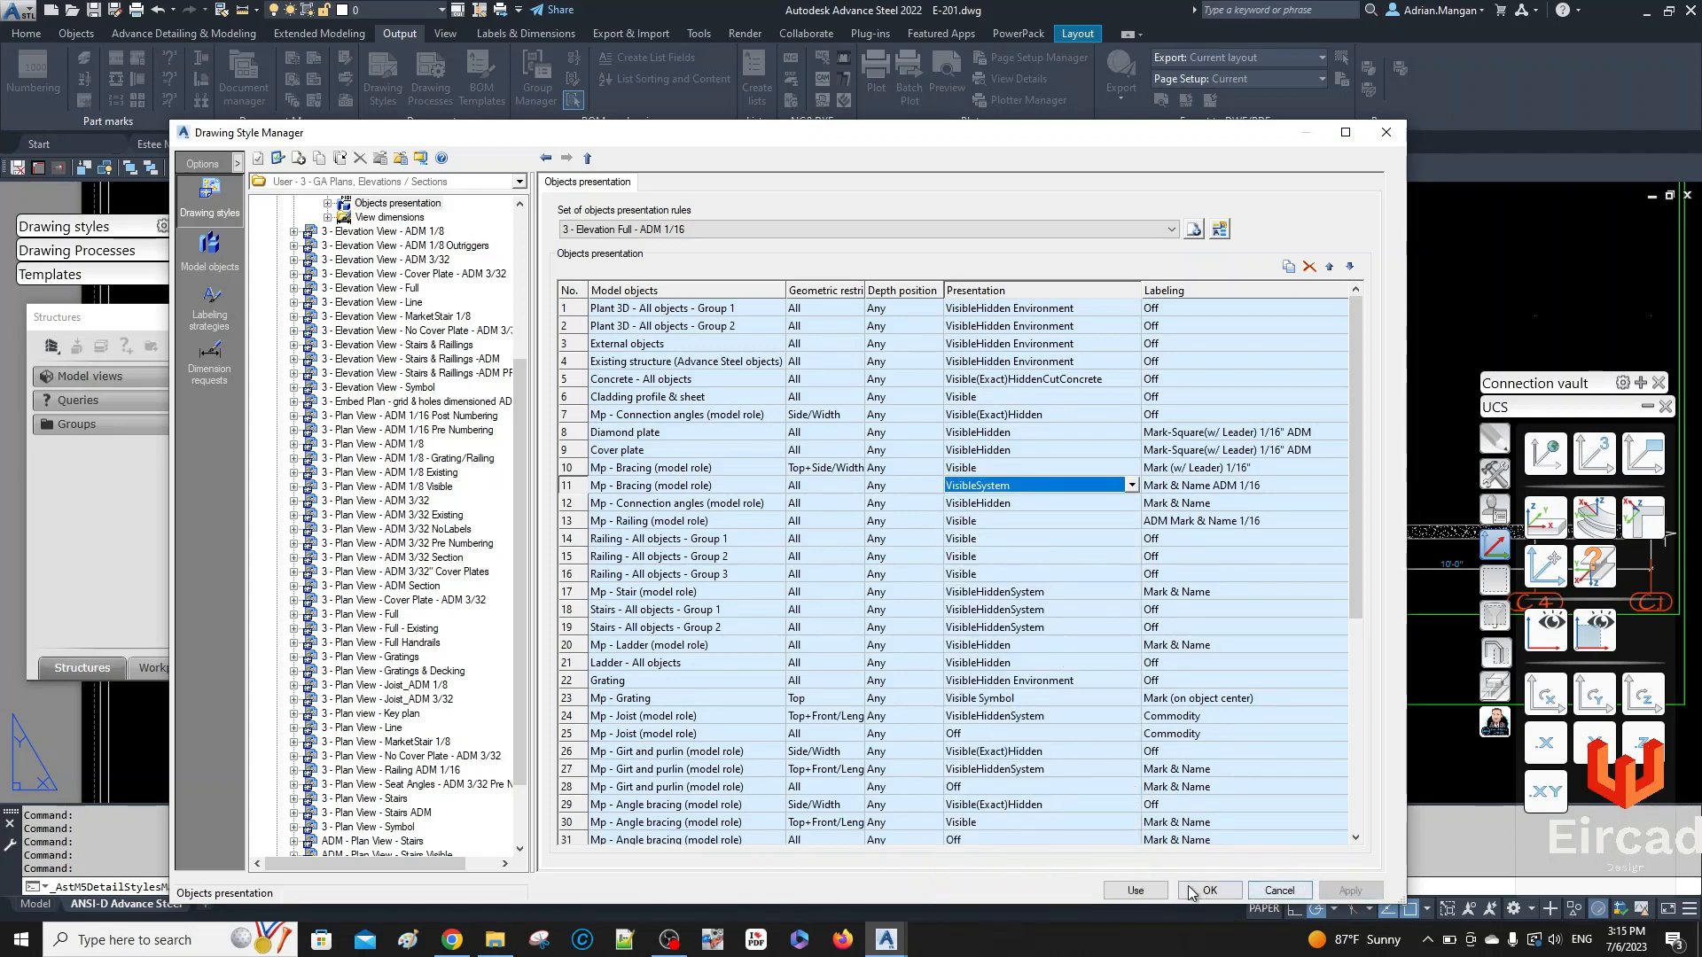
left_click(1135, 890)
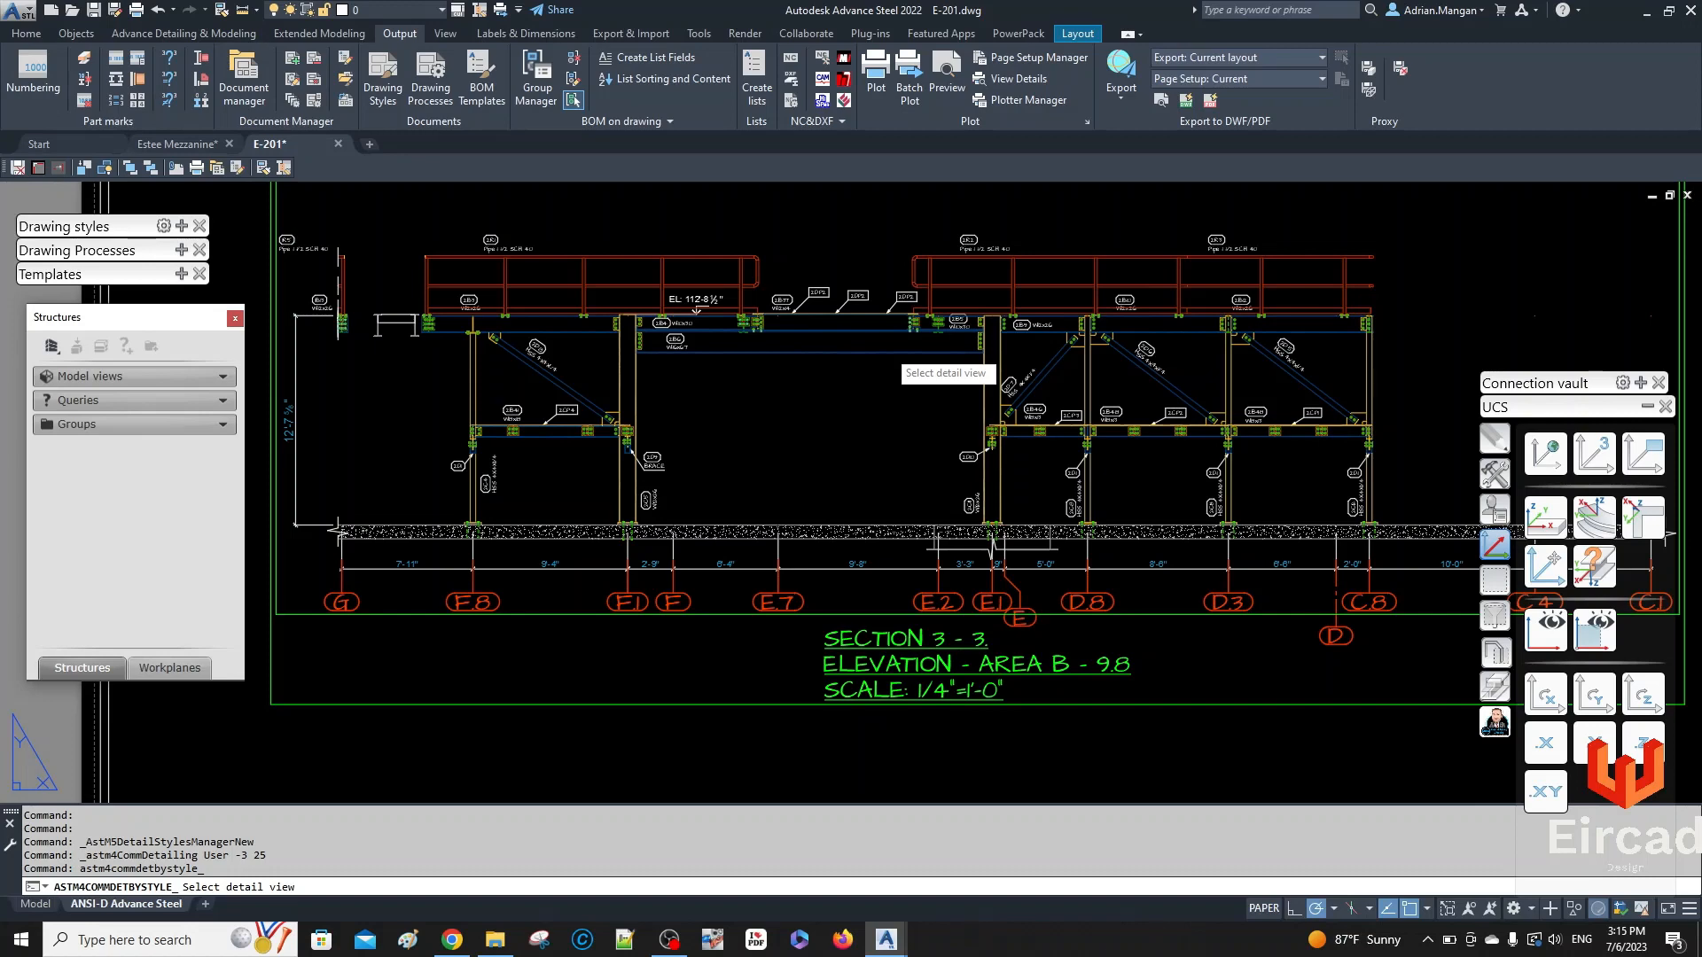
left_click(888, 349)
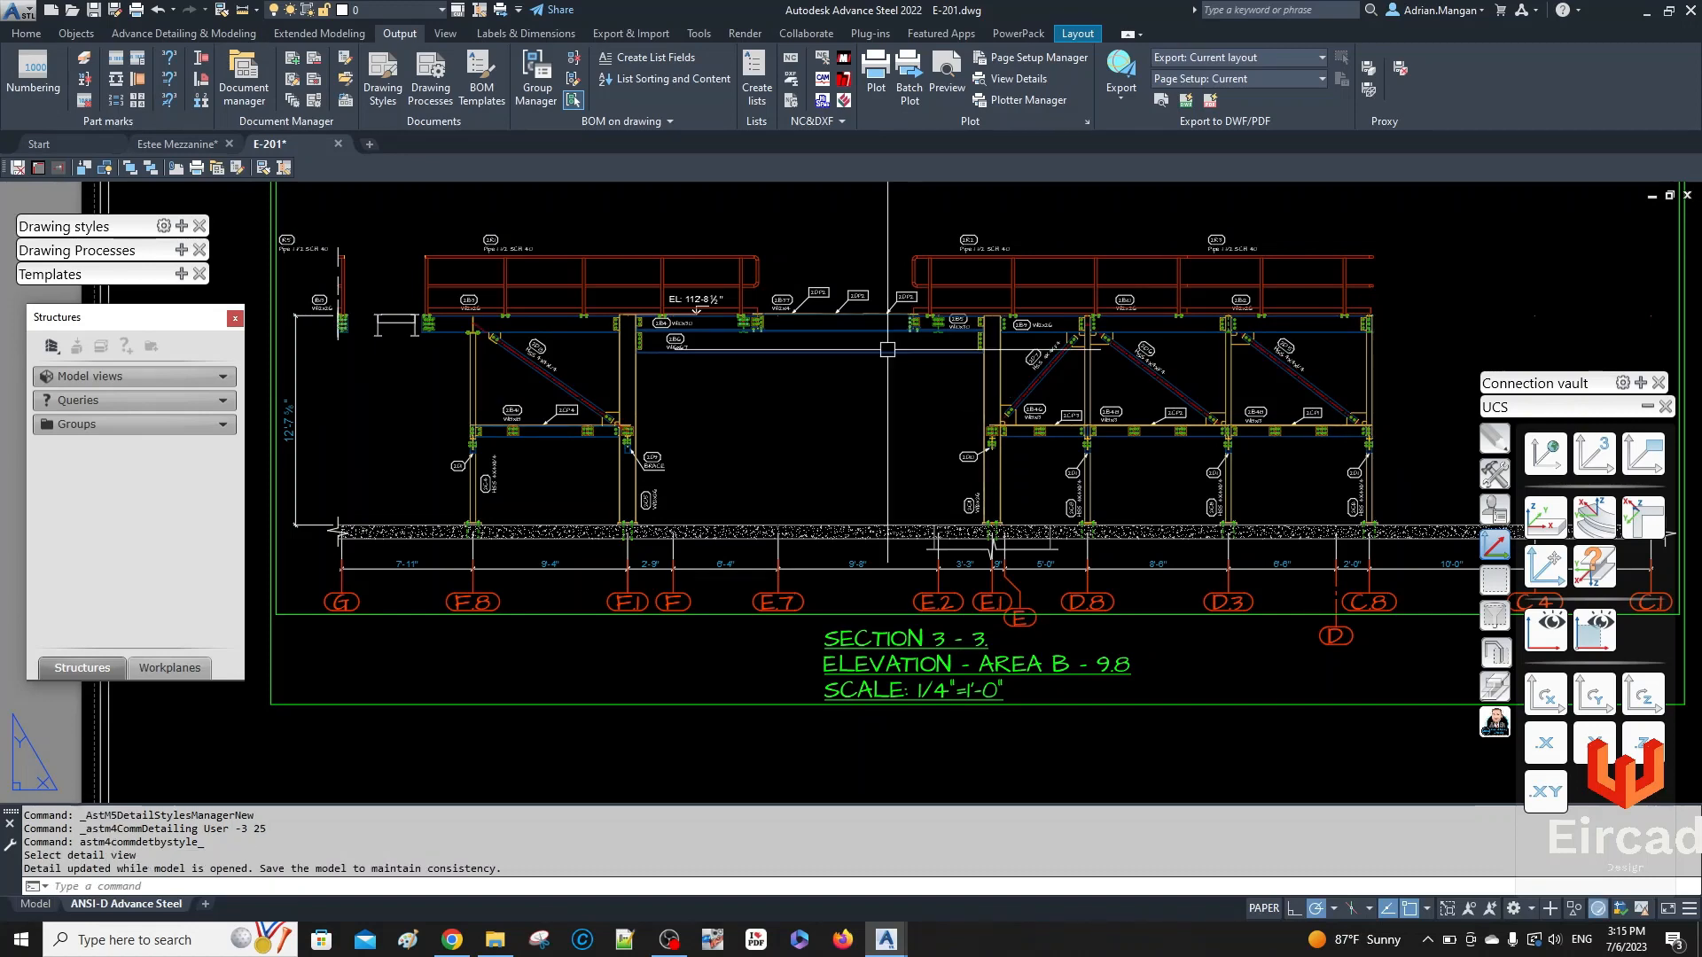
- Turn on the red system line color in the axes properties of the 2B3 W12x26 beam above brace 2D8
scroll(703, 287, "up", 10)
middle_click_drag(589, 342, 1216, 361)
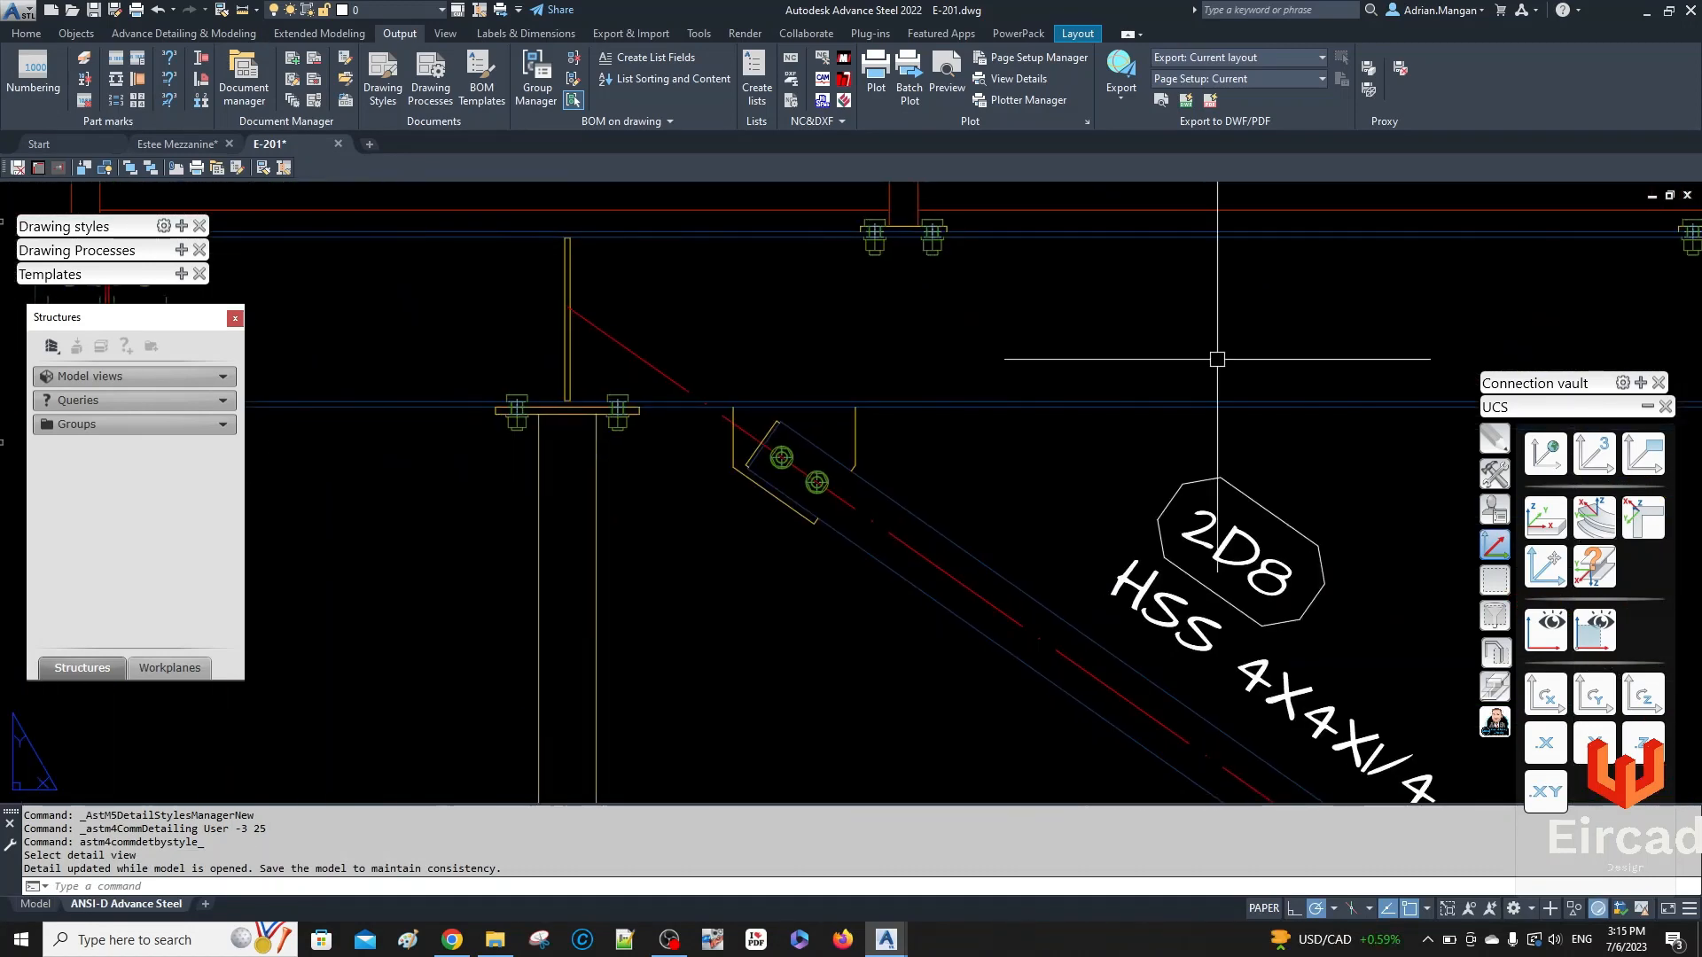
scroll(595, 288, "up", 5)
scroll(578, 360, "down", 7)
middle_click_drag(627, 369, 781, 391)
double_click(779, 337)
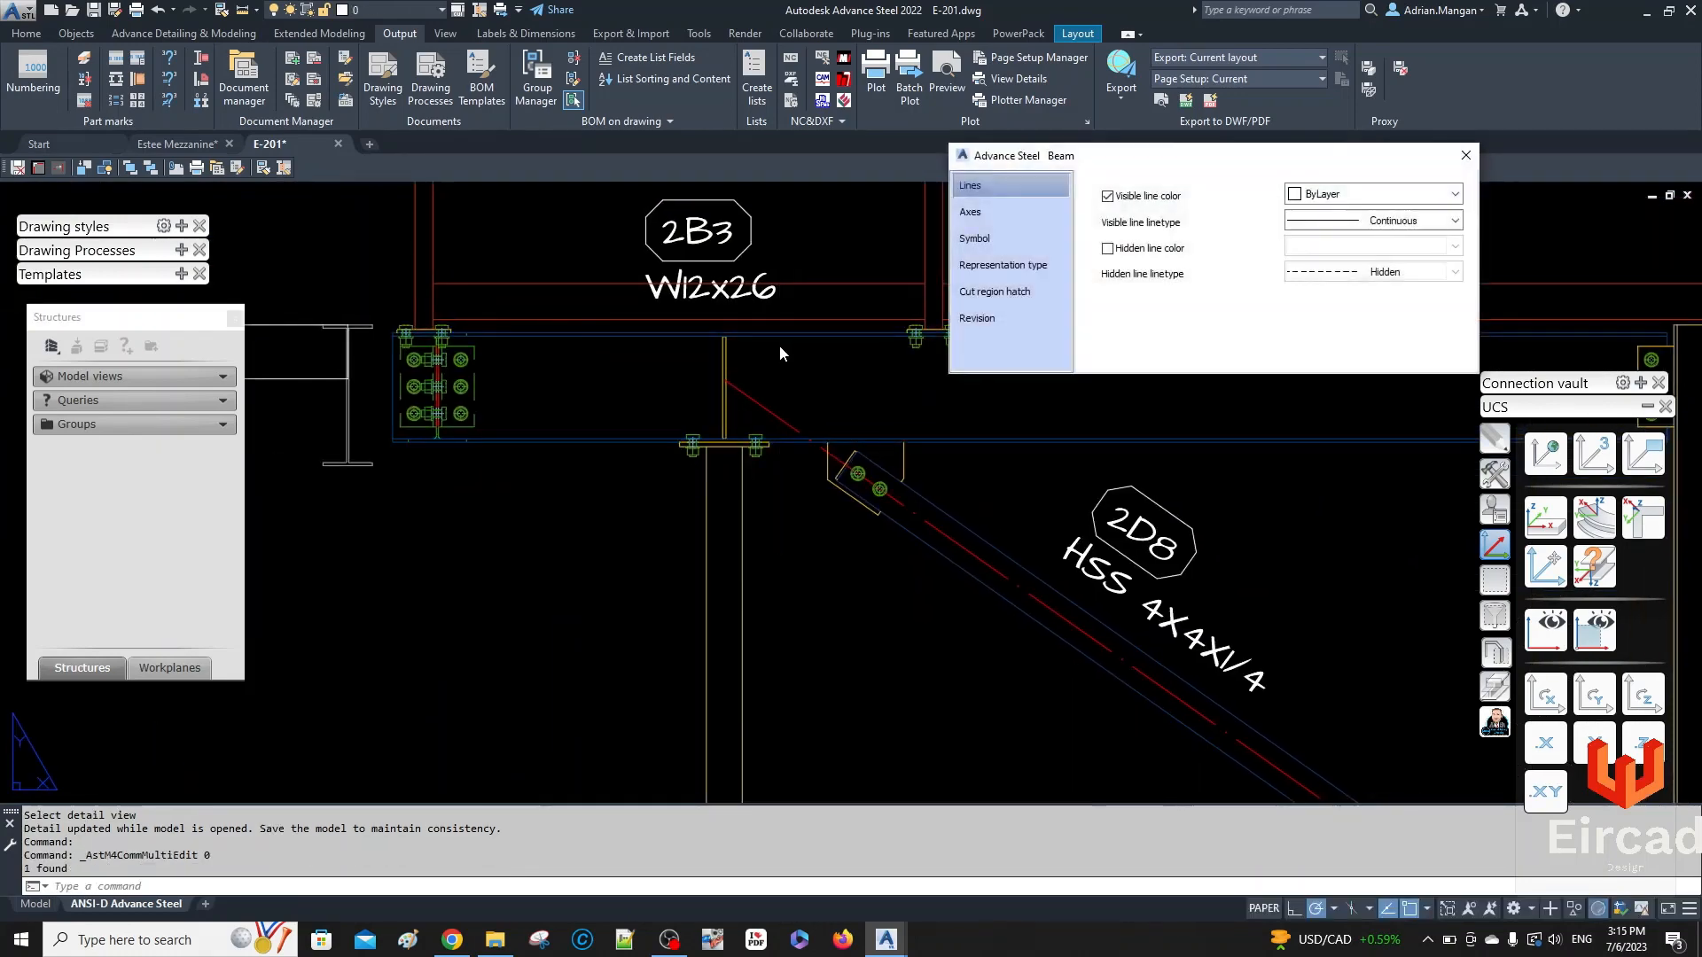
left_click(976, 239)
left_click(986, 211)
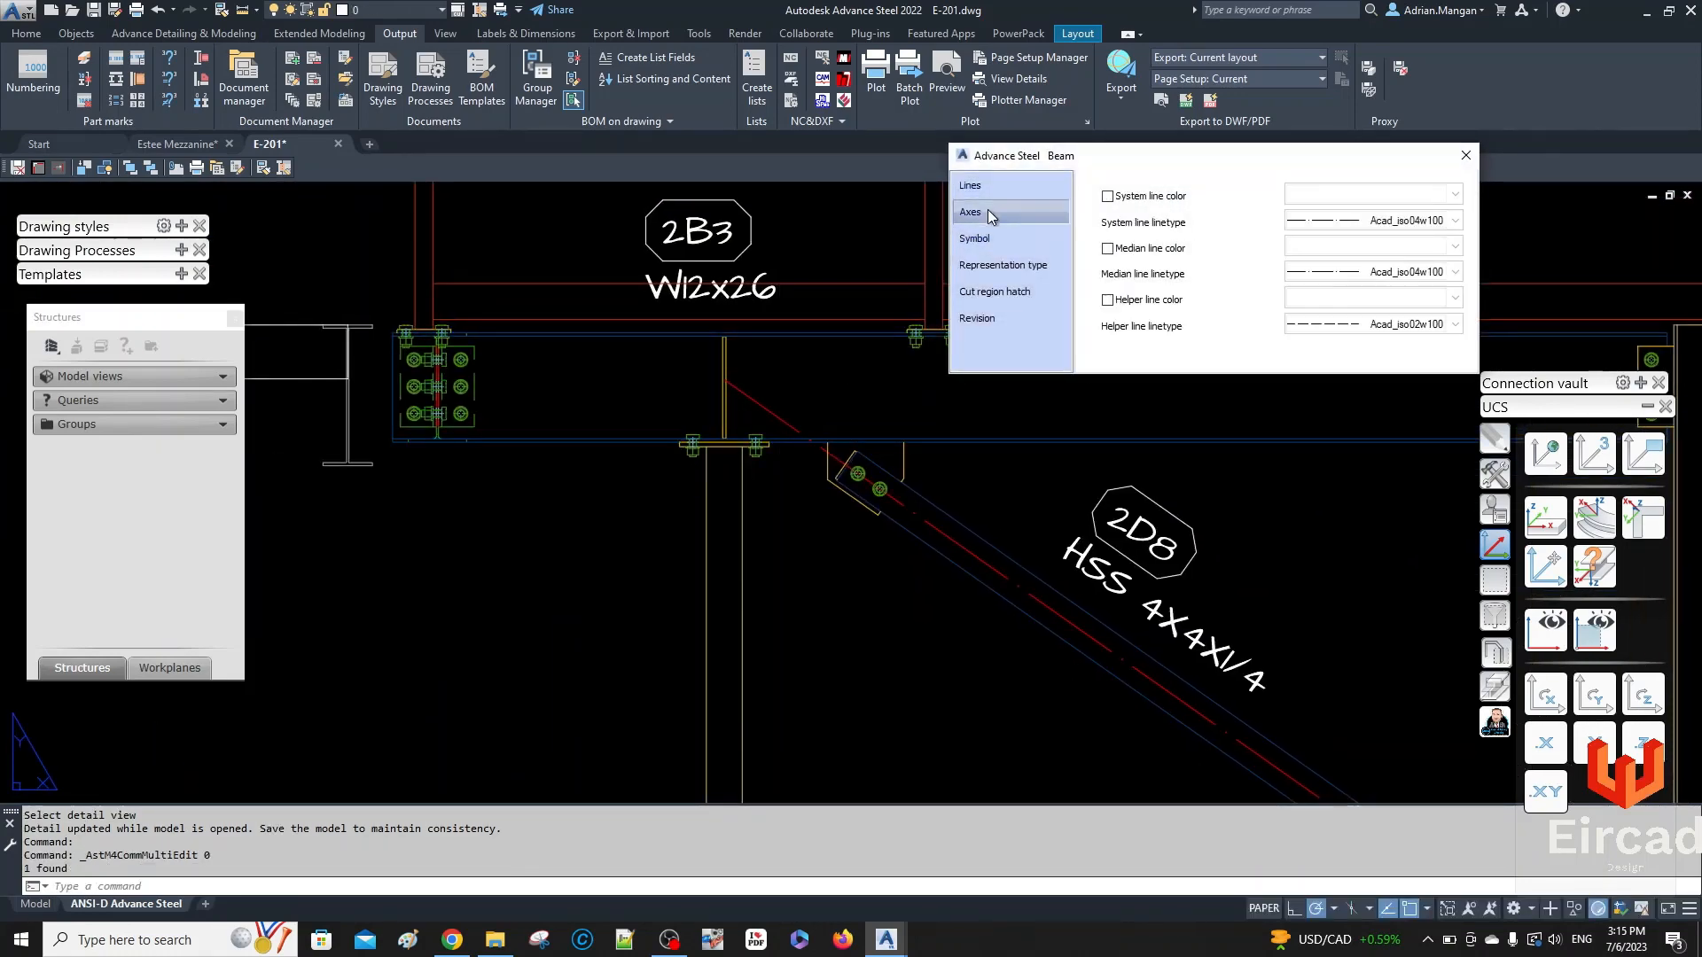
left_click(1003, 236)
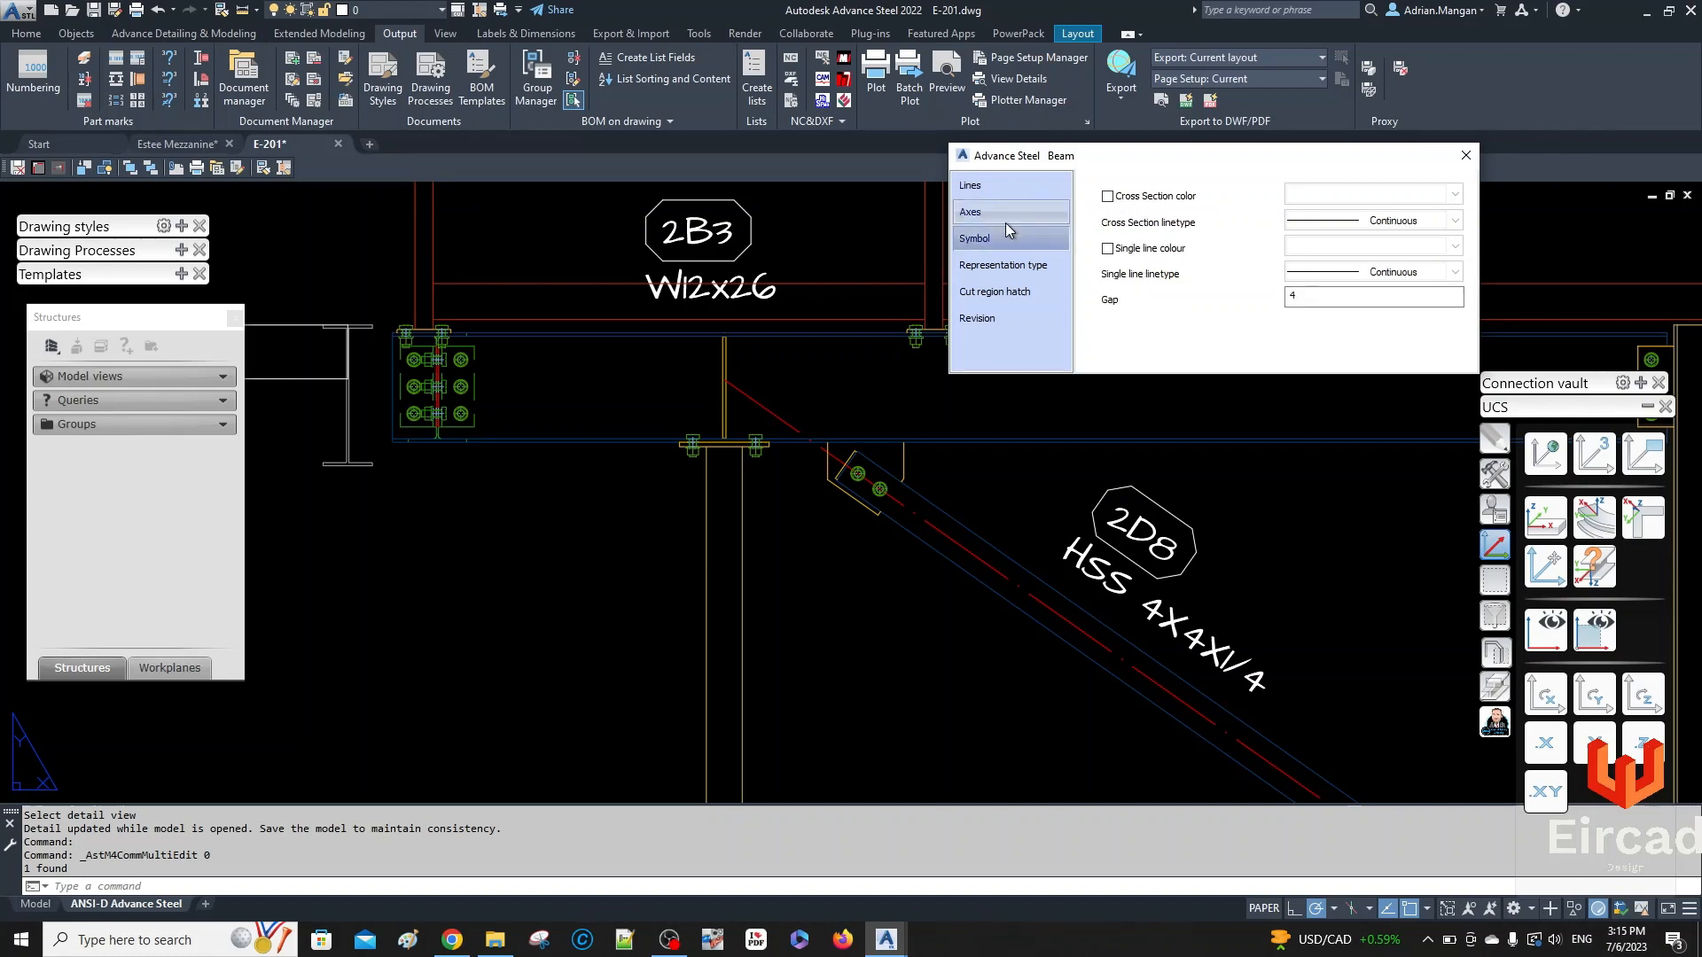
left_click(1010, 216)
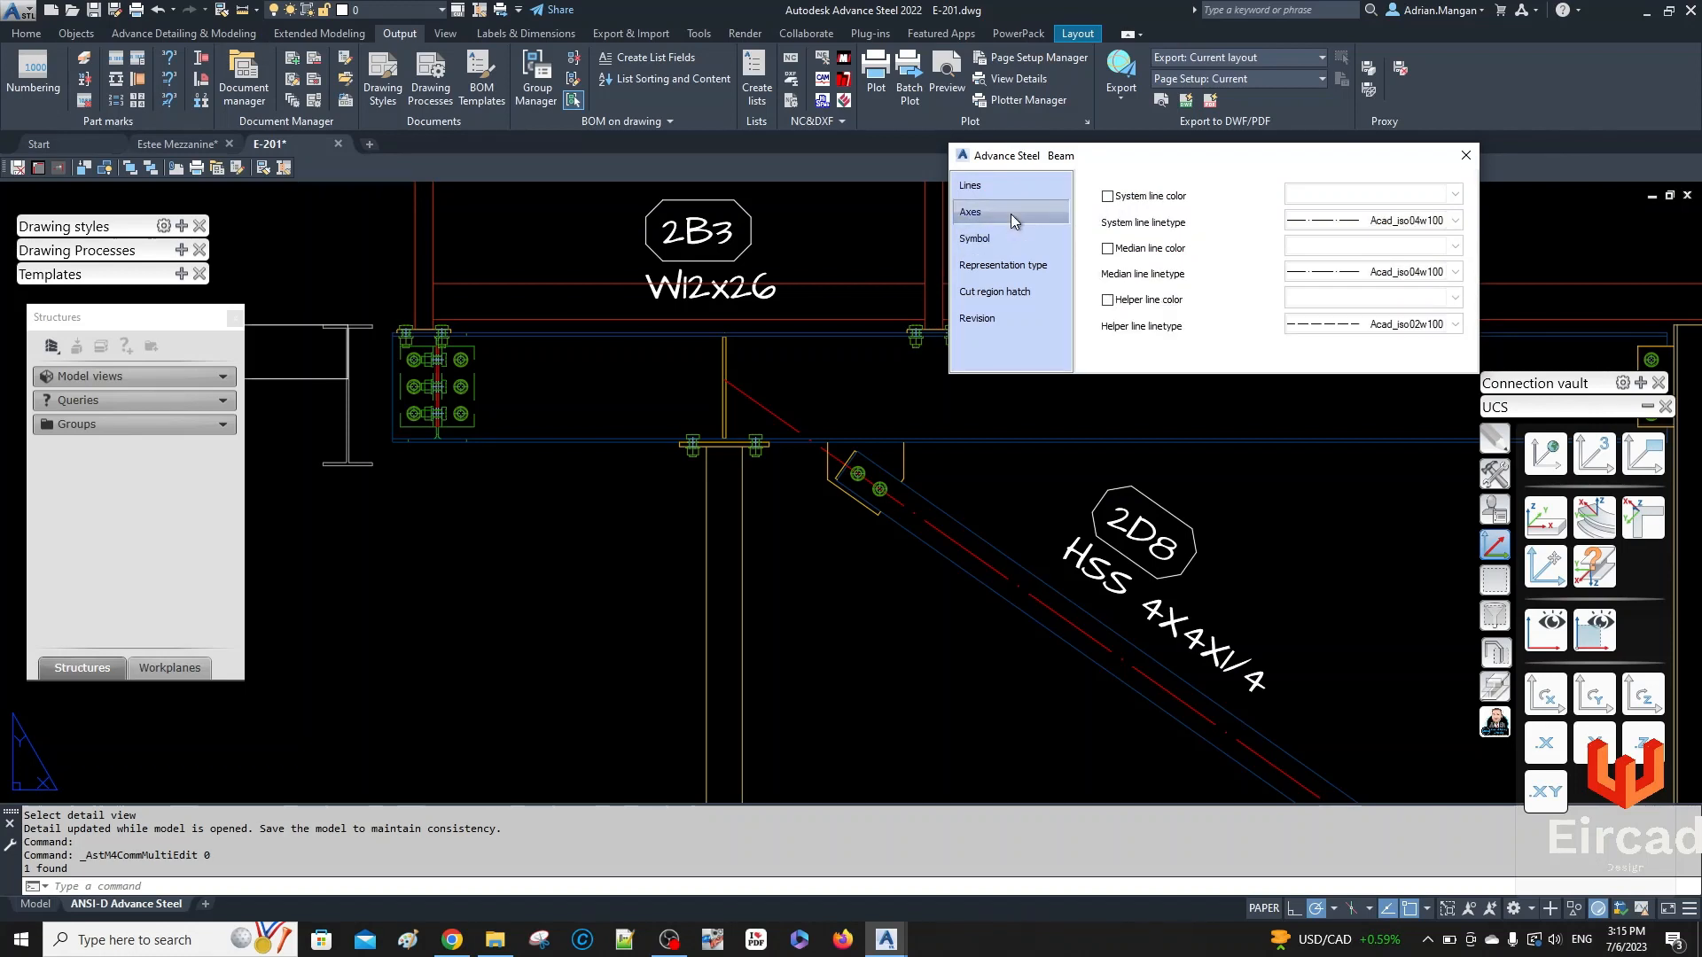
left_click(1108, 196)
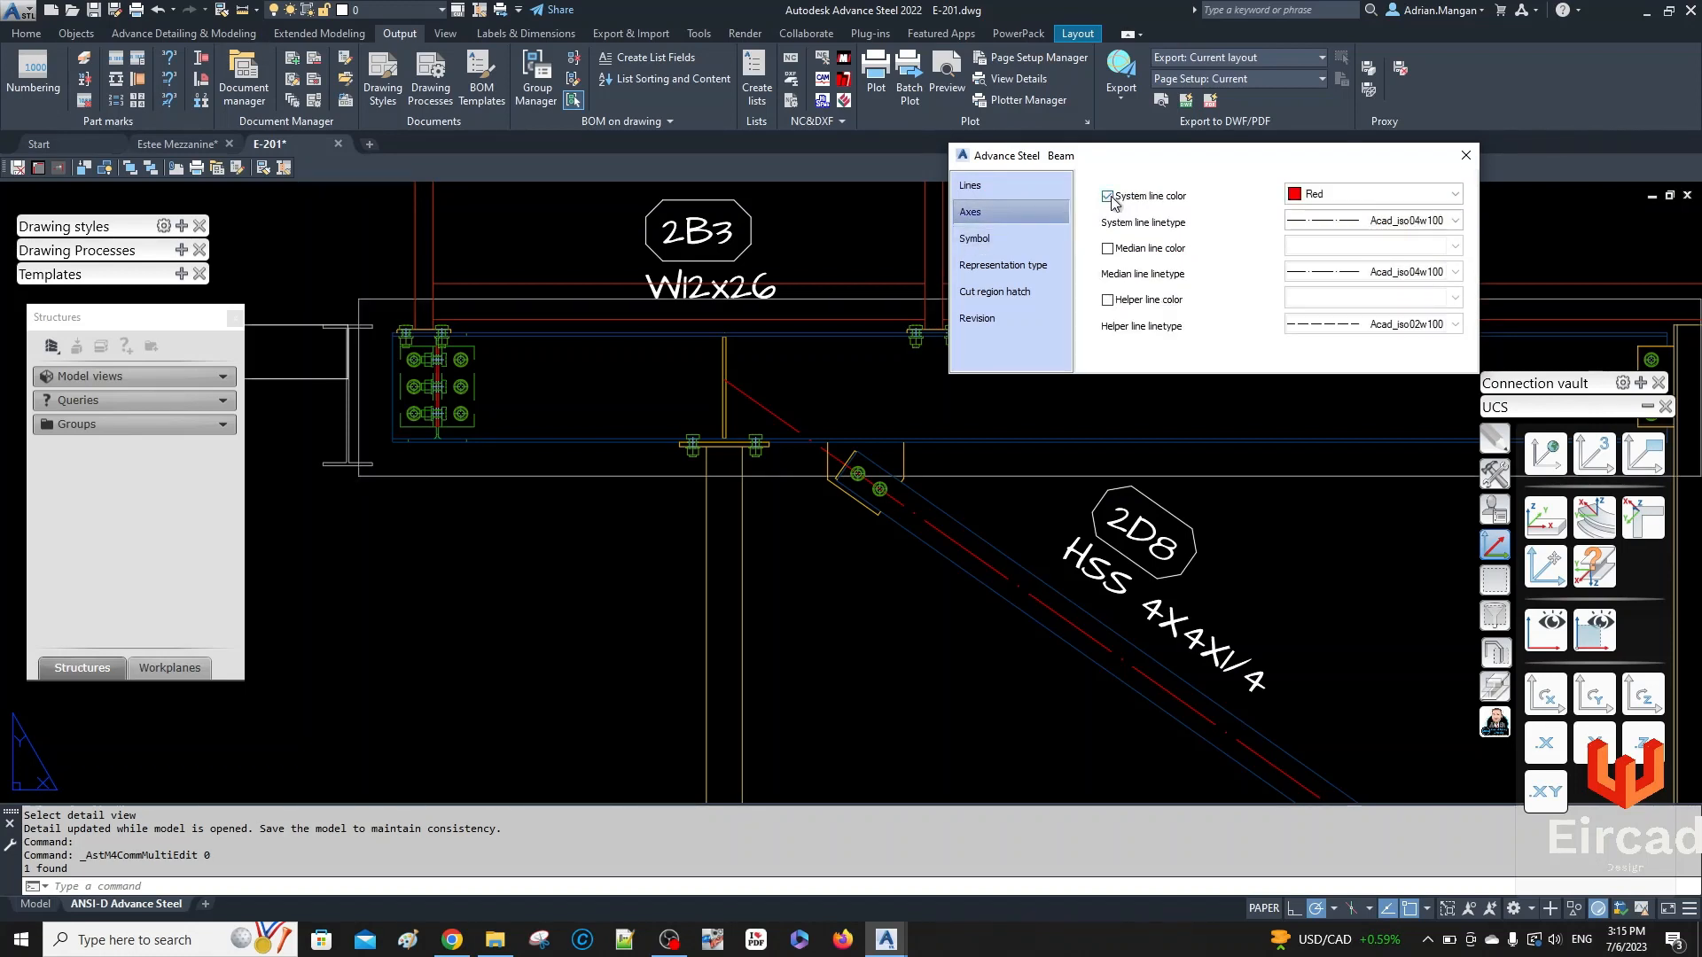
left_click(1465, 155)
- Update the elevation detail with the 2B3 beam selected to redraw its axis
double_click(1276, 450)
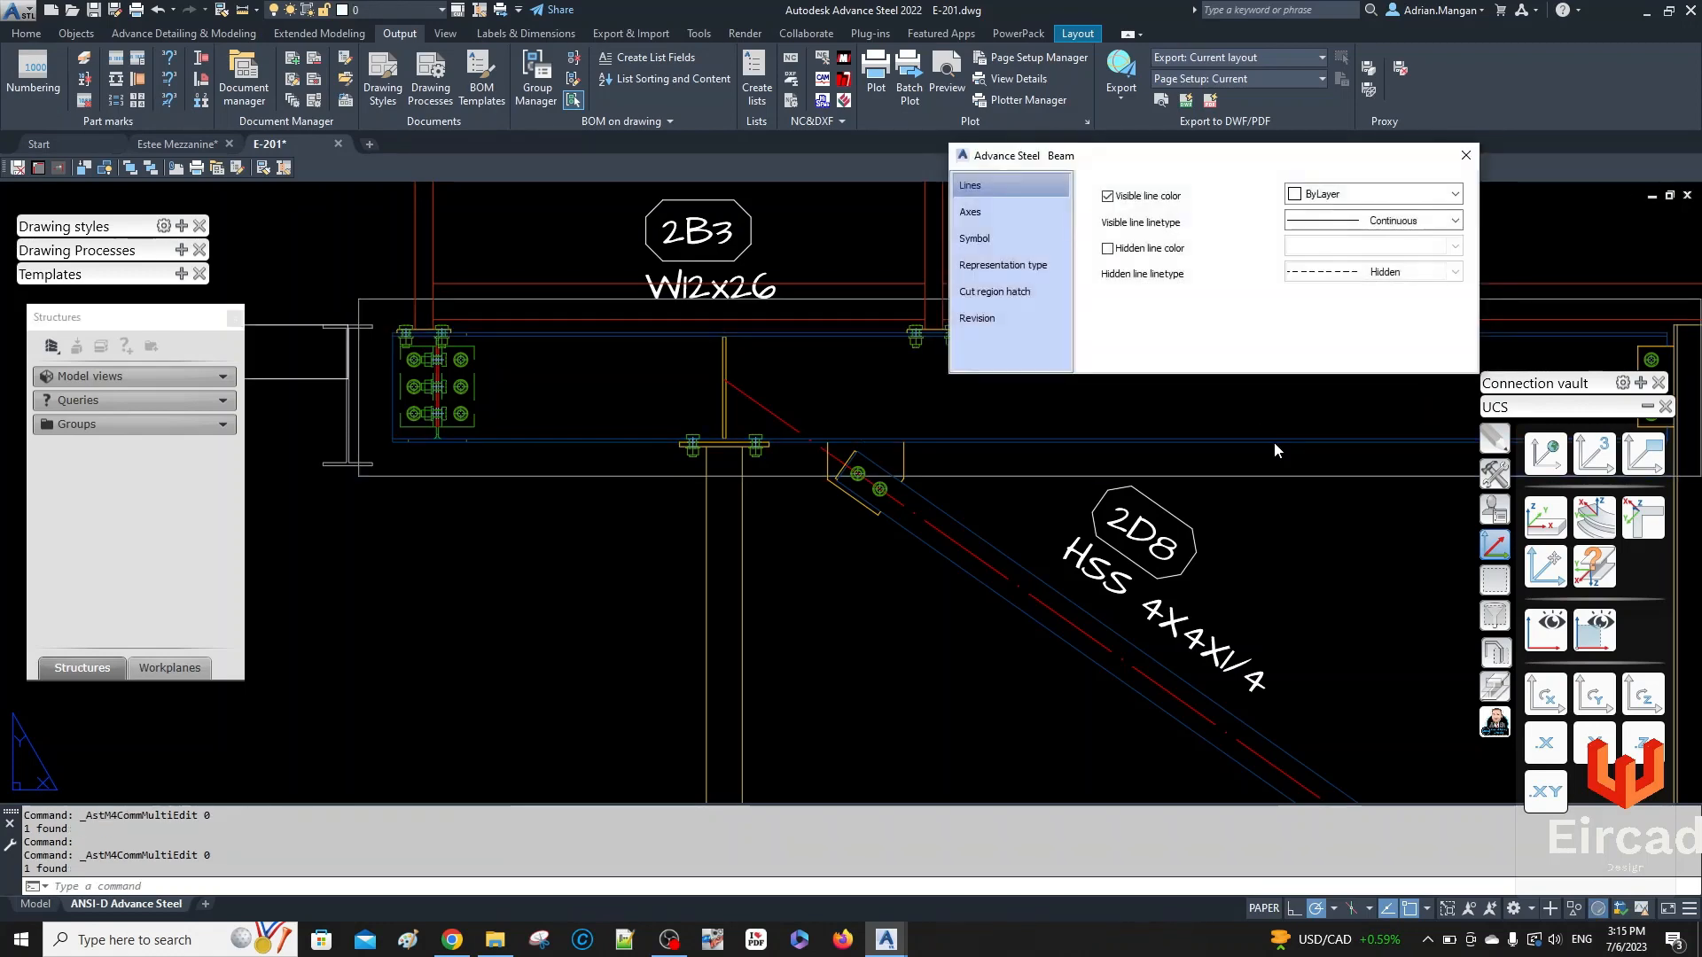
left_click(1467, 155)
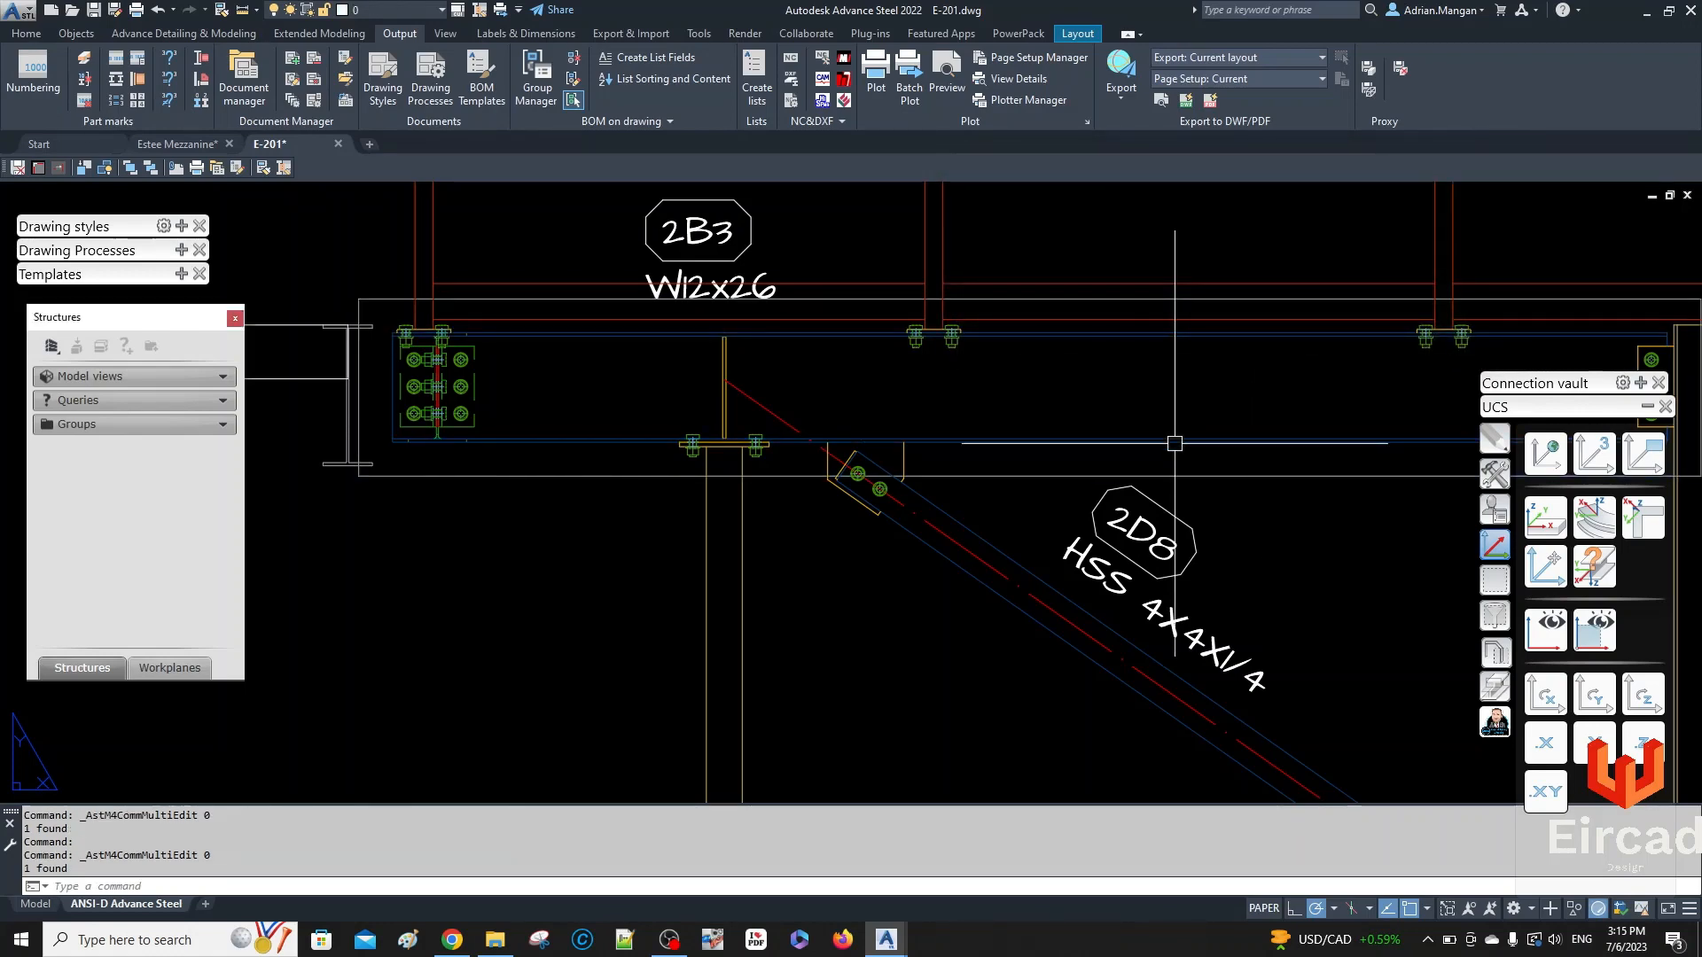
left_click(530, 33)
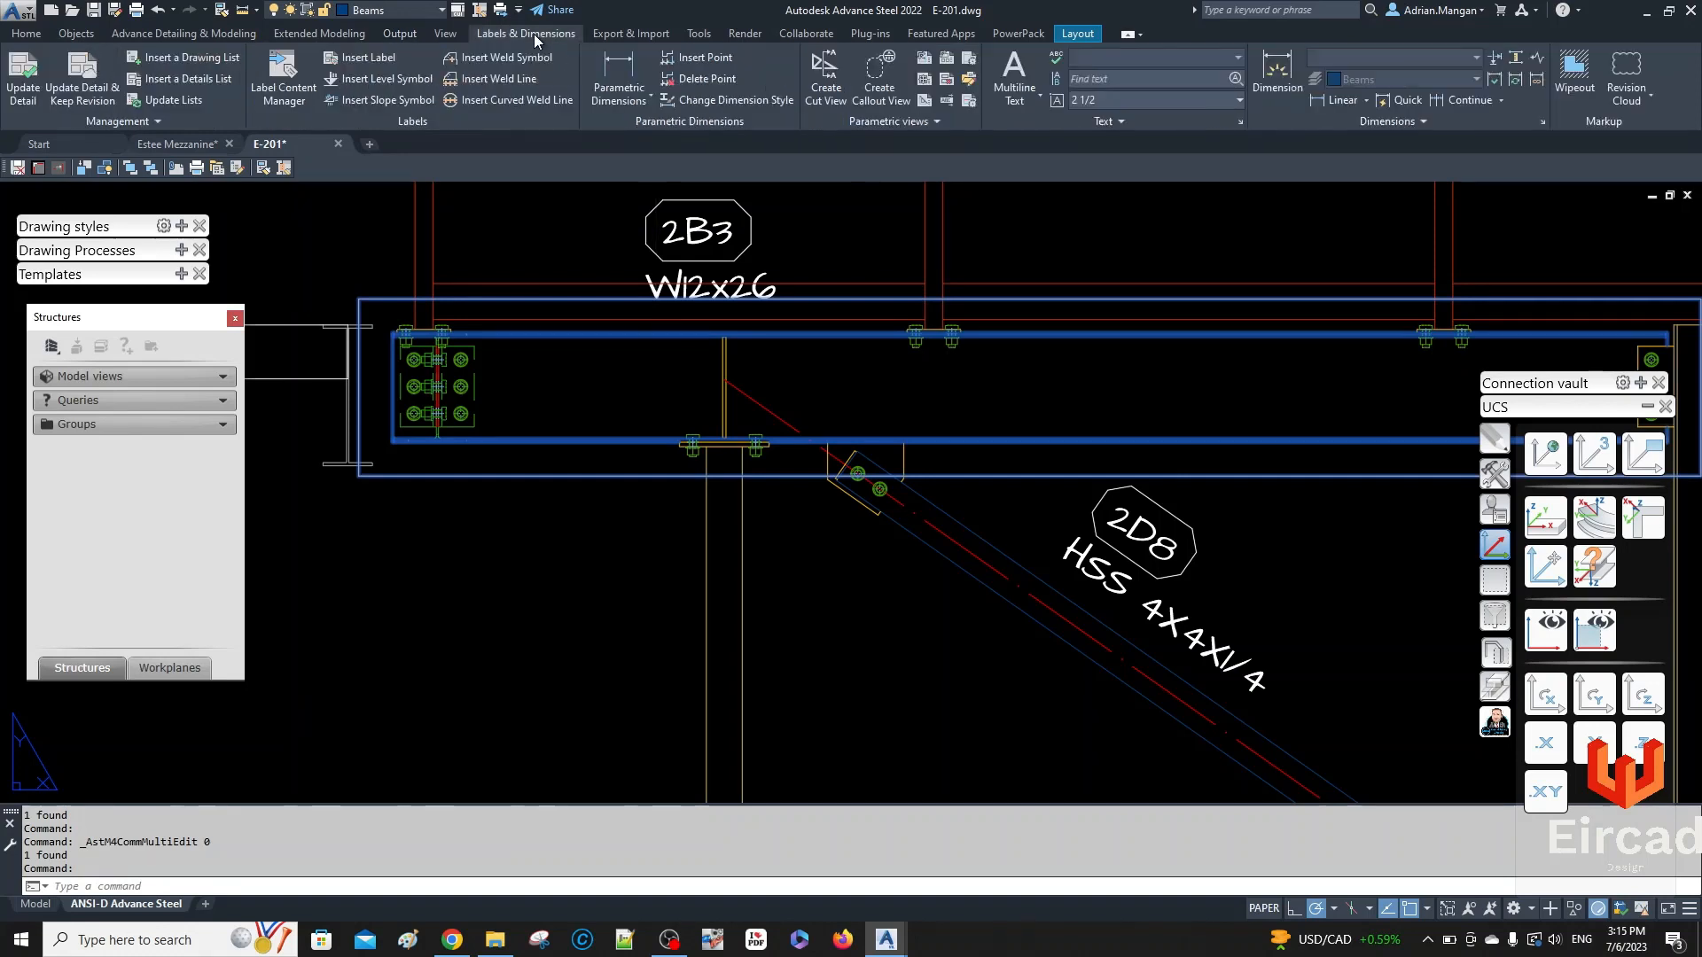
left_click(23, 92)
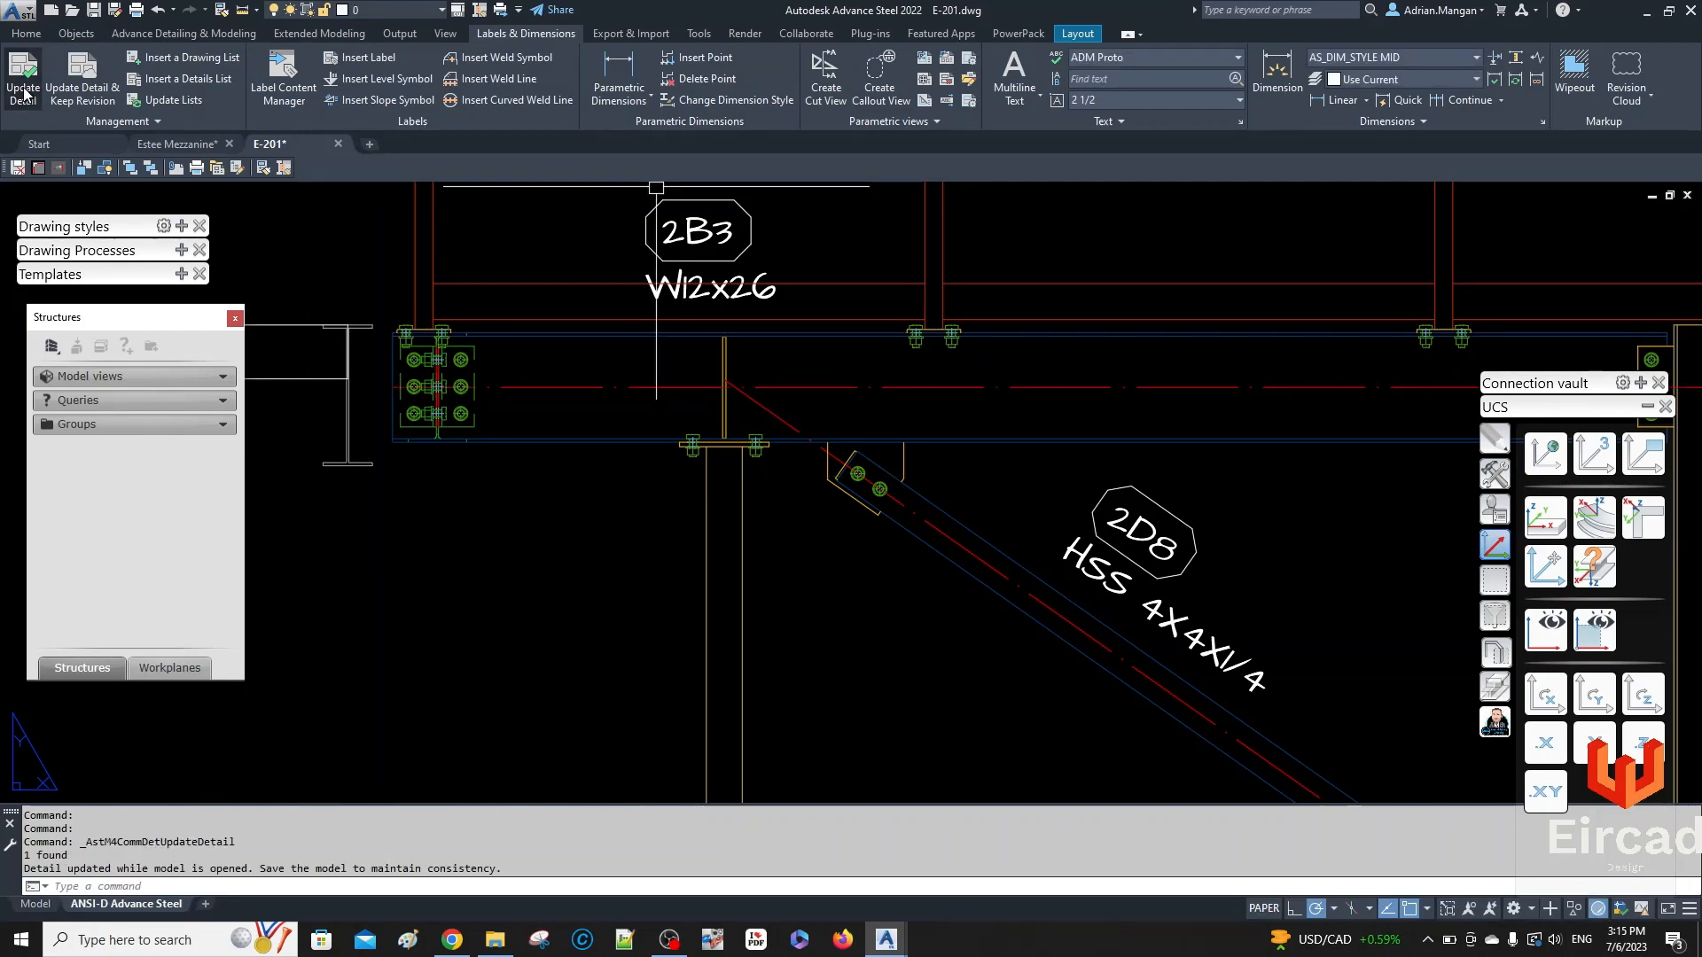
- Examine where the 2D8 brace's system line meets the 2B3 beam's axis and the column
mouse_move(821, 433)
middle_mouse_down()
mouse_move(555, 412)
mouse_move(405, 365)
middle_mouse_up()
scroll(1144, 328, "down", 3)
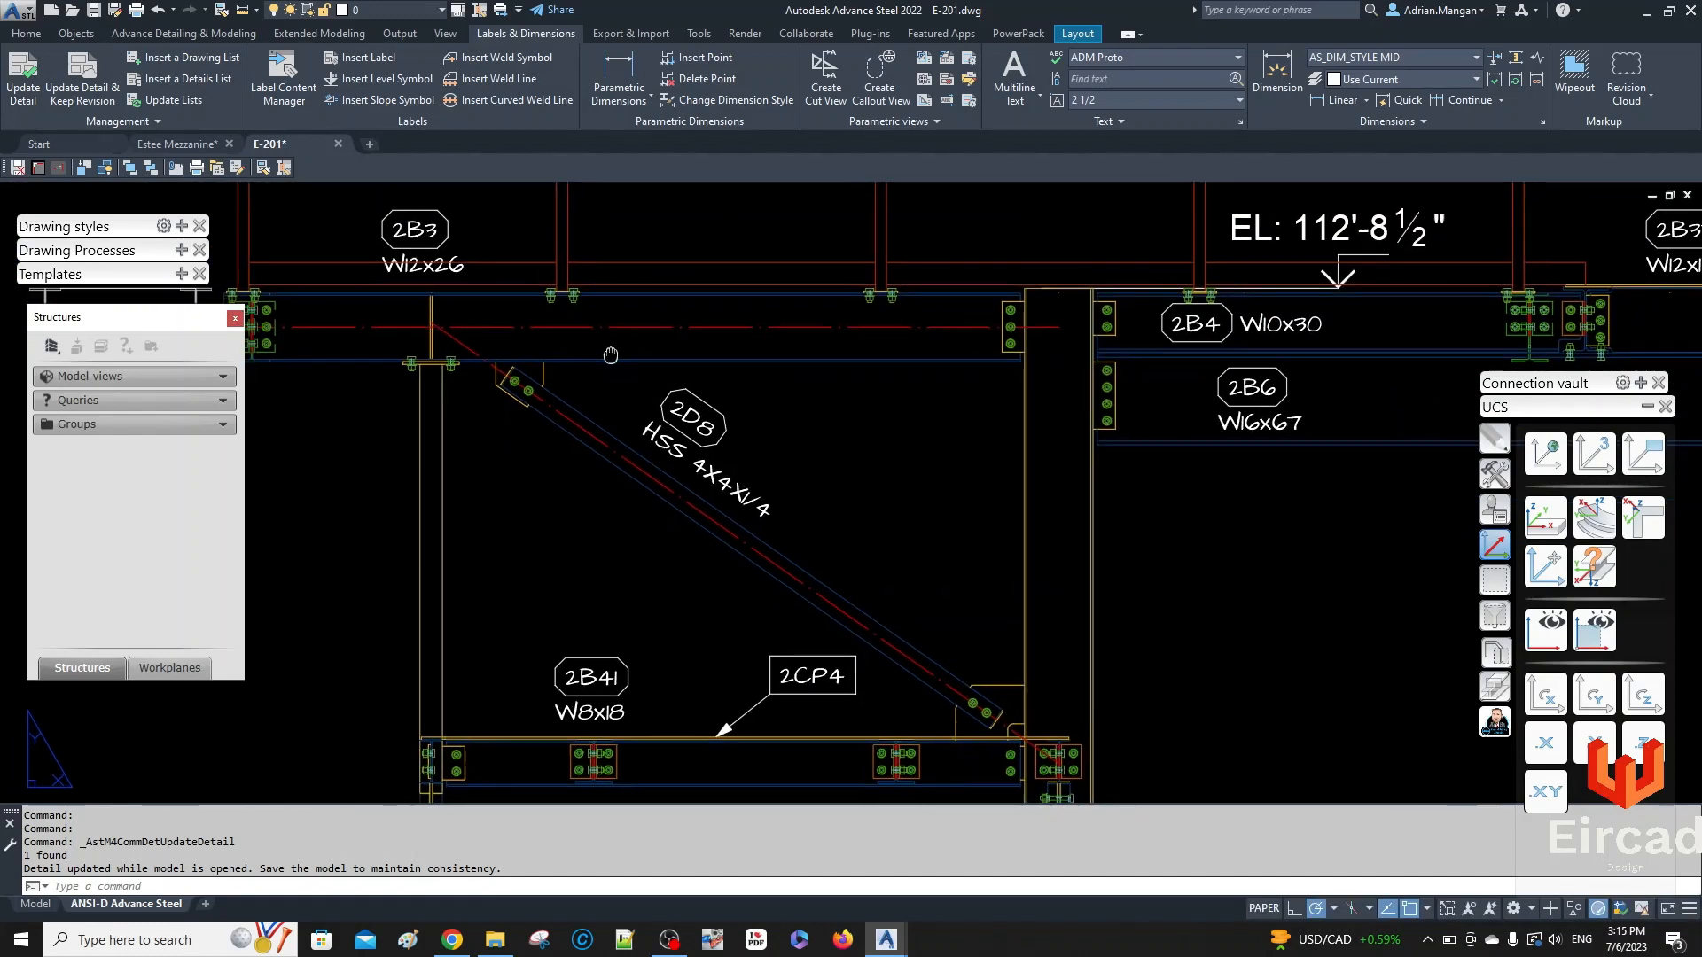
mouse_move(1206, 740)
middle_mouse_down()
mouse_move(1206, 616)
mouse_move(1081, 631)
mouse_move(937, 734)
middle_mouse_up()
scroll(585, 404, "up", 6)
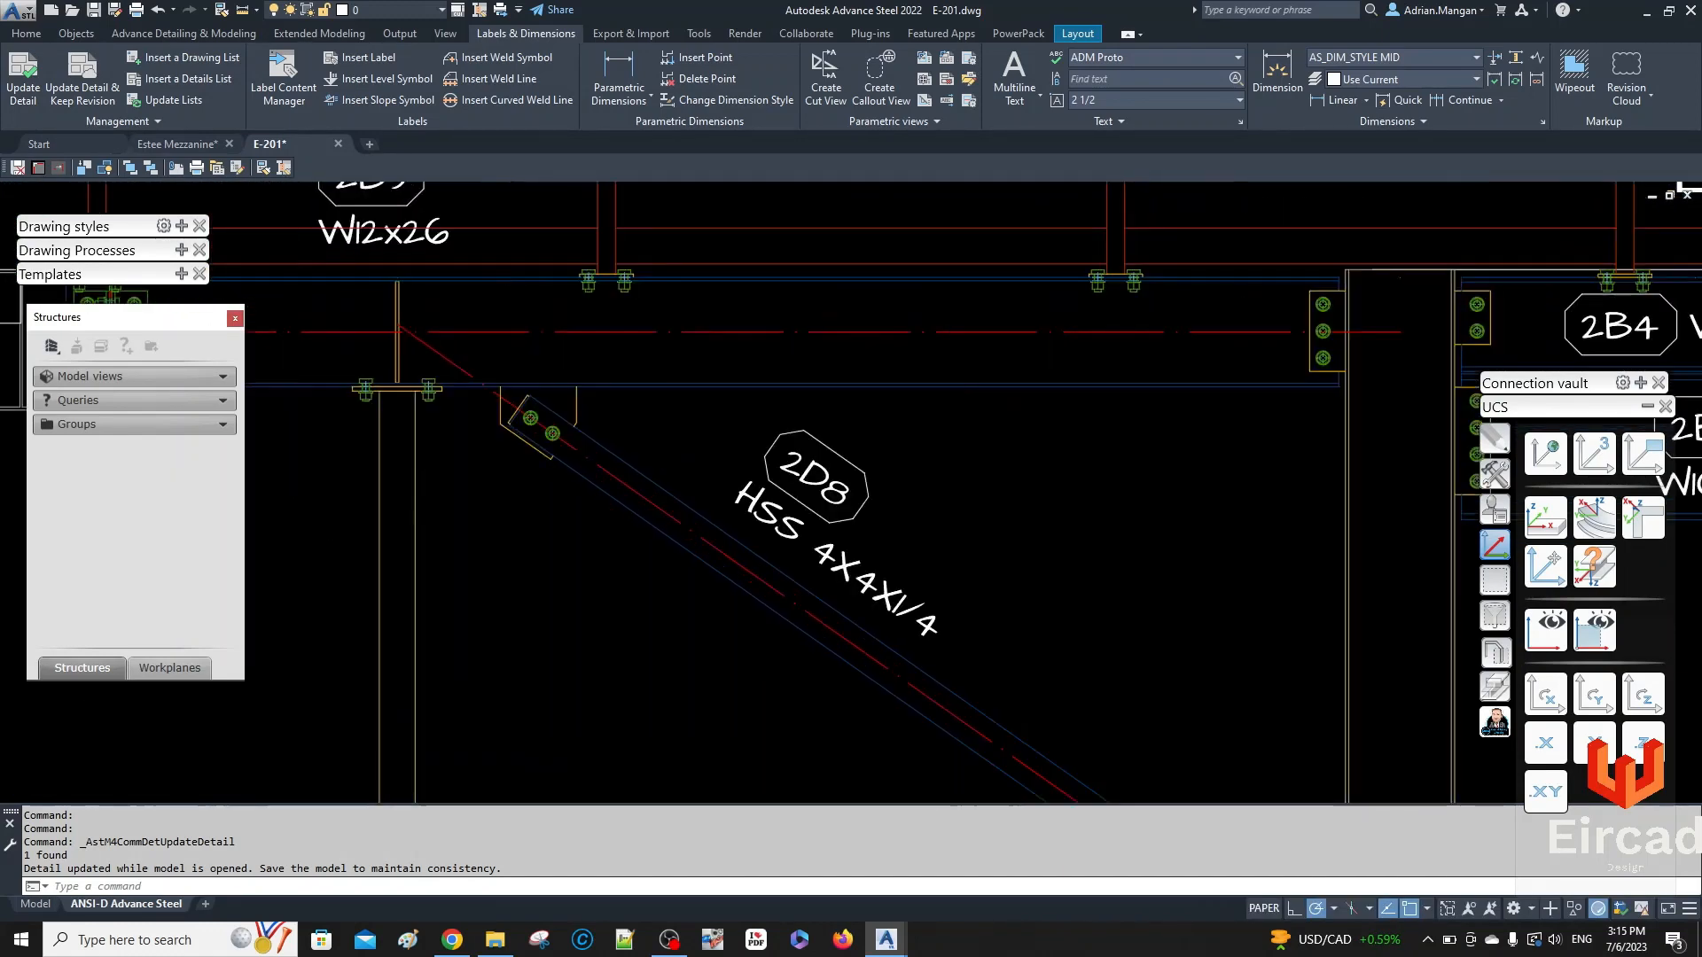
left_click(581, 406)
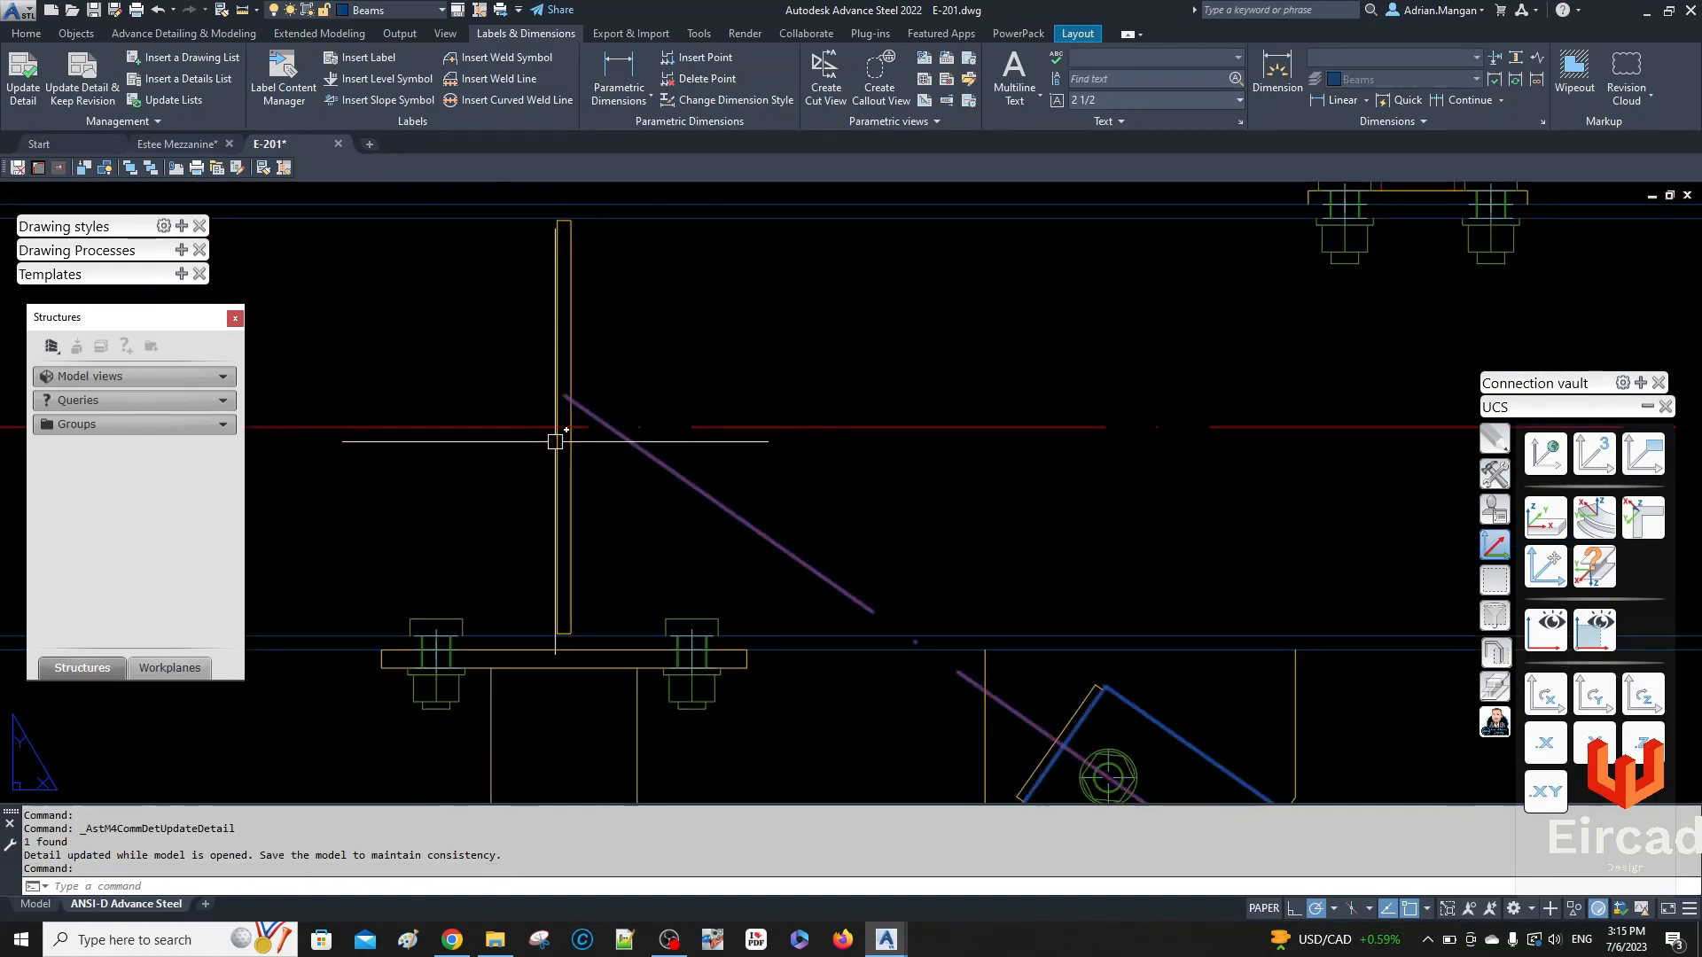
scroll(714, 416, "down", 8)
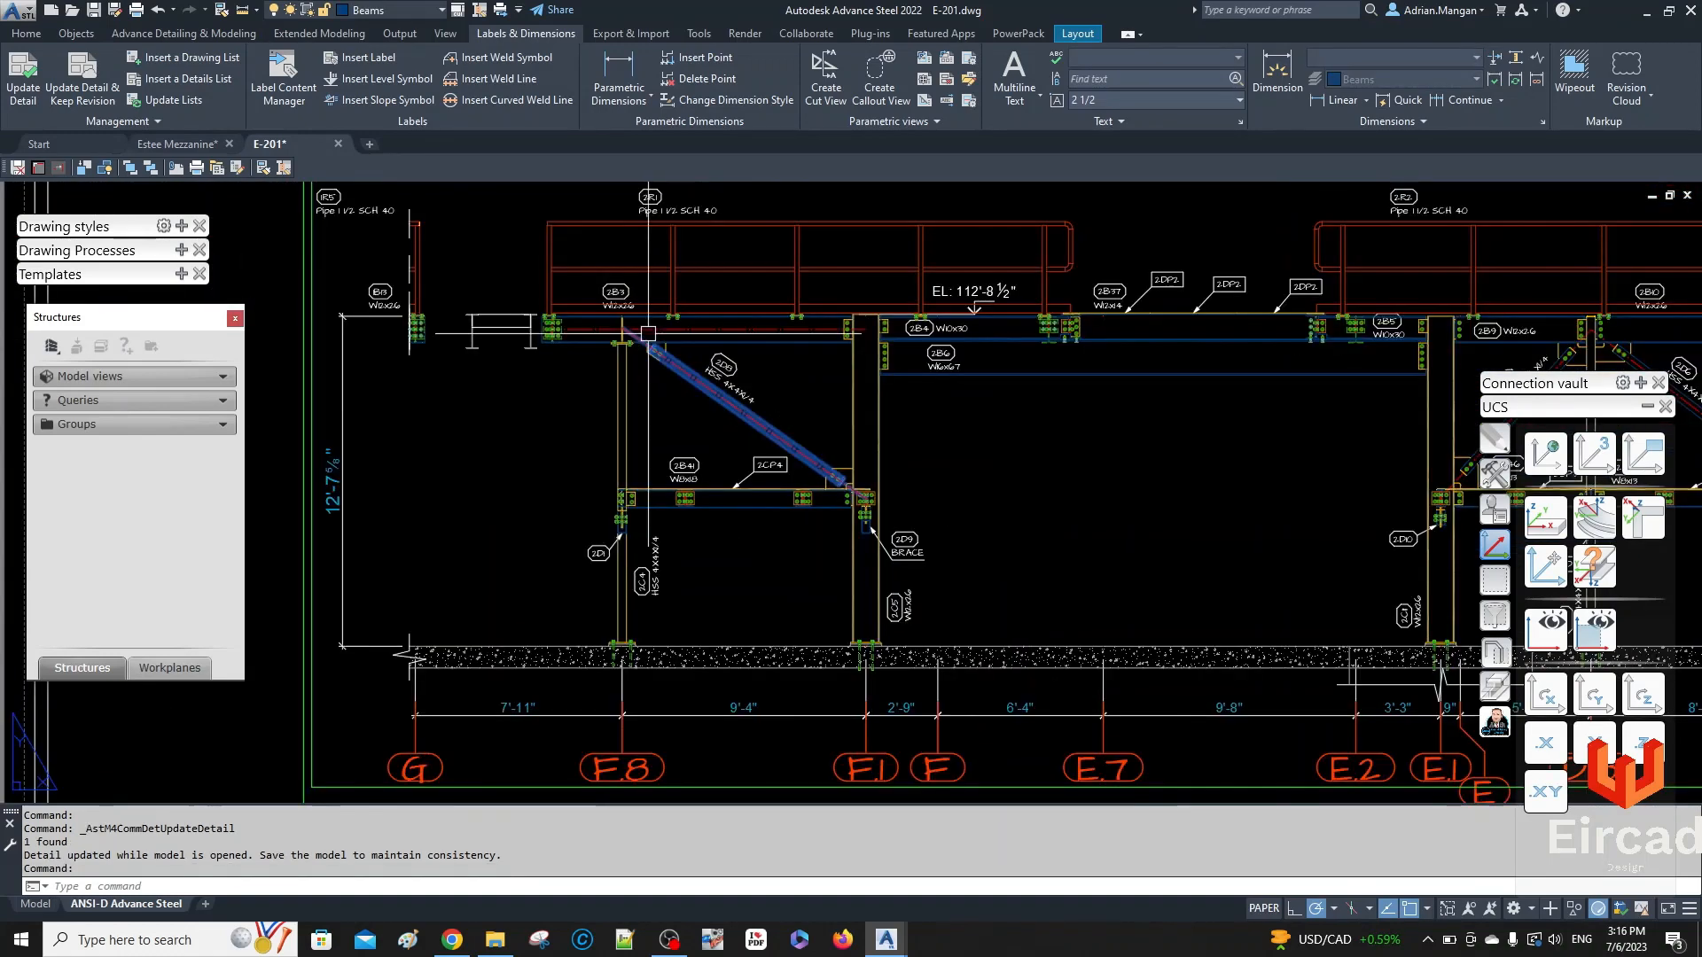
key("Escape")
- Turn on the system line color for the 2B9, 2B10 and 2B12 W12x26 beams together
scroll(722, 403, "up", 2)
scroll(1285, 354, "up", 6)
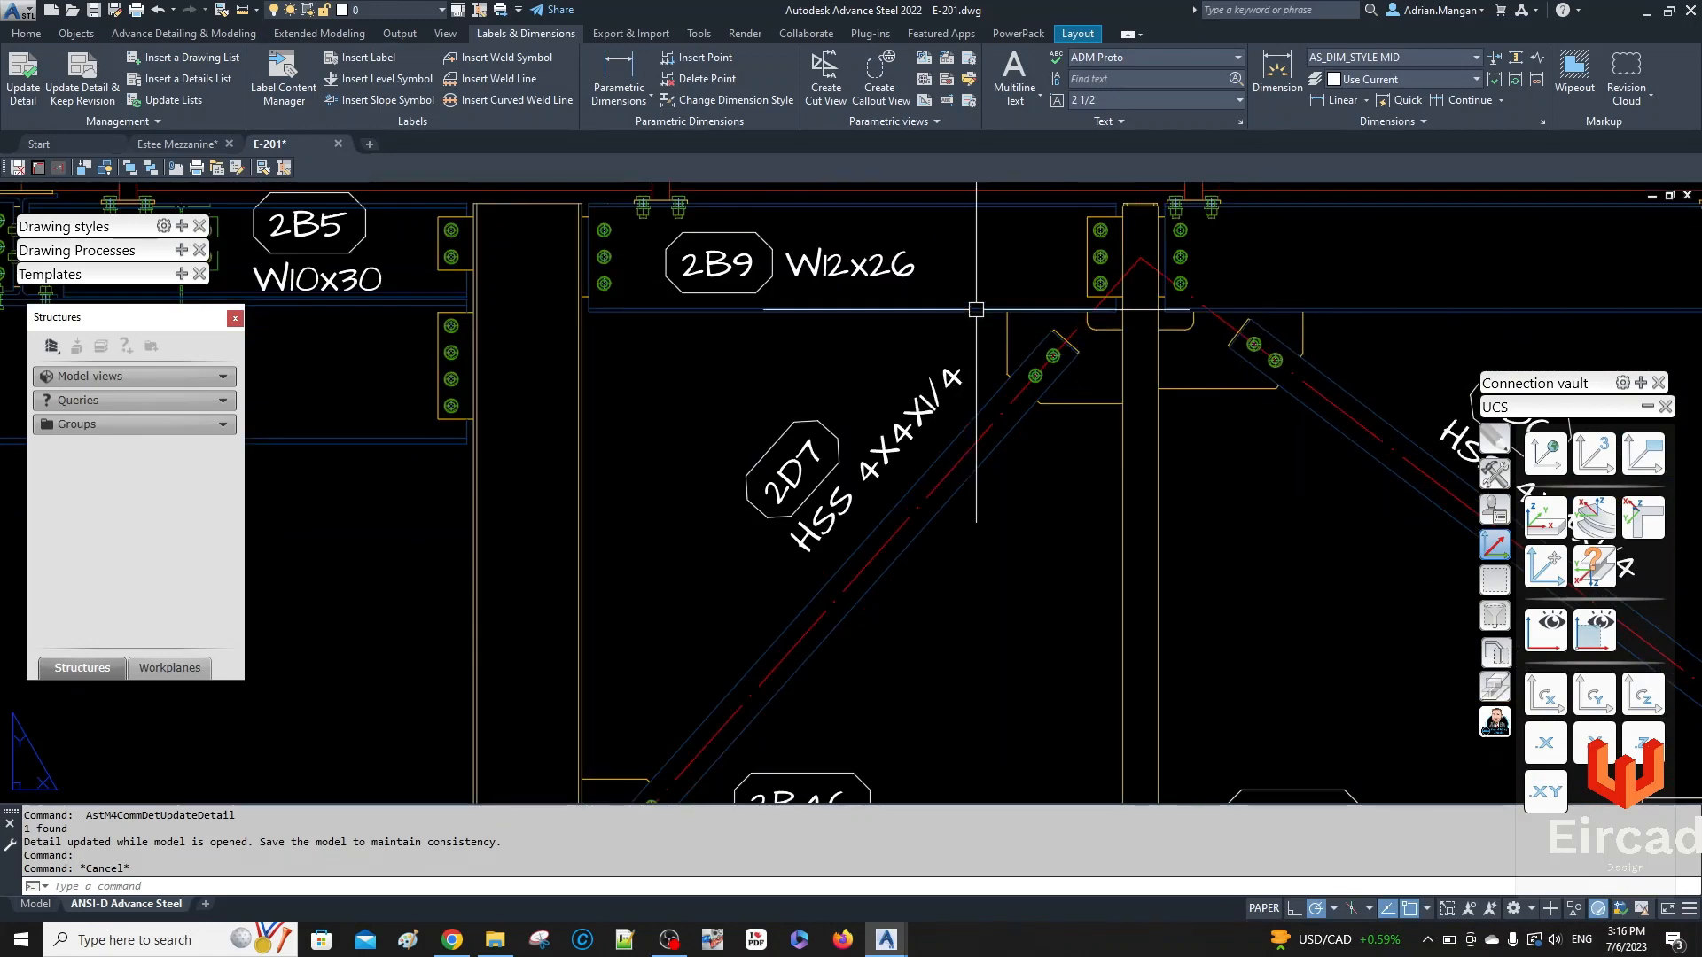
left_click(981, 304)
scroll(1139, 226, "up", 4)
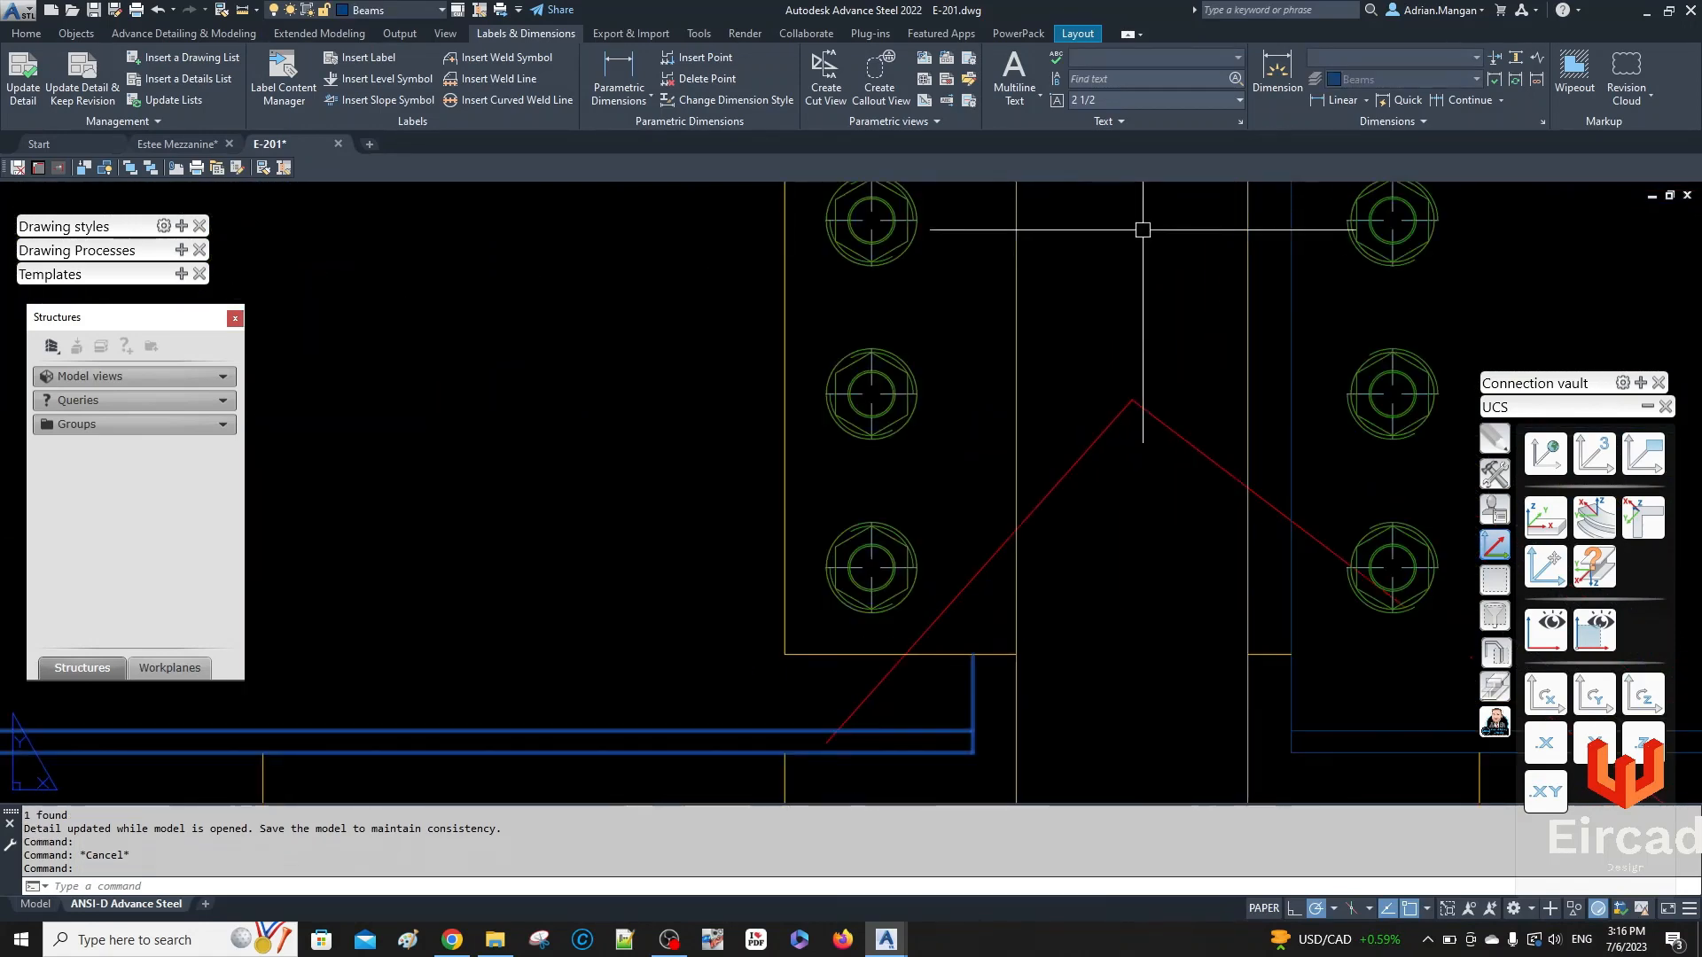
scroll(1167, 318, "down", 4)
middle_click_drag(1462, 349, 892, 317)
scroll(892, 317, "down", 5)
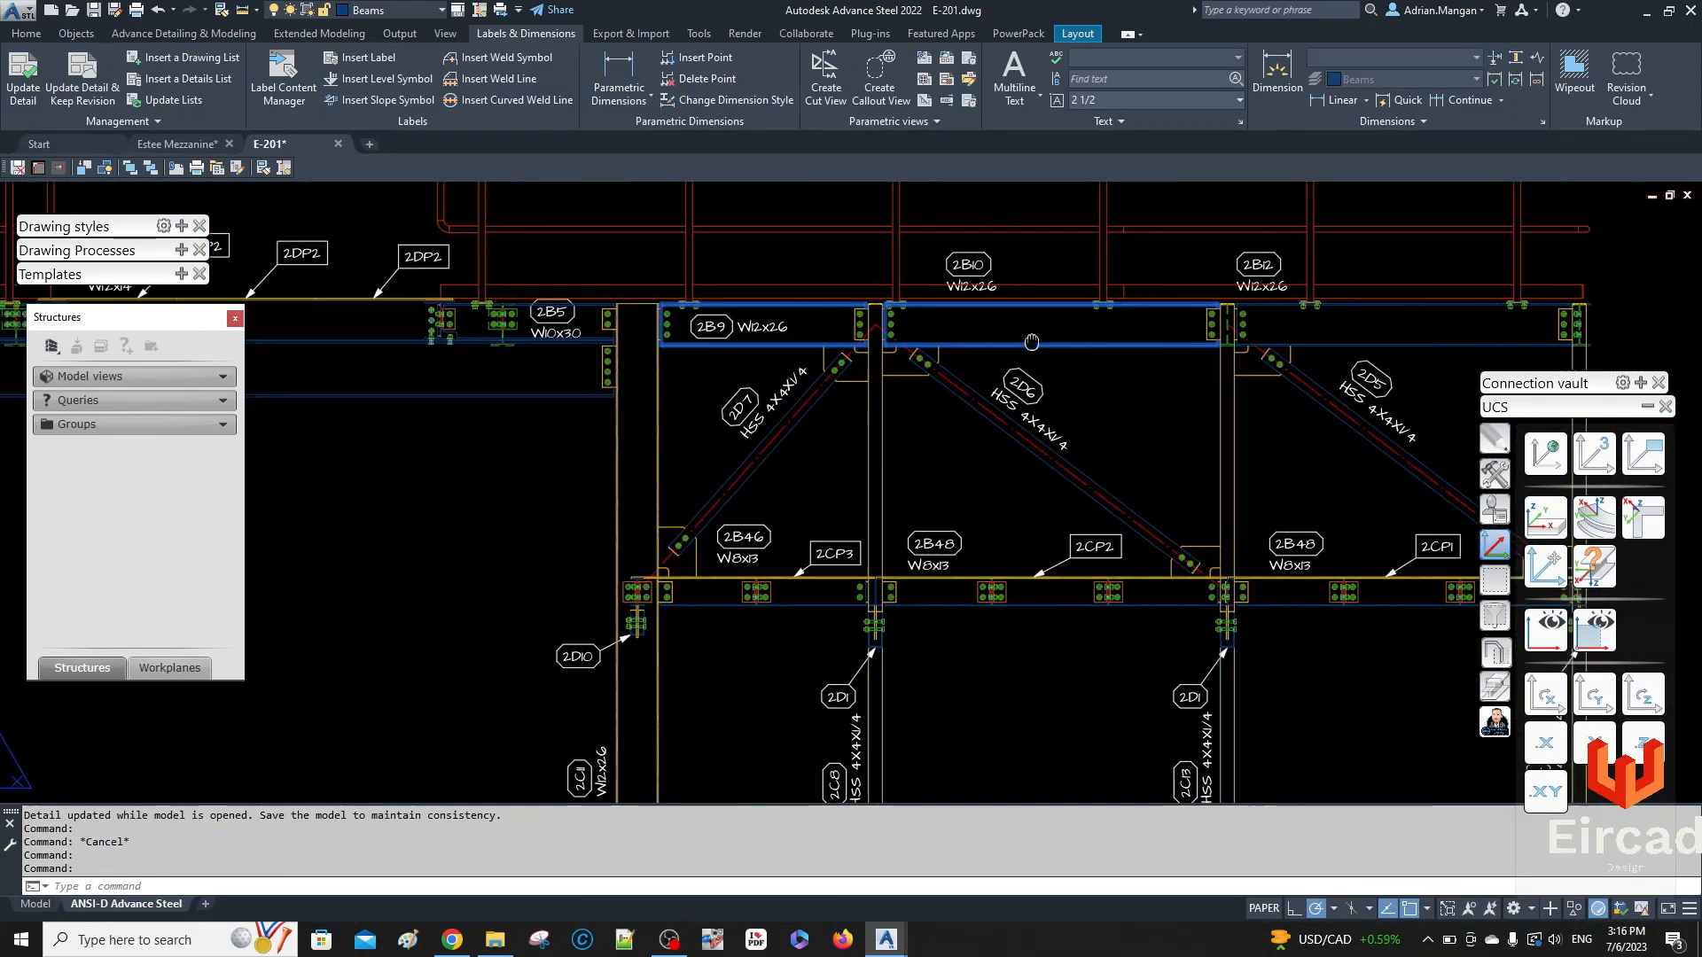
scroll(990, 288, "up", 2)
right_click(1145, 325)
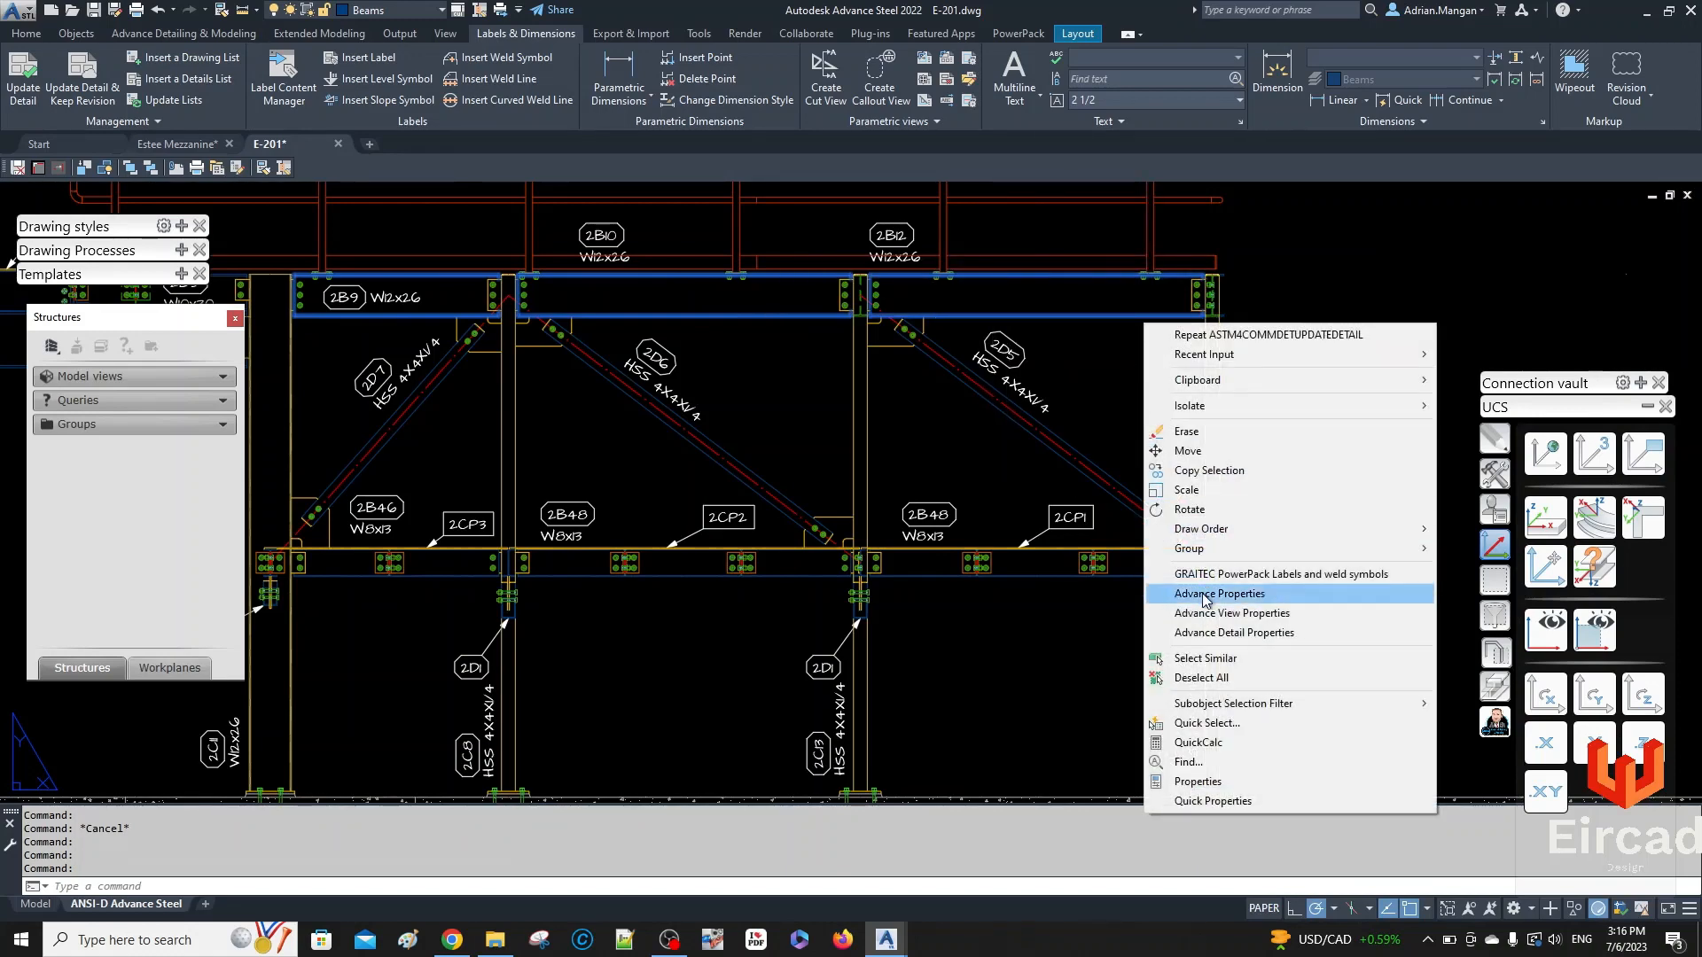
left_click(1241, 593)
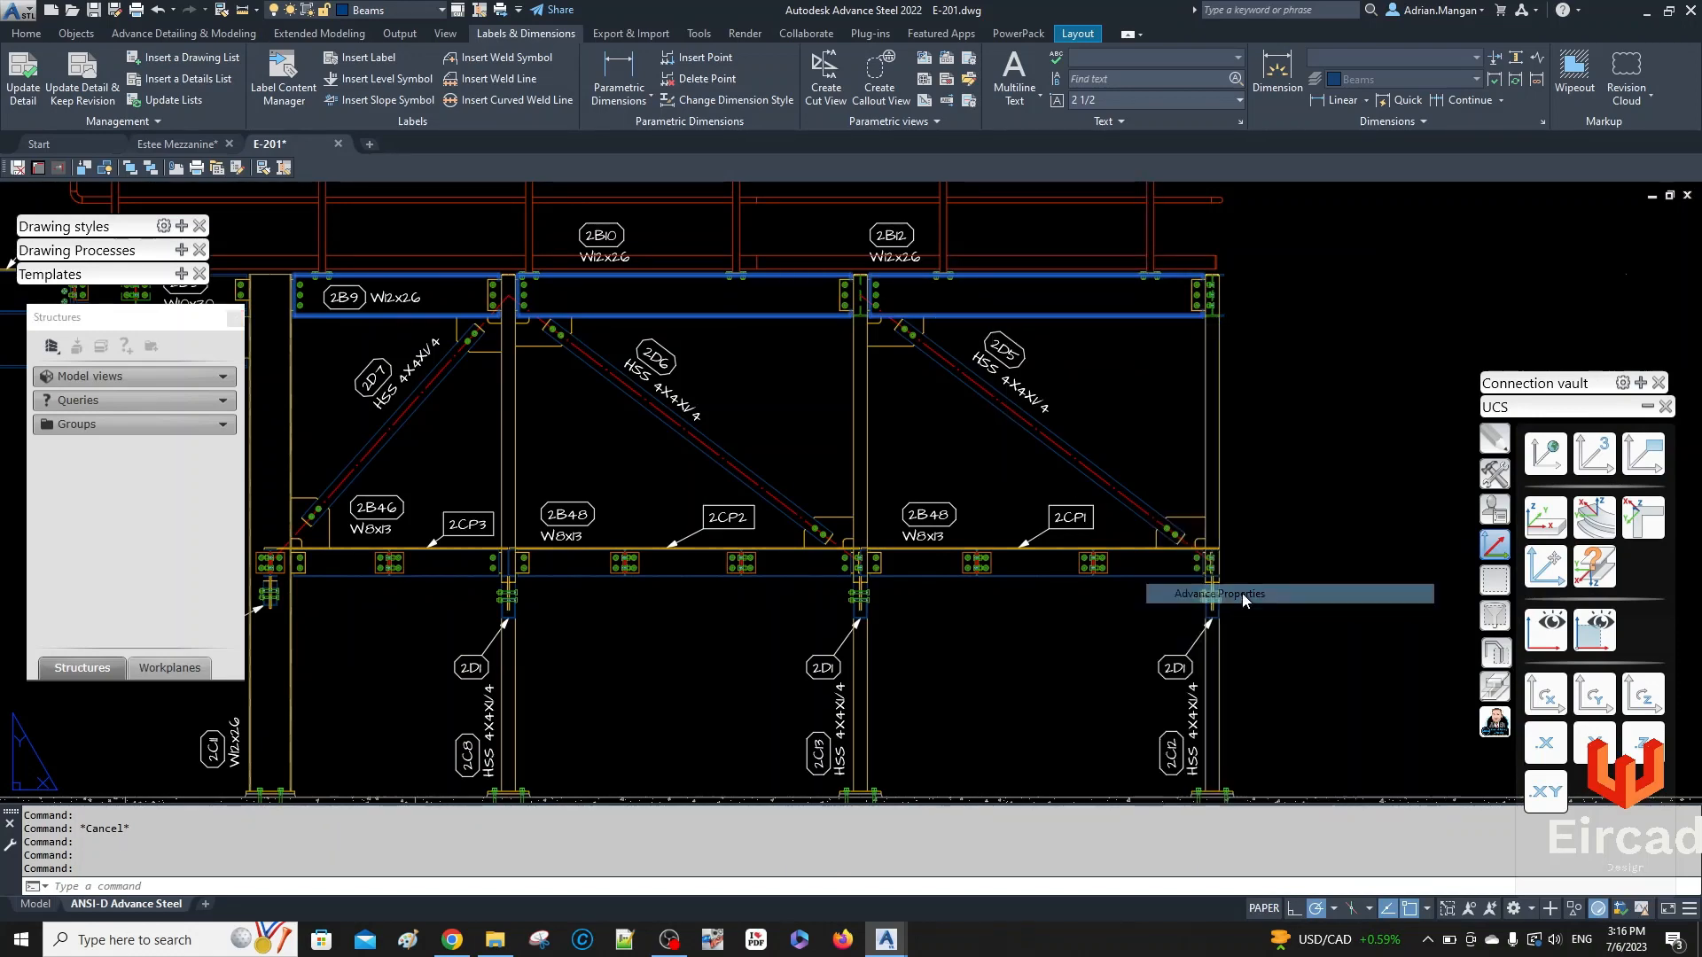
left_click(992, 216)
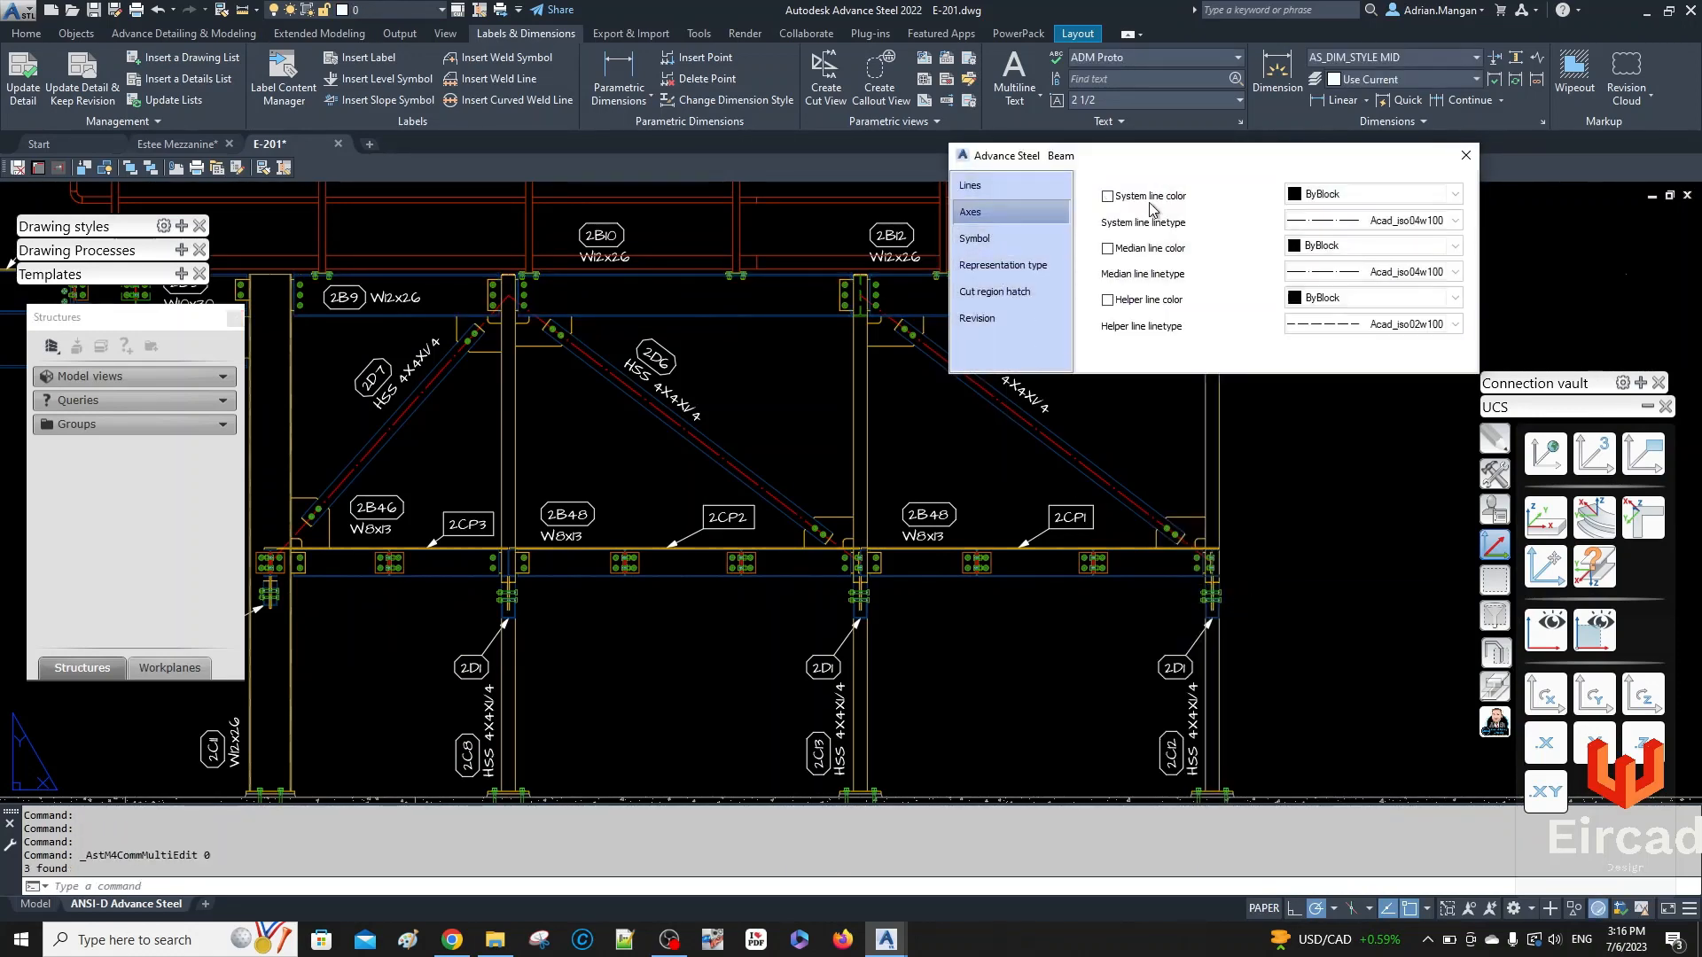
left_click(1108, 196)
left_click(1464, 156)
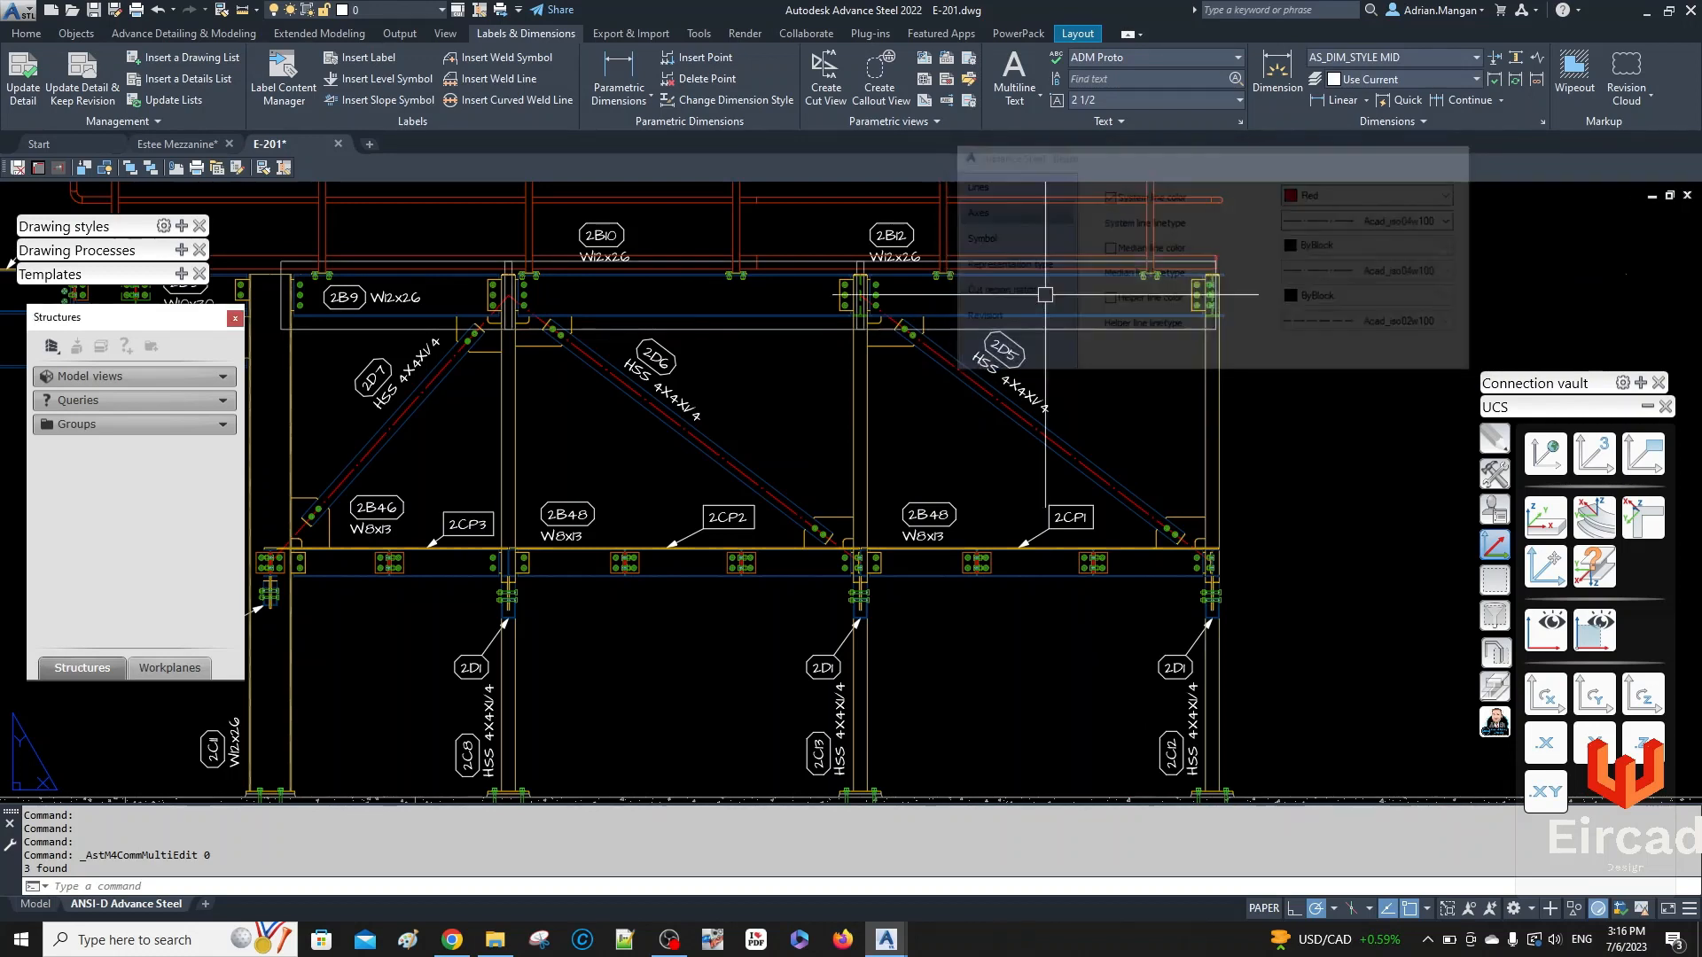
- Update the elevation detail to redraw the 2B9, 2B10 and 2B12 beams with their system lines
left_click(24, 89)
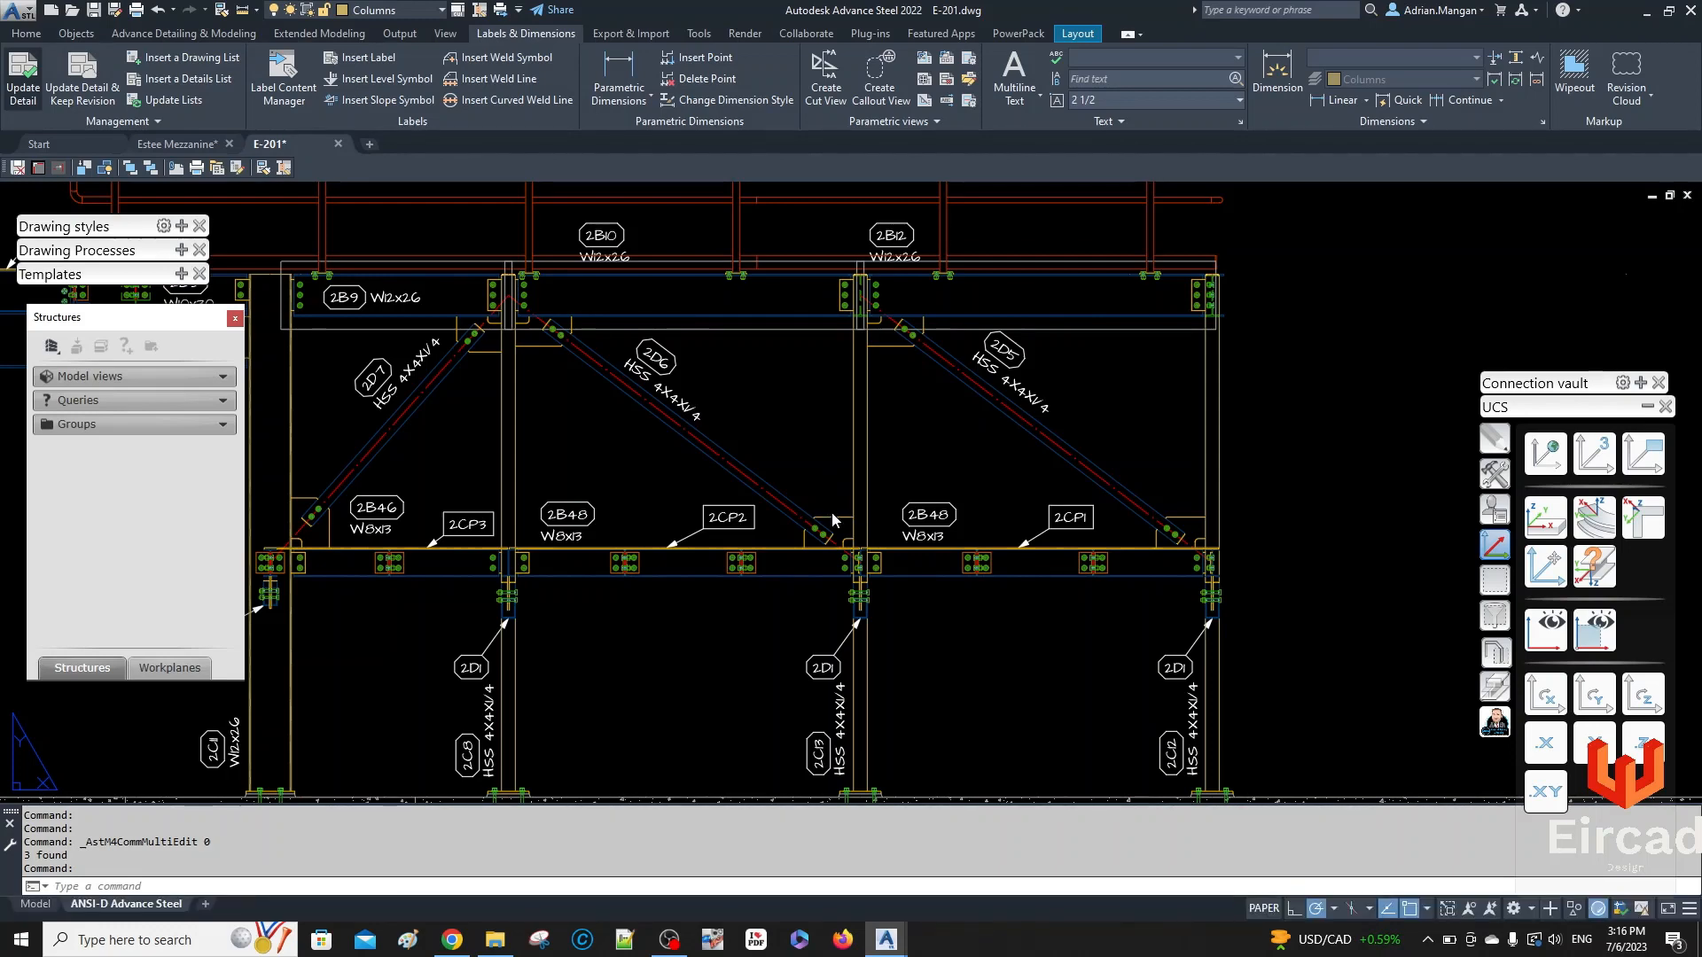
scroll(859, 512, "down", 1)
middle_click_drag(889, 451, 871, 298)
scroll(864, 516, "up", 2)
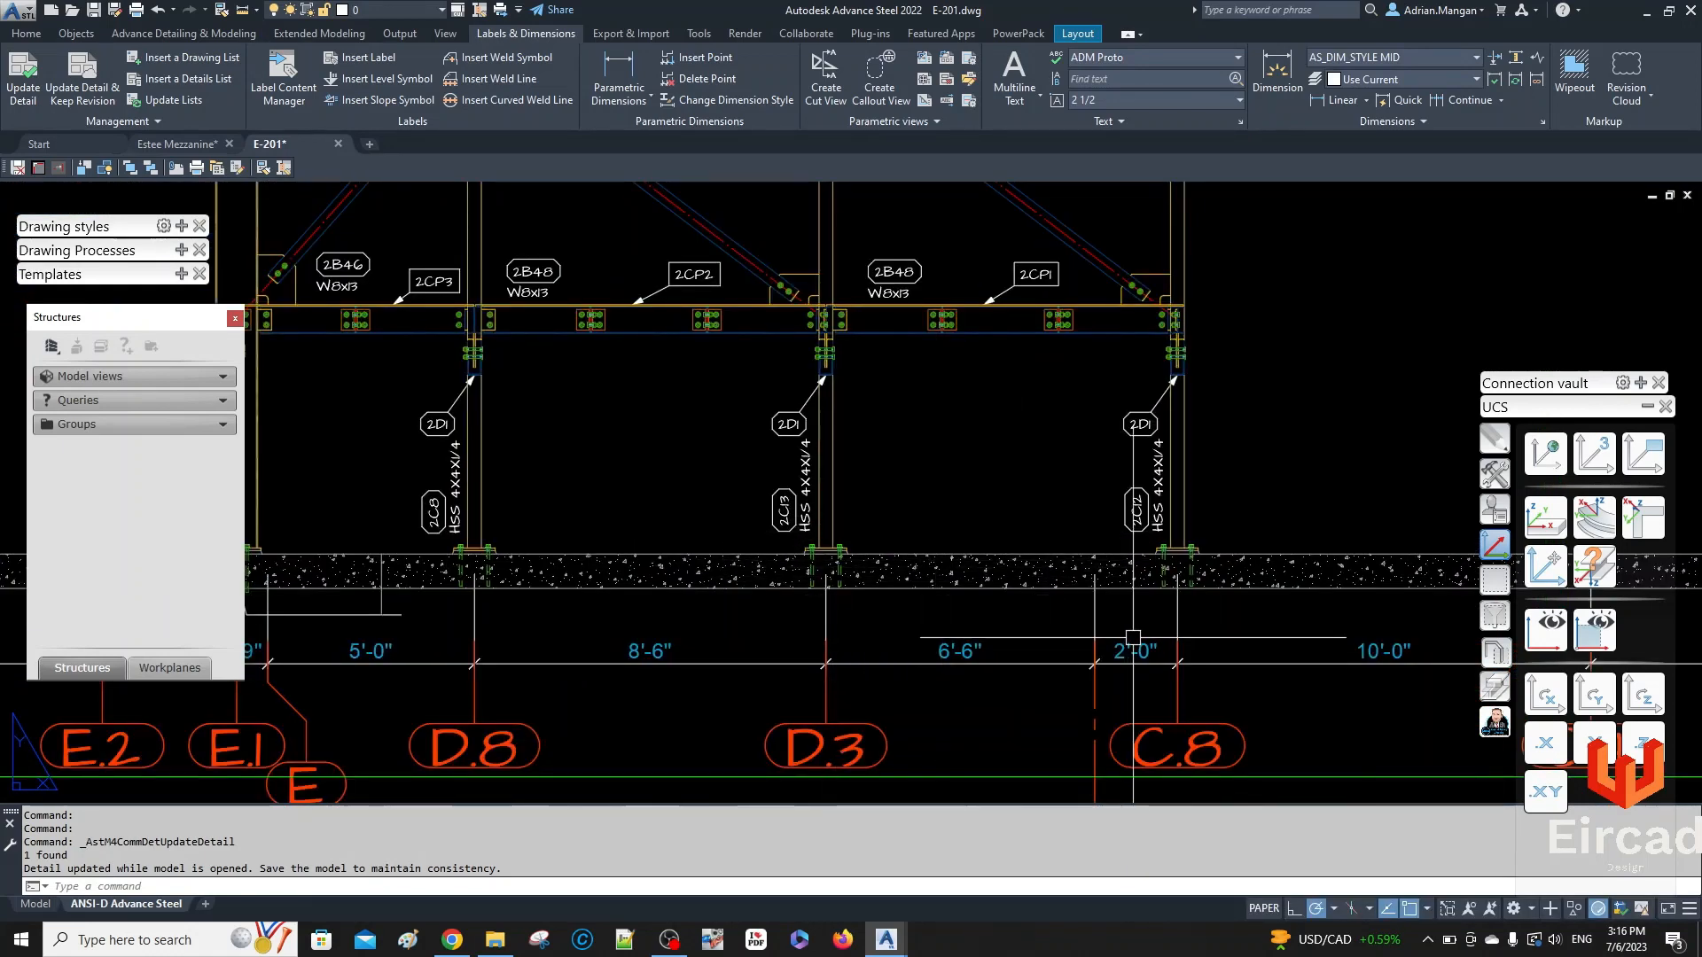
- Examine where the system lines of the 2D7 and 2D6 braces meet the 2B9 and 2B10 beam axes at the column
scroll(953, 478, "down", 2)
middle_click_drag(953, 479, 948, 618)
scroll(959, 403, "up", 6)
middle_click_drag(869, 381, 936, 530)
scroll(655, 380, "up", 4)
scroll(360, 274, "down", 4)
middle_click_drag(452, 288, 1322, 333)
scroll(374, 307, "up", 3)
middle_click_drag(426, 326, 904, 337)
scroll(705, 406, "up", 4)
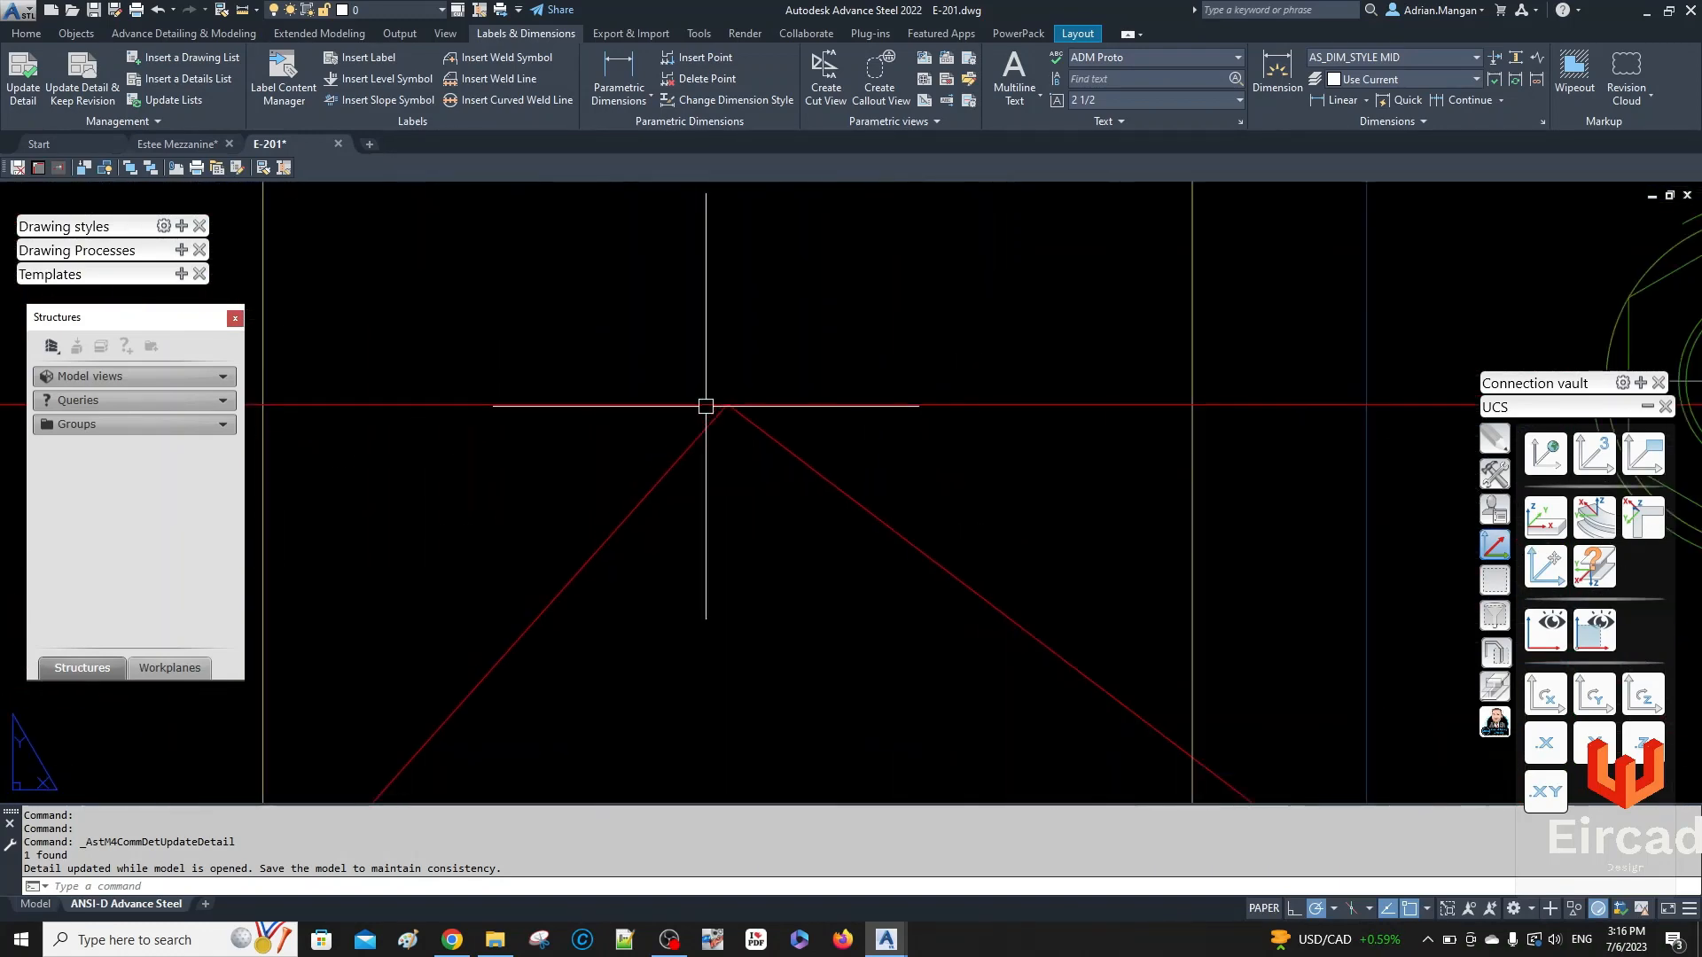
scroll(806, 376, "down", 6)
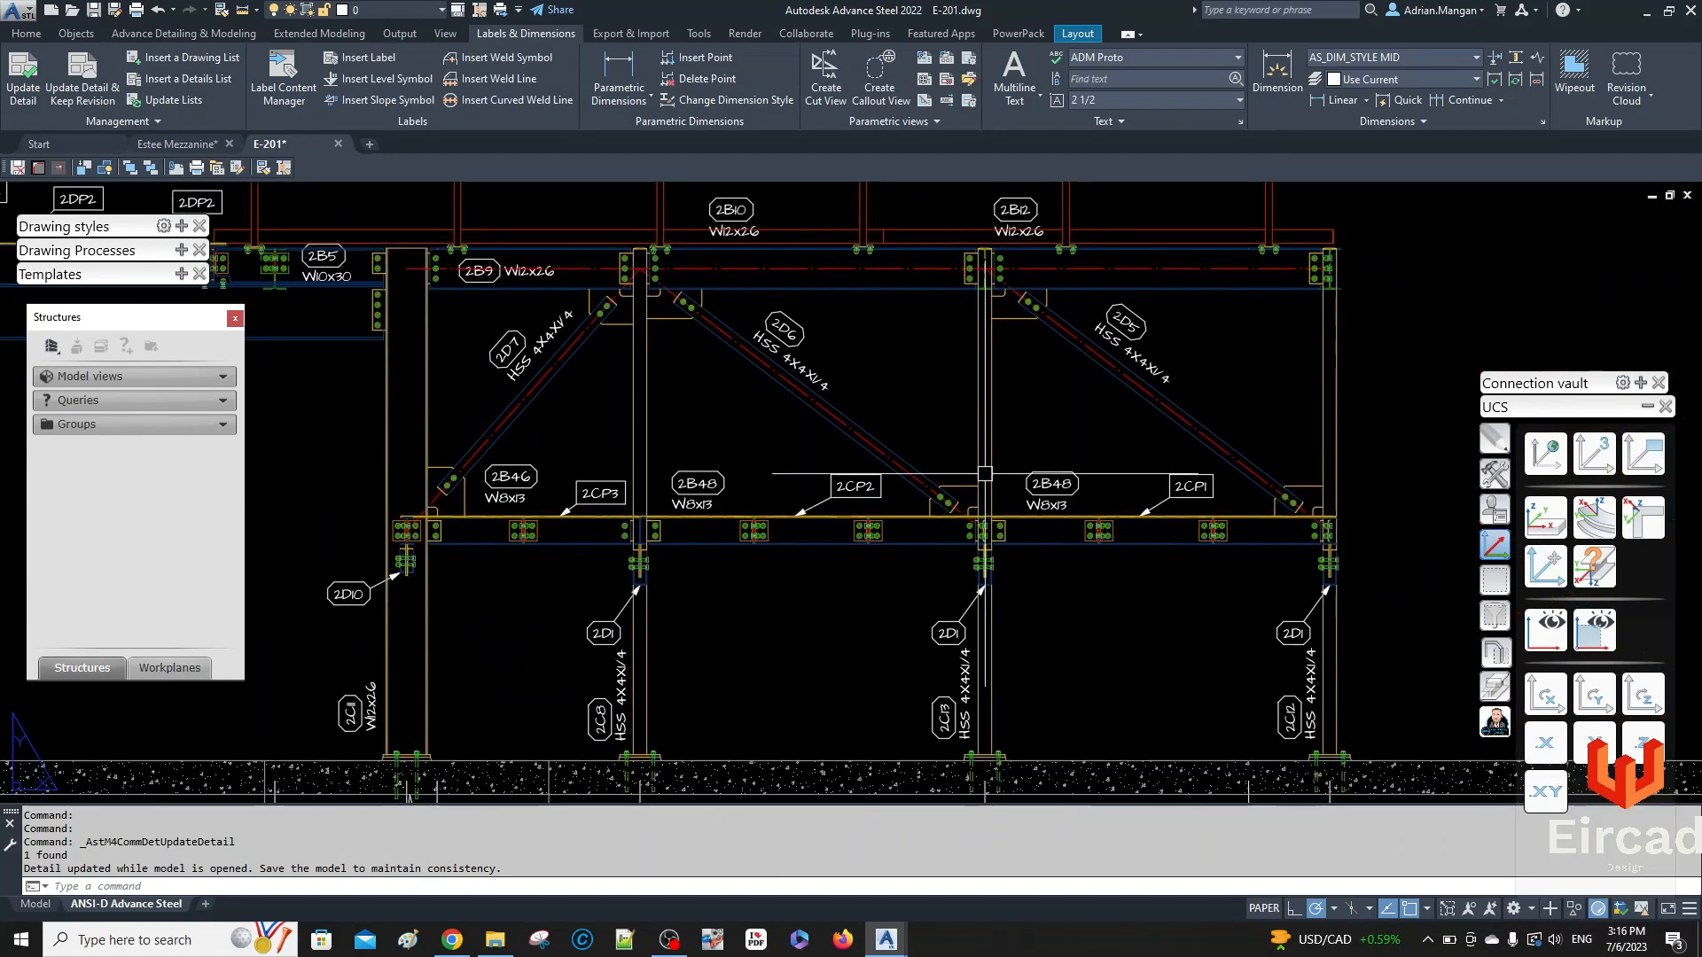
scroll(994, 490, "up", 4)
scroll(973, 540, "down", 3)
mouse_move(973, 540)
middle_mouse_down()
mouse_move(825, 509)
mouse_move(993, 521)
middle_mouse_up()
scroll(843, 504, "down", 3)
scroll(1117, 492, "up", 8)
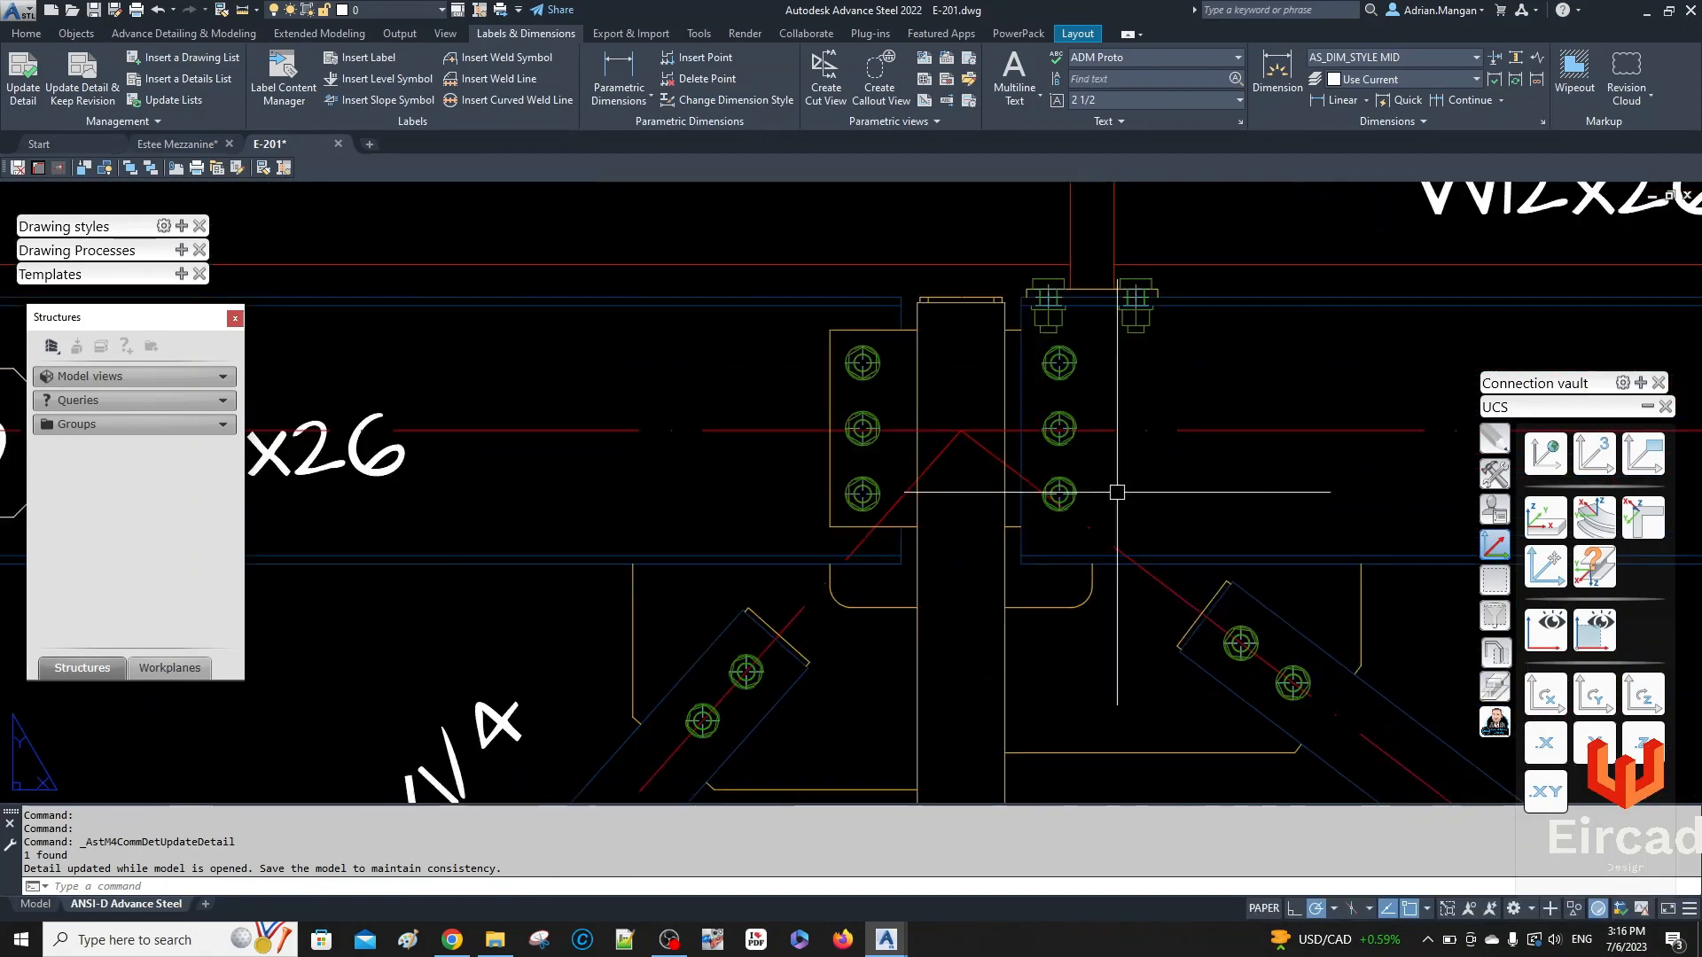
scroll(1117, 492, "down", 5)
scroll(1133, 516, "down", 3)
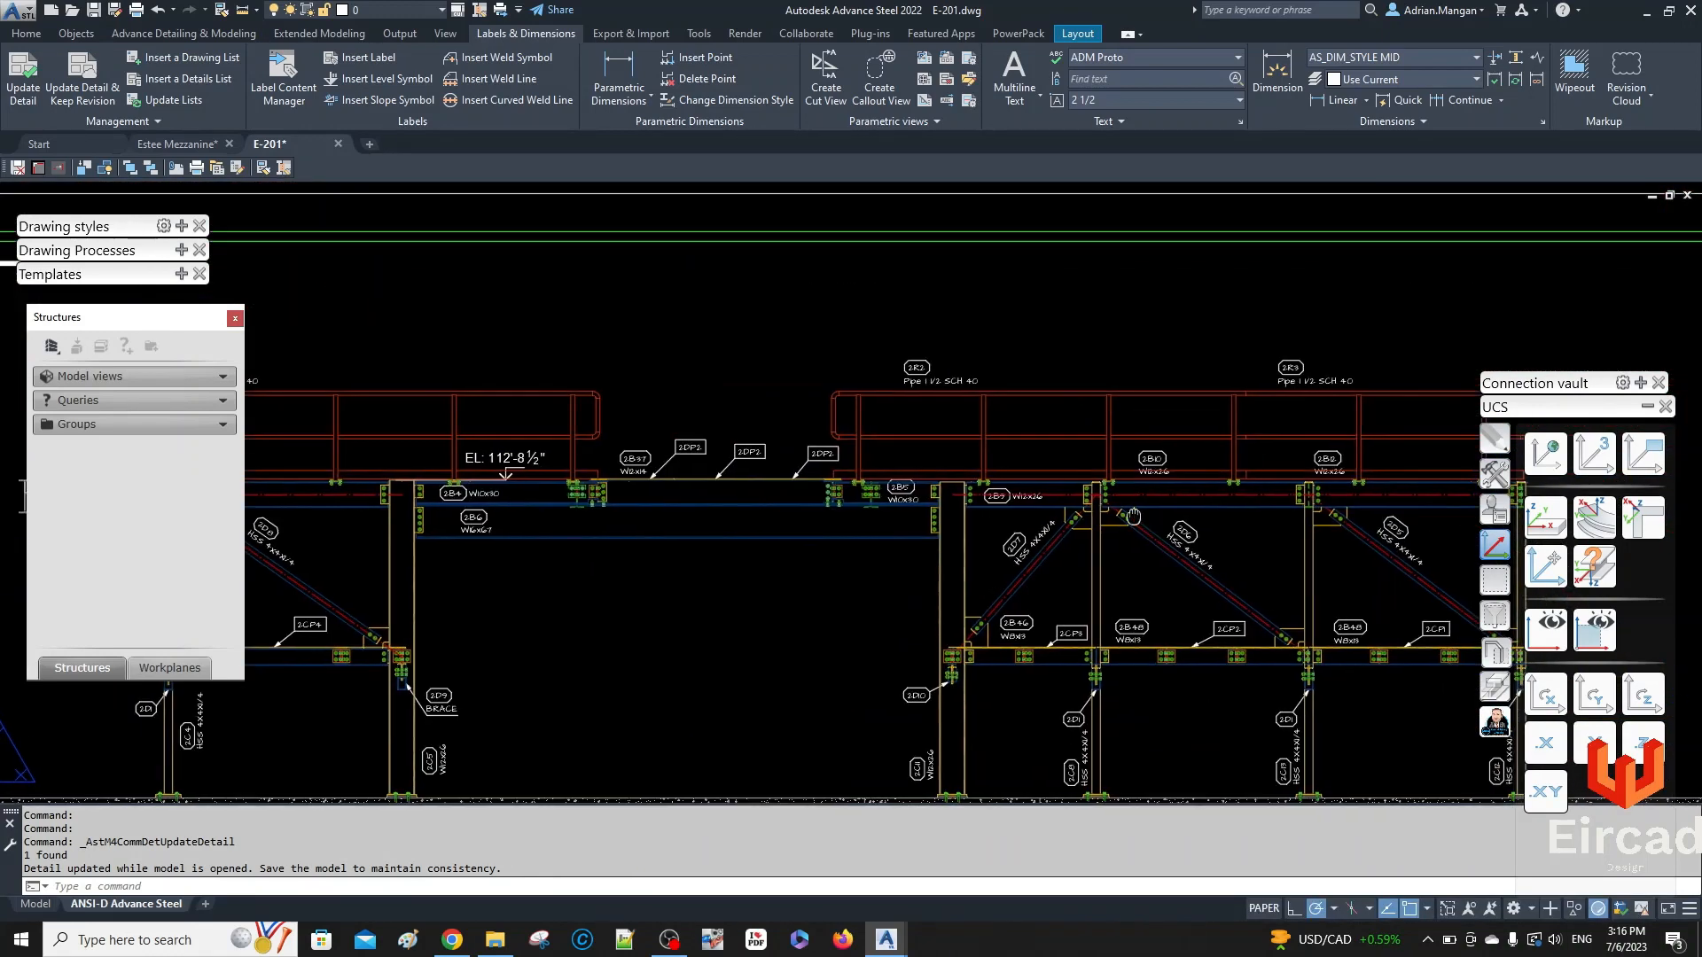
- Examine the system lines of the 2D5 and 2D8 braces and the elevation's extent at its west end near grid G
middle_click_drag(1133, 516, 904, 438)
scroll(1165, 461, "up", 4)
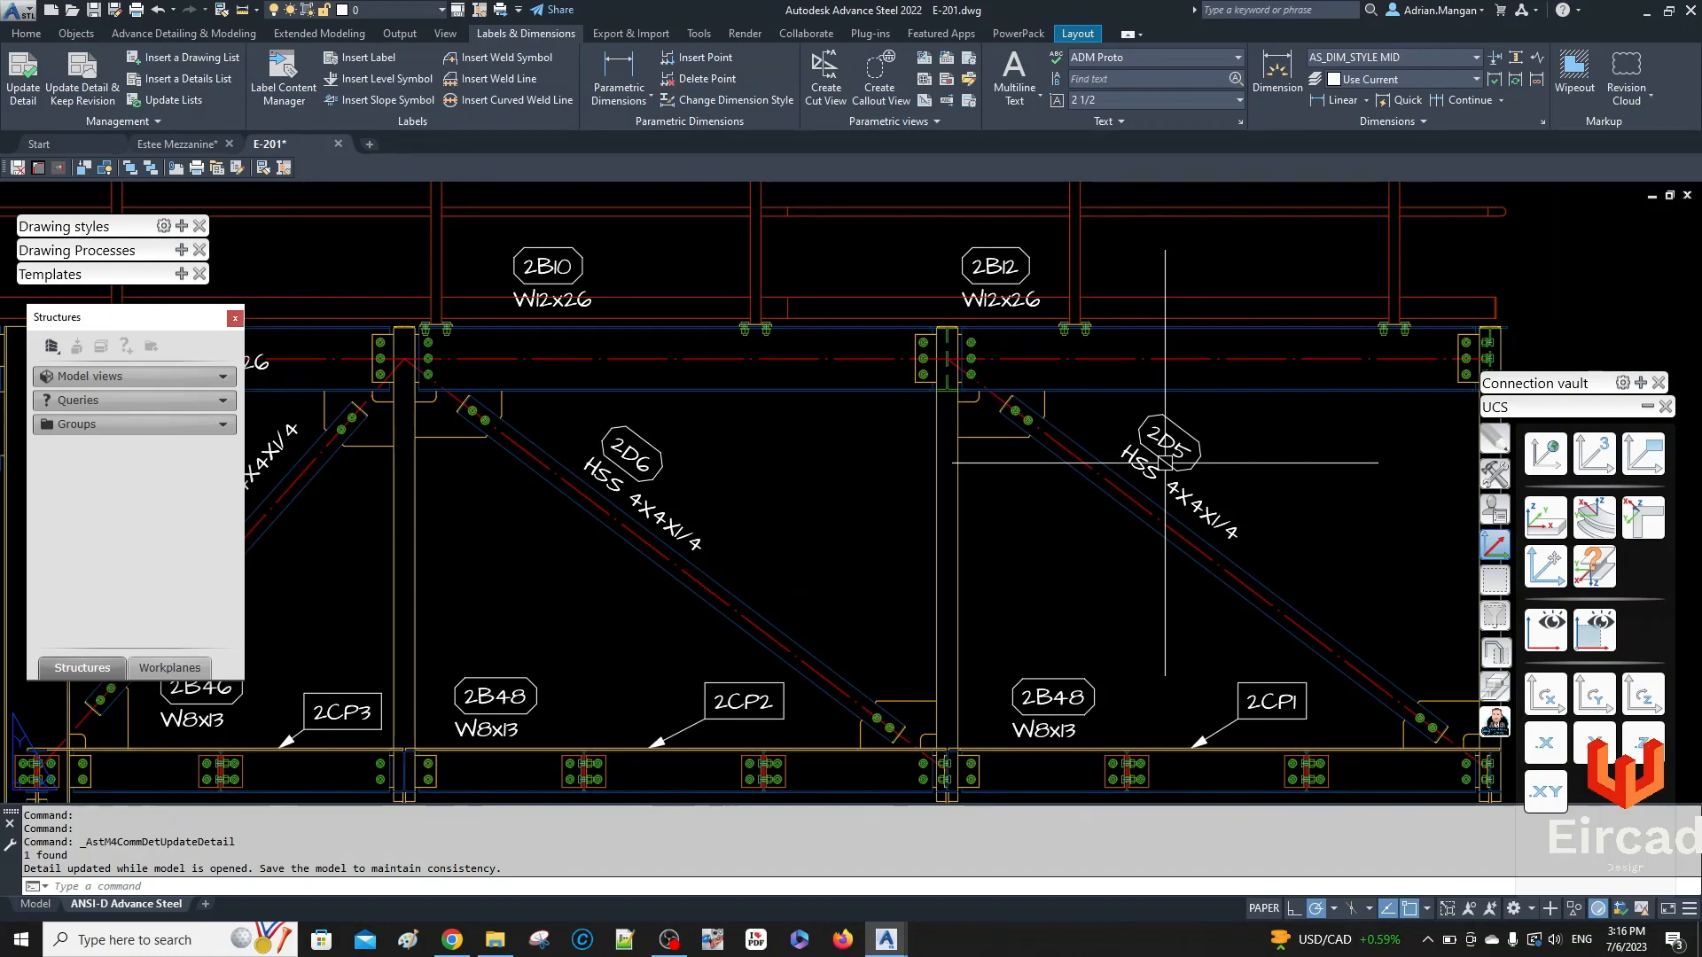
scroll(703, 430, "down", 3)
middle_click_drag(703, 430, 1122, 442)
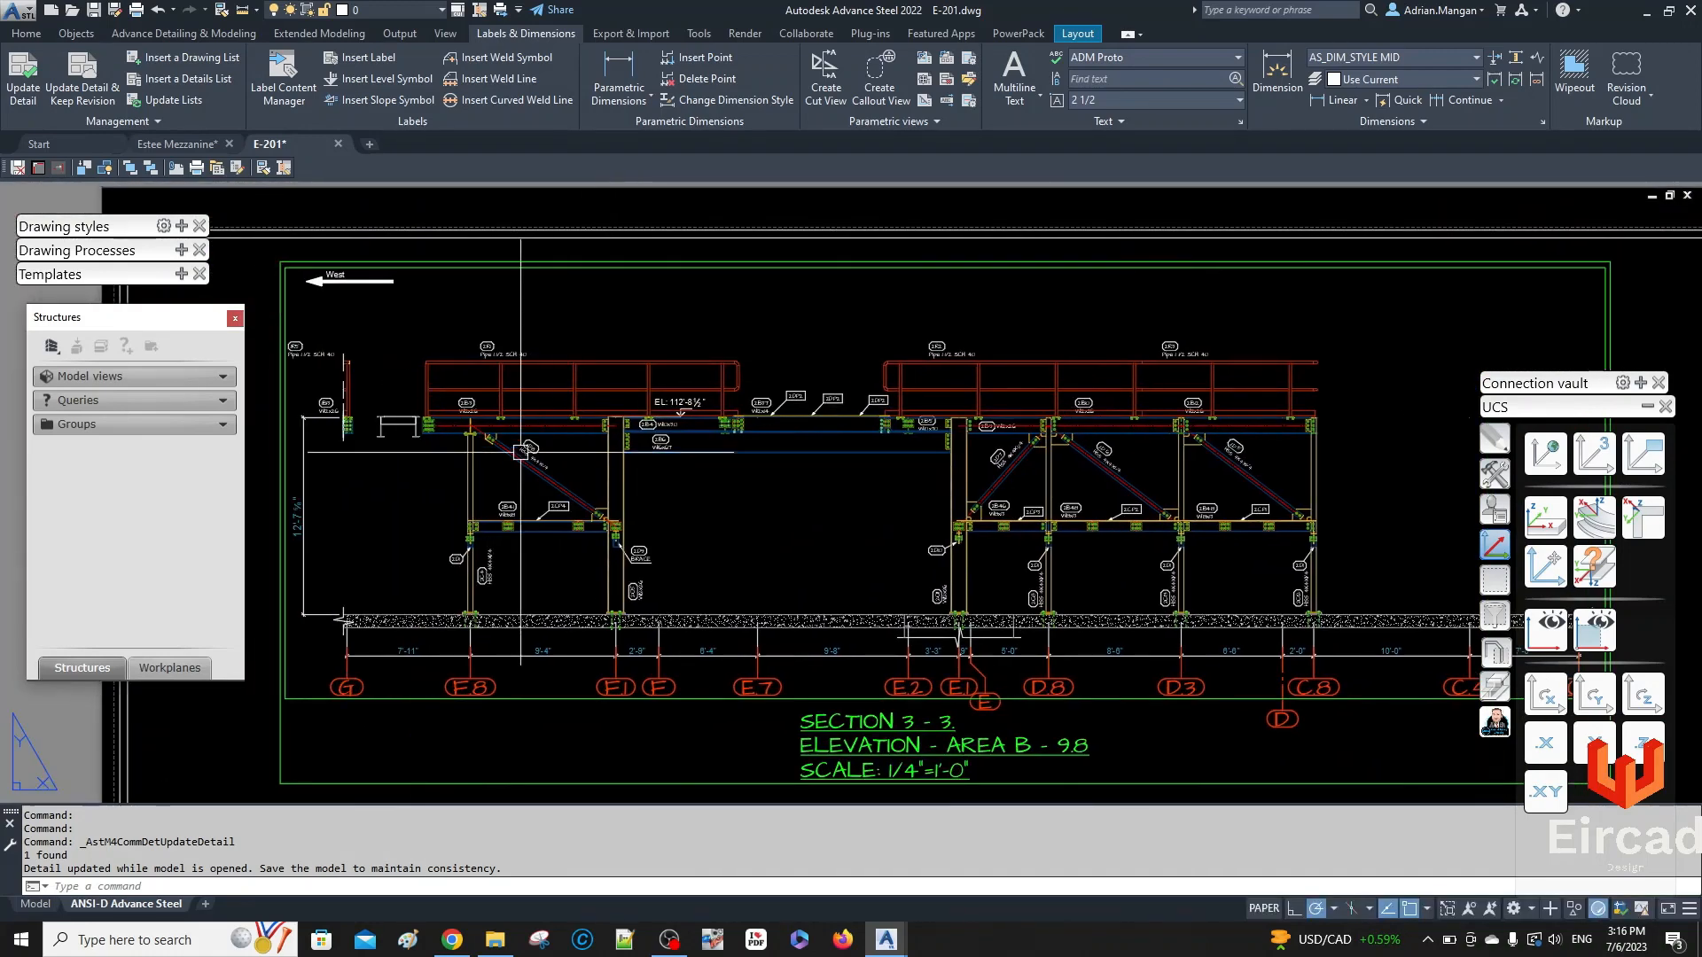
scroll(520, 452, "up", 4)
scroll(505, 463, "up", 5)
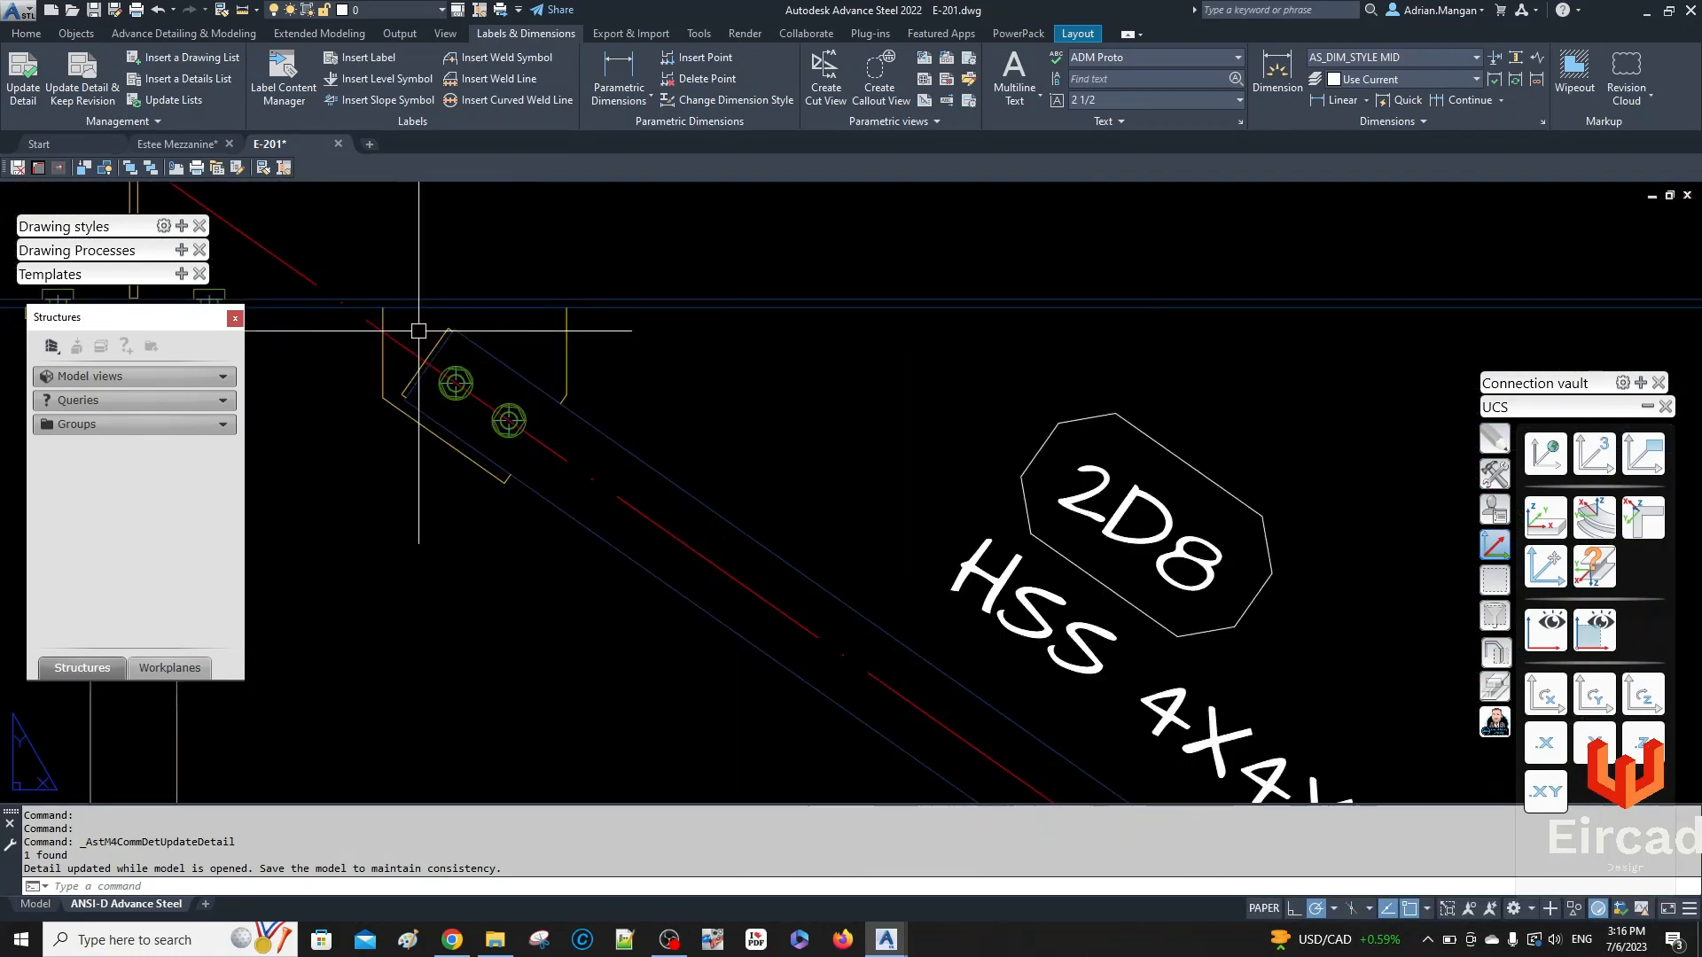
scroll(829, 392, "down", 5)
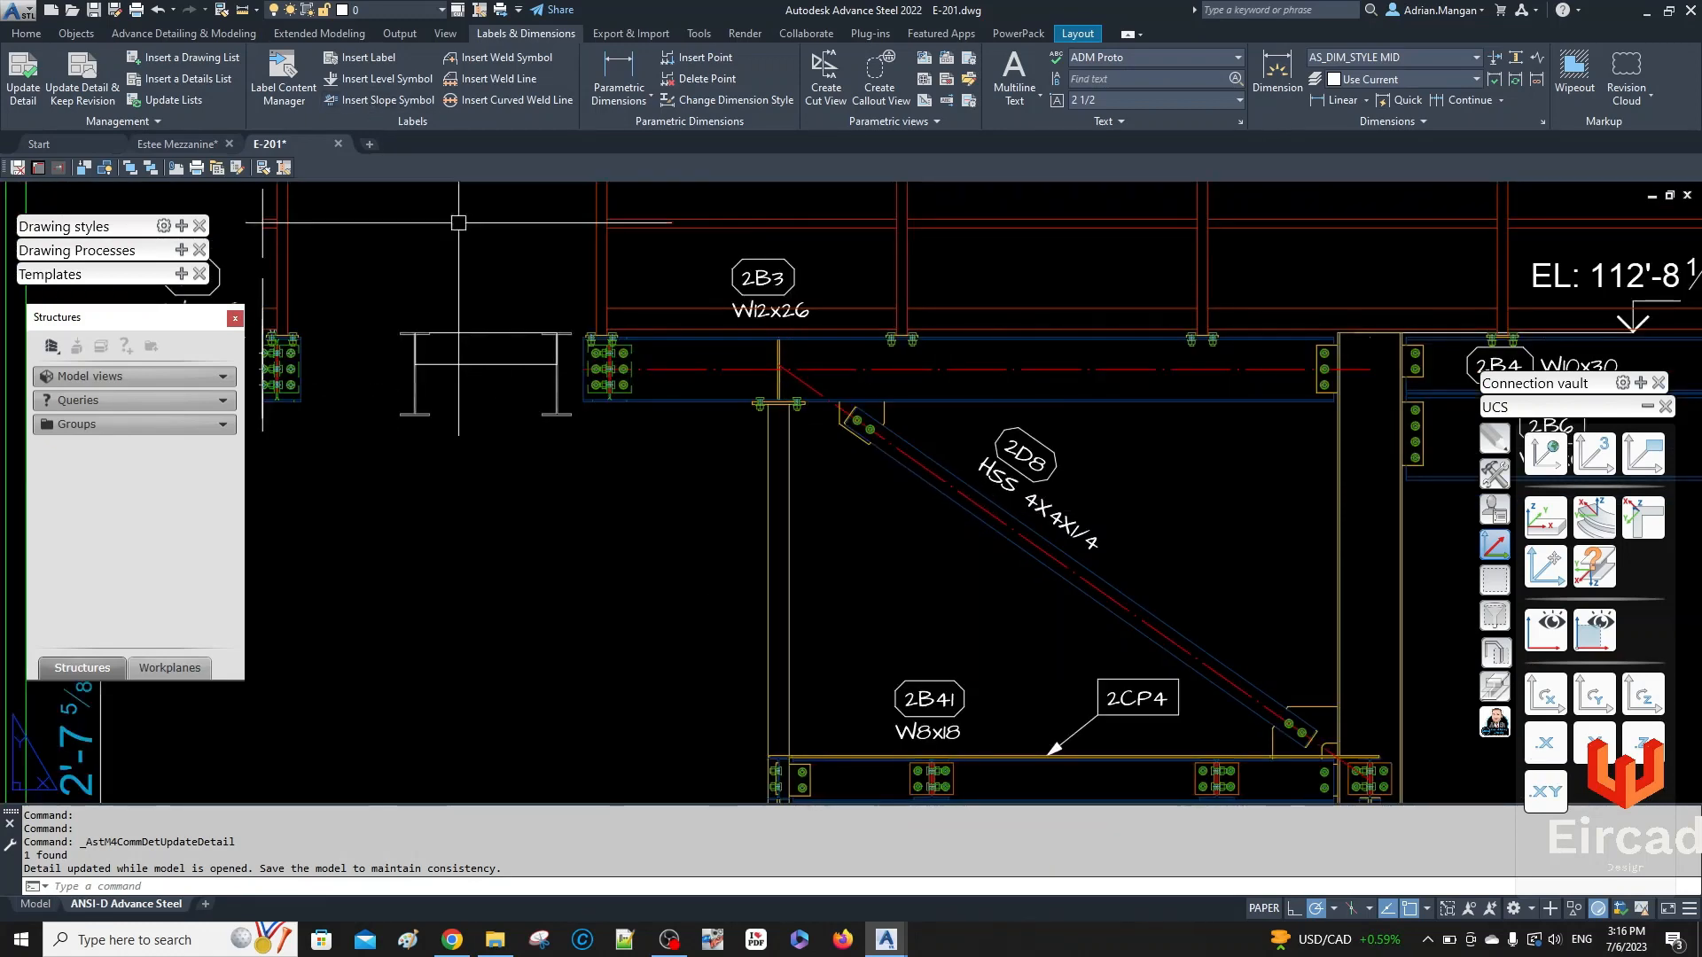
scroll(529, 362, "down", 4)
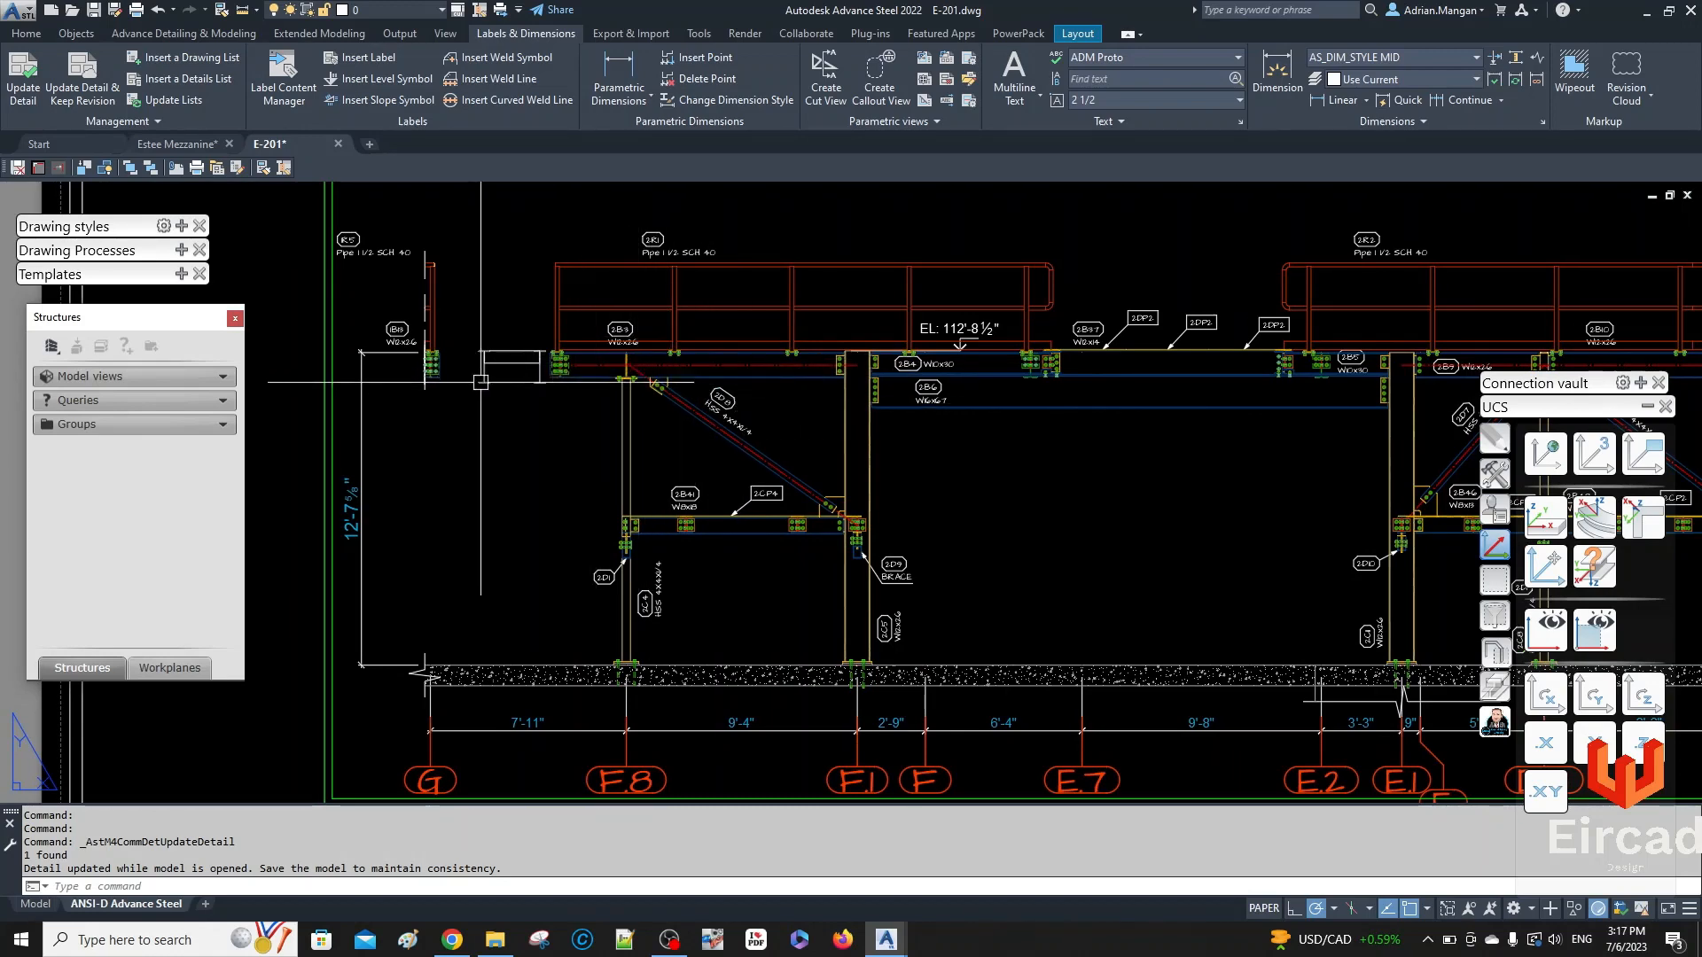
scroll(480, 382, "down", 2)
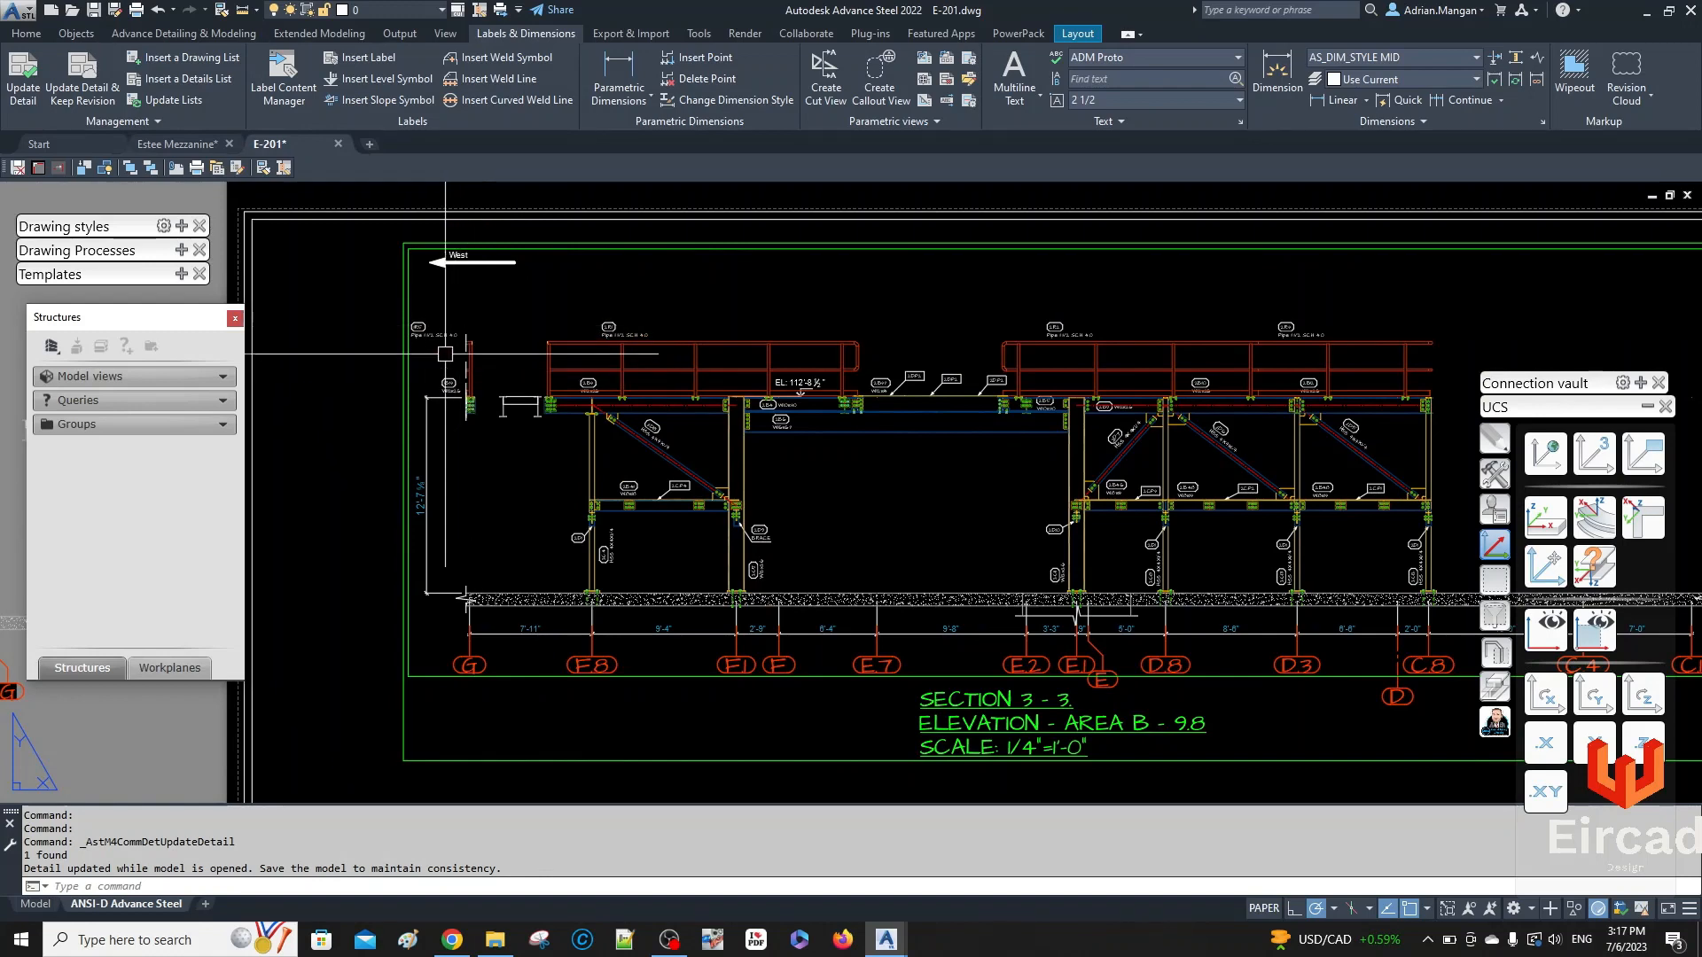
scroll(728, 479, "down", 3)
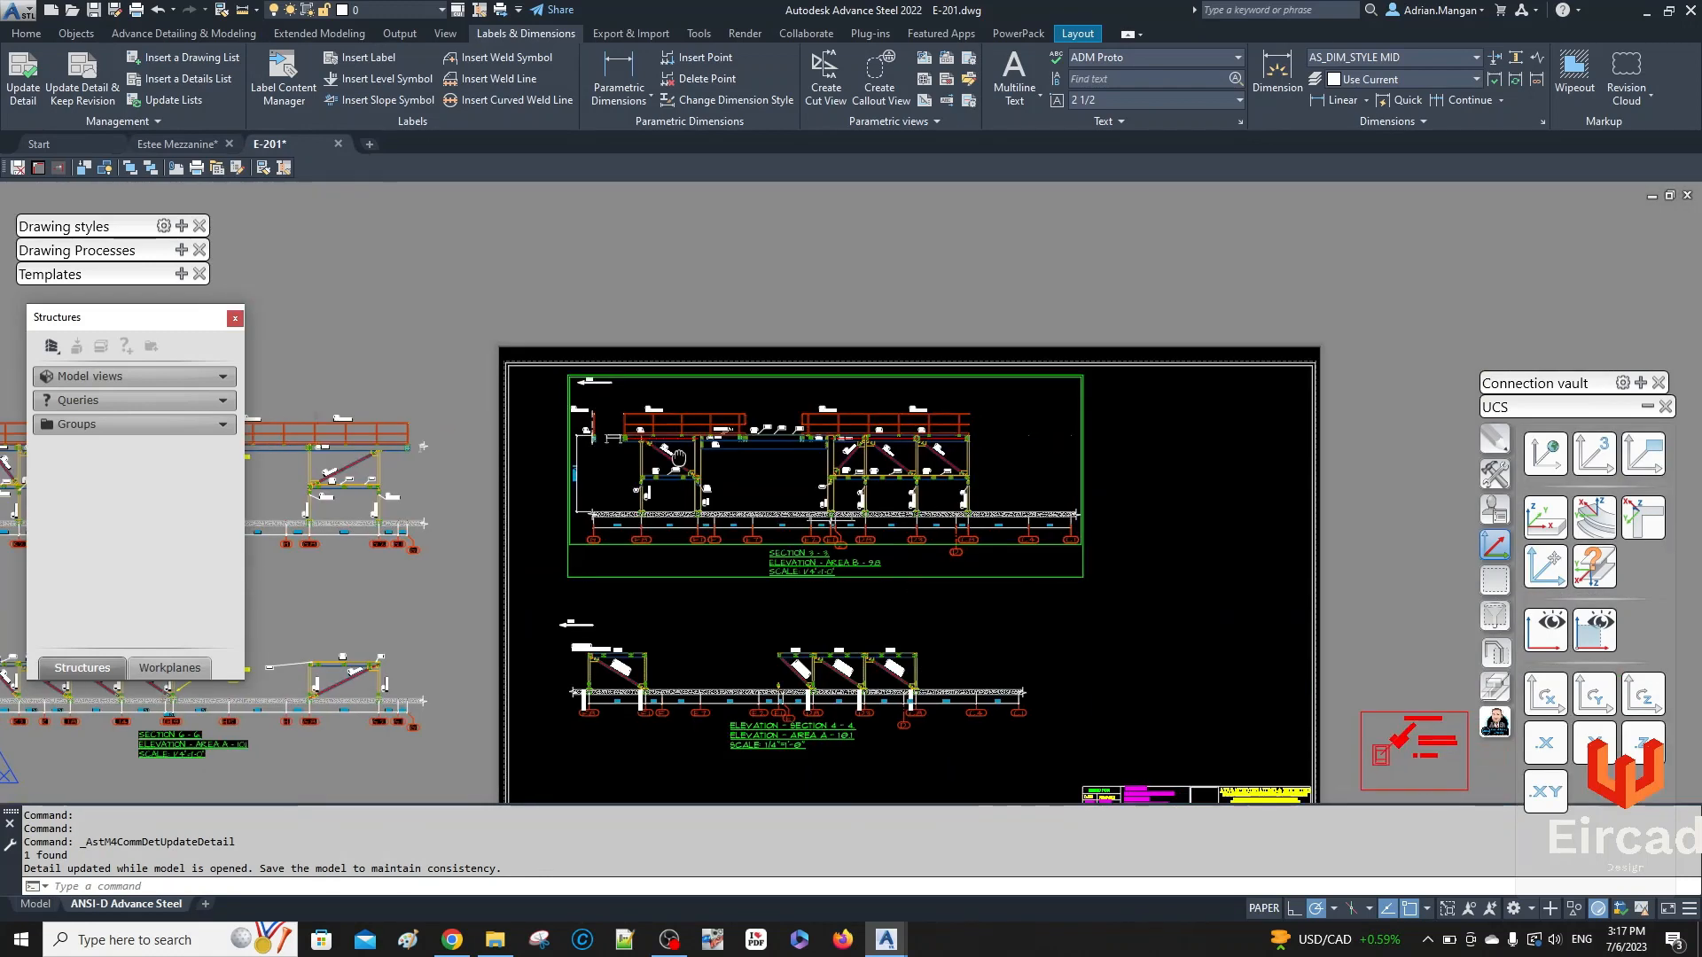
- In the Estee Mezzanine model, move the camera that defines the elevation by 12 along the 90° polar direction
left_click(188, 144)
middle_click_drag(657, 480, 902, 413)
scroll(809, 425, "down", 4)
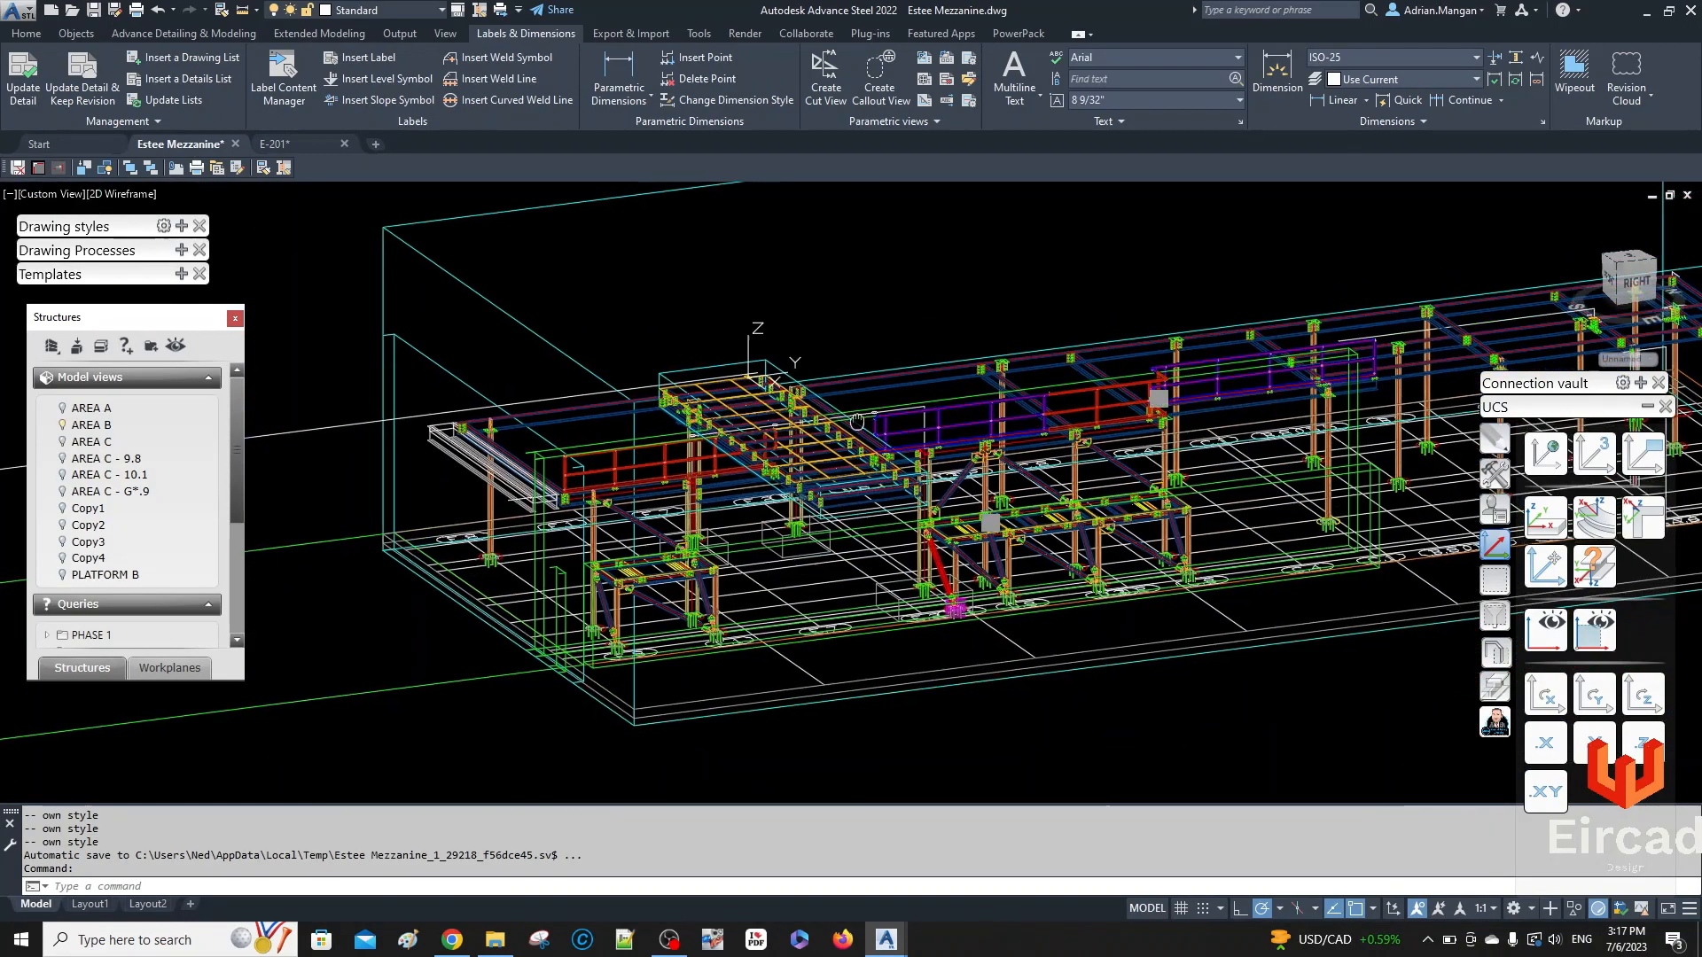
scroll(511, 445, "up", 2)
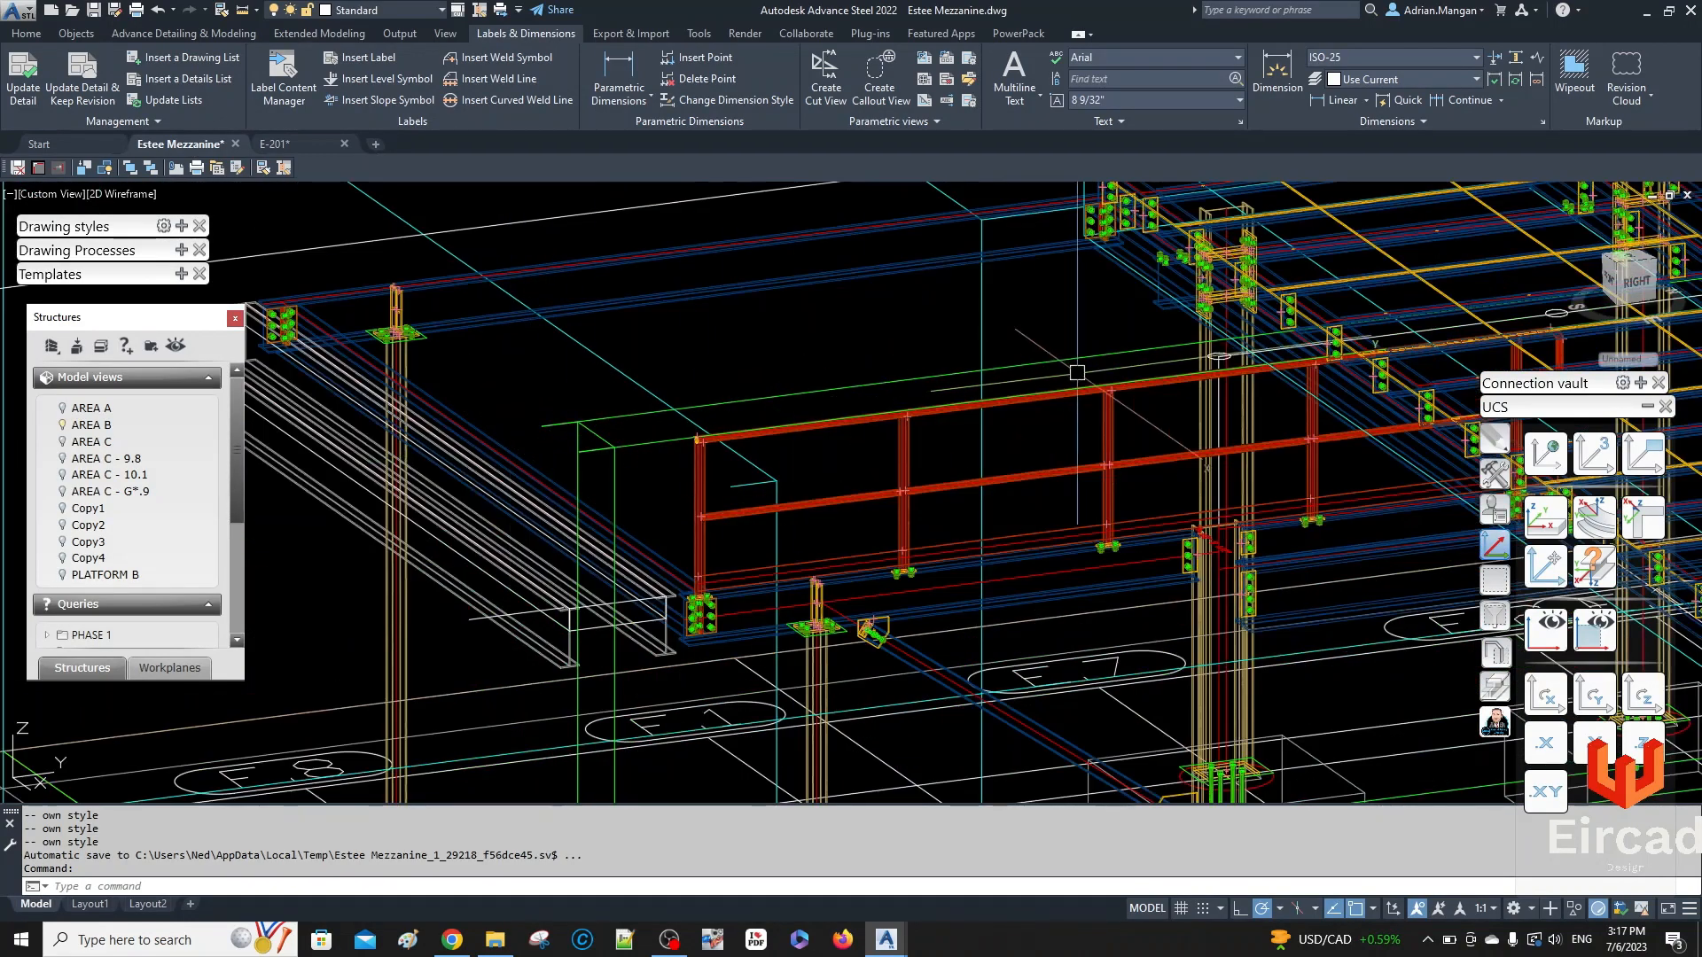
left_click(1125, 357)
scroll(674, 434, "down", 5)
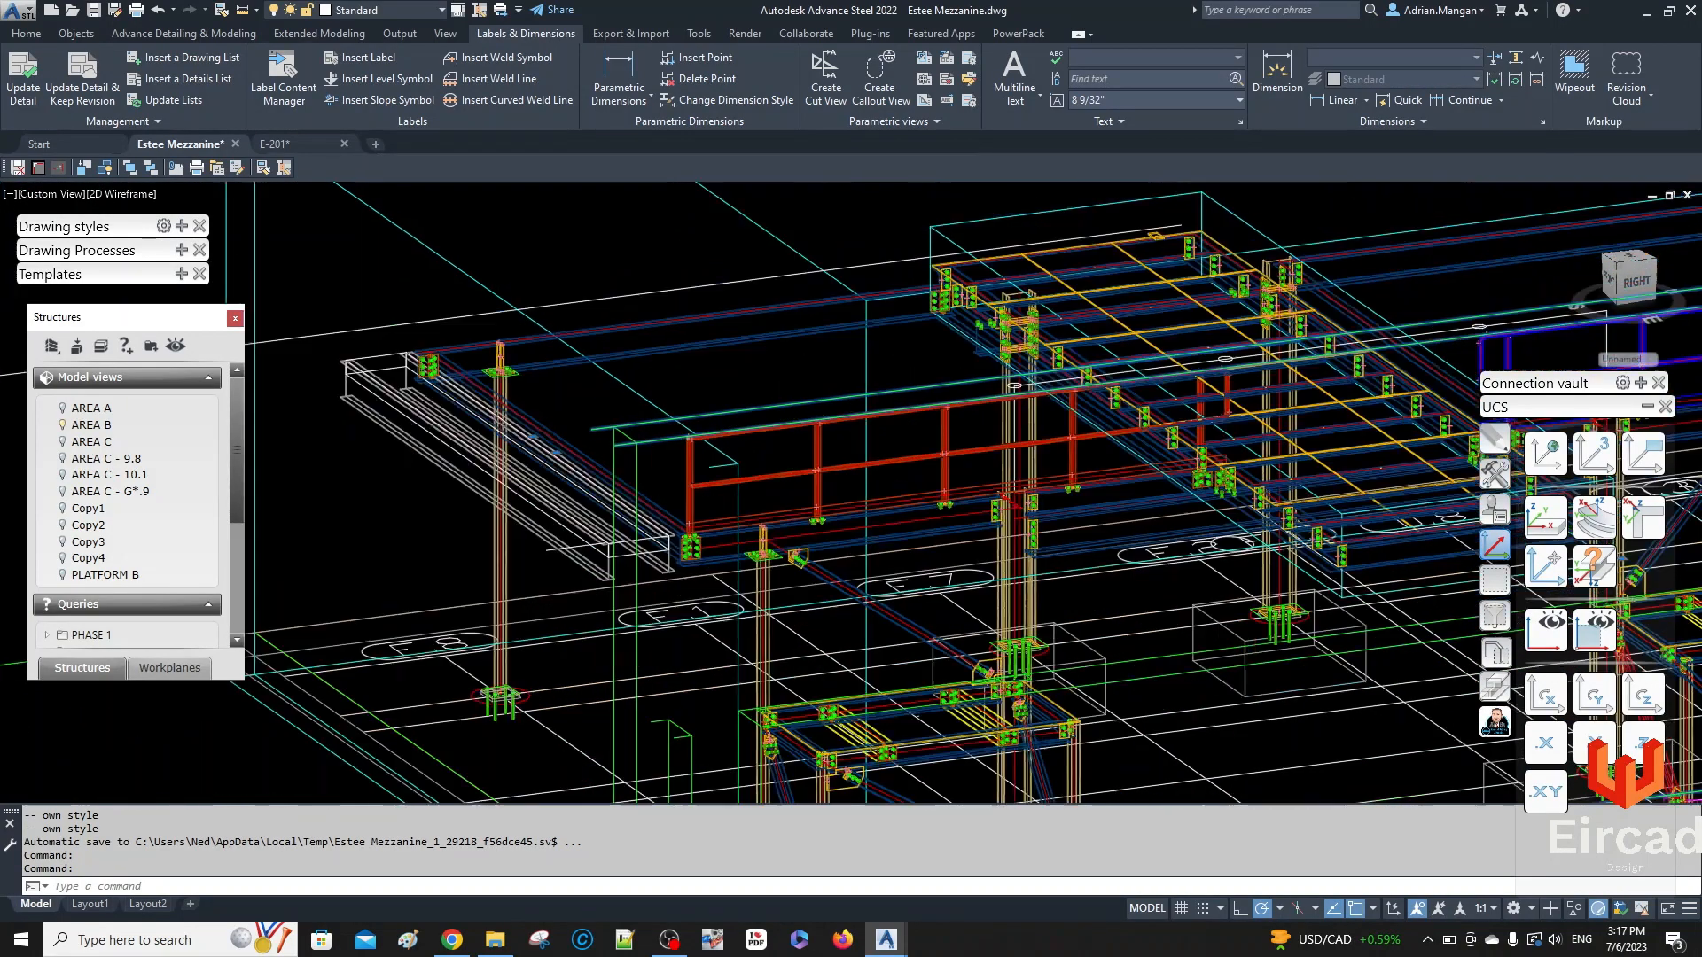
scroll(663, 431, "down", 5)
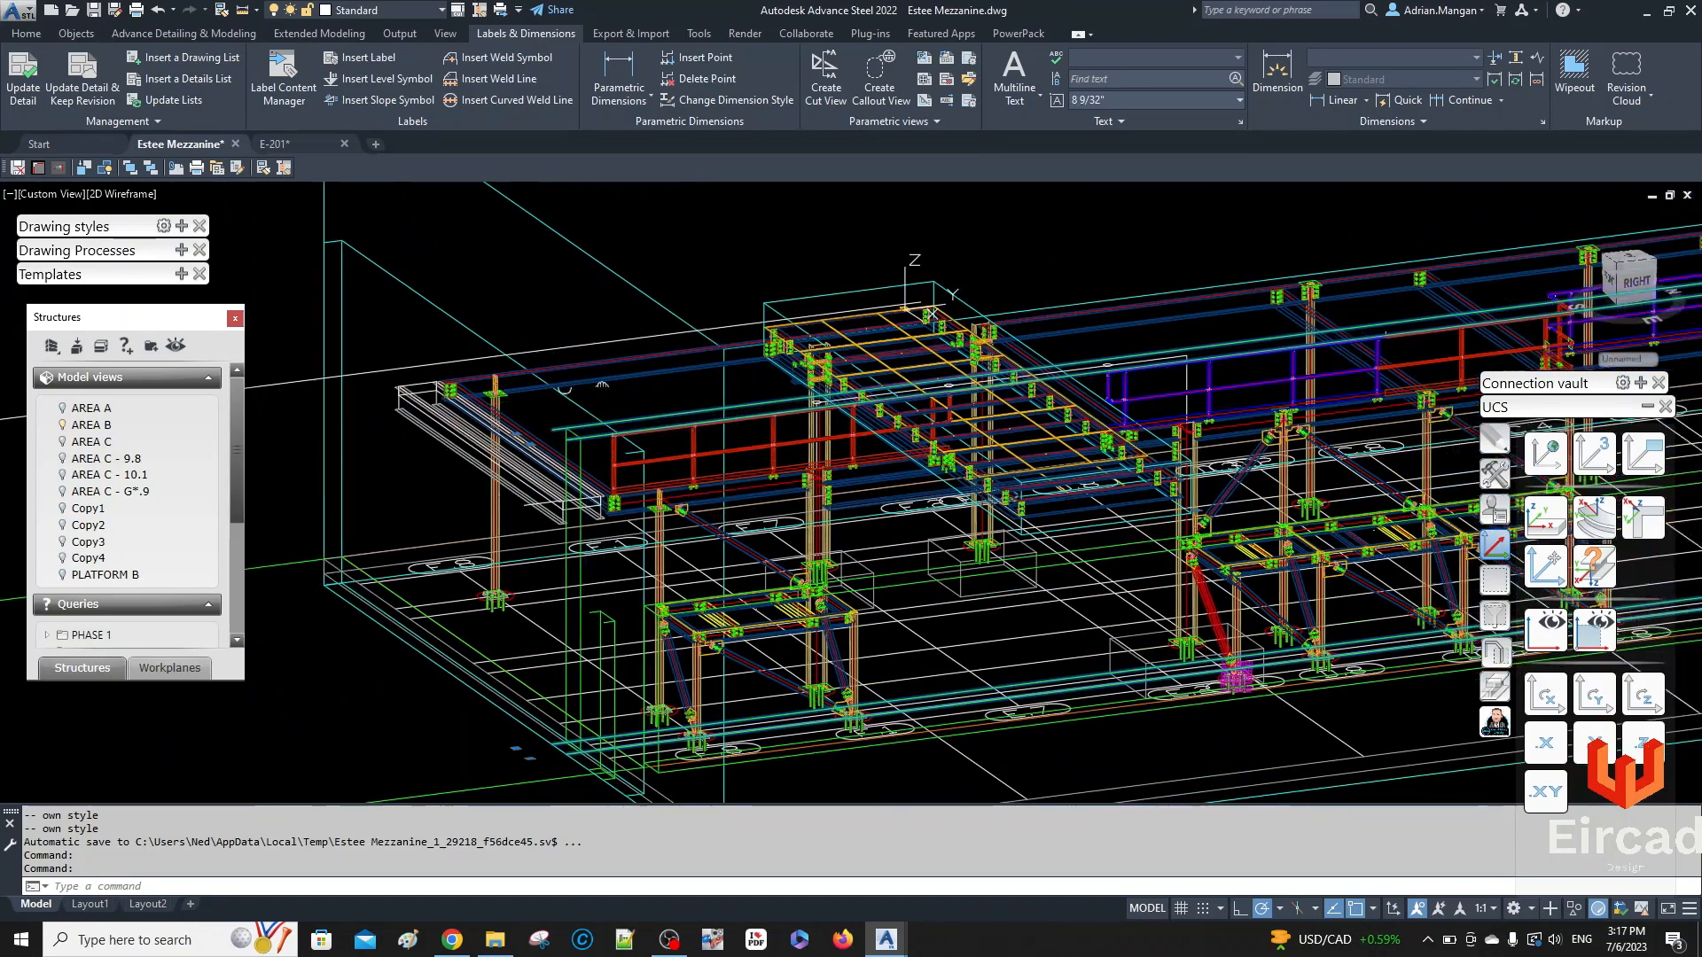
right_click(660, 308)
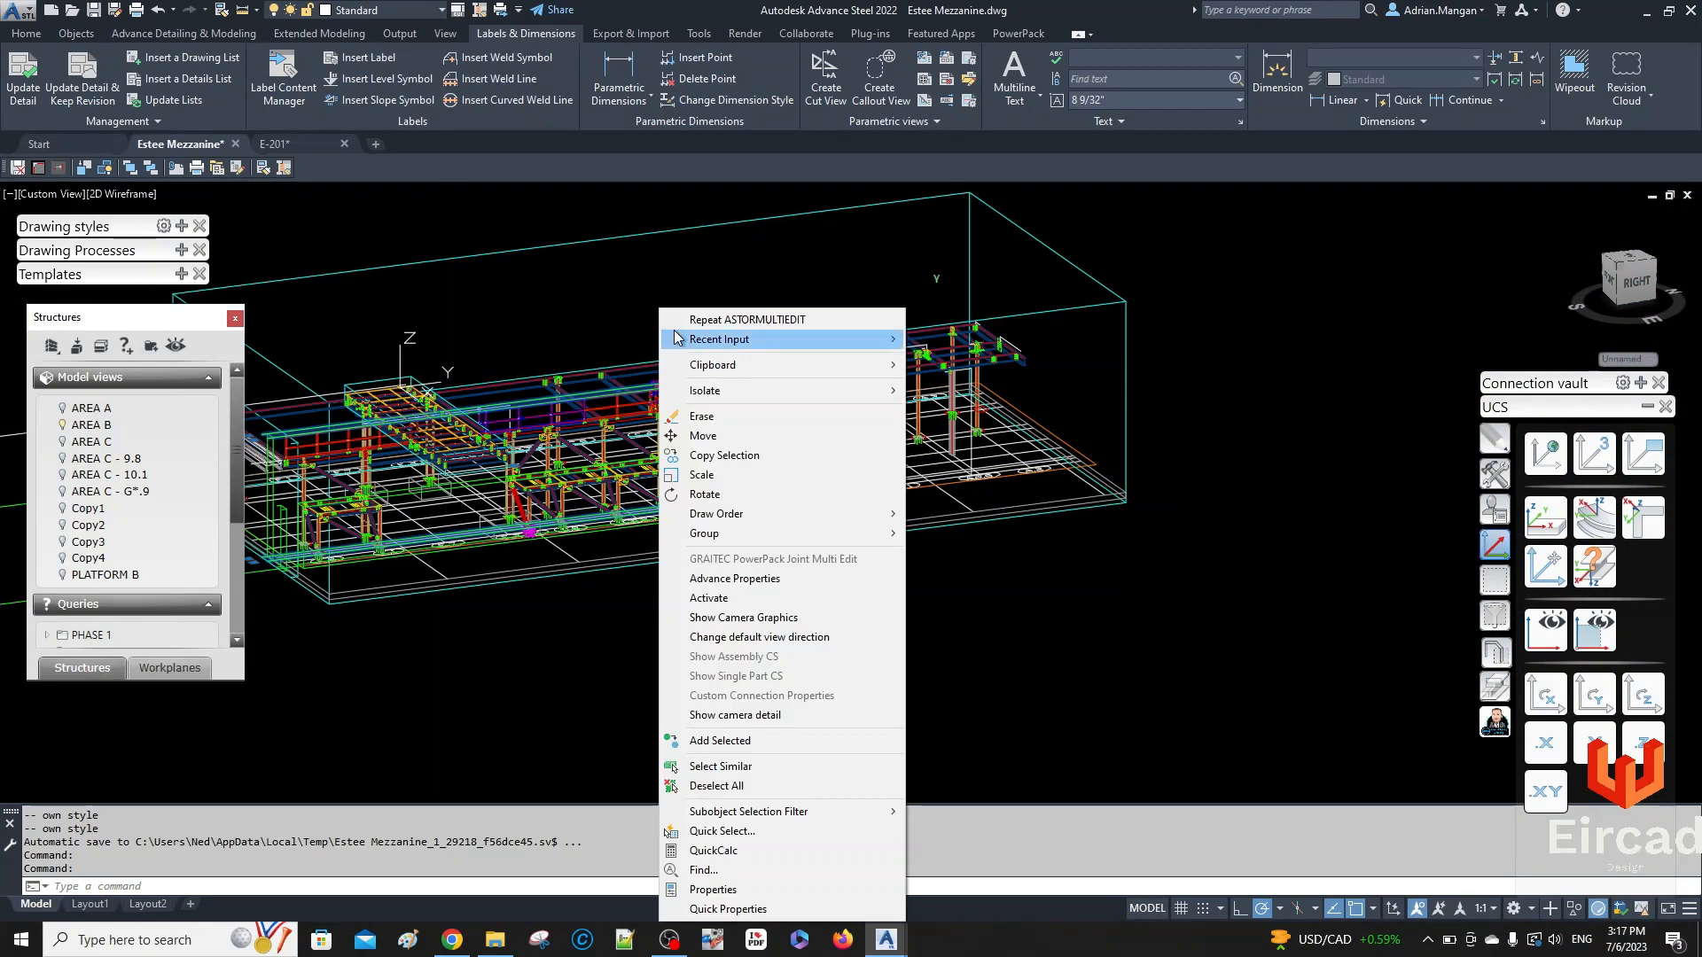
left_click(696, 437)
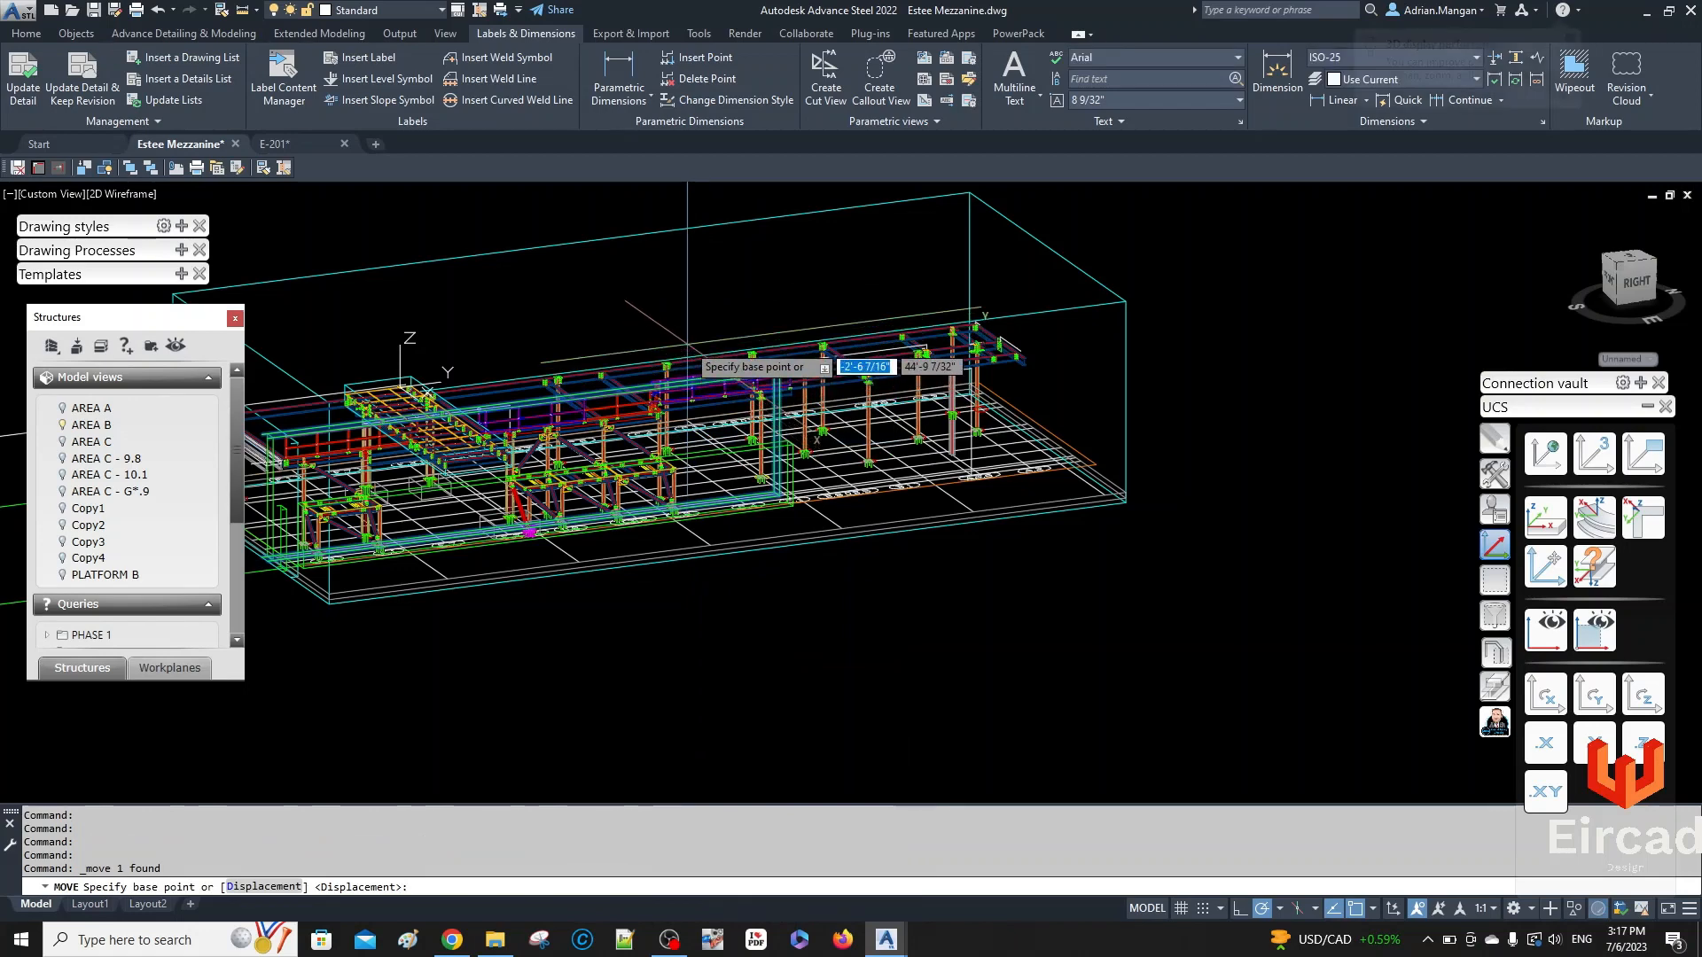
left_click(704, 344)
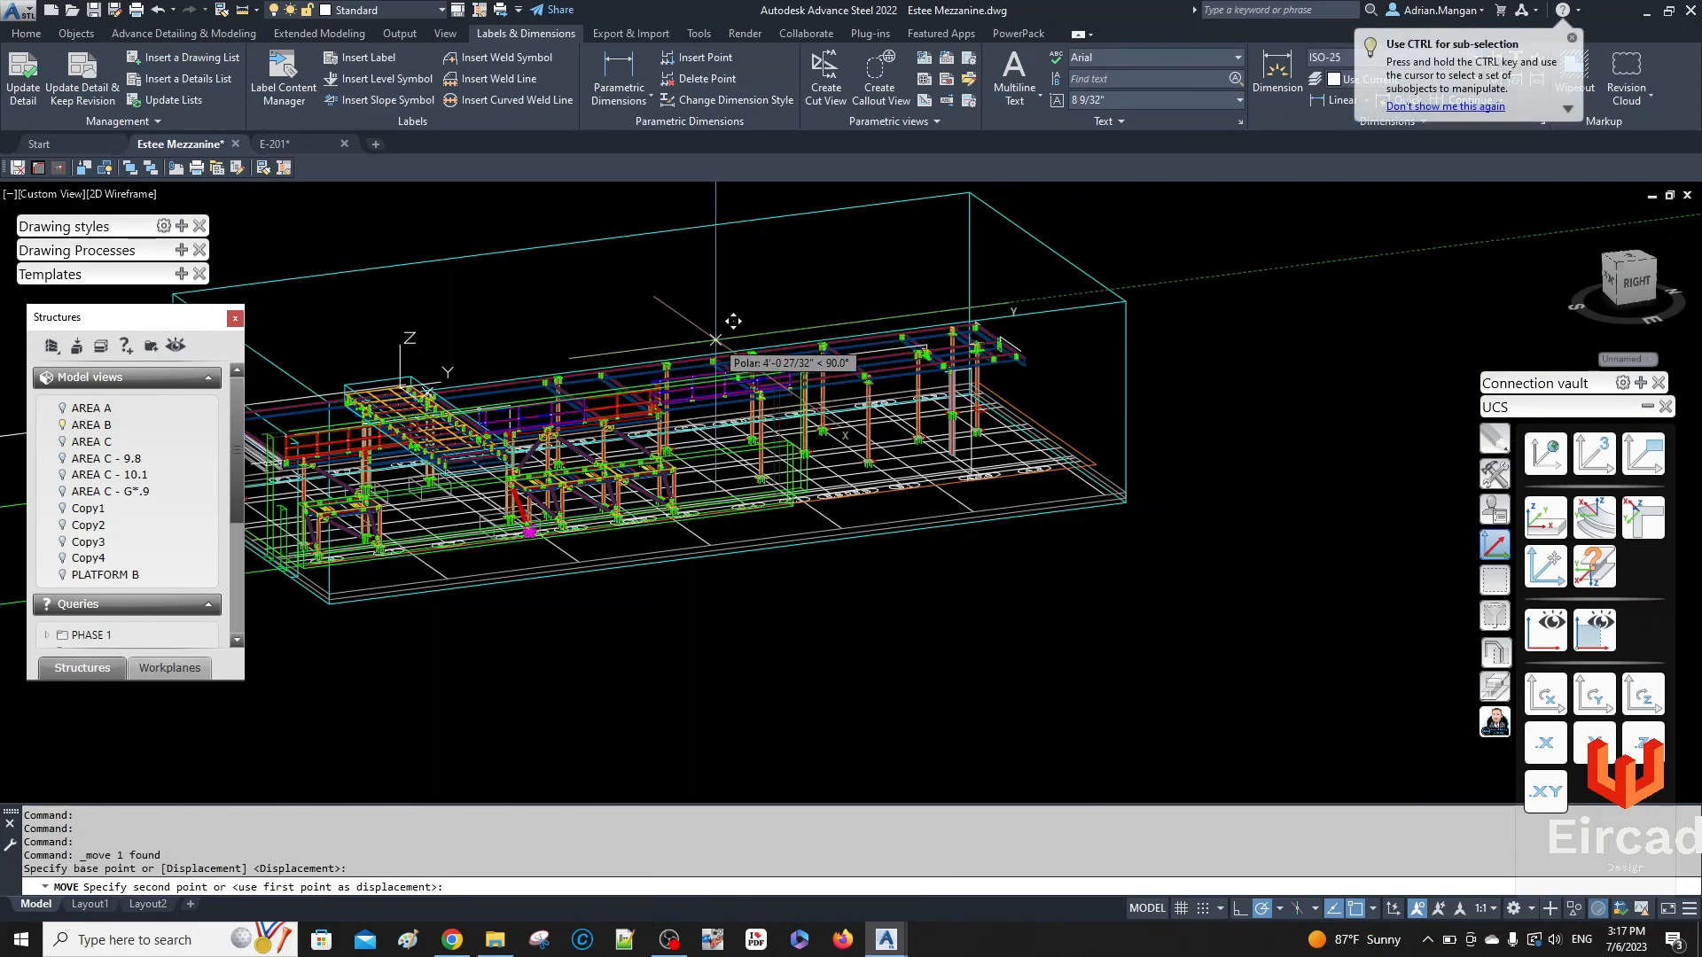
type("12")
key("Return")
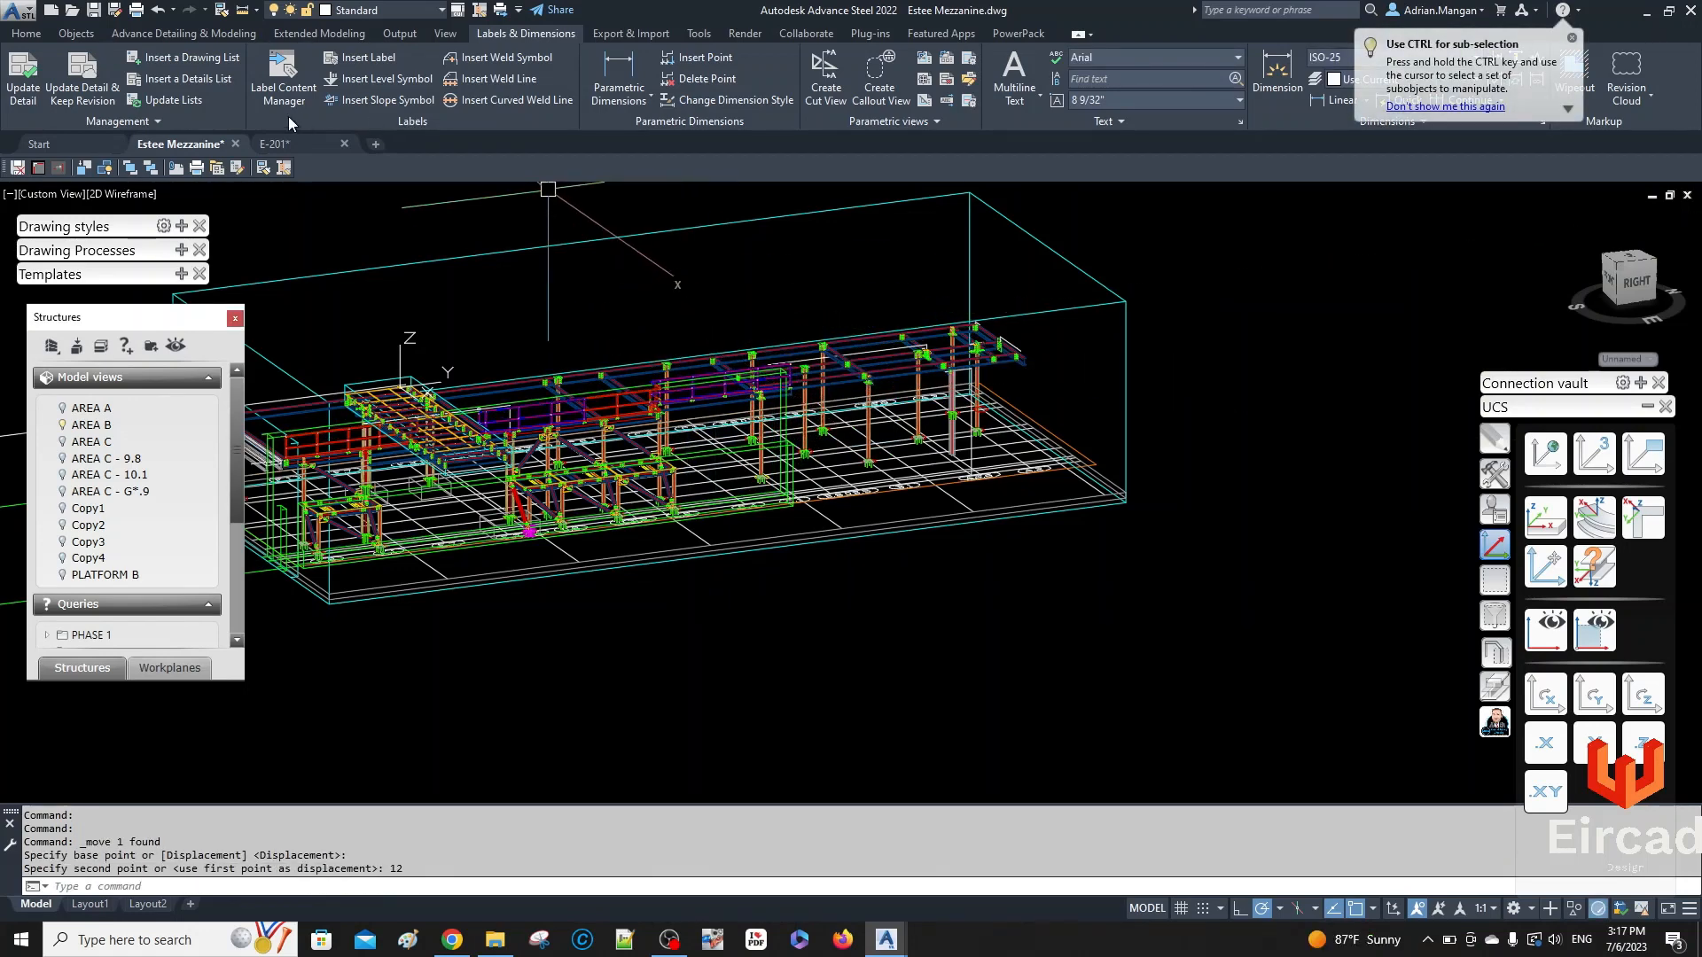
- Return to the E-201 drawing and update the Section 3-3 elevation detail to match the moved camera
left_click(282, 145)
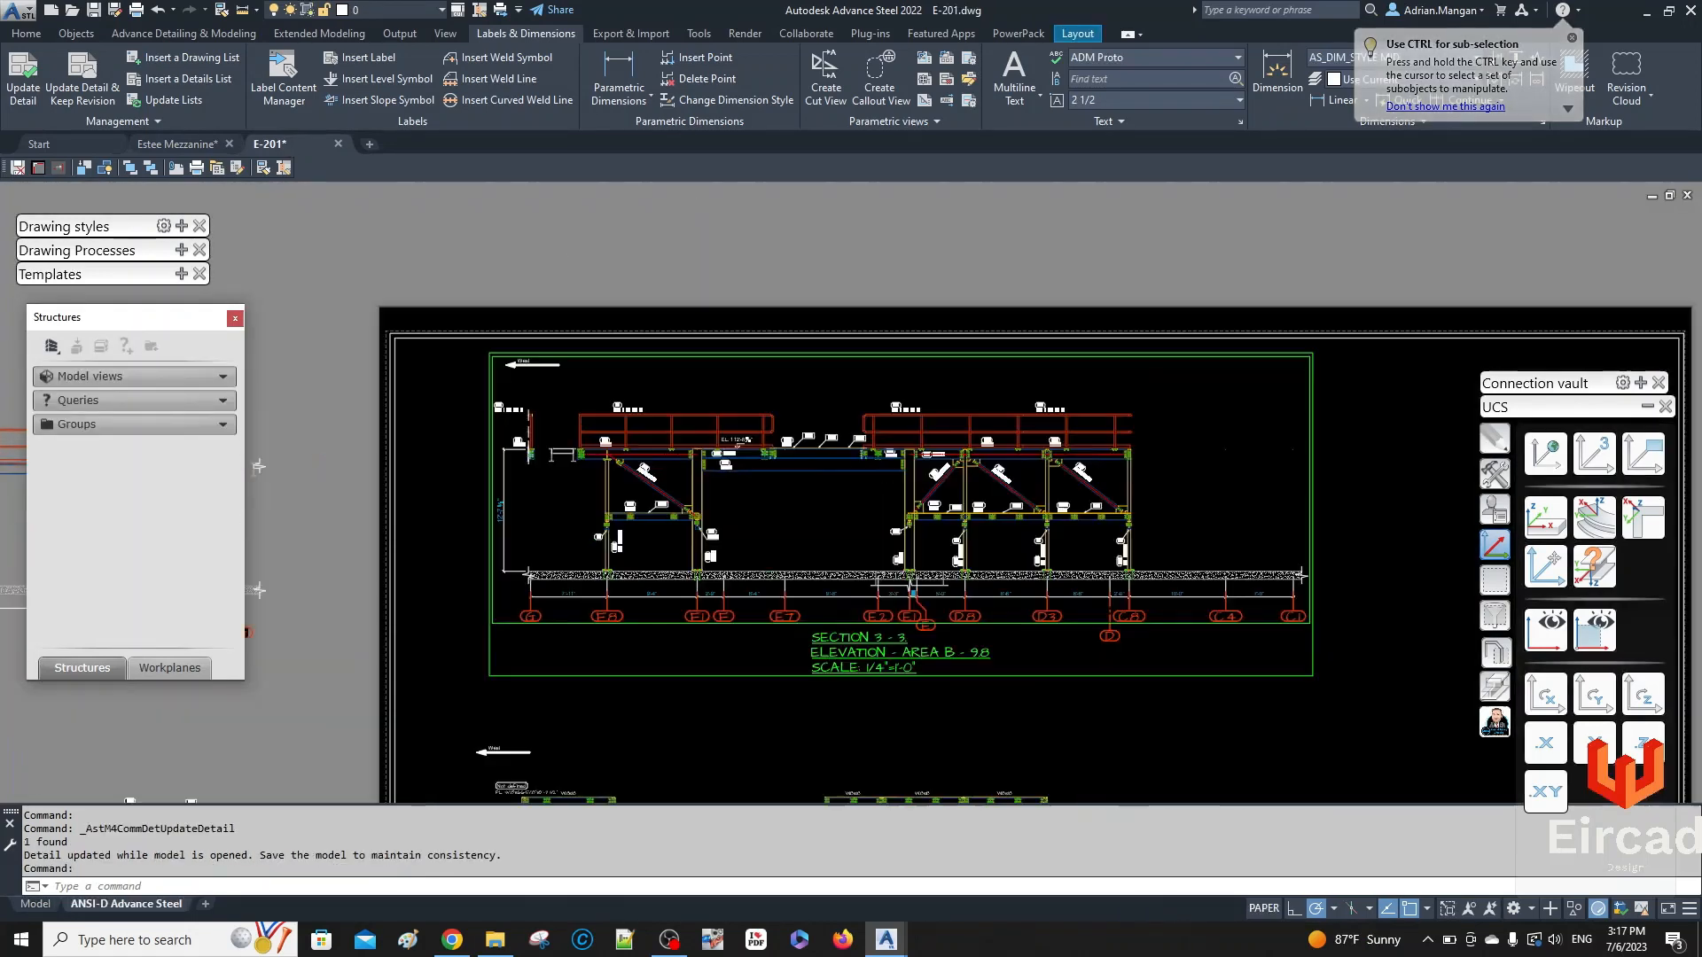
left_click(691, 416)
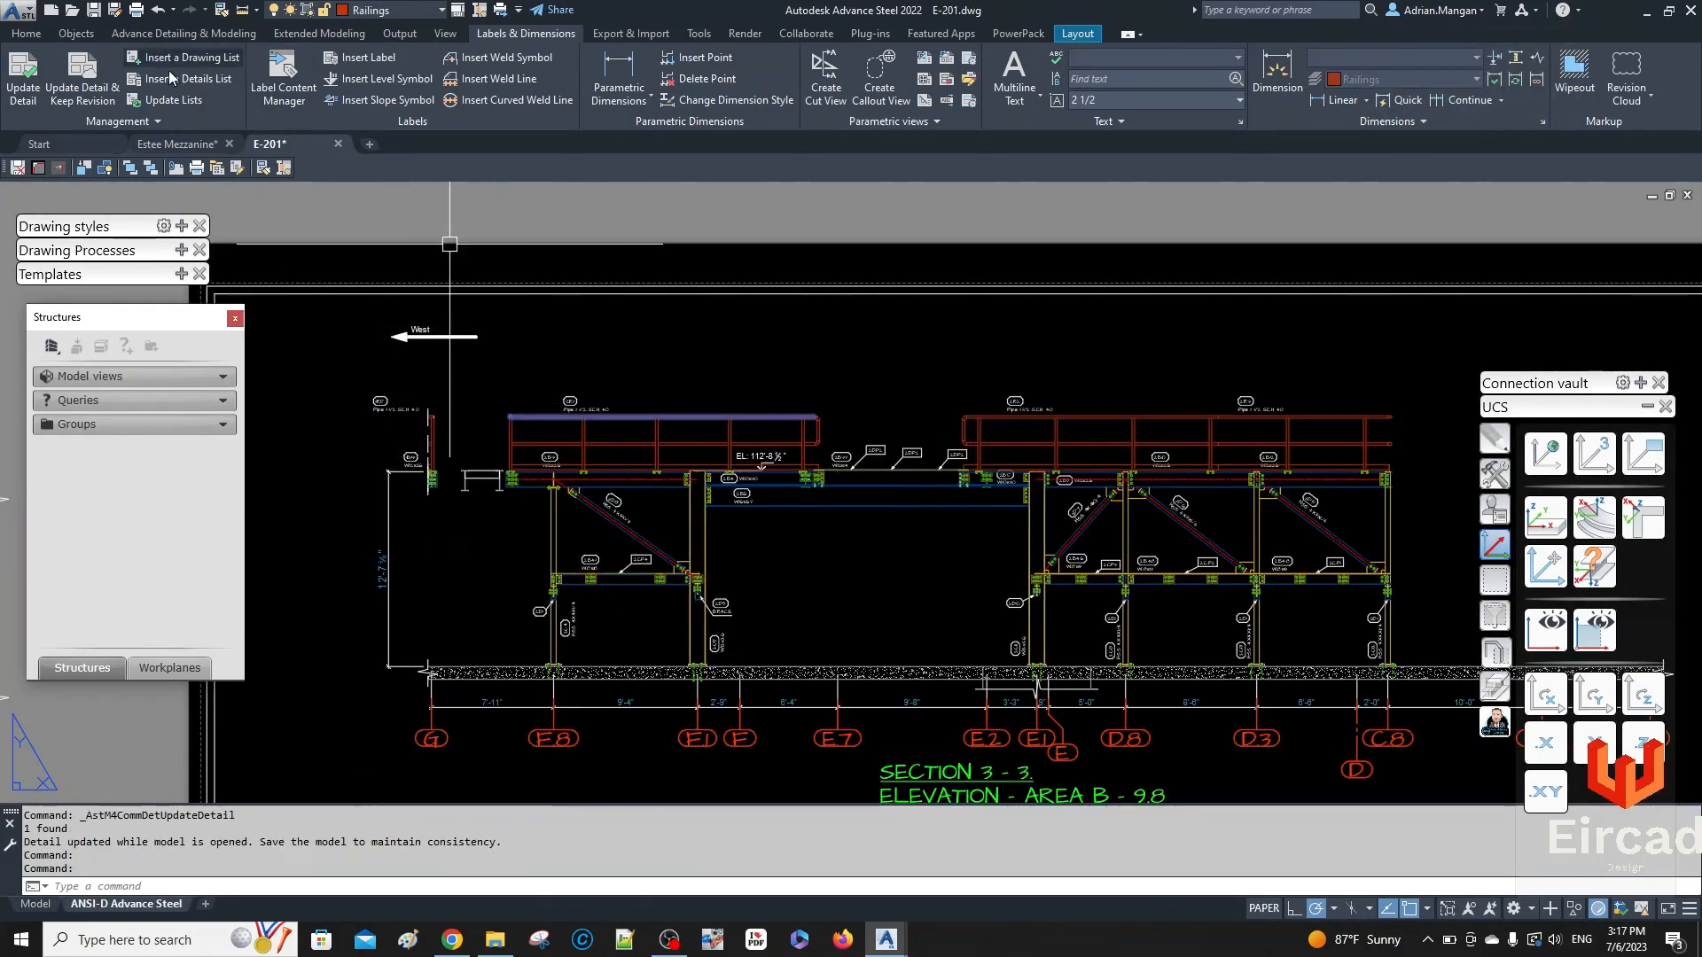
left_click(11, 92)
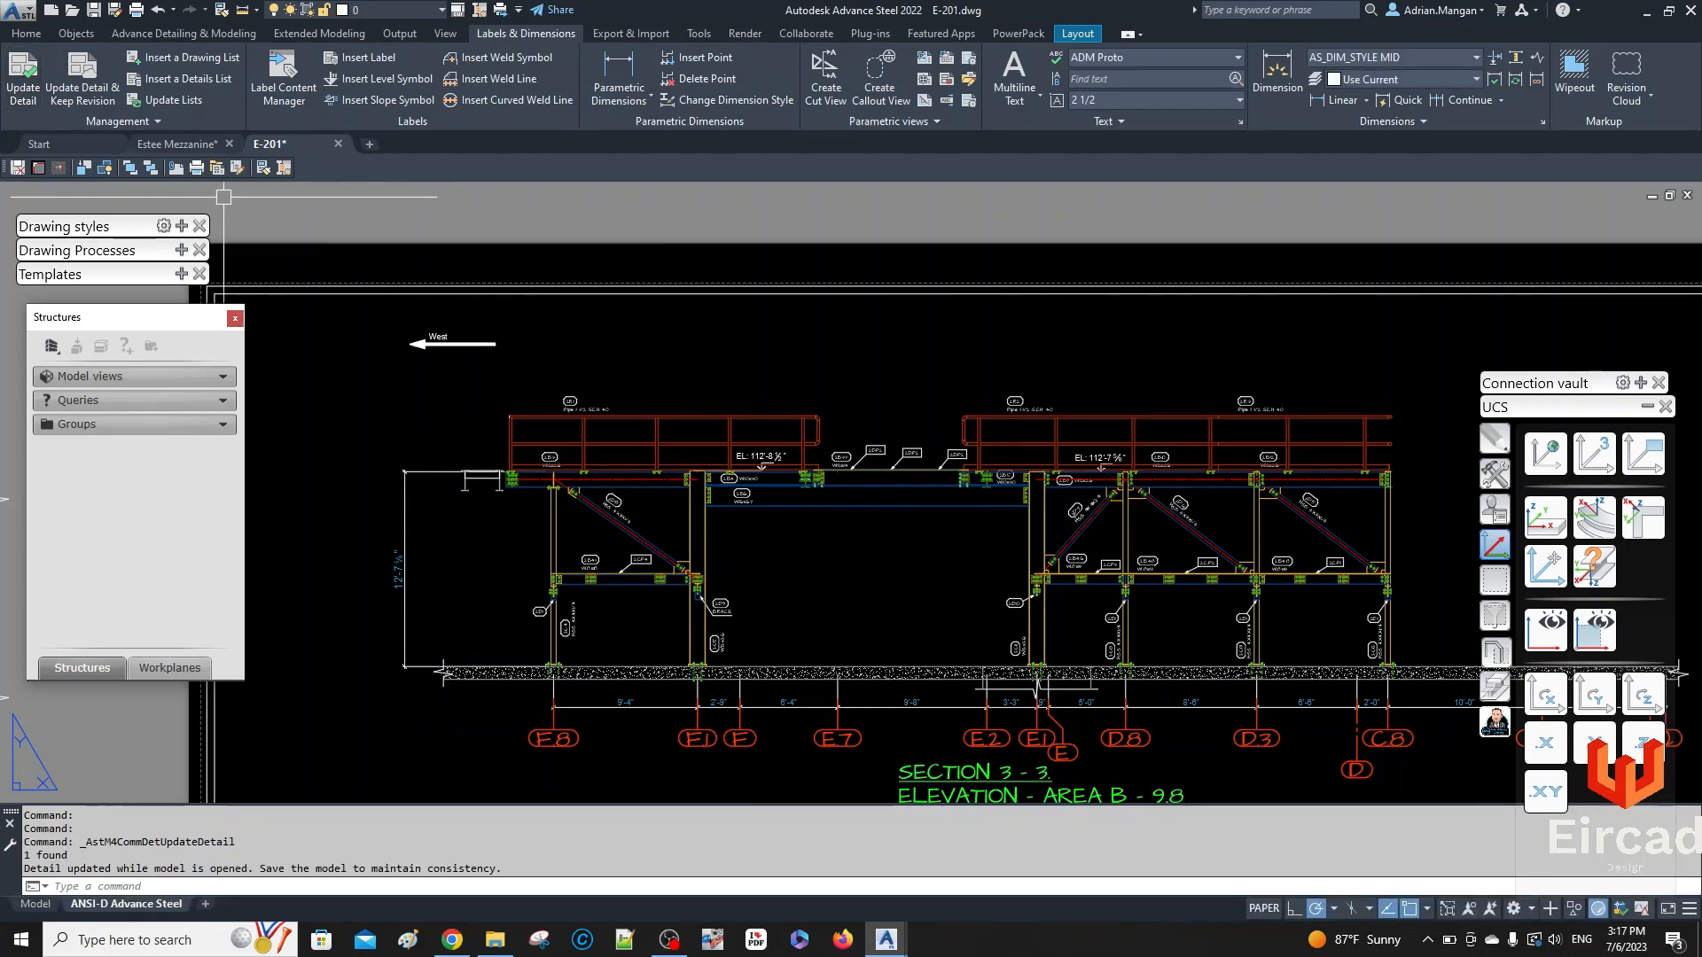
- Review the updated Section 3-3 elevation, checking its grid labels, braces and level symbols along the whole length
scroll(550, 356, "down", 2)
middle_click_drag(550, 356, 453, 329)
scroll(453, 329, "down", 1)
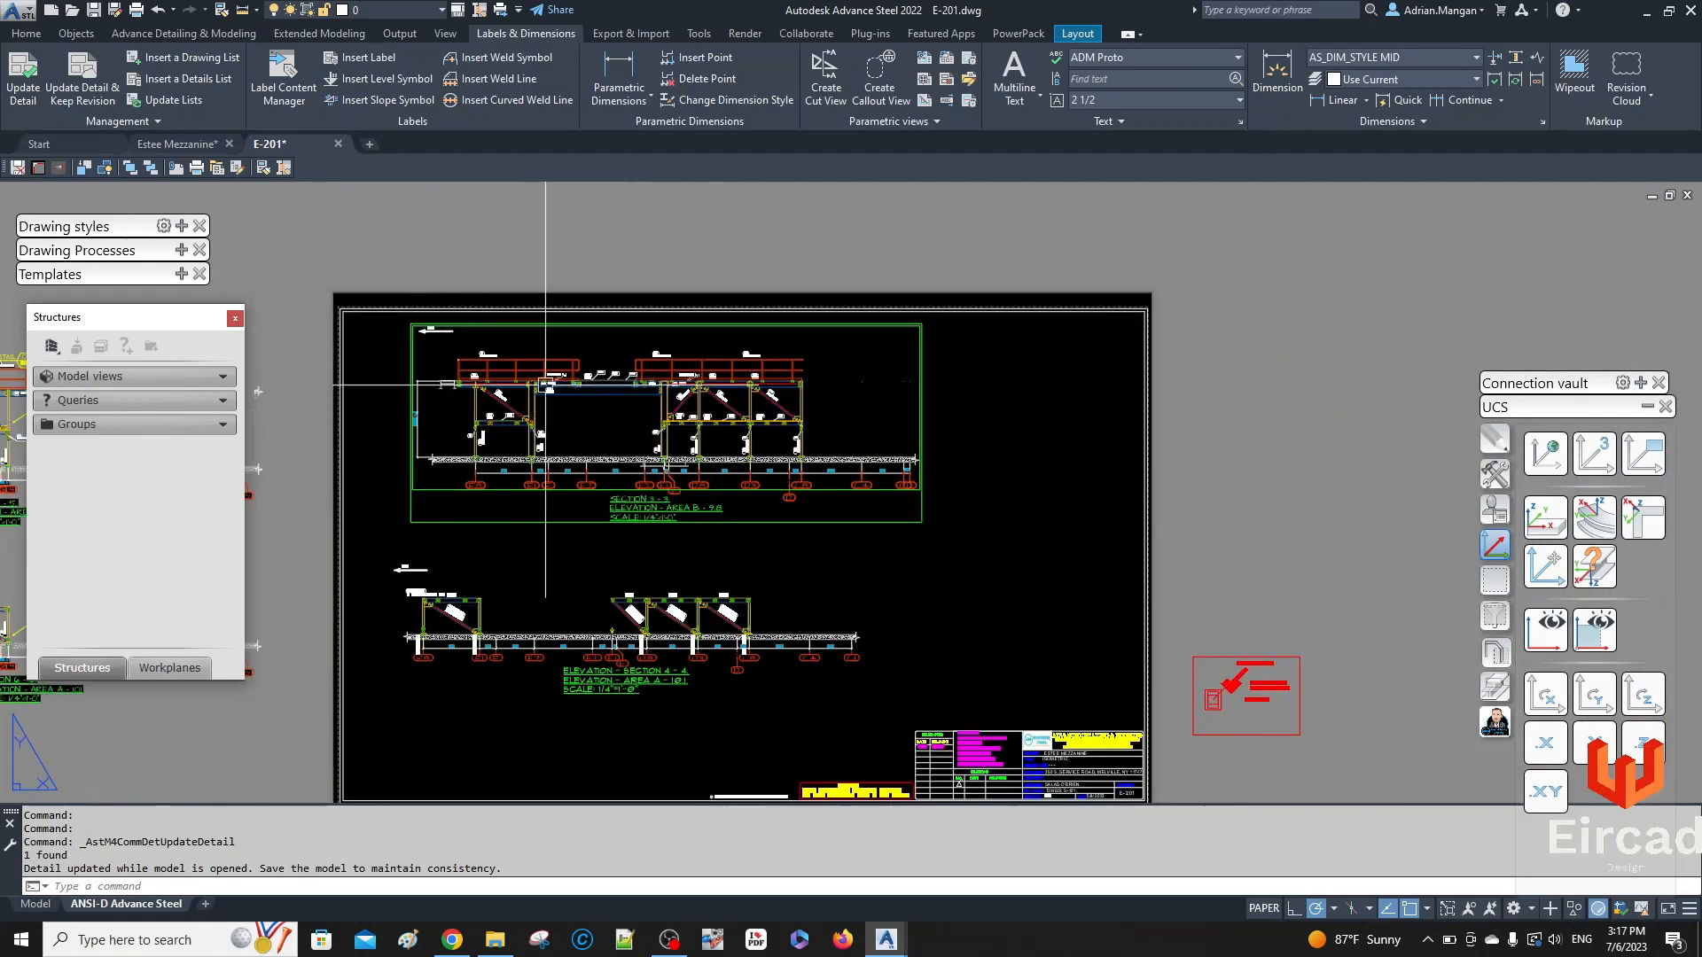
scroll(615, 380, "up", 2)
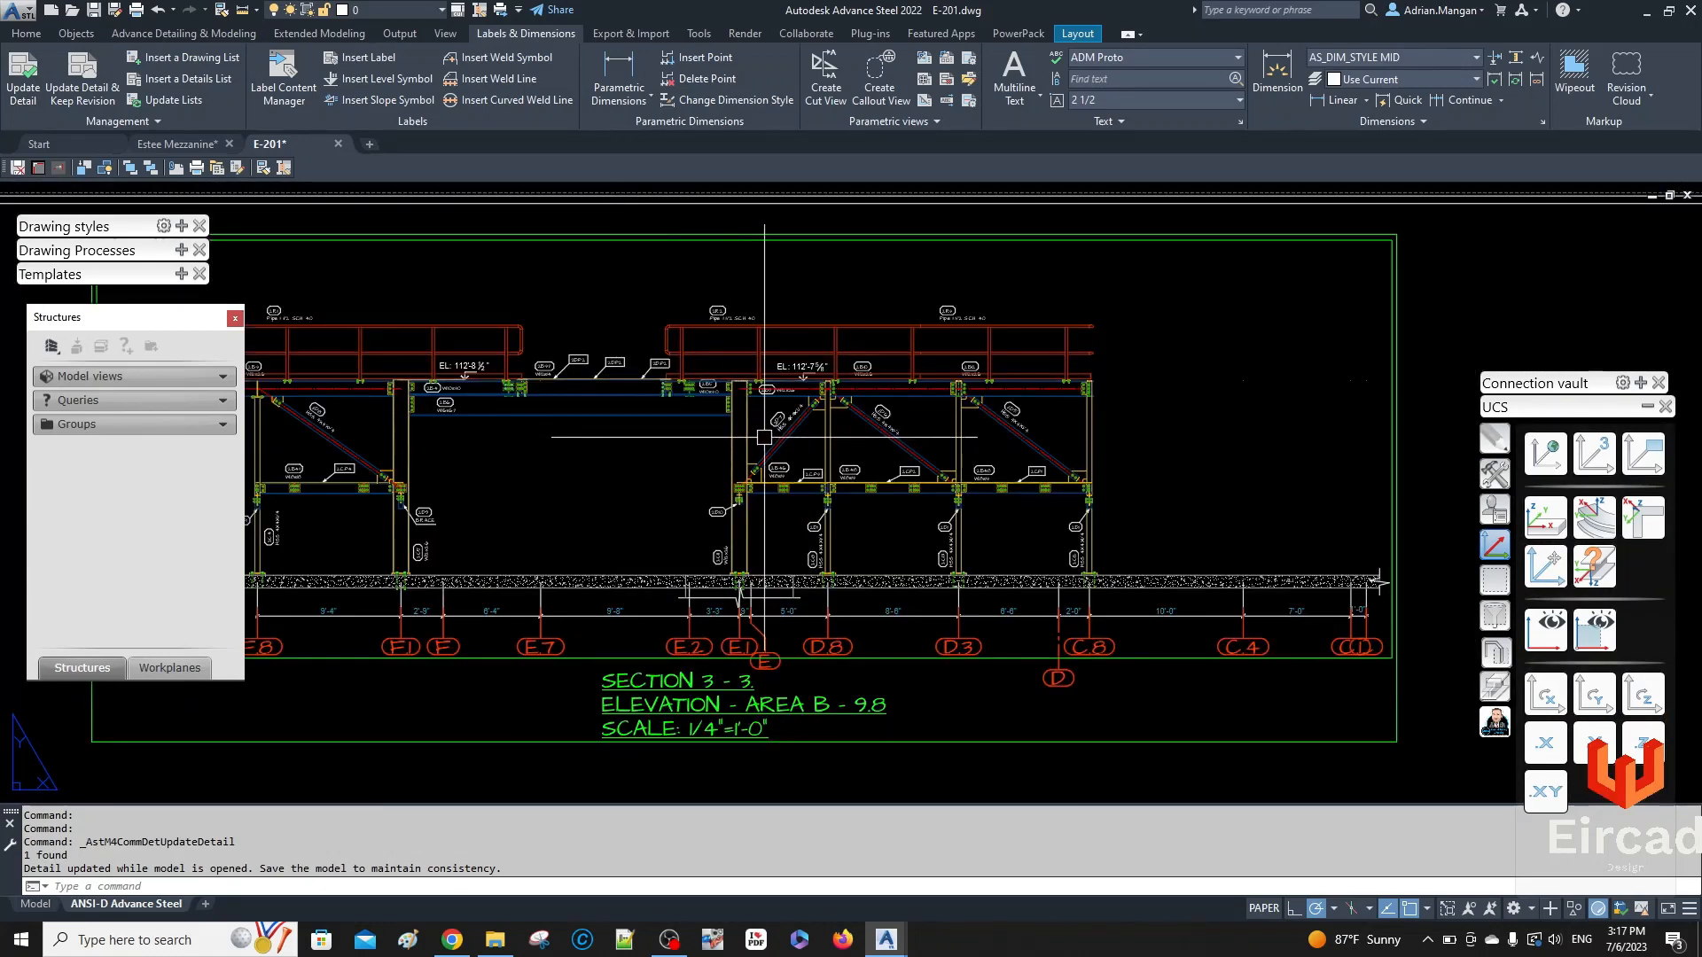
scroll(1401, 650, "up", 2)
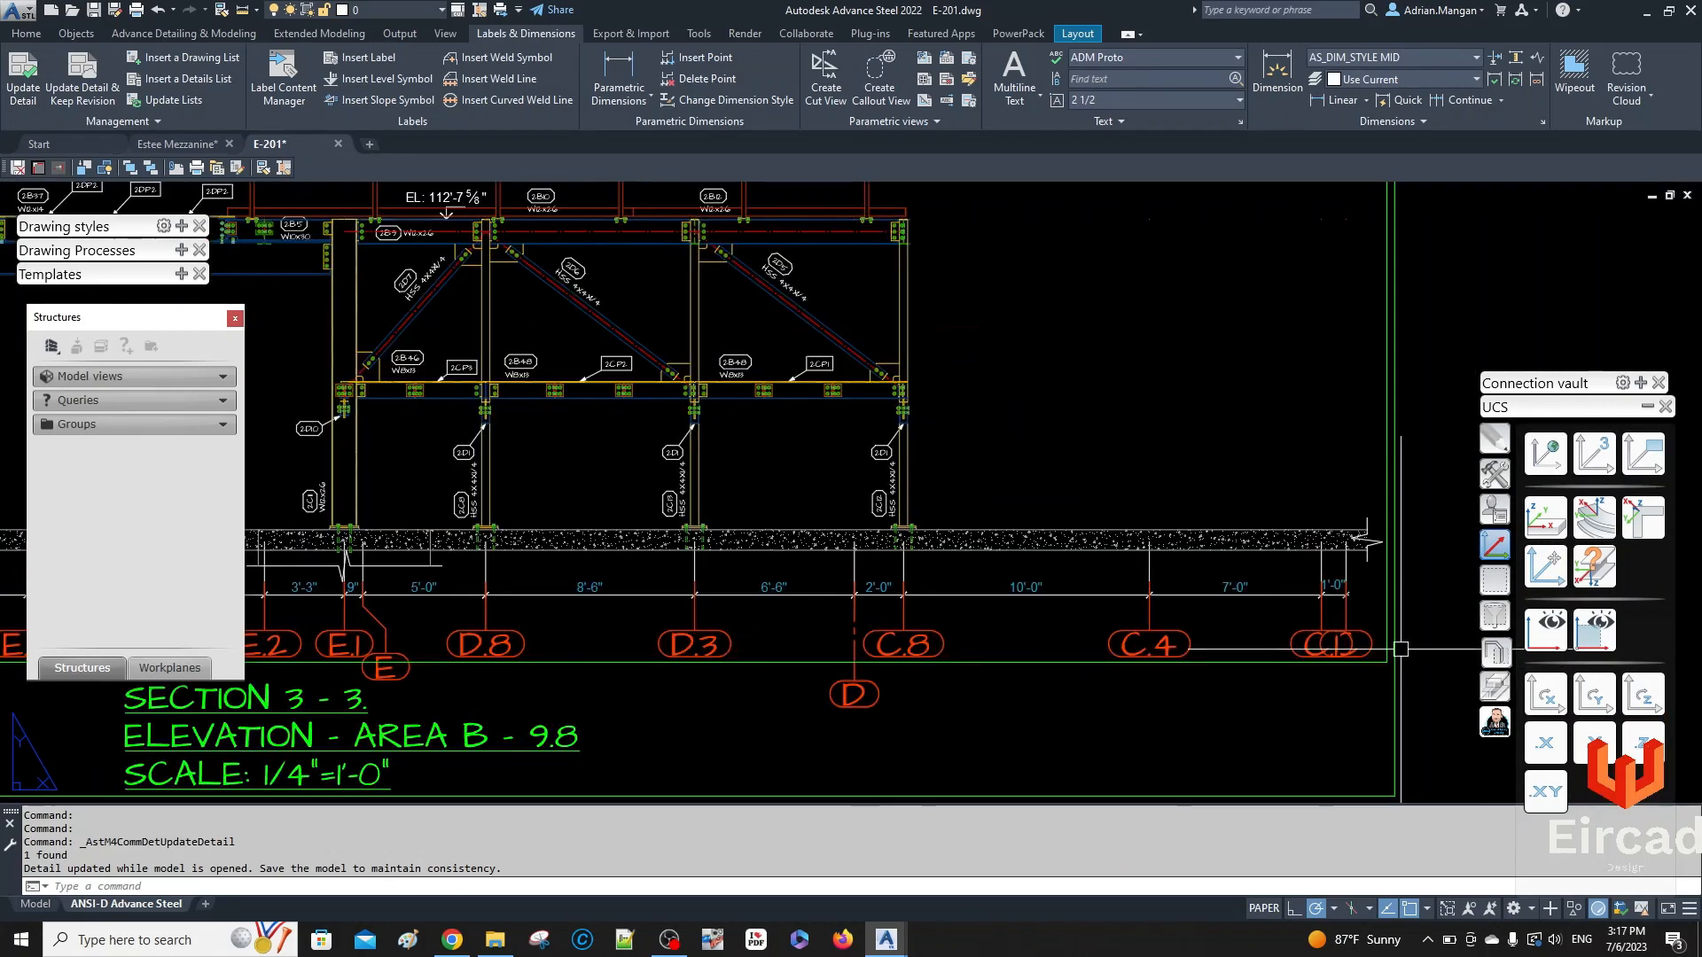
left_click(1367, 629)
key("Escape")
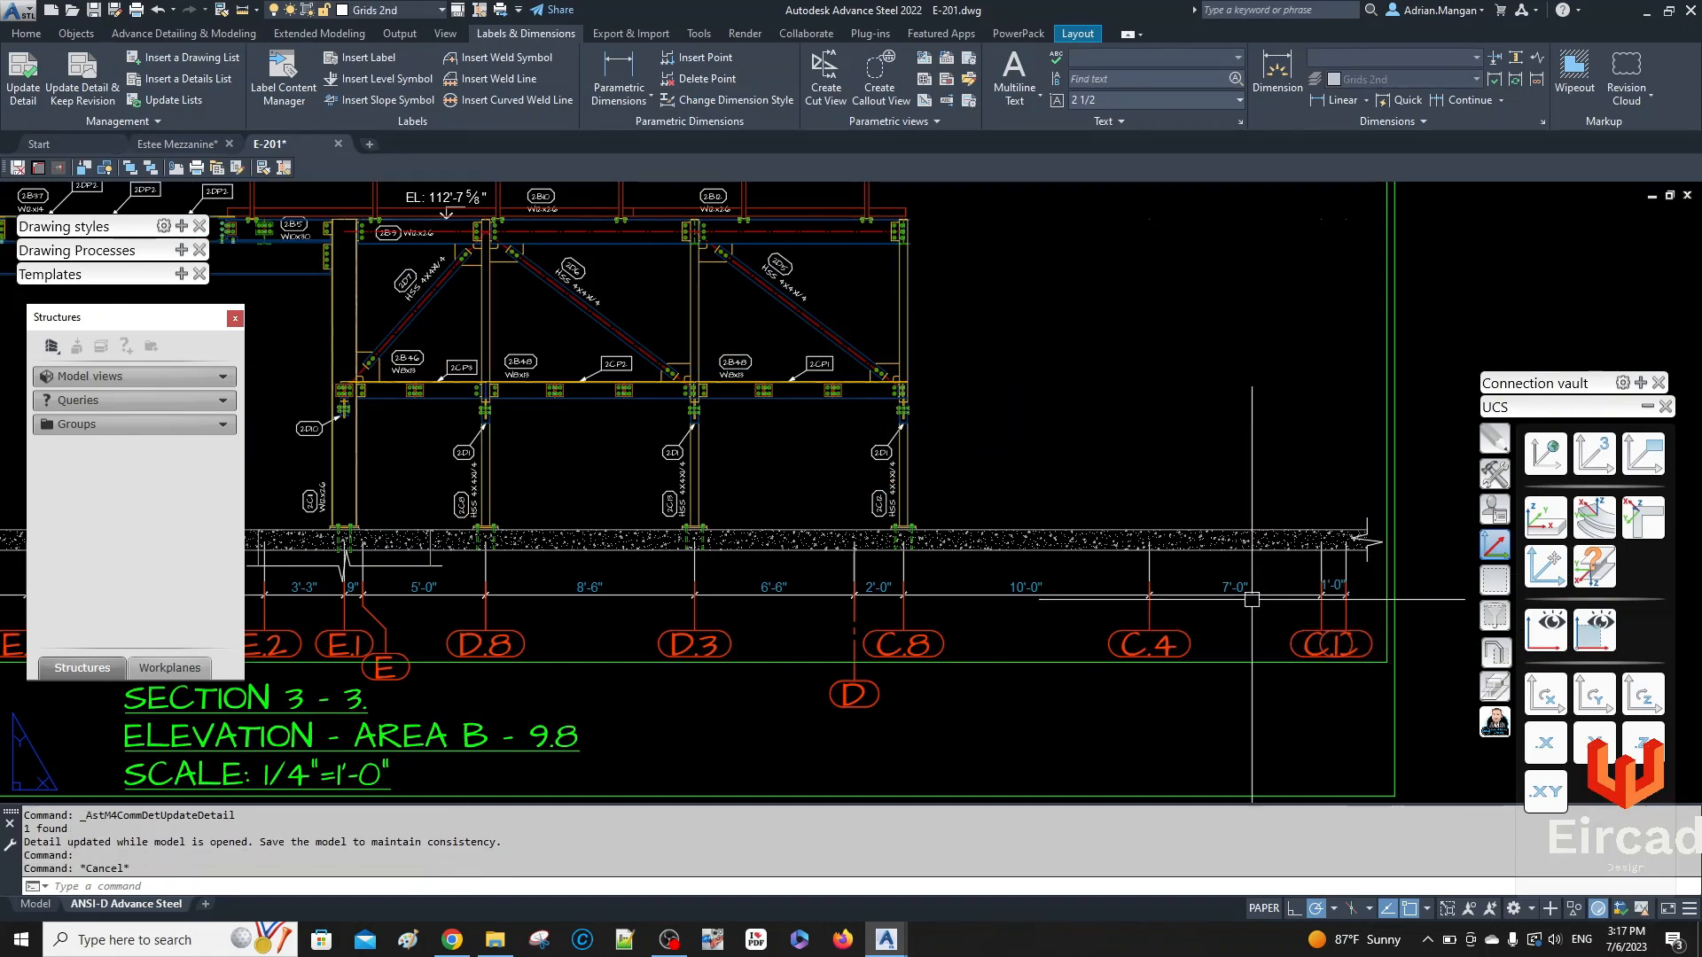
middle_click_drag(999, 437, 1284, 463)
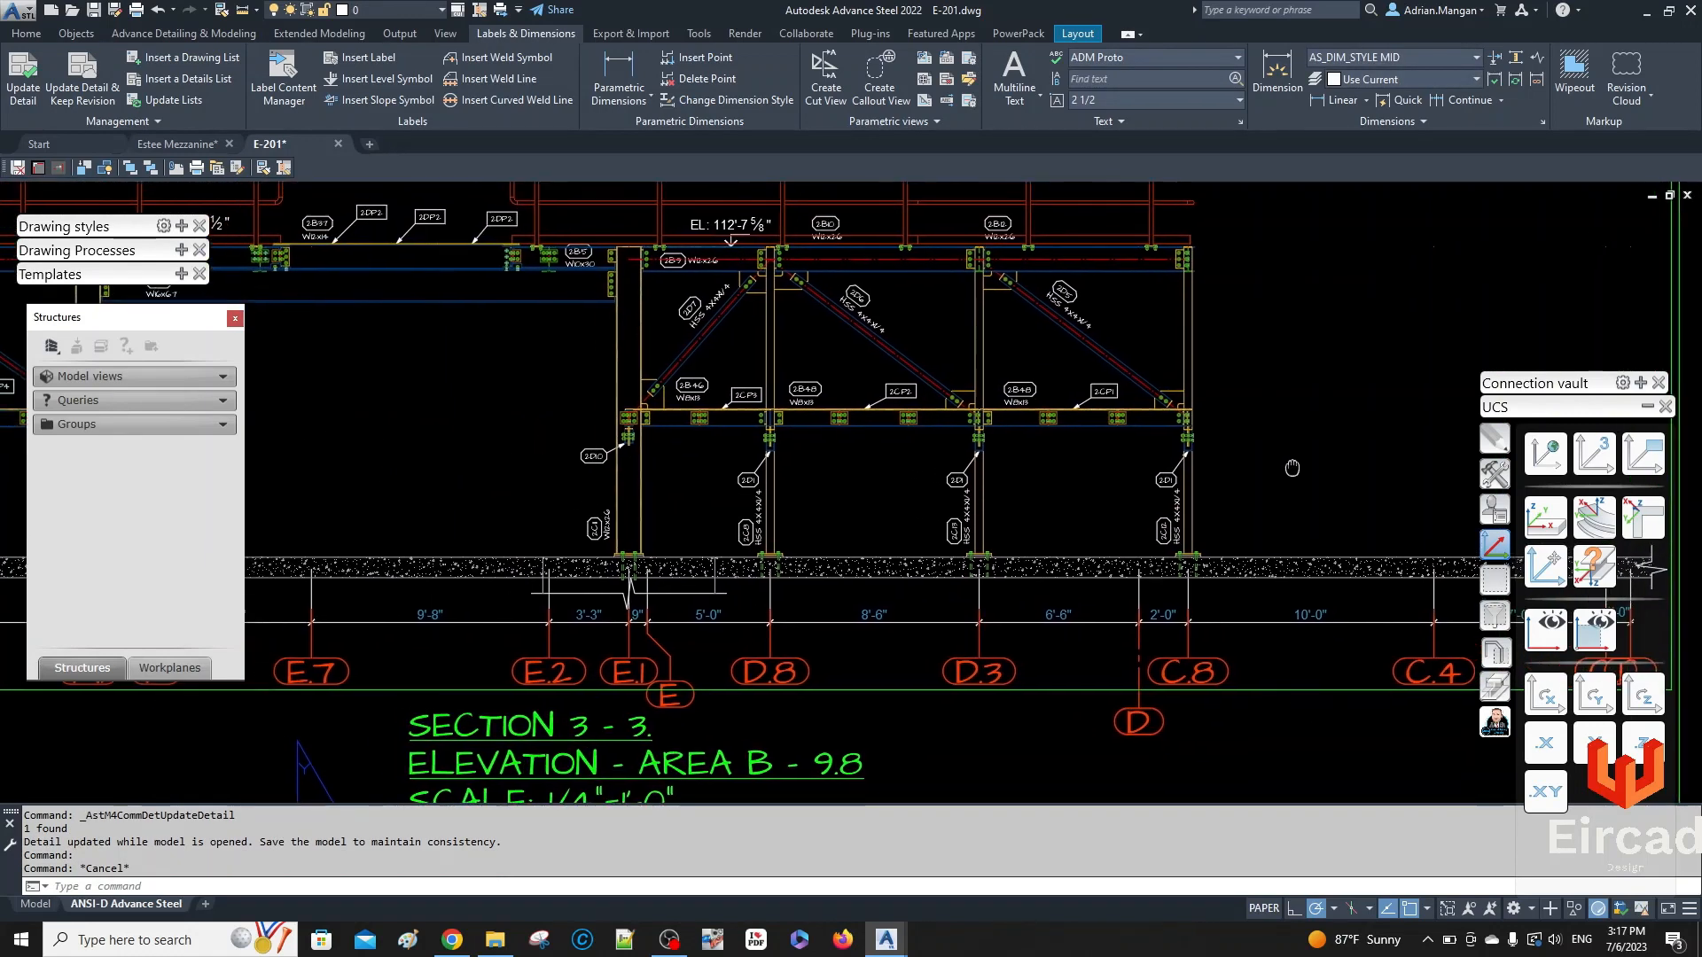
middle_click_drag(1049, 509, 1222, 596)
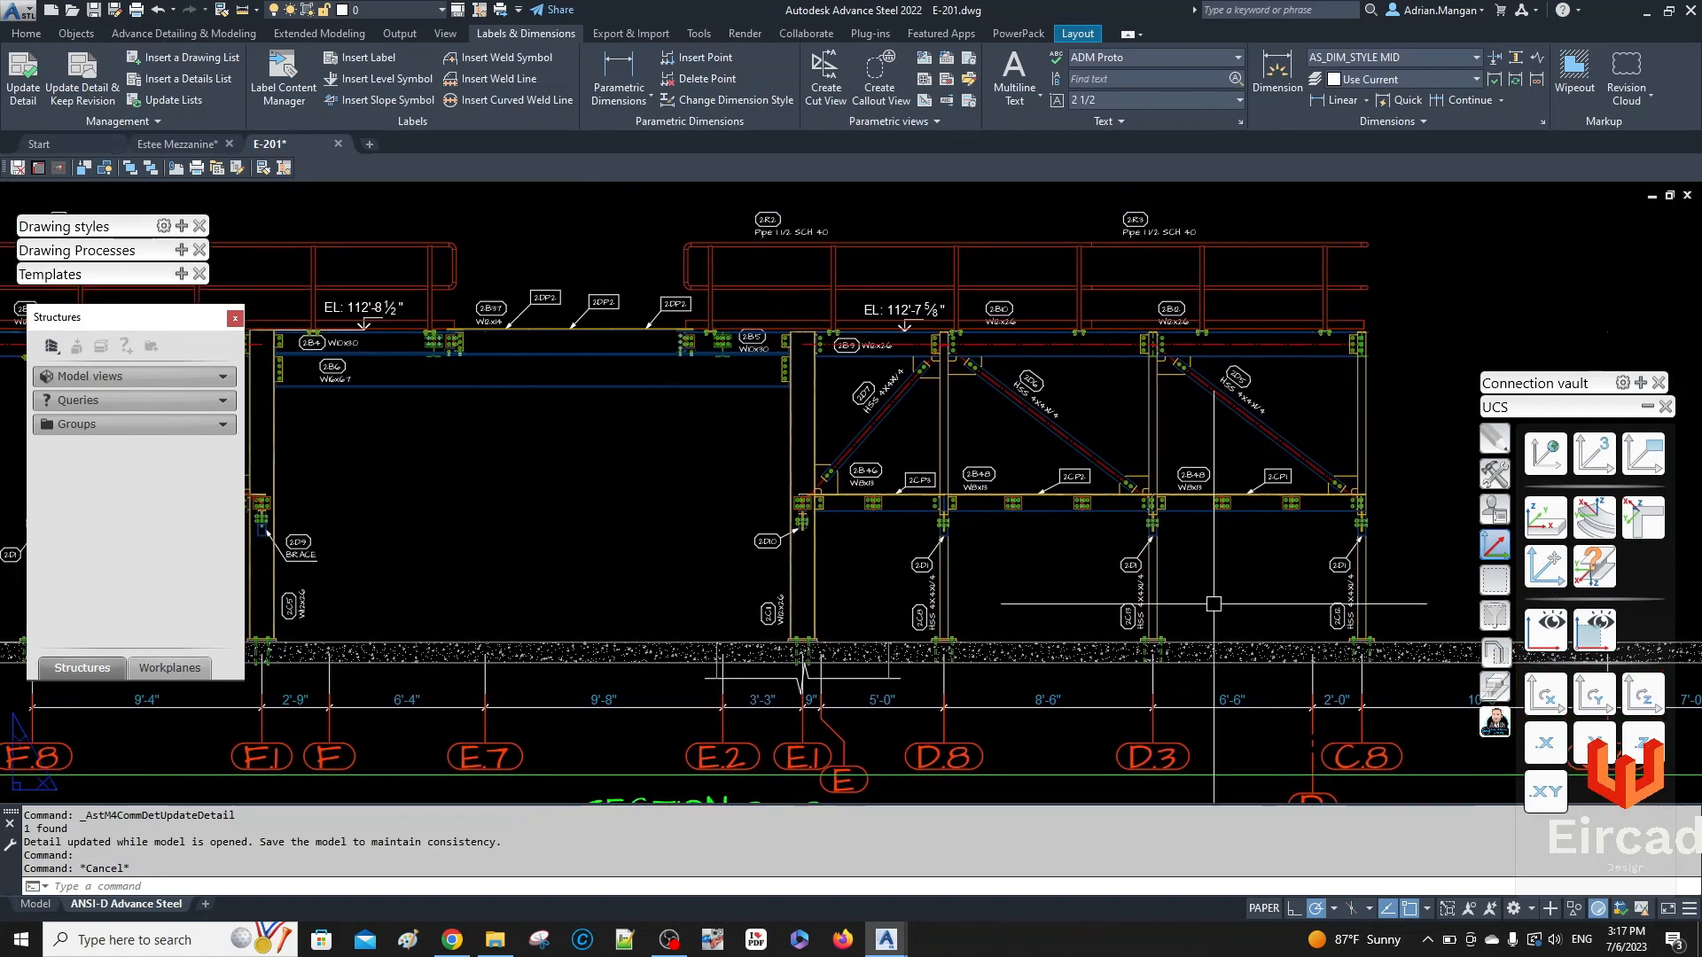
scroll(764, 533, "up", 2)
middle_click_drag(968, 288, 1030, 533)
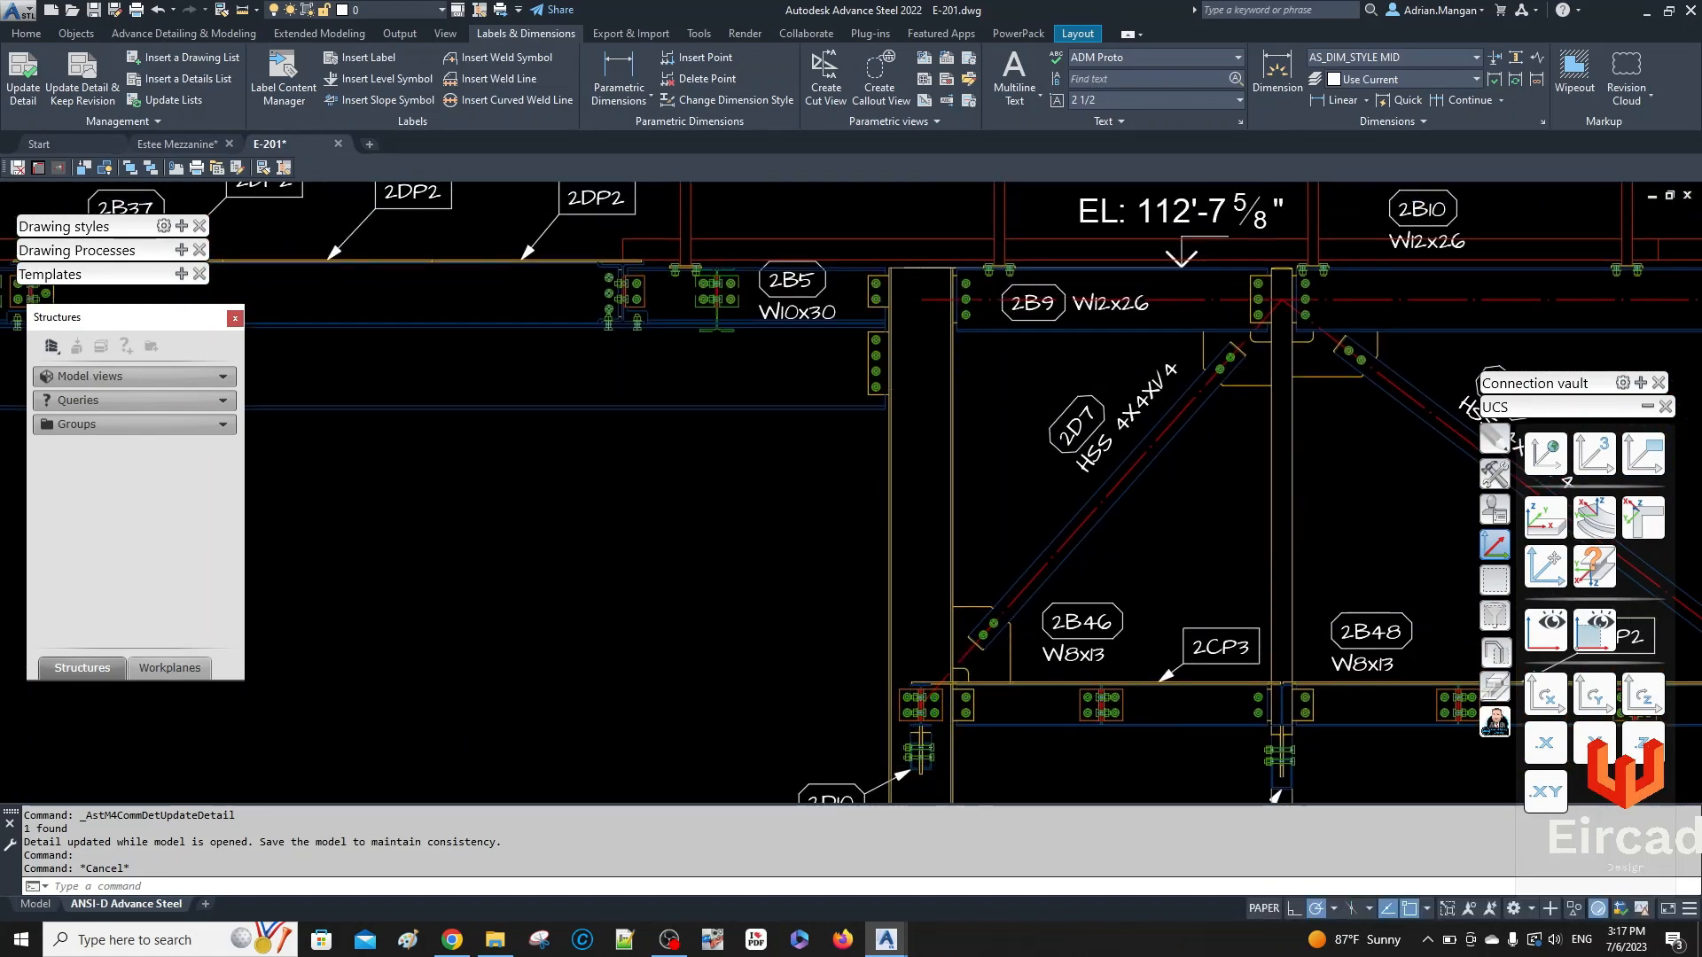
scroll(877, 683, "down", 4)
scroll(1022, 538, "down", 2)
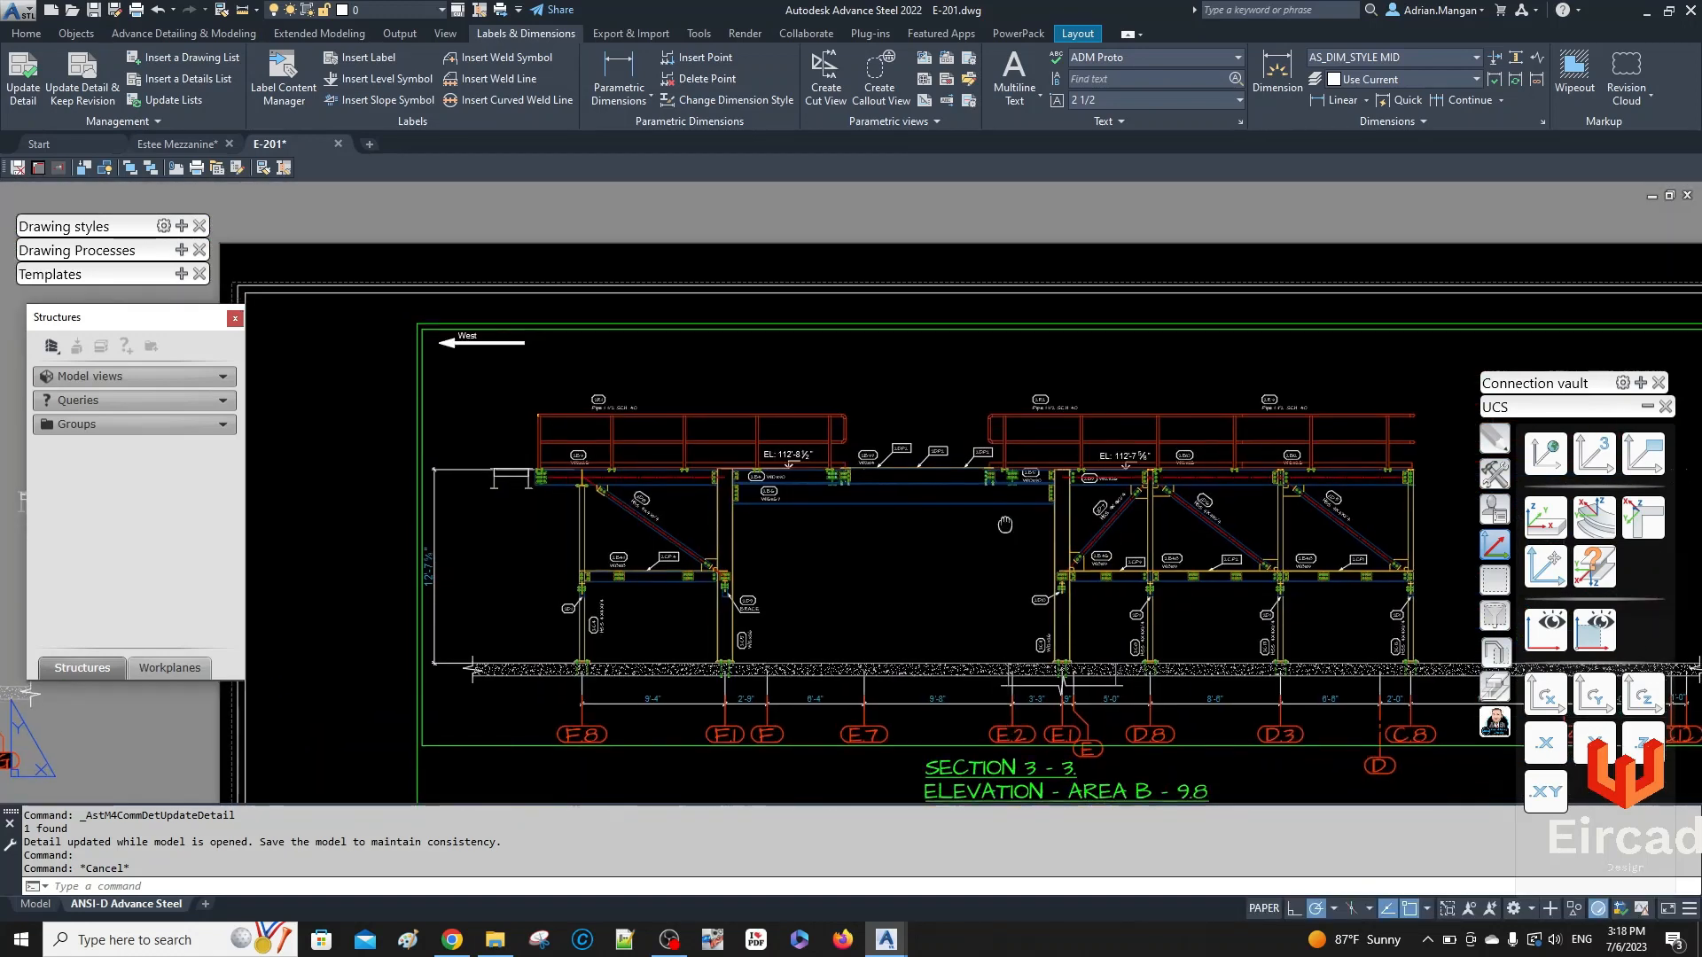
- Shift the 2R1 Pipe 1 1/2 SCH 40 railing label slightly to the left so it clears the railing post line
scroll(610, 371, "up", 2)
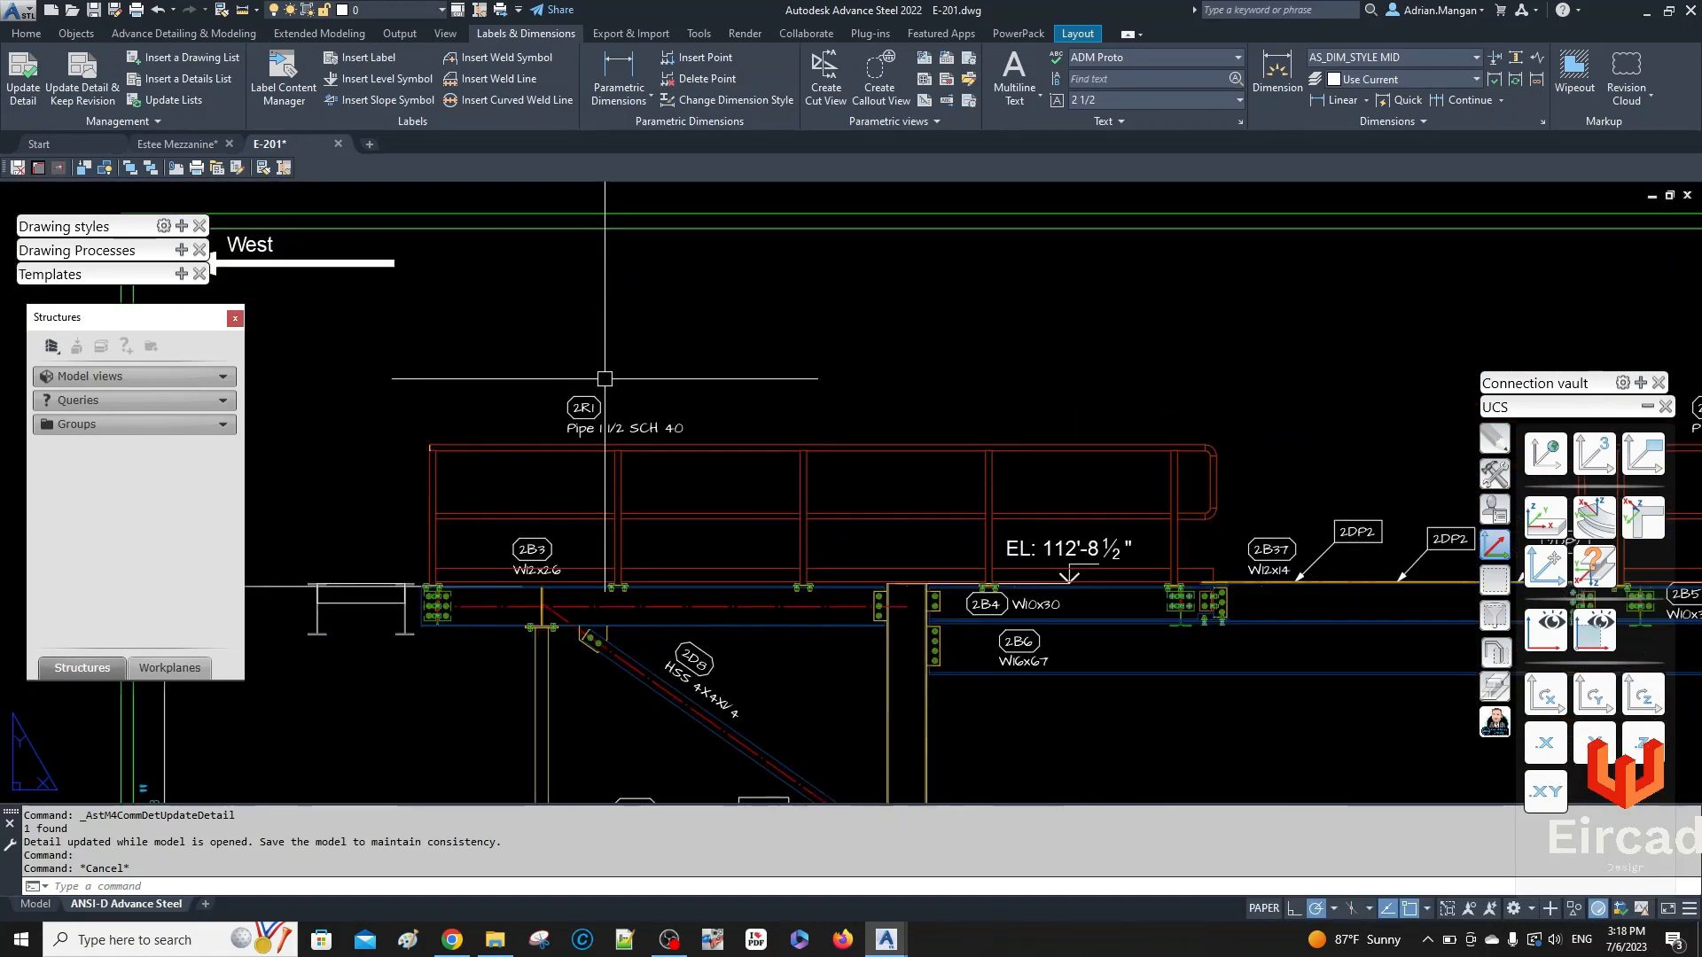
left_click(581, 412)
left_click_drag(580, 417, 569, 419)
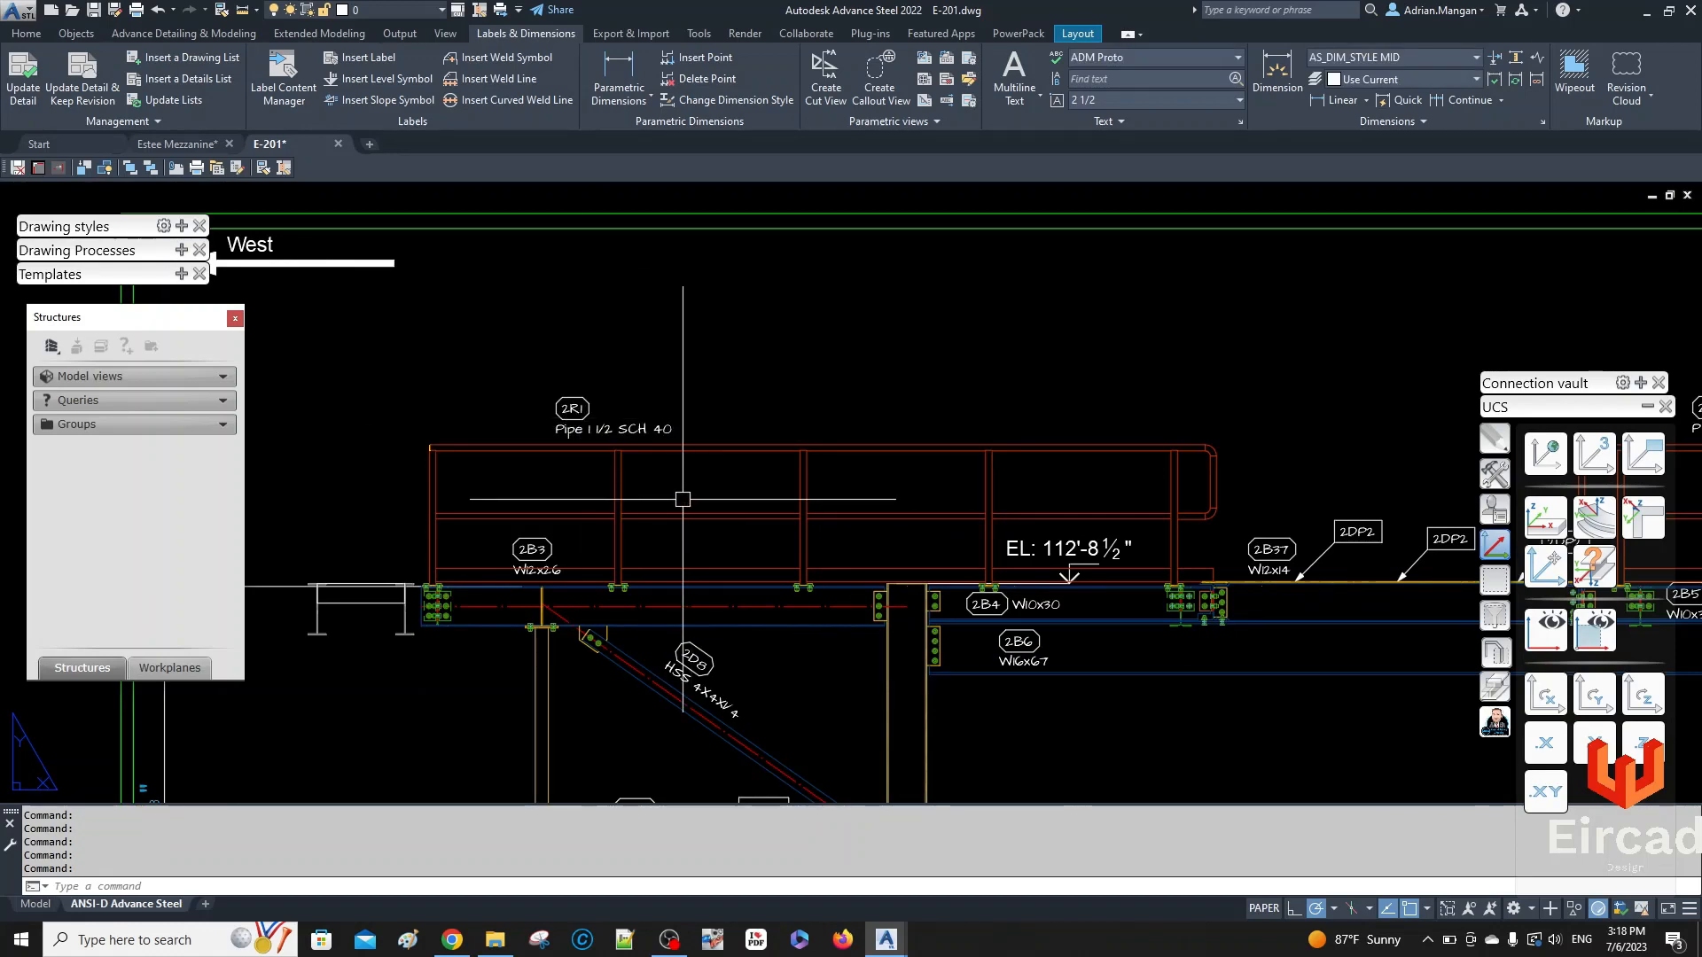